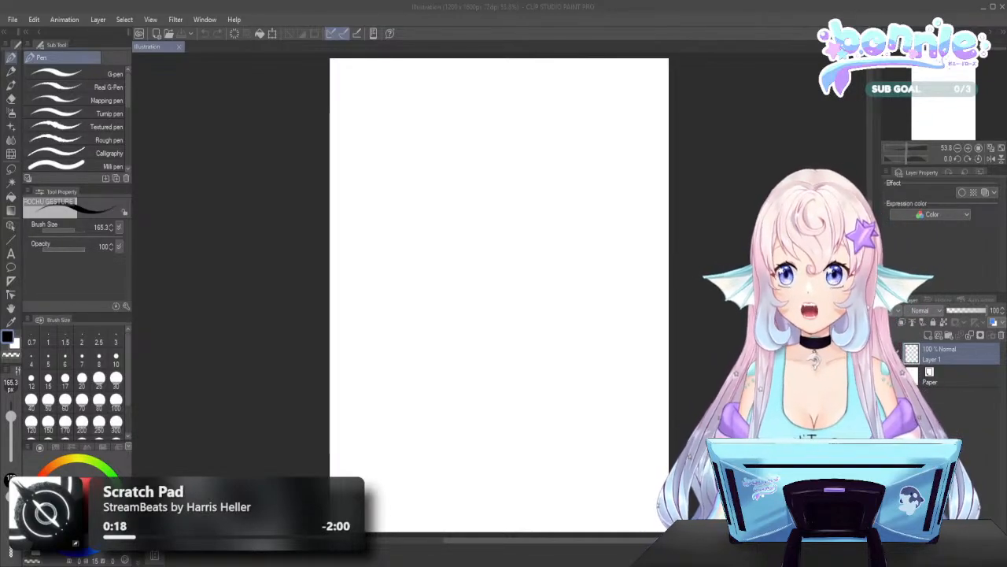
Choose the Sketch Soft brush from the pen sub tools
scroll(74, 113, down, 3)
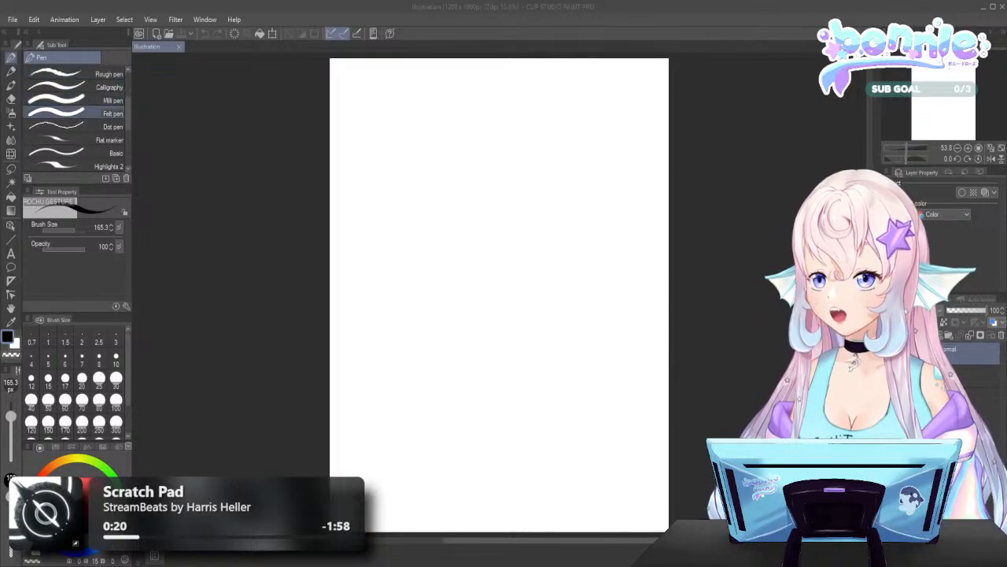
scroll(75, 118, down, 3)
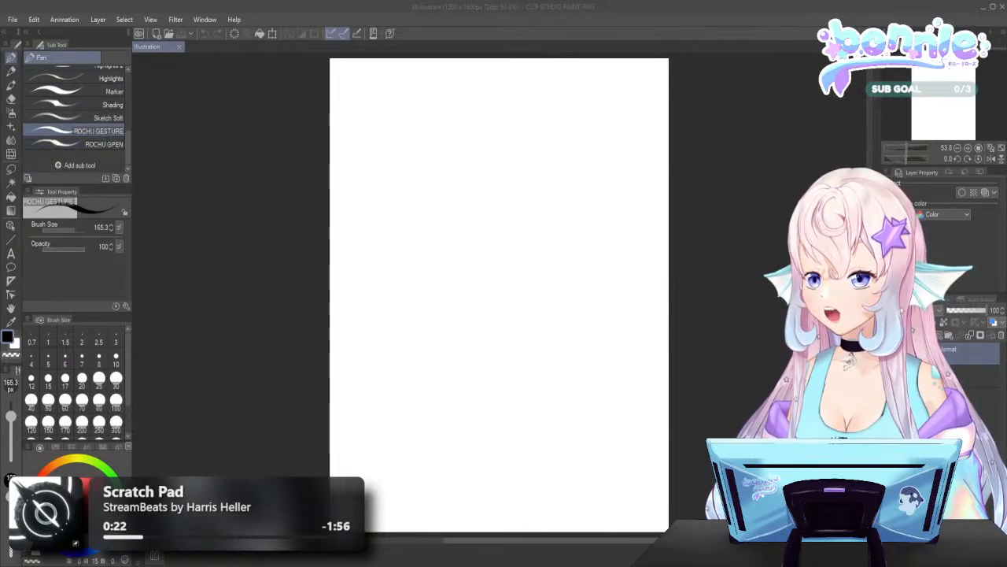
click(94, 118)
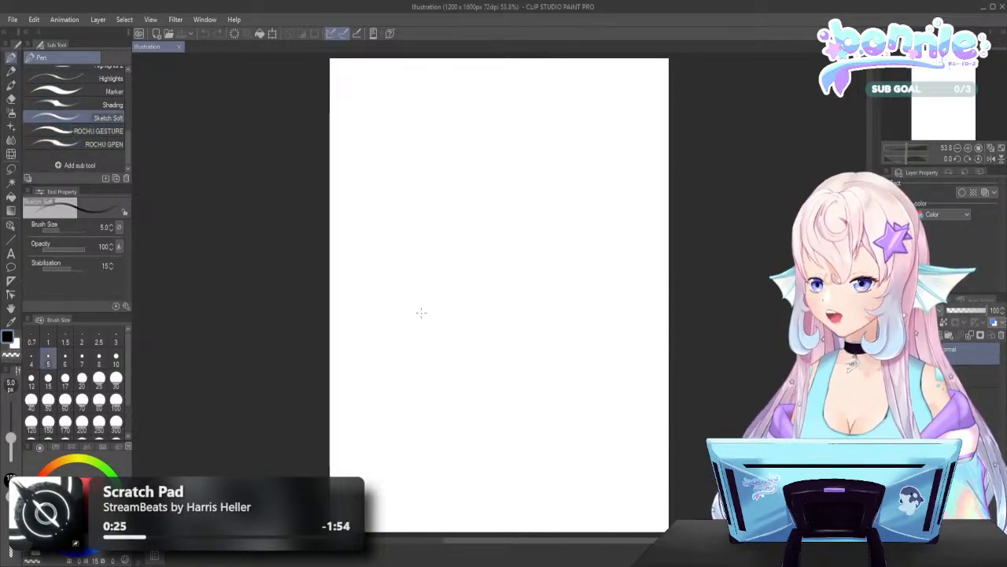
click(116, 378)
mouse_move(421, 301)
mouse_down()
mouse_move(467, 306)
mouse_move(520, 399)
mouse_up()
key(ctrl+a)
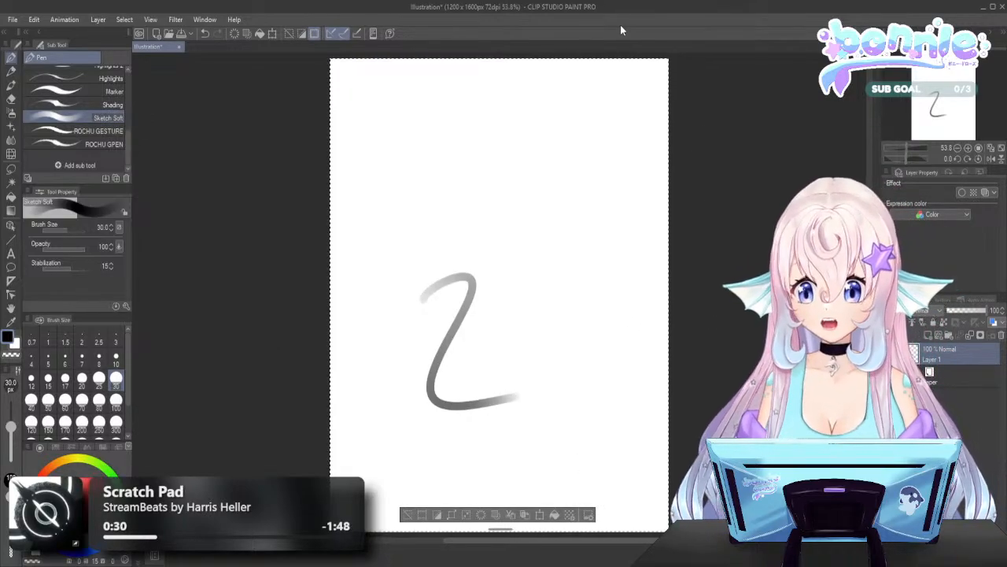
key(ctrl+z)
key(ctrl+z)
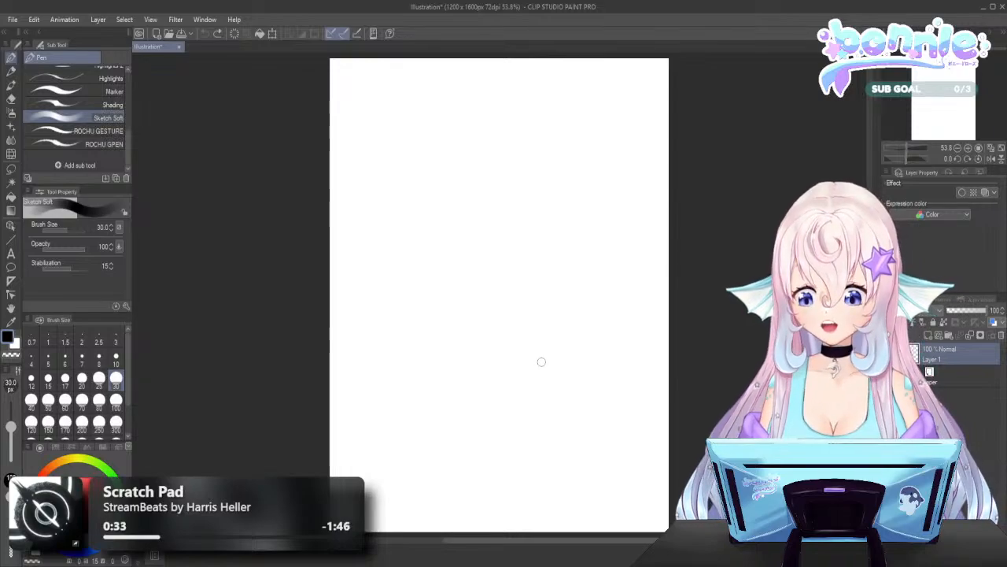
Sketch light arcs for a head's curved side in the canvas's upper half, reducing the brush size from 15 to 12
click(48, 379)
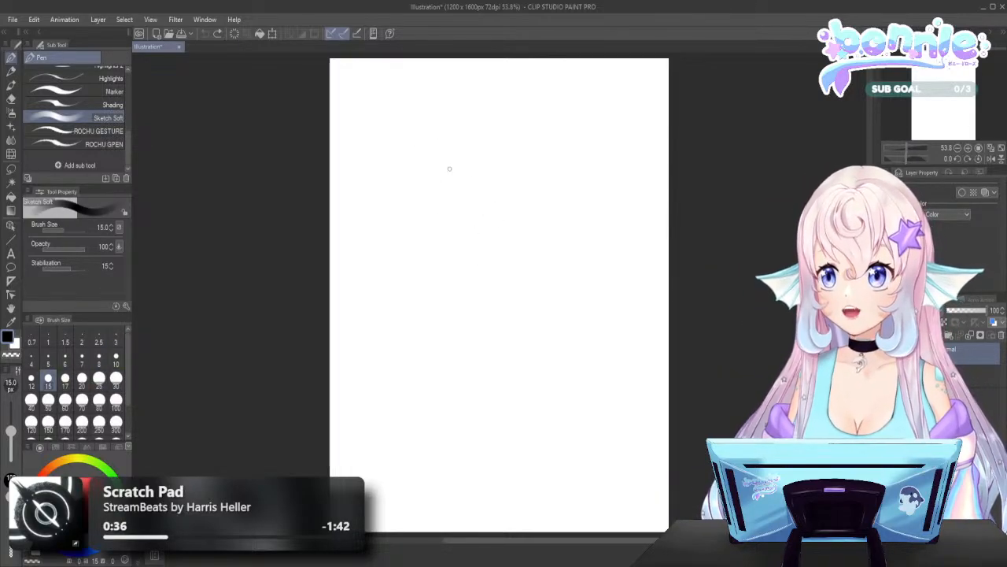
drag(455, 130, 476, 127)
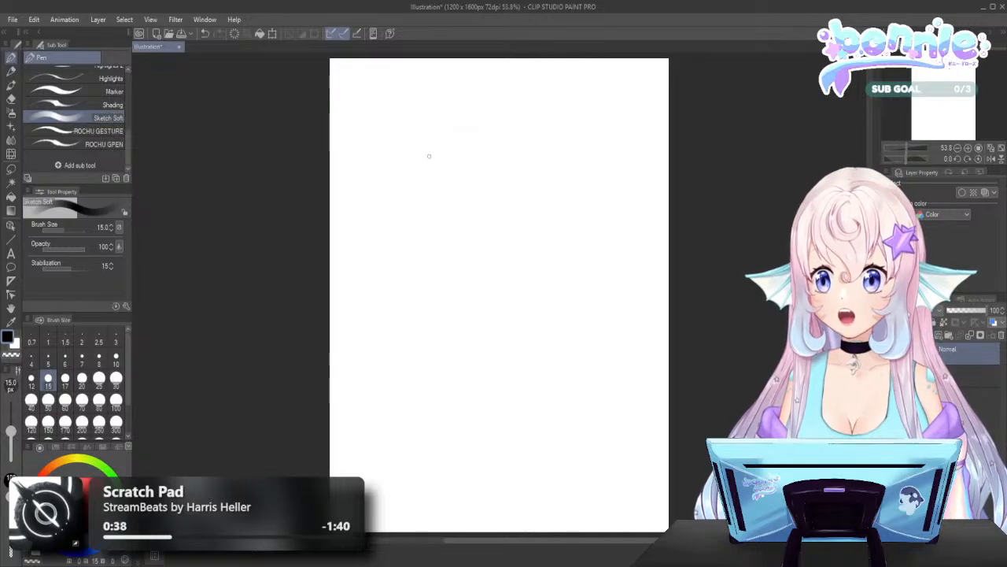
mouse_move(399, 200)
mouse_down()
mouse_move(413, 158)
mouse_move(472, 115)
mouse_move(512, 124)
mouse_up()
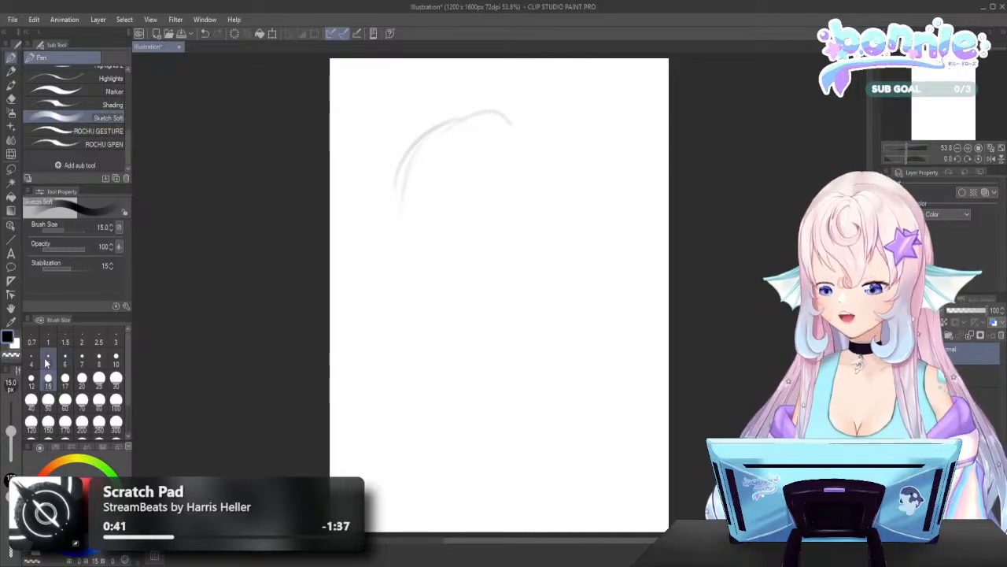
click(31, 380)
mouse_move(397, 203)
mouse_down()
mouse_move(416, 270)
mouse_move(463, 325)
mouse_move(390, 212)
mouse_up()
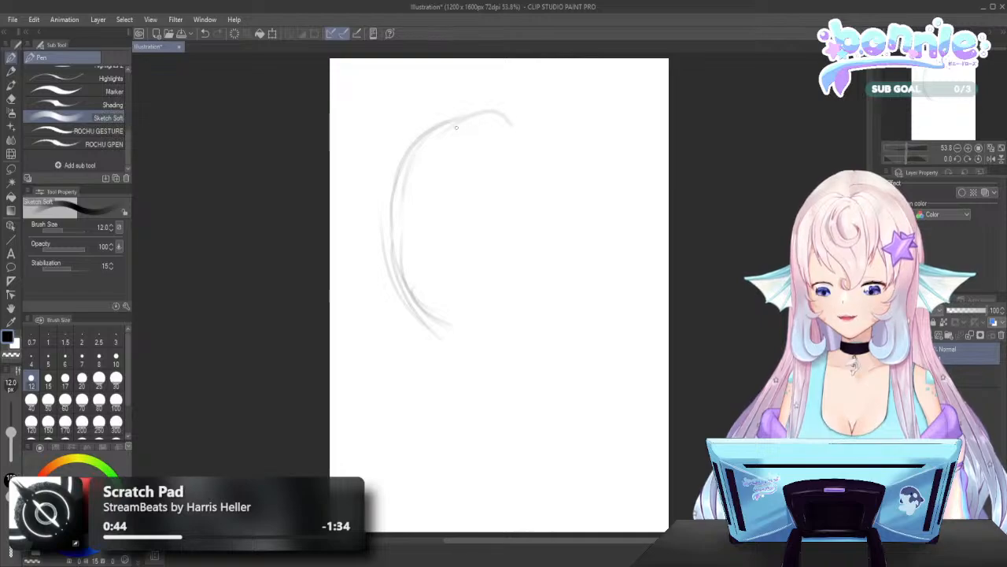
drag(401, 153, 551, 115)
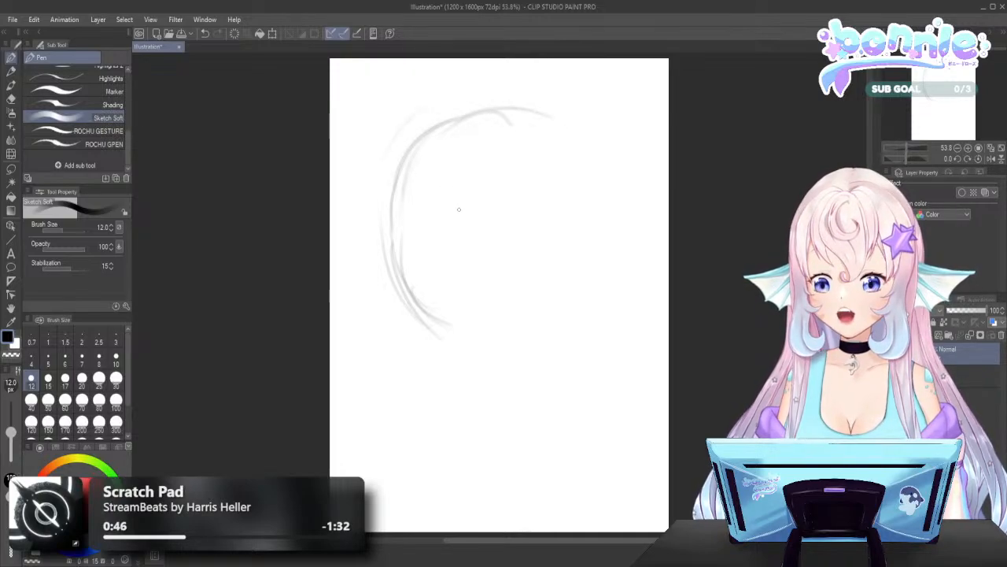
Erase all the sketched head arcs to leave the canvas blank
mouse_move(441, 338)
mouse_down()
mouse_move(403, 289)
mouse_move(415, 314)
mouse_move(420, 295)
mouse_move(391, 253)
mouse_move(404, 165)
mouse_move(403, 283)
mouse_move(415, 160)
mouse_move(394, 326)
mouse_move(391, 220)
mouse_up()
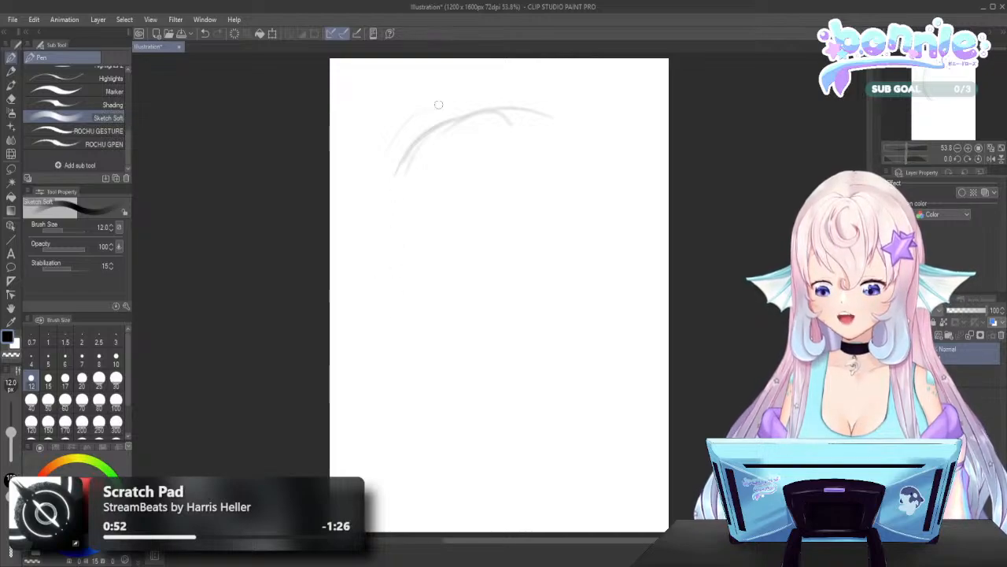
mouse_move(438, 105)
mouse_down()
mouse_move(393, 178)
mouse_move(427, 139)
mouse_move(532, 194)
mouse_up()
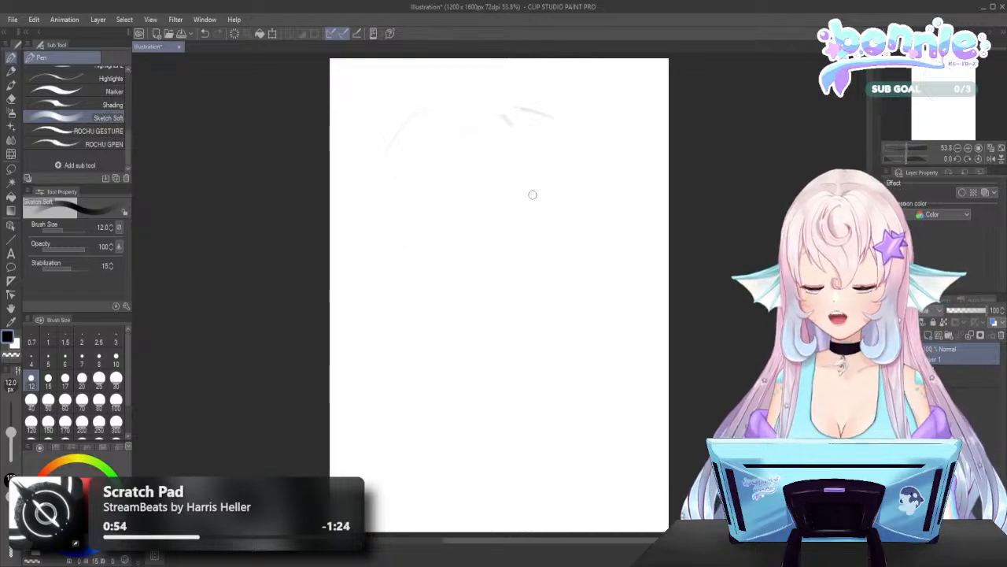
mouse_move(508, 117)
mouse_down()
mouse_move(520, 119)
mouse_move(511, 110)
mouse_move(494, 121)
mouse_up()
mouse_move(430, 120)
mouse_down()
mouse_move(415, 162)
mouse_move(384, 175)
mouse_move(394, 139)
mouse_up()
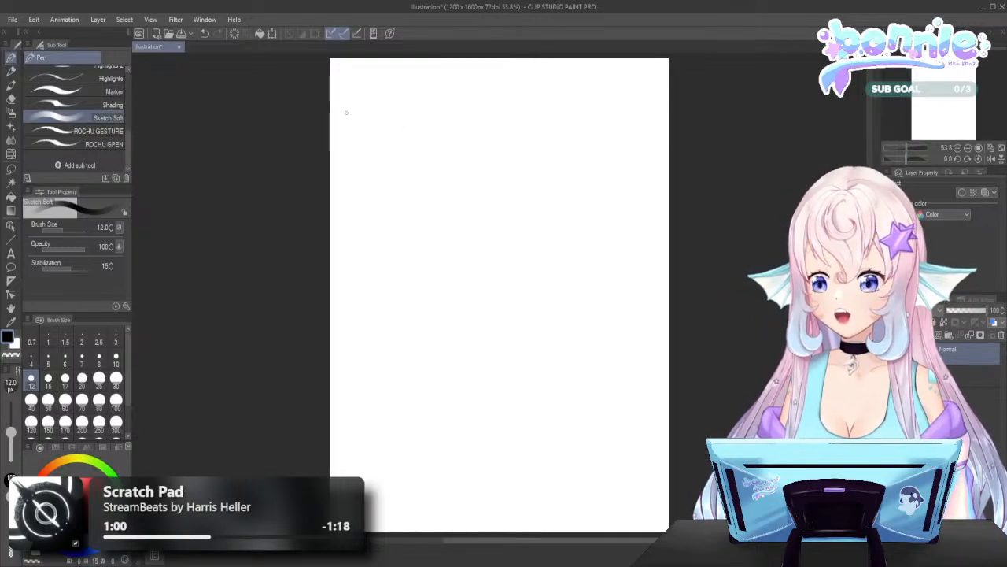
Sketch layered curved strokes across the canvas's upper-left corner as the start of a larger head outline
mouse_move(345, 113)
mouse_down()
mouse_move(372, 70)
mouse_move(399, 59)
mouse_up()
drag(359, 91, 331, 150)
drag(376, 77, 425, 59)
drag(372, 82, 330, 143)
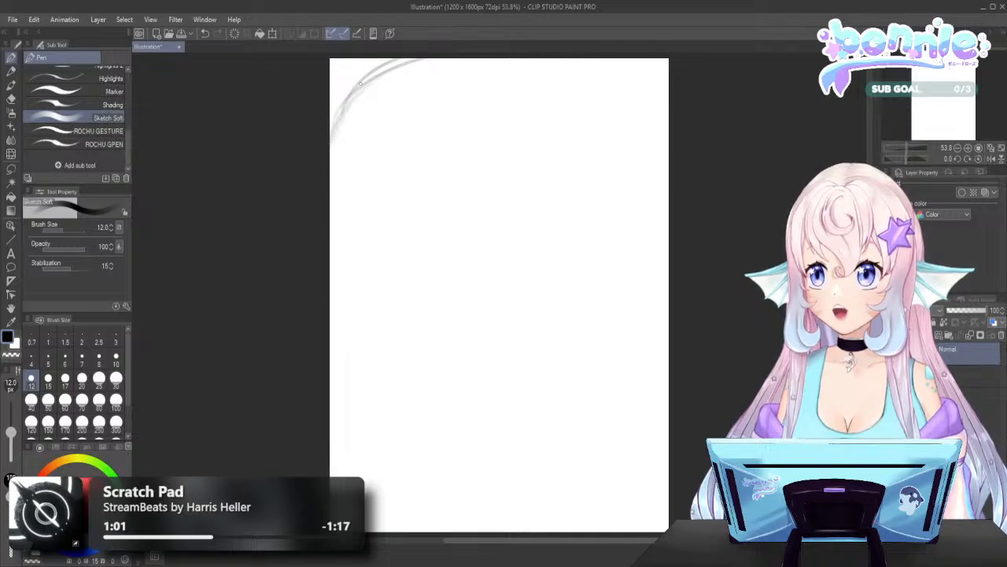
drag(397, 67, 334, 140)
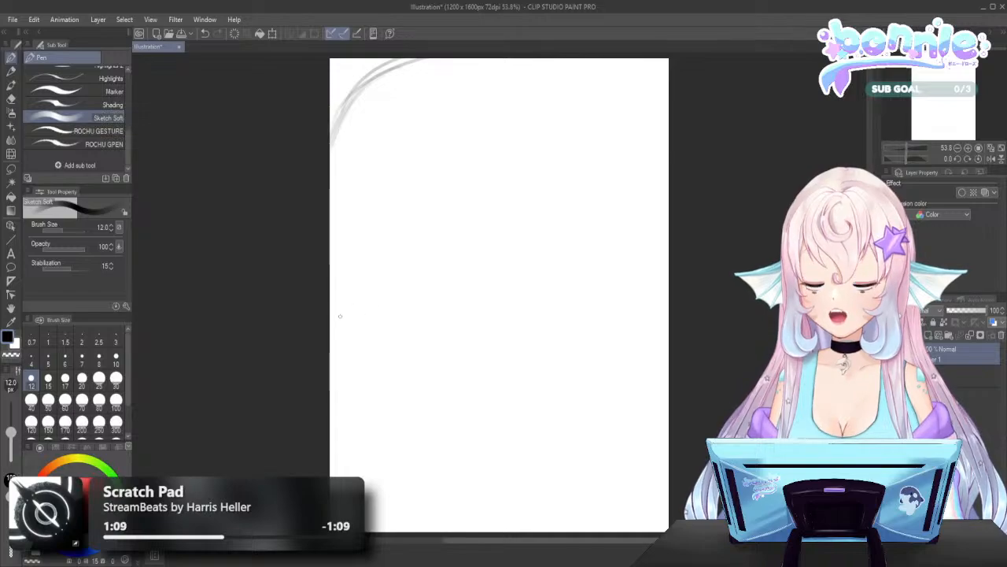
Draw light horizontal and vertical guide lines crossing just below the middle of the canvas
mouse_move(351, 313)
mouse_down()
mouse_move(504, 314)
mouse_move(339, 305)
mouse_move(645, 317)
mouse_up()
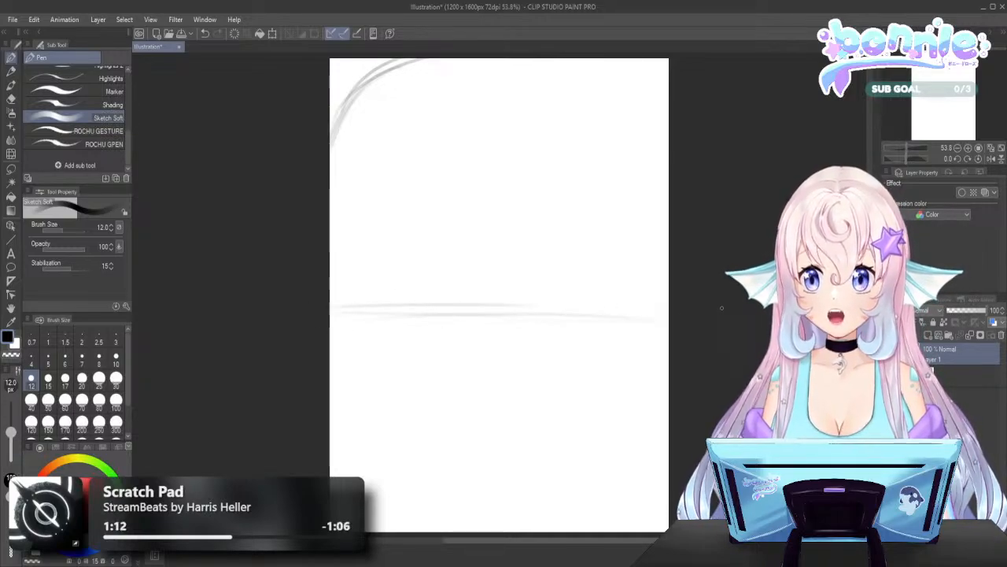
drag(332, 316, 515, 310)
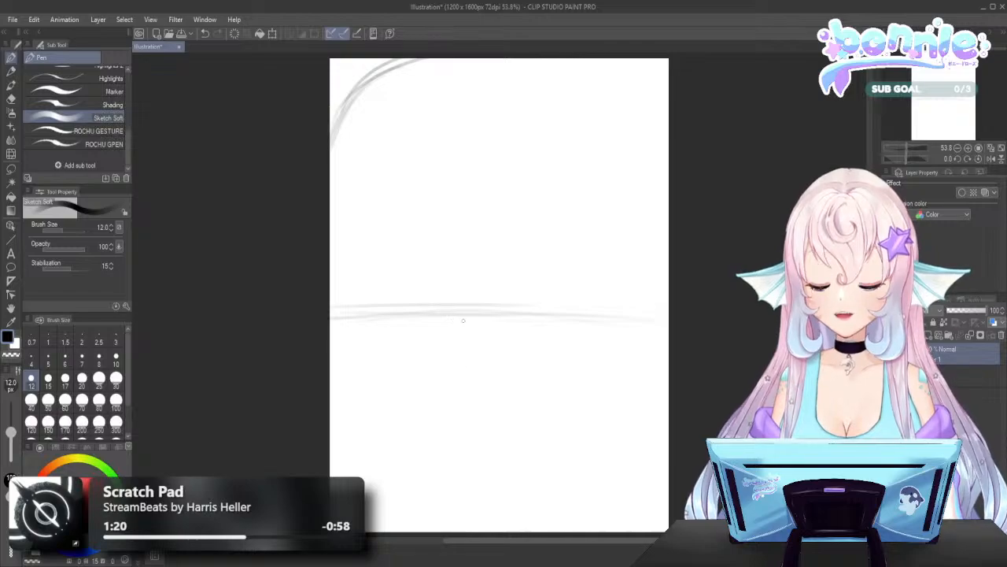
mouse_move(496, 224)
mouse_down()
mouse_move(490, 405)
mouse_move(501, 524)
mouse_up()
drag(496, 302, 496, 107)
drag(500, 353, 498, 468)
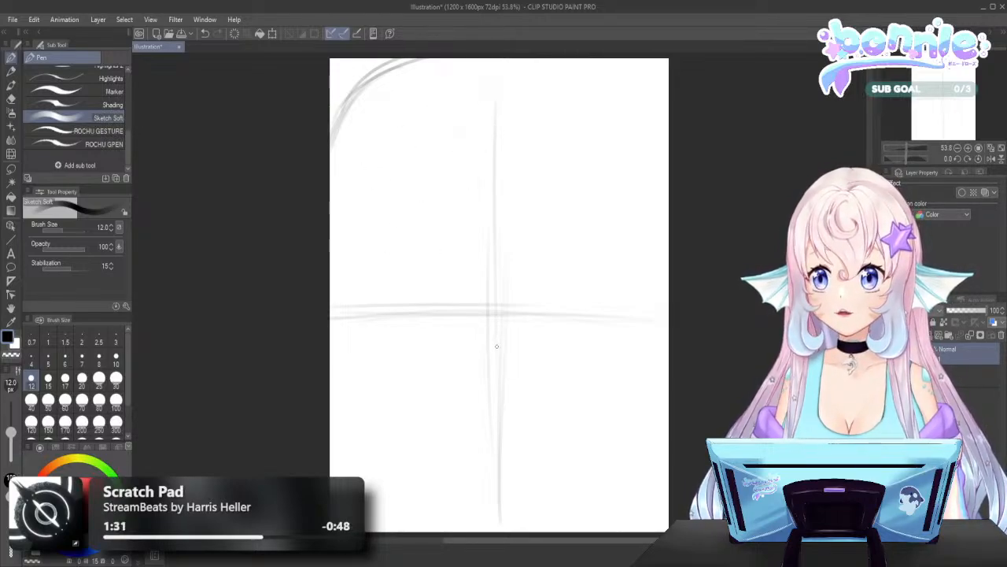
Sketch the large oval head shape down both sides, meeting in a rounded chin near the guide line crossing
drag(502, 339, 525, 325)
mouse_move(340, 241)
mouse_down()
mouse_move(374, 301)
mouse_move(494, 343)
mouse_up()
mouse_move(348, 228)
mouse_down()
mouse_move(434, 336)
mouse_move(447, 59)
mouse_move(568, 170)
mouse_move(567, 263)
mouse_up()
mouse_move(555, 80)
mouse_down()
mouse_move(581, 195)
mouse_move(571, 280)
mouse_up()
drag(587, 195, 496, 351)
drag(526, 61, 585, 192)
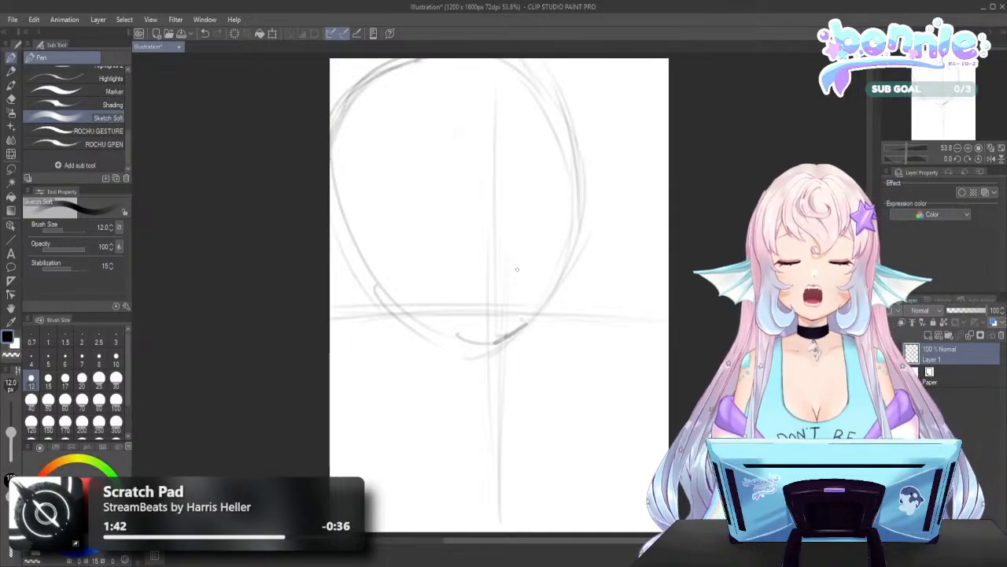
Draw a diagonal face centre line from the top of the head oval down to the chin
drag(391, 64, 445, 173)
drag(414, 114, 451, 191)
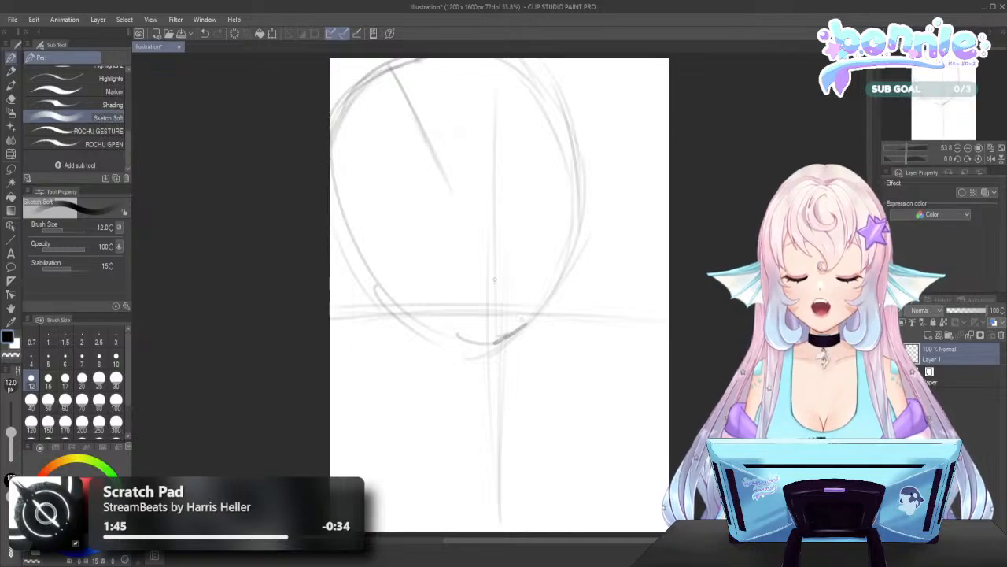
drag(480, 233, 530, 356)
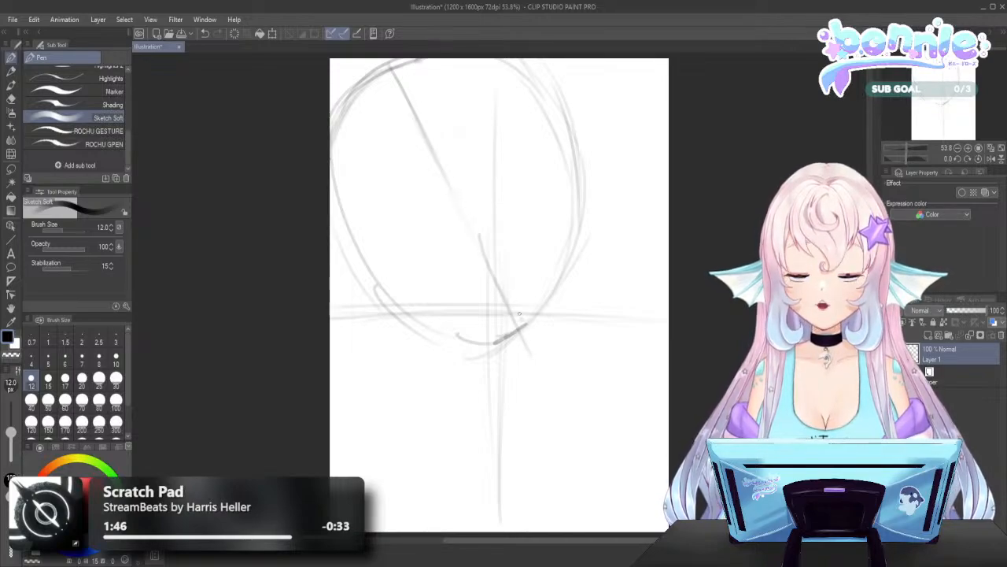
drag(425, 132, 508, 332)
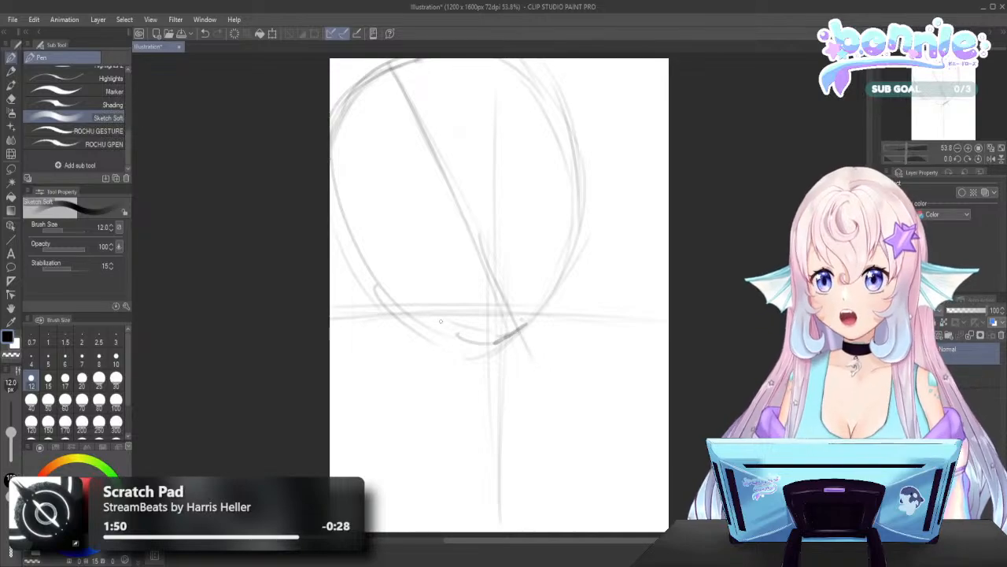
Darken the jaw with repeated strokes along both cheeks and the lower face, shaping an angular chin
mouse_move(436, 329)
mouse_down()
mouse_move(513, 333)
mouse_move(415, 315)
mouse_move(522, 331)
mouse_move(416, 323)
mouse_move(462, 324)
mouse_move(571, 255)
mouse_move(538, 313)
mouse_up()
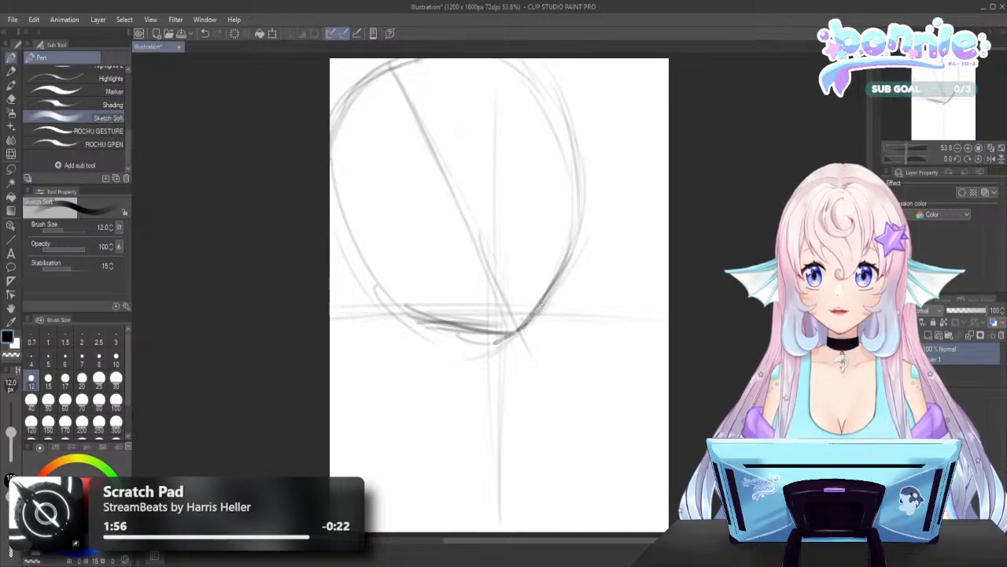
drag(582, 196, 568, 264)
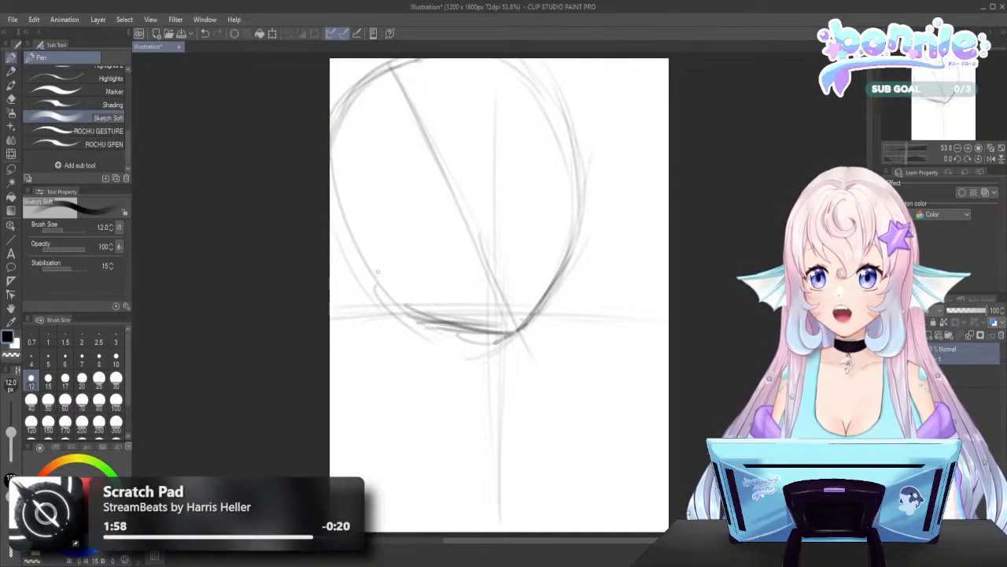
drag(355, 223, 387, 285)
drag(344, 206, 384, 286)
mouse_move(359, 228)
mouse_down()
mouse_move(385, 288)
mouse_move(413, 306)
mouse_move(467, 331)
mouse_move(491, 333)
mouse_up()
drag(386, 305, 510, 335)
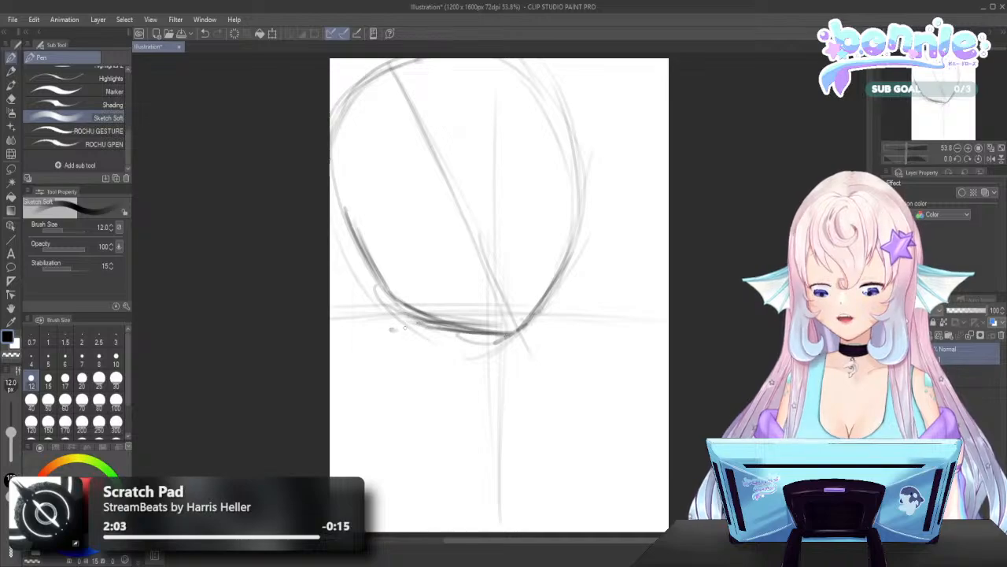
Reinforce the whole head outline with further strokes along the jaw underside, both sides and the crown
mouse_move(390, 329)
mouse_down()
mouse_move(513, 335)
mouse_move(504, 332)
mouse_up()
drag(554, 266, 517, 316)
mouse_move(382, 287)
mouse_down()
mouse_move(435, 327)
mouse_move(354, 209)
mouse_up()
drag(345, 216, 334, 110)
drag(335, 123, 391, 60)
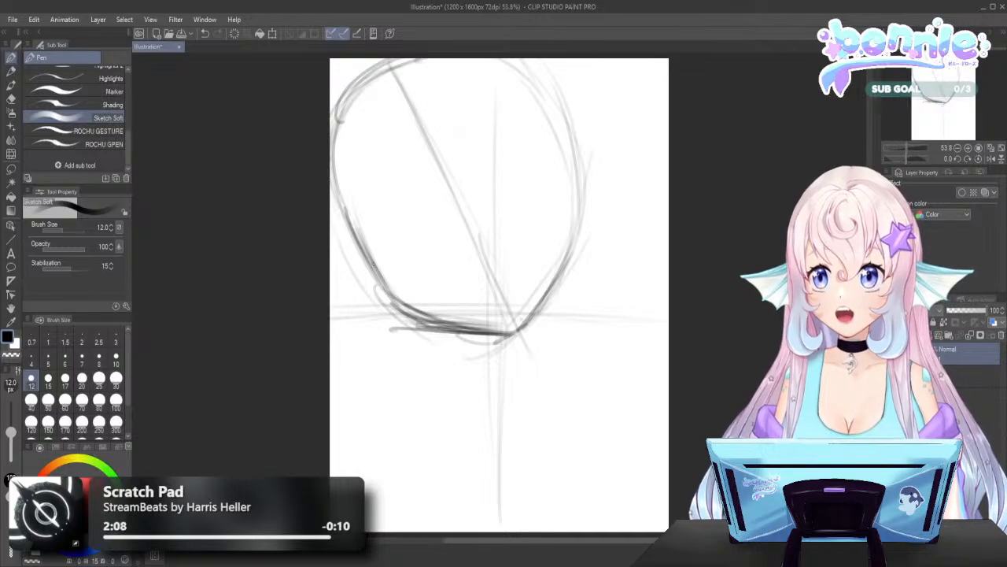
mouse_move(334, 126)
mouse_down()
mouse_move(484, 60)
mouse_move(577, 184)
mouse_up()
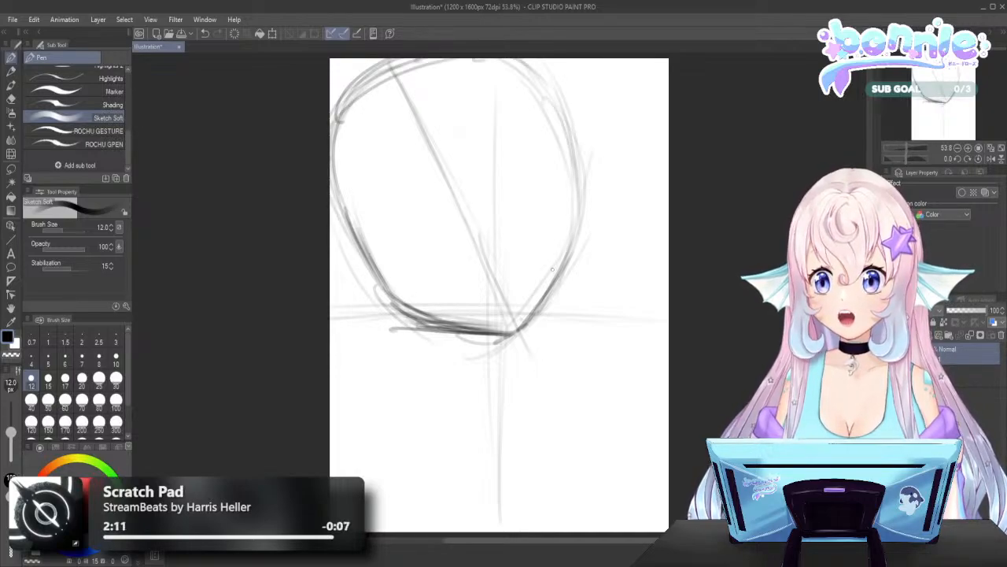
drag(555, 61, 580, 206)
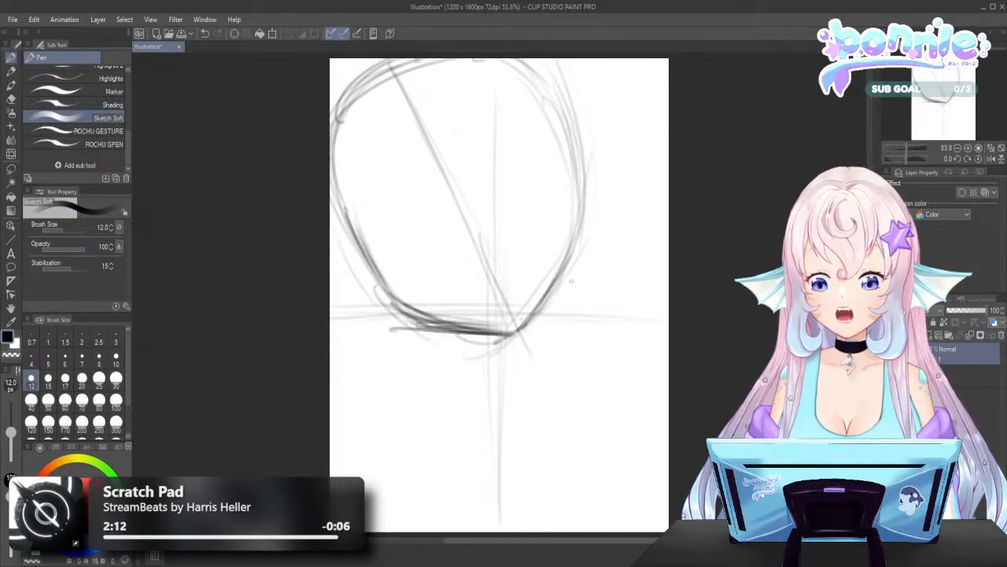
mouse_move(518, 335)
mouse_down()
mouse_move(543, 307)
mouse_move(568, 246)
mouse_up()
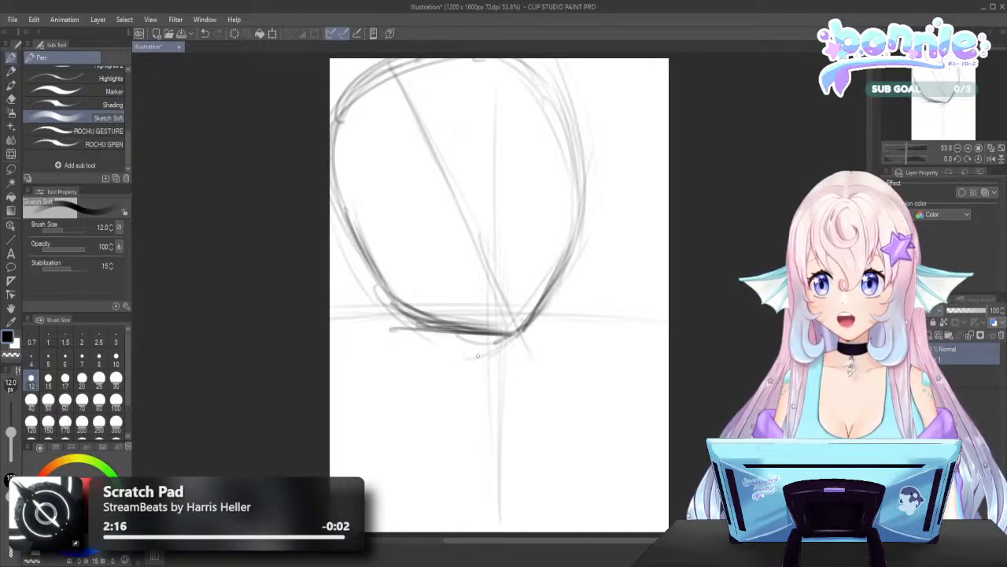
Draw two vertical neck lines, a short one below the chin and a longer one down from the far jaw edge
drag(482, 337, 482, 365)
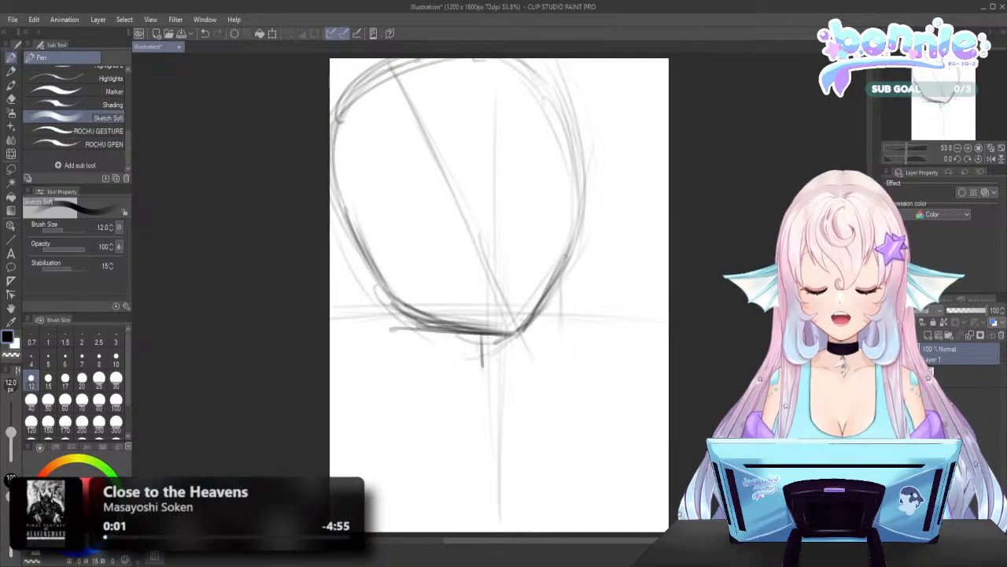
drag(563, 279, 562, 363)
drag(569, 254, 562, 362)
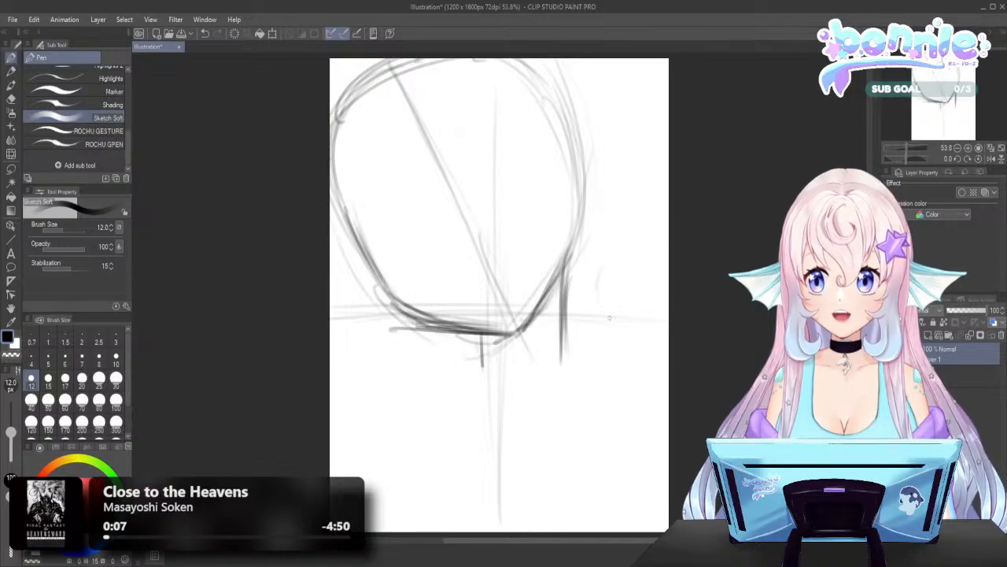
Sketch a round shoulder circle beside the neck, running off the canvas's right edge
drag(639, 252, 639, 340)
drag(663, 269, 668, 327)
drag(628, 250, 642, 342)
mouse_move(663, 241)
mouse_down()
mouse_move(653, 347)
mouse_move(633, 337)
mouse_up()
drag(665, 314, 643, 316)
drag(610, 241, 606, 320)
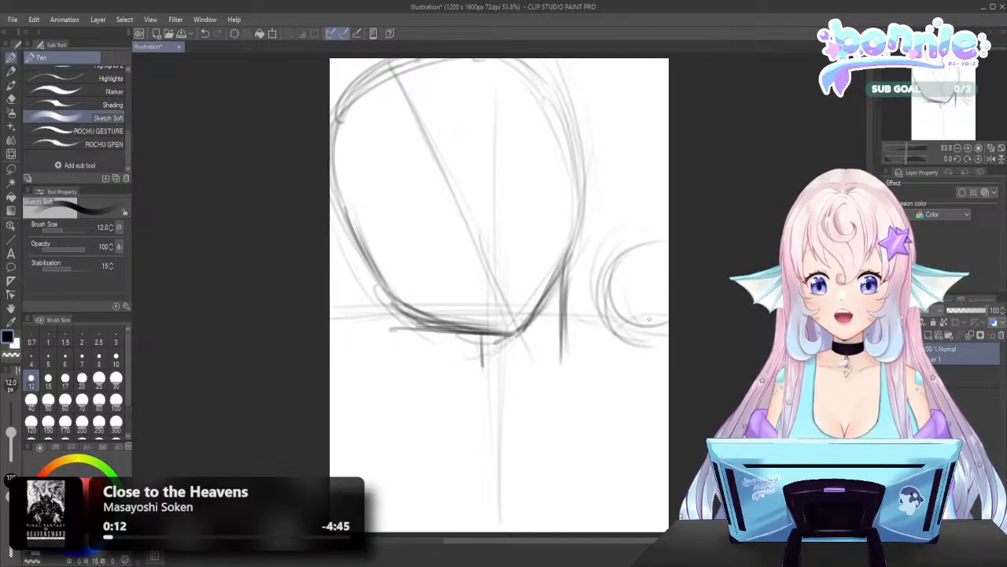
drag(668, 262, 622, 324)
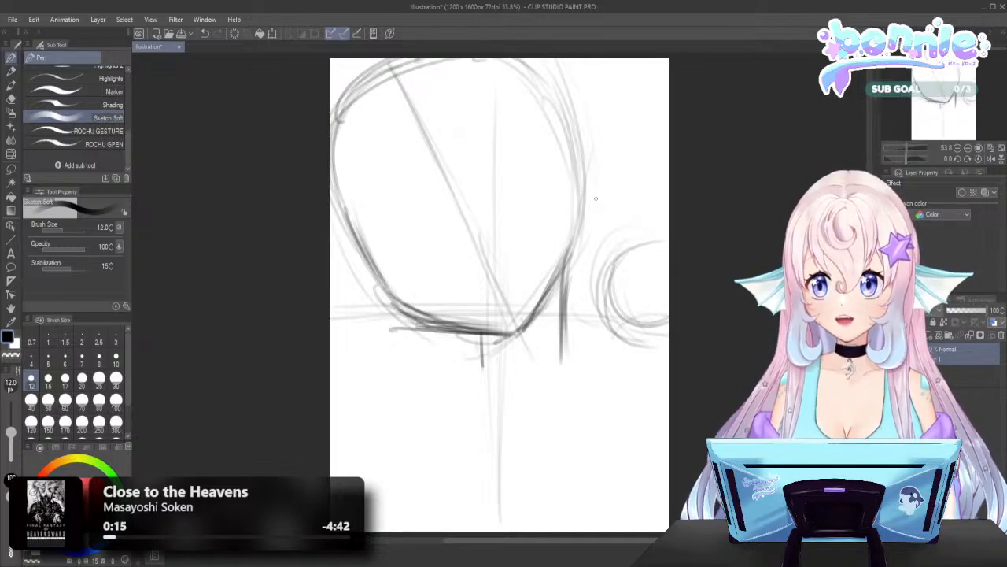
Draw straight construction lines connecting the side of the head and jaw to the shoulder circle
drag(568, 185, 630, 242)
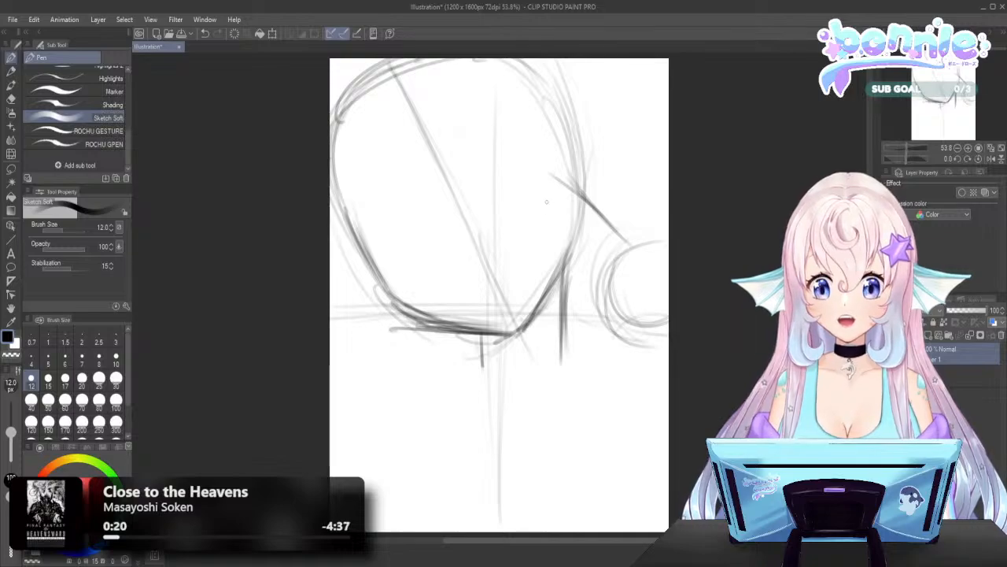
drag(545, 250, 614, 269)
mouse_move(519, 251)
mouse_down()
mouse_move(564, 263)
mouse_move(601, 259)
mouse_up()
drag(552, 174, 599, 211)
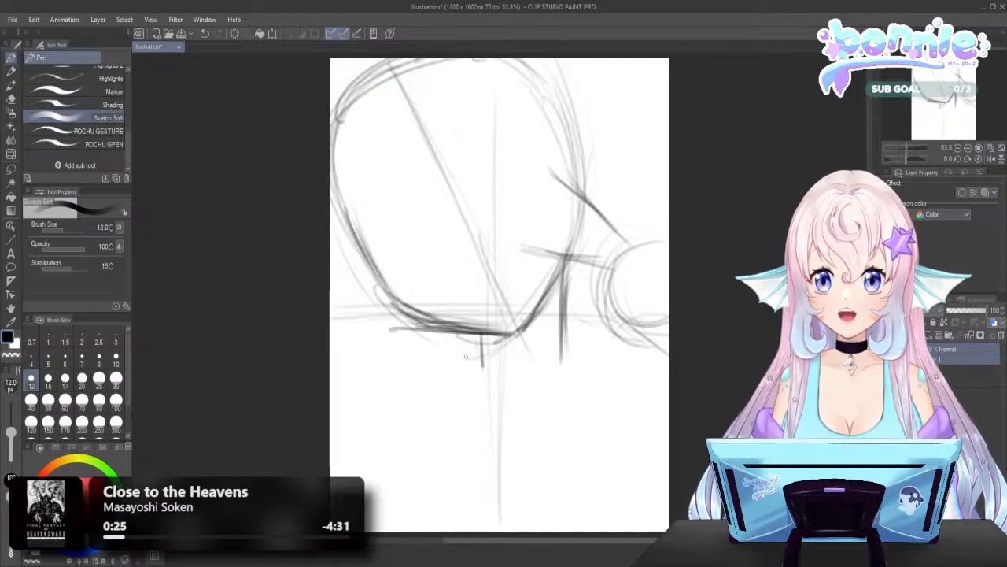
Sketch the near shoulder line with an arm line sloping down from its end, plus a nearly horizontal shoulder line behind the neck's far side
mouse_move(483, 361)
mouse_down()
mouse_move(505, 379)
mouse_move(559, 364)
mouse_move(372, 382)
mouse_up()
mouse_move(454, 373)
mouse_down()
mouse_move(363, 384)
mouse_move(381, 383)
mouse_up()
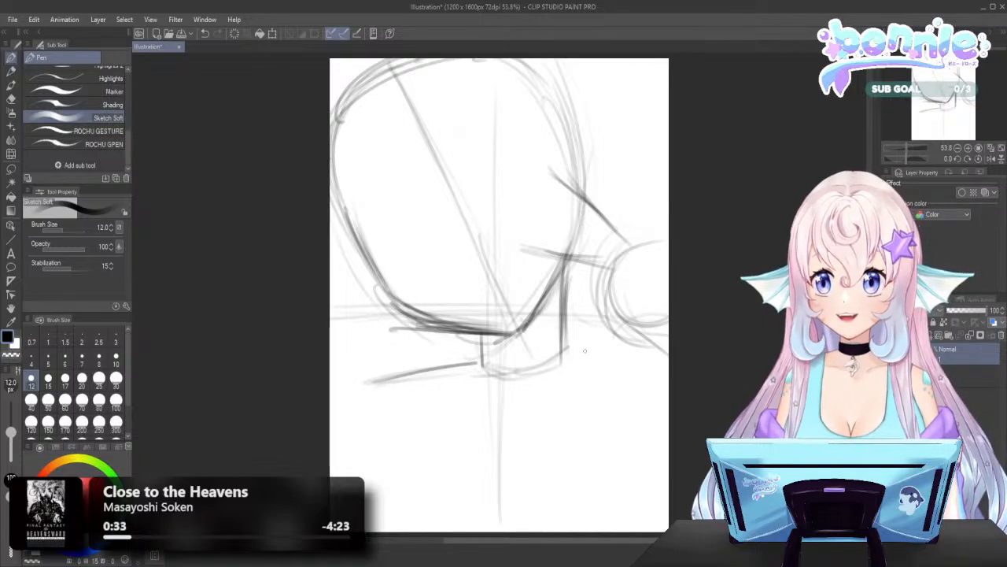
drag(558, 351, 637, 353)
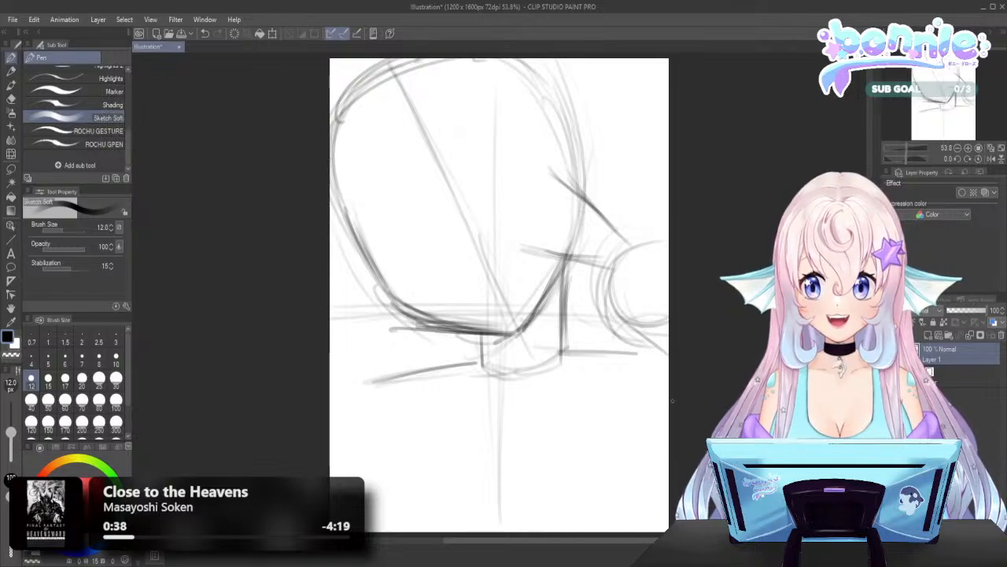
drag(575, 340, 663, 341)
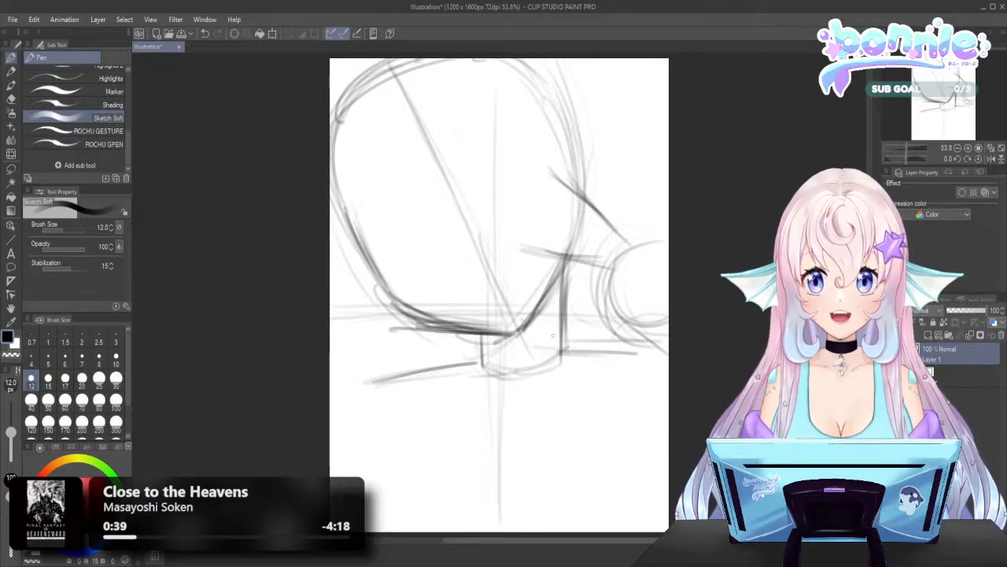
drag(543, 337, 638, 343)
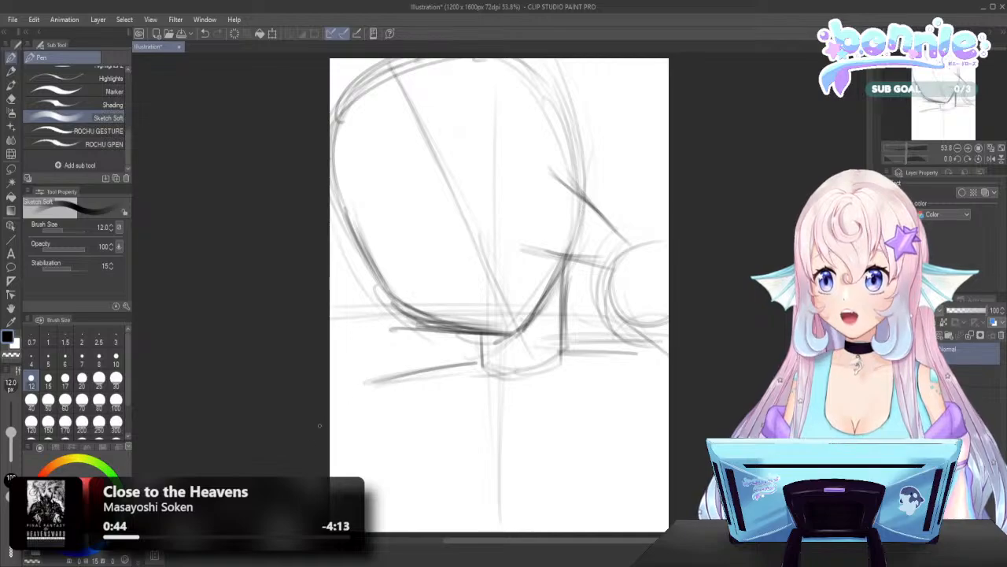
drag(373, 382, 331, 469)
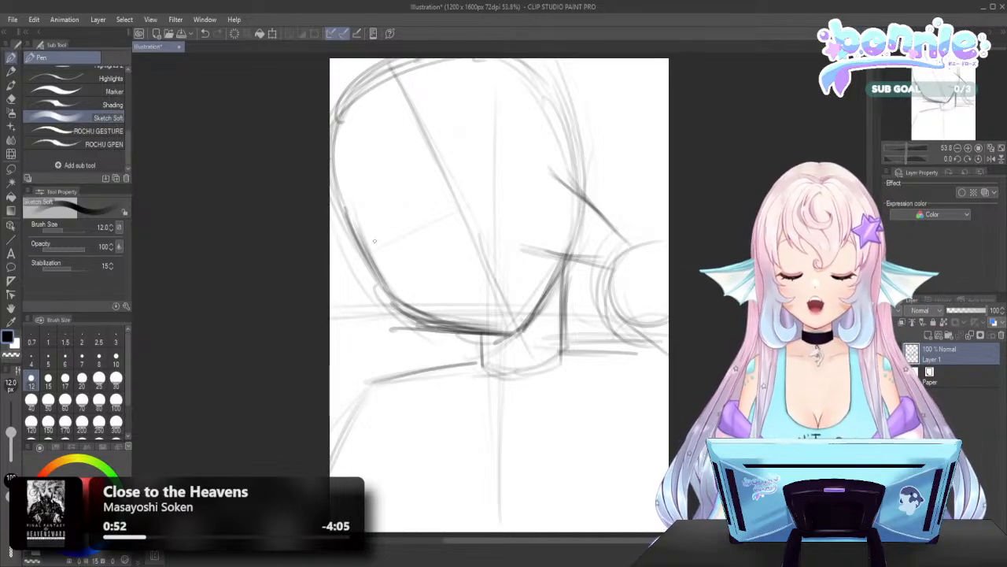
Draw tilted, roughly parallel eye guidelines across the face, crossing the diagonal centre line
drag(396, 257, 634, 157)
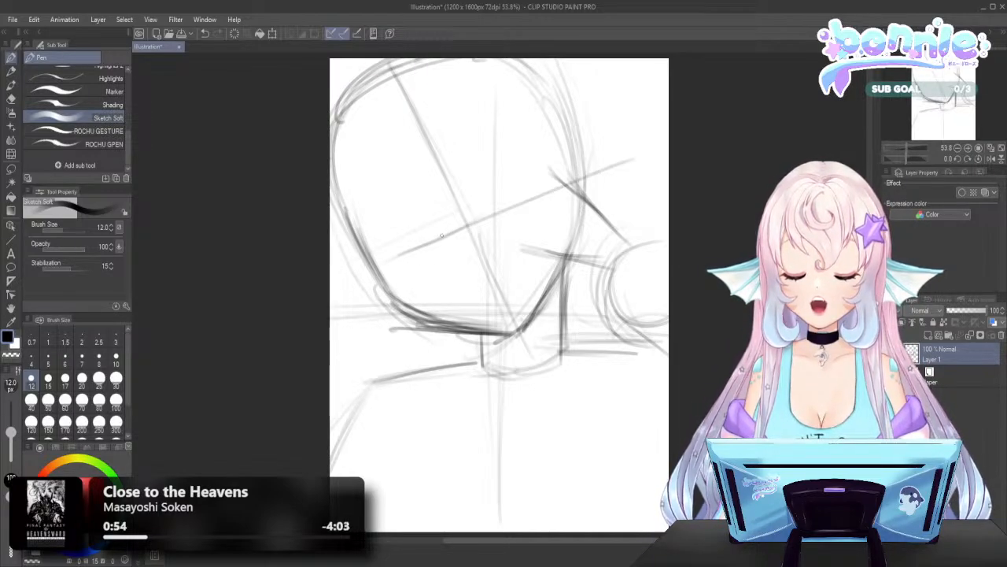
drag(458, 227, 617, 163)
drag(376, 268, 463, 225)
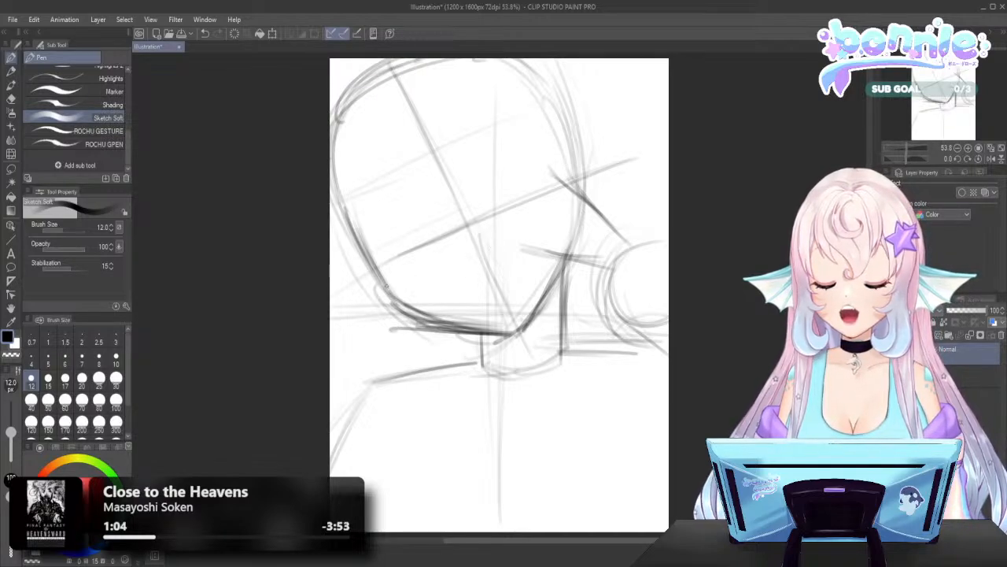
drag(358, 292, 576, 206)
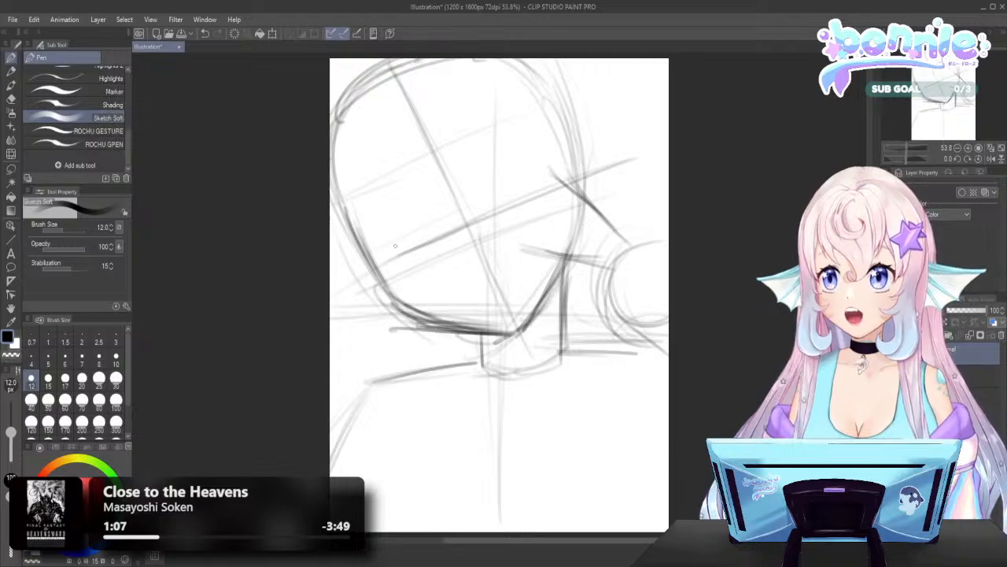
Draw a thick arched closed eye on the eye guideline and start the rounded open eye on the opposite side of the face
mouse_move(395, 246)
mouse_down()
mouse_move(454, 235)
mouse_move(441, 237)
mouse_up()
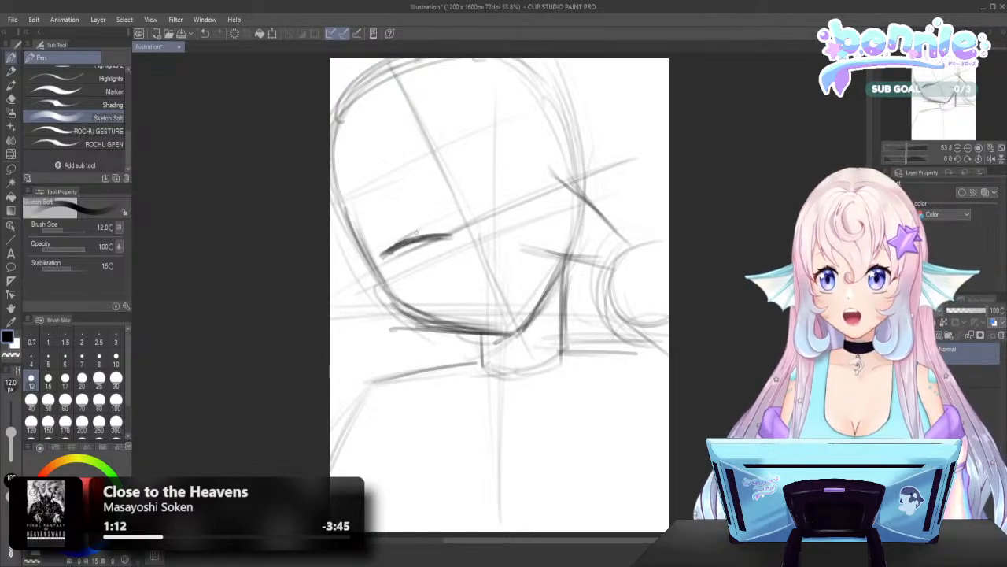
mouse_move(380, 255)
mouse_down()
mouse_move(411, 244)
mouse_move(395, 253)
mouse_up()
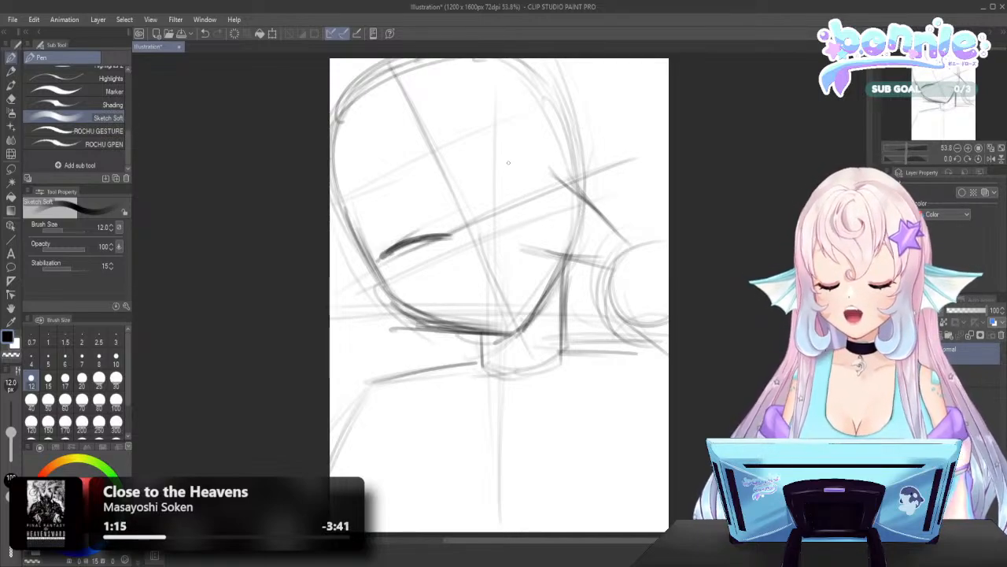
mouse_move(508, 161)
mouse_down()
mouse_move(519, 216)
mouse_move(504, 200)
mouse_move(551, 185)
mouse_move(555, 195)
mouse_up()
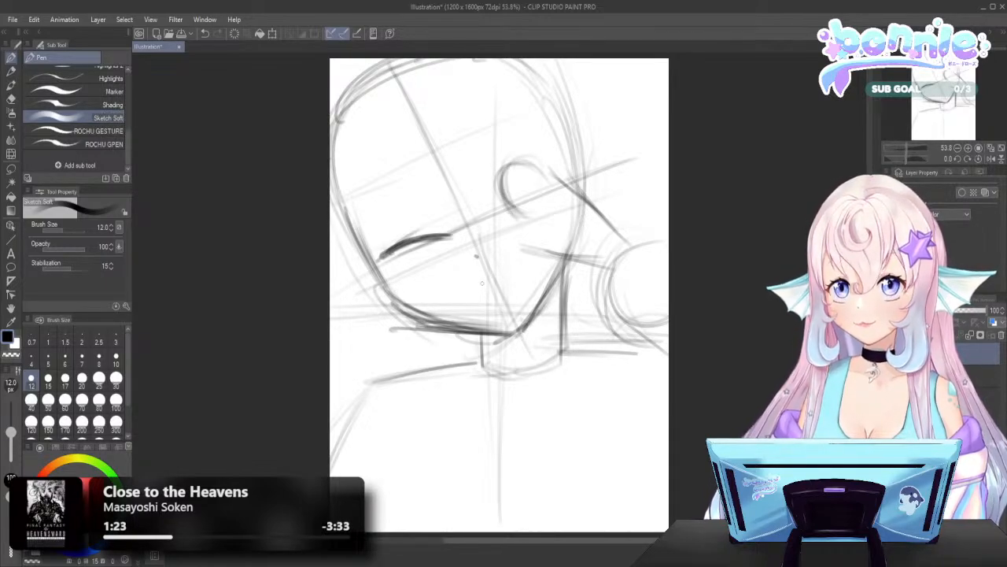
Sketch a tilted open smile below the nose, with an upper lip stroke, a curved lower edge and a darkened corner
drag(472, 286, 518, 265)
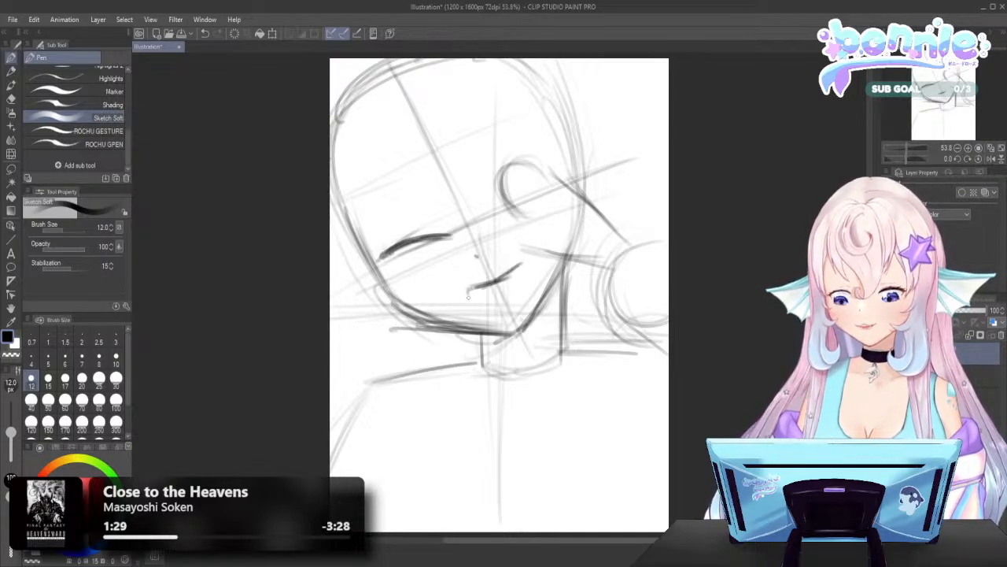
mouse_move(468, 295)
mouse_down()
mouse_move(498, 298)
mouse_move(519, 268)
mouse_up()
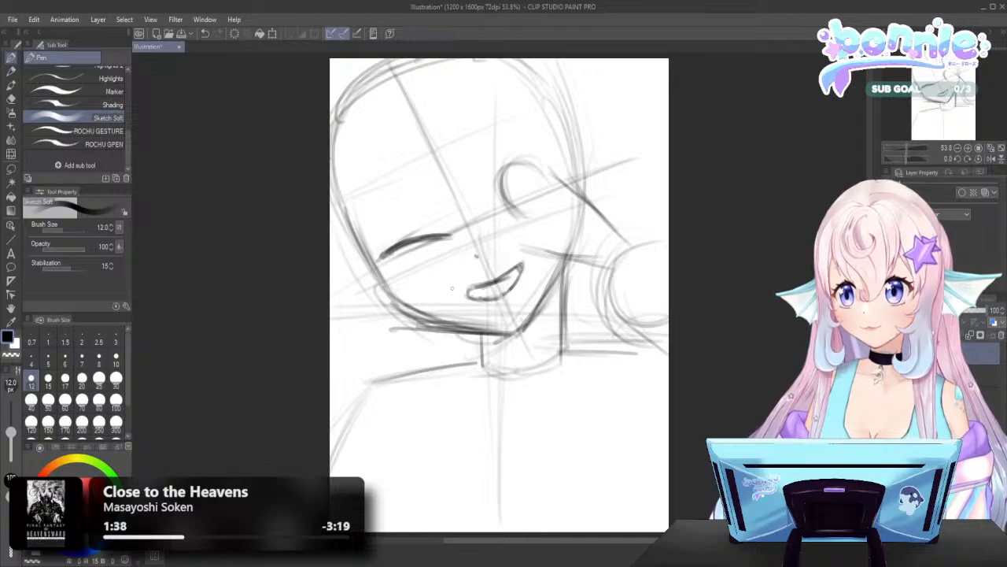
drag(476, 293, 469, 294)
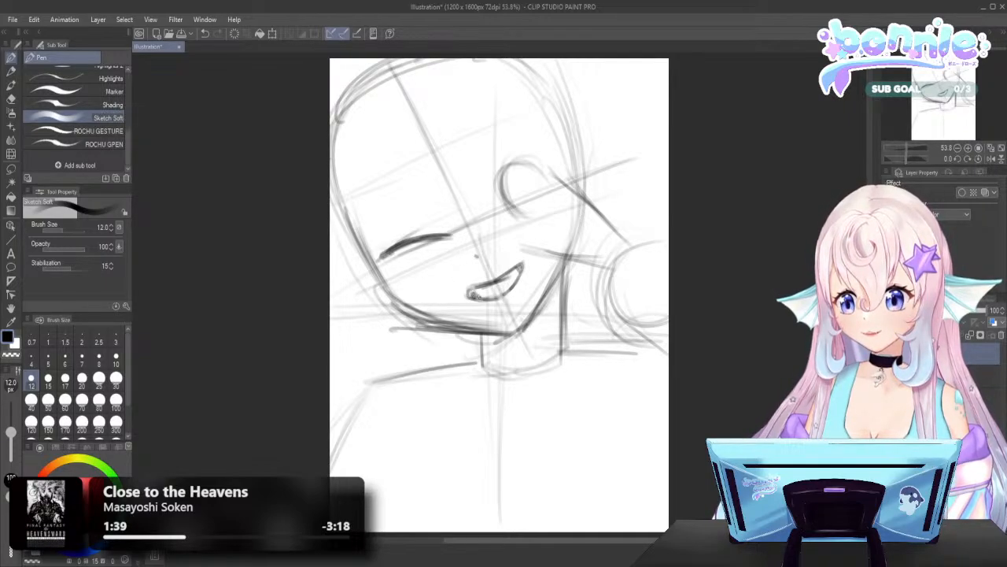
Complete the open eye with an oval iris and a thick curved upper lash line above it
drag(515, 206, 537, 219)
mouse_move(540, 167)
mouse_down()
mouse_move(539, 217)
mouse_move(542, 176)
mouse_move(523, 221)
mouse_move(515, 213)
mouse_move(534, 213)
mouse_move(526, 160)
mouse_move(524, 223)
mouse_move(514, 155)
mouse_move(544, 203)
mouse_move(509, 214)
mouse_up()
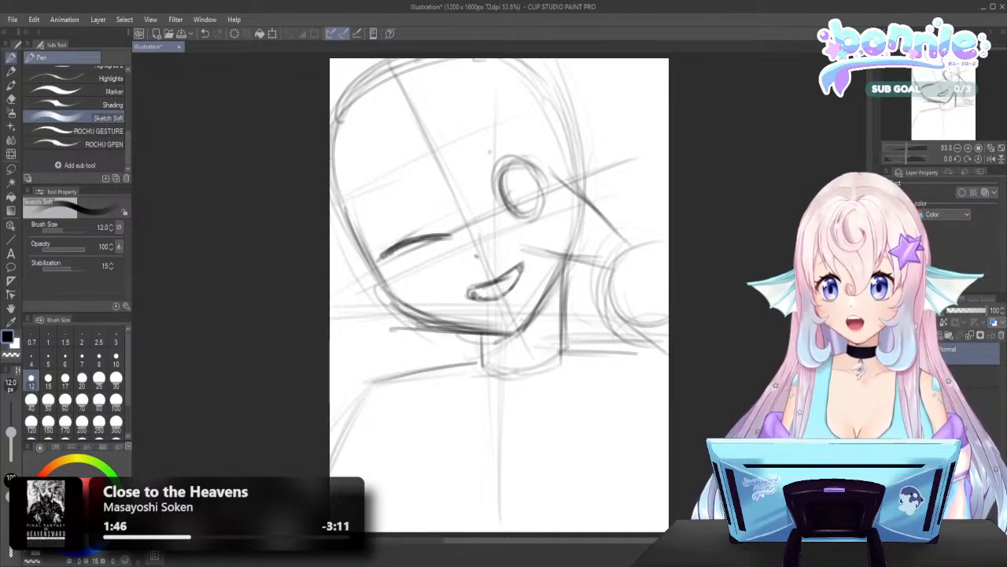
mouse_move(496, 175)
mouse_down()
mouse_move(485, 196)
mouse_move(508, 156)
mouse_move(545, 157)
mouse_up()
mouse_move(516, 156)
mouse_down()
mouse_move(487, 183)
mouse_move(543, 159)
mouse_up()
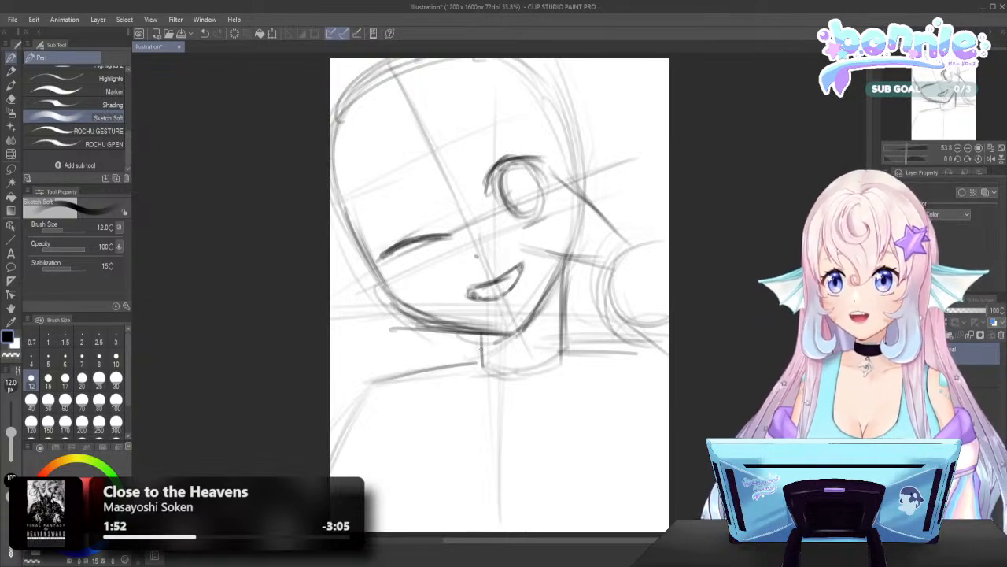
Darken the short neck line and outline two extended fingers forming a V beside the open eye
drag(481, 335, 479, 368)
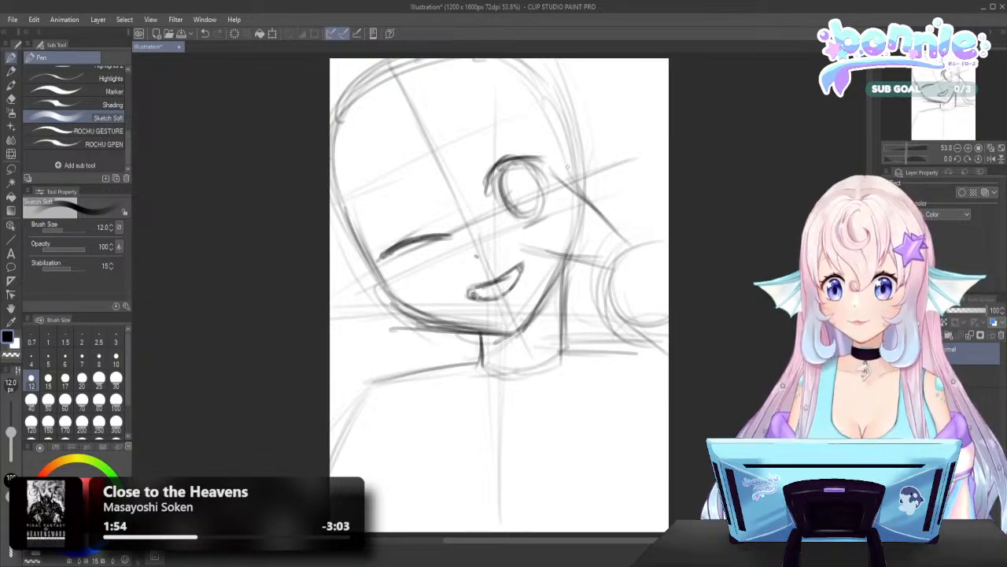
mouse_move(558, 162)
mouse_down()
mouse_move(631, 235)
mouse_move(578, 174)
mouse_move(604, 229)
mouse_move(601, 197)
mouse_move(643, 239)
mouse_move(625, 248)
mouse_up()
mouse_move(532, 234)
mouse_down()
mouse_move(606, 246)
mouse_move(532, 233)
mouse_move(574, 237)
mouse_move(543, 251)
mouse_move(570, 260)
mouse_move(599, 255)
mouse_move(557, 253)
mouse_up()
mouse_move(554, 245)
mouse_down()
mouse_move(599, 244)
mouse_move(537, 233)
mouse_move(567, 235)
mouse_move(536, 242)
mouse_move(562, 256)
mouse_move(530, 240)
mouse_move(652, 238)
mouse_move(613, 212)
mouse_move(628, 249)
mouse_move(581, 248)
mouse_up()
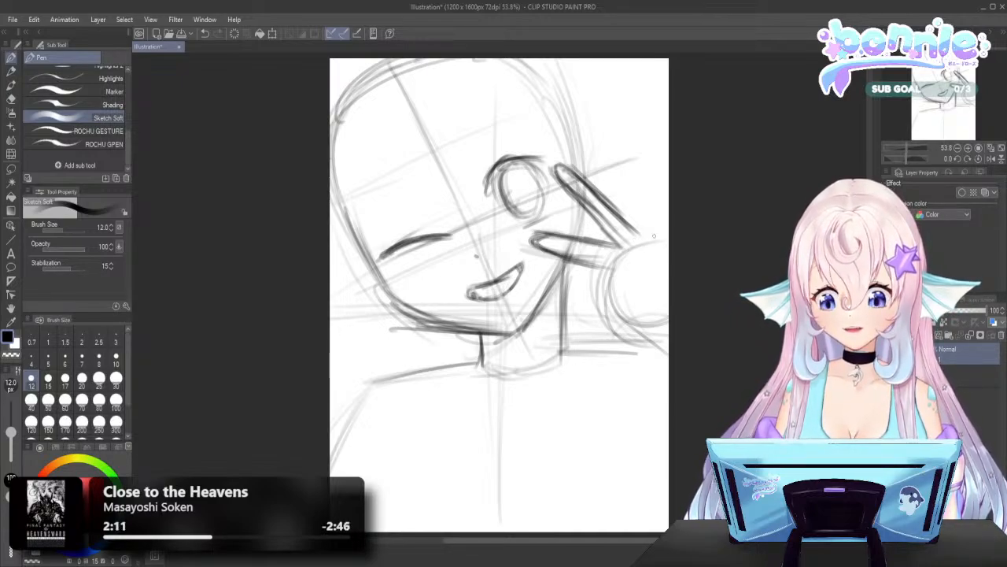
Lasso the lower finger and transform it, rotating it slightly counterclockwise and repositioning it beside the mouth
click(11, 169)
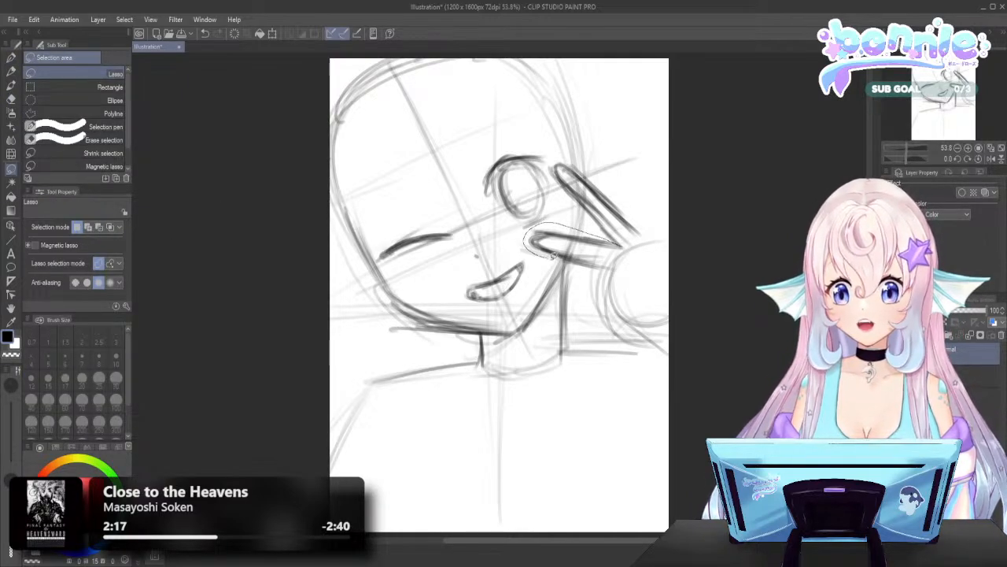
drag(553, 255, 527, 239)
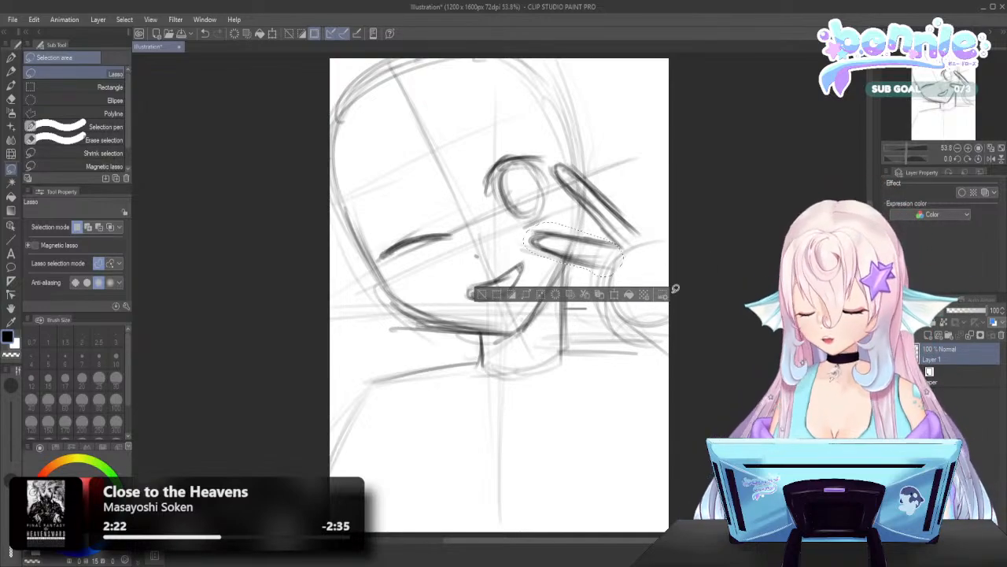
click(614, 294)
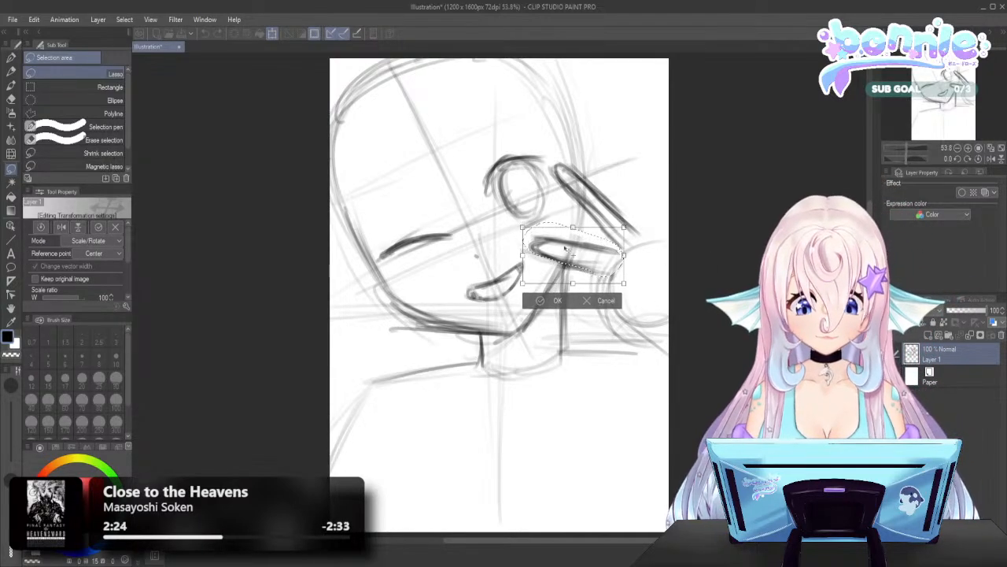
drag(565, 249, 565, 252)
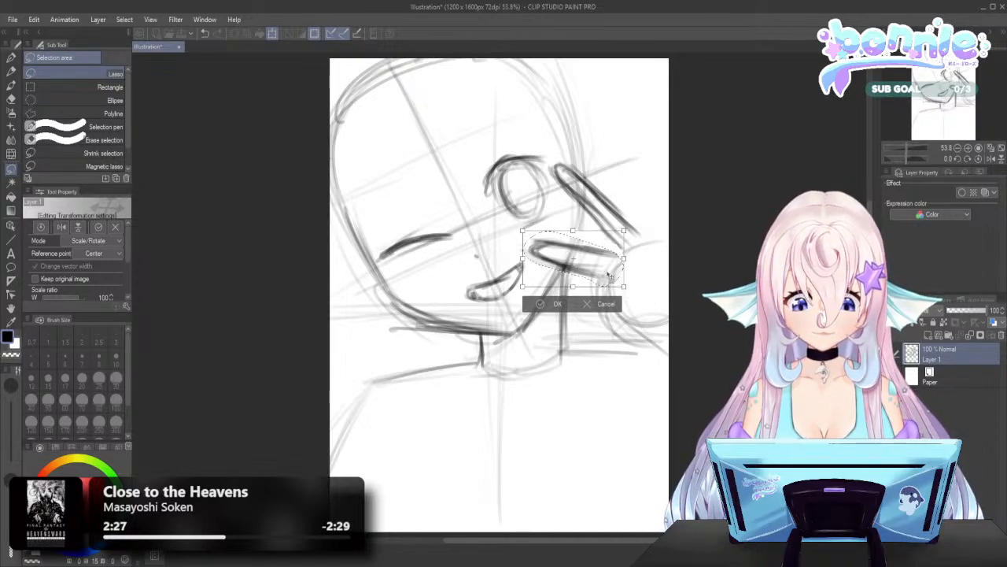
drag(520, 285, 524, 289)
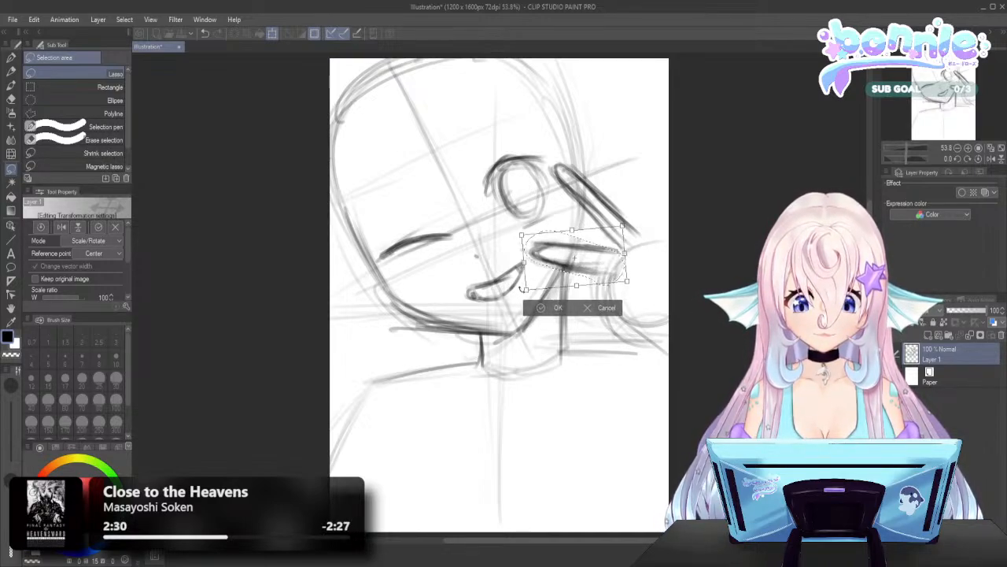
drag(608, 256, 602, 259)
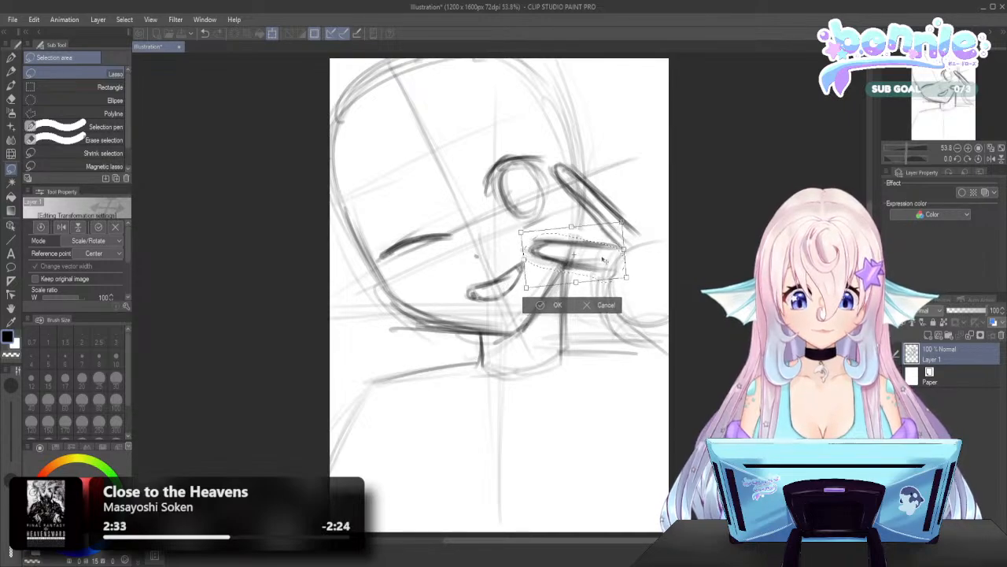
click(543, 305)
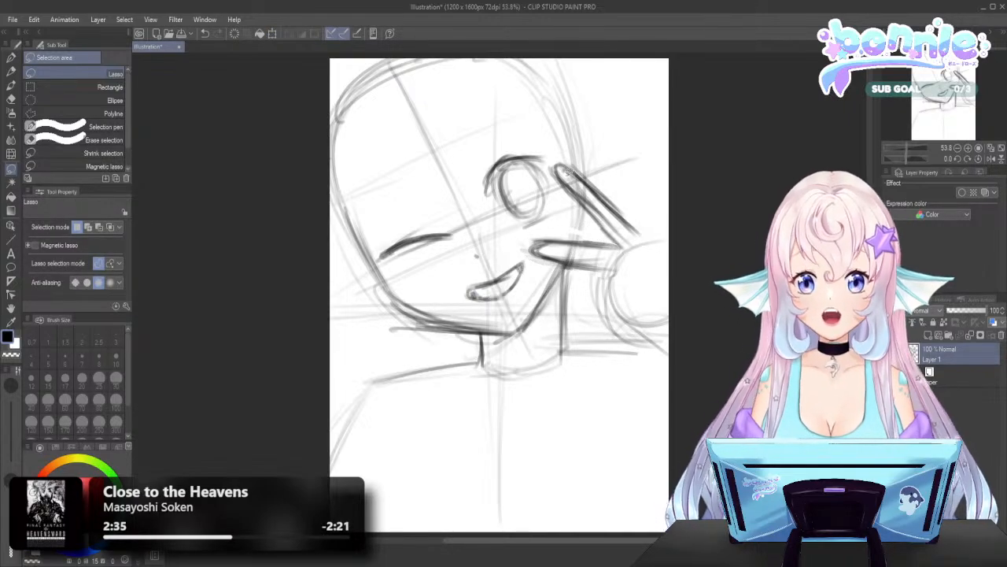
Switch back to the Sketch Soft brush and draw the knuckles, folded fingers and palm over the hand circle
click(12, 73)
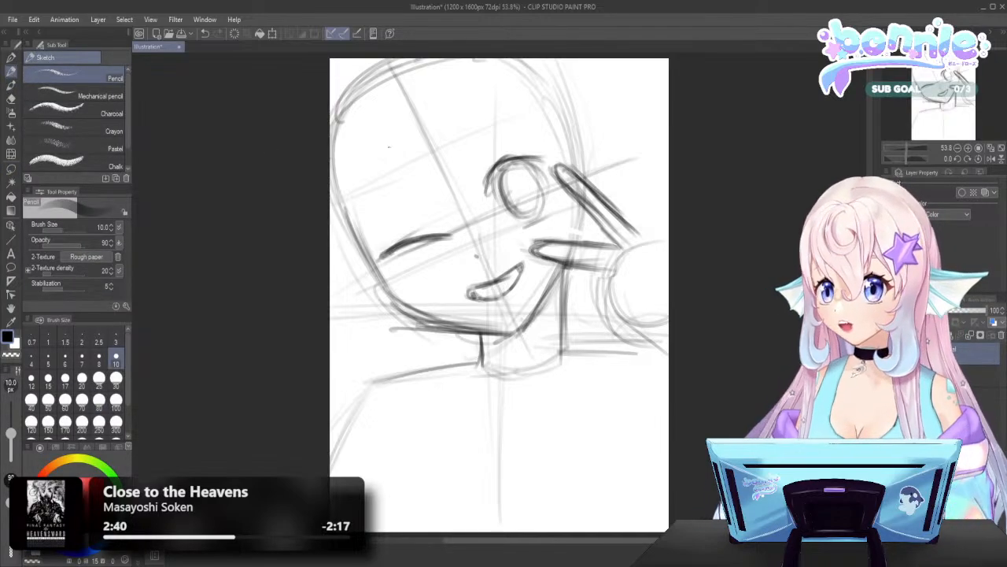
key(p)
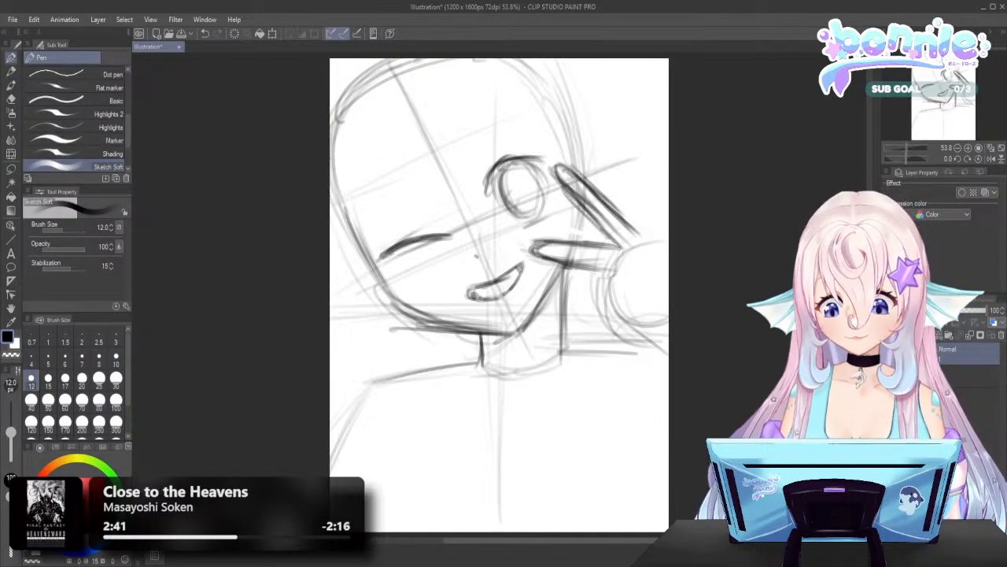
mouse_move(557, 178)
mouse_down()
mouse_move(595, 189)
mouse_move(643, 234)
mouse_move(691, 226)
mouse_up()
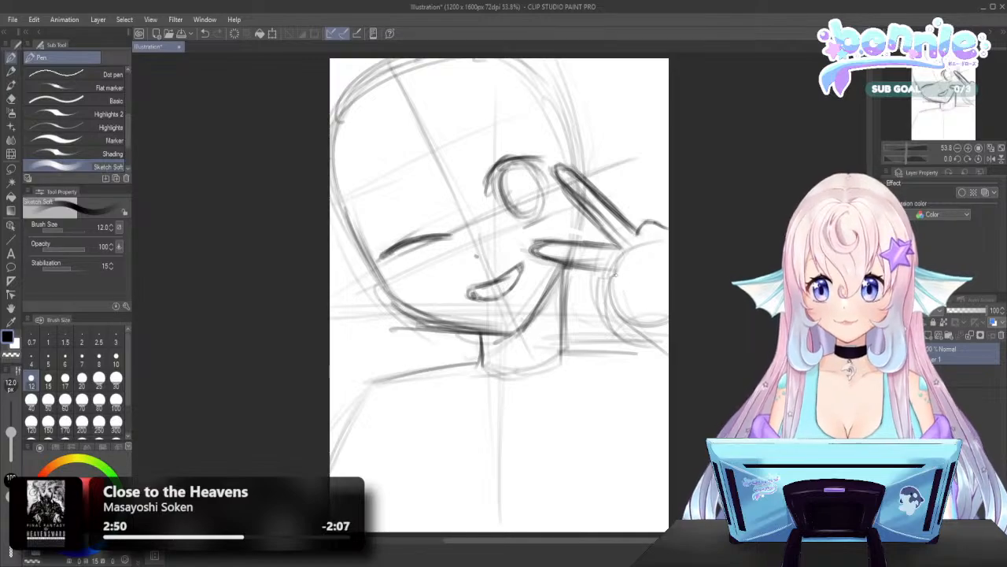
mouse_move(574, 264)
mouse_down()
mouse_move(620, 273)
mouse_move(616, 285)
mouse_move(653, 250)
mouse_move(655, 282)
mouse_move(611, 308)
mouse_move(654, 324)
mouse_up()
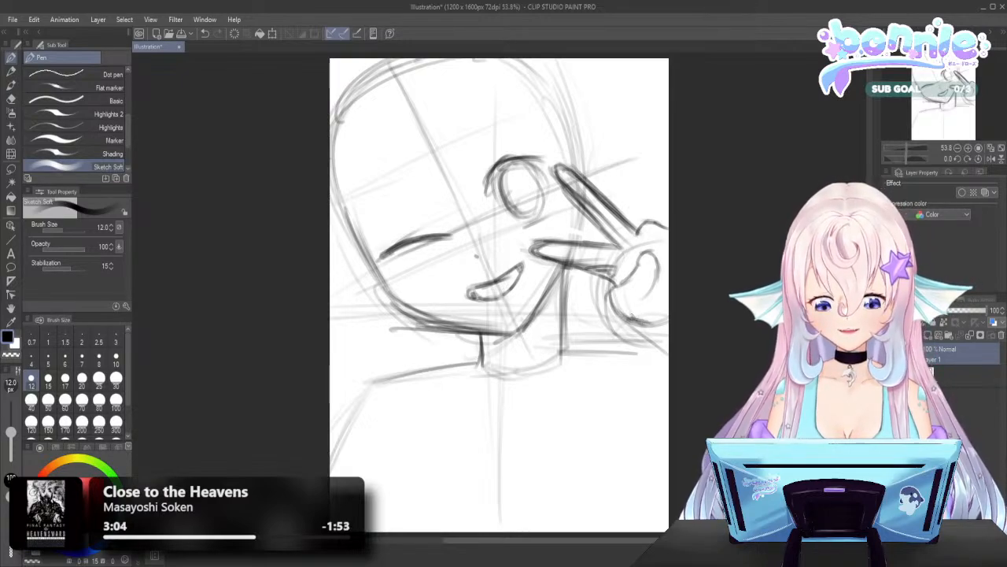
drag(644, 290, 656, 272)
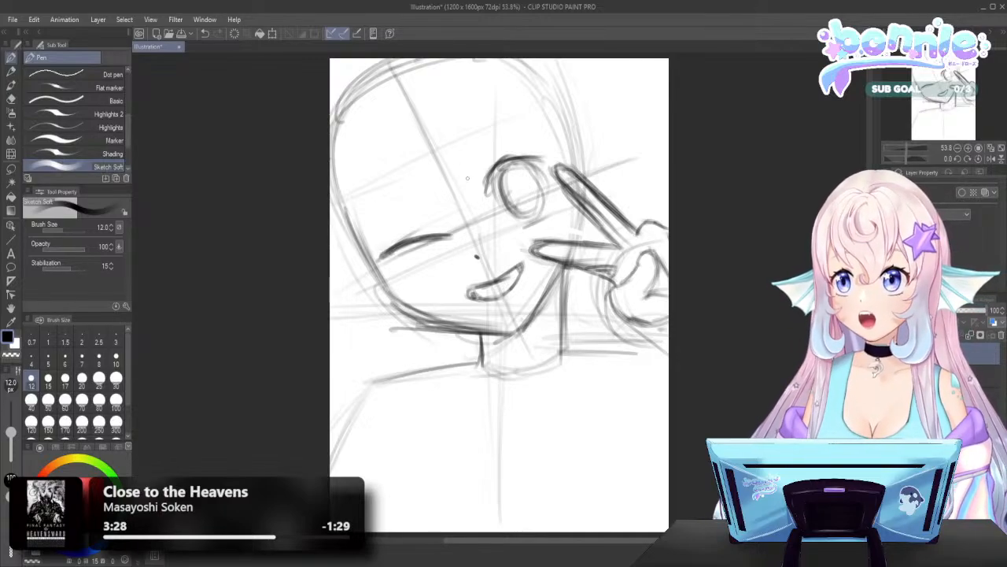
Sketch a curved hairline arching across the forehead from the closed-eye side of the face
mouse_move(370, 185)
mouse_down()
mouse_move(456, 126)
mouse_move(415, 134)
mouse_move(426, 137)
mouse_move(417, 115)
mouse_move(472, 104)
mouse_move(432, 113)
mouse_up()
mouse_move(354, 202)
mouse_down()
mouse_move(449, 107)
mouse_move(485, 99)
mouse_up()
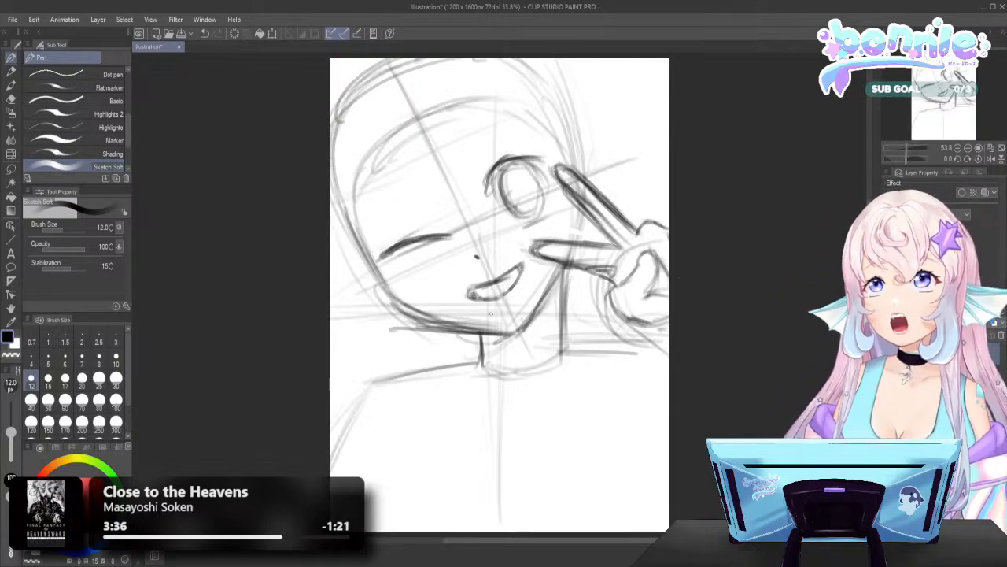
Reinforce both neck lines and the near shoulder line with darker strokes
drag(485, 332, 483, 360)
mouse_move(482, 335)
mouse_down()
mouse_move(480, 365)
mouse_move(389, 374)
mouse_move(476, 357)
mouse_up()
drag(564, 277, 566, 346)
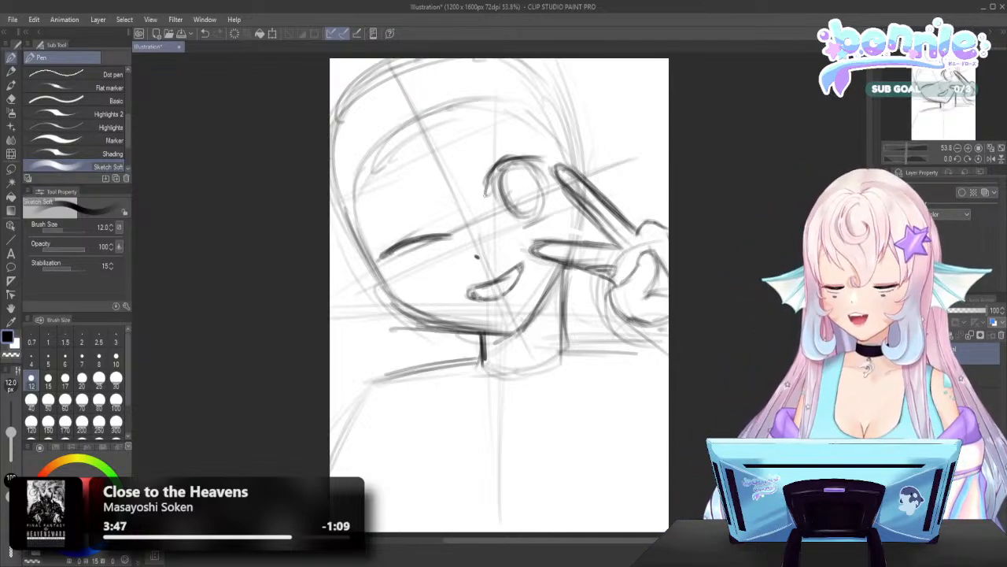
Sketch the bridge of the glasses above the nose and the lens frame around the closed eye
mouse_move(458, 225)
mouse_down()
mouse_move(482, 213)
mouse_move(472, 223)
mouse_move(490, 220)
mouse_up()
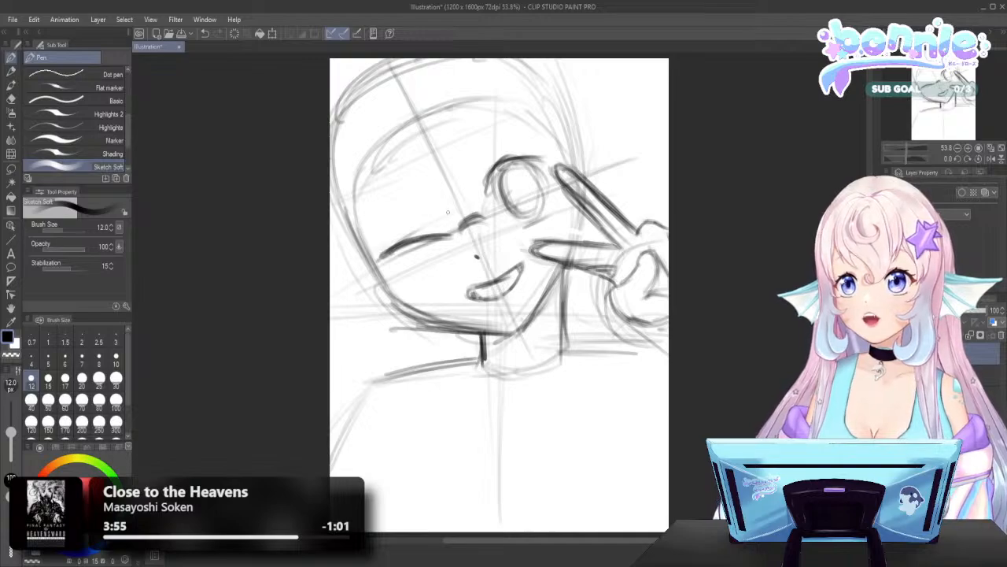
mouse_move(461, 221)
mouse_down()
mouse_move(441, 217)
mouse_move(351, 249)
mouse_move(402, 220)
mouse_move(464, 223)
mouse_up()
mouse_move(386, 230)
mouse_down()
mouse_move(351, 245)
mouse_move(384, 232)
mouse_move(362, 272)
mouse_move(403, 295)
mouse_move(450, 268)
mouse_up()
mouse_move(464, 231)
mouse_down()
mouse_move(437, 275)
mouse_move(394, 281)
mouse_up()
drag(450, 262, 353, 289)
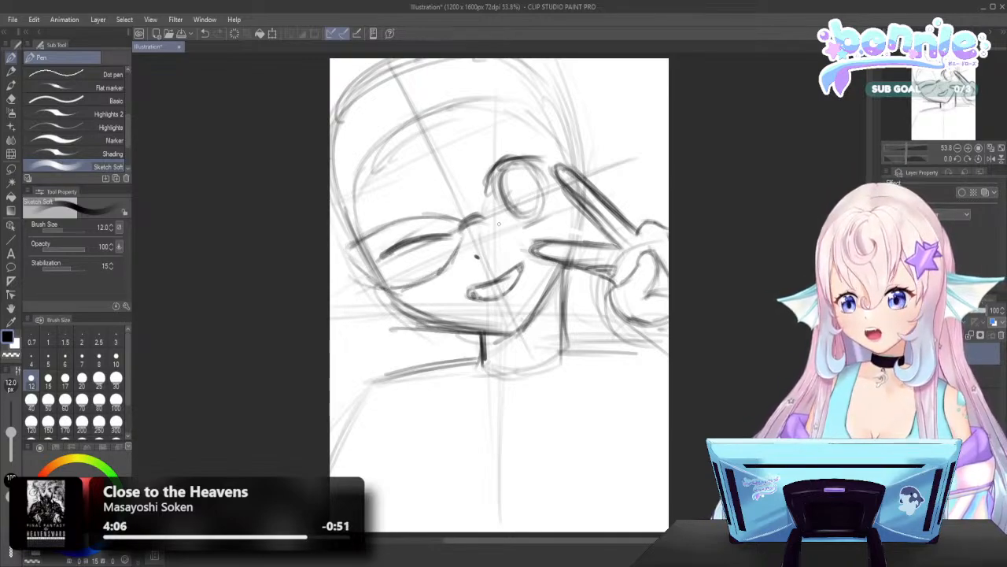
Sketch the second lens frame around the open eye, meeting the upper finger at its outer edge
mouse_move(487, 220)
mouse_down()
mouse_move(542, 229)
mouse_move(579, 200)
mouse_up()
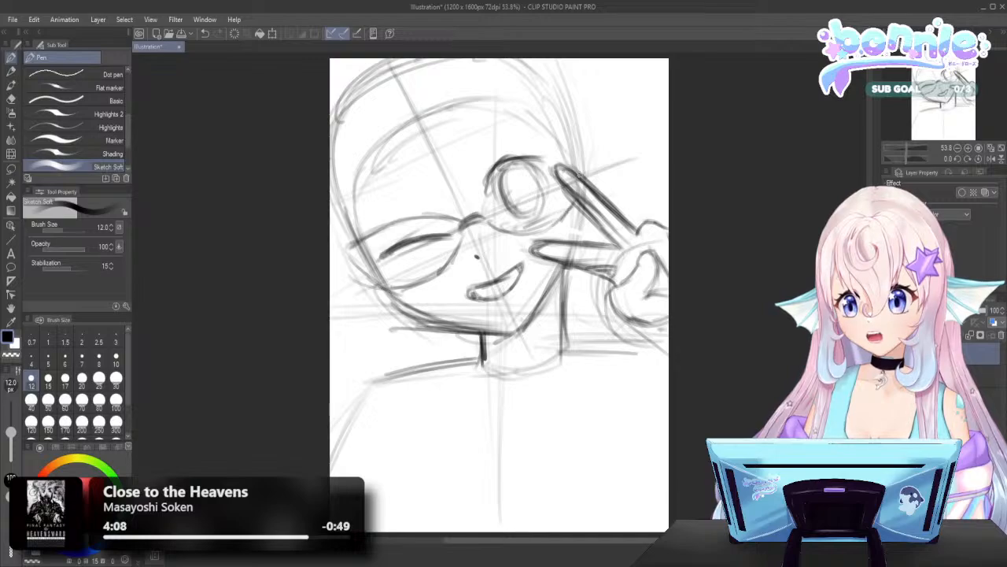
mouse_move(486, 214)
mouse_down()
mouse_move(511, 228)
mouse_move(477, 200)
mouse_move(573, 155)
mouse_up()
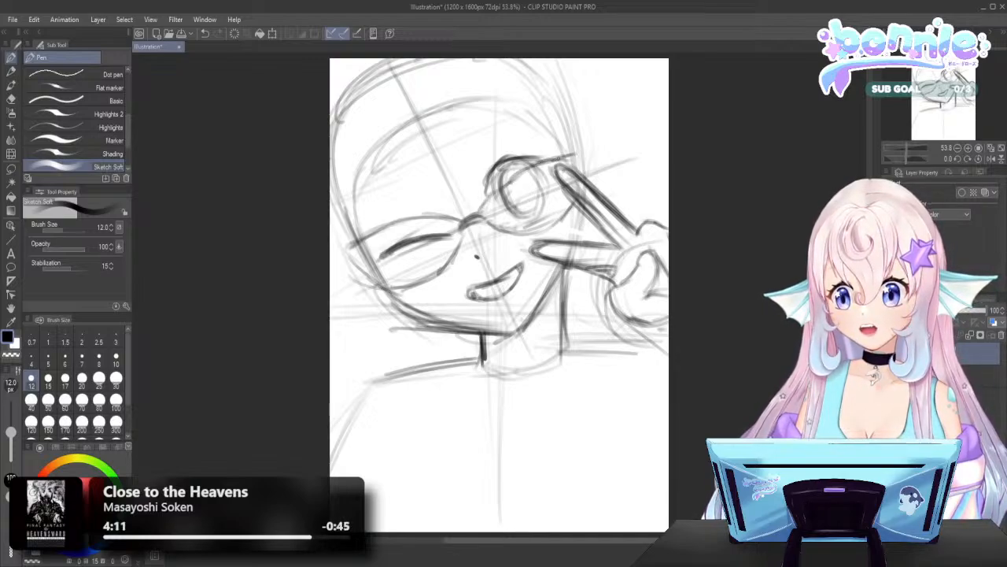
drag(575, 160, 568, 209)
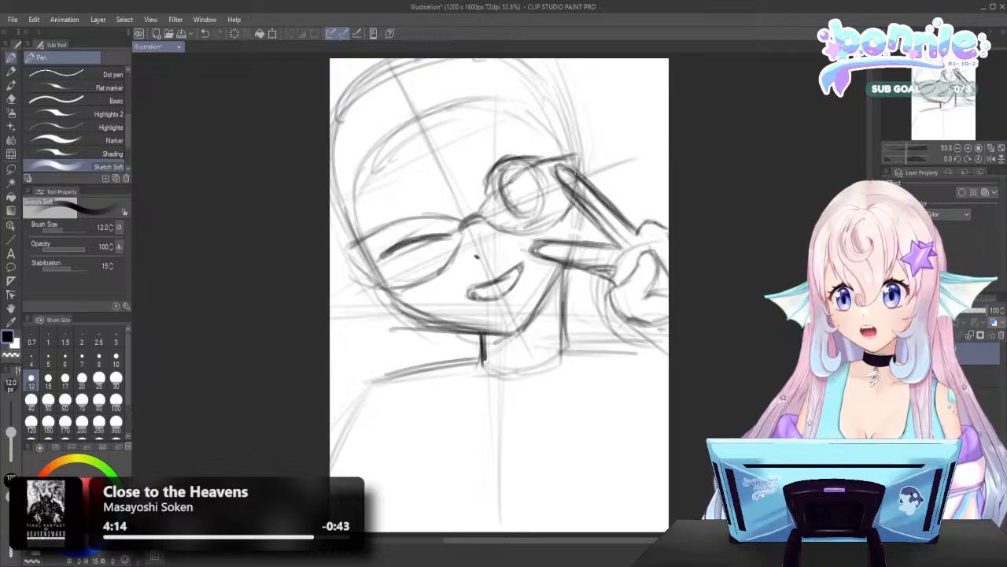
drag(576, 172, 585, 152)
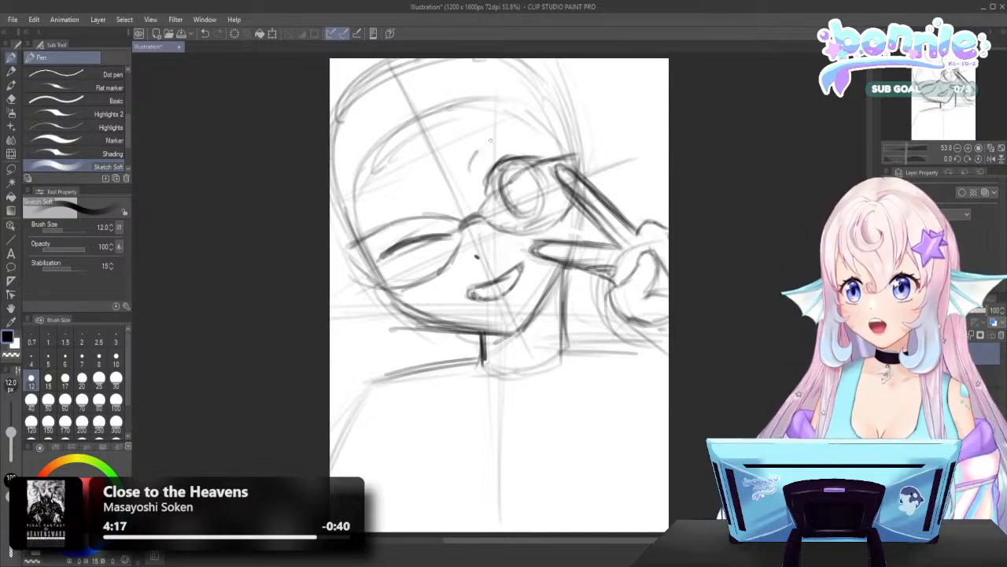
Sketch curved eyebrows above both eyes and darken the lower rims of the two lenses
drag(473, 157, 520, 135)
drag(469, 168, 532, 135)
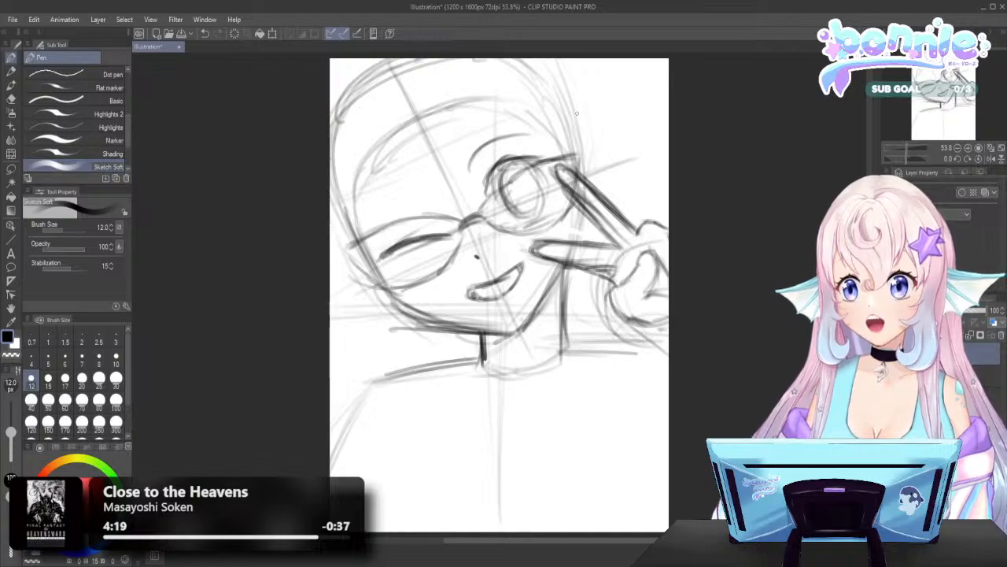
drag(366, 208, 425, 185)
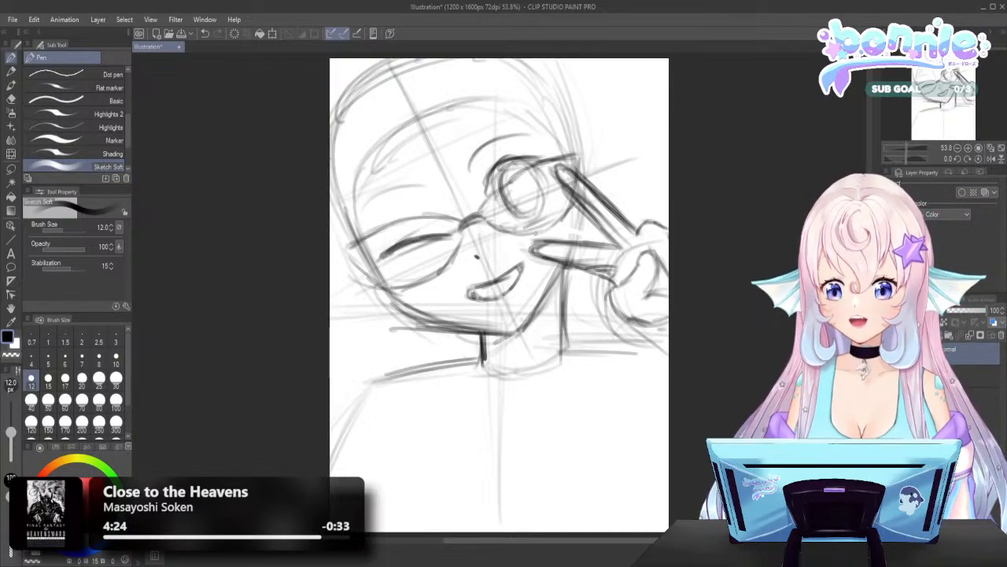
mouse_move(534, 234)
mouse_down()
mouse_move(573, 208)
mouse_move(583, 224)
mouse_up()
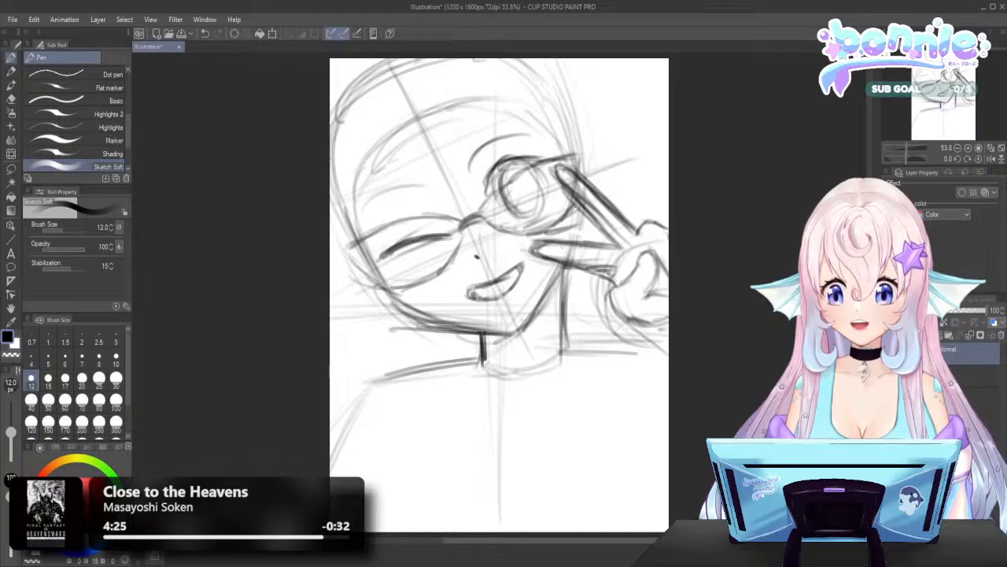
drag(384, 289, 428, 263)
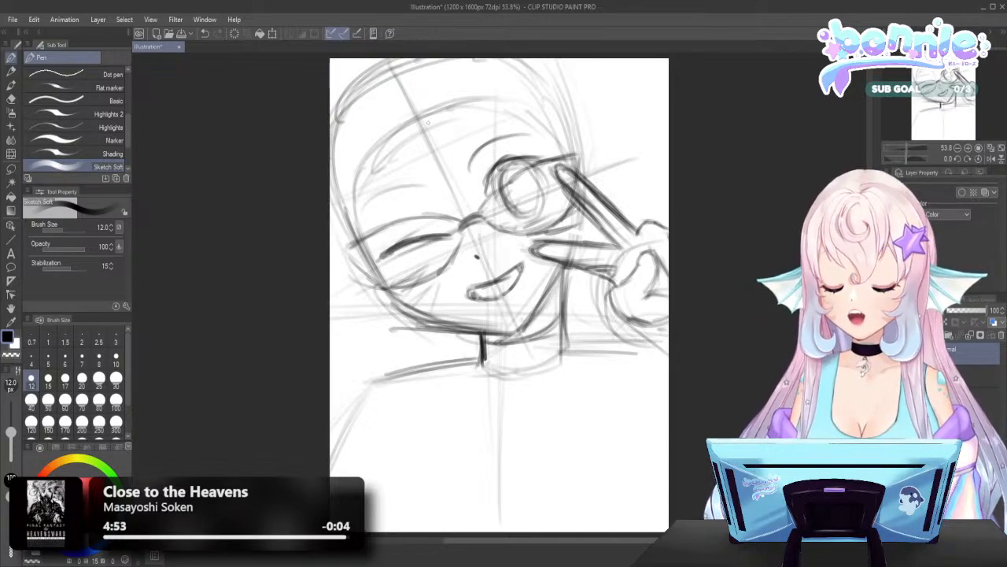
Sketch long curved bangs from the forehead parting, sweeping toward the glasses' bridge and across the open-eye side
mouse_move(420, 109)
mouse_down()
mouse_move(462, 200)
mouse_move(428, 91)
mouse_move(442, 197)
mouse_move(414, 152)
mouse_move(432, 124)
mouse_move(430, 95)
mouse_move(419, 174)
mouse_move(483, 206)
mouse_up()
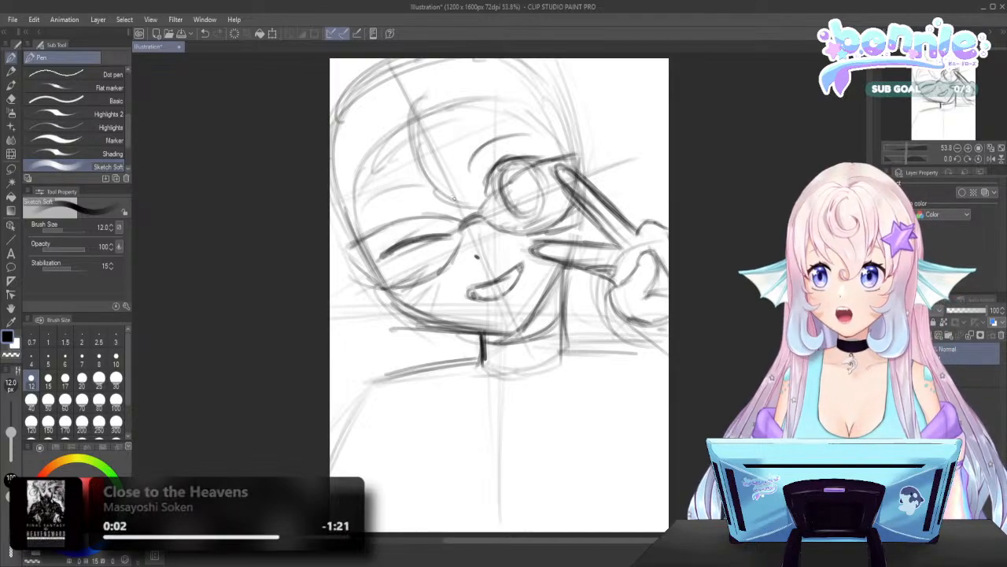
mouse_move(441, 192)
mouse_down()
mouse_move(517, 219)
mouse_move(466, 180)
mouse_move(451, 128)
mouse_move(473, 203)
mouse_move(447, 108)
mouse_move(448, 162)
mouse_move(441, 126)
mouse_up()
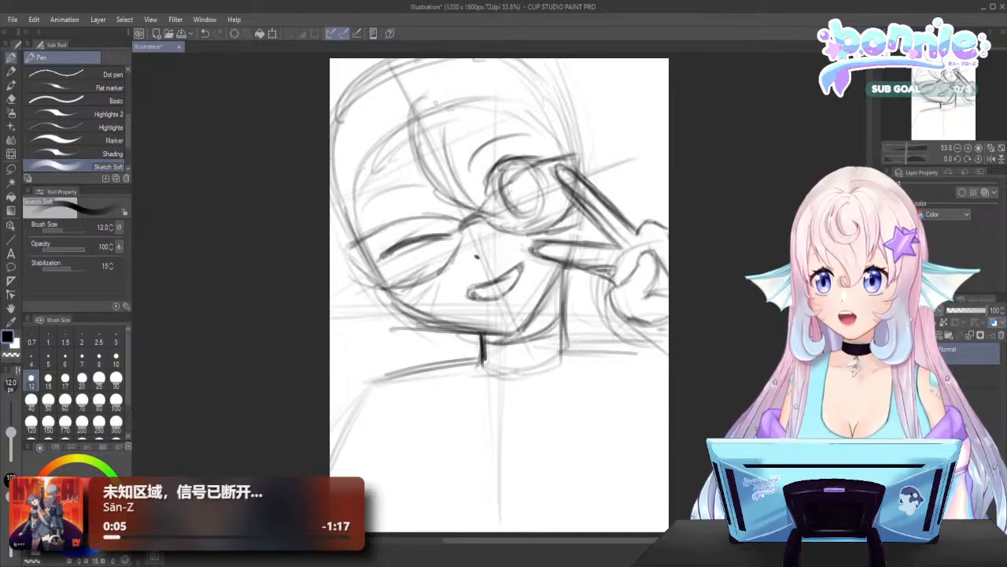
mouse_move(449, 179)
mouse_down()
mouse_move(409, 99)
mouse_move(445, 97)
mouse_move(461, 123)
mouse_up()
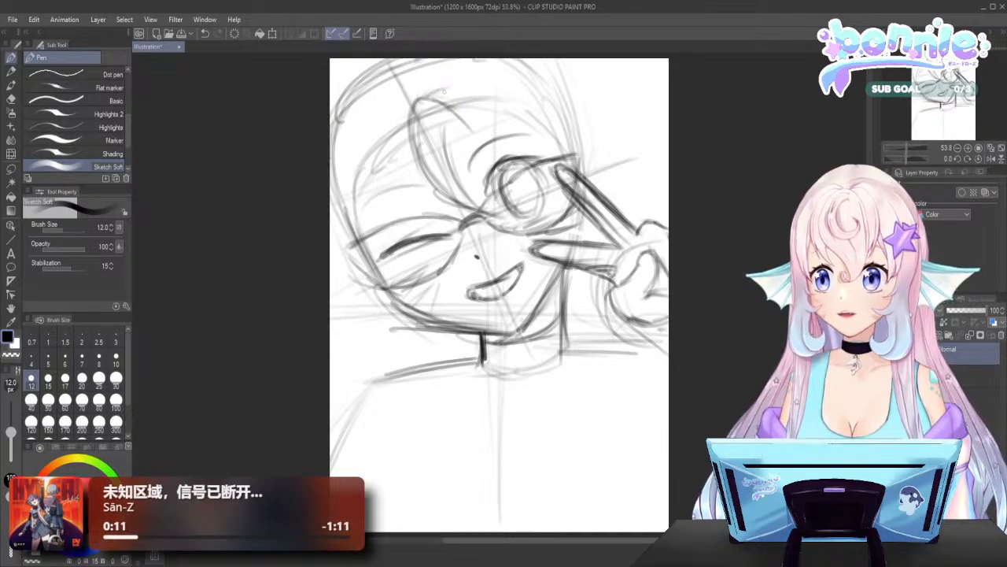
mouse_move(432, 93)
mouse_down()
mouse_move(513, 155)
mouse_move(492, 123)
mouse_move(521, 199)
mouse_up()
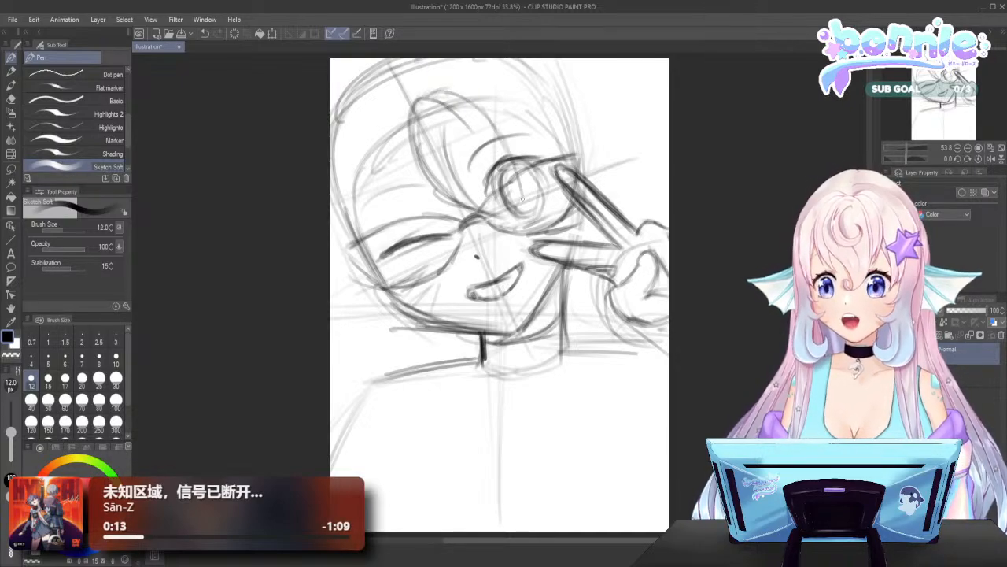
drag(491, 118, 520, 184)
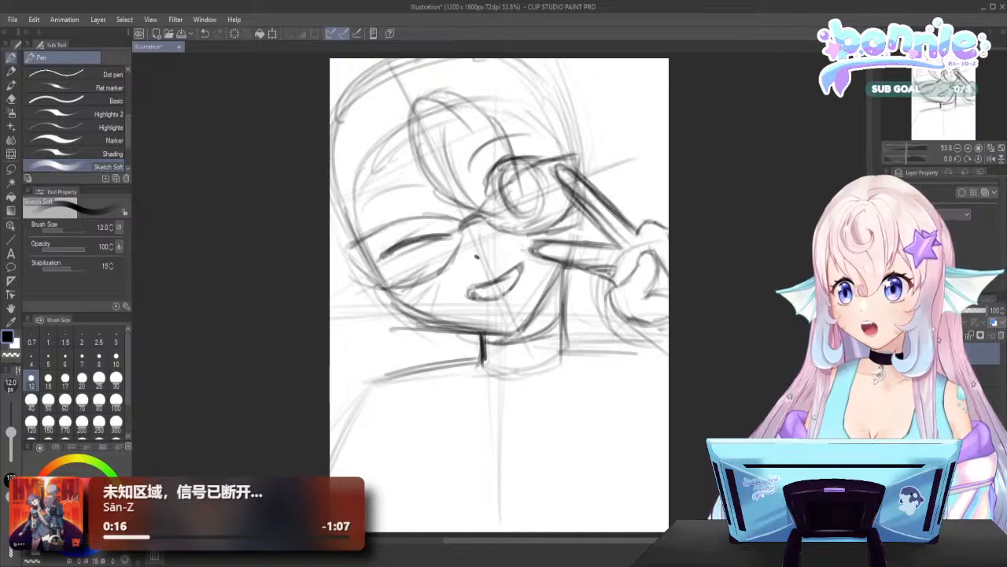
mouse_move(460, 169)
mouse_down()
mouse_move(504, 198)
mouse_move(451, 153)
mouse_up()
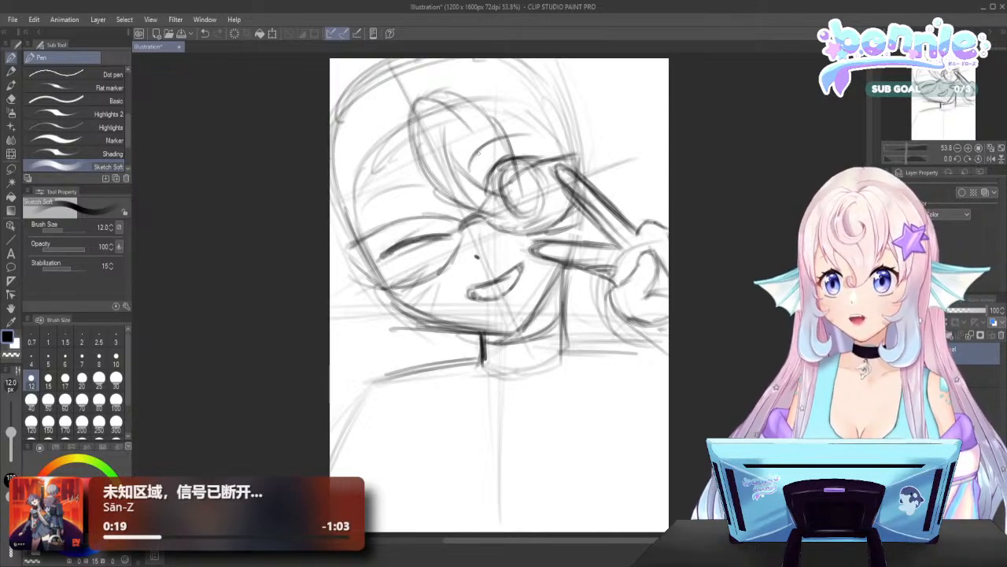
Reinforce the open eye and the upper lens rim, and extend the bangs' outer curve toward the fingertips
mouse_move(506, 194)
mouse_down()
mouse_move(487, 162)
mouse_move(508, 179)
mouse_up()
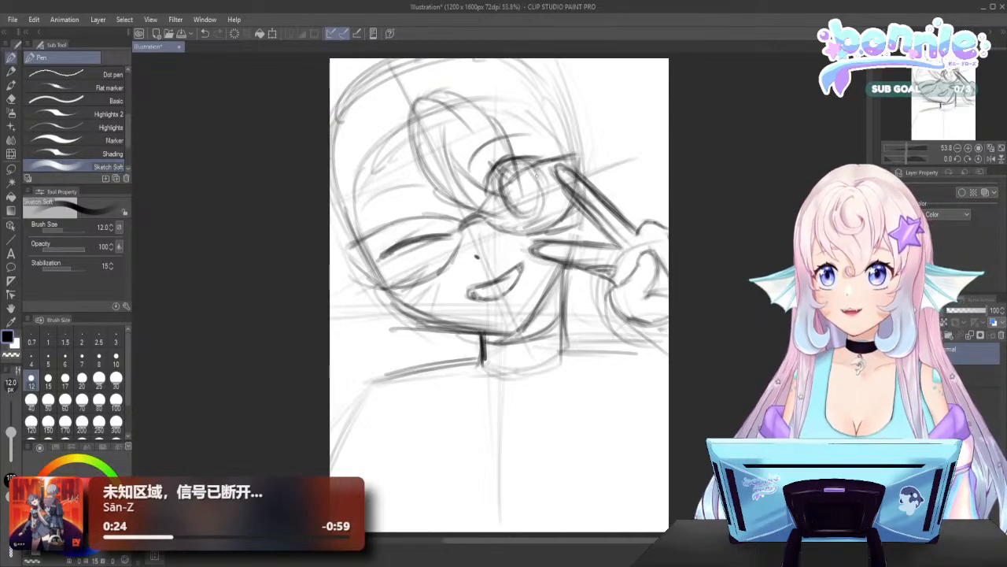
drag(528, 162, 575, 165)
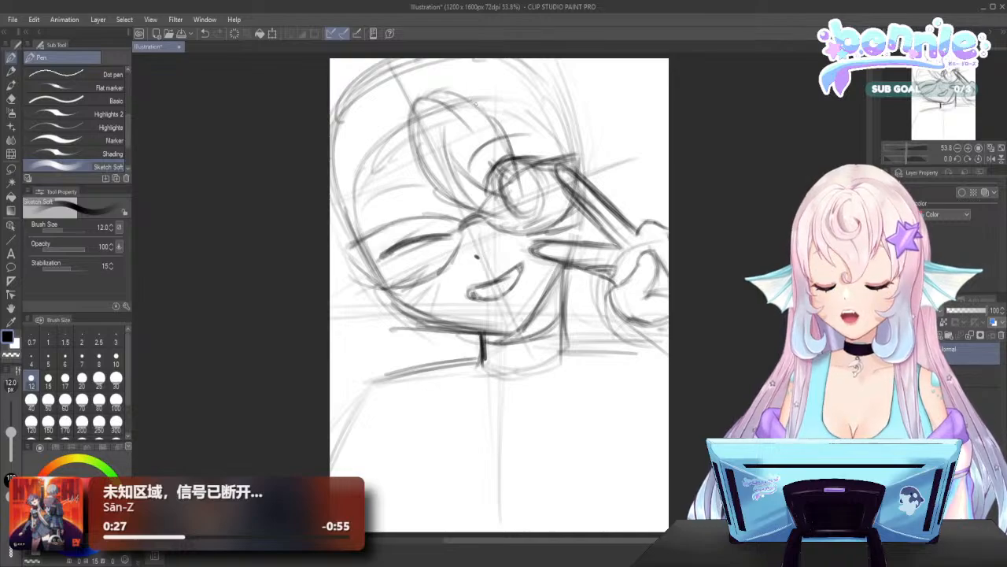
drag(465, 99, 497, 106)
drag(482, 100, 584, 158)
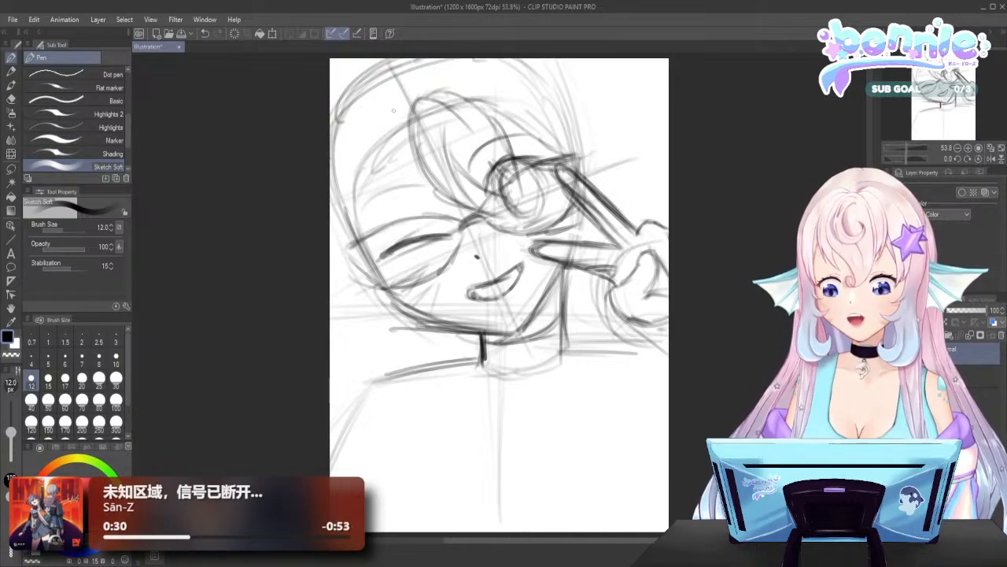
Sketch bang strands falling from the parting toward the closed eye
mouse_move(413, 145)
mouse_down()
mouse_move(409, 197)
mouse_move(386, 231)
mouse_up()
drag(410, 172, 411, 184)
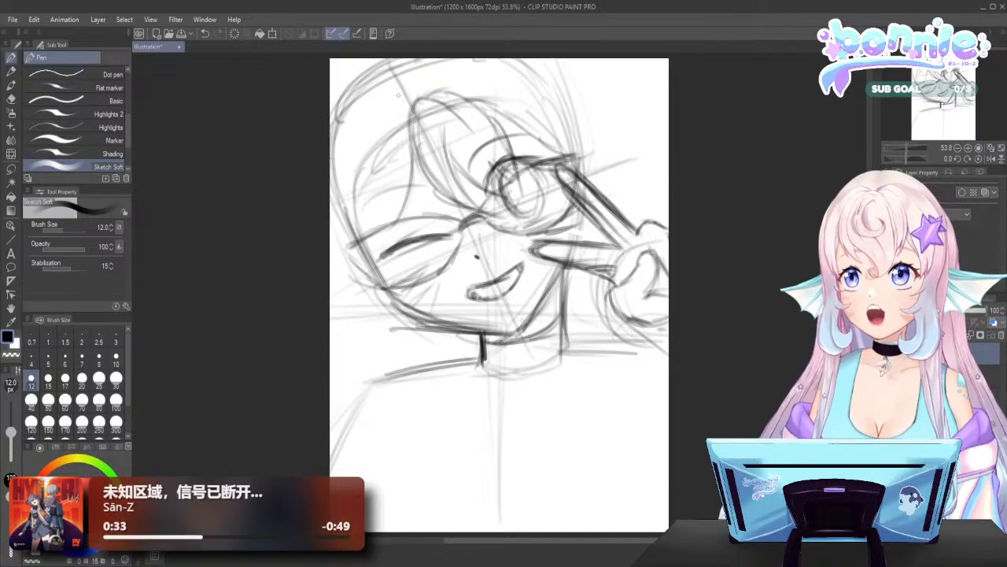
mouse_move(388, 118)
mouse_down()
mouse_move(364, 174)
mouse_move(388, 223)
mouse_up()
mouse_move(390, 184)
mouse_down()
mouse_move(374, 249)
mouse_move(406, 177)
mouse_up()
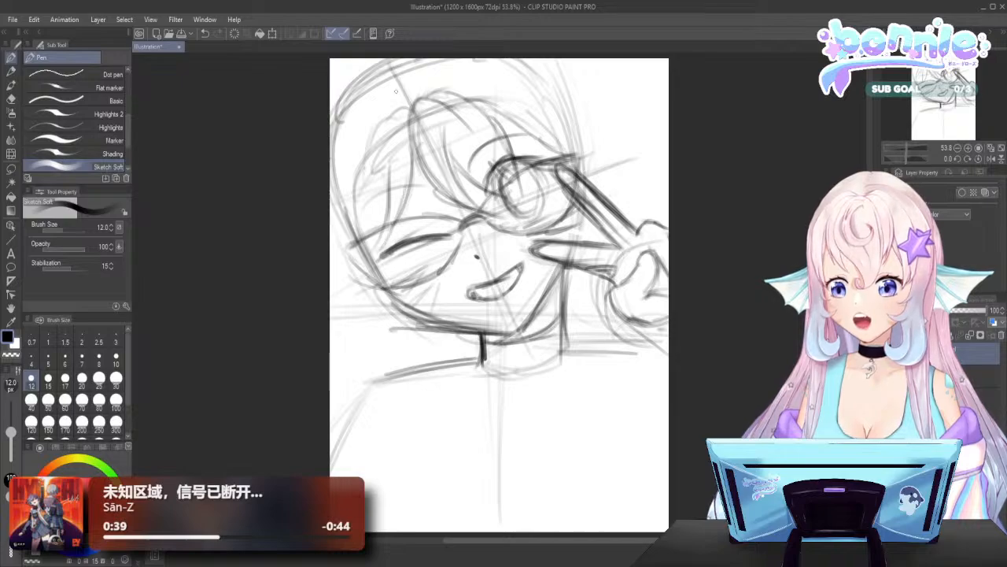
Sketch the lock framing the closed-eye side, curving from the parting past the temple, with the hair's outer contour beside it
mouse_move(376, 144)
mouse_down()
mouse_move(363, 196)
mouse_move(368, 236)
mouse_up()
drag(373, 169, 357, 252)
mouse_move(367, 158)
mouse_down()
mouse_move(362, 225)
mouse_move(359, 188)
mouse_move(409, 109)
mouse_up()
drag(351, 252, 375, 232)
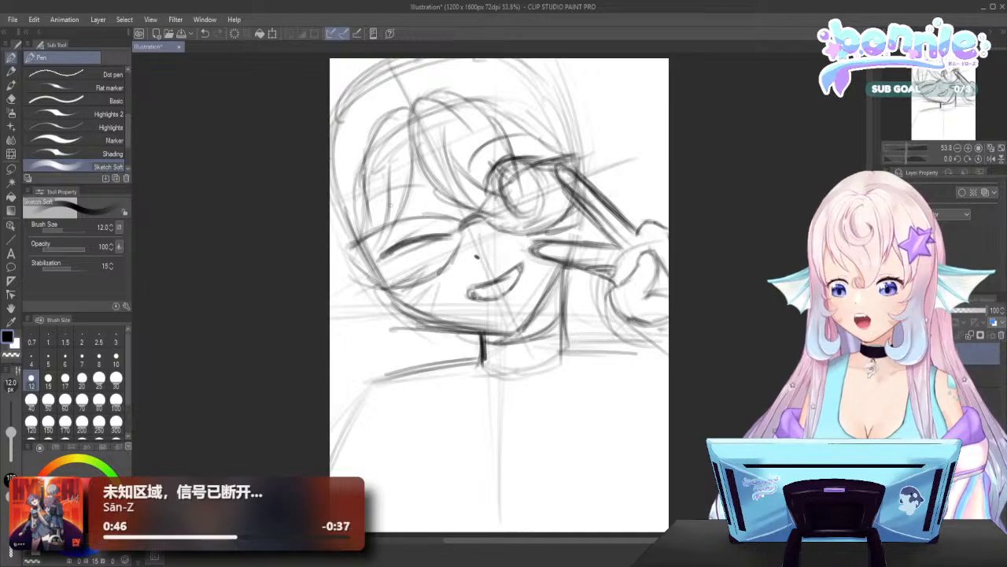
mouse_move(390, 193)
mouse_down()
mouse_move(345, 270)
mouse_move(352, 264)
mouse_up()
drag(370, 154, 362, 238)
drag(374, 134, 366, 170)
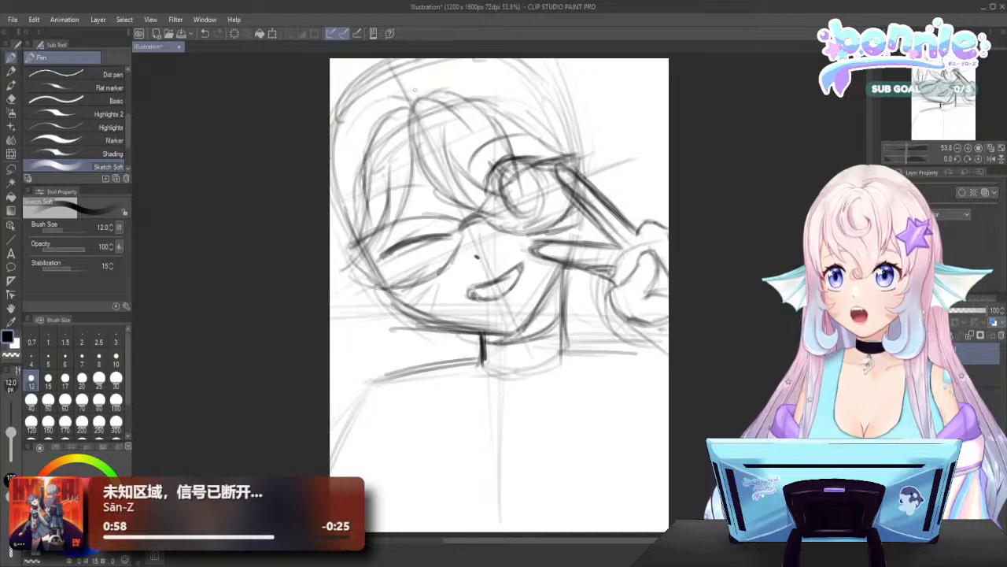
drag(351, 127, 336, 179)
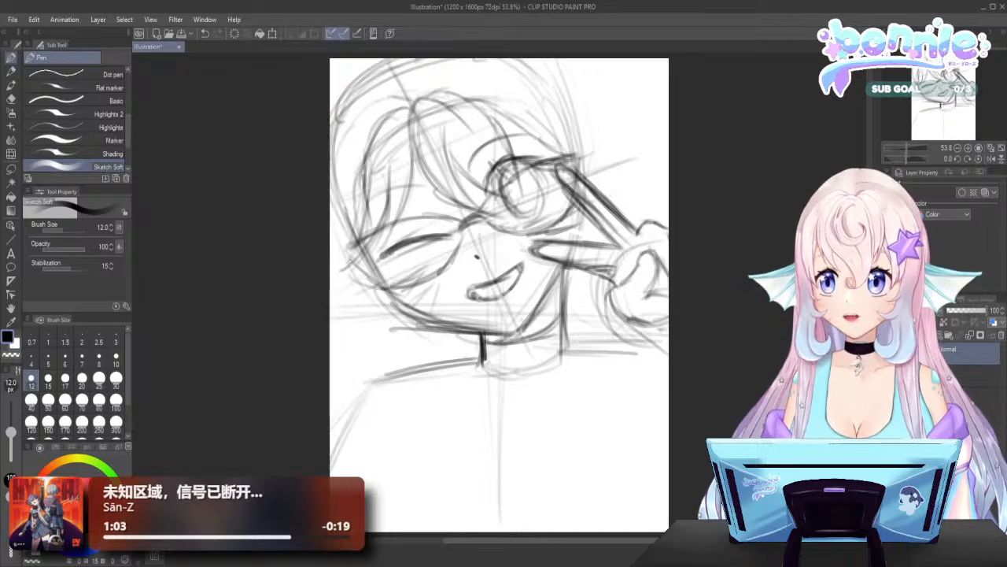
Sketch a long side lock running from the closed-eye cheek past the jaw and over the near shoulder
drag(376, 269, 382, 330)
drag(388, 292, 379, 368)
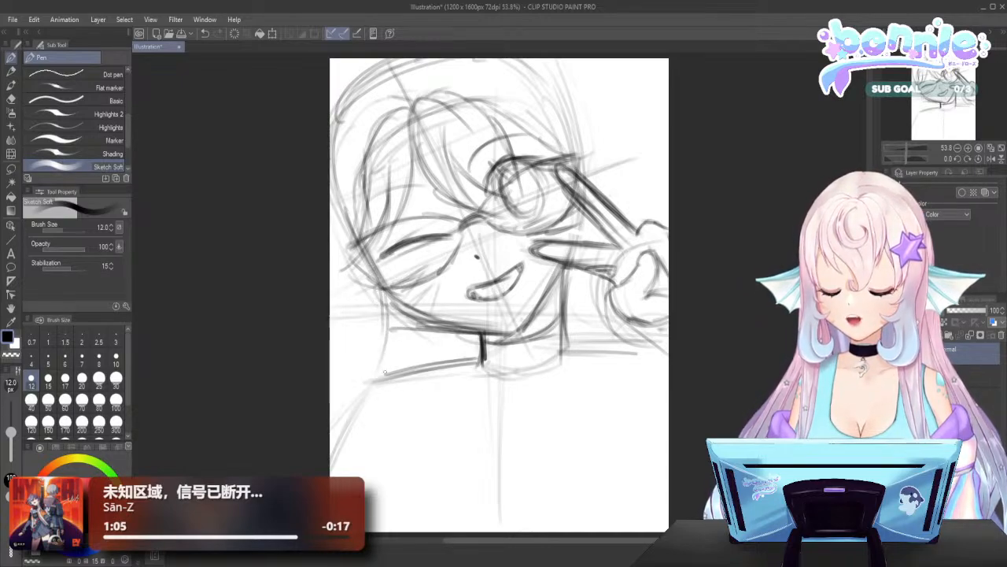
drag(393, 266, 382, 325)
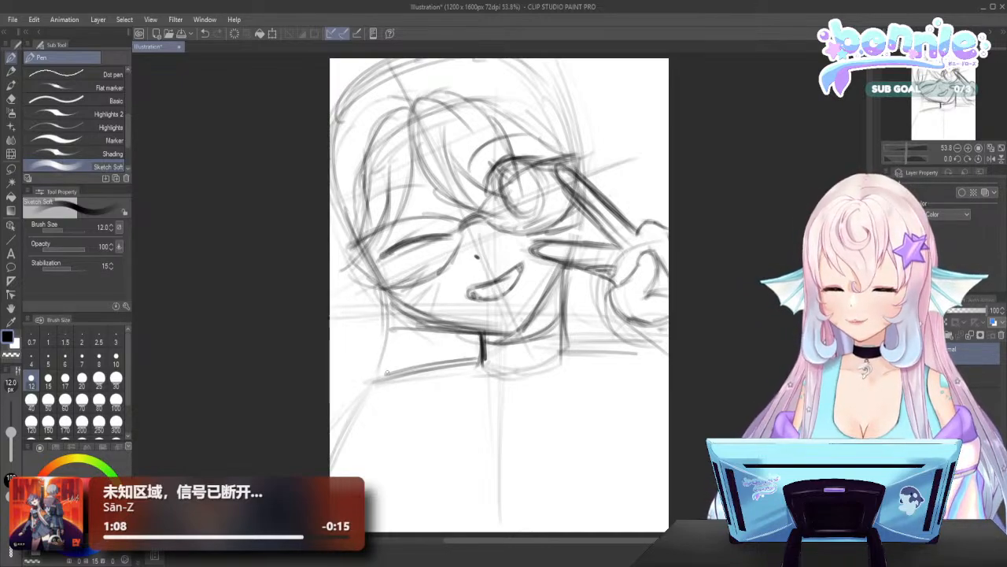
drag(375, 388, 413, 422)
drag(389, 316, 372, 410)
drag(388, 244, 365, 313)
mouse_move(387, 329)
mouse_down()
mouse_move(377, 428)
mouse_move(339, 452)
mouse_up()
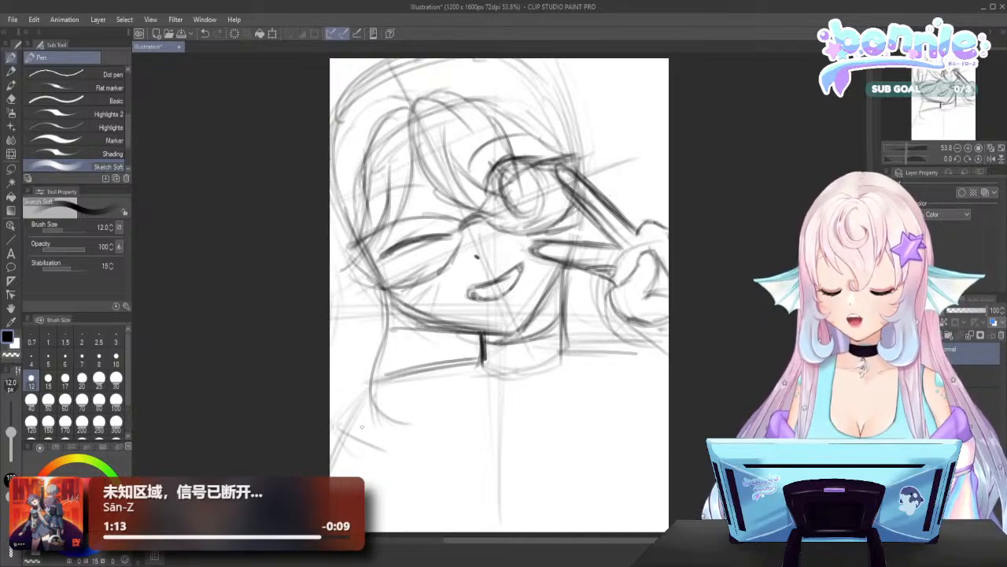
Draw the curled lower end of the side lock and reinforce its strands beside the face
mouse_move(334, 409)
mouse_down()
mouse_move(379, 448)
mouse_move(382, 458)
mouse_move(369, 460)
mouse_move(384, 458)
mouse_move(370, 489)
mouse_up()
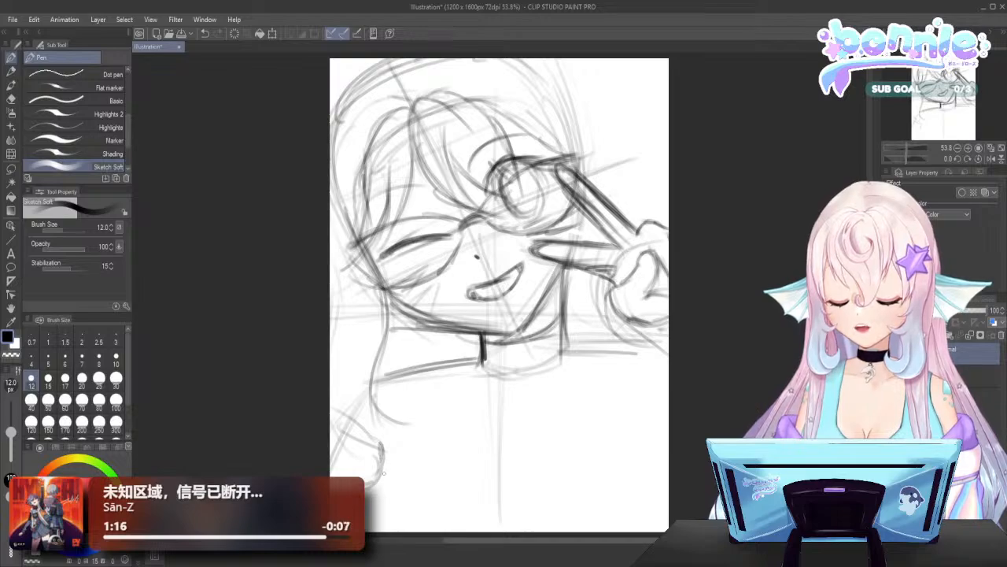
mouse_move(386, 434)
mouse_down()
mouse_move(366, 492)
mouse_move(378, 400)
mouse_move(386, 464)
mouse_move(367, 496)
mouse_up()
drag(397, 393, 376, 442)
drag(390, 321, 371, 425)
drag(389, 244, 368, 282)
drag(388, 203, 365, 435)
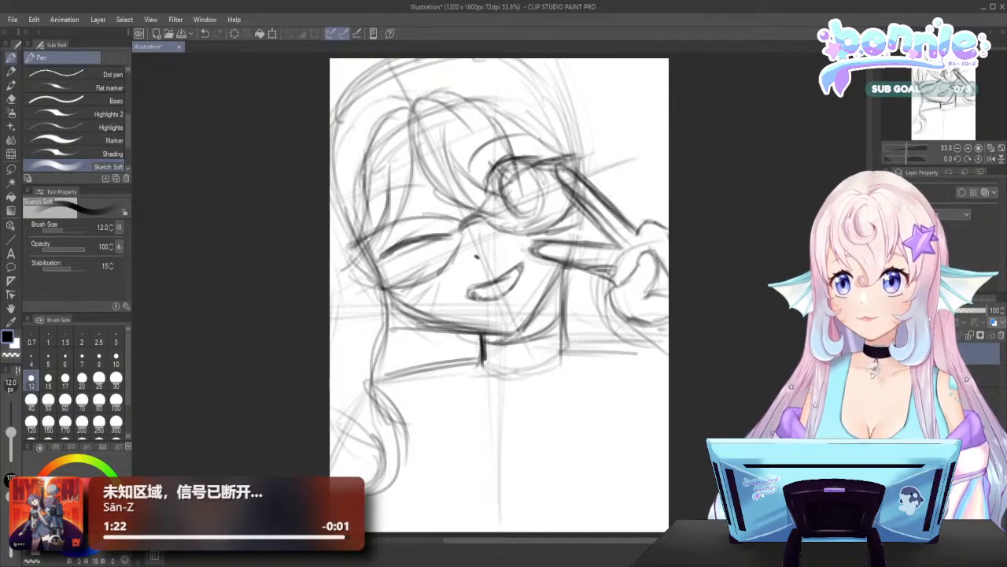
drag(559, 157, 558, 296)
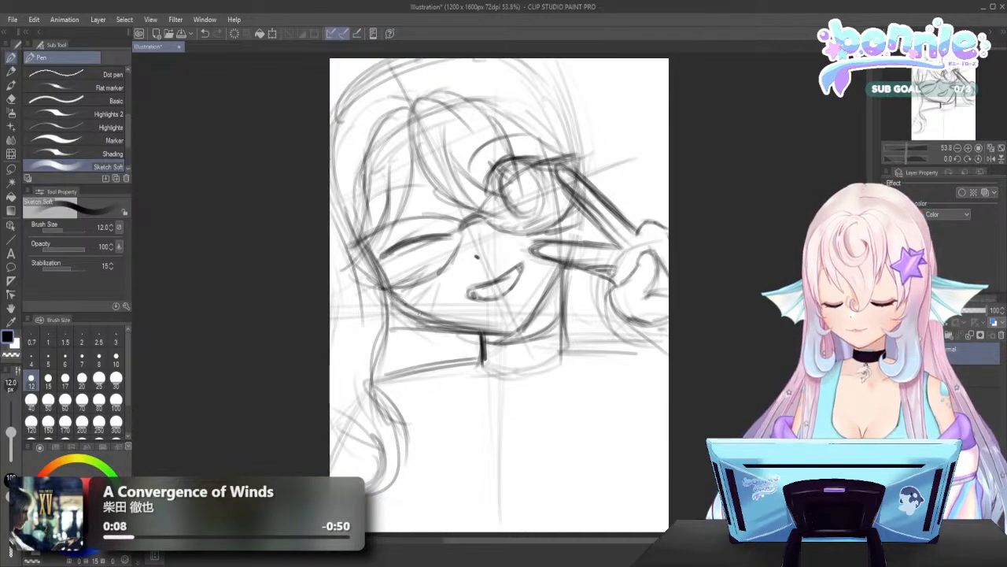
Try to clean up the stray lines along the jaw below the closed eye, and undo the changes
drag(409, 311, 463, 326)
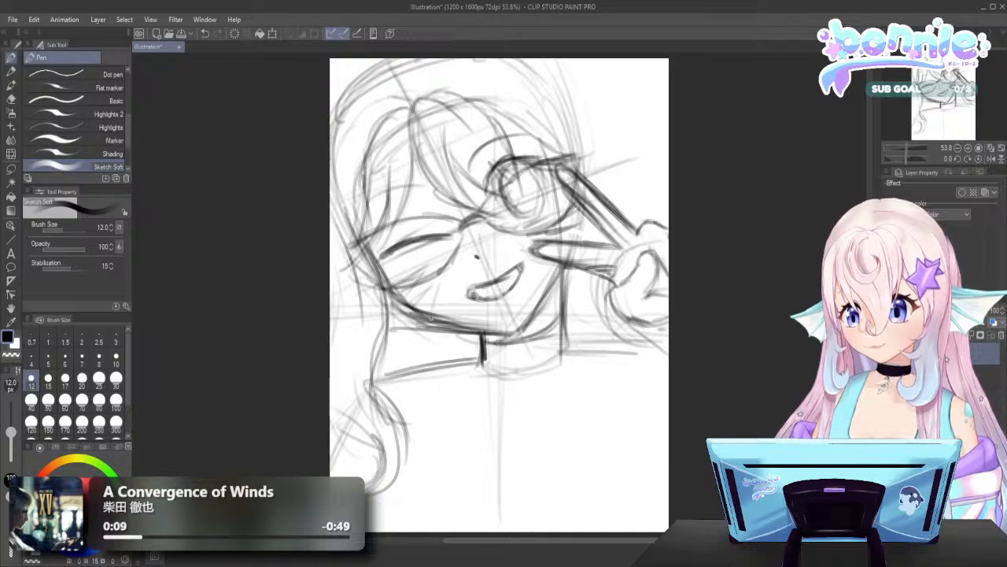
key(ctrl+z)
key(ctrl+z)
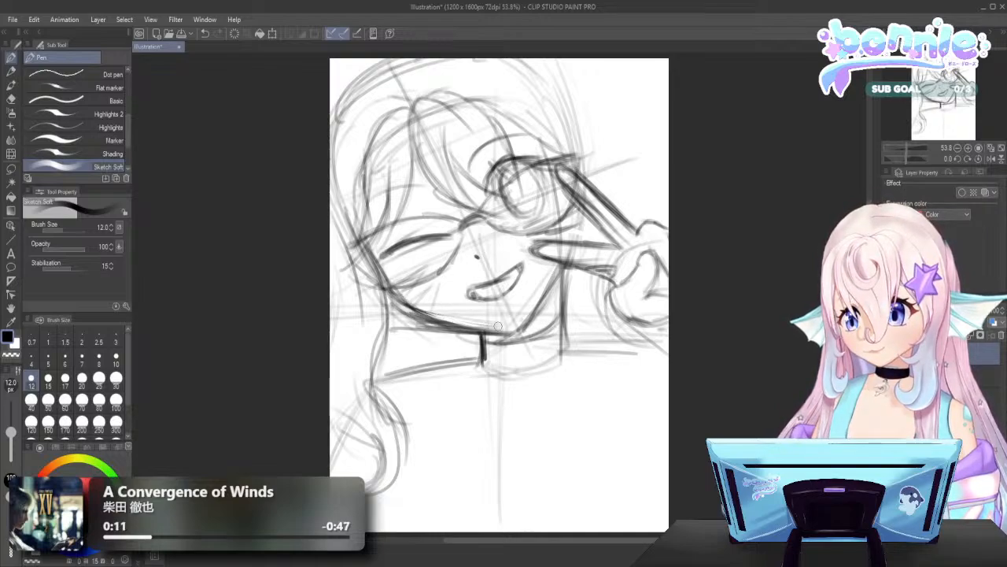
key(ctrl+z)
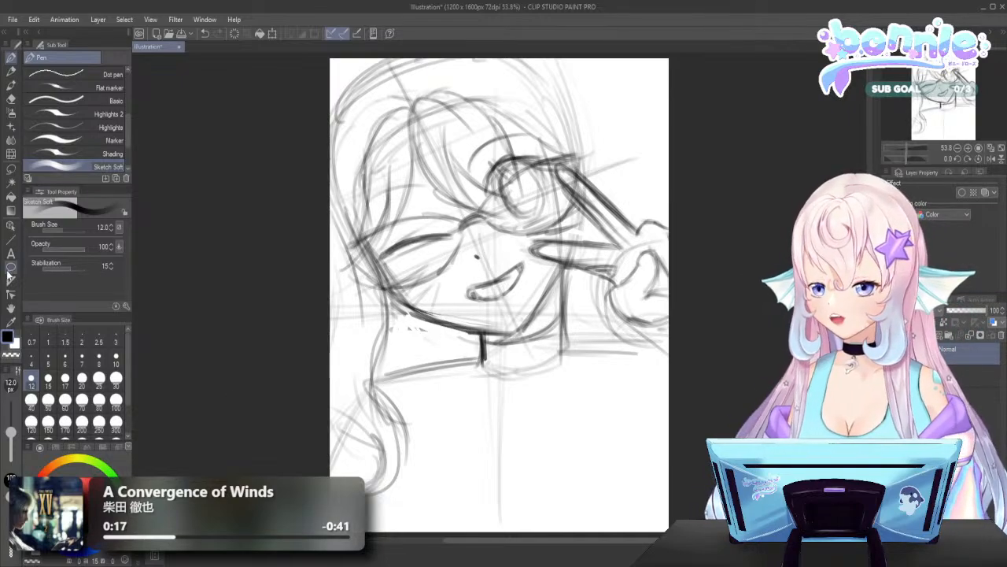
Liquify the jawline below the closed eye into a fuller curve, using brush size 200 and strength 57
click(11, 154)
click(49, 59)
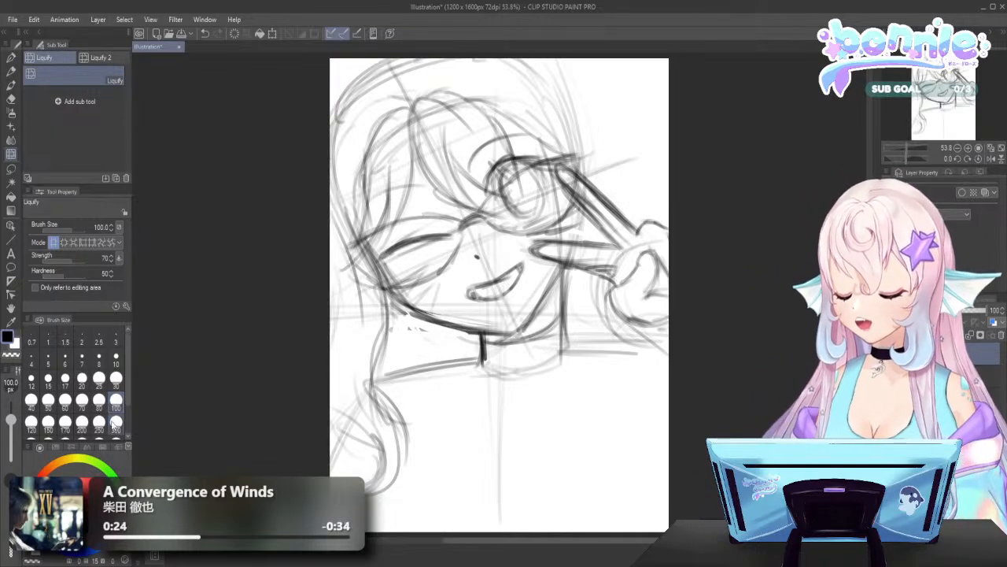
click(82, 425)
drag(437, 315, 476, 330)
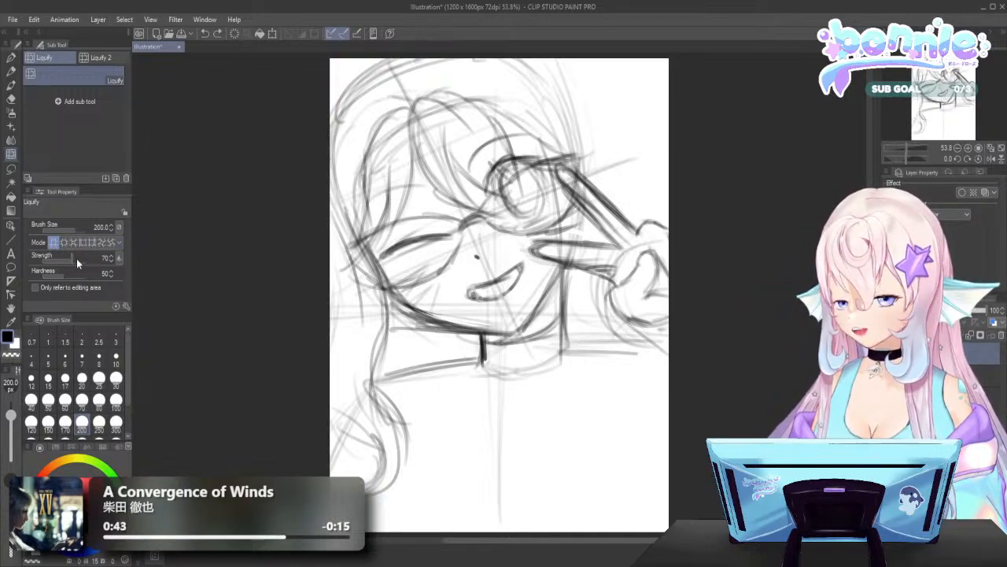
drag(76, 258, 69, 261)
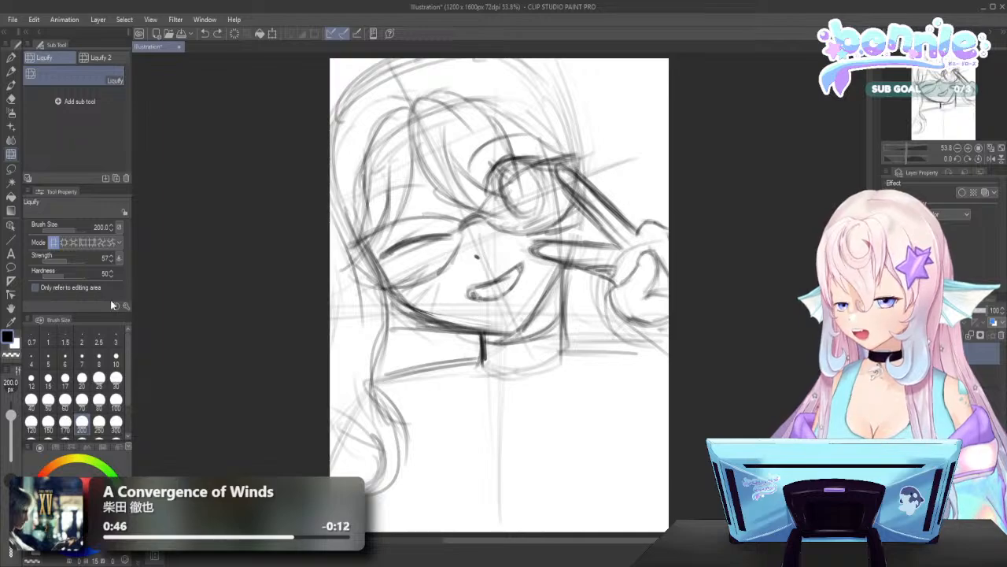
mouse_move(448, 331)
mouse_down()
mouse_move(445, 319)
mouse_move(472, 326)
mouse_move(482, 346)
mouse_move(481, 329)
mouse_move(417, 307)
mouse_move(421, 322)
mouse_move(460, 334)
mouse_up()
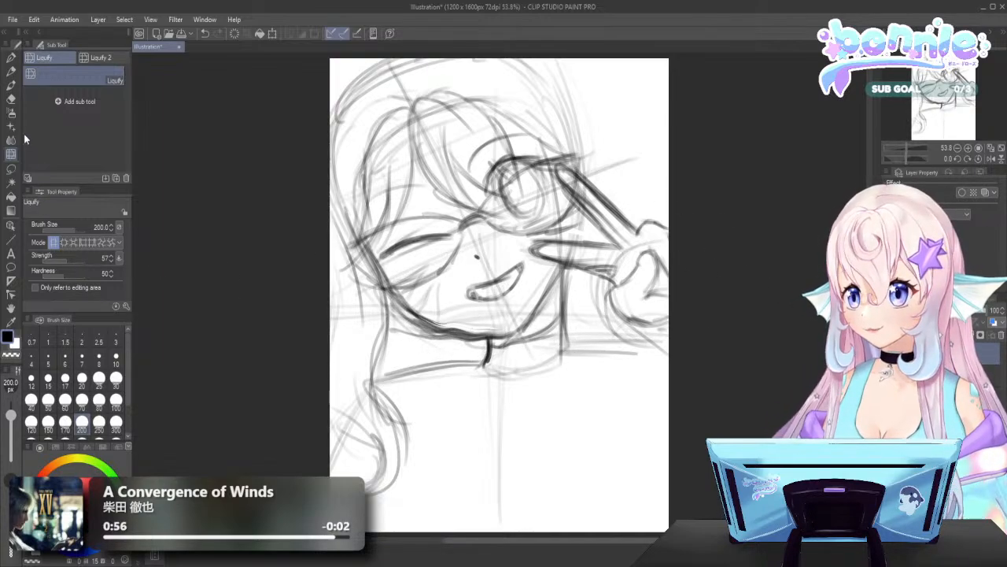
Clean up the stray jaw lines with the Sketch Soft pen and redraw the jawline from the closed-eye cheek through the chin
click(11, 58)
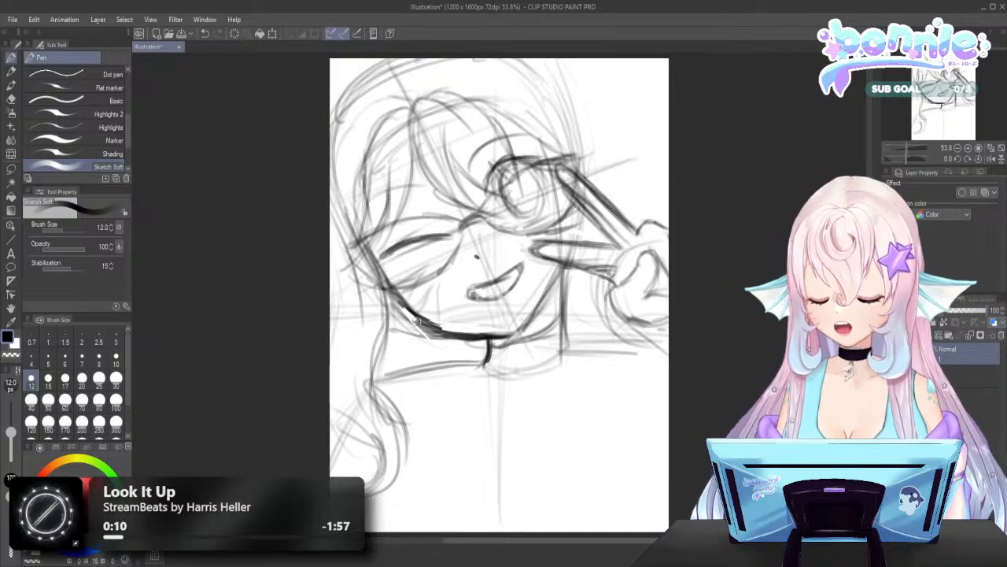
mouse_move(403, 301)
mouse_down()
mouse_move(448, 335)
mouse_move(425, 329)
mouse_move(413, 344)
mouse_move(394, 313)
mouse_move(406, 269)
mouse_move(400, 297)
mouse_move(433, 334)
mouse_up()
drag(398, 298, 445, 329)
mouse_move(409, 315)
mouse_down()
mouse_move(453, 333)
mouse_move(426, 327)
mouse_up()
drag(390, 289, 428, 327)
mouse_move(403, 308)
mouse_down()
mouse_move(460, 339)
mouse_move(513, 337)
mouse_move(543, 310)
mouse_move(557, 268)
mouse_up()
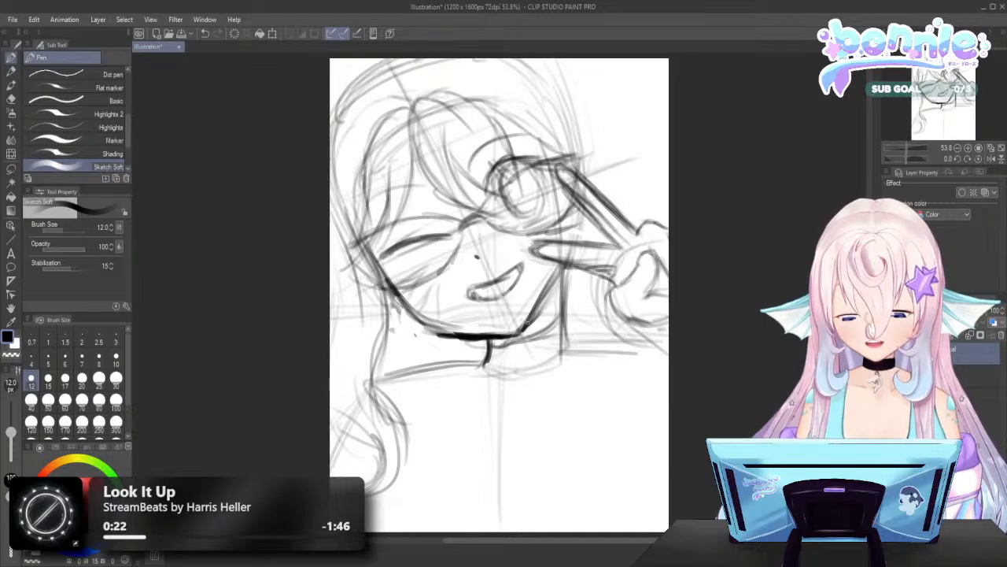
drag(526, 325, 547, 293)
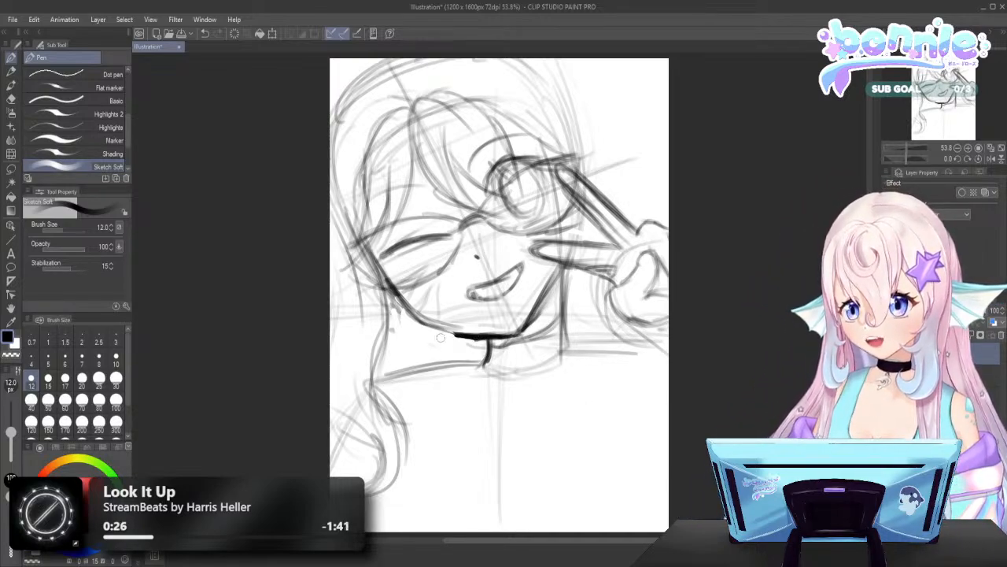
mouse_move(425, 331)
mouse_down()
mouse_move(492, 337)
mouse_move(424, 327)
mouse_move(432, 331)
mouse_up()
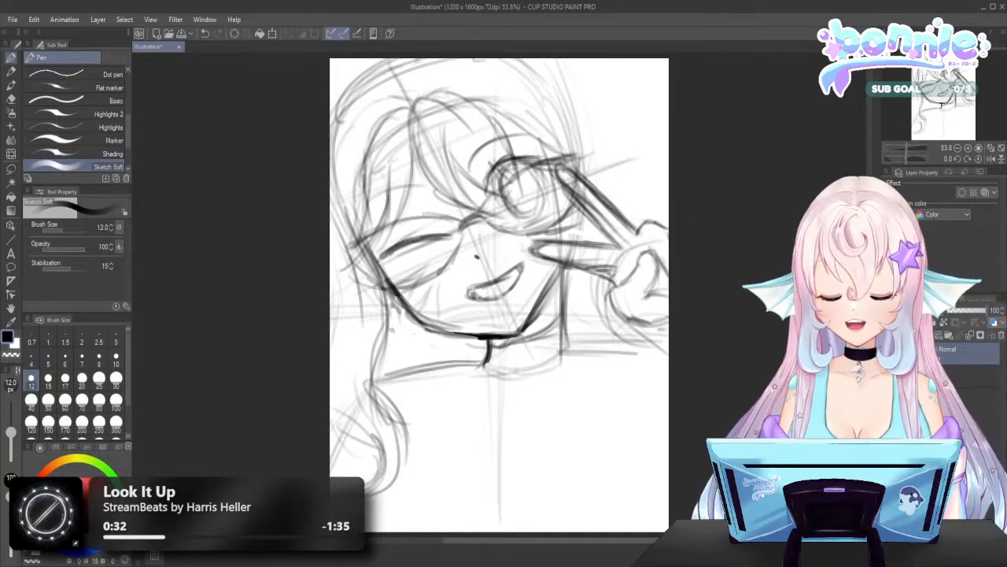
Liquify the jaw on the V-sign side into a rounder curve and refine the pen line beside the chin
key(j)
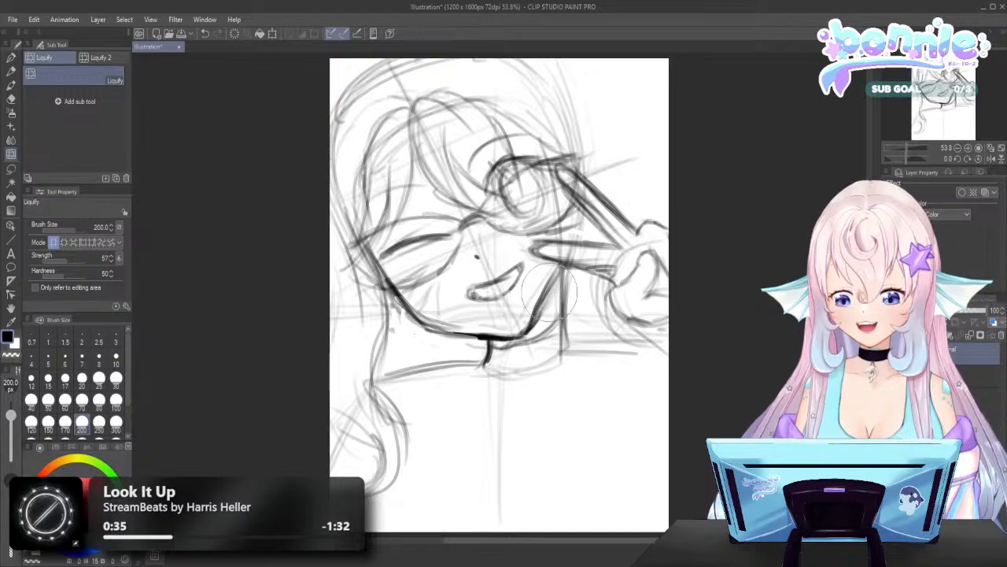
drag(549, 295, 547, 314)
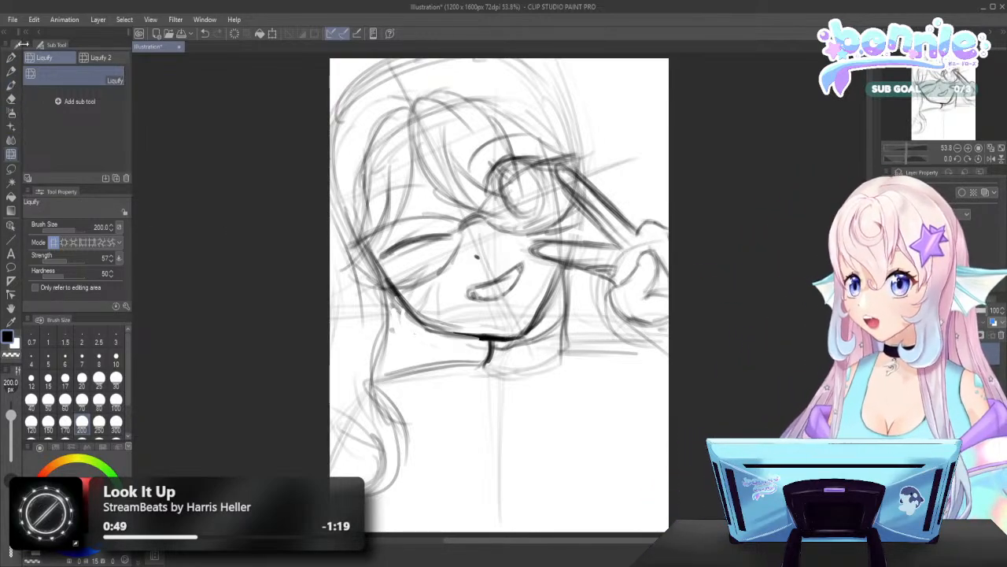
click(11, 59)
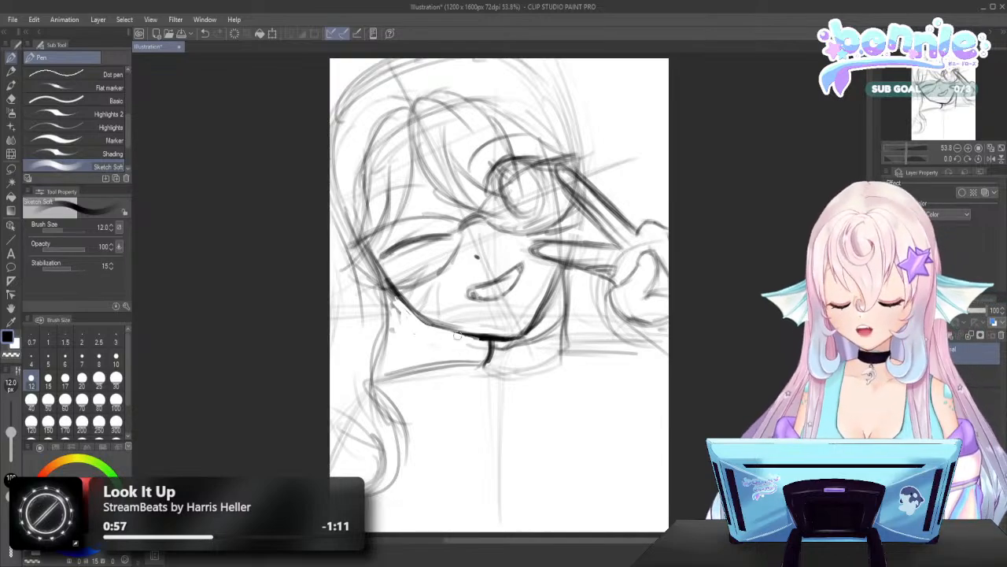
mouse_move(435, 330)
mouse_down()
mouse_move(480, 338)
mouse_move(421, 327)
mouse_move(472, 337)
mouse_up()
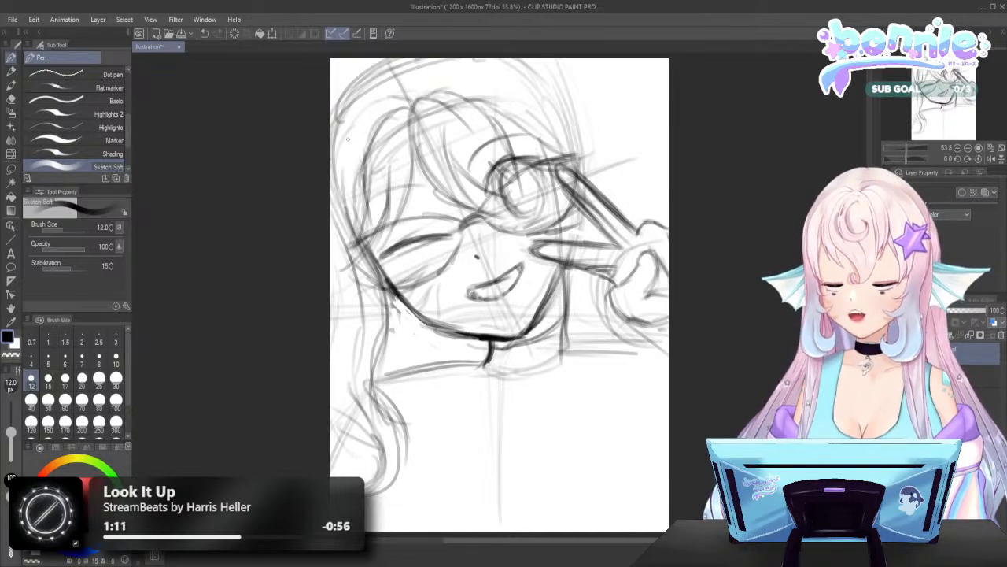
Sketch strands over the crown on the closed-eye side and strengthen the hair line behind the raised fingertip
drag(383, 90, 337, 118)
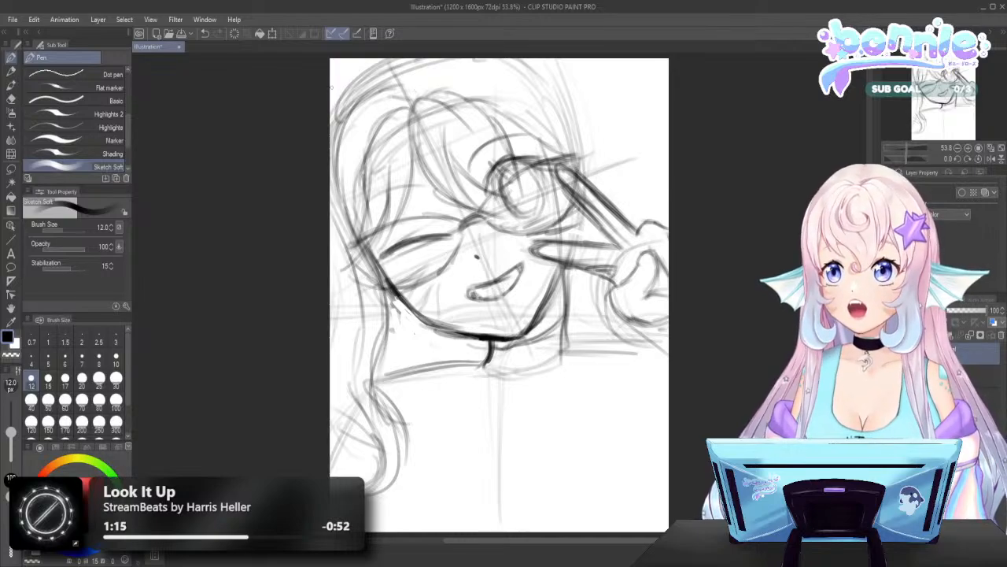
mouse_move(399, 63)
mouse_down()
mouse_move(330, 92)
mouse_move(331, 107)
mouse_move(343, 97)
mouse_up()
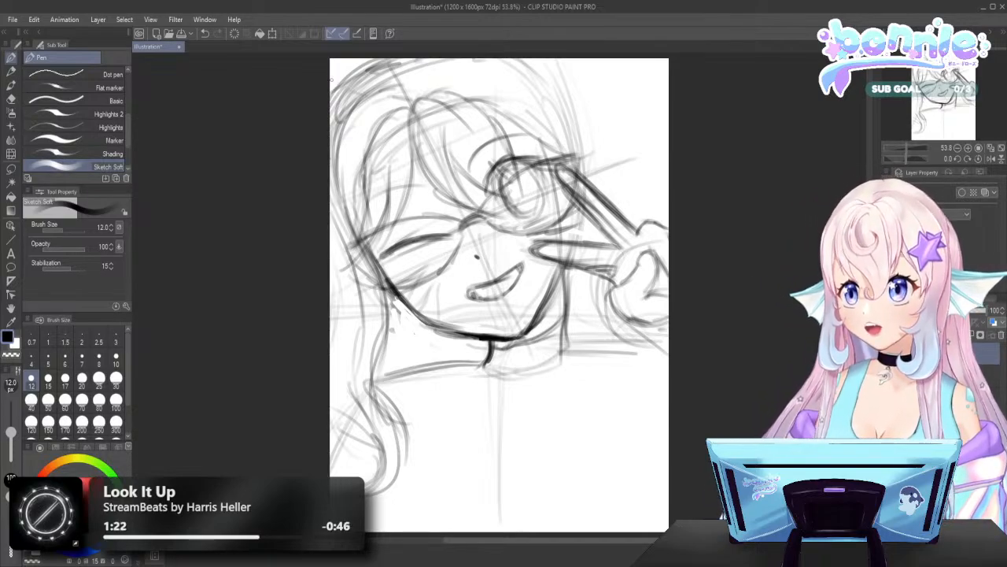
drag(368, 85, 329, 94)
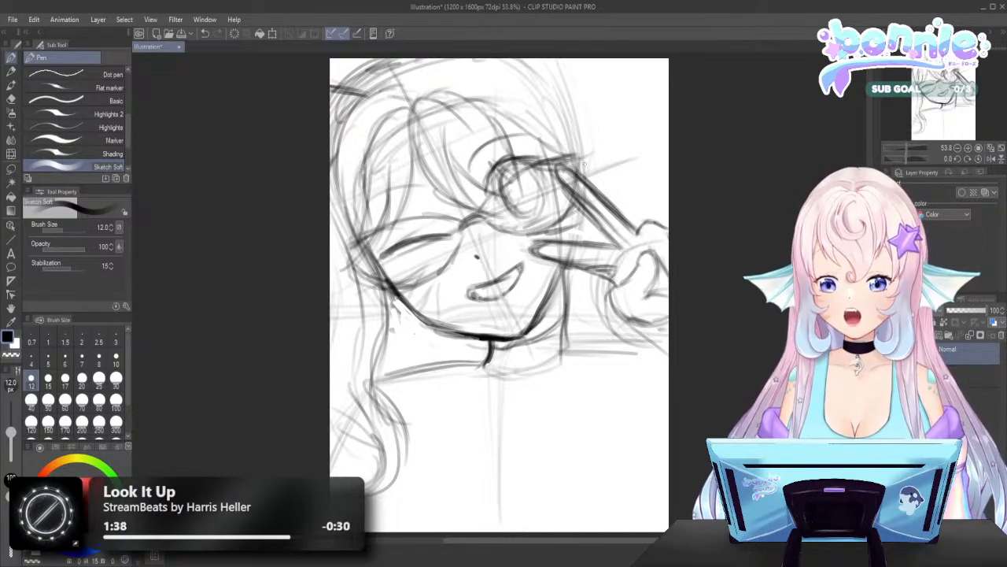
drag(577, 168, 590, 183)
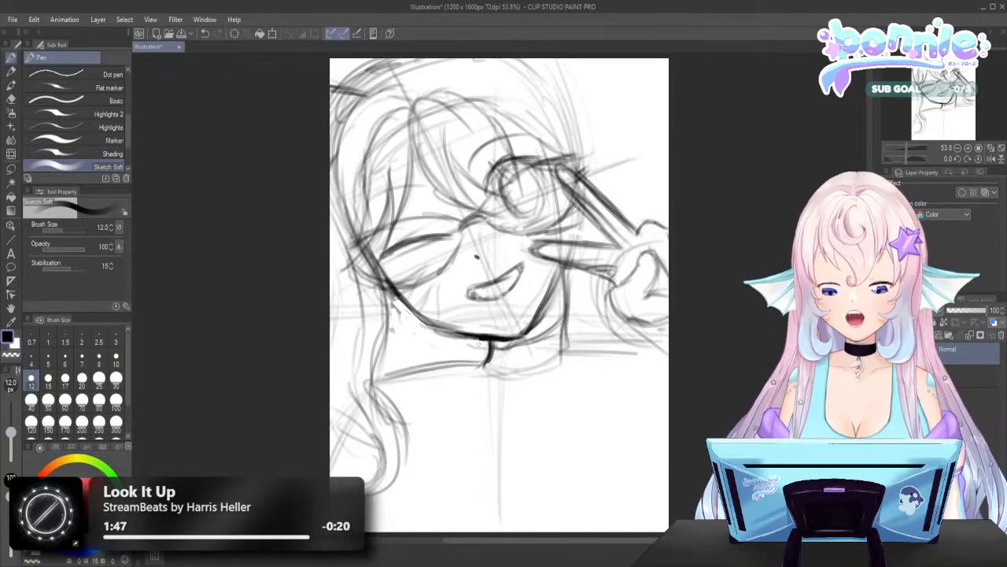
Redraw both sides of the neck below the jaw, undoing excess strokes, and sketch a choker line across it
drag(478, 338, 483, 372)
drag(560, 266, 560, 352)
mouse_move(562, 291)
mouse_down()
mouse_move(561, 363)
mouse_move(563, 340)
mouse_up()
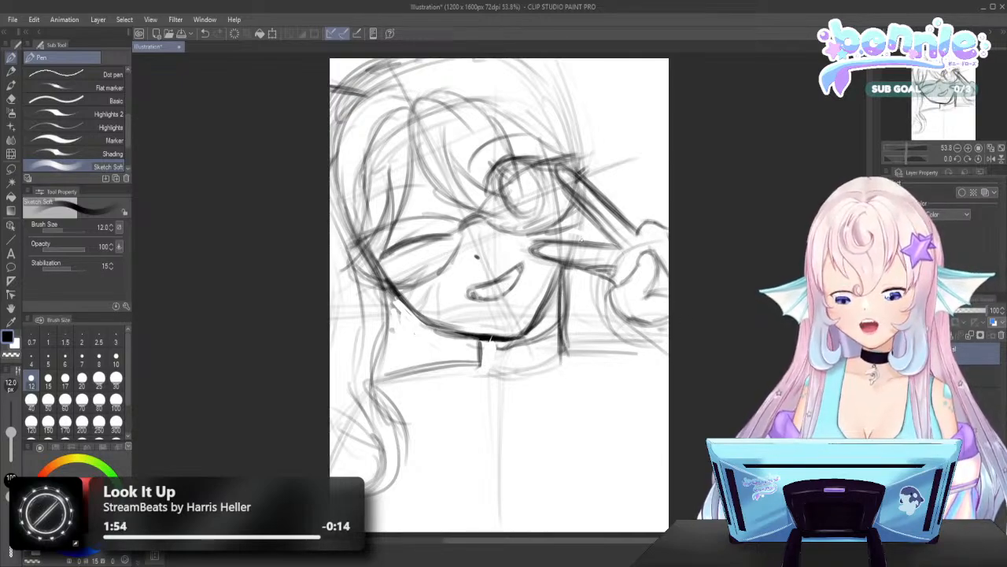
key(ctrl+z)
key(ctrl+z)
key(ctrl+z)
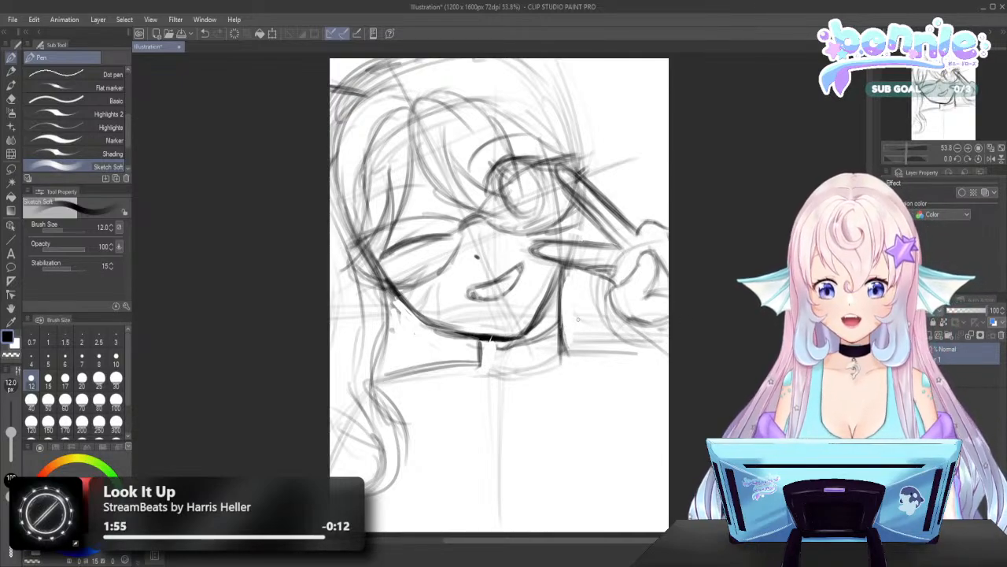
drag(555, 277, 559, 303)
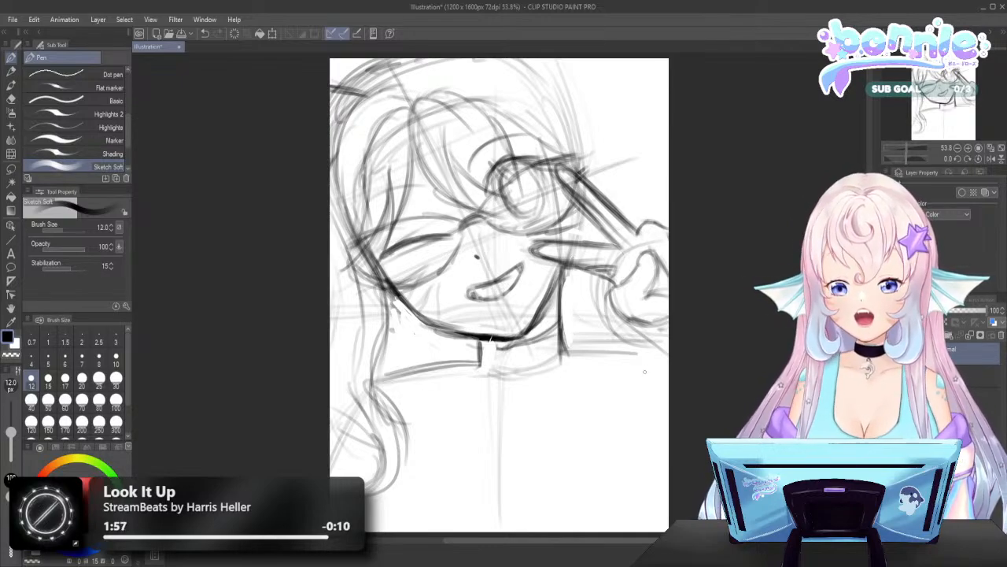
mouse_move(475, 349)
mouse_down()
mouse_move(545, 336)
mouse_move(554, 346)
mouse_up()
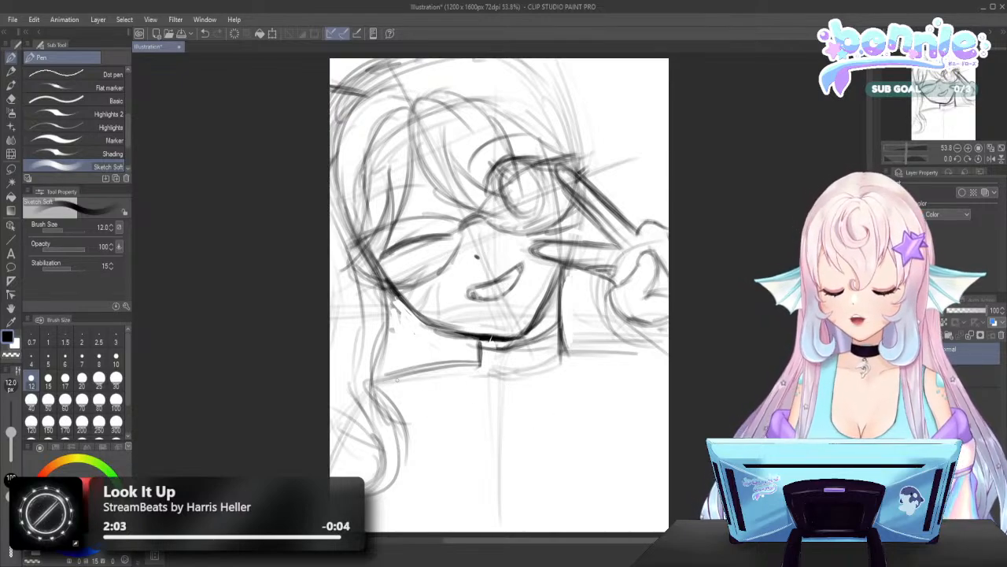
Sketch a wide V-shaped neckline below the neck, with darkened shoulder lines and a second choker line
drag(427, 381, 506, 411)
mouse_move(405, 362)
mouse_down()
mouse_move(499, 414)
mouse_move(394, 368)
mouse_move(475, 406)
mouse_up()
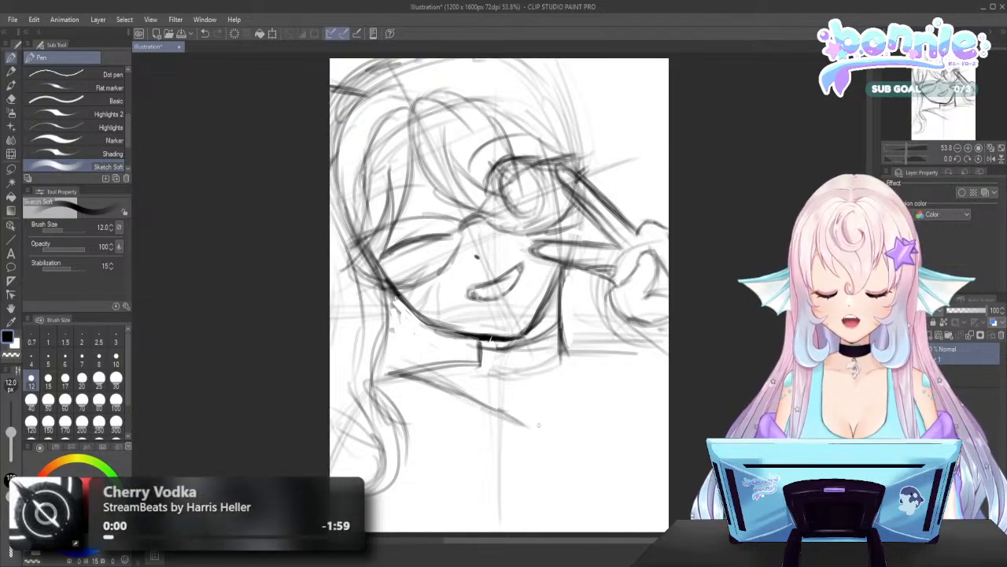
drag(524, 432, 649, 361)
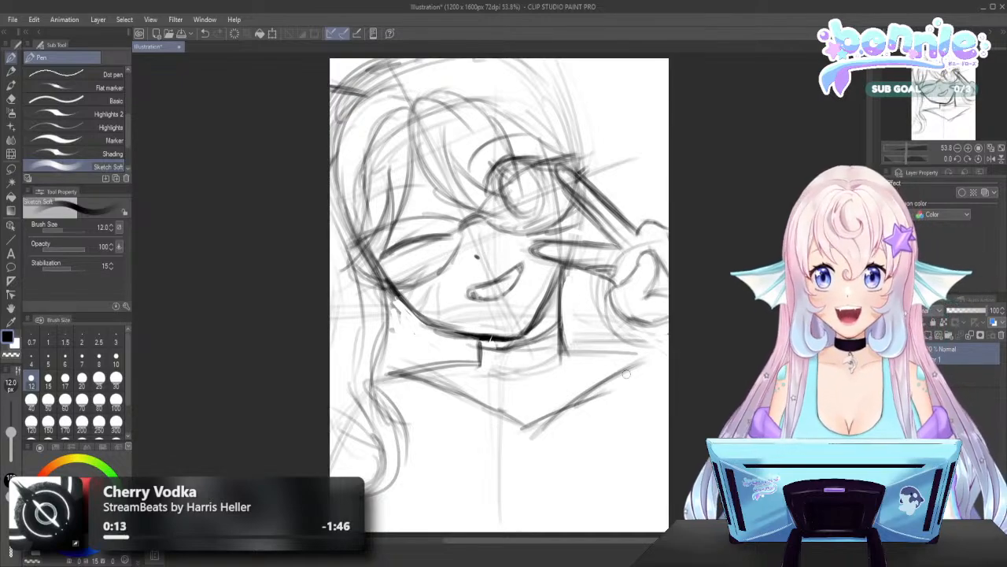
mouse_move(478, 356)
mouse_down()
mouse_move(548, 350)
mouse_move(563, 337)
mouse_up()
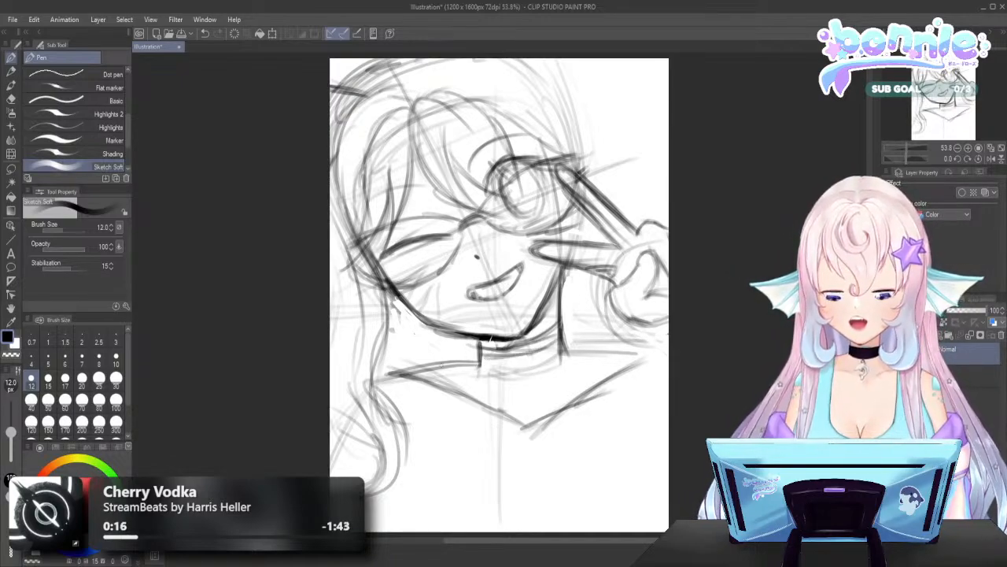
mouse_move(474, 358)
mouse_down()
mouse_move(410, 374)
mouse_move(436, 371)
mouse_up()
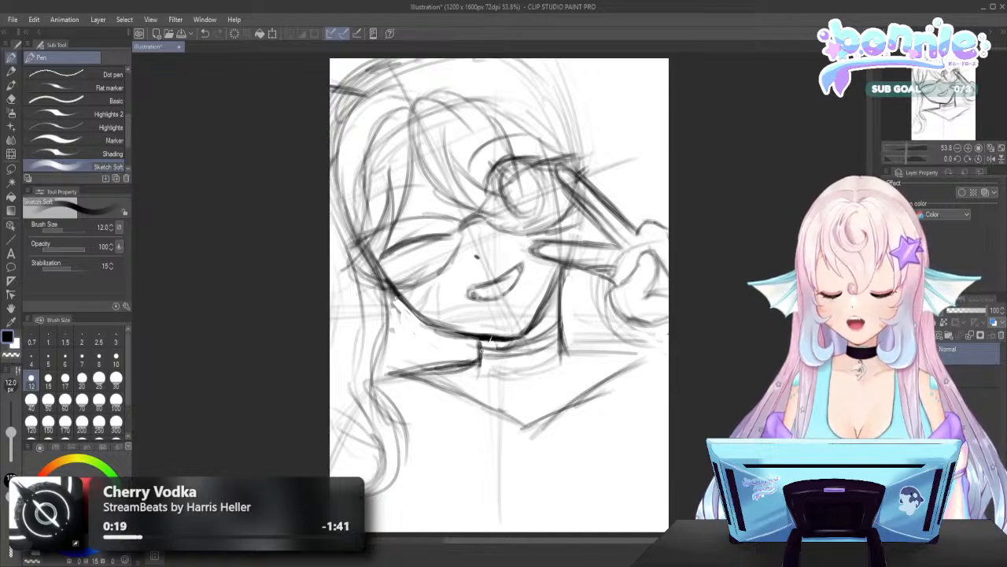
mouse_move(564, 346)
mouse_down()
mouse_move(586, 362)
mouse_move(650, 363)
mouse_up()
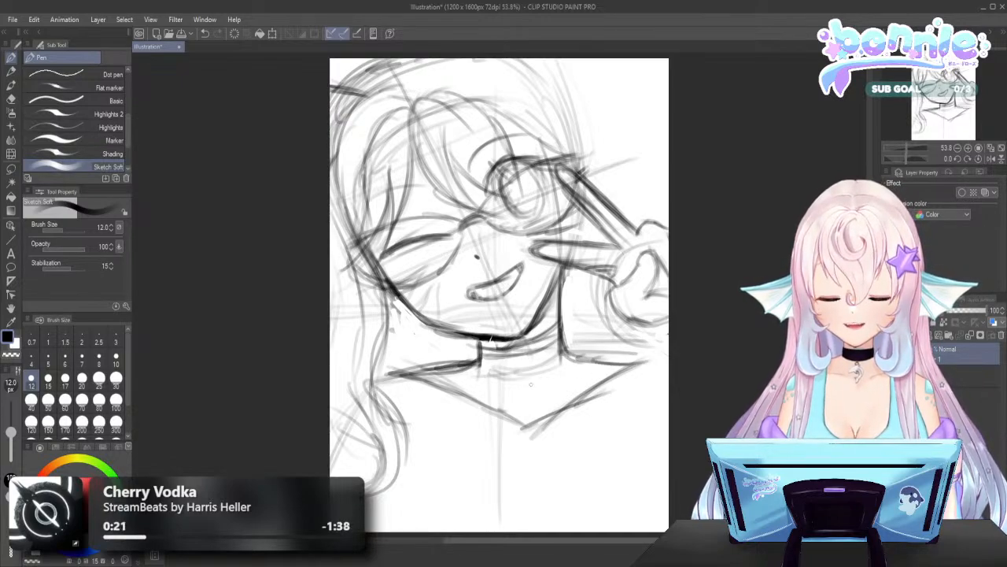
mouse_move(522, 414)
mouse_down()
mouse_move(550, 404)
mouse_move(590, 383)
mouse_up()
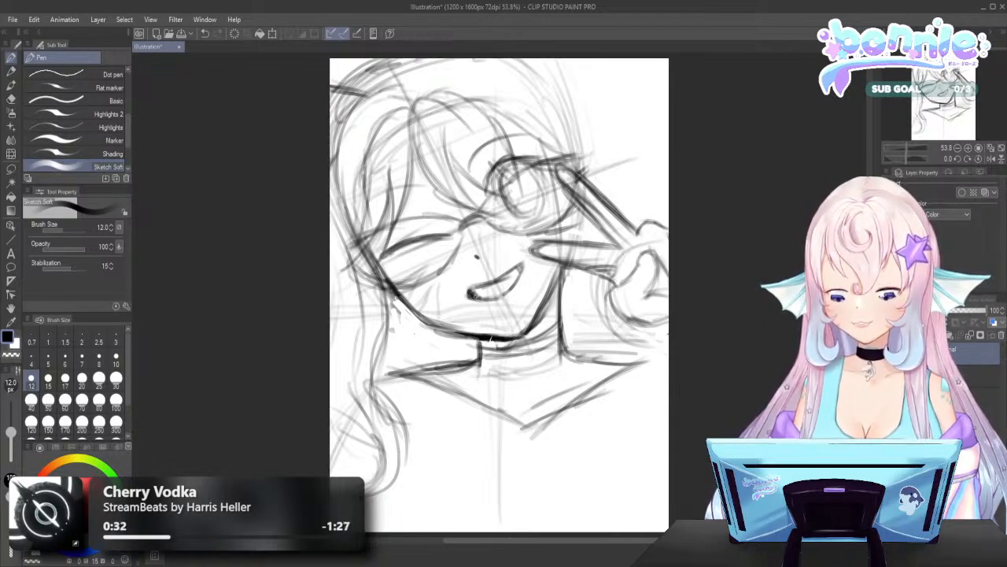
Darken the smiling mouth's outline and clean up the doubled lines on the two V-sign fingers
mouse_move(467, 291)
mouse_down()
mouse_move(526, 263)
mouse_move(510, 295)
mouse_move(481, 302)
mouse_up()
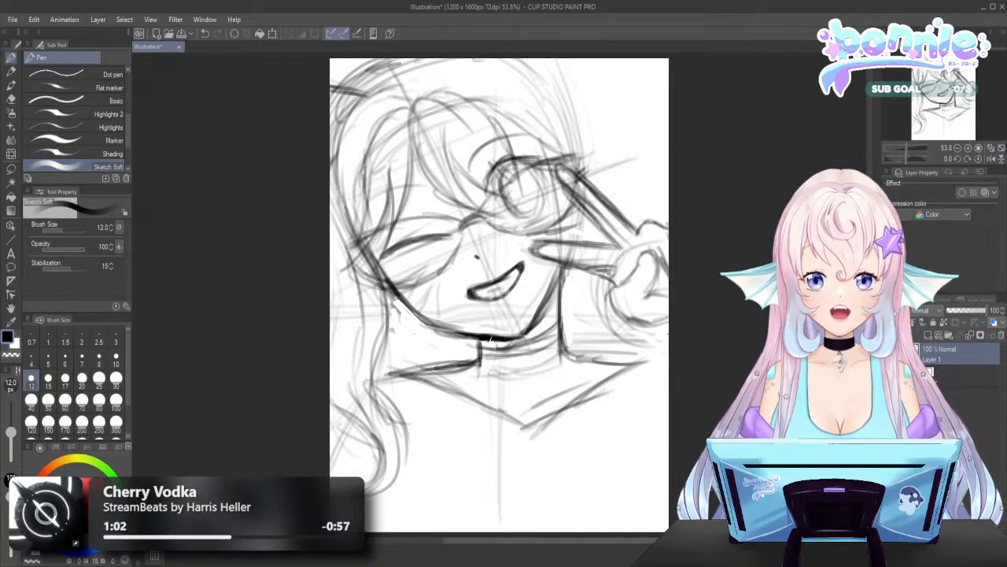
drag(565, 175, 598, 209)
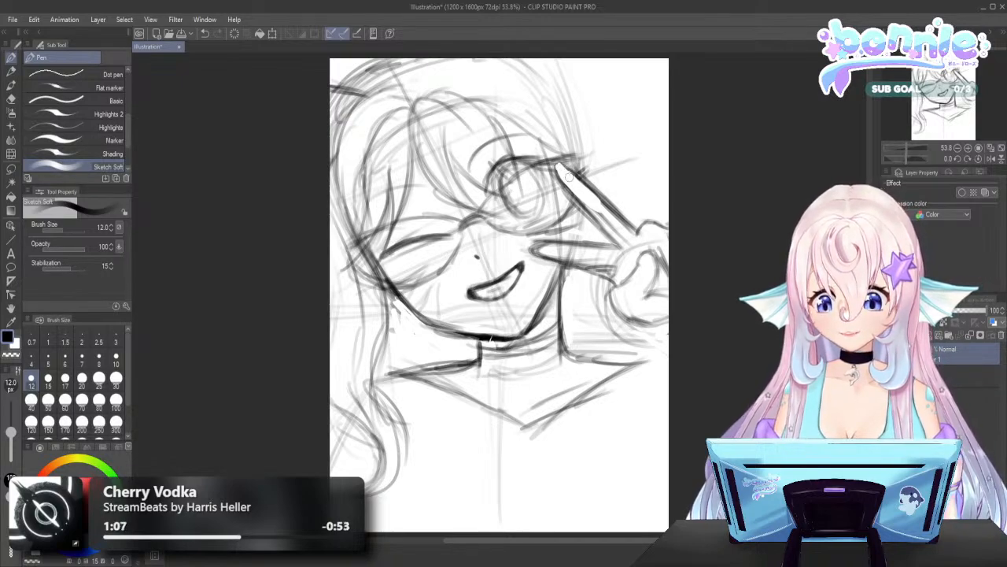
drag(593, 205, 615, 230)
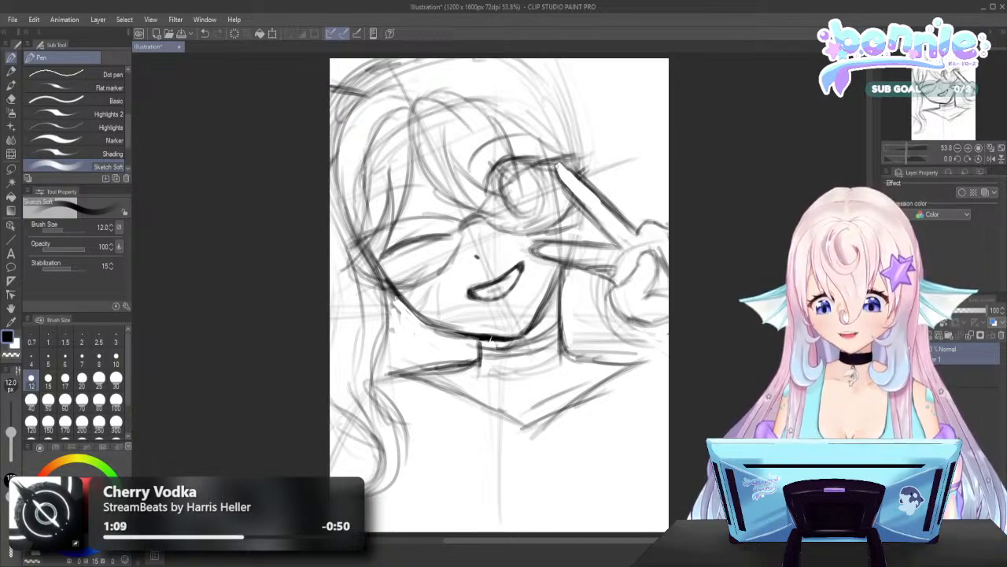
drag(560, 169, 563, 173)
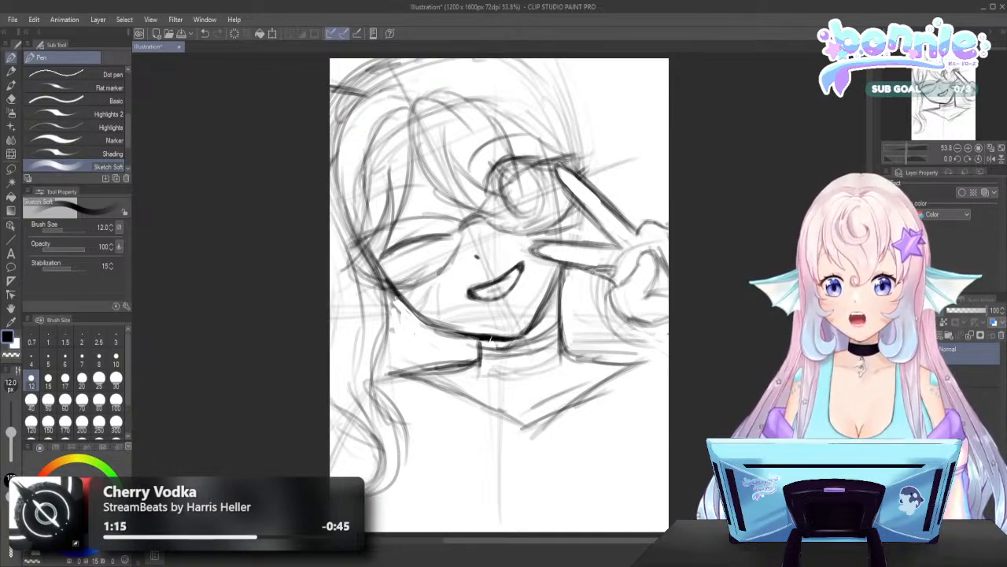
mouse_move(594, 273)
mouse_down()
mouse_move(622, 280)
mouse_move(598, 270)
mouse_up()
key(ctrl+z)
key(ctrl+z)
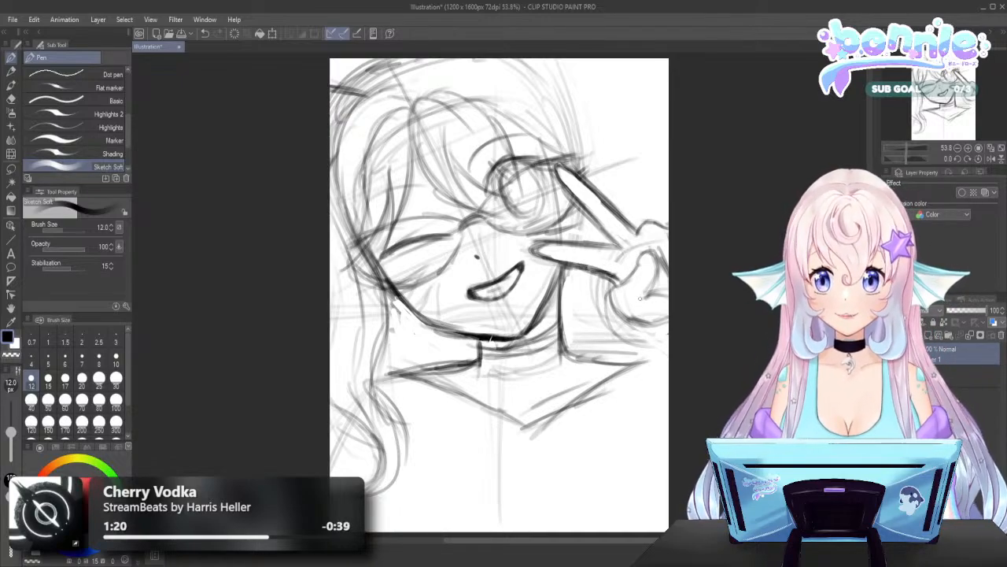
drag(639, 298, 629, 316)
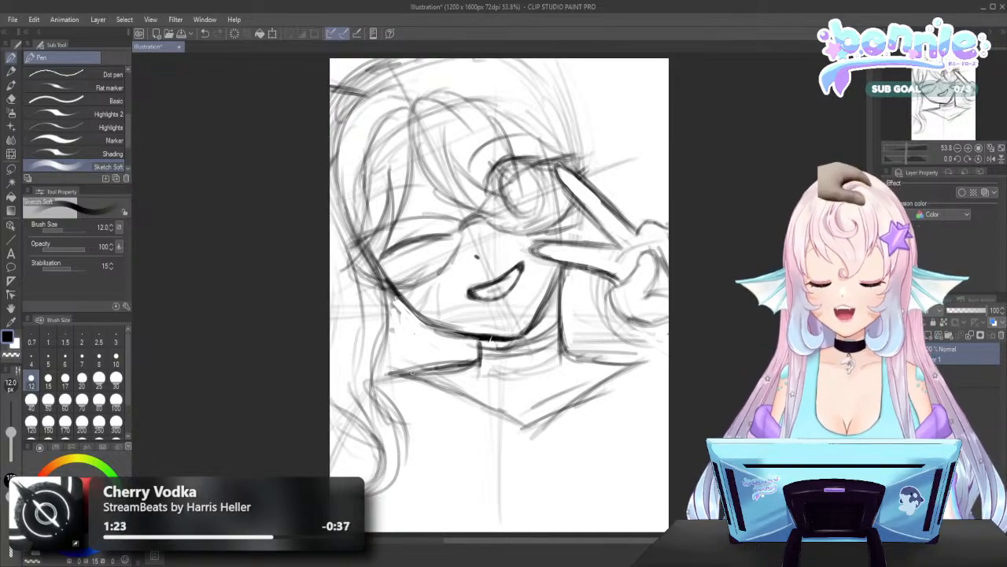
Reinforce the point of the V neckline and darken the side lock and outer hair contour on the closed-eye side
drag(465, 394, 542, 432)
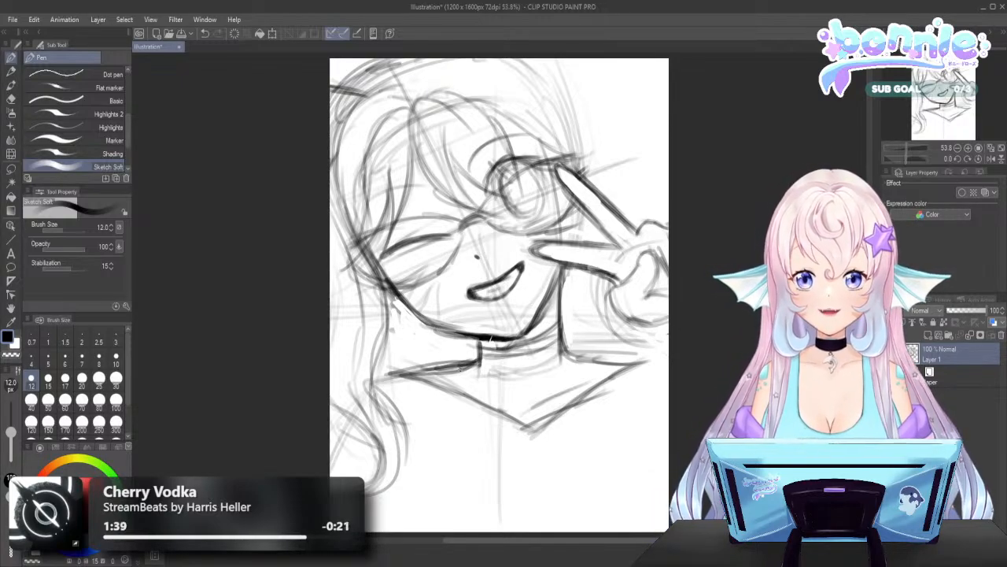
mouse_move(388, 286)
mouse_down()
mouse_move(378, 422)
mouse_move(397, 465)
mouse_up()
drag(389, 410, 392, 496)
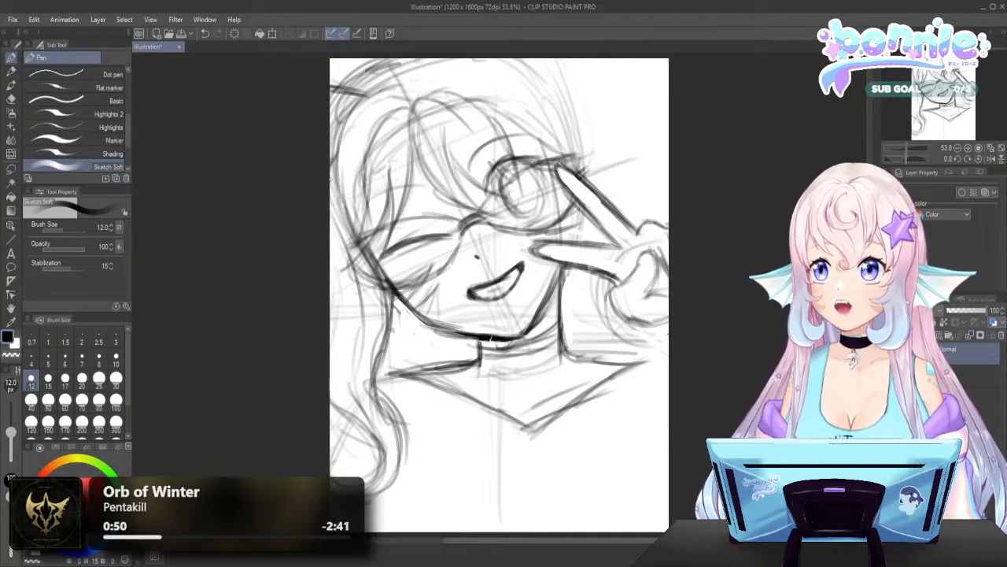
drag(333, 188, 343, 147)
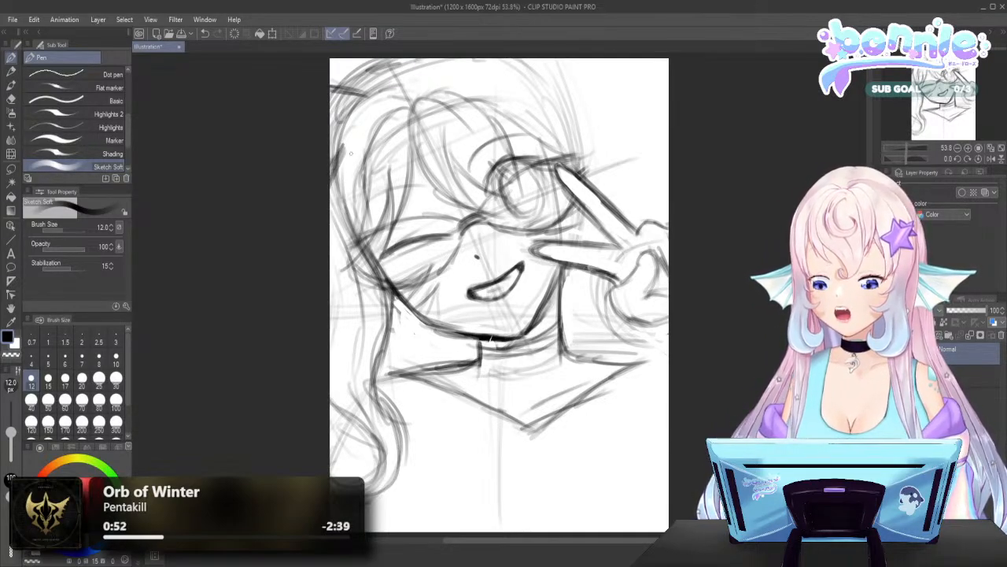
Sketch an angular, zigzag-edged ornament in the hair at the side of the head on the closed-eye side
drag(343, 195, 347, 148)
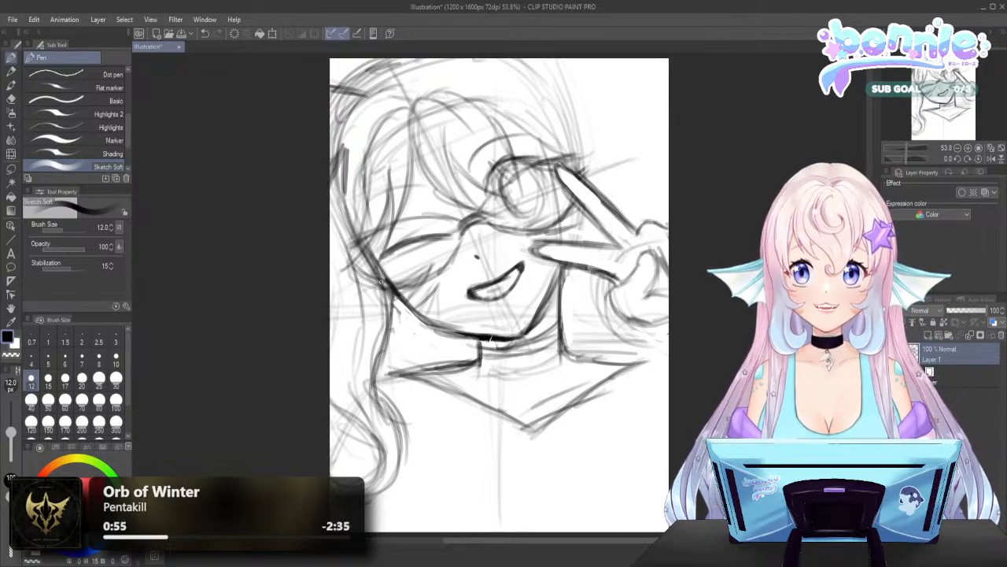
mouse_move(343, 185)
mouse_down()
mouse_move(359, 206)
mouse_move(331, 242)
mouse_up()
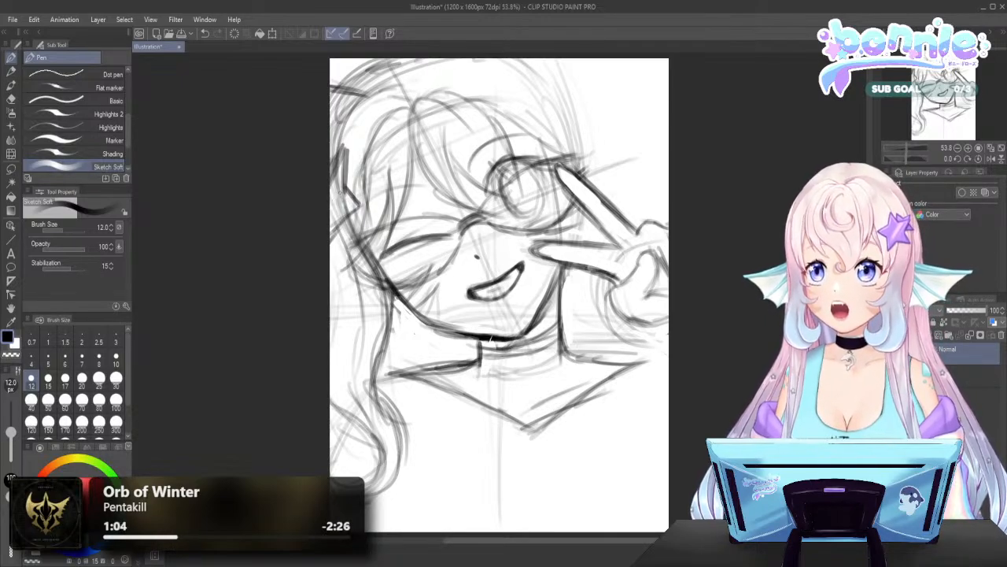
drag(340, 192, 333, 195)
mouse_move(351, 152)
mouse_down()
mouse_move(351, 207)
mouse_move(335, 227)
mouse_up()
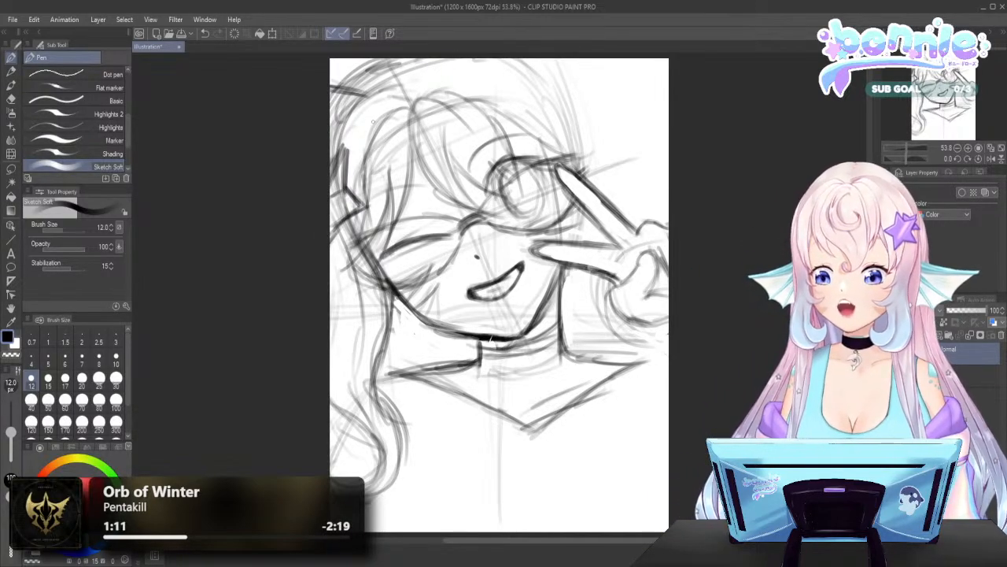
mouse_move(366, 140)
mouse_down()
mouse_move(348, 157)
mouse_move(365, 146)
mouse_move(359, 184)
mouse_move(373, 173)
mouse_move(349, 194)
mouse_up()
mouse_move(377, 135)
mouse_down()
mouse_move(366, 173)
mouse_move(345, 200)
mouse_move(346, 153)
mouse_up()
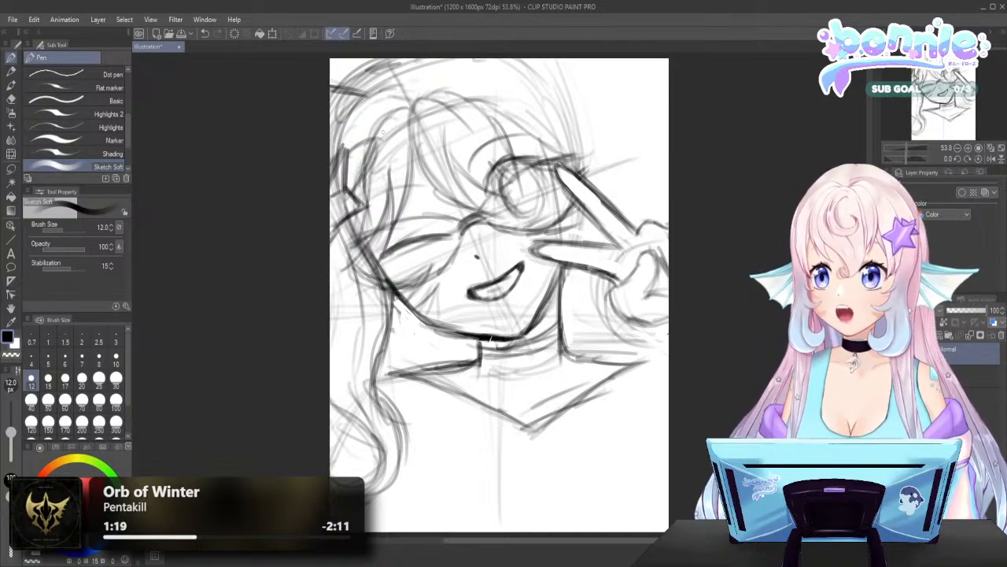
mouse_move(362, 134)
mouse_down()
mouse_move(338, 151)
mouse_move(342, 143)
mouse_up()
Add short hair strands between the angular hair ornament and the bangs, above the closed eye
mouse_move(372, 112)
mouse_down()
mouse_move(351, 135)
mouse_move(367, 112)
mouse_up()
drag(373, 107, 367, 135)
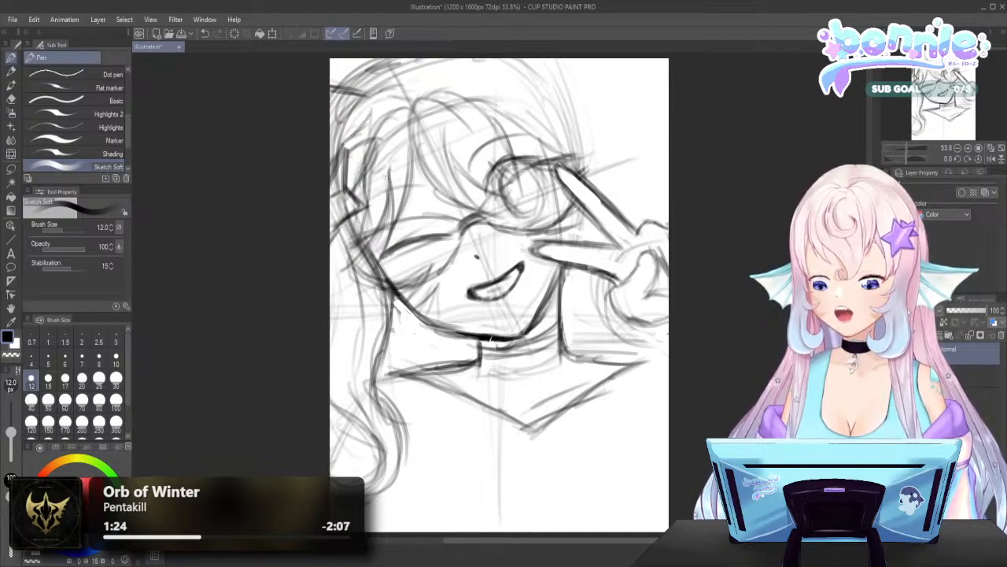
drag(385, 170, 364, 178)
mouse_move(400, 160)
mouse_down()
mouse_move(368, 176)
mouse_move(371, 198)
mouse_up()
drag(384, 180, 362, 199)
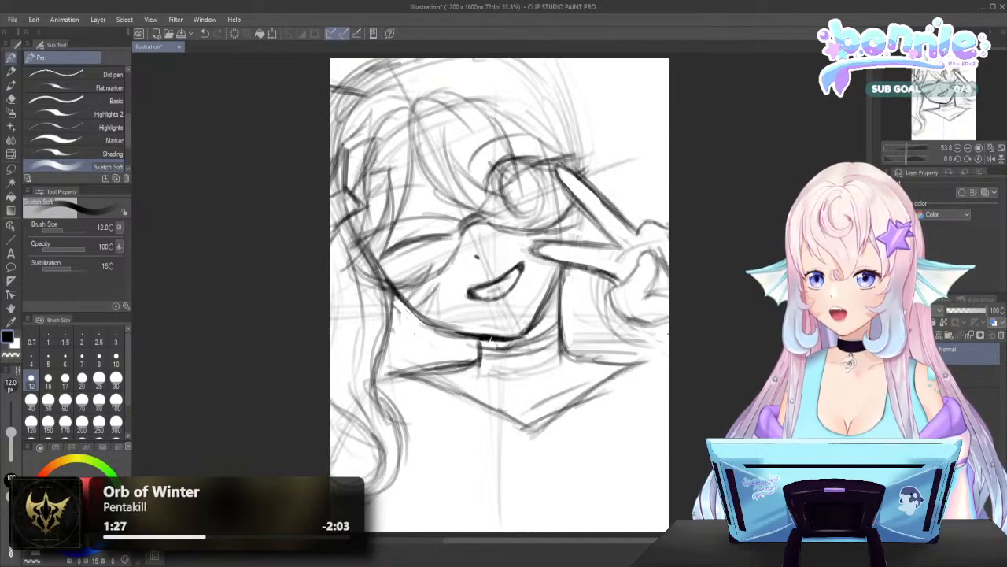
drag(383, 151, 375, 163)
drag(388, 151, 380, 169)
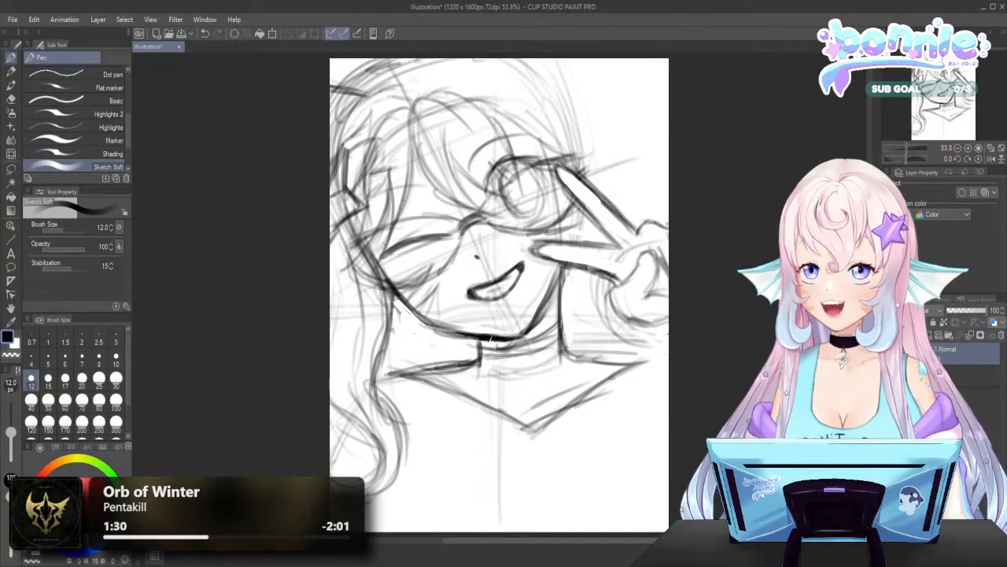
Sketch a small round loop and a wavy contour along the outer hair at the canvas edge on the closed-eye side
mouse_move(332, 238)
mouse_down()
mouse_move(375, 206)
mouse_move(353, 261)
mouse_move(329, 278)
mouse_move(329, 317)
mouse_move(339, 318)
mouse_move(330, 377)
mouse_up()
key(ctrl+s)
mouse_move(334, 340)
mouse_down()
mouse_move(340, 414)
mouse_move(343, 373)
mouse_up()
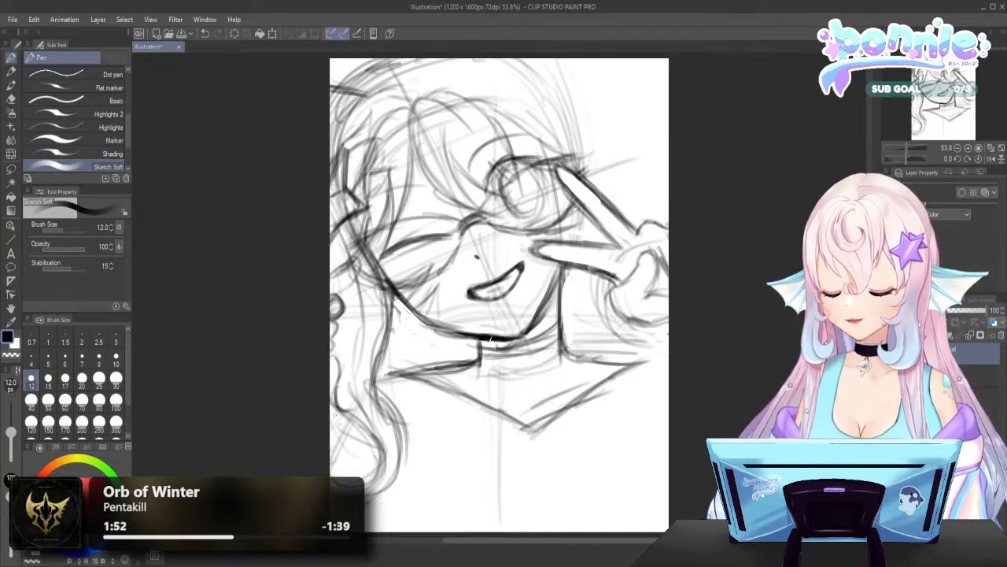
drag(335, 415, 346, 412)
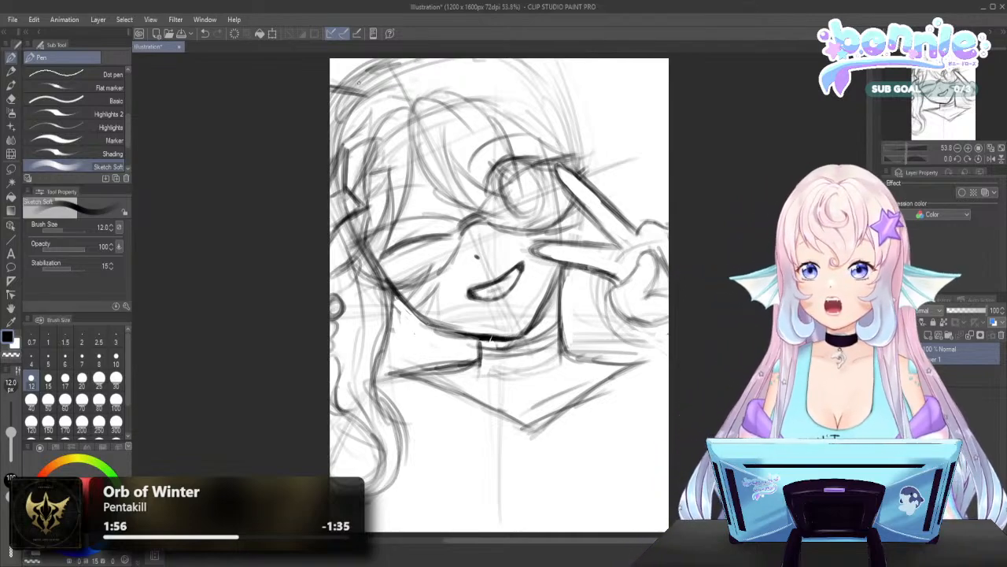
Darken the hair contour across the crown, undoing an excess stroke, and reinforce the lower curl of the closed-eye side lock
drag(354, 91, 403, 62)
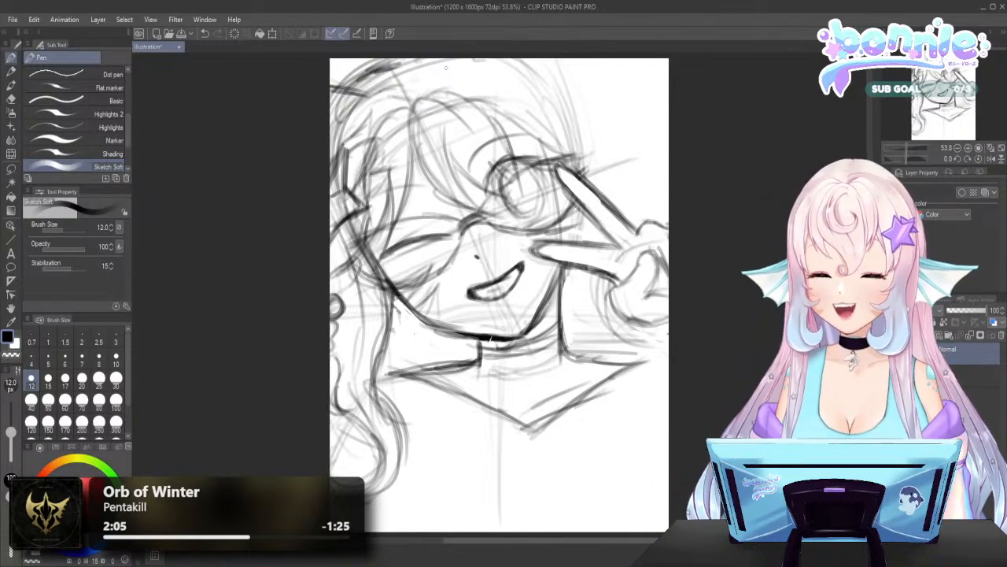
drag(422, 78, 512, 55)
key(ctrl+z)
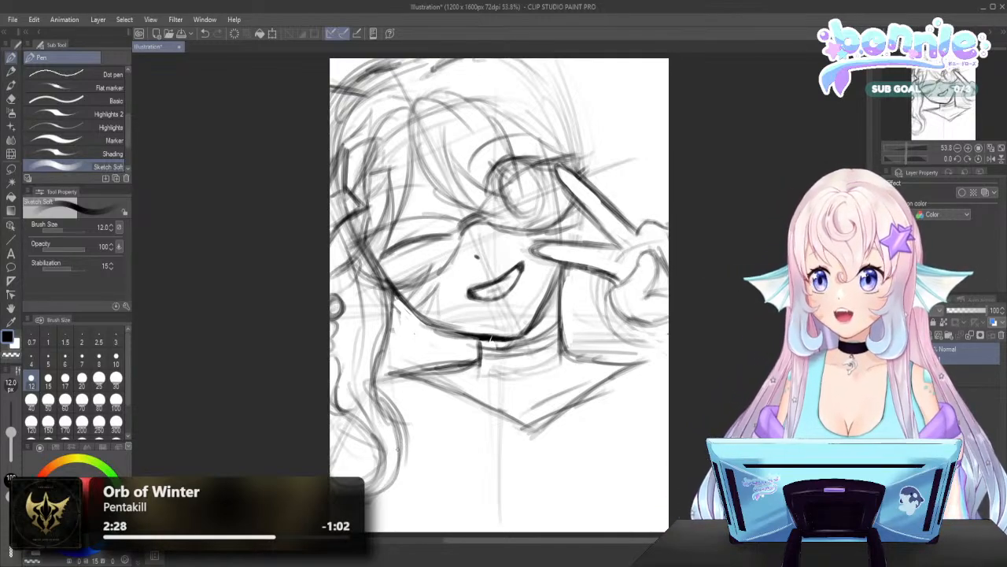
drag(401, 448, 383, 477)
drag(413, 432, 368, 499)
drag(408, 450, 380, 483)
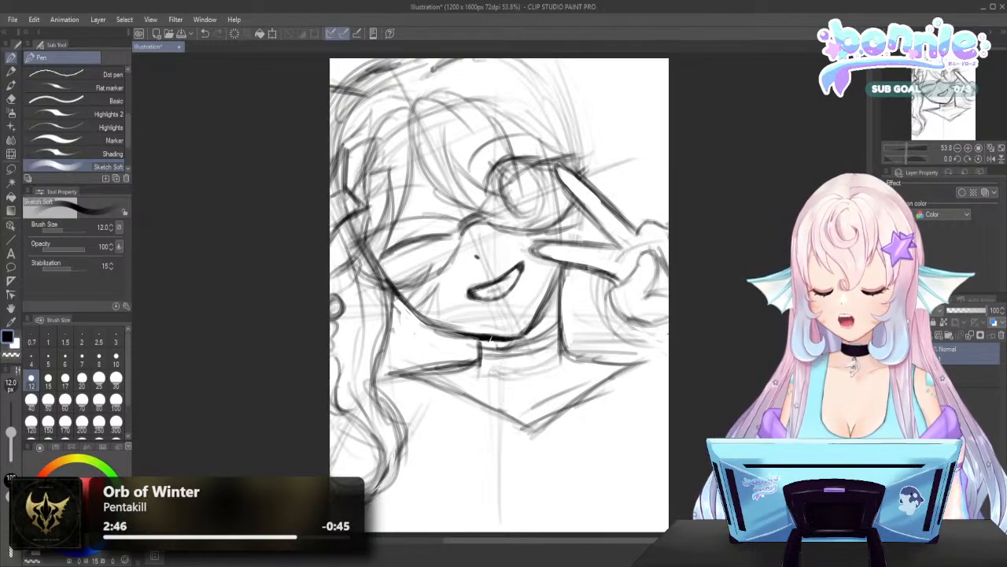
Erase the point of the V neckline, redraw it nearer the vertical centre line, and darken both neckline edges
scroll(440, 412, left, 5)
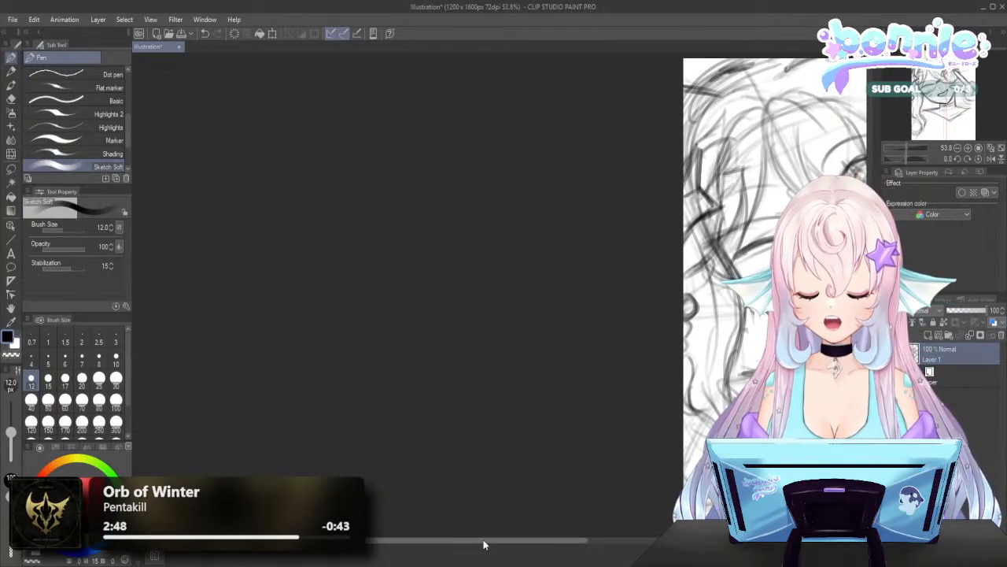
drag(555, 542, 634, 541)
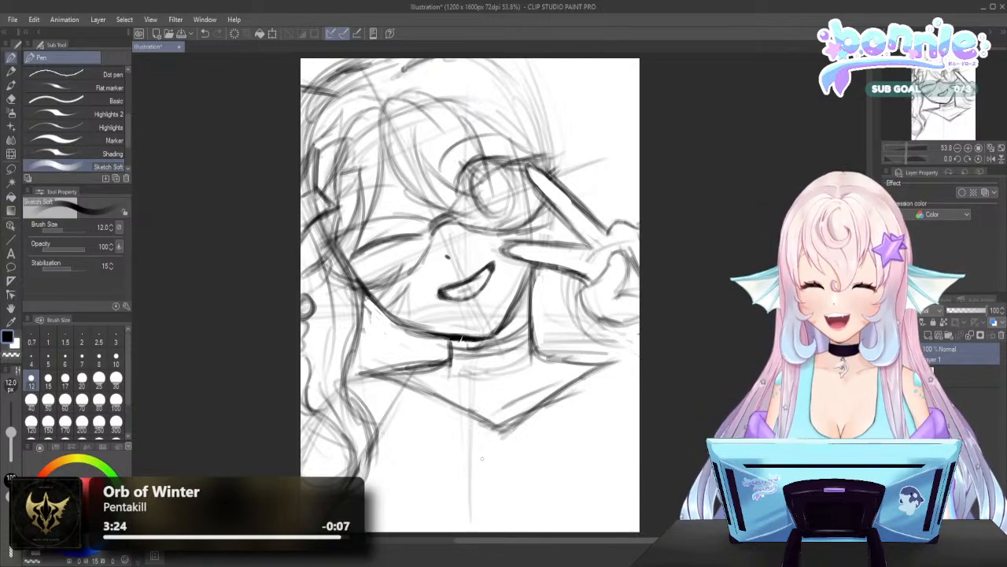
mouse_move(500, 434)
mouse_down()
mouse_move(537, 410)
mouse_move(483, 423)
mouse_move(530, 399)
mouse_move(471, 412)
mouse_move(539, 395)
mouse_move(468, 439)
mouse_up()
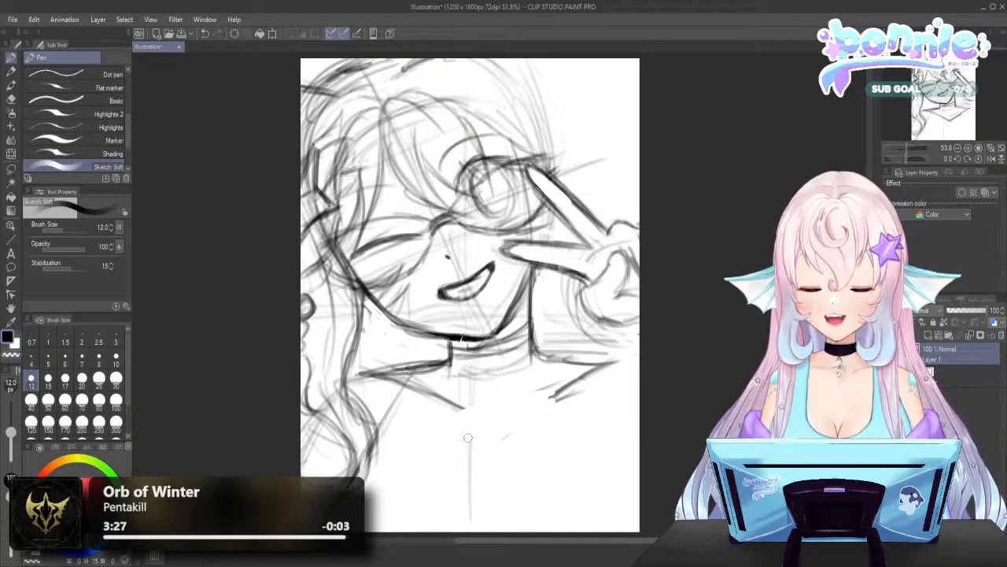
mouse_move(543, 402)
mouse_down()
mouse_move(533, 398)
mouse_move(489, 441)
mouse_move(567, 387)
mouse_move(472, 446)
mouse_move(551, 399)
mouse_up()
drag(404, 378, 472, 429)
mouse_move(379, 366)
mouse_down()
mouse_move(474, 426)
mouse_move(434, 388)
mouse_up()
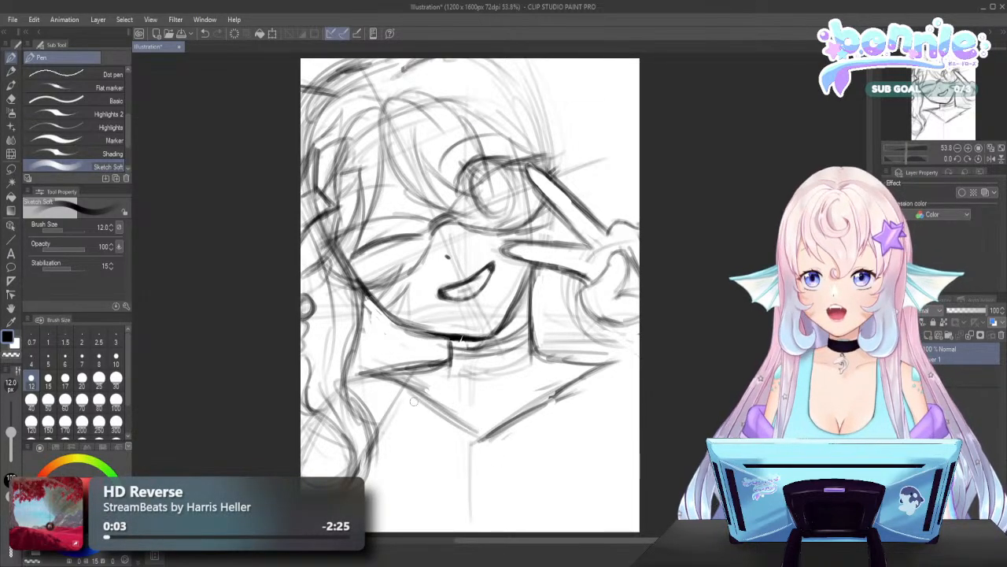
drag(380, 366, 425, 400)
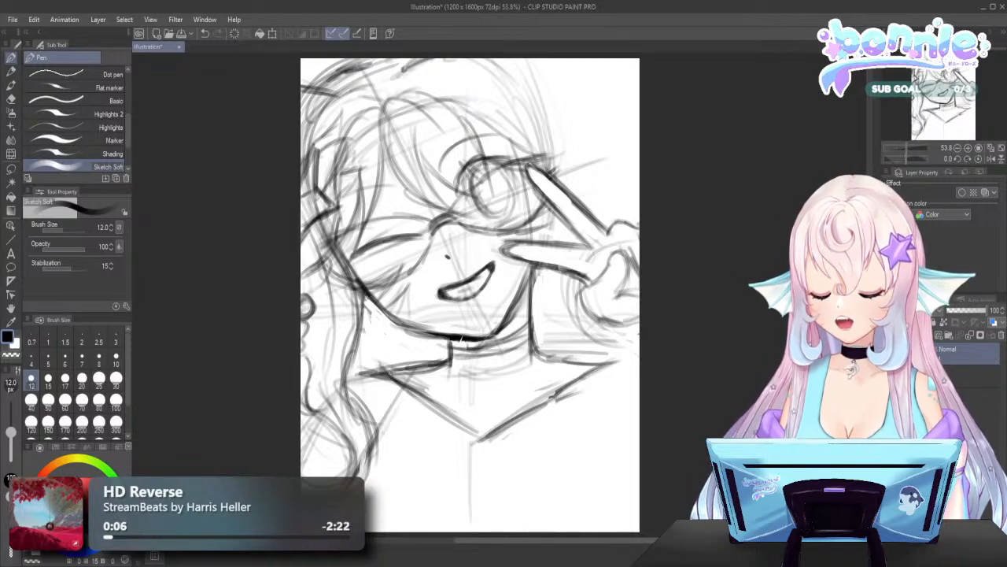
mouse_move(474, 452)
mouse_down()
mouse_move(587, 384)
mouse_move(598, 366)
mouse_up()
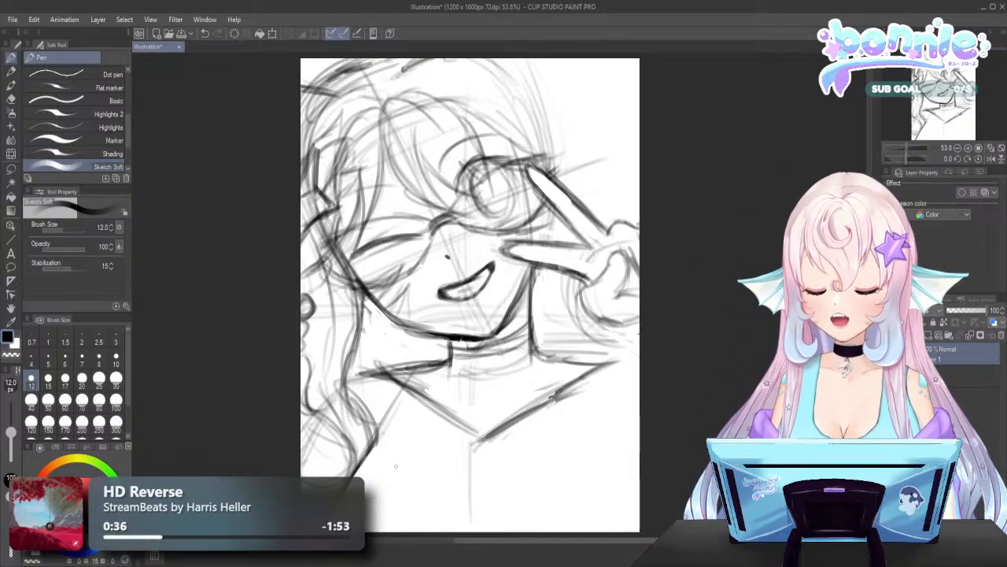
Sketch faint guide lines for both sides of the torso below the neckline
drag(395, 463, 375, 501)
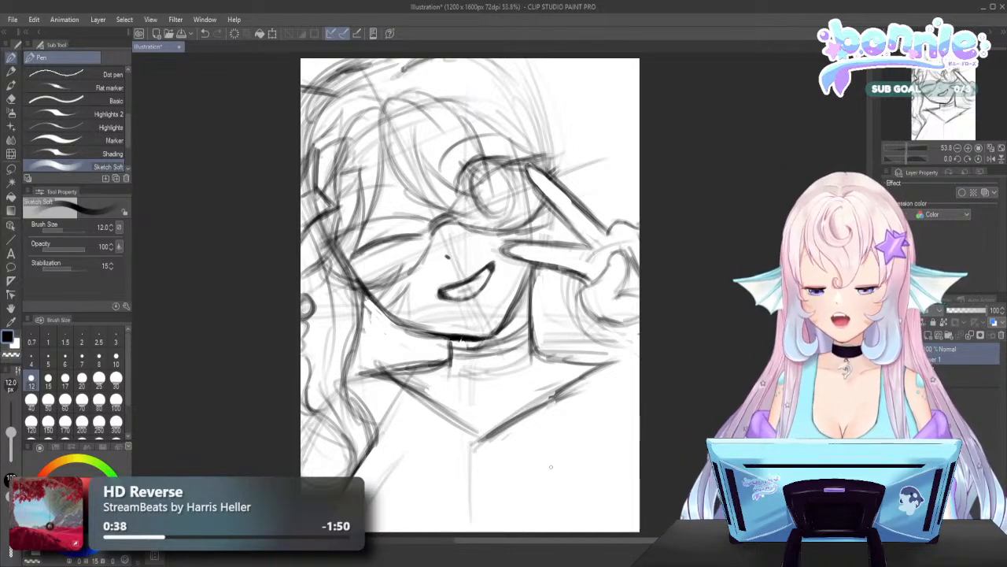
drag(543, 469, 538, 497)
drag(546, 455, 544, 496)
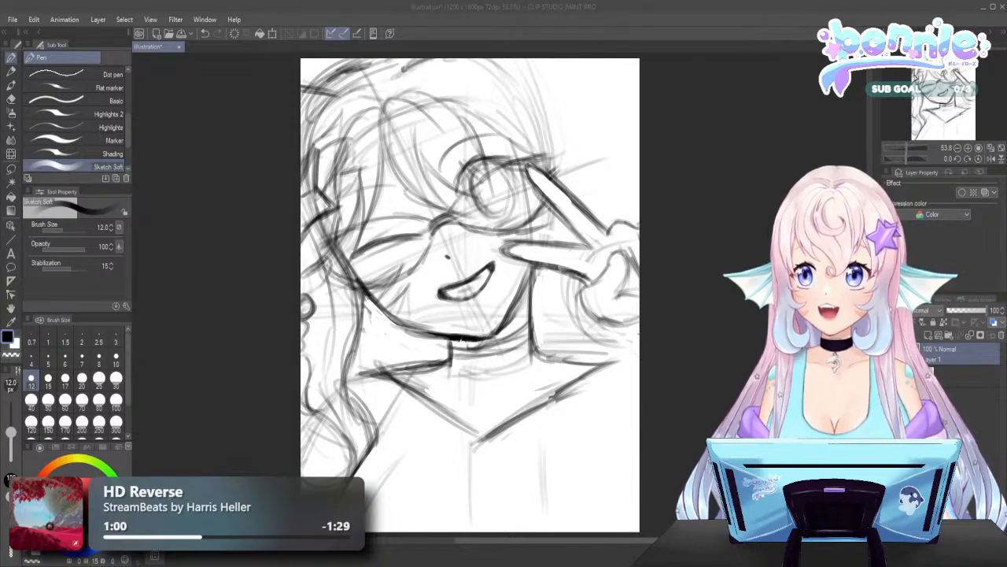
Sketch light hair strands running from the glasses down beside the jaw and neck on the open-eye side
drag(538, 269, 542, 346)
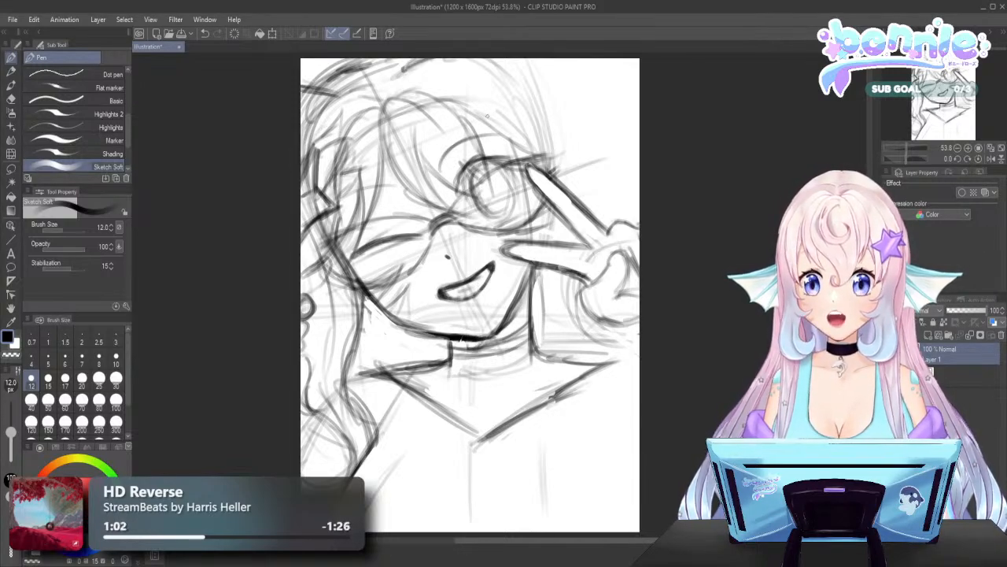
mouse_move(530, 168)
mouse_down()
mouse_move(549, 222)
mouse_move(542, 291)
mouse_up()
mouse_move(540, 205)
mouse_down()
mouse_move(526, 300)
mouse_move(538, 260)
mouse_up()
drag(531, 203, 543, 305)
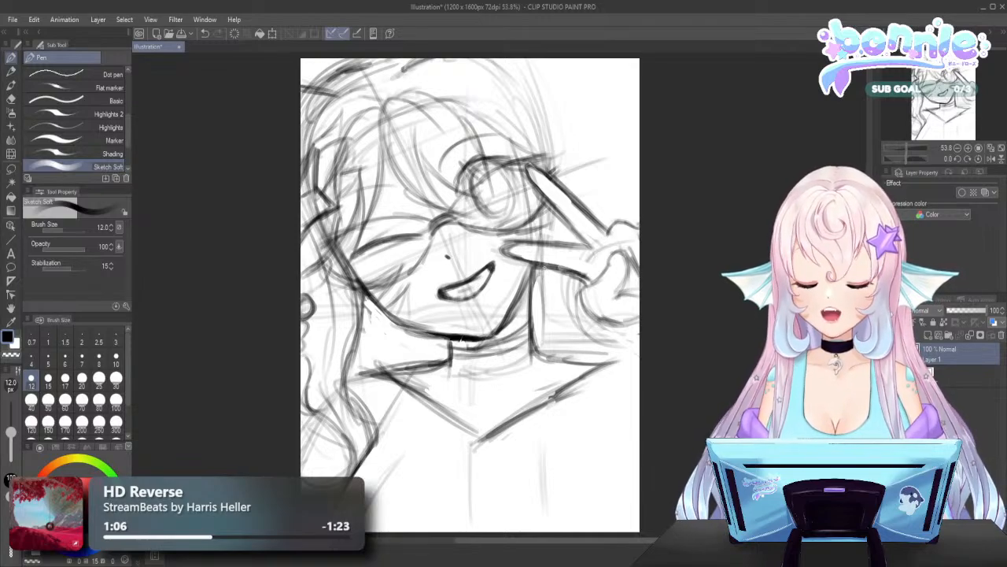
drag(541, 257, 545, 323)
drag(534, 200, 540, 350)
drag(538, 247, 540, 262)
Sketch a long wavy lock on the open-eye side, falling over the shoulder and neckline to the canvas's lower edge
mouse_move(535, 194)
mouse_down()
mouse_move(546, 370)
mouse_move(510, 417)
mouse_up()
drag(542, 359, 511, 411)
drag(513, 411, 496, 433)
drag(540, 364, 512, 475)
mouse_move(531, 345)
mouse_down()
mouse_move(524, 465)
mouse_move(588, 488)
mouse_move(543, 517)
mouse_move(570, 493)
mouse_move(548, 522)
mouse_up()
mouse_move(574, 458)
mouse_down()
mouse_move(555, 529)
mouse_move(525, 477)
mouse_up()
drag(571, 503, 508, 535)
drag(537, 304, 532, 323)
drag(530, 348, 517, 445)
drag(568, 346, 520, 487)
drag(574, 486, 554, 531)
Add loose strands around the lower curl and along the inner length of the open-eye side lock
scroll(470, 295, right, 1)
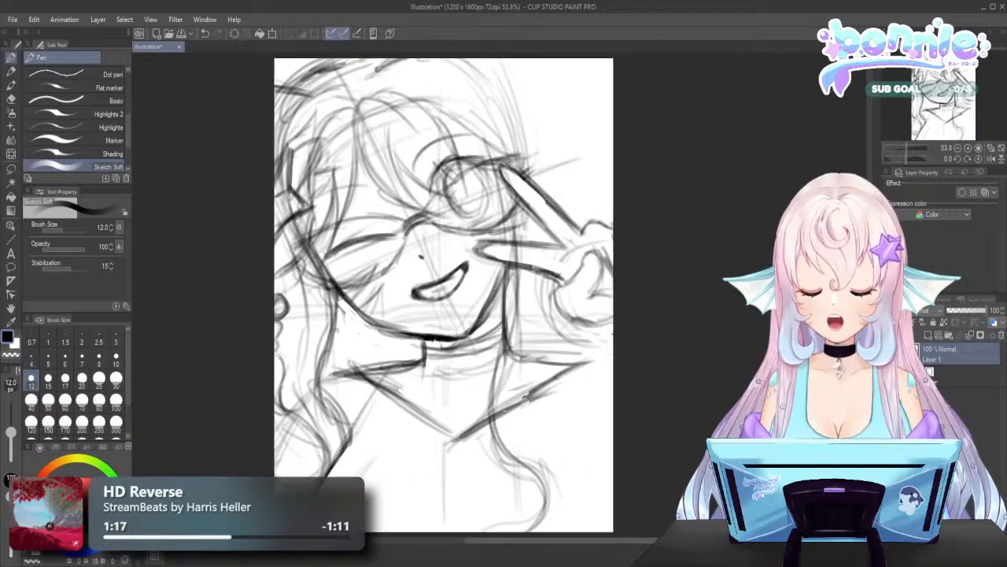
drag(529, 453, 505, 471)
drag(543, 469, 529, 532)
drag(518, 430, 504, 444)
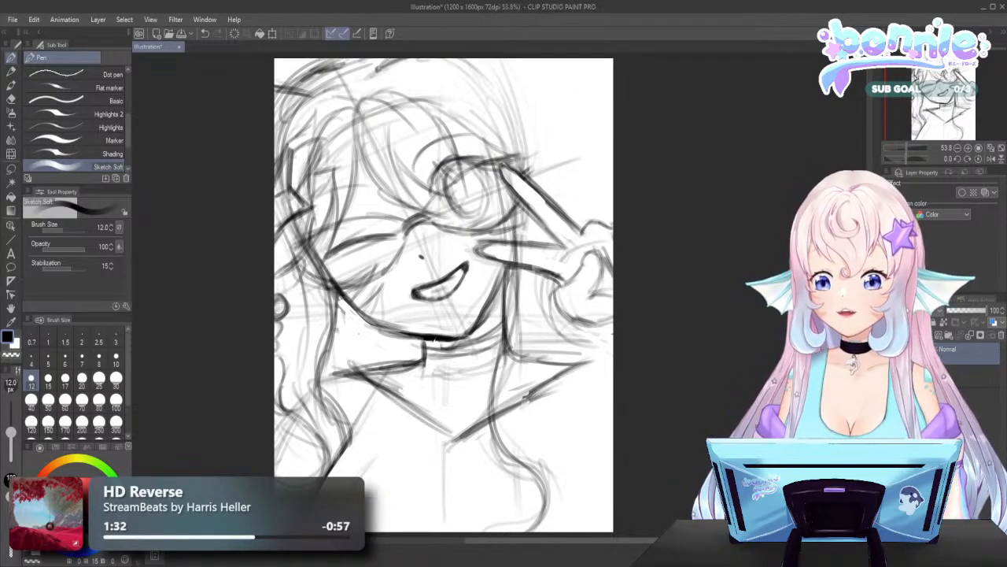
mouse_move(481, 132)
mouse_down()
mouse_move(513, 287)
mouse_move(497, 436)
mouse_up()
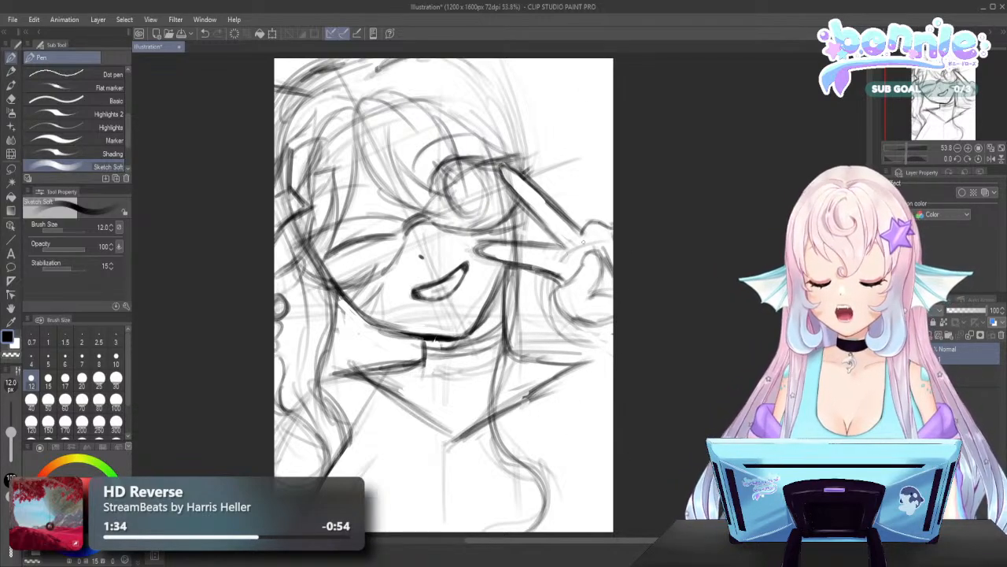
Sketch an outer lock of hair passing behind the V-sign hand and curling down to the canvas's lower edge
mouse_move(551, 166)
mouse_down()
mouse_move(573, 212)
mouse_move(573, 244)
mouse_up()
mouse_move(567, 182)
mouse_down()
mouse_move(569, 309)
mouse_move(559, 339)
mouse_move(573, 491)
mouse_move(570, 464)
mouse_move(563, 500)
mouse_up()
drag(543, 407, 557, 520)
mouse_move(584, 463)
mouse_down()
mouse_move(578, 491)
mouse_move(538, 531)
mouse_up()
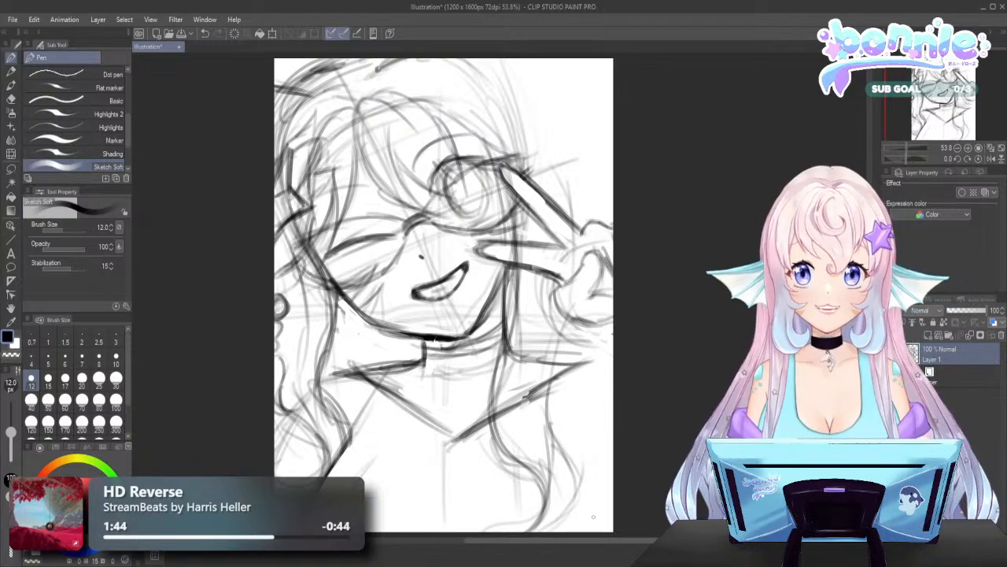
Sketch and darken the outer hair contour from the crown down to the V-sign fingers, and extend the open eye's upper line
drag(551, 121, 538, 157)
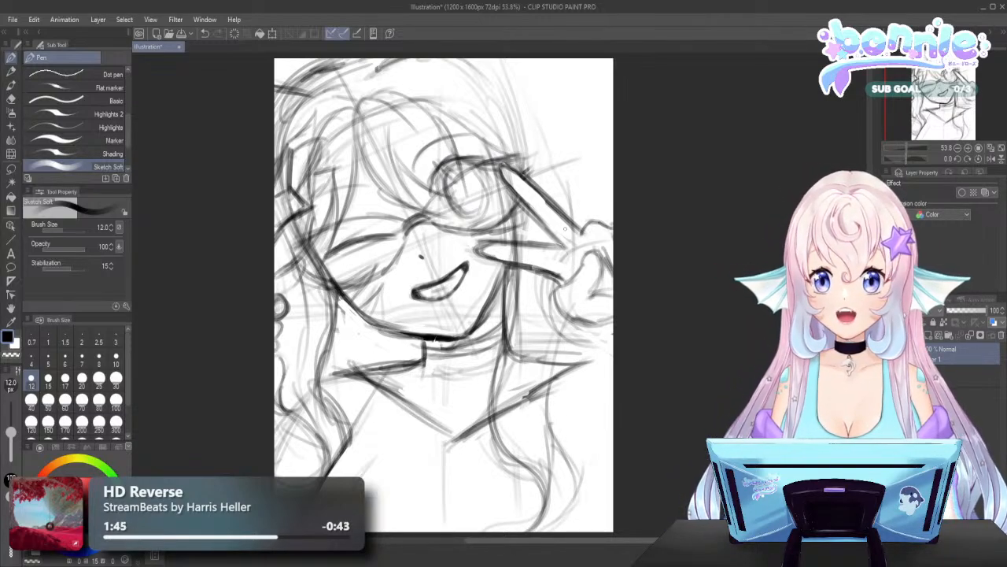
drag(560, 85, 519, 187)
drag(526, 77, 497, 113)
drag(567, 116, 527, 203)
drag(551, 79, 491, 163)
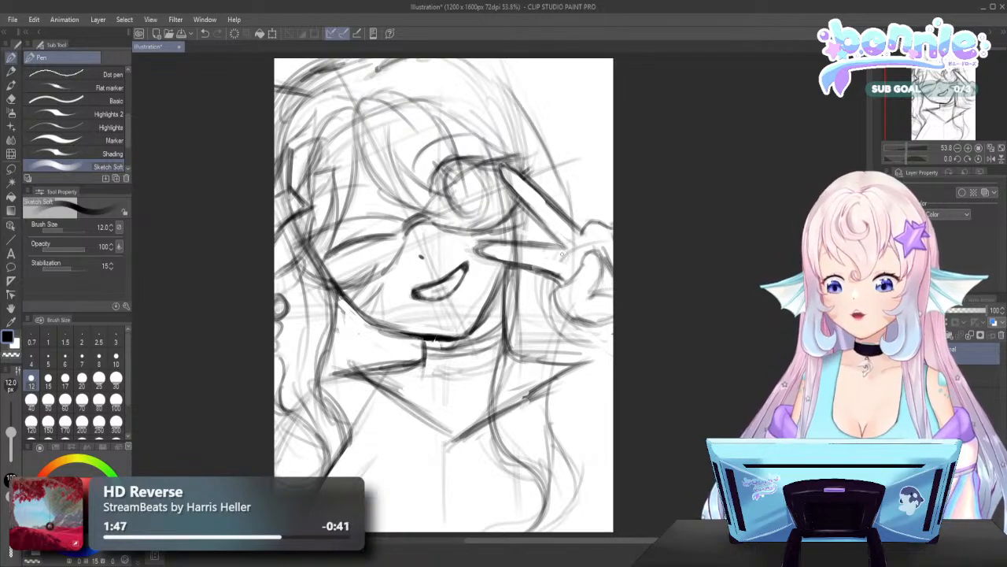
drag(540, 113, 524, 140)
drag(562, 162, 552, 201)
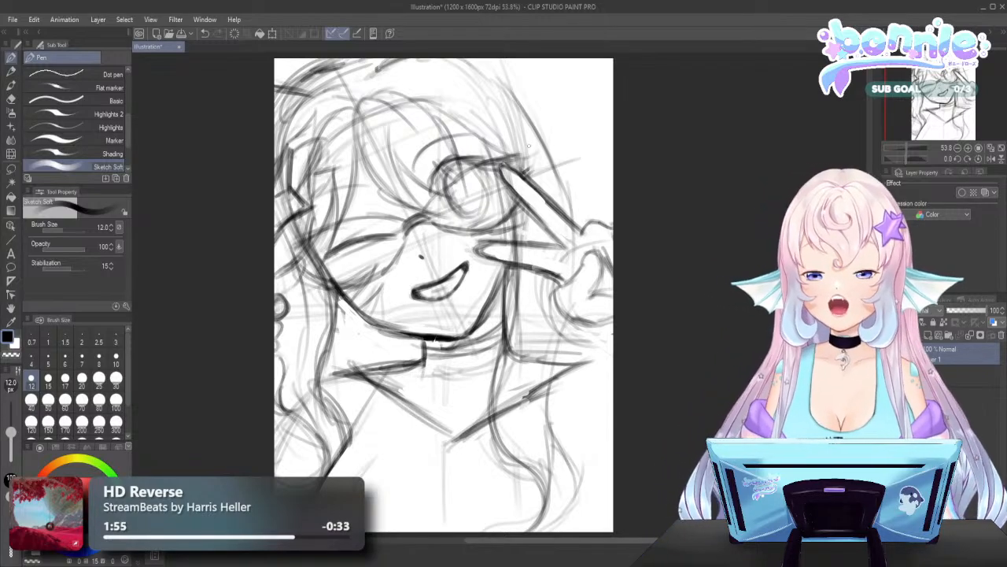
mouse_move(529, 147)
mouse_down()
mouse_move(507, 152)
mouse_move(547, 144)
mouse_up()
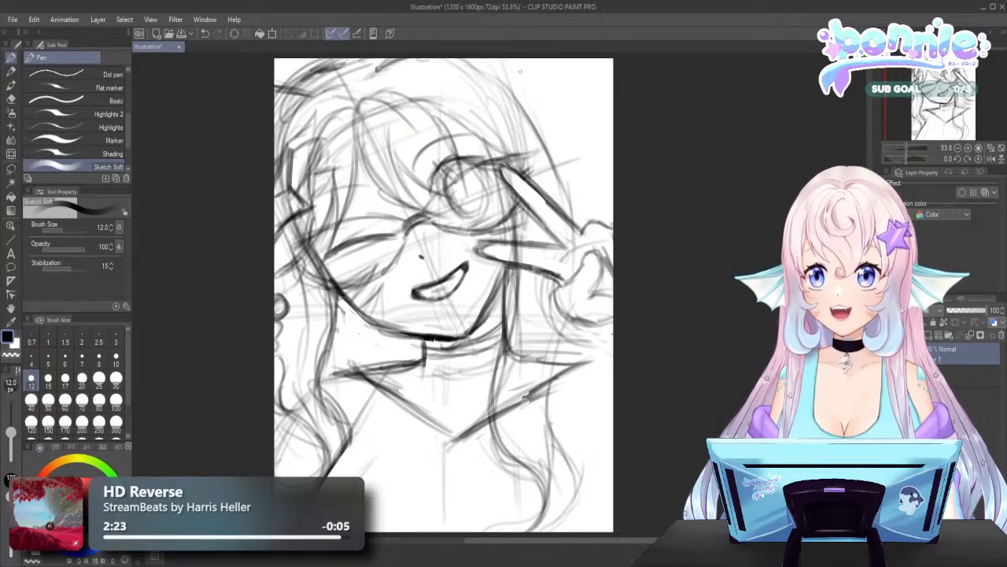
Add a wider outer hair contour above the V-sign hand and sketch loose curls and stray strands below the hand
drag(547, 93, 574, 197)
drag(568, 319, 570, 335)
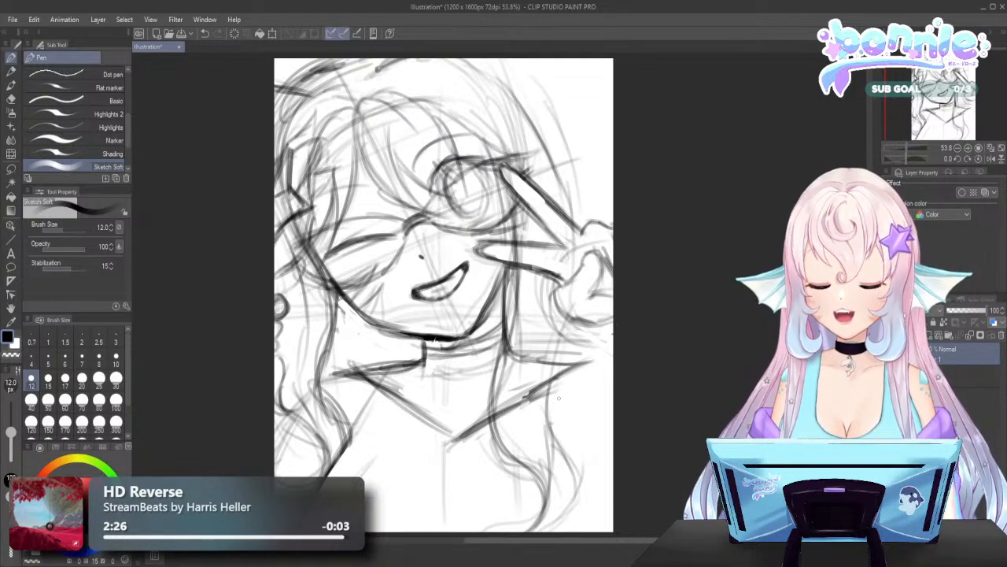
mouse_move(551, 403)
mouse_down()
mouse_move(592, 445)
mouse_move(580, 450)
mouse_move(594, 451)
mouse_move(584, 446)
mouse_up()
drag(579, 408, 593, 469)
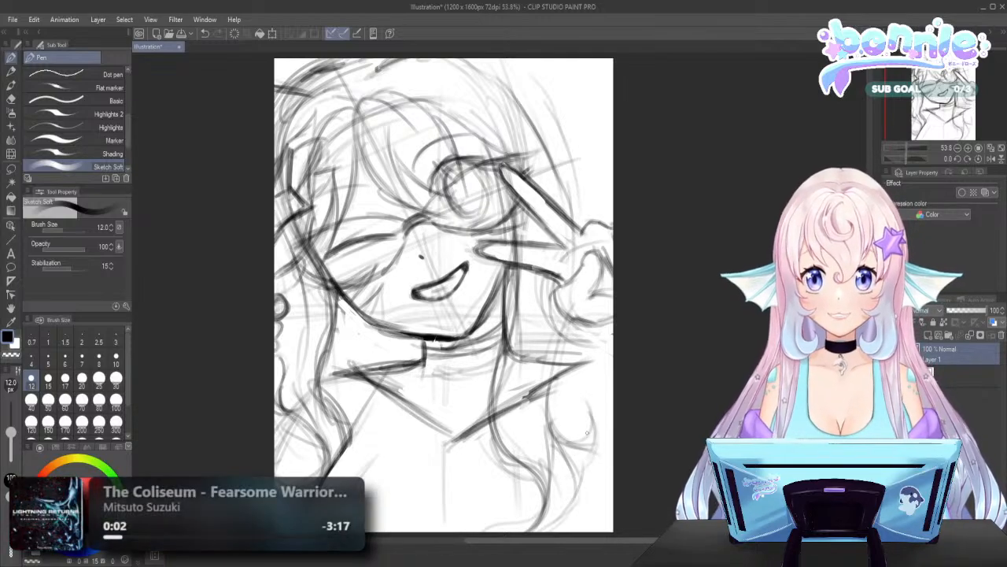
drag(565, 438, 601, 460)
drag(573, 324, 573, 352)
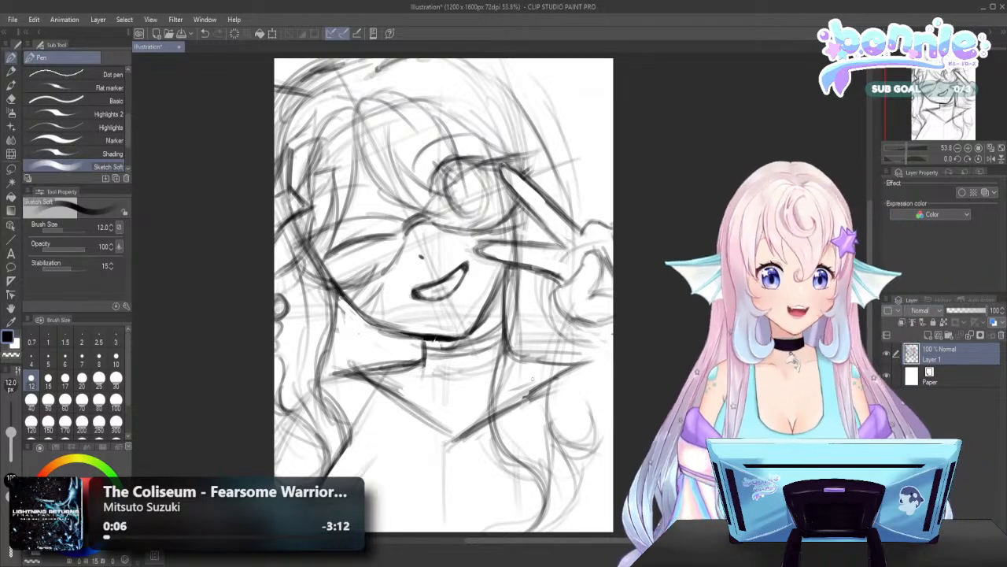
mouse_move(584, 460)
mouse_down()
mouse_move(575, 504)
mouse_move(539, 530)
mouse_up()
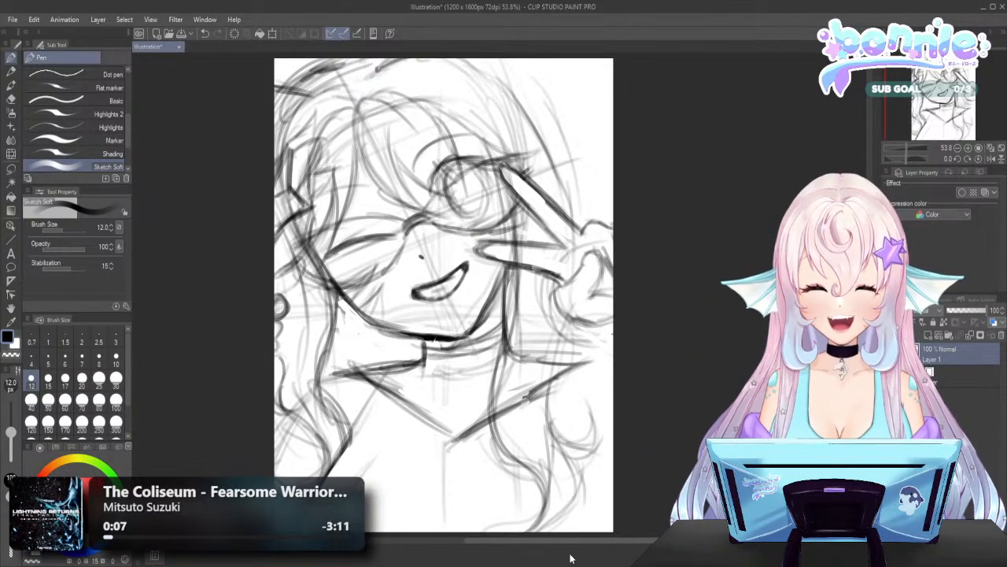
mouse_move(598, 512)
mouse_down()
mouse_move(587, 551)
mouse_move(592, 523)
mouse_up()
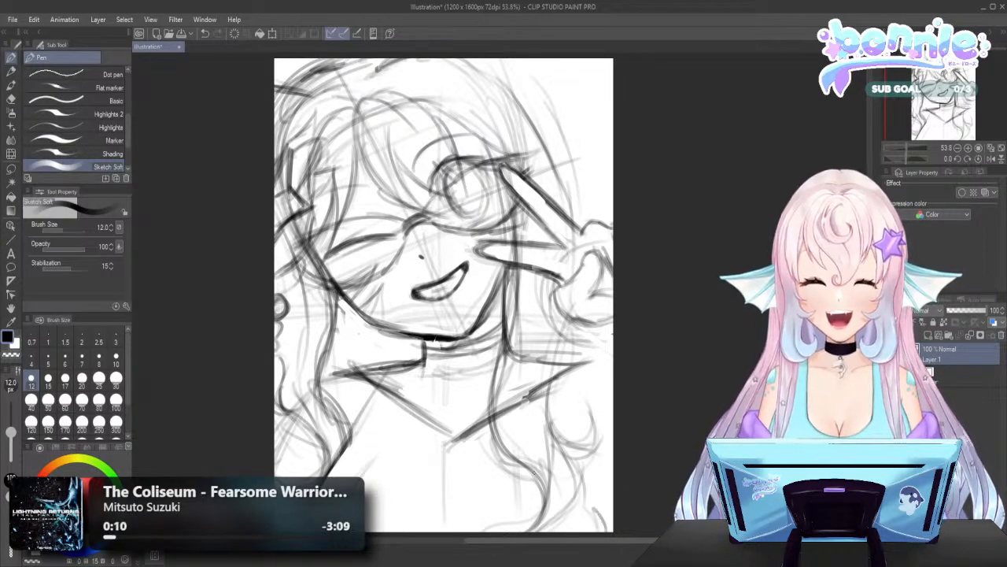
Add light loose strands to the long side lock above and below the V-sign hand, down to the canvas's lower edge
drag(541, 471, 518, 531)
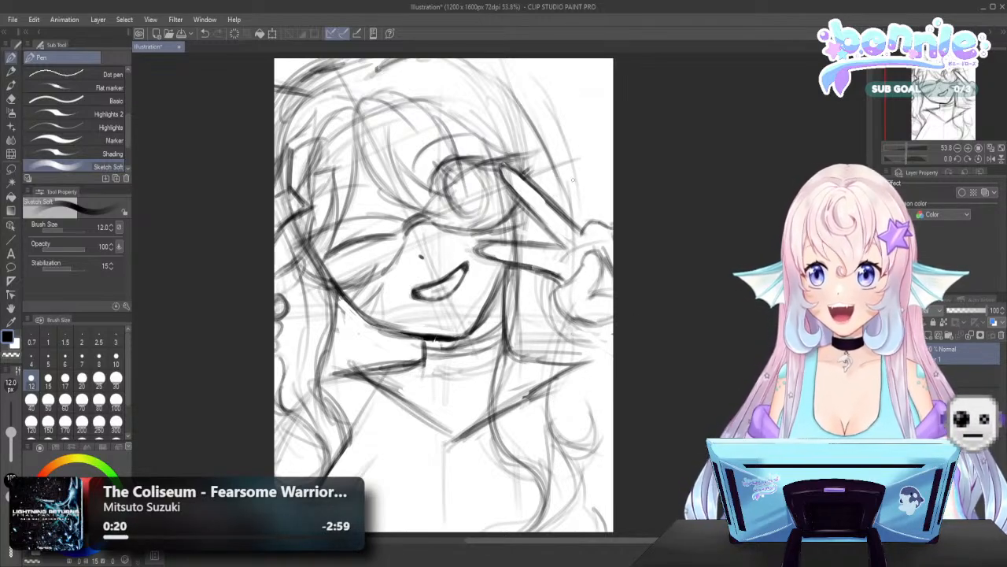
mouse_move(554, 140)
mouse_down()
mouse_move(582, 269)
mouse_move(551, 356)
mouse_up()
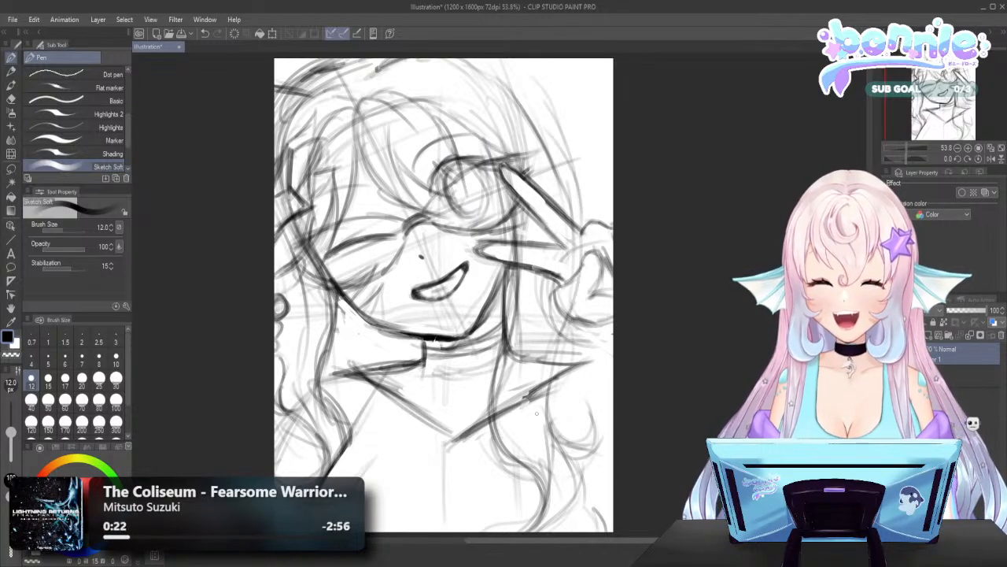
drag(543, 397, 584, 436)
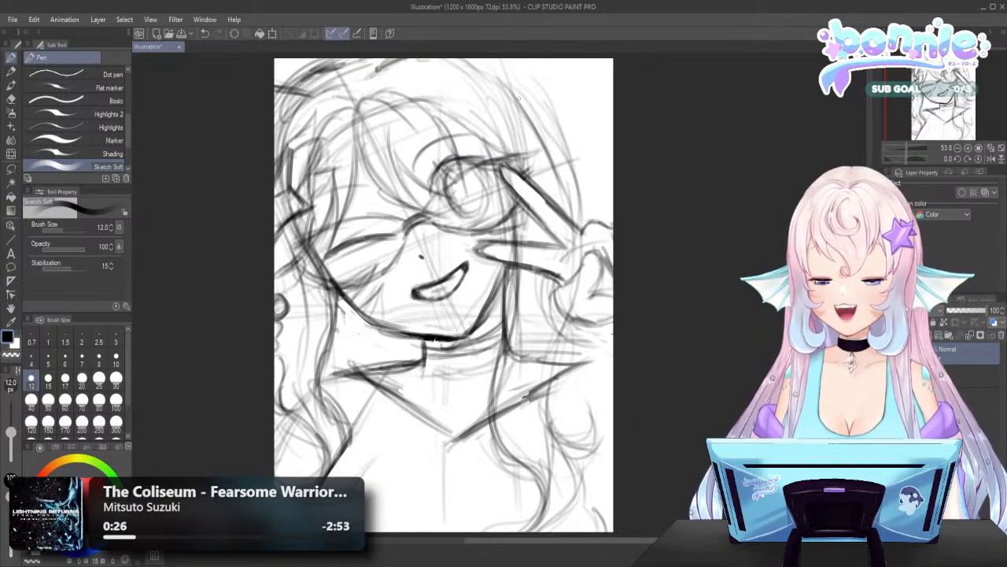
Sketch a fuller outer hair contour above the V-sign fingers and continue its strands behind the hand toward the shoulder
mouse_move(571, 103)
mouse_down()
mouse_move(551, 89)
mouse_move(595, 164)
mouse_move(594, 209)
mouse_move(589, 159)
mouse_up()
drag(508, 98, 555, 59)
drag(573, 119, 591, 179)
drag(563, 110, 589, 175)
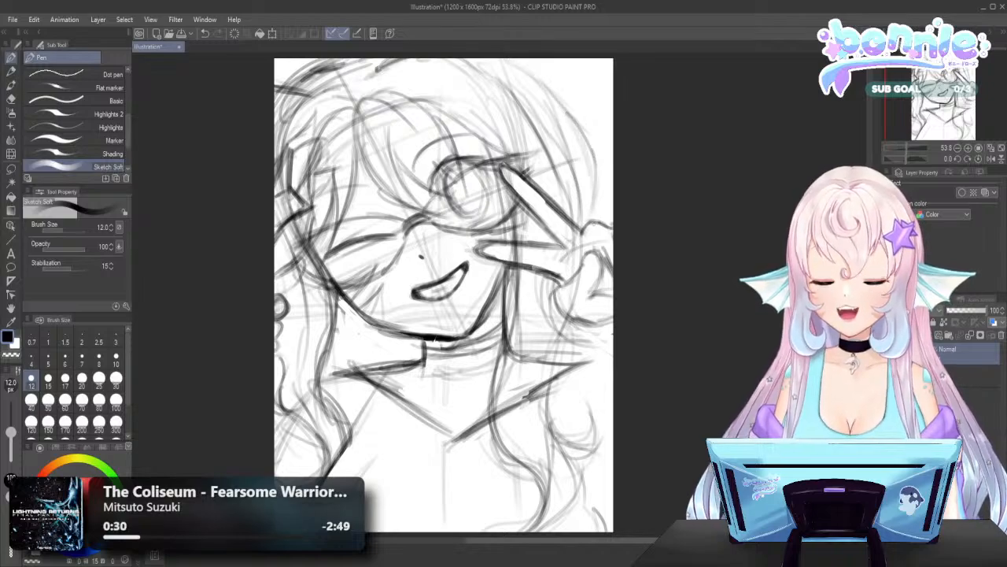
drag(576, 290, 587, 319)
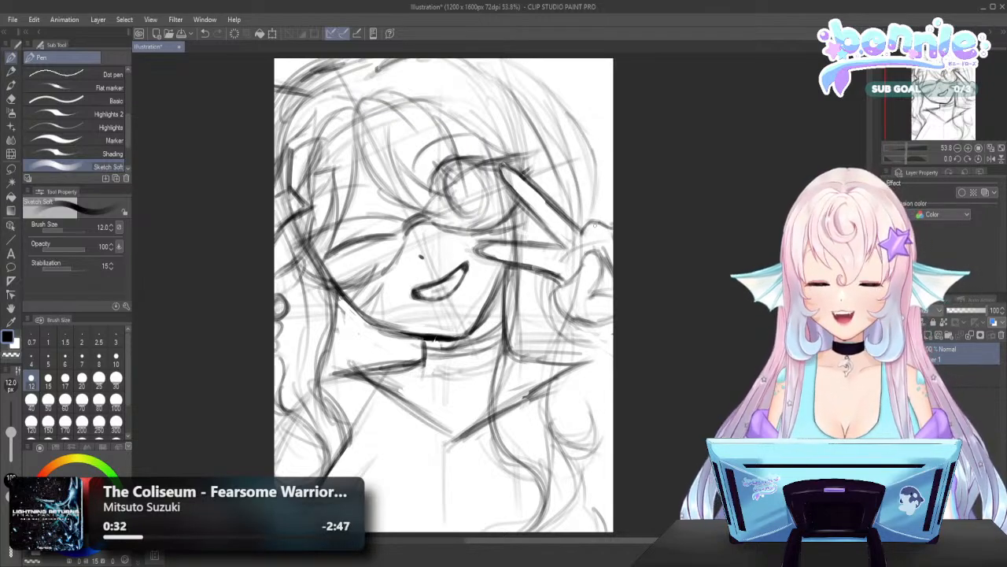
drag(579, 239, 576, 296)
drag(574, 298, 611, 359)
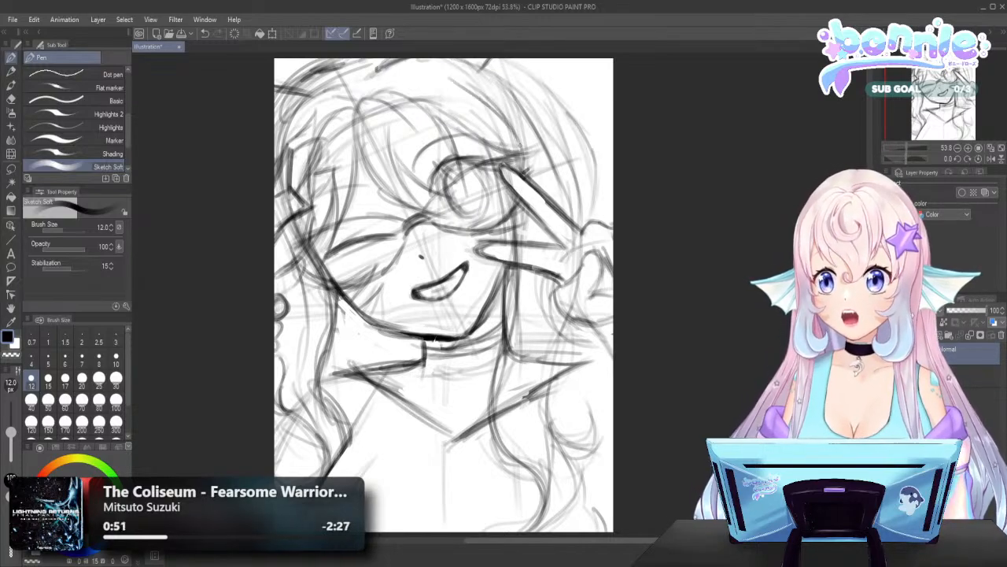
Sketch long curved hair strands sweeping from the crown down to the raised V-sign finger
mouse_move(371, 80)
mouse_down()
mouse_move(414, 70)
mouse_move(455, 81)
mouse_move(520, 143)
mouse_move(444, 69)
mouse_move(511, 80)
mouse_move(558, 171)
mouse_up()
drag(513, 94, 565, 173)
drag(535, 126, 573, 202)
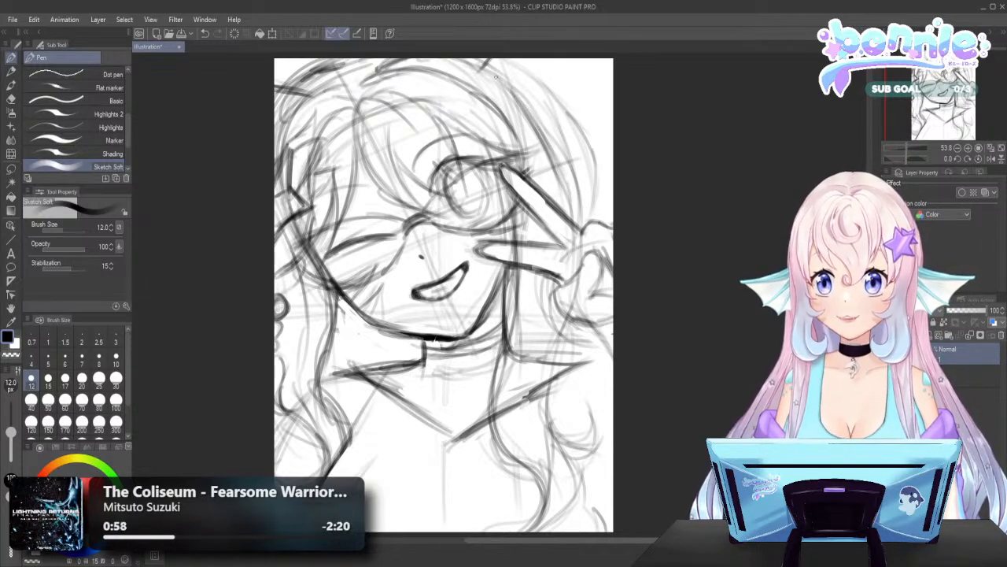
mouse_move(475, 58)
mouse_down()
mouse_move(554, 126)
mouse_move(586, 203)
mouse_up()
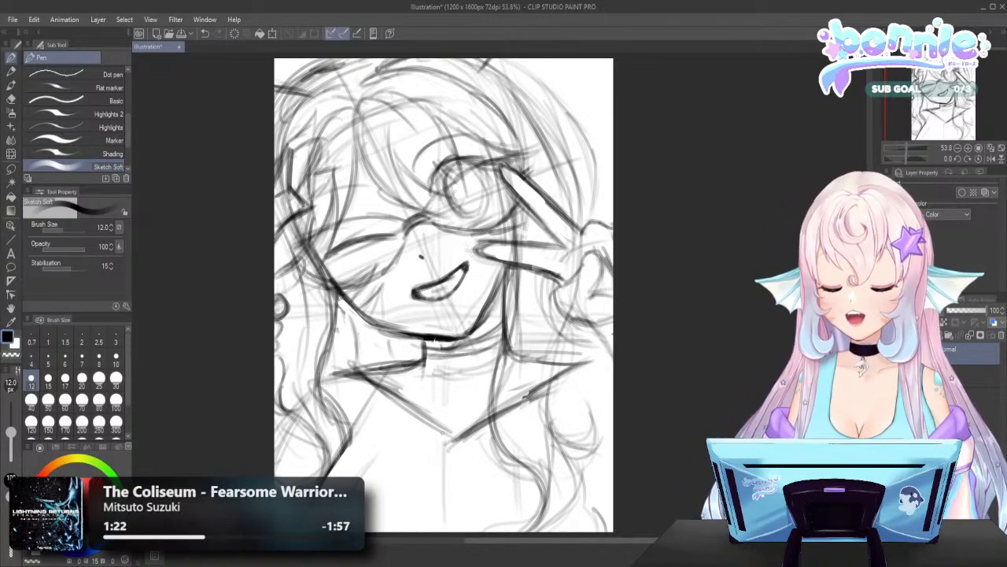
Sketch a second edge parallel to both sides of the V-shaped collar, plus shoulder lines beneath the V-sign hand
mouse_move(463, 438)
mouse_down()
mouse_move(416, 430)
mouse_move(323, 388)
mouse_move(368, 376)
mouse_move(324, 373)
mouse_move(314, 354)
mouse_move(396, 335)
mouse_up()
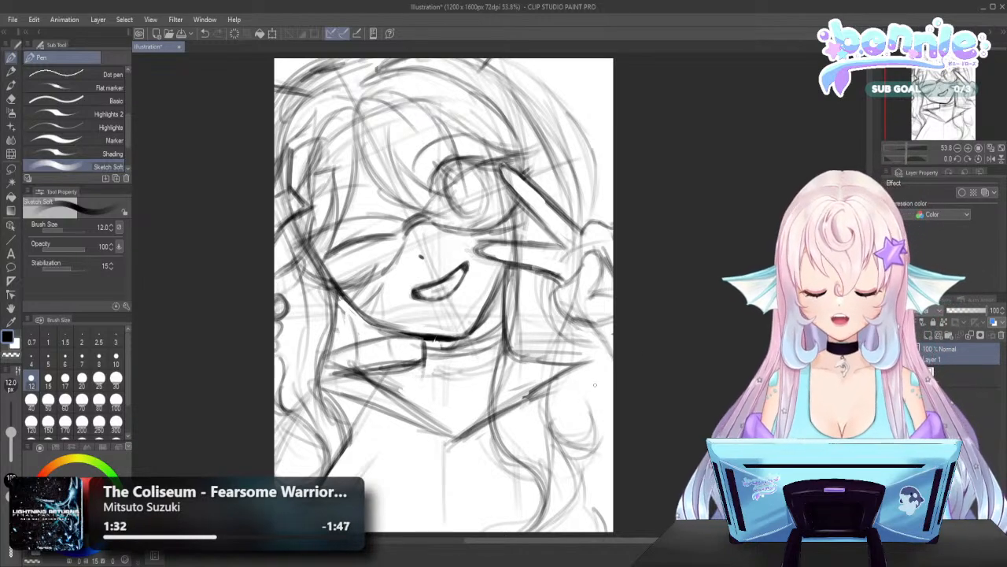
drag(382, 440, 560, 392)
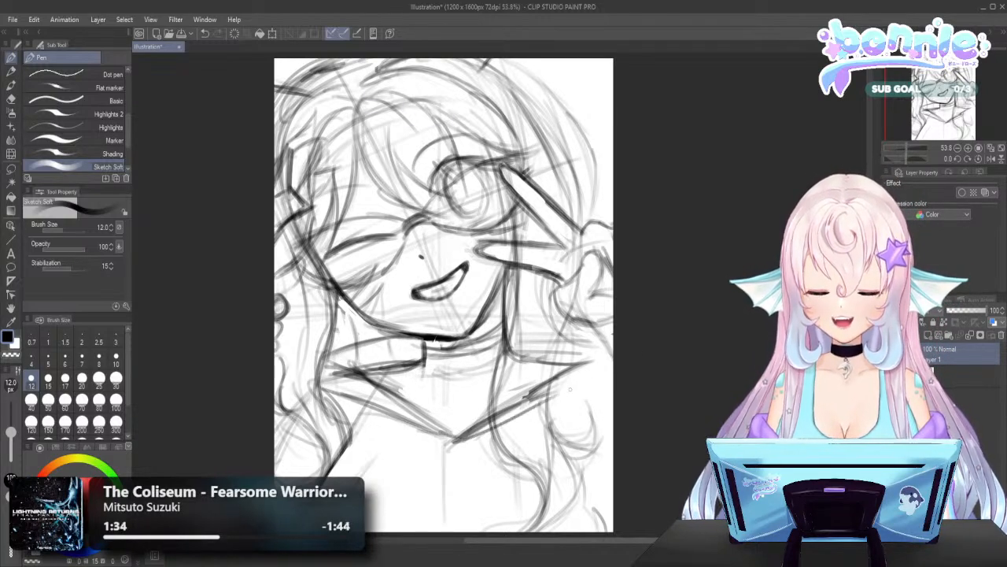
drag(477, 441, 603, 371)
drag(527, 409, 612, 379)
mouse_move(556, 395)
mouse_down()
mouse_move(613, 376)
mouse_move(601, 360)
mouse_move(619, 319)
mouse_up()
drag(585, 326, 618, 316)
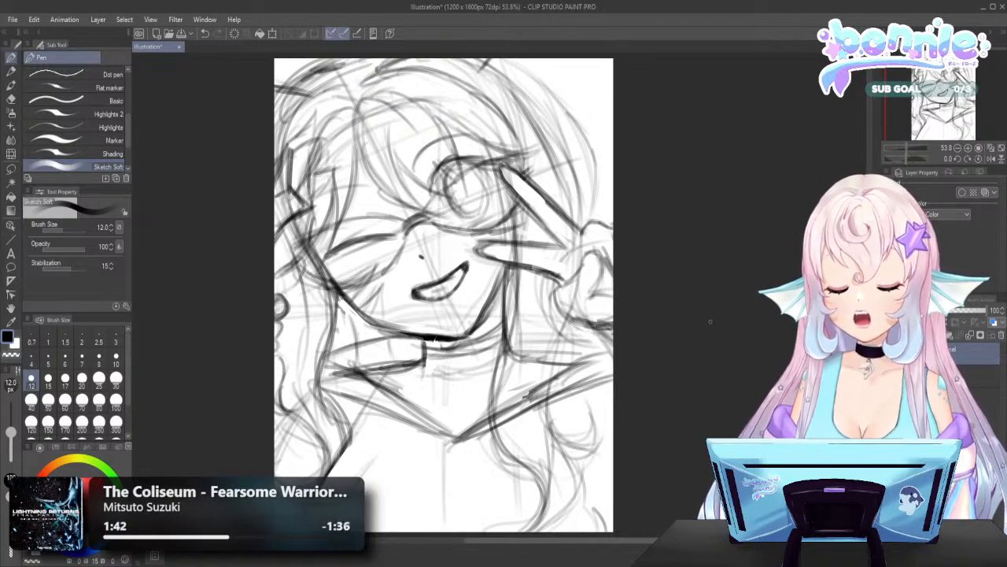
drag(545, 393, 577, 367)
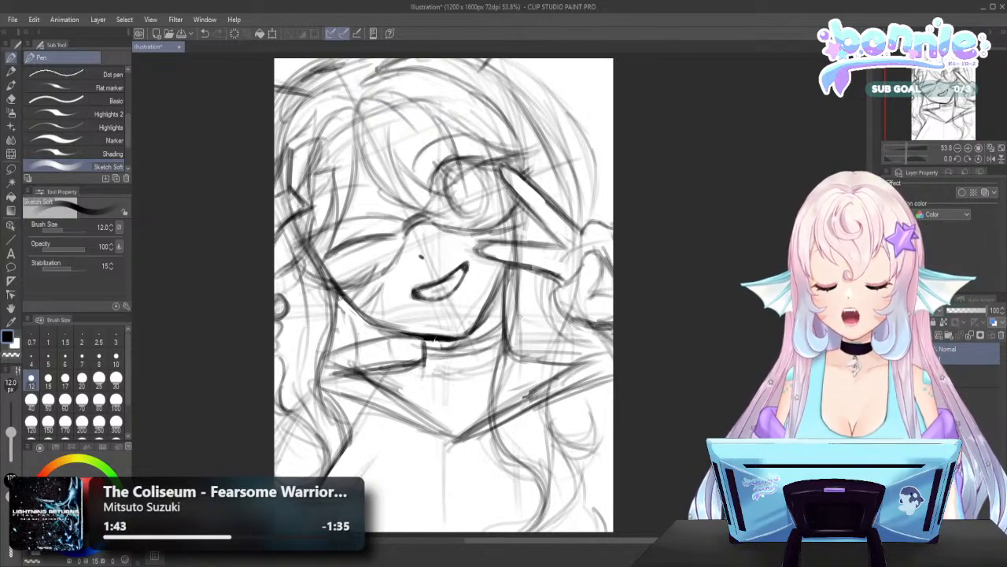
drag(513, 337, 605, 328)
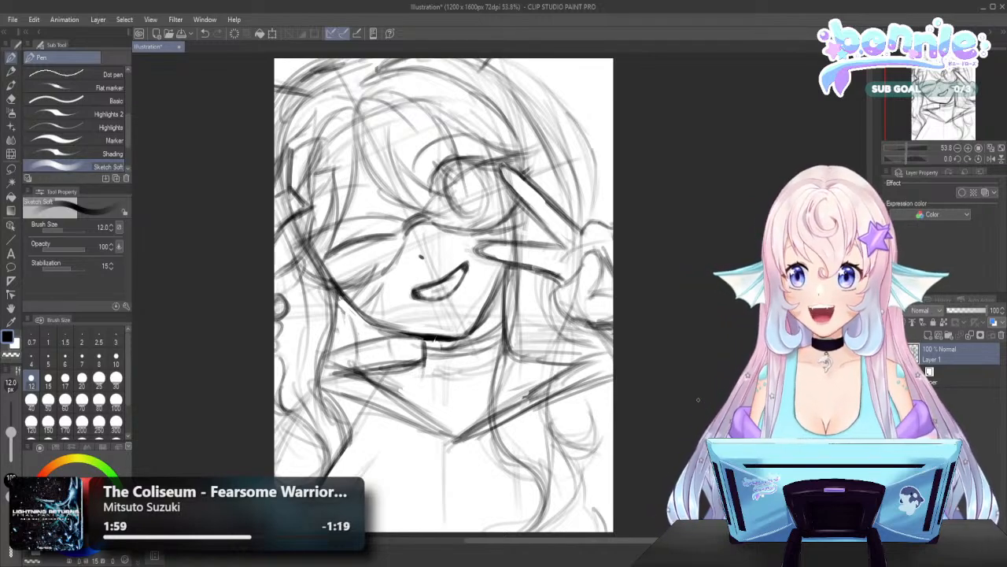
Sketch two curved garment edges spreading from the collar's point to the lower canvas edge, with light folds beside them
drag(422, 519, 452, 527)
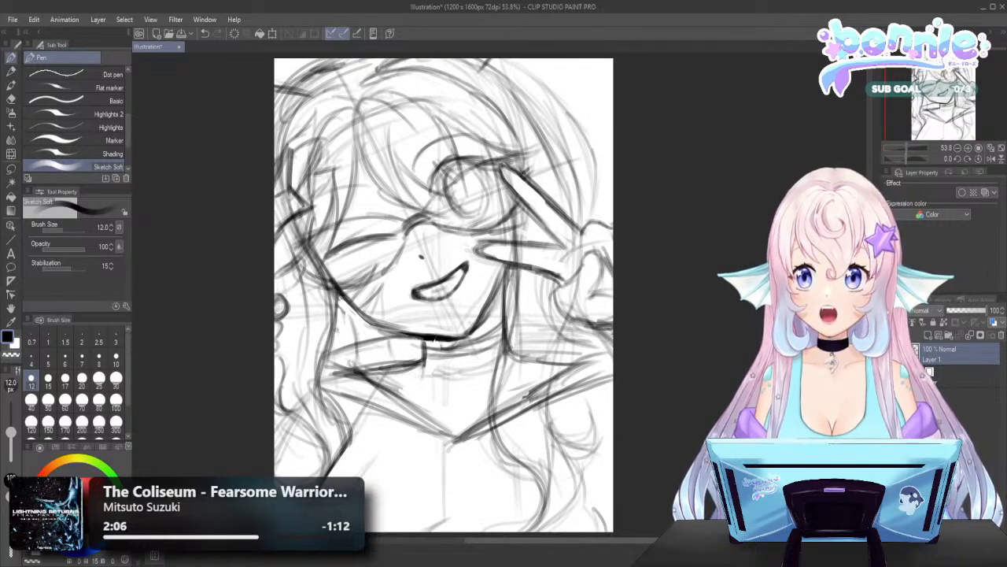
mouse_move(448, 453)
mouse_down()
mouse_move(410, 523)
mouse_move(437, 486)
mouse_move(379, 528)
mouse_up()
drag(450, 479, 417, 520)
mouse_move(460, 455)
mouse_down()
mouse_move(470, 493)
mouse_move(457, 475)
mouse_move(489, 527)
mouse_up()
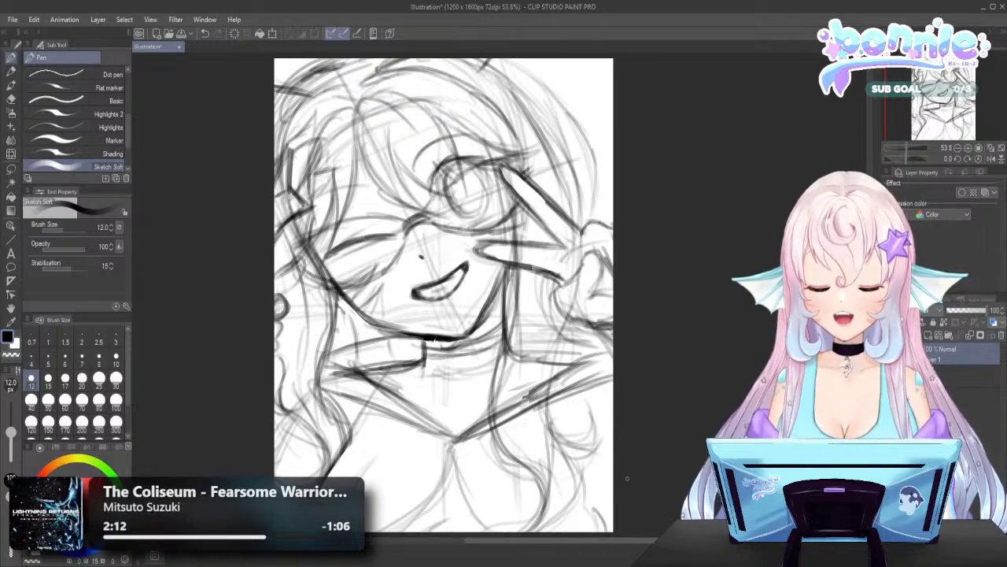
drag(613, 430, 587, 475)
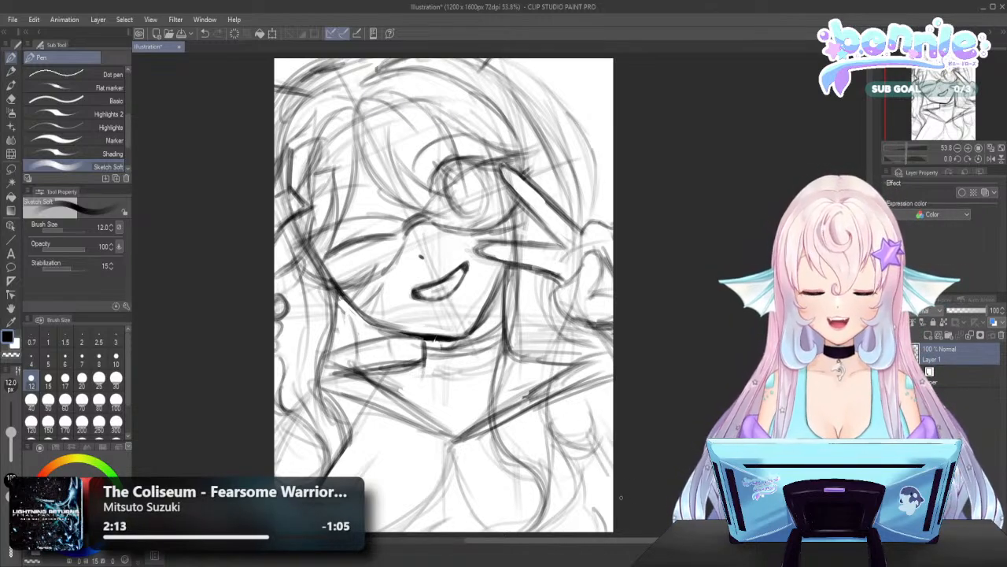
drag(456, 456, 493, 530)
drag(496, 469, 451, 531)
drag(462, 461, 395, 530)
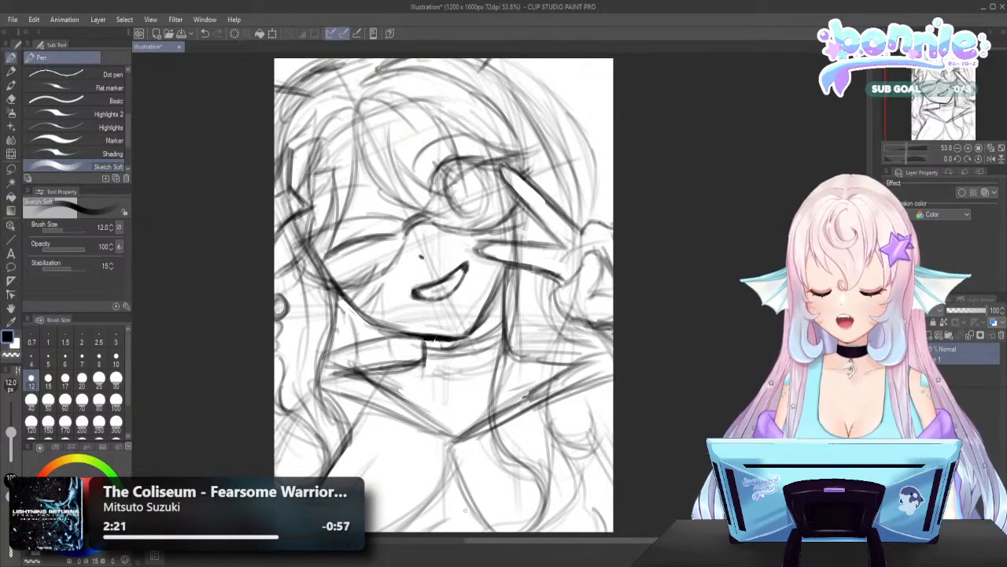
mouse_move(450, 447)
mouse_down()
mouse_move(401, 516)
mouse_move(477, 511)
mouse_up()
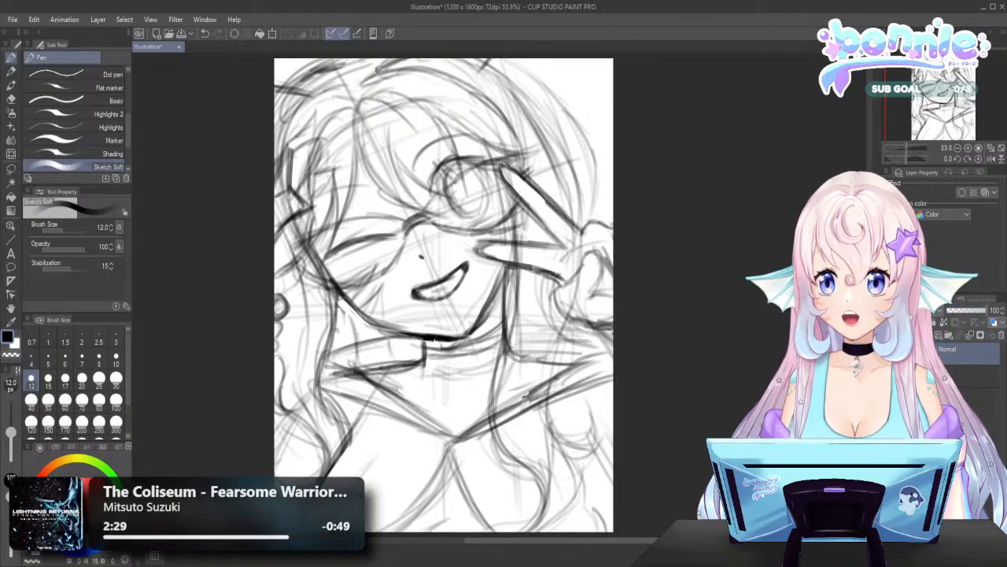
Darken the outer hair curve above the V-sign fingers and fill it with inner strands
mouse_move(507, 62)
mouse_down()
mouse_move(574, 116)
mouse_move(592, 192)
mouse_up()
drag(574, 95, 528, 197)
drag(574, 153, 578, 214)
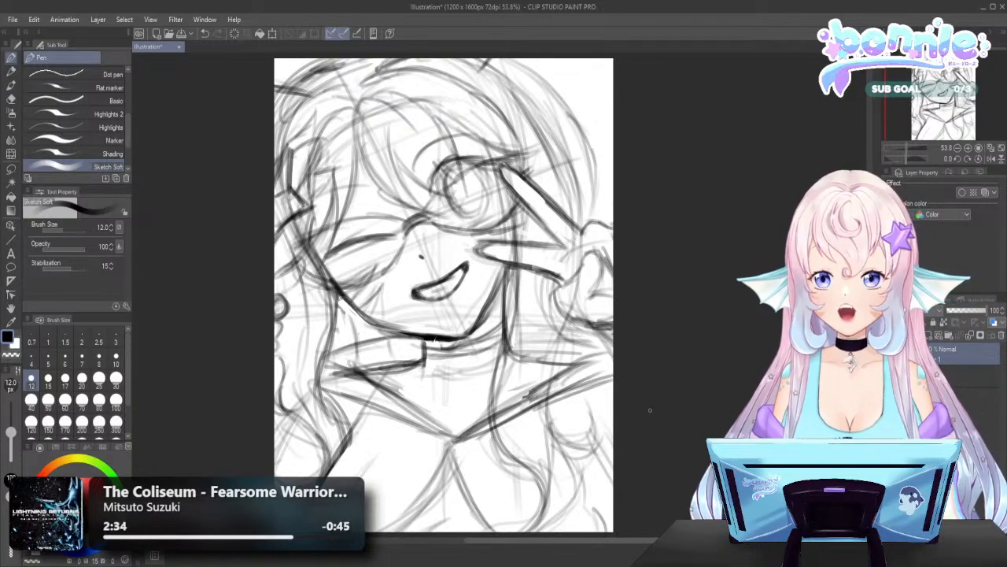
Refine the winking eye's curved lash line and sketch iris details and short outer-corner lines on the open eye
drag(326, 272, 365, 236)
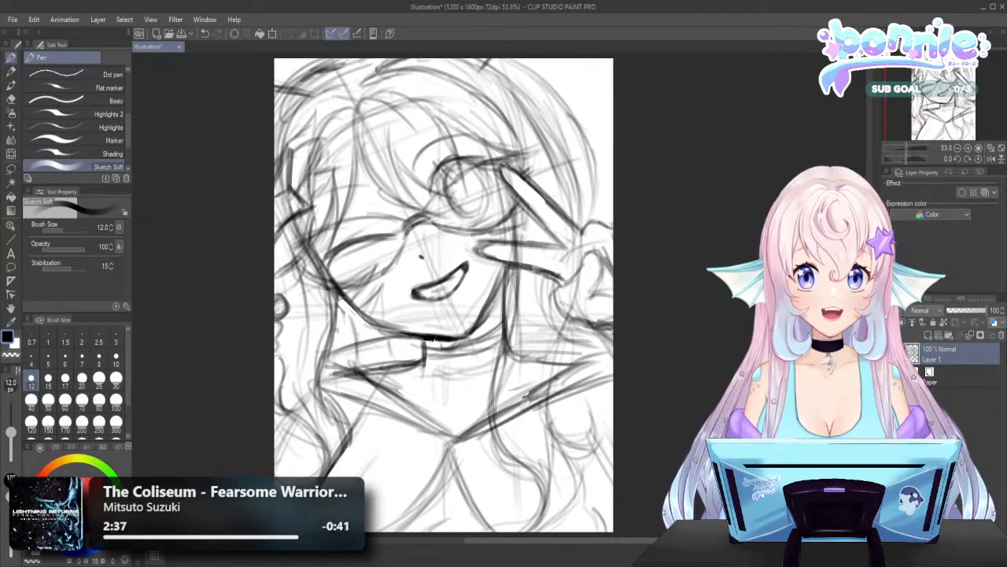
drag(326, 273, 377, 224)
mouse_move(429, 171)
mouse_down()
mouse_move(453, 147)
mouse_move(446, 194)
mouse_move(473, 196)
mouse_move(465, 178)
mouse_move(475, 213)
mouse_move(493, 217)
mouse_up()
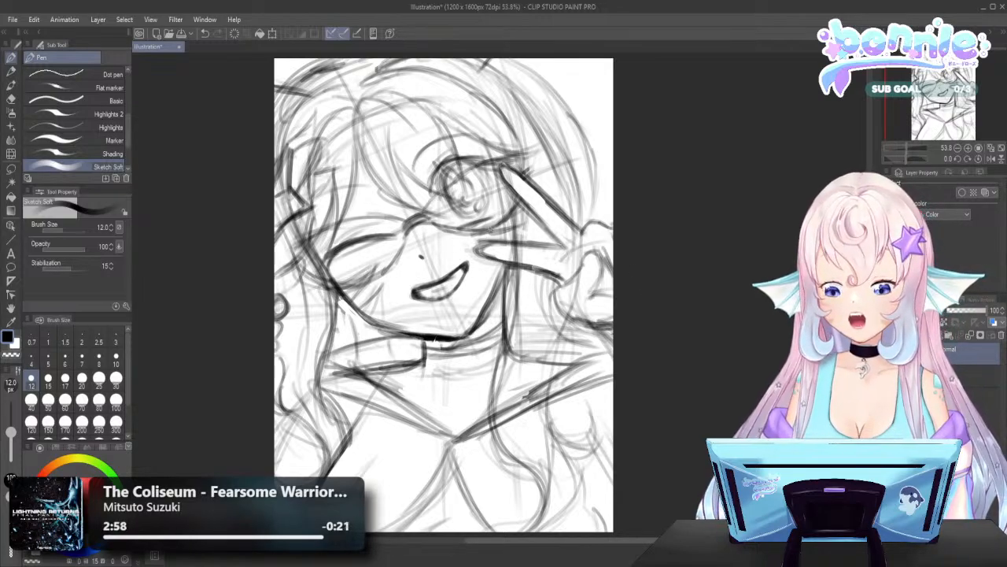
drag(488, 230, 498, 214)
drag(494, 228, 502, 209)
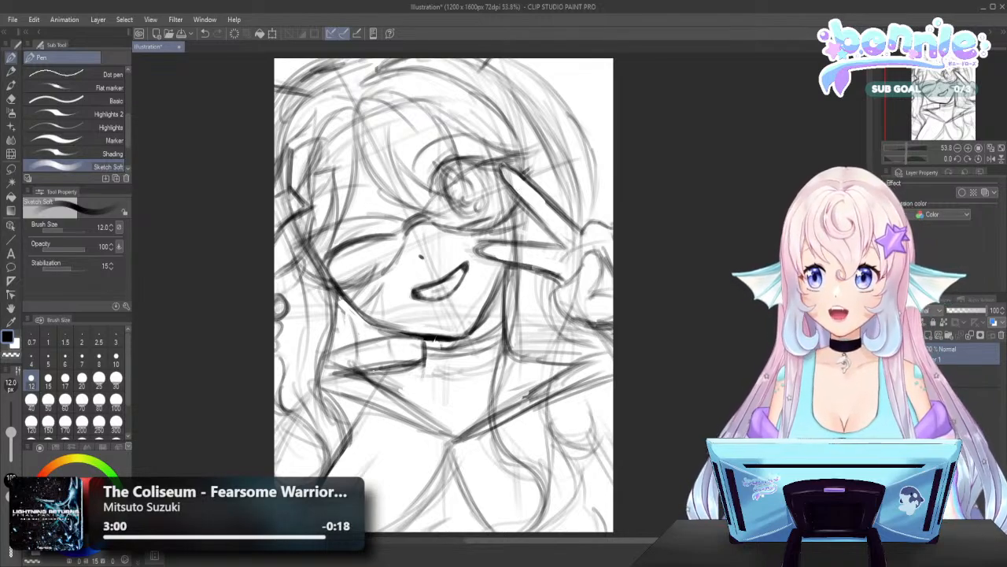
Extend the short neck line through the collar and darken the wavy side lock with curls below the V-sign hand
mouse_move(425, 389)
mouse_down()
mouse_move(419, 357)
mouse_move(422, 366)
mouse_up()
drag(425, 378, 423, 354)
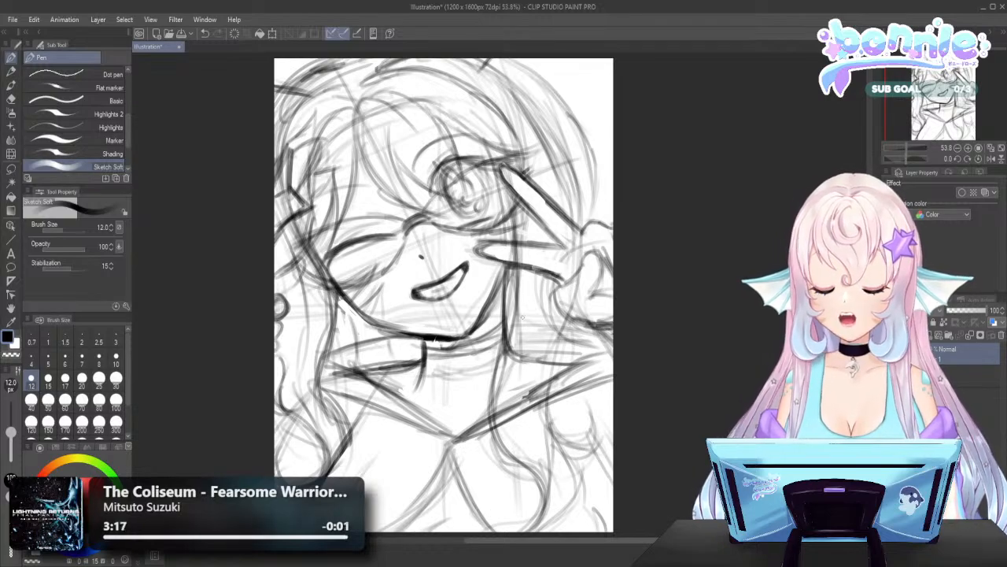
mouse_move(520, 261)
mouse_down()
mouse_move(500, 440)
mouse_move(539, 496)
mouse_move(535, 532)
mouse_move(546, 414)
mouse_up()
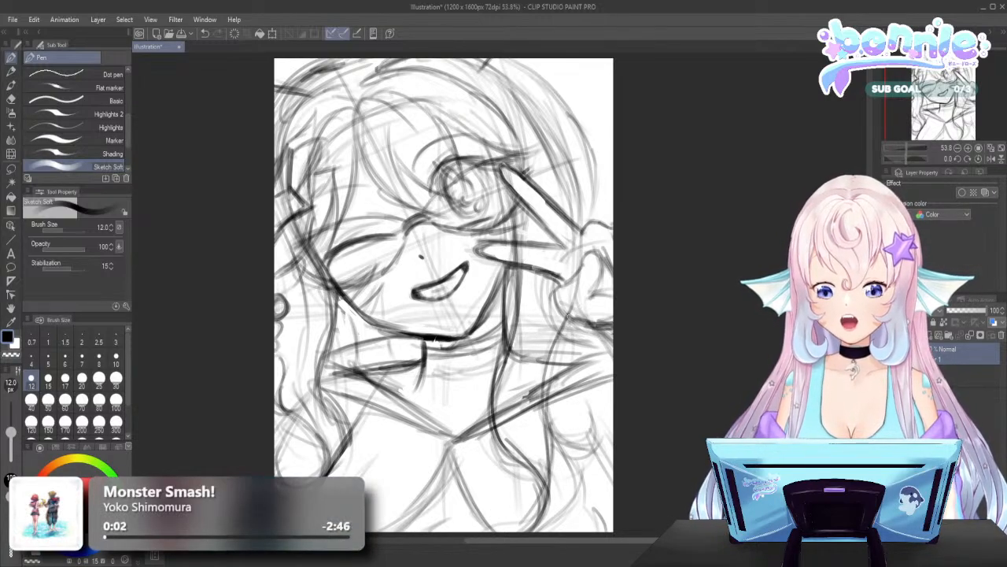
mouse_move(554, 334)
mouse_down()
mouse_move(550, 431)
mouse_move(573, 516)
mouse_move(550, 532)
mouse_move(596, 501)
mouse_move(584, 499)
mouse_up()
mouse_move(587, 398)
mouse_down()
mouse_move(549, 440)
mouse_move(559, 438)
mouse_move(581, 467)
mouse_move(589, 427)
mouse_up()
Strengthen the outer hair contour beside the raised fingers with dark strands curving in behind the V-sign hand
drag(568, 109, 538, 186)
drag(505, 83, 564, 193)
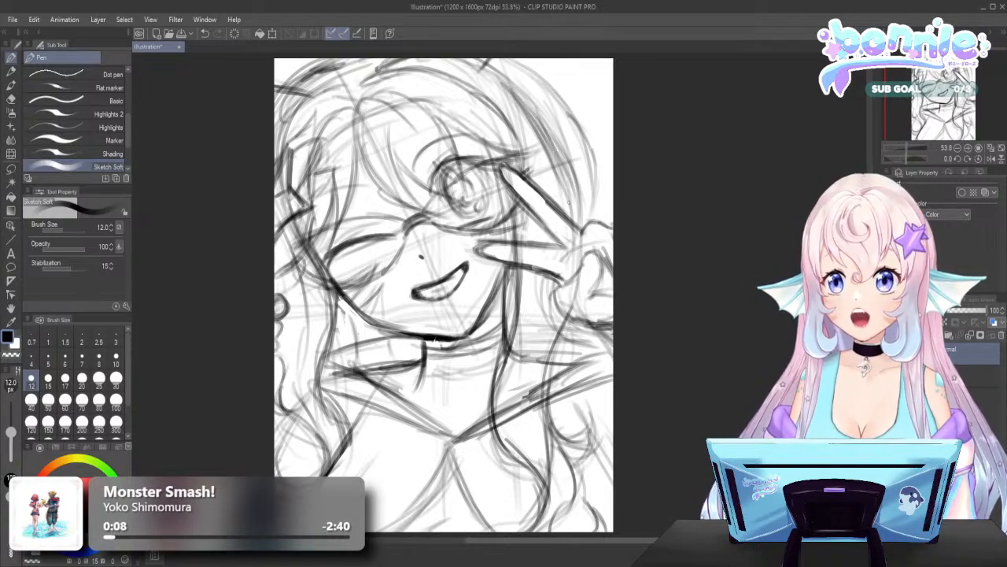
drag(583, 72, 538, 186)
drag(592, 136, 581, 233)
drag(588, 101, 560, 192)
drag(584, 77, 541, 178)
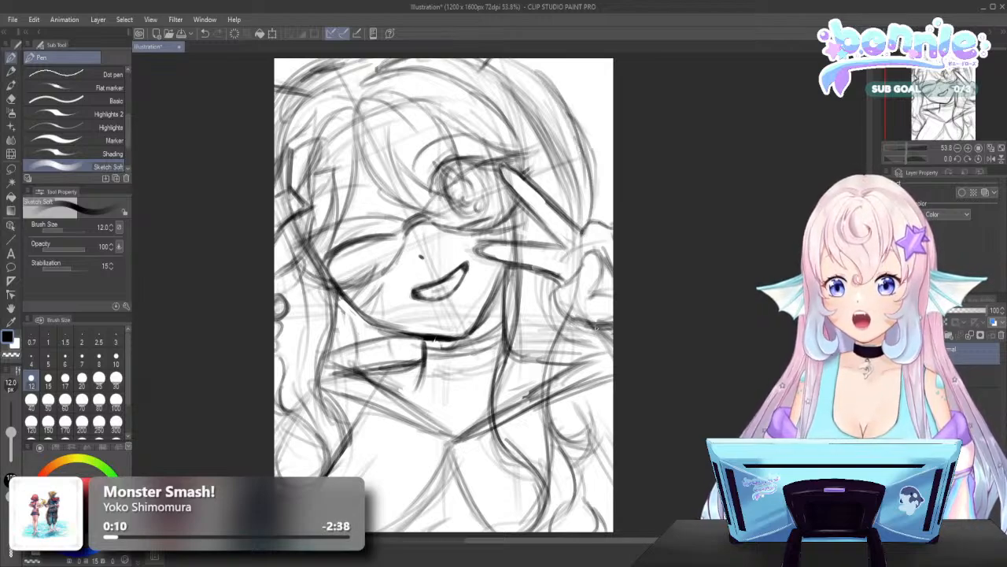
Add short shading lines under the V-sign hand and draw an oval brooch with a highlight at the collar's point
drag(582, 360, 555, 362)
drag(612, 327, 561, 336)
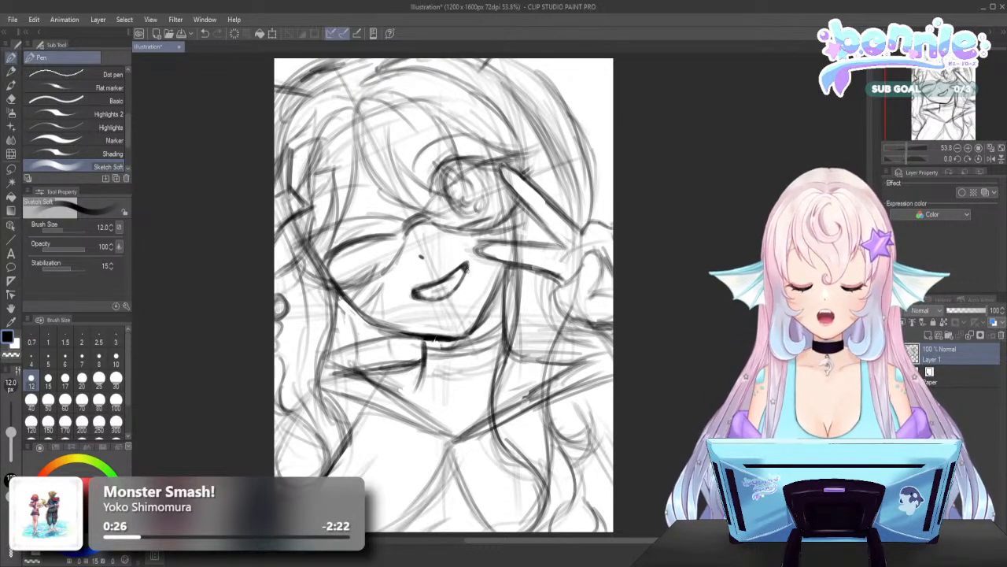
mouse_move(463, 437)
mouse_down()
mouse_move(440, 464)
mouse_move(452, 476)
mouse_move(466, 440)
mouse_move(445, 462)
mouse_move(452, 472)
mouse_move(456, 442)
mouse_move(448, 460)
mouse_move(461, 470)
mouse_move(447, 475)
mouse_move(462, 445)
mouse_move(465, 472)
mouse_move(445, 441)
mouse_move(441, 472)
mouse_move(458, 477)
mouse_move(464, 465)
mouse_move(452, 430)
mouse_move(458, 483)
mouse_move(468, 449)
mouse_move(448, 480)
mouse_up()
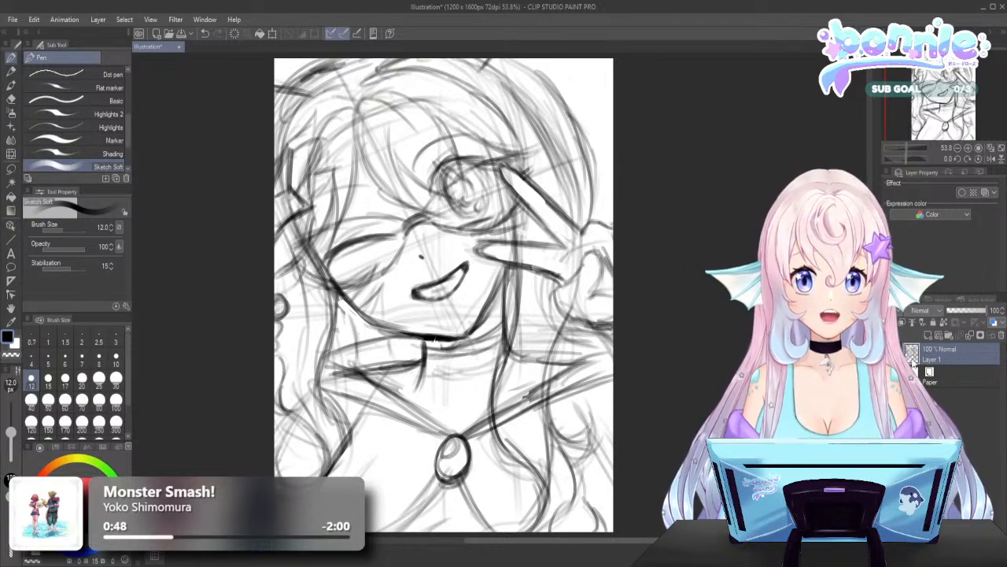
Add a new raster layer above the sketch and choose the ROCHU GPEN brush for line art
click(927, 336)
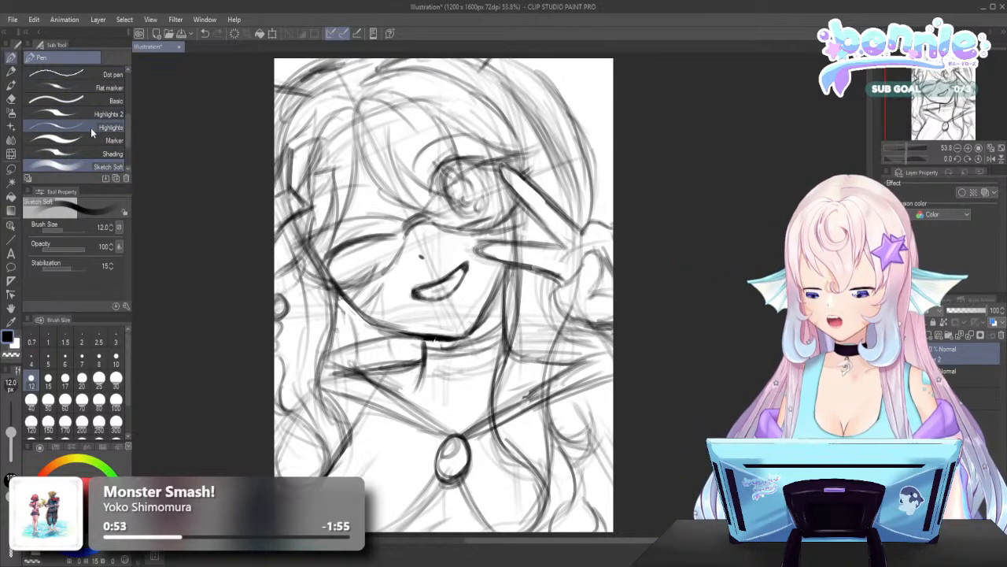
scroll(90, 128, down, 1)
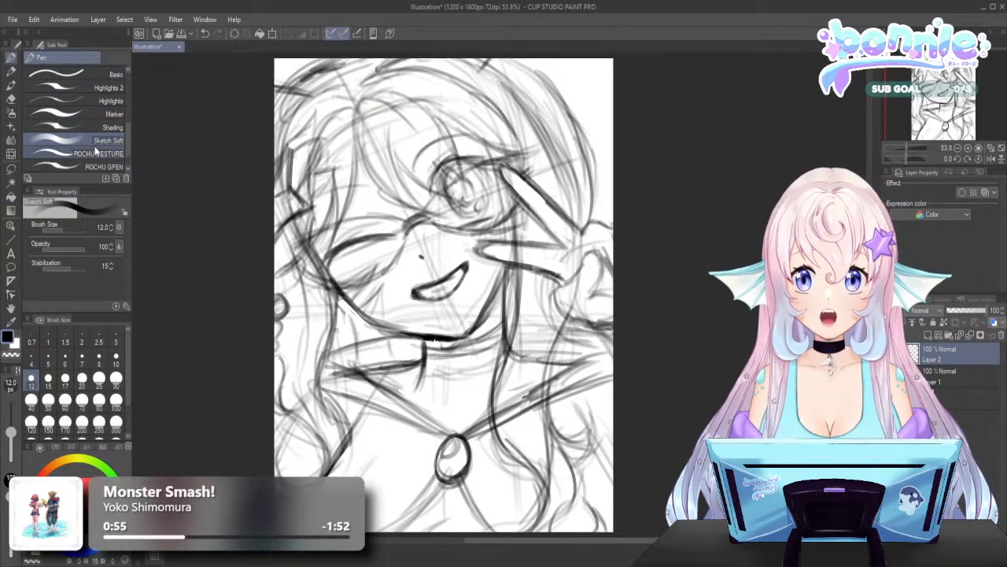
scroll(95, 150, down, 1)
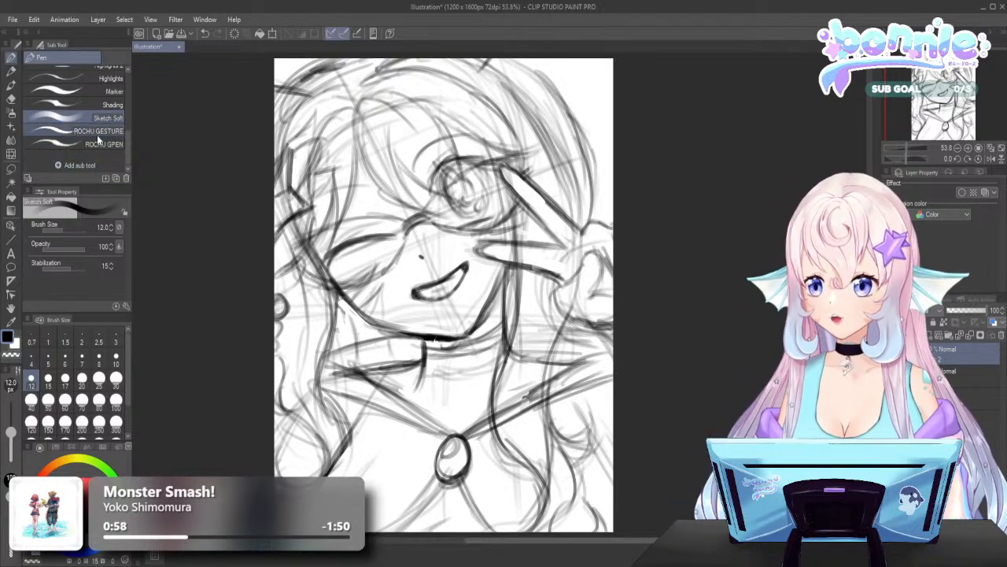
click(99, 144)
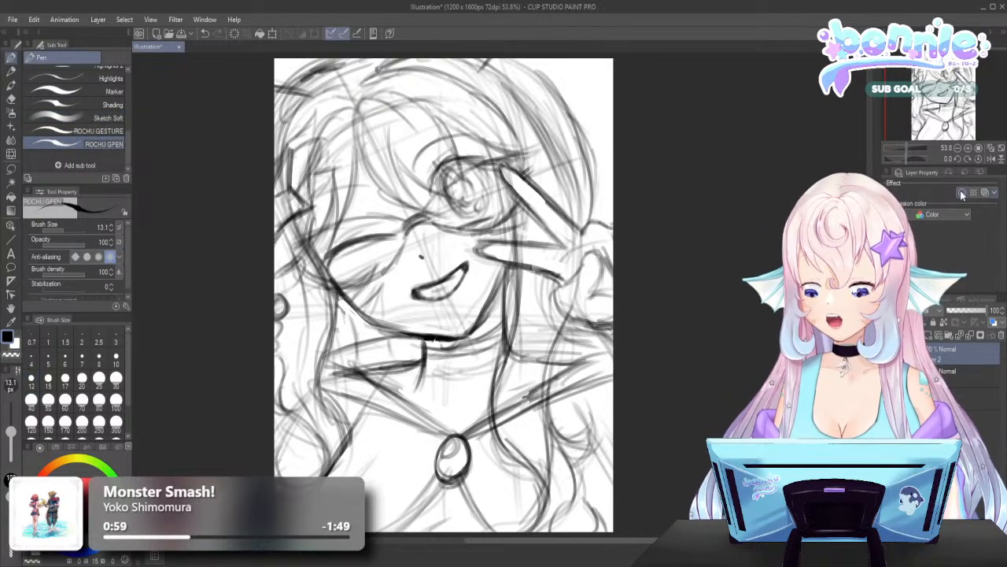
Lower the opacity of the sketch on Layer 1 to roughly half, and make Layer 2 the active layer
click(968, 371)
click(971, 311)
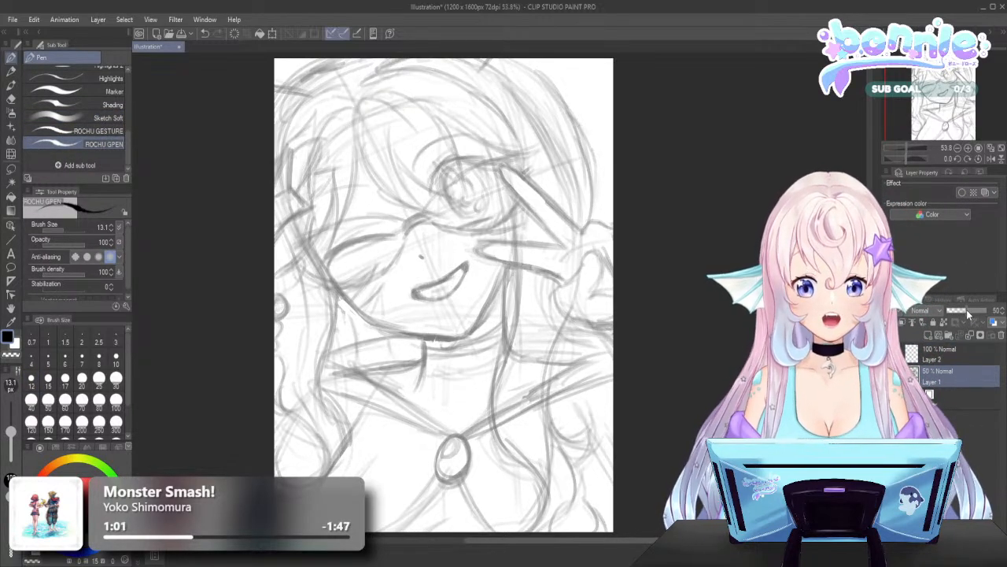
click(969, 314)
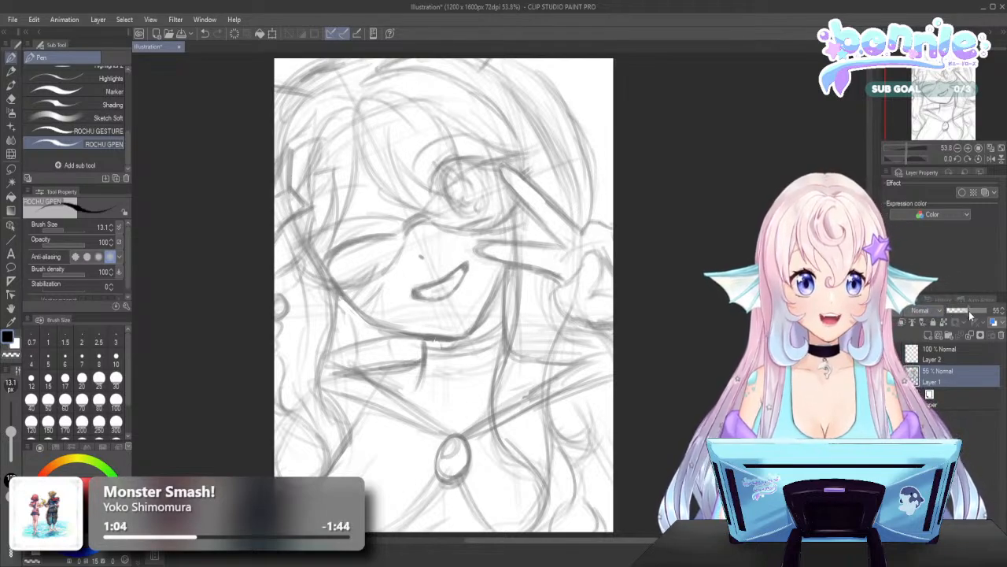
click(964, 311)
click(954, 355)
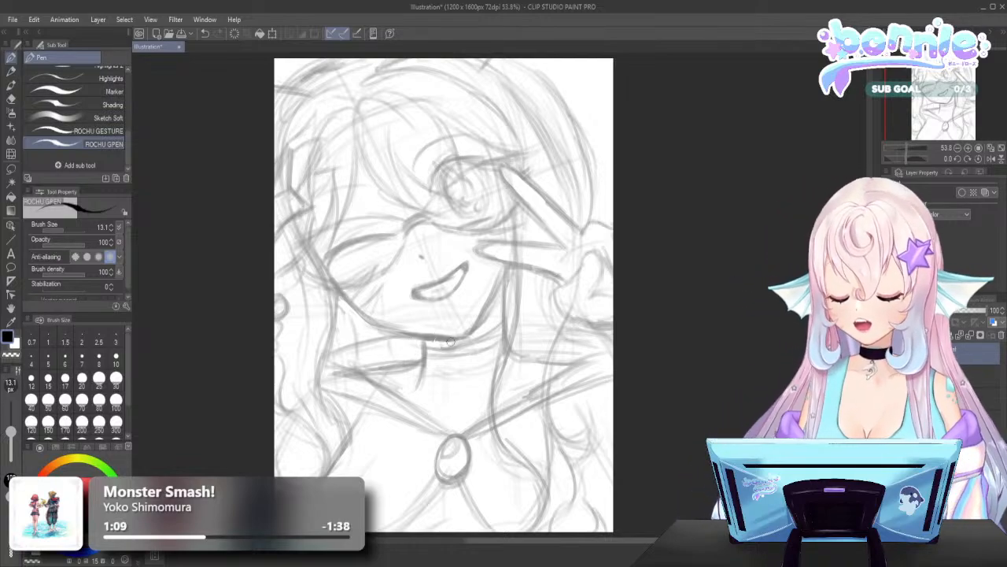
Try the line-art pen at sizes 10, 12 and 15 on the canvas, removing the test strokes and keeping size 15
click(116, 356)
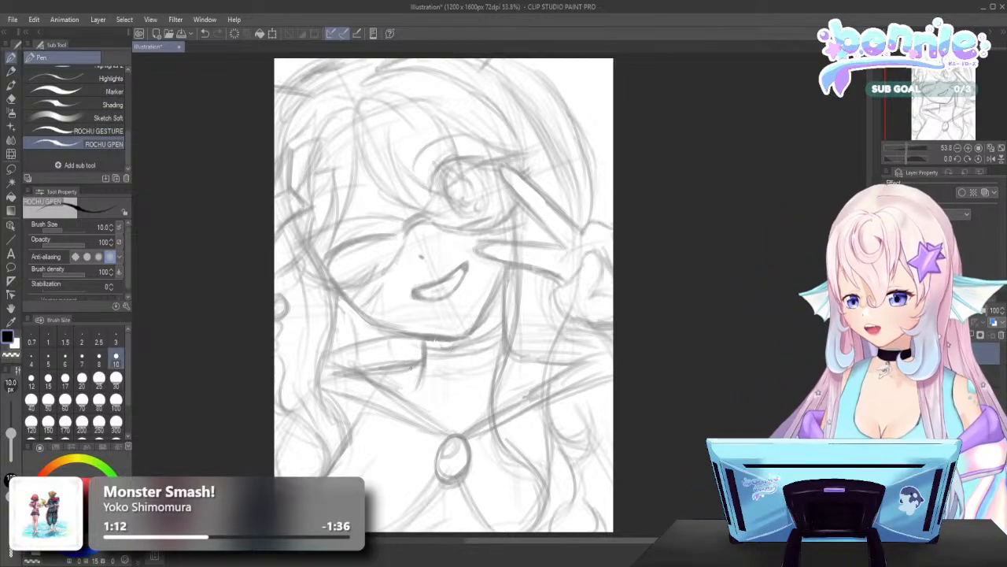
drag(425, 344, 497, 433)
key(ctrl+z)
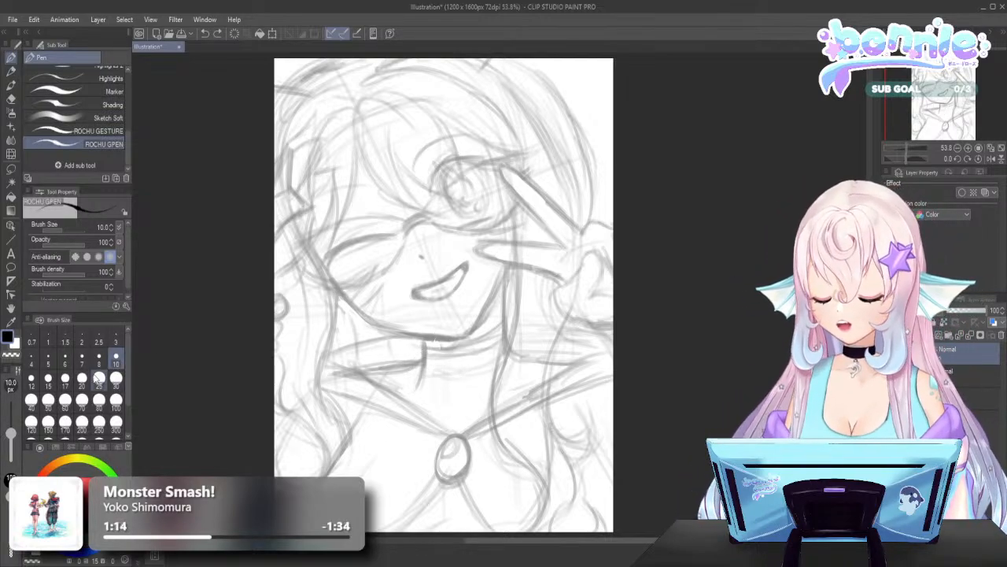
click(30, 380)
drag(447, 358, 511, 408)
key(ctrl+z)
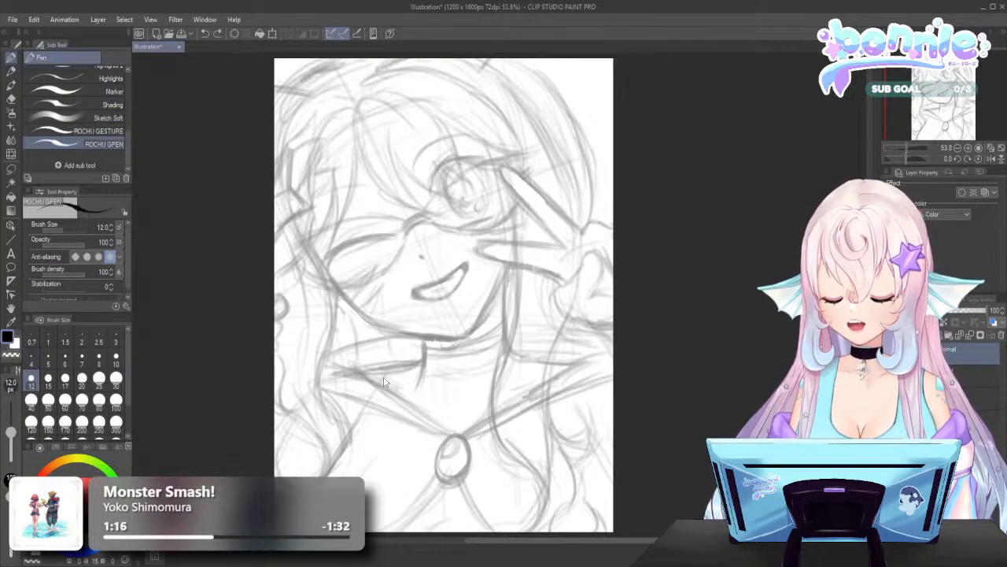
click(48, 380)
mouse_move(444, 374)
mouse_down()
mouse_move(454, 406)
mouse_move(519, 398)
mouse_up()
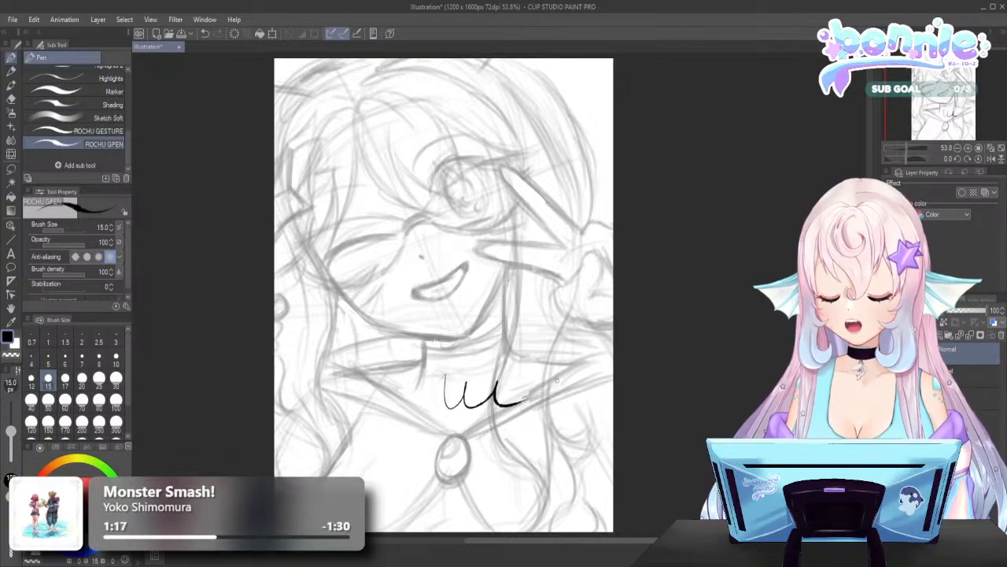
key(ctrl+z)
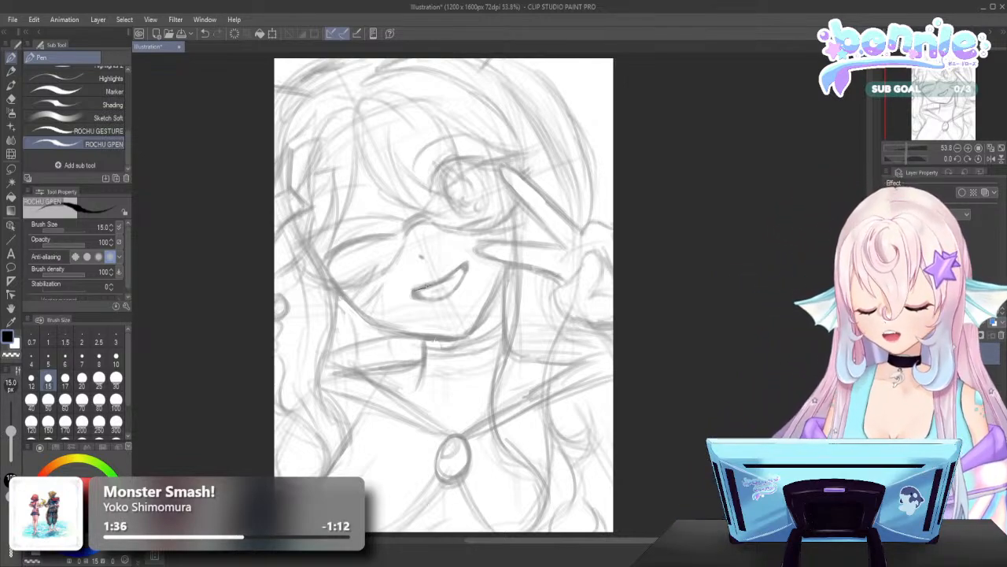
Ink the open smiling mouth with thickened, filled corners, and add a small mark for the nose
drag(420, 289, 464, 264)
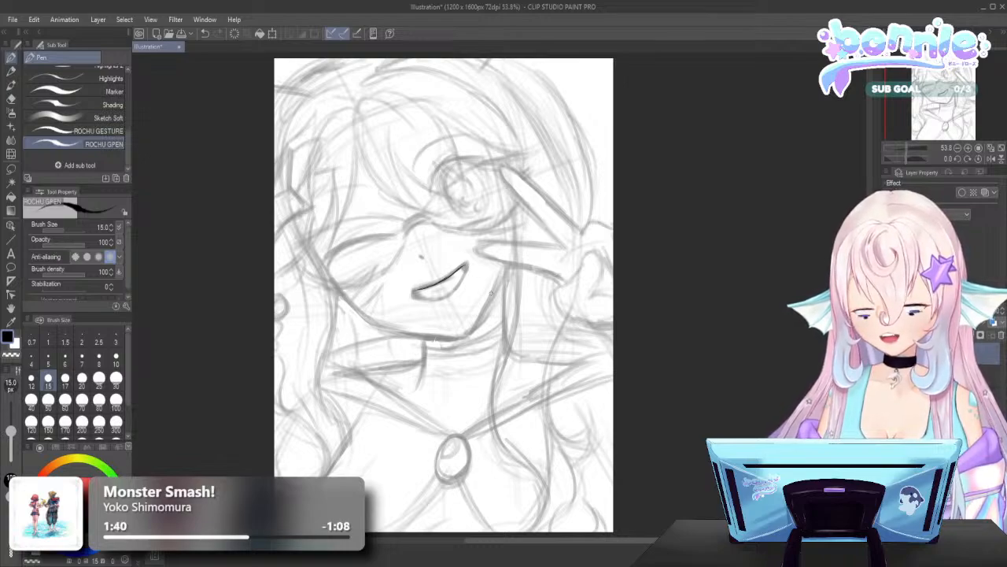
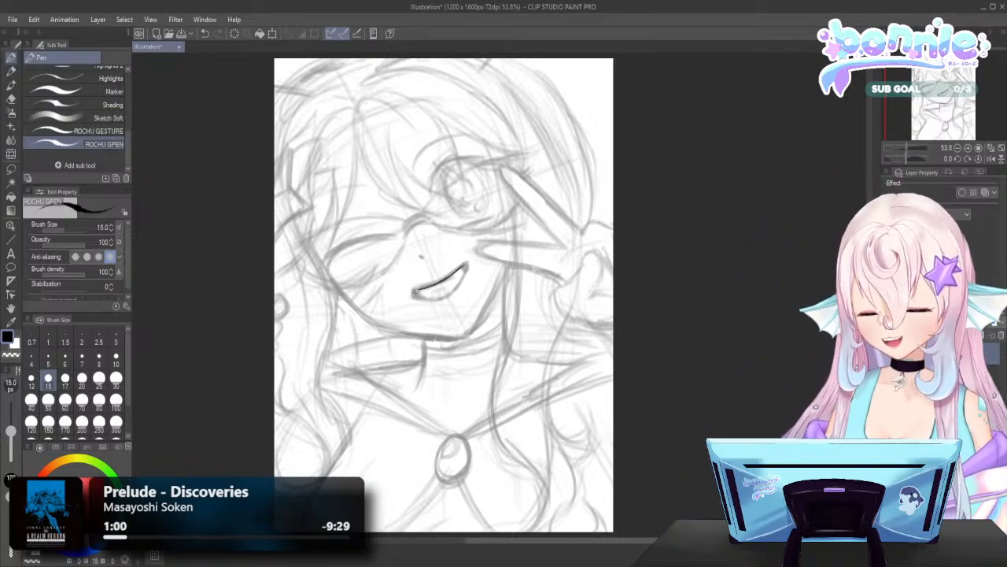
drag(414, 290, 434, 299)
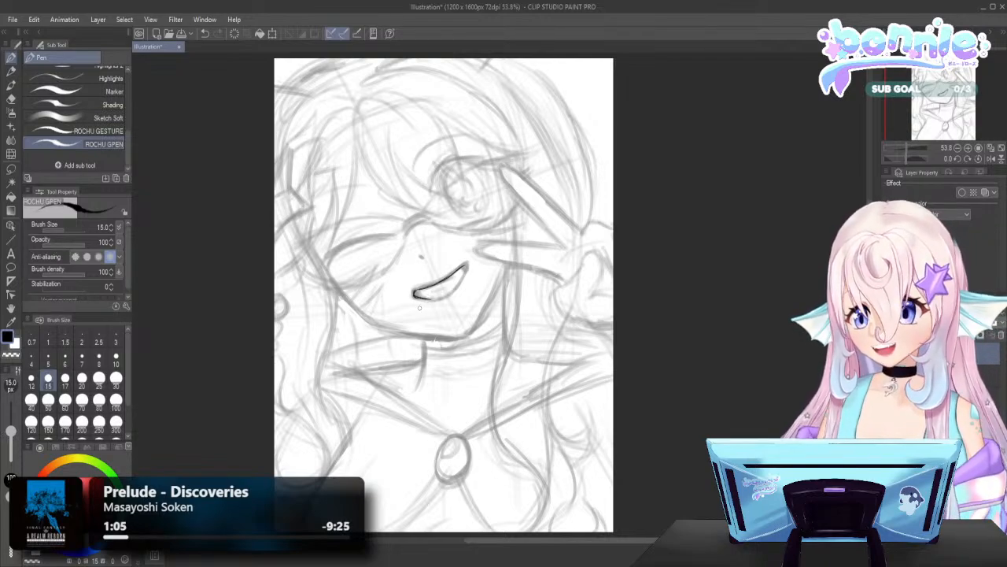
key(ctrl+z)
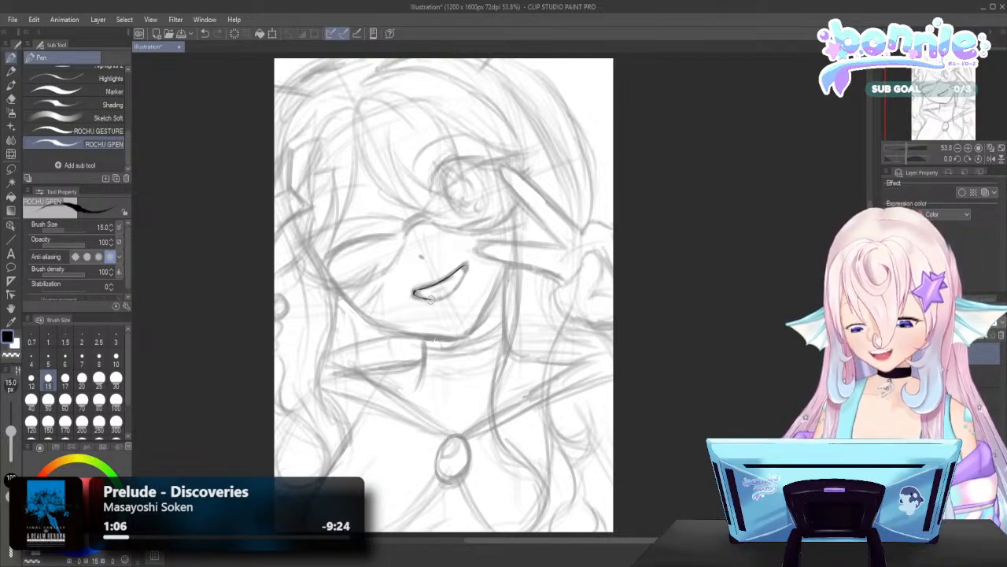
drag(429, 289, 415, 294)
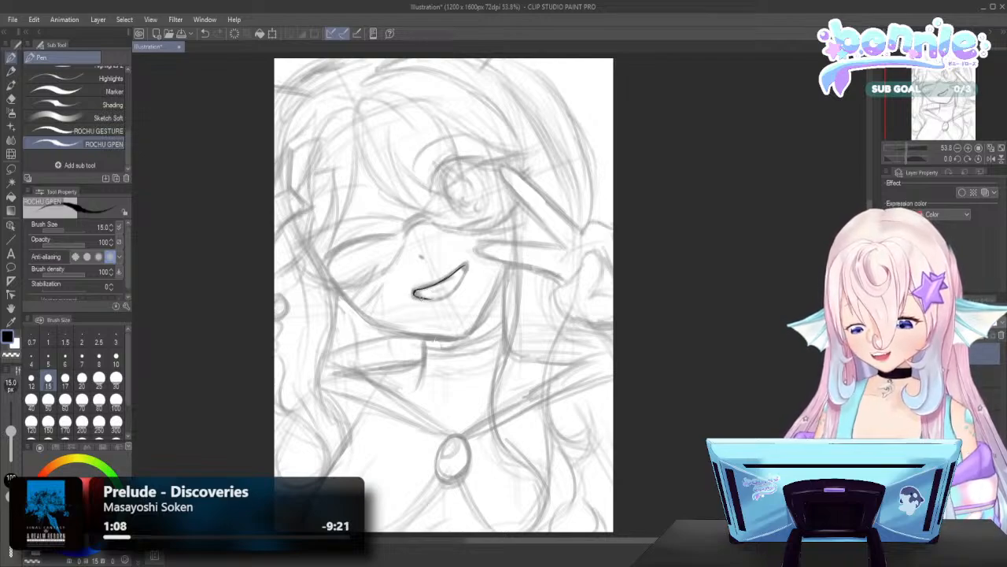
drag(433, 299, 456, 293)
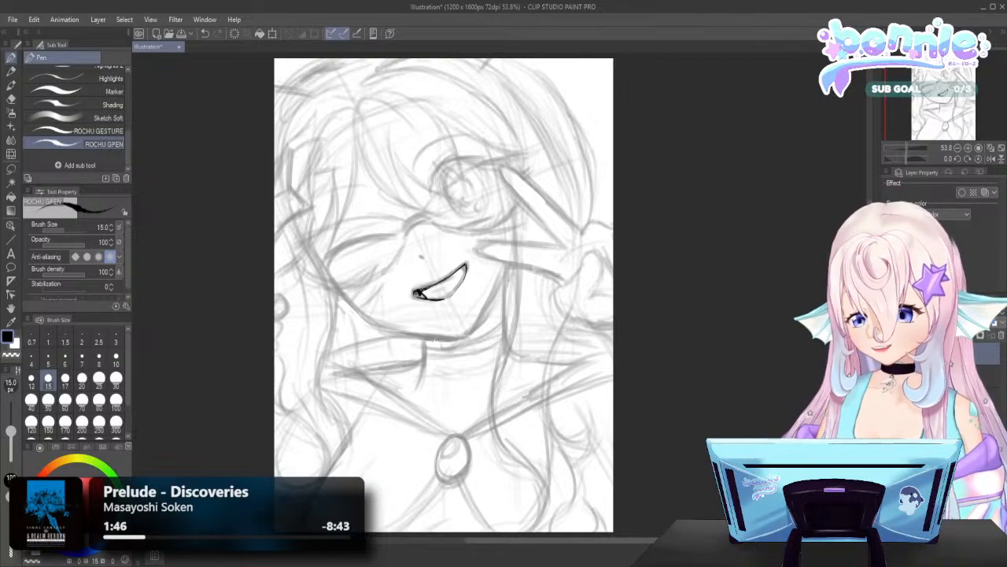
drag(419, 294, 424, 294)
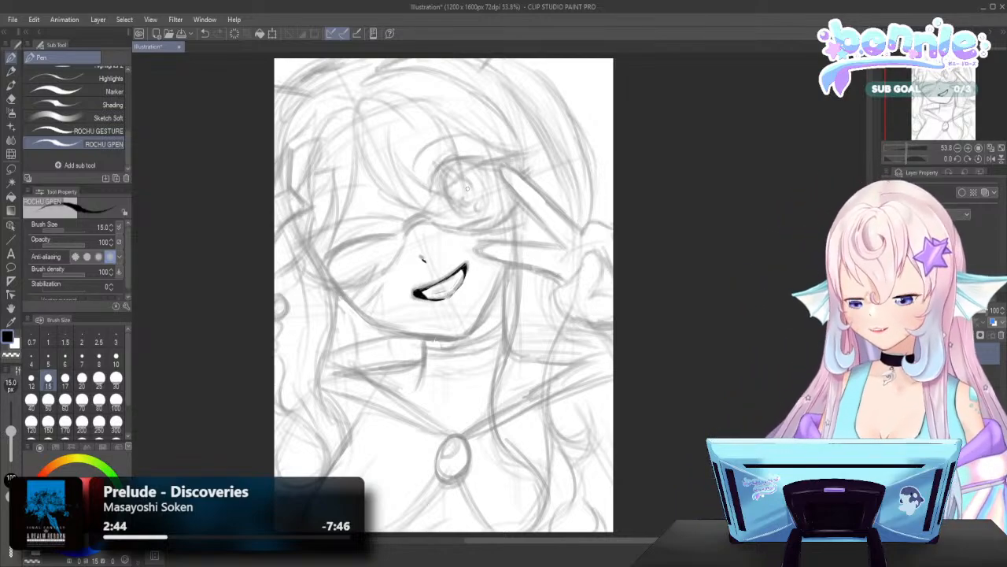
Ink the double-curved glasses bridge between the eyes and the two long curves of the central fringe lock, thickening the inner curve
mouse_move(407, 233)
mouse_down()
mouse_move(437, 223)
mouse_move(403, 219)
mouse_move(432, 218)
mouse_up()
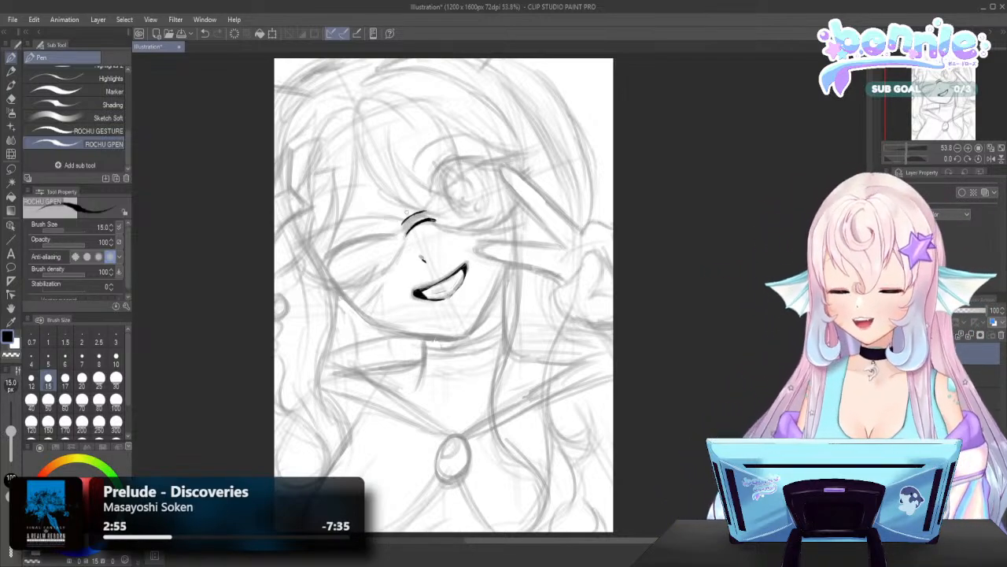
mouse_move(403, 227)
mouse_down()
mouse_move(428, 214)
mouse_move(419, 212)
mouse_up()
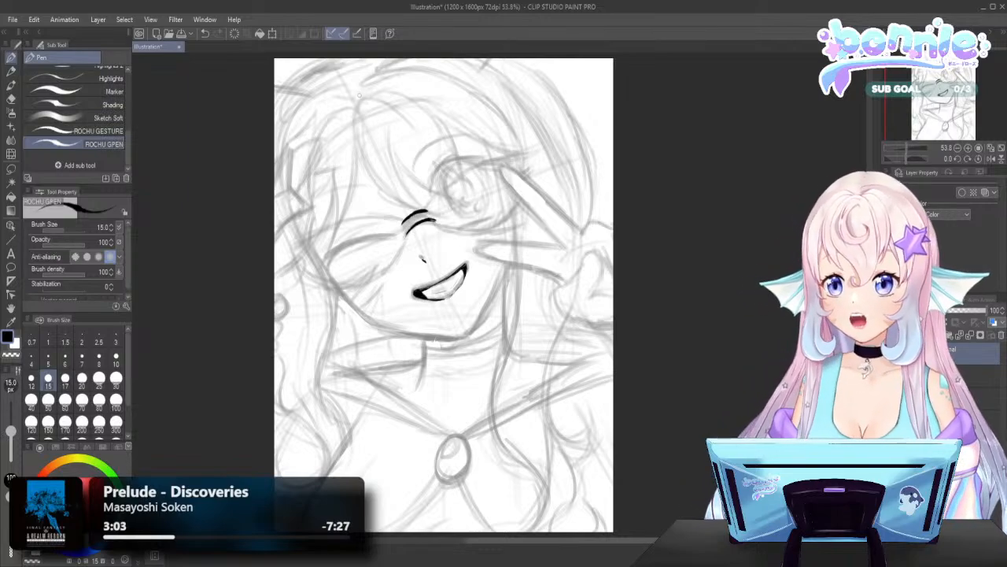
mouse_move(352, 98)
mouse_down()
mouse_move(371, 179)
mouse_move(438, 212)
mouse_move(415, 211)
mouse_up()
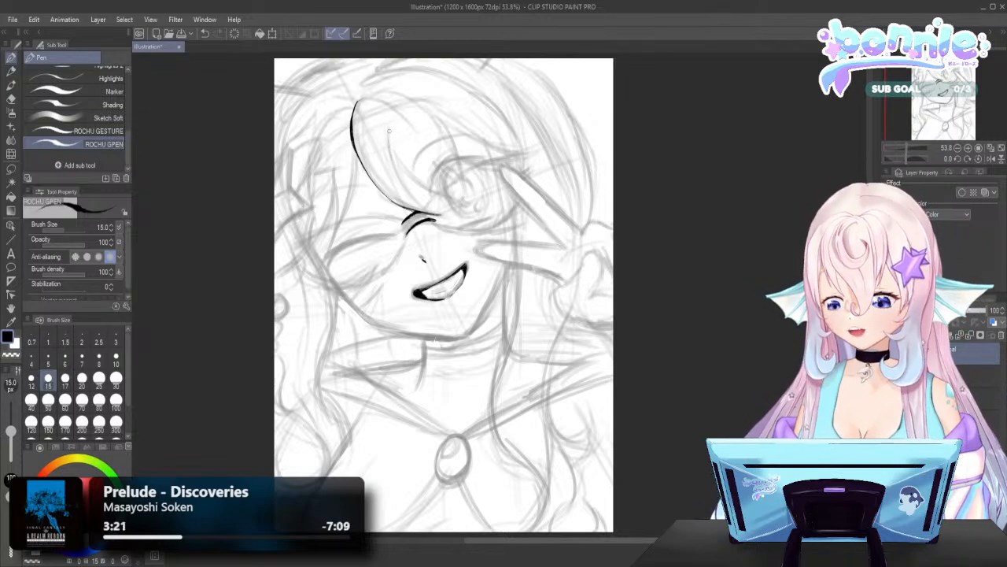
drag(388, 128, 403, 180)
mouse_move(389, 146)
mouse_down()
mouse_move(423, 201)
mouse_move(463, 218)
mouse_move(401, 144)
mouse_up()
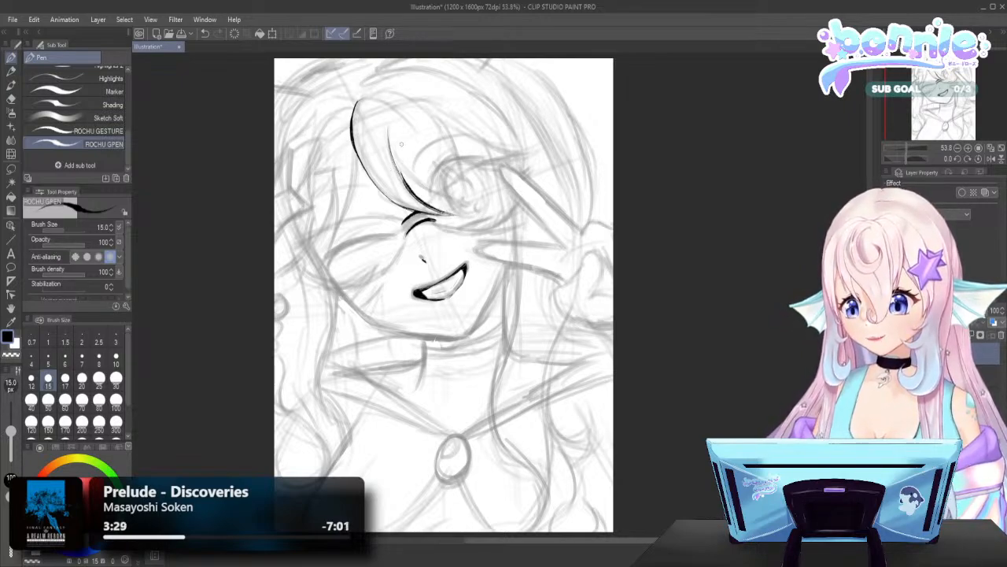
drag(417, 200, 389, 148)
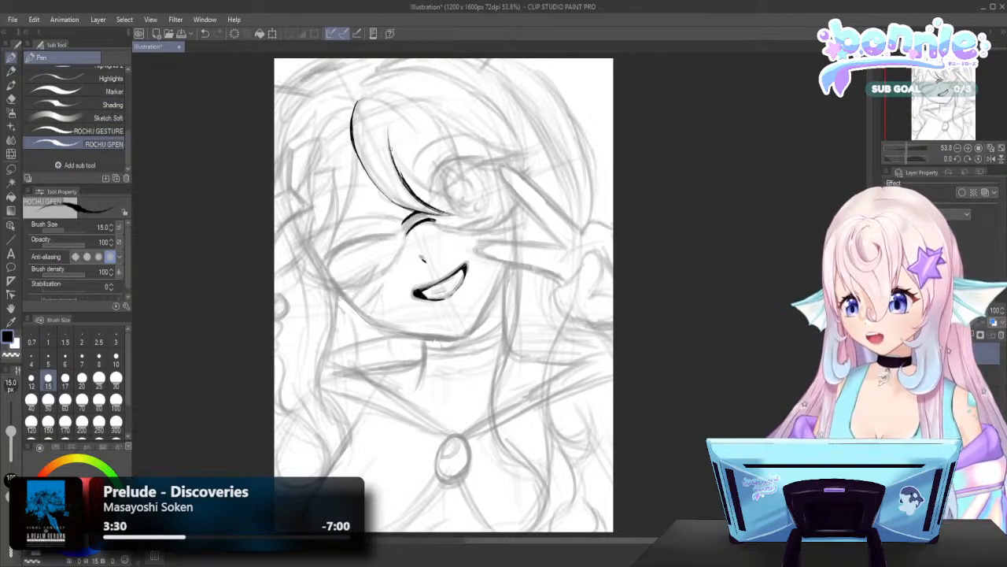
drag(406, 184, 389, 141)
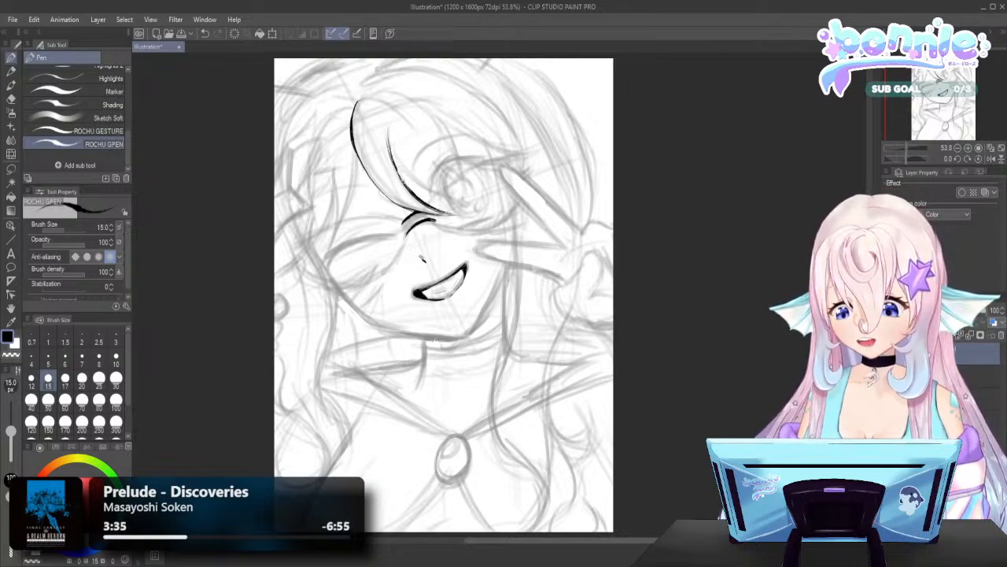
drag(403, 183, 388, 124)
drag(393, 161, 388, 124)
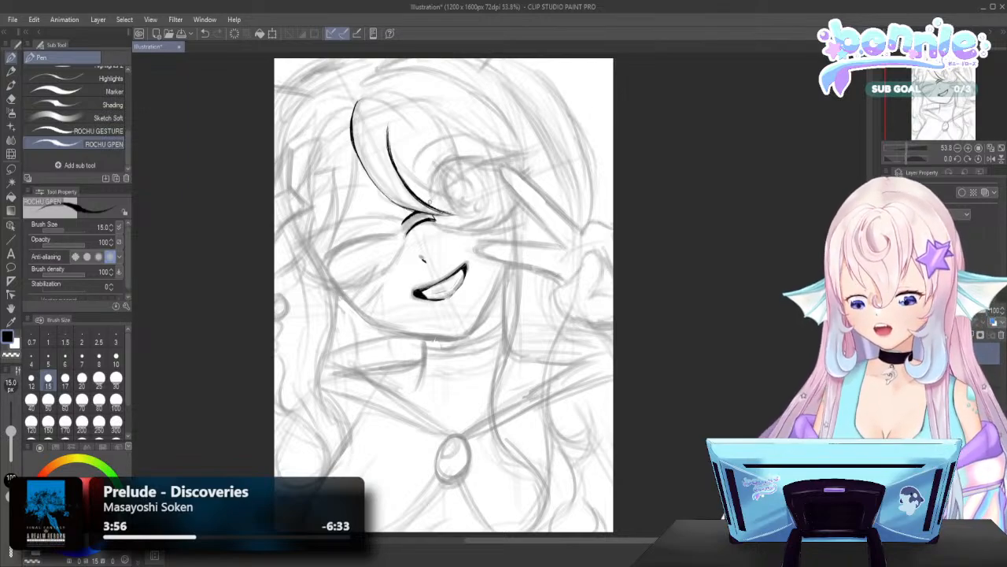
Ink the glasses frame around the open eye with a sweeping upper rim, thin lower curve and thick pointed outer corner
drag(428, 203, 474, 172)
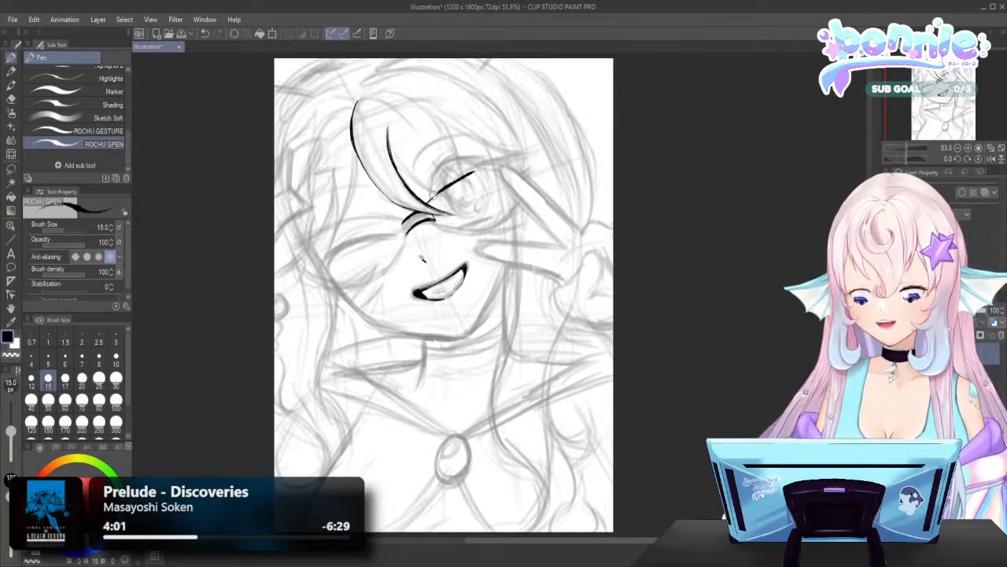
key(ctrl+z)
mouse_move(426, 205)
mouse_down()
mouse_move(487, 165)
mouse_move(535, 156)
mouse_up()
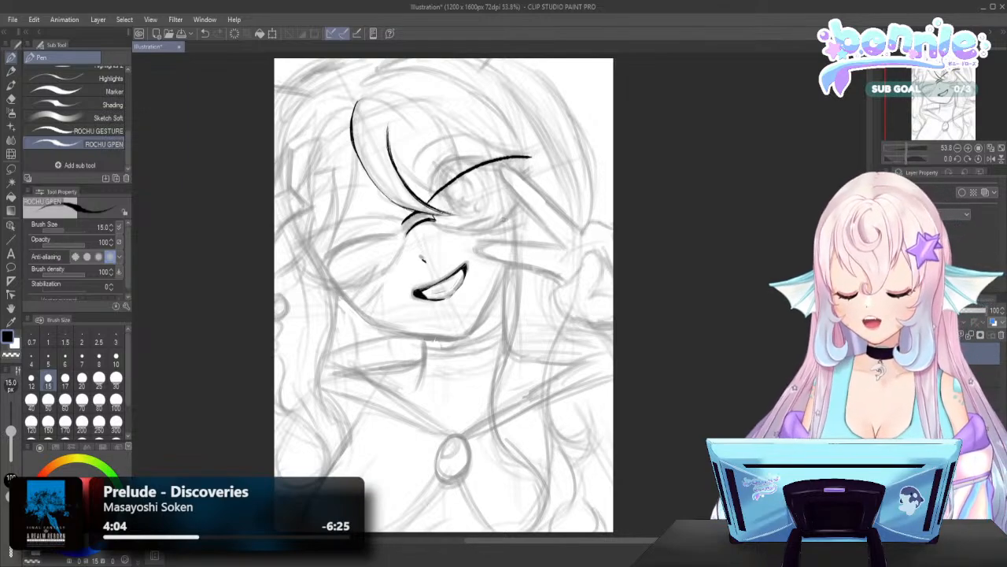
key(ctrl+z)
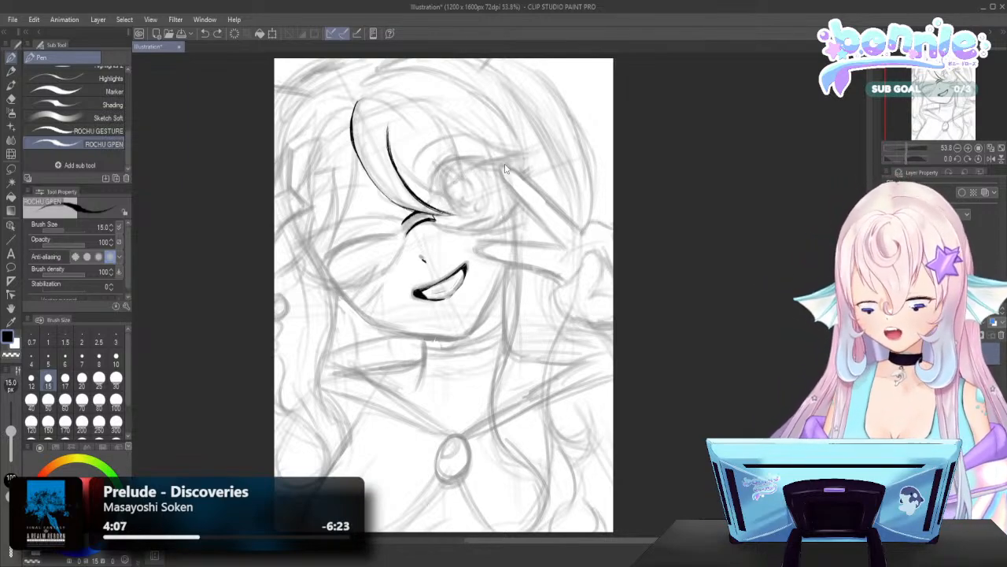
mouse_move(430, 204)
mouse_down()
mouse_move(502, 161)
mouse_move(535, 156)
mouse_up()
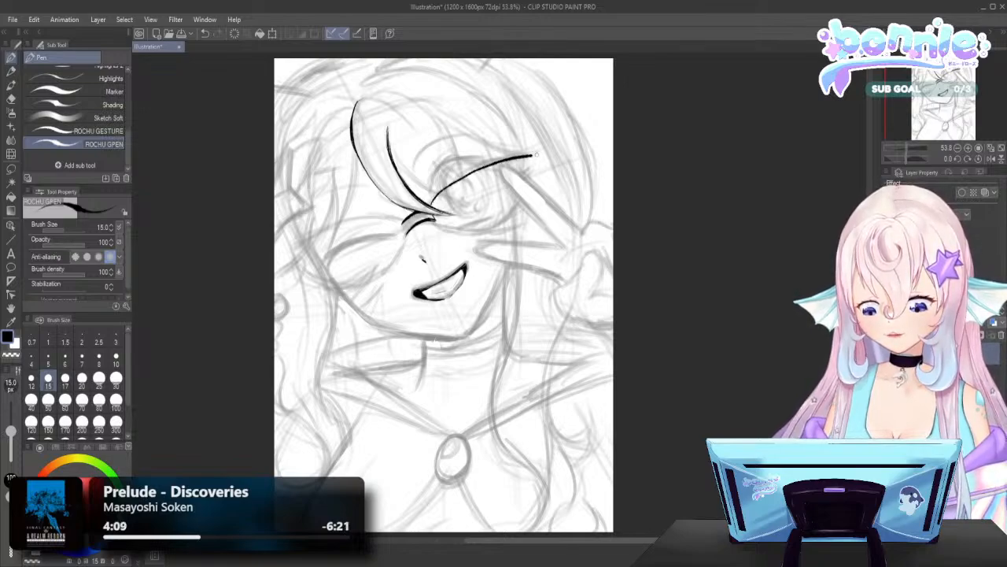
key(ctrl+z)
mouse_move(430, 206)
mouse_down()
mouse_move(455, 179)
mouse_move(532, 148)
mouse_up()
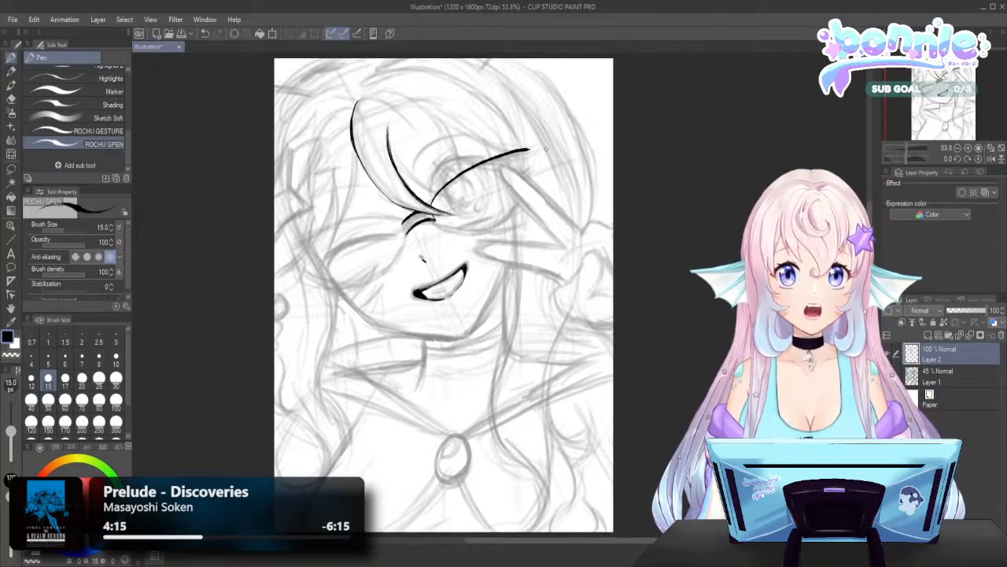
drag(434, 219, 489, 230)
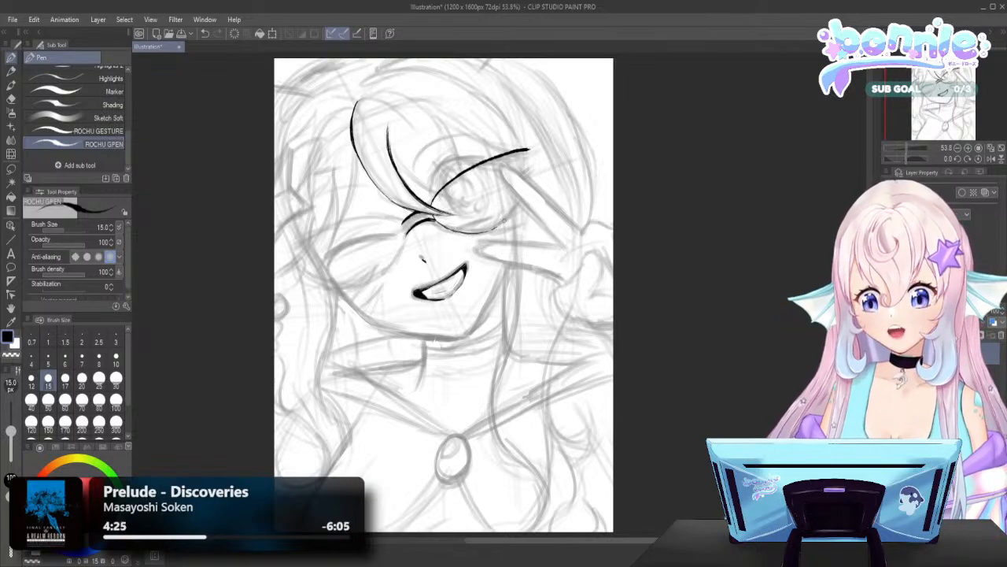
mouse_move(497, 226)
mouse_down()
mouse_move(517, 206)
mouse_move(529, 152)
mouse_up()
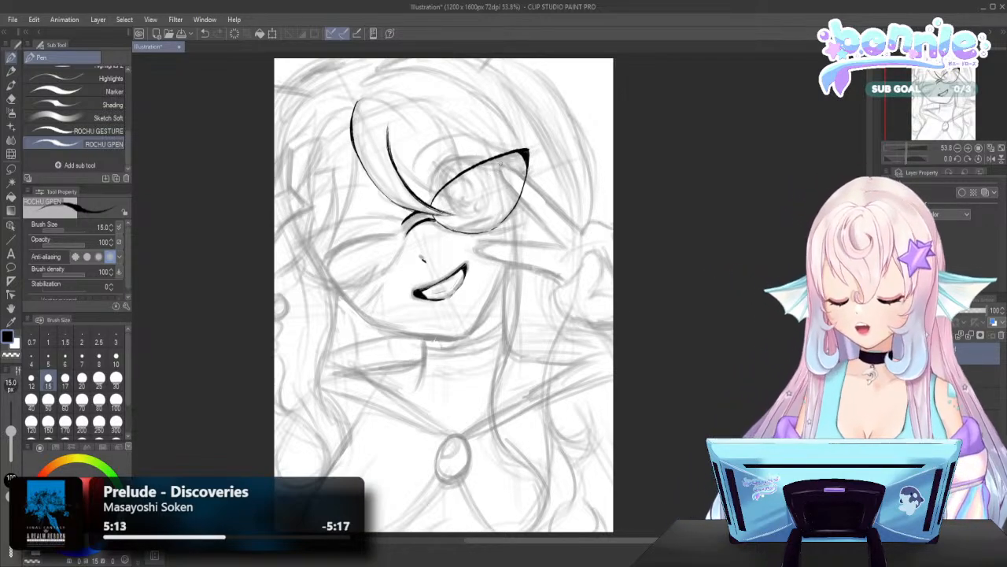
Ink the upper V-sign finger with a rounded tip overlapping the glasses lens and both sides running down to the hand
drag(499, 169, 562, 247)
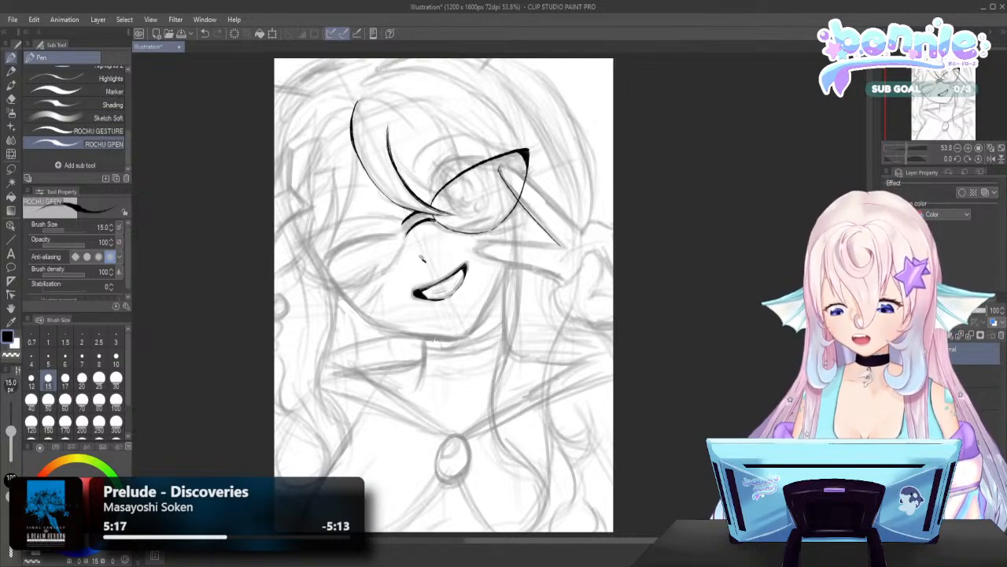
drag(500, 164, 528, 181)
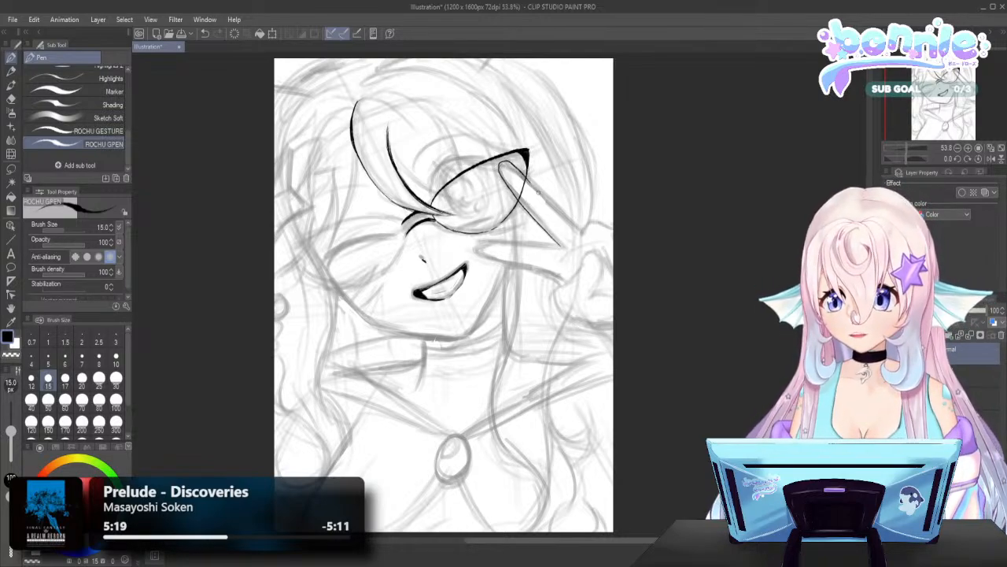
key(ctrl+z)
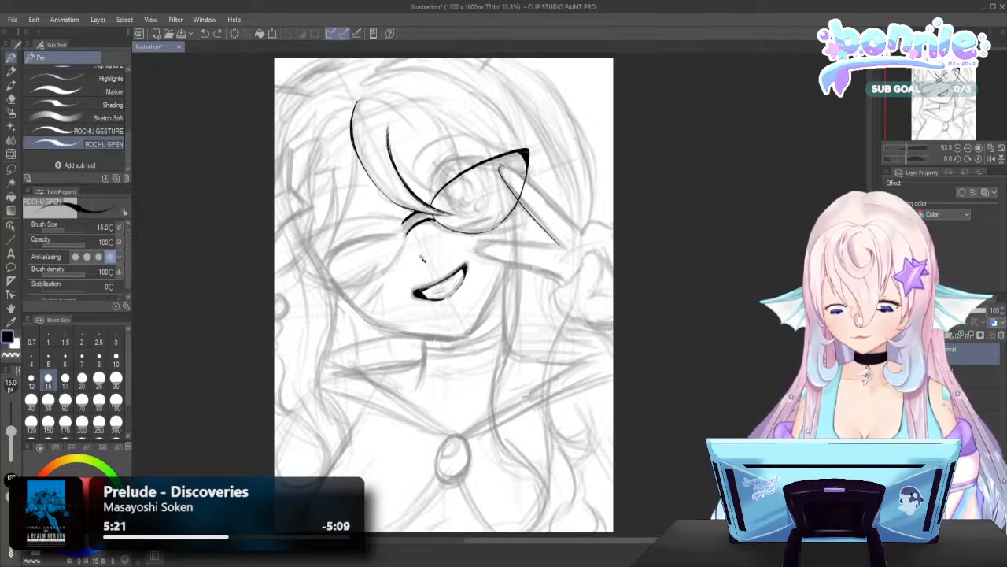
drag(501, 164, 579, 229)
key(ctrl+z)
key(ctrl+z)
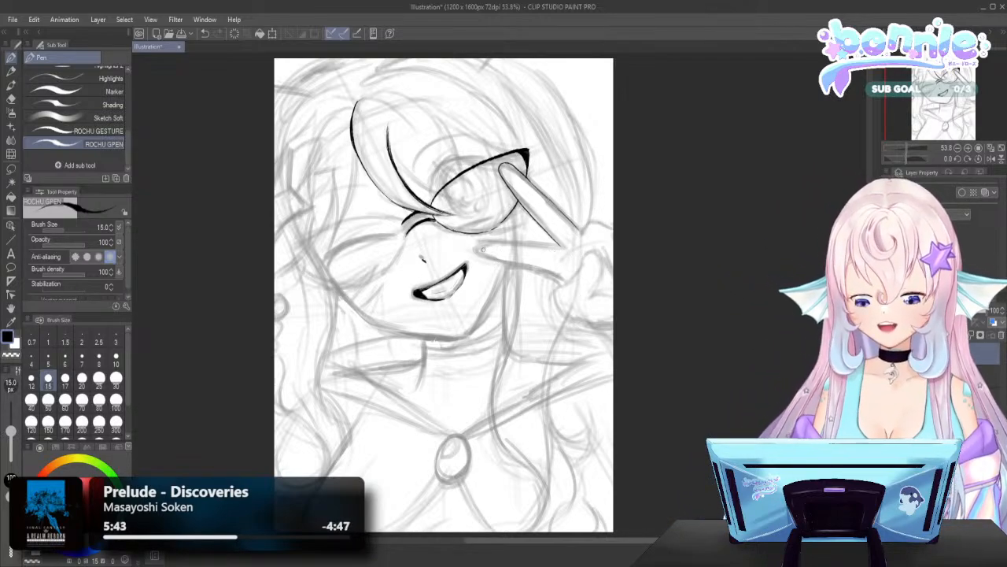
Ink the lower V-sign finger's two edges and tip, and thicken the upper finger's inner edge down to where the fingers meet
drag(480, 249, 565, 248)
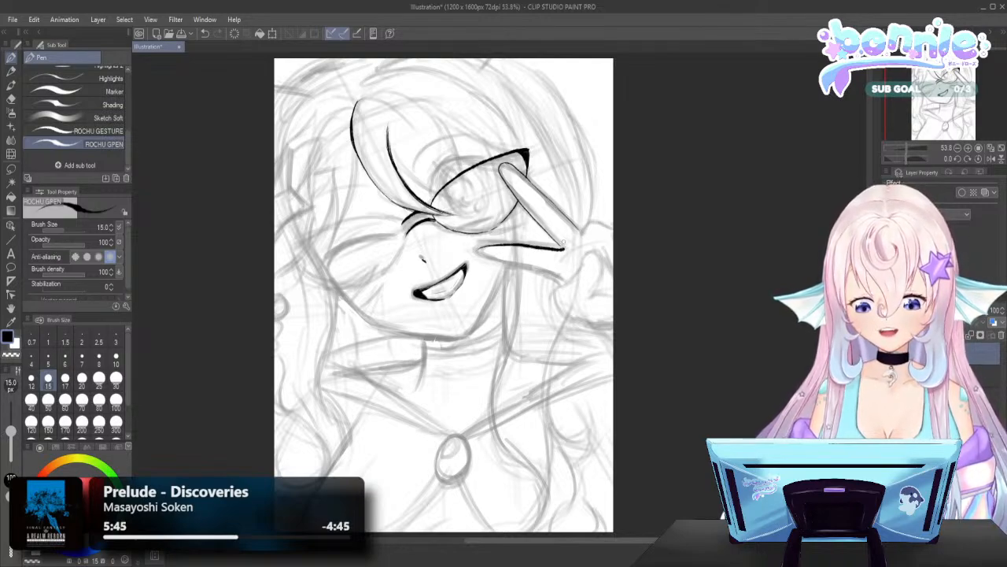
drag(501, 170, 565, 250)
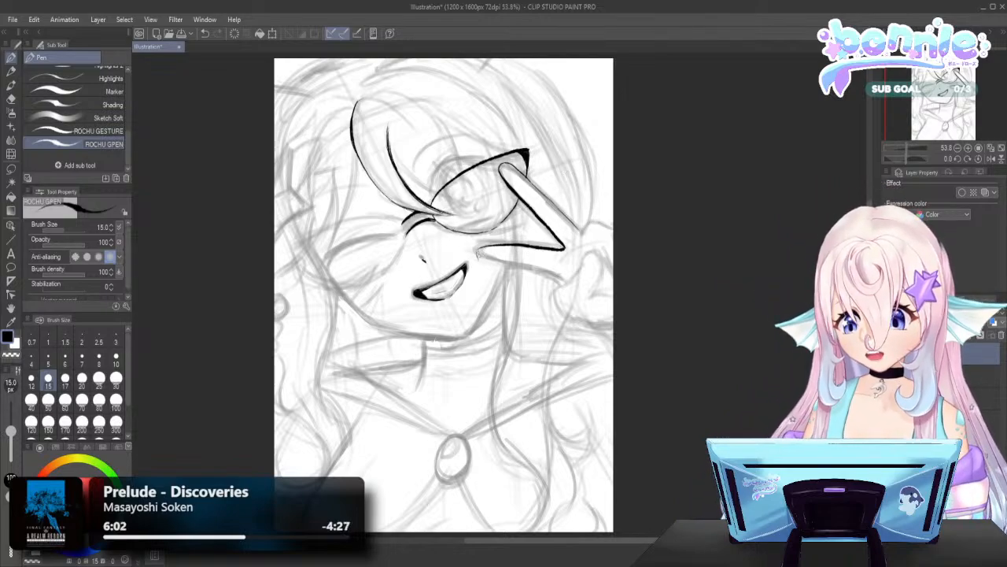
drag(477, 258, 560, 276)
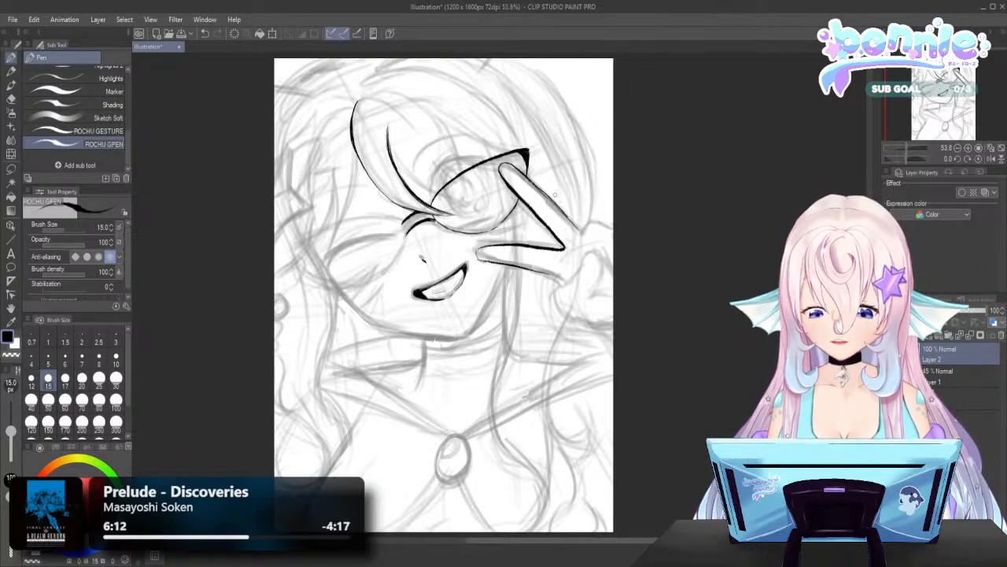
Redraw the upper V-sign finger's outer edge as a darker line from near the tip to the knuckle
drag(525, 172, 574, 222)
key(ctrl+z)
key(ctrl+z)
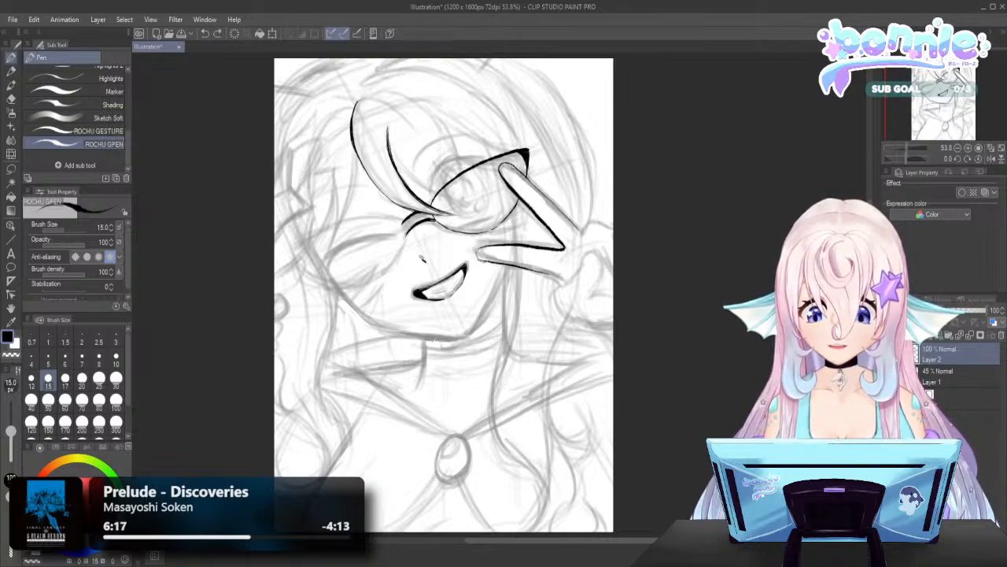
drag(516, 168, 581, 230)
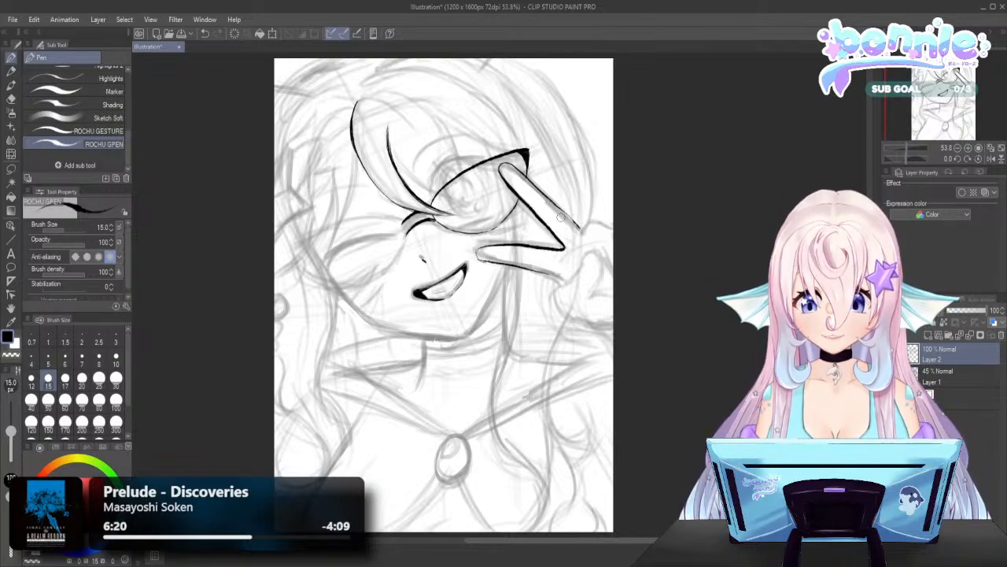
Darken the upper V-sign finger's outer edge down to the knuckle and ink the curled finger beside it at the canvas edge
drag(561, 216, 582, 229)
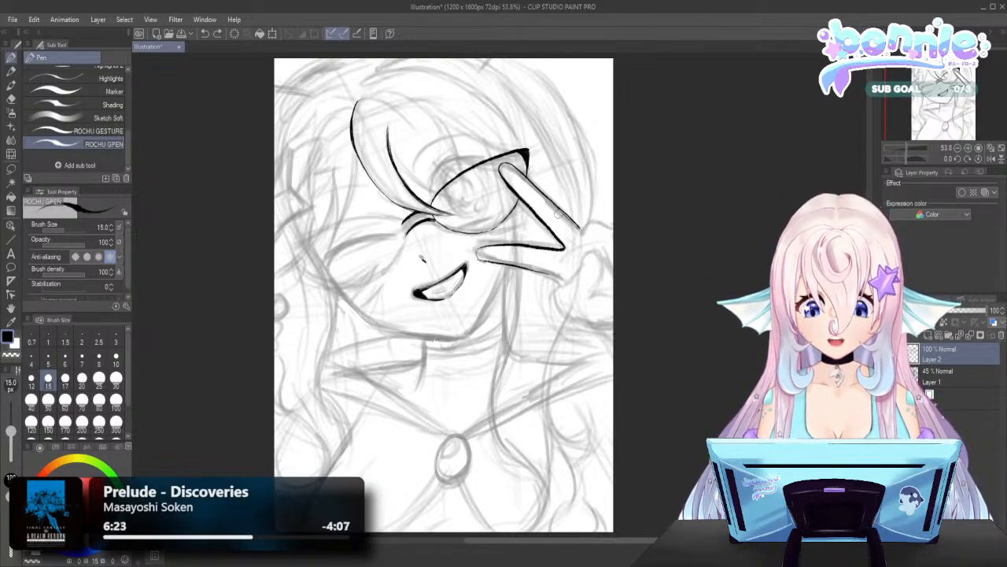
key(ctrl+z)
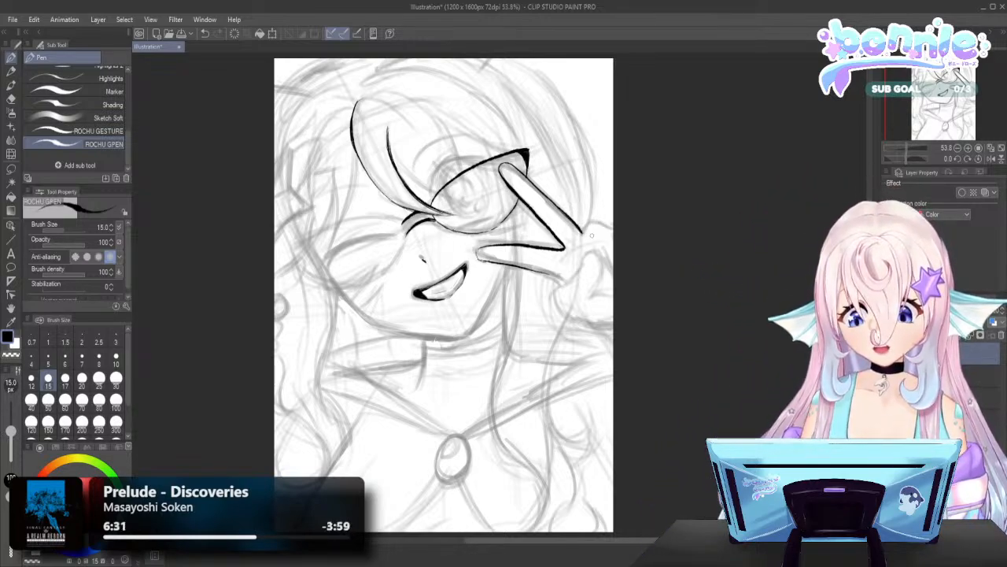
drag(581, 235, 609, 216)
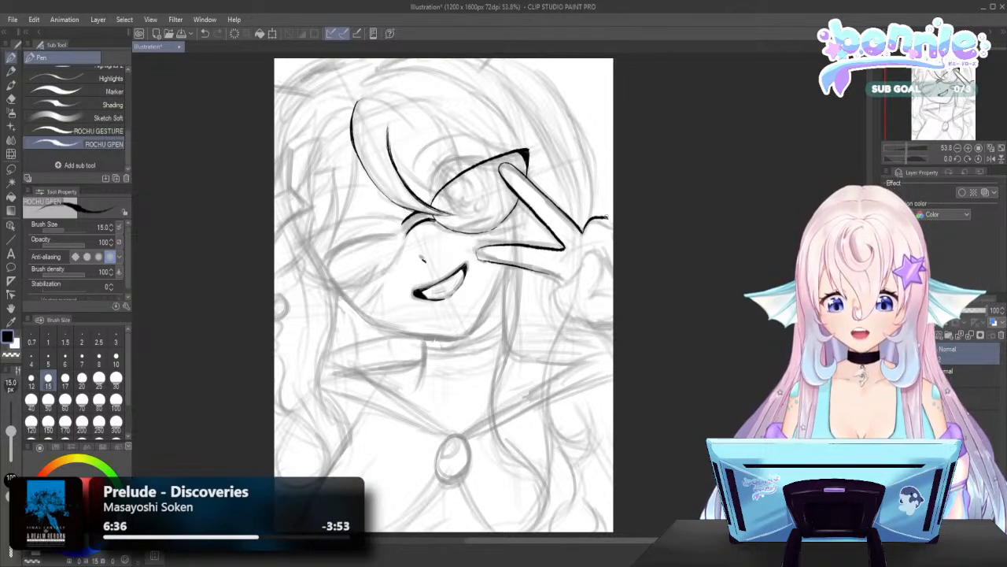
drag(605, 217, 612, 221)
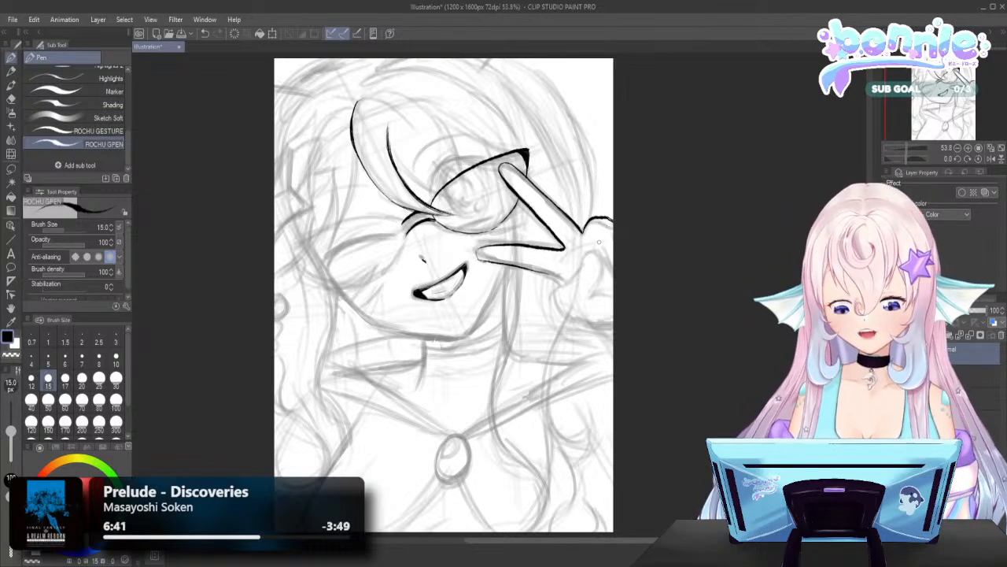
drag(594, 236, 602, 251)
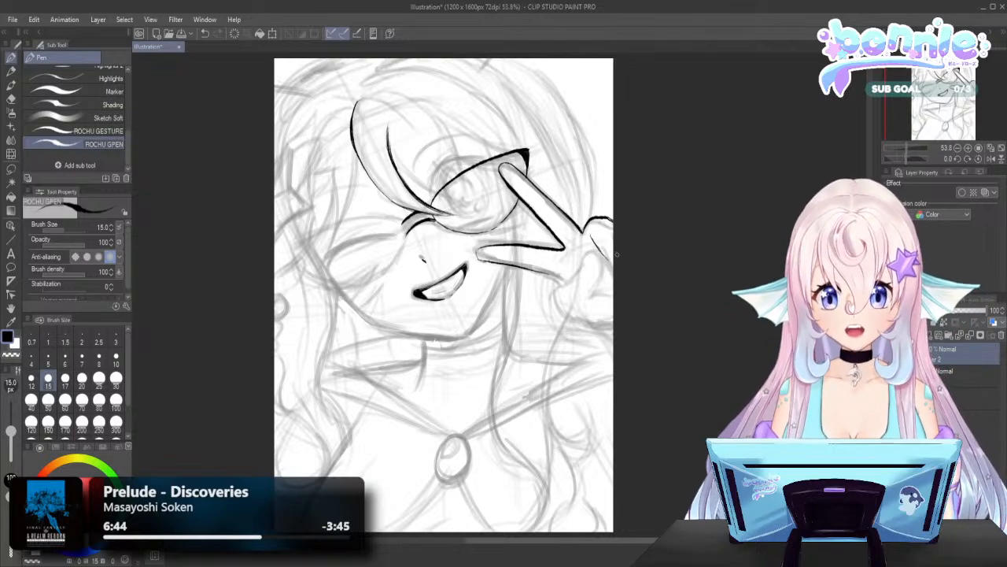
drag(592, 238, 612, 263)
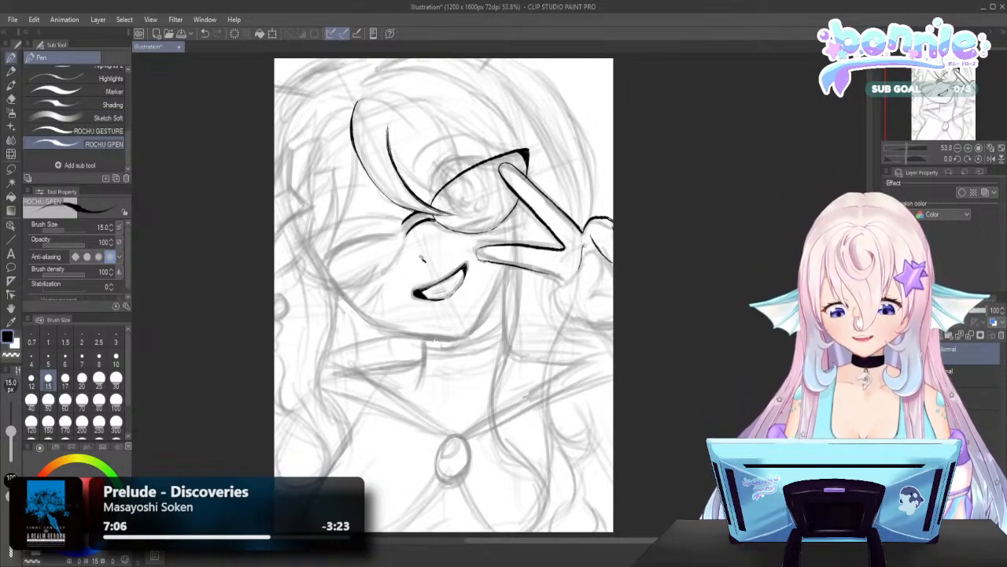
Ink the thumb folded across the palm and the hand's lower outline curving round to the canvas edge
drag(584, 246, 595, 277)
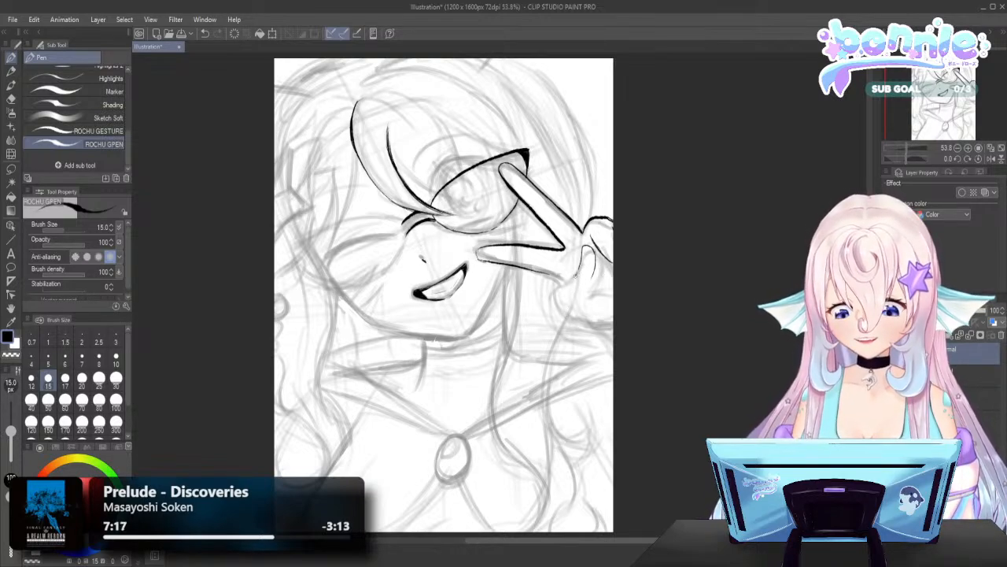
drag(579, 274, 559, 298)
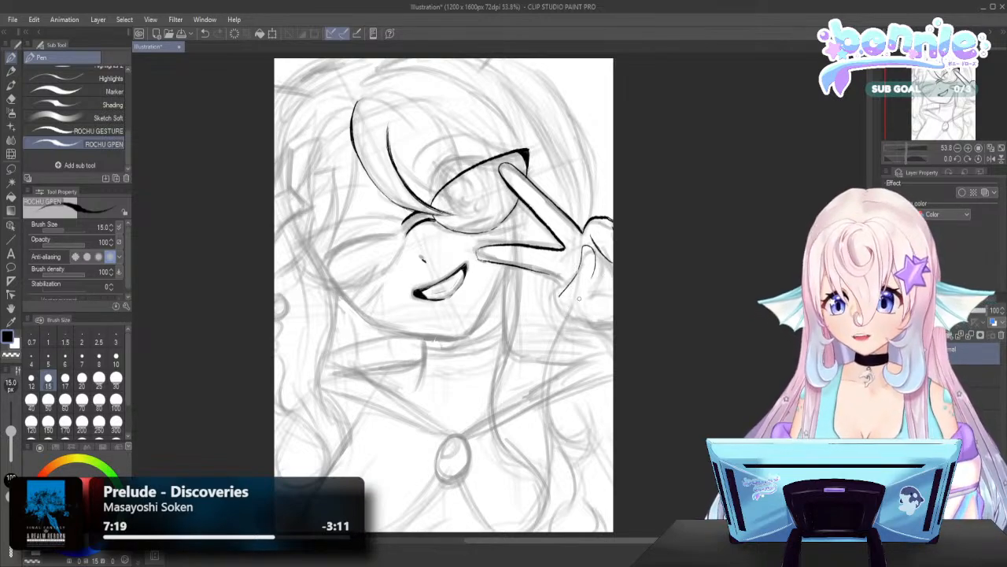
drag(560, 294, 566, 314)
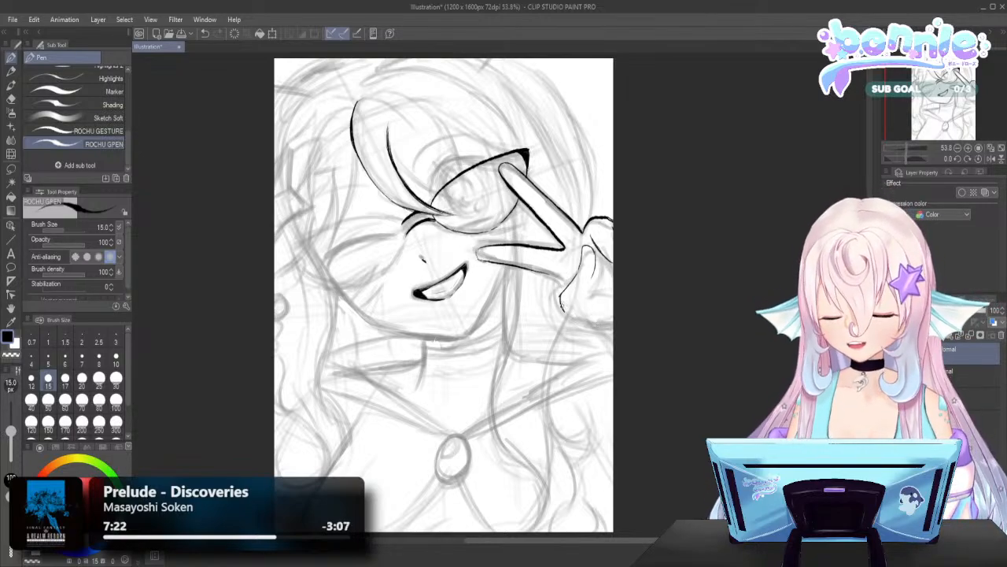
drag(560, 303, 600, 325)
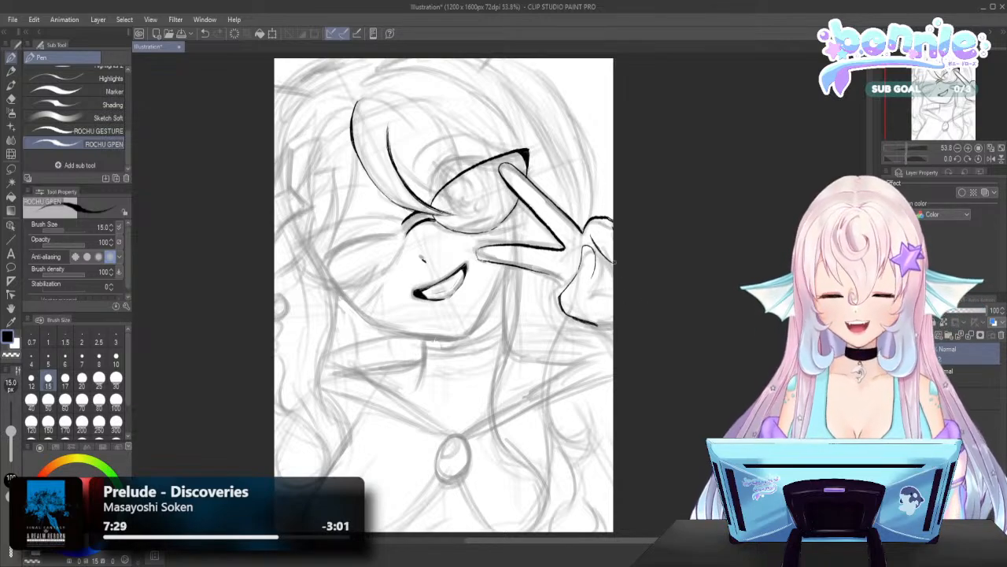
mouse_move(594, 251)
mouse_down()
mouse_move(601, 298)
mouse_move(616, 297)
mouse_up()
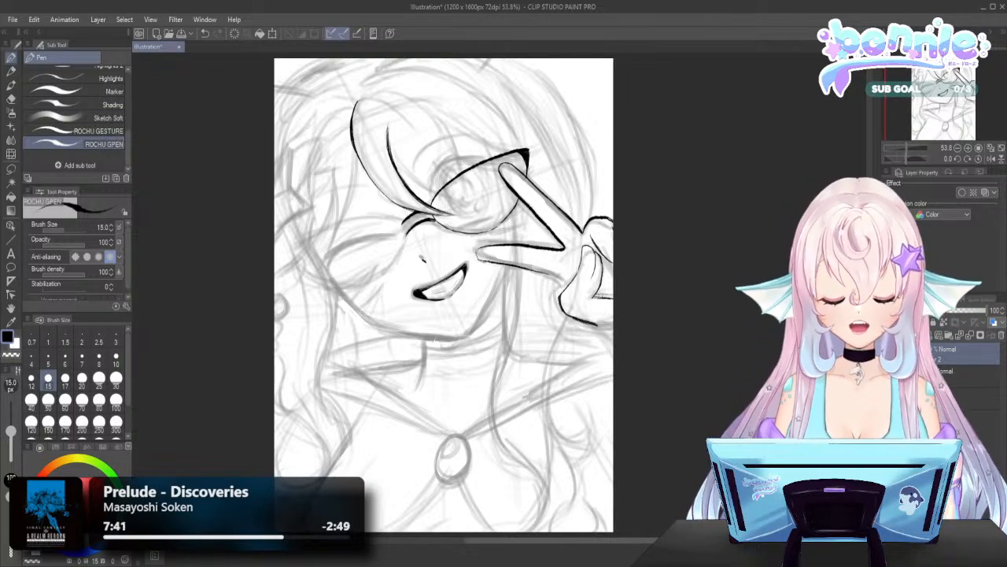
drag(594, 296, 614, 295)
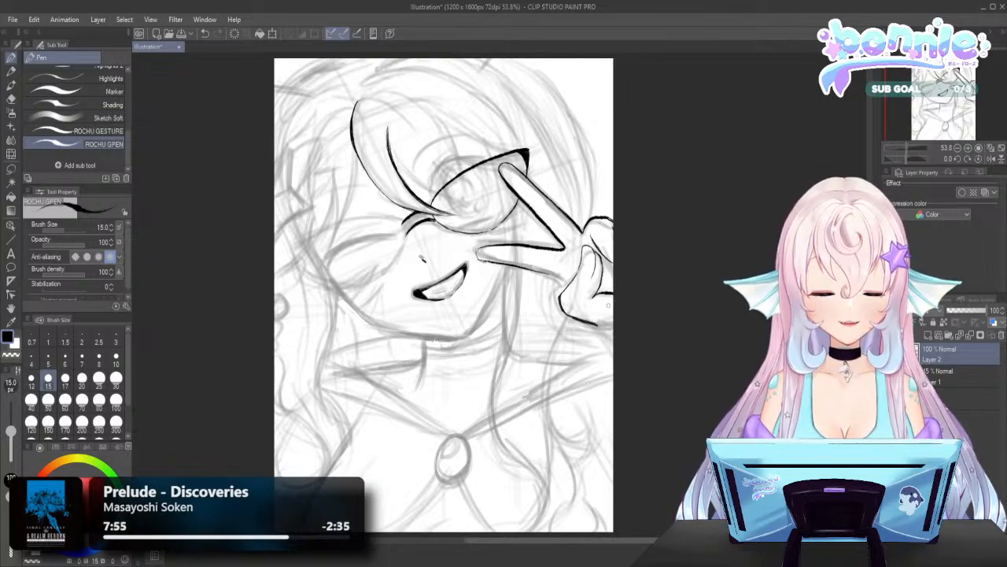
drag(604, 325, 625, 330)
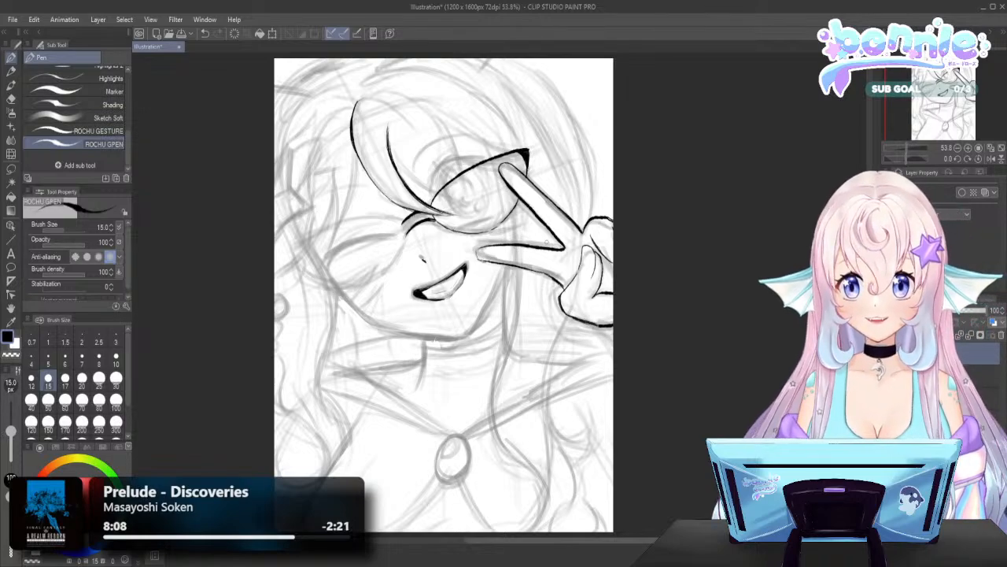
Lengthen the lower V-sign finger with a new rounded tip, and redraw the hand's lower outline slightly narrower around the thumb
drag(505, 241, 469, 243)
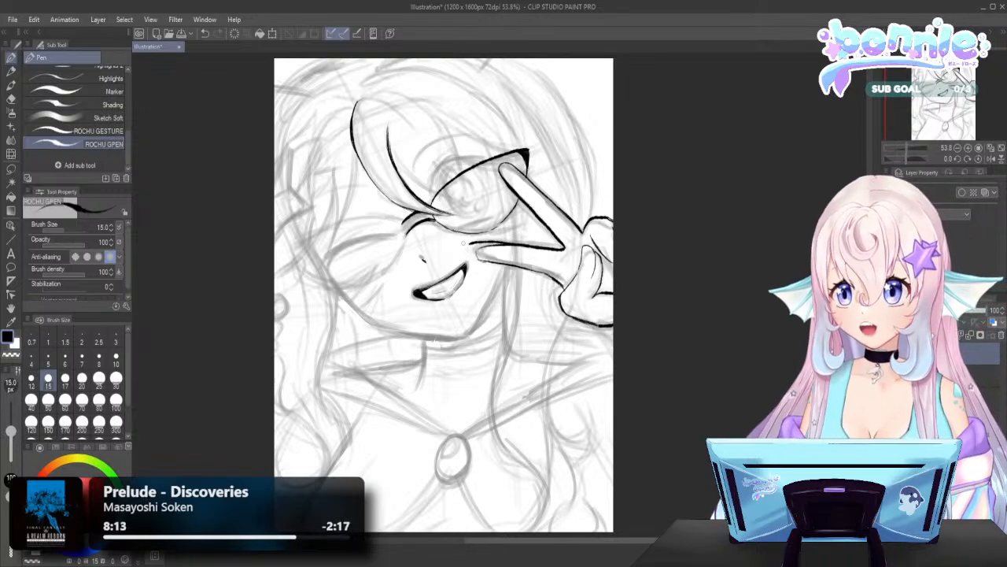
drag(468, 248, 480, 259)
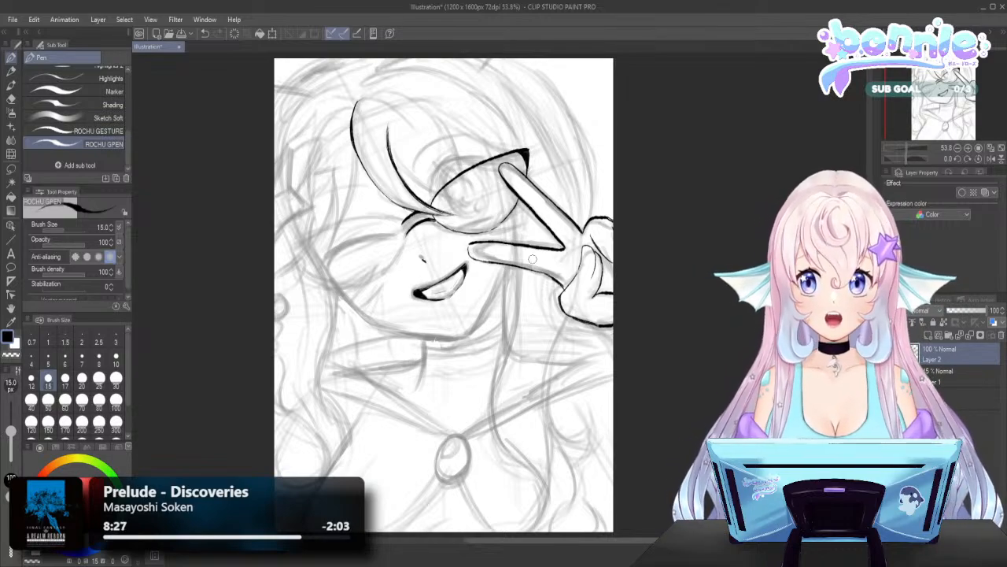
drag(572, 282, 561, 317)
key(ctrl+z)
key(ctrl+z)
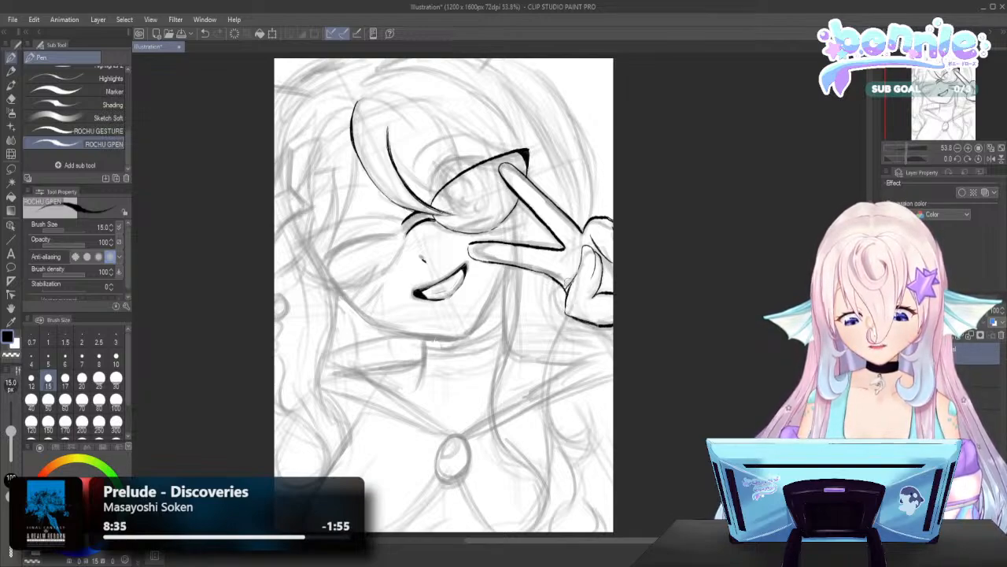
drag(583, 265, 584, 254)
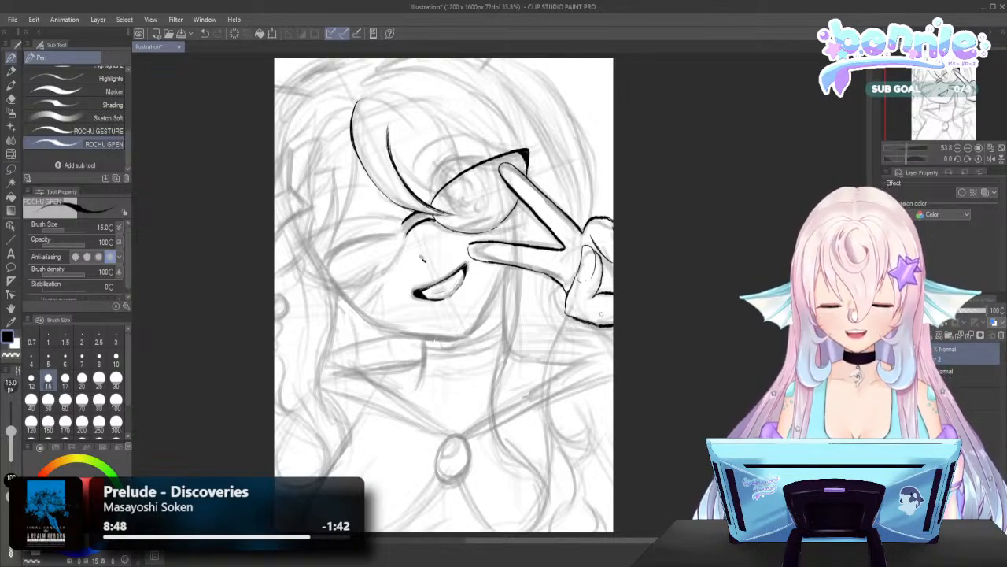
drag(601, 314, 617, 325)
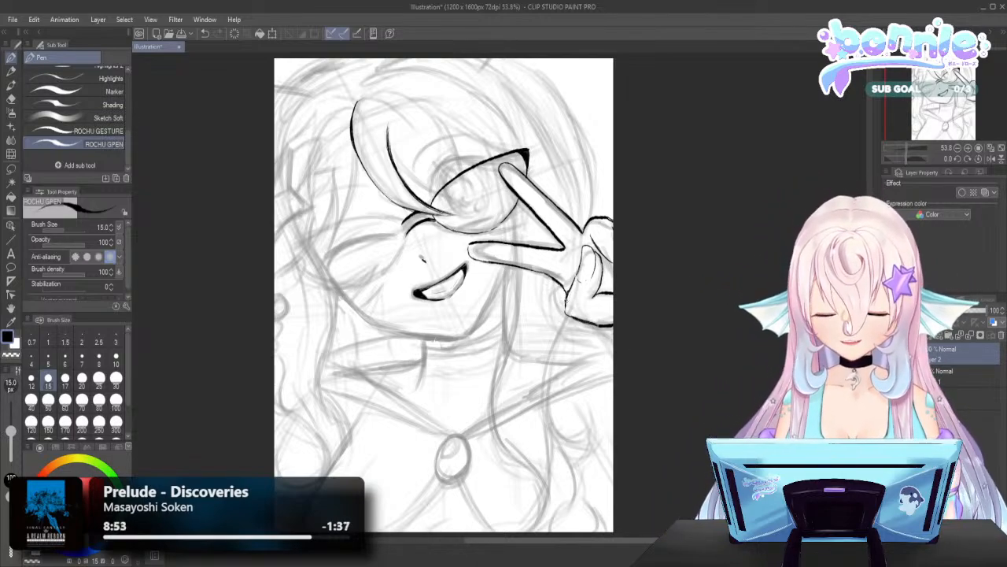
mouse_move(567, 303)
mouse_down()
mouse_move(578, 321)
mouse_move(617, 325)
mouse_up()
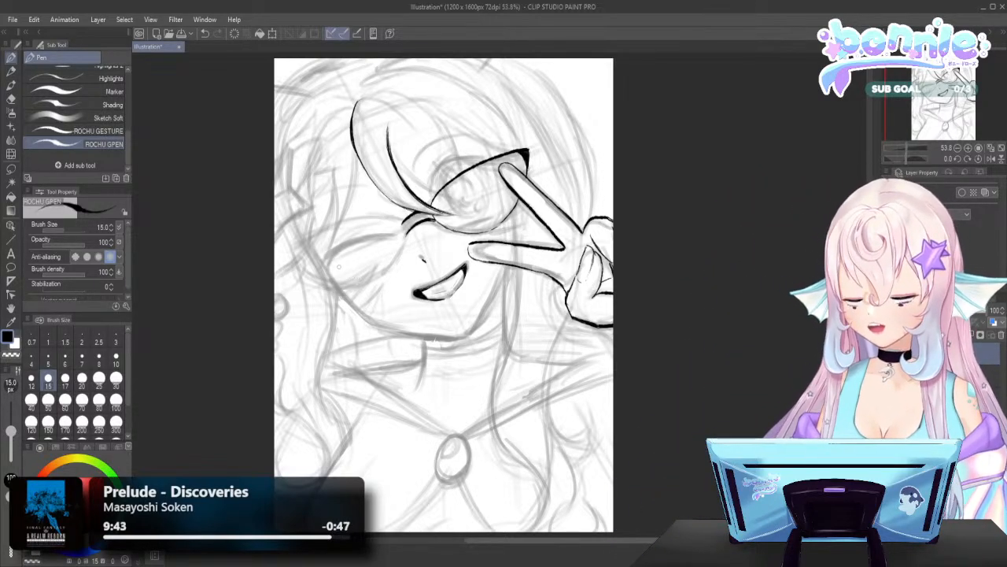
drag(311, 240, 329, 286)
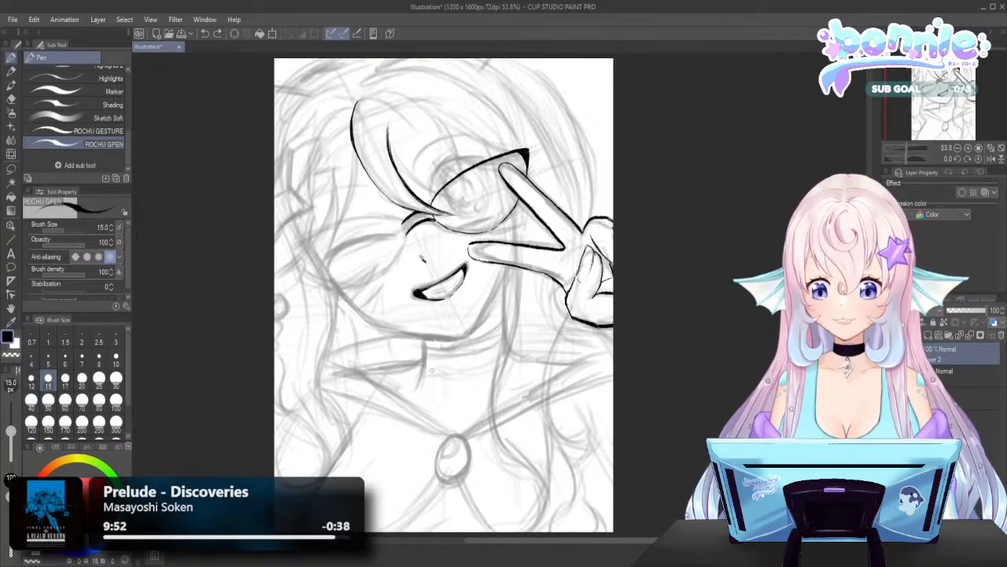
drag(339, 290, 371, 280)
key(ctrl+z)
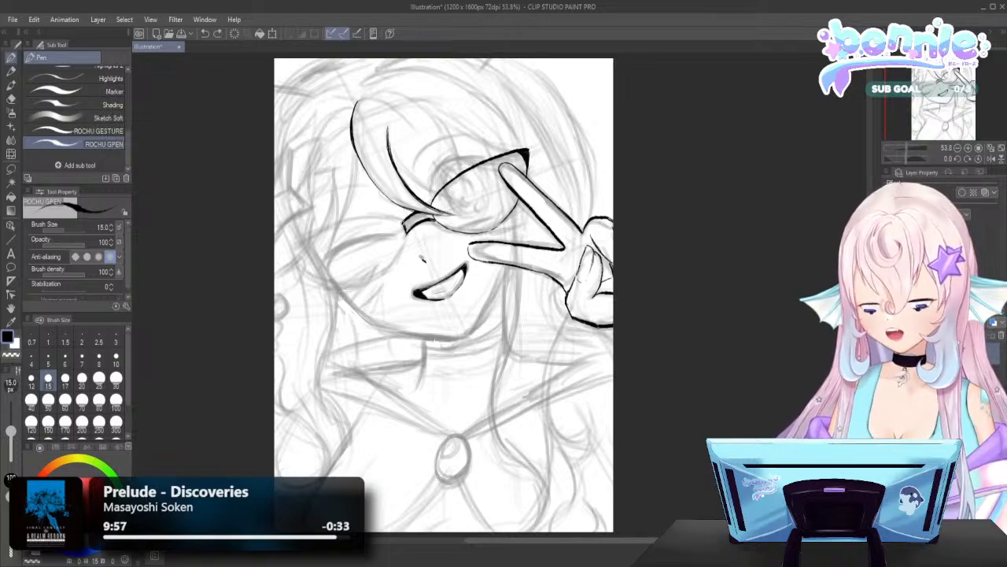
Ink the inner edge and long arched upper rim of the glasses lens over the winking eye
drag(405, 240, 361, 288)
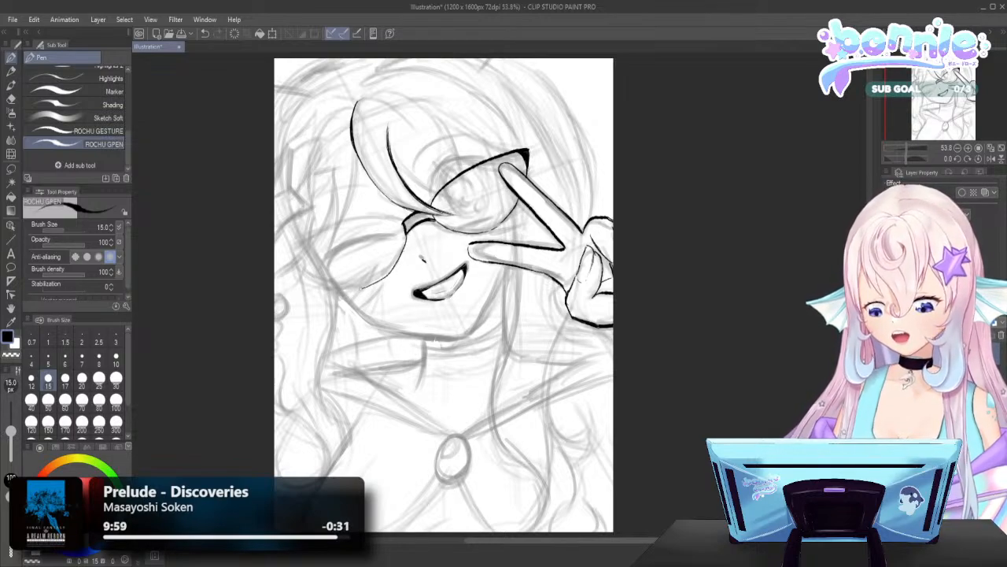
mouse_move(294, 245)
mouse_down()
mouse_move(334, 221)
mouse_move(393, 213)
mouse_up()
key(ctrl+z)
mouse_move(291, 245)
mouse_down()
mouse_move(326, 224)
mouse_move(398, 213)
mouse_up()
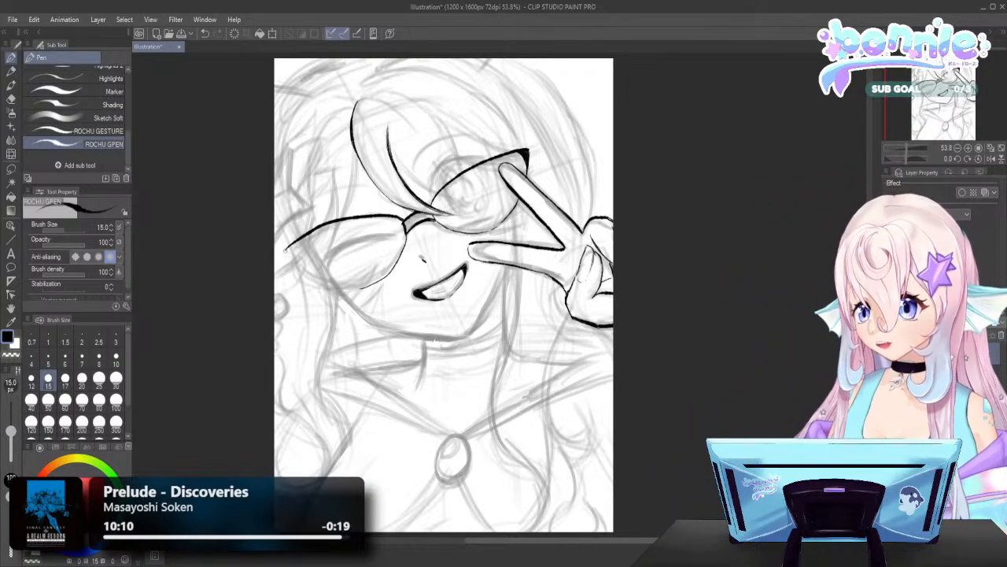
Fill the glasses bridge solid black and close the winking-eye lens with a thin curved lower rim
mouse_move(285, 250)
mouse_down()
mouse_move(330, 286)
mouse_move(358, 290)
mouse_up()
key(ctrl+z)
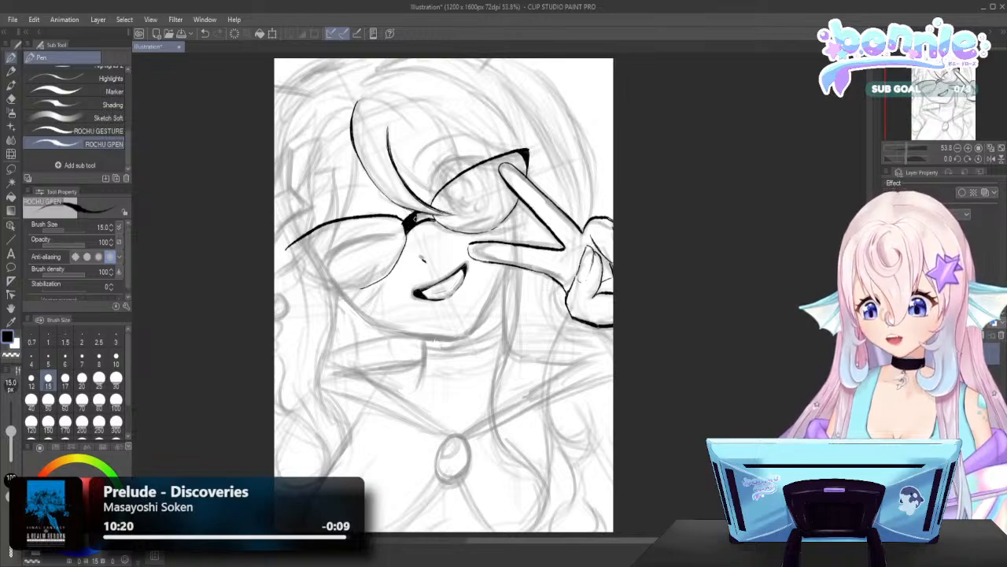
mouse_move(412, 222)
mouse_down()
mouse_move(430, 214)
mouse_move(410, 229)
mouse_up()
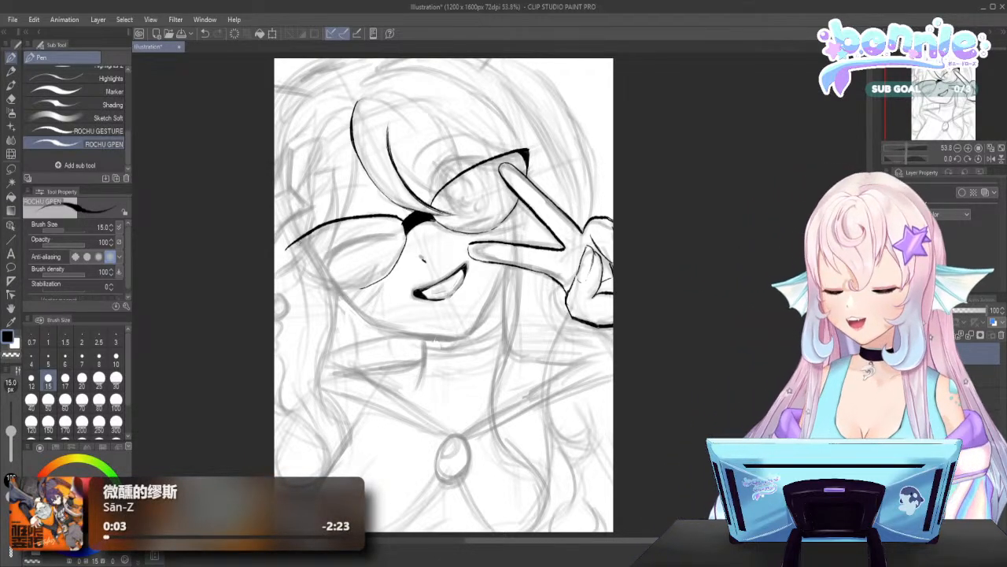
drag(291, 246, 338, 286)
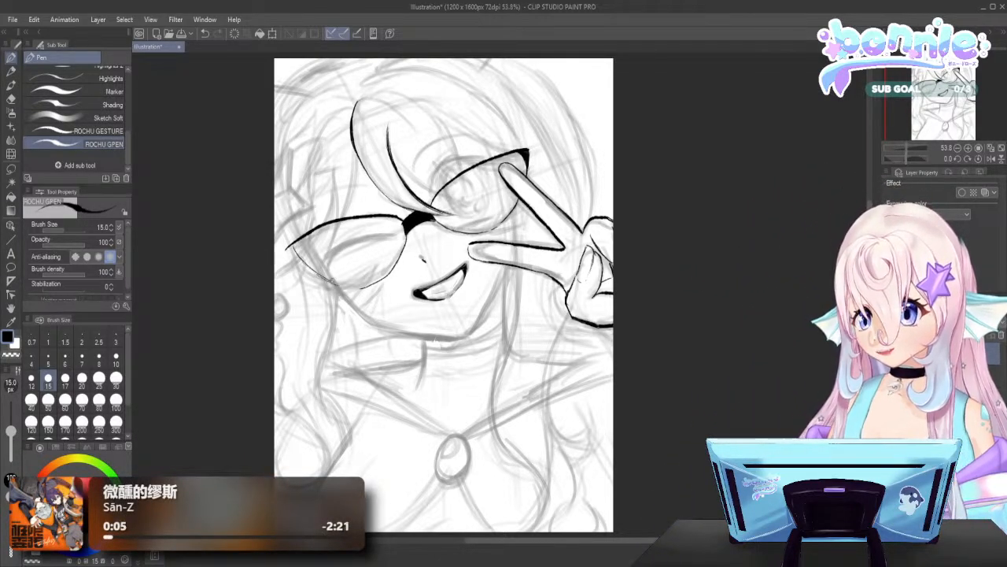
mouse_move(301, 256)
mouse_down()
mouse_move(323, 281)
mouse_move(358, 295)
mouse_up()
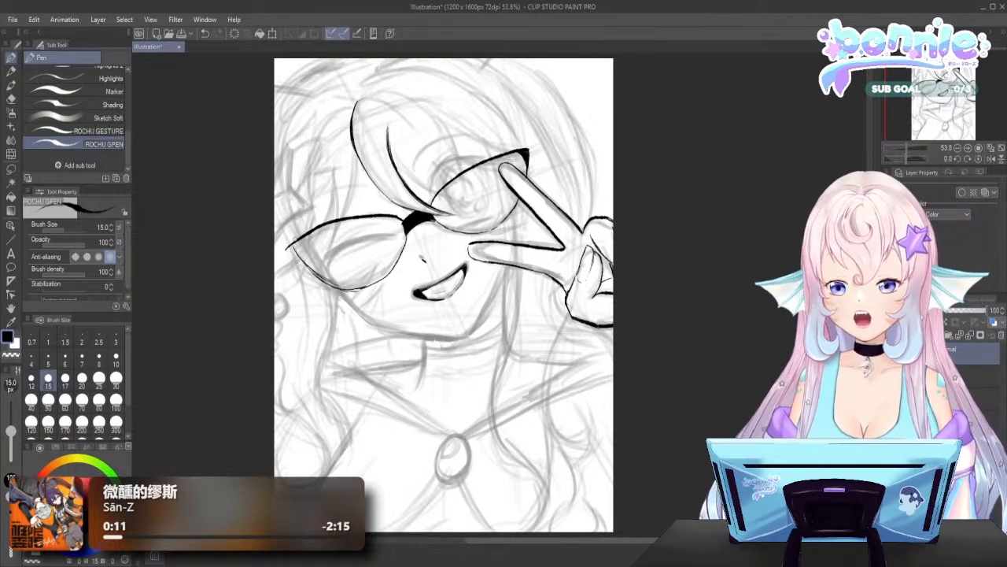
Ink the outer corner of the glasses frame beside the closed eye, shape it to a point, and fill it solid black
mouse_move(297, 252)
mouse_down()
mouse_move(357, 214)
mouse_move(288, 252)
mouse_up()
key(ctrl+z)
key(ctrl+z)
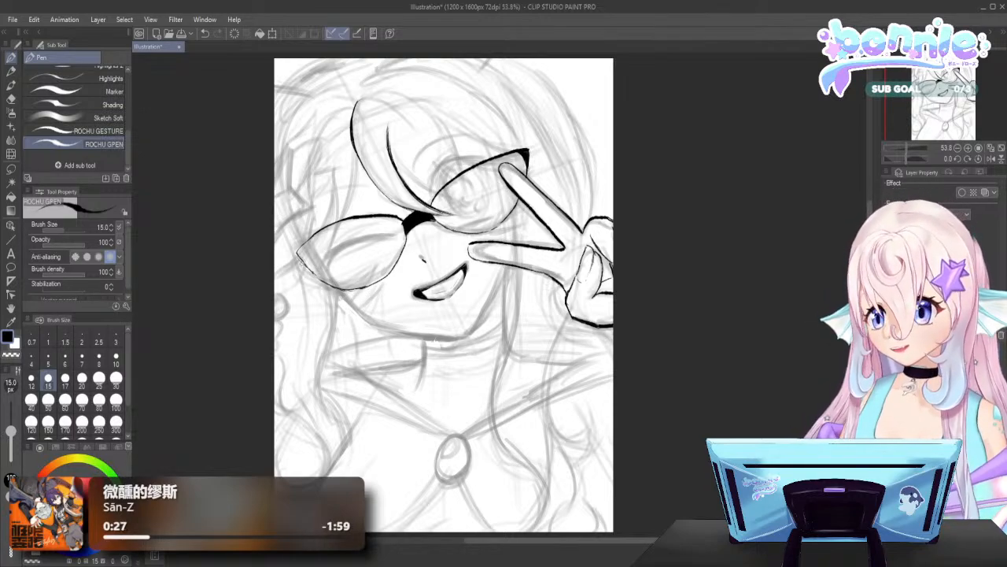
drag(300, 260, 338, 288)
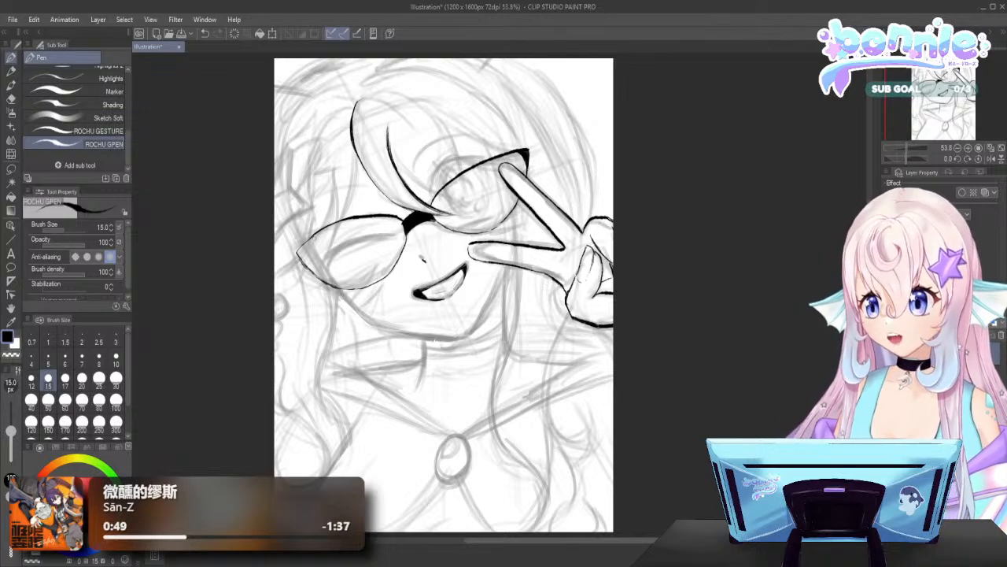
drag(305, 247, 319, 278)
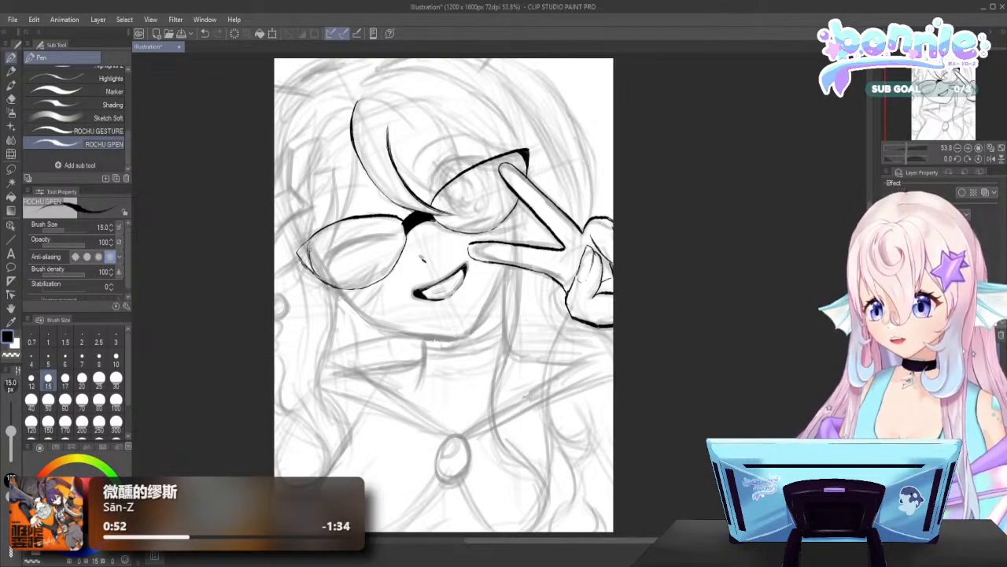
mouse_move(314, 238)
mouse_down()
mouse_move(308, 256)
mouse_move(325, 229)
mouse_up()
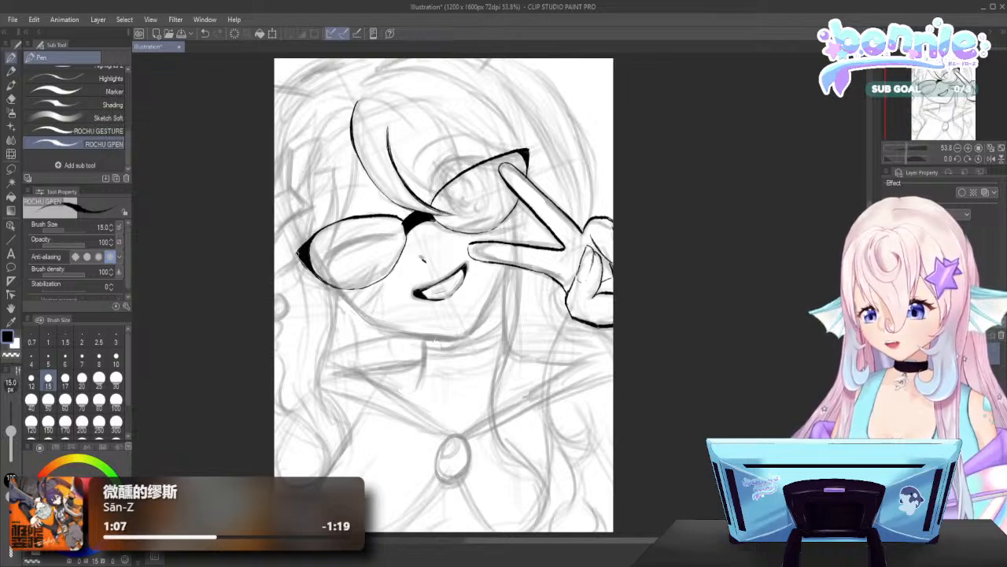
mouse_move(299, 249)
mouse_down()
mouse_move(385, 203)
mouse_move(309, 266)
mouse_up()
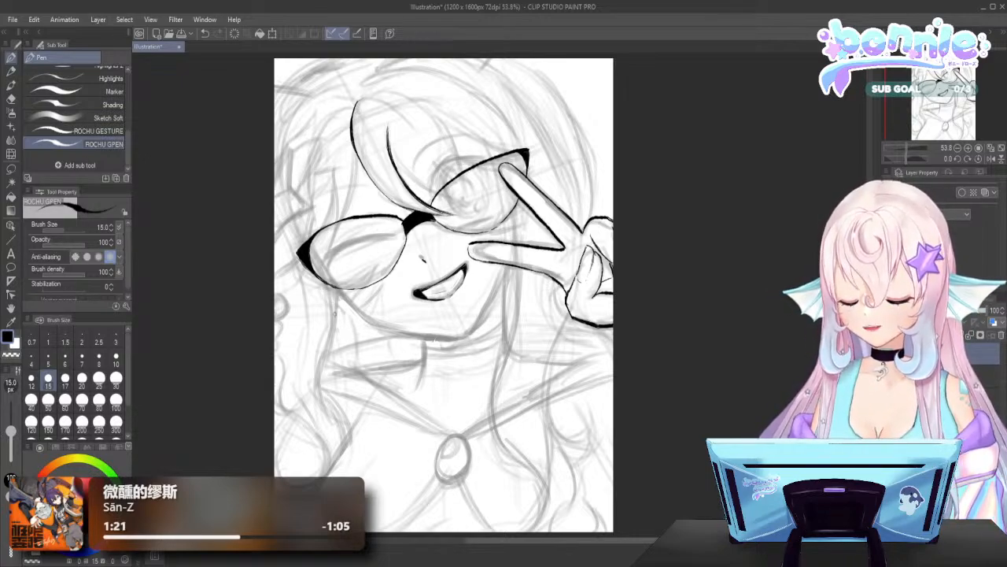
Ink the long hair strand from beside the forehead, past the frame's outer corner, to below the neck, and thicken its lower end
mouse_move(337, 309)
mouse_down()
mouse_move(302, 237)
mouse_move(297, 151)
mouse_up()
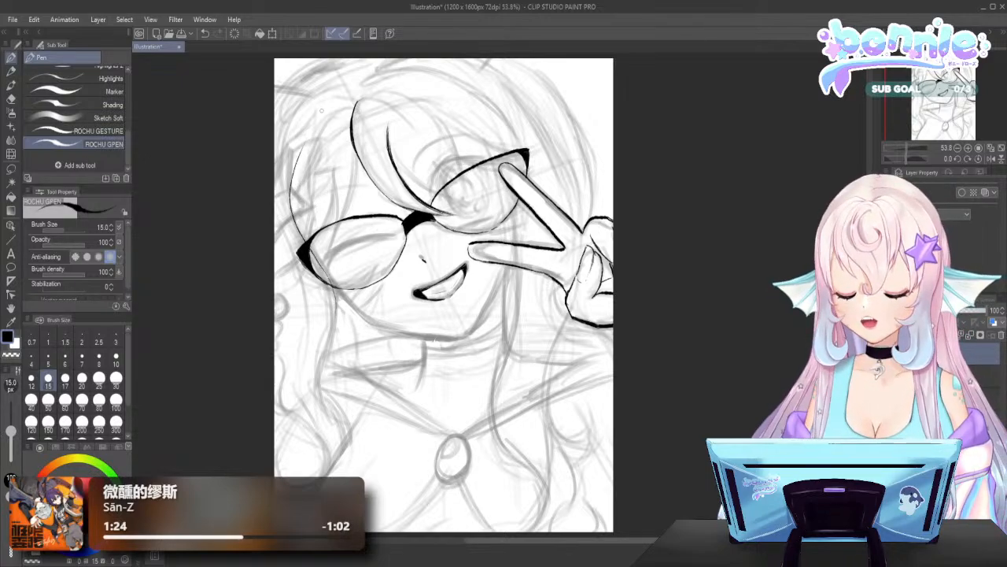
key(ctrl+z)
mouse_move(303, 140)
mouse_down()
mouse_move(294, 209)
mouse_move(331, 289)
mouse_move(318, 401)
mouse_up()
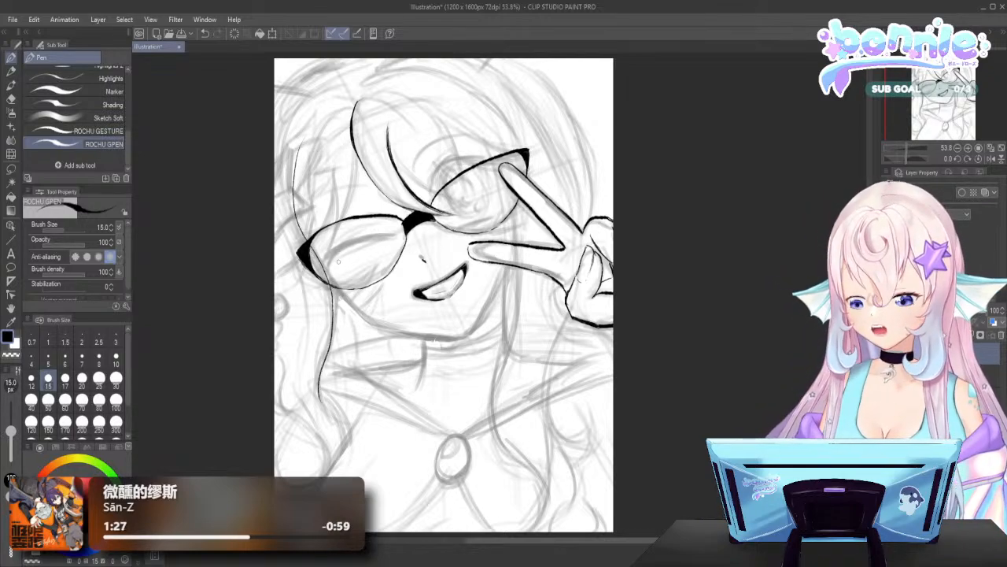
mouse_move(323, 371)
mouse_down()
mouse_move(319, 403)
mouse_move(319, 394)
mouse_up()
drag(329, 353, 322, 420)
drag(323, 374, 318, 410)
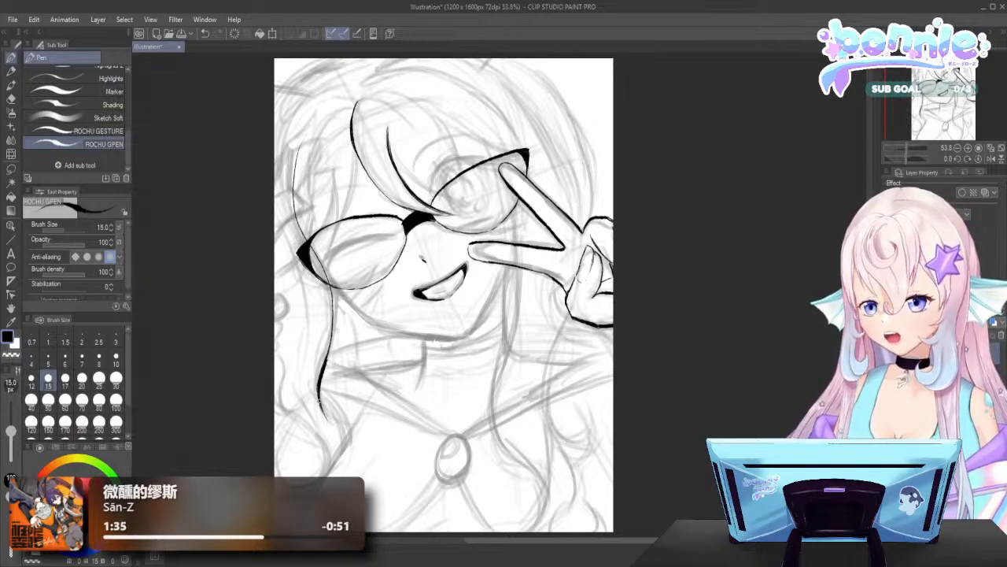
drag(322, 375, 318, 406)
mouse_move(332, 337)
mouse_down()
mouse_move(326, 360)
mouse_move(333, 321)
mouse_up()
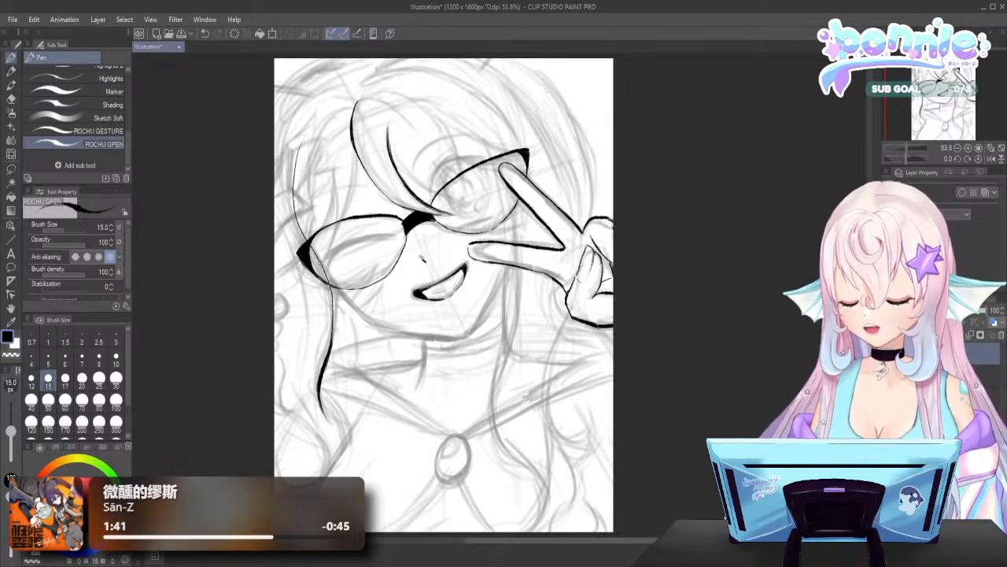
Extend the hair strand below the neck outward over the chest and back down toward the canvas's lower edge, tapering the bend
drag(322, 379, 349, 440)
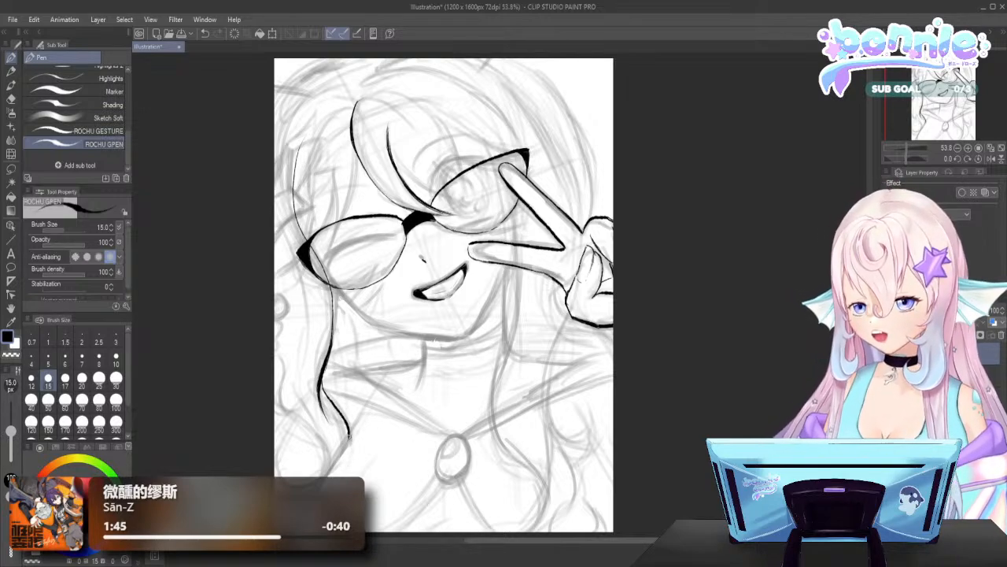
key(ctrl+z)
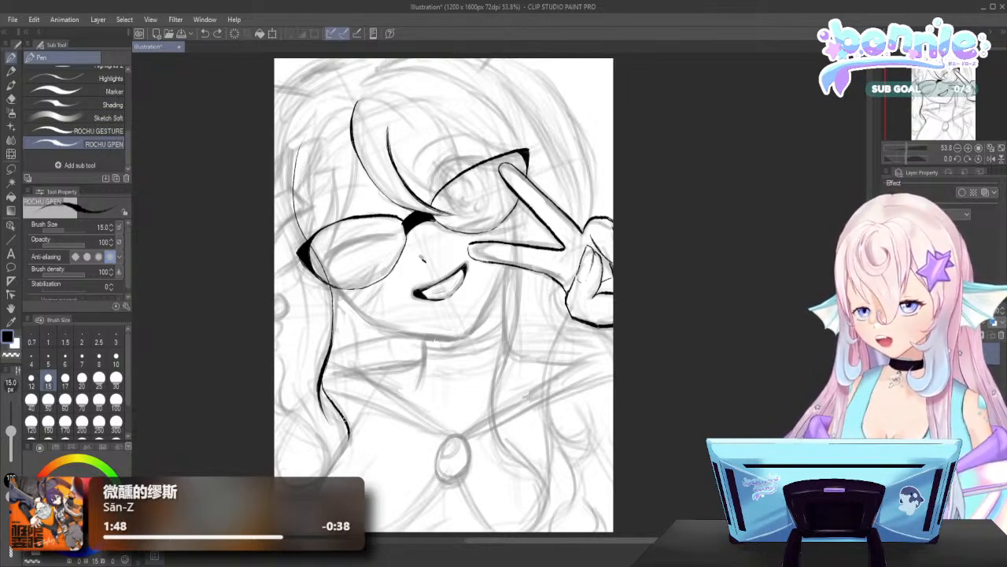
drag(329, 364, 323, 400)
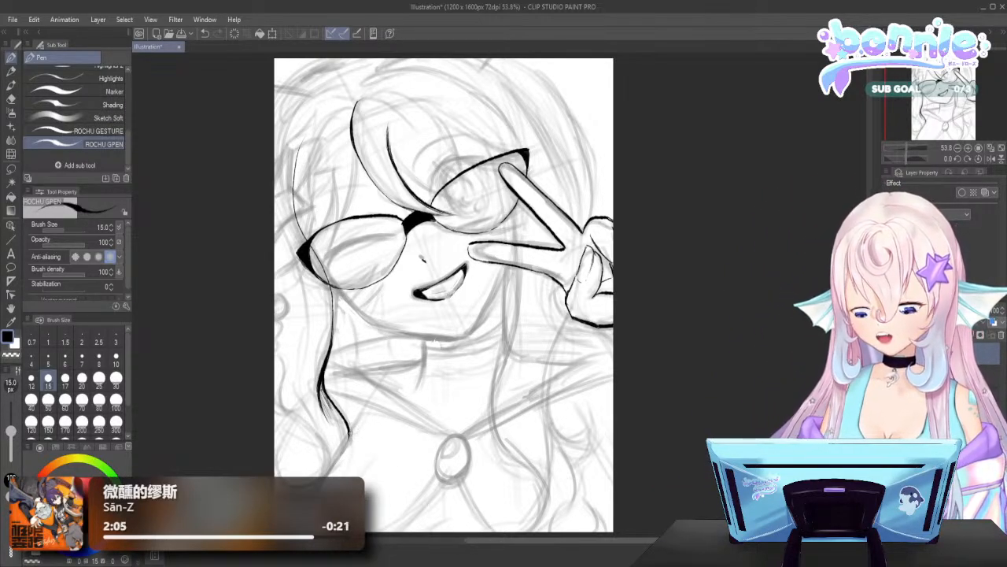
mouse_move(349, 423)
mouse_down()
mouse_move(353, 437)
mouse_move(324, 481)
mouse_up()
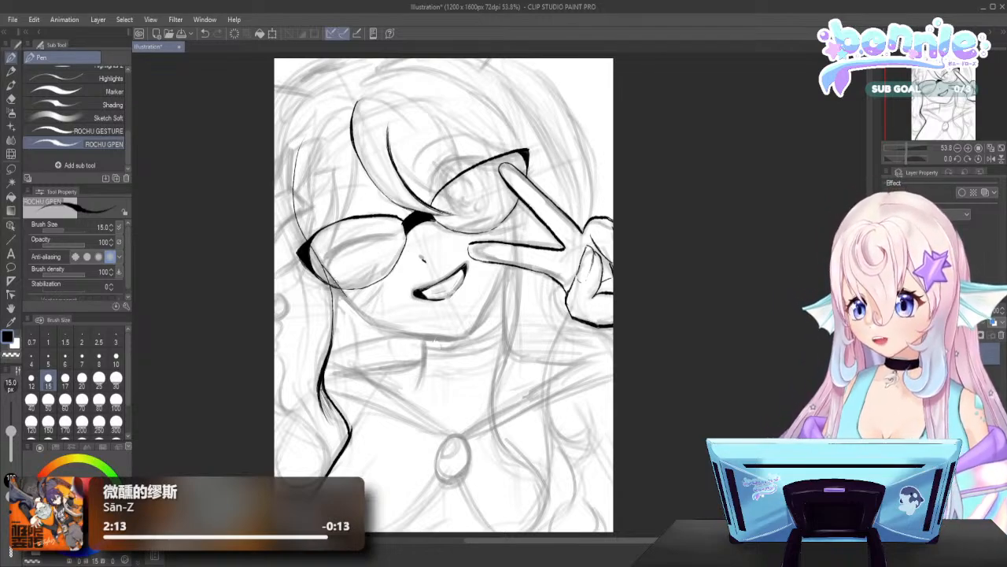
Ink the jawline from under the closed-eye lens around the chin up to the peace-sign hand, thickening the line
mouse_move(331, 272)
mouse_down()
mouse_move(369, 323)
mouse_move(459, 340)
mouse_up()
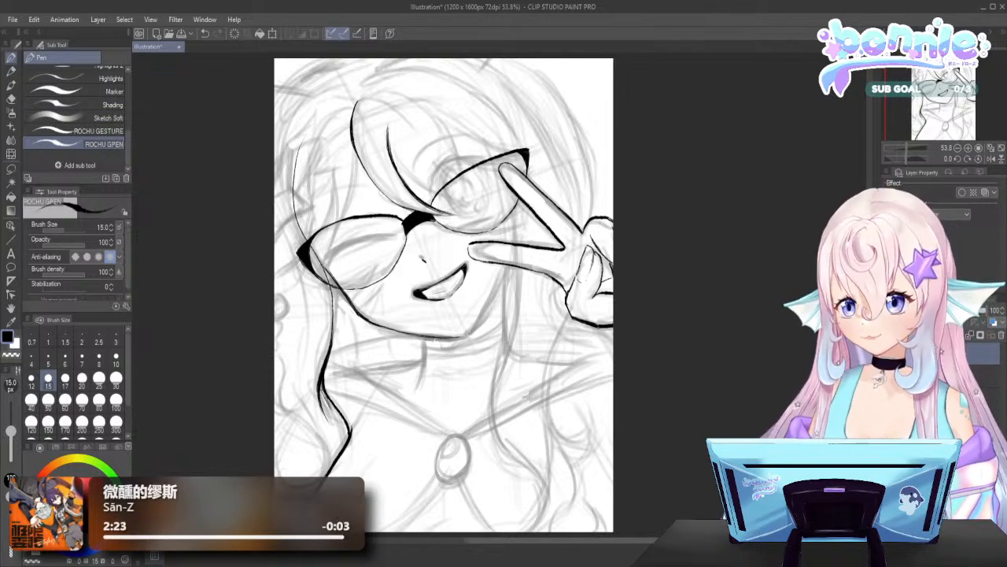
mouse_move(324, 268)
mouse_down()
mouse_move(354, 307)
mouse_move(403, 331)
mouse_up()
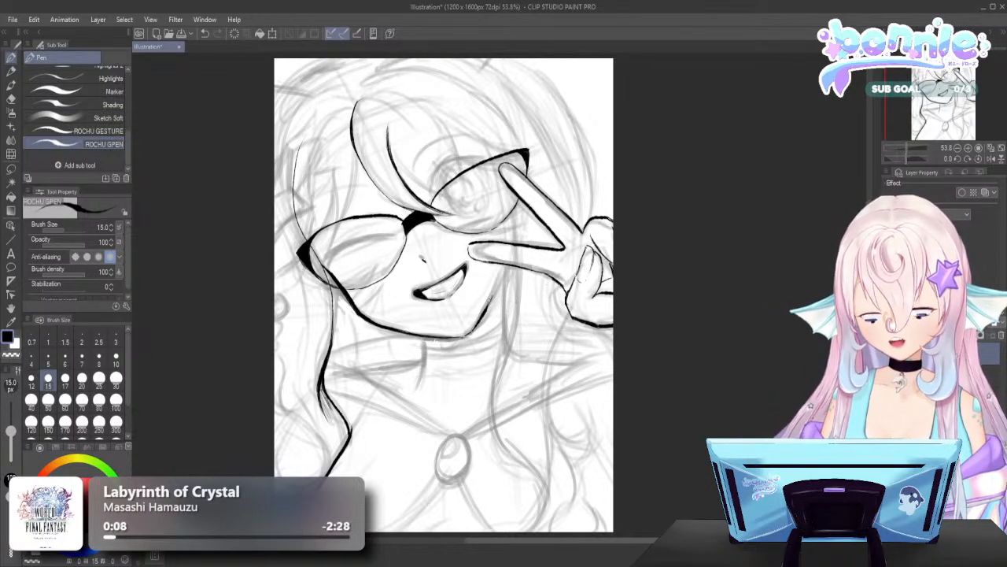
drag(483, 312, 506, 267)
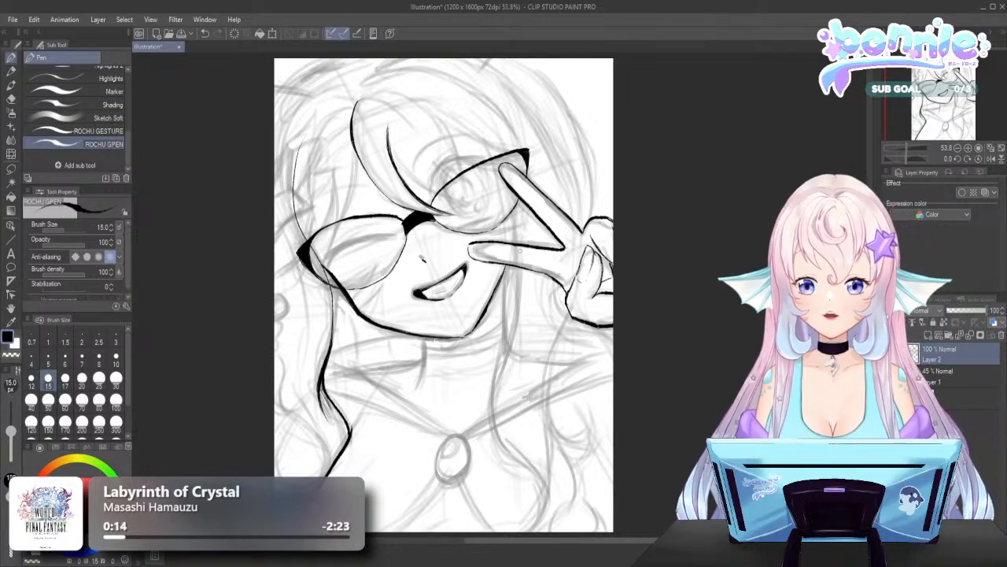
Ink both side lines of the neck, a short one under the chin and a longer one below the peace-sign hand
drag(424, 336, 414, 397)
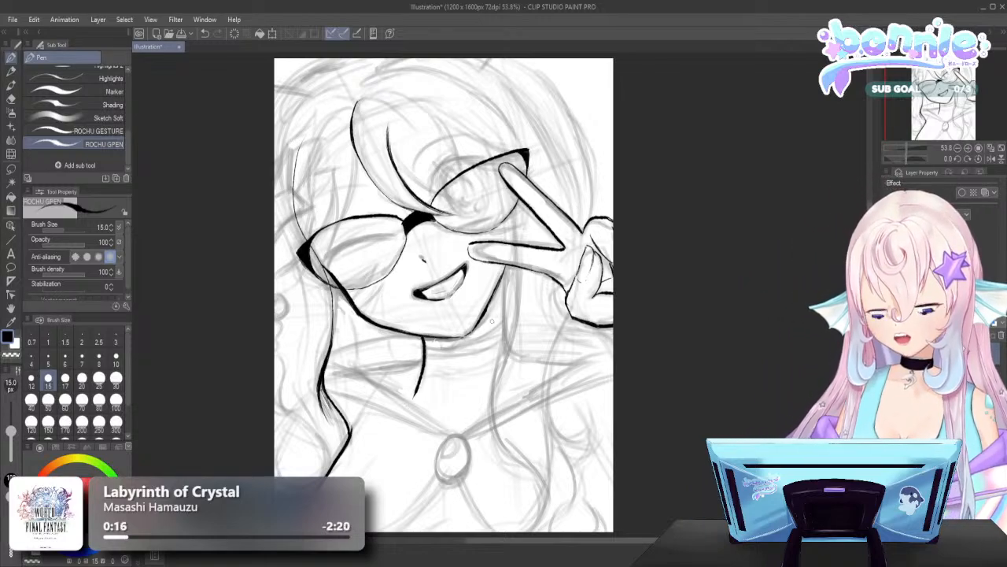
key(ctrl+z)
drag(425, 335, 420, 379)
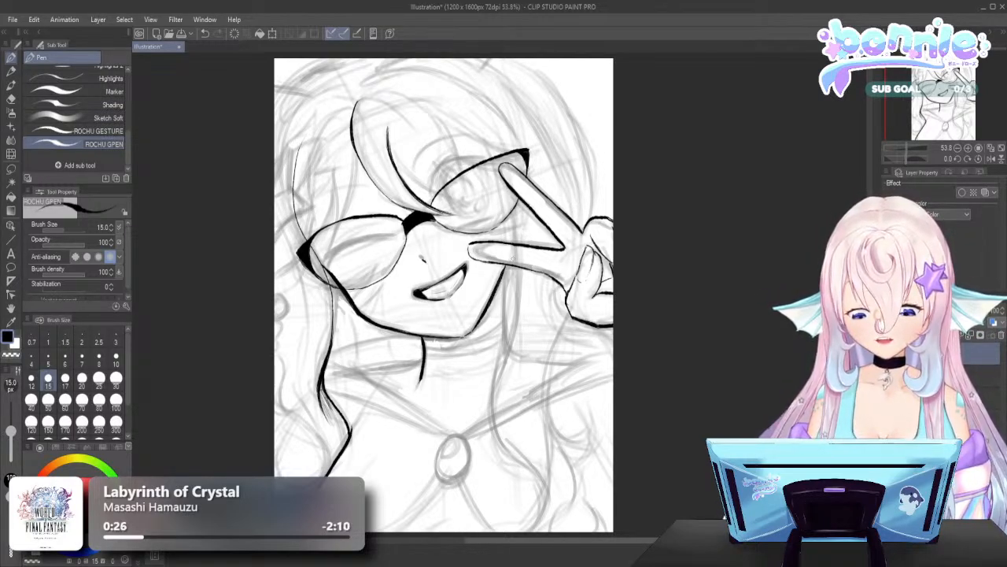
drag(504, 265, 514, 354)
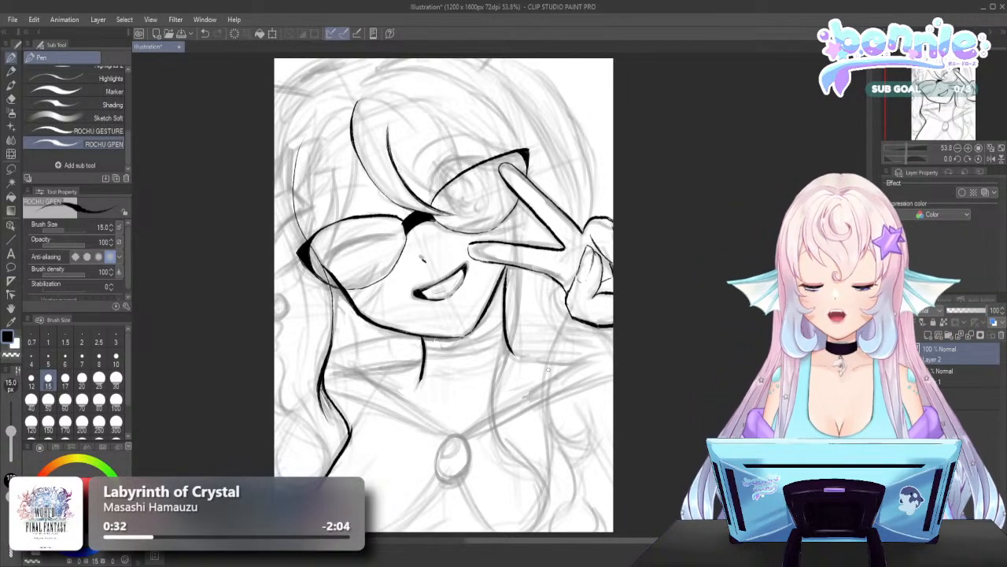
drag(423, 352, 500, 331)
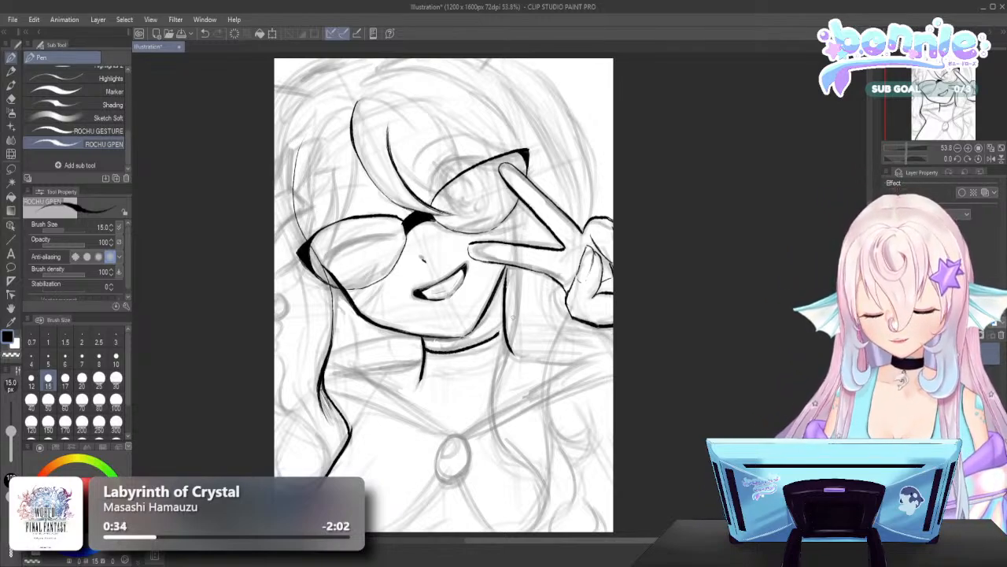
key(ctrl+z)
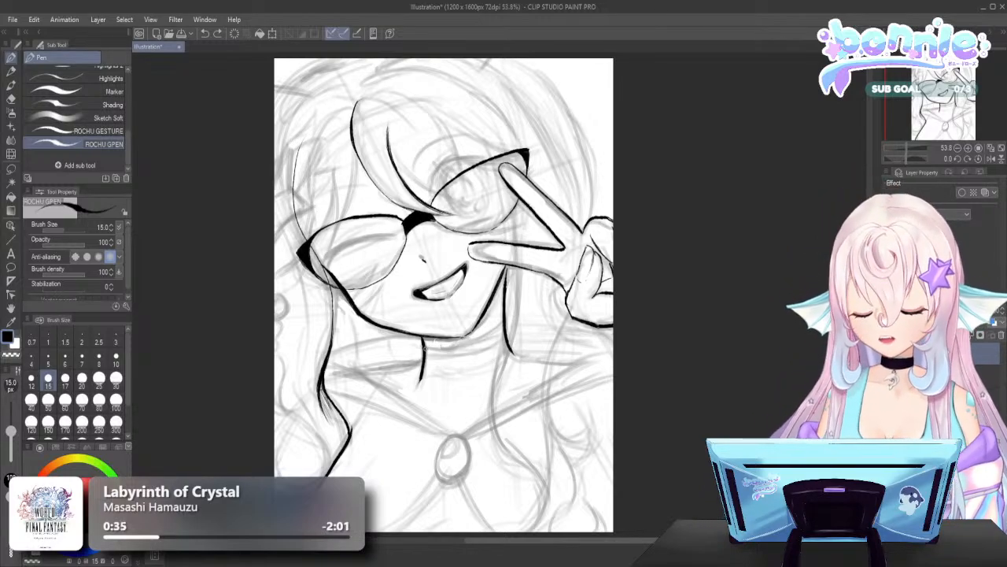
mouse_move(423, 352)
mouse_down()
mouse_move(464, 355)
mouse_move(502, 321)
mouse_up()
key(ctrl+z)
mouse_move(424, 353)
mouse_down()
mouse_move(455, 358)
mouse_move(504, 323)
mouse_up()
key(ctrl+z)
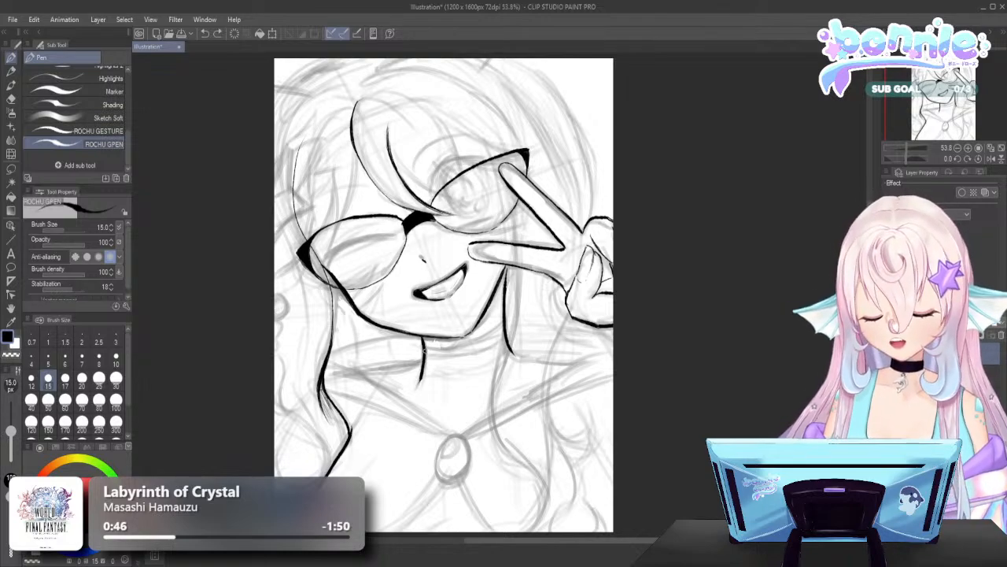
mouse_move(425, 351)
mouse_down()
mouse_move(445, 358)
mouse_move(502, 315)
mouse_up()
key(ctrl+z)
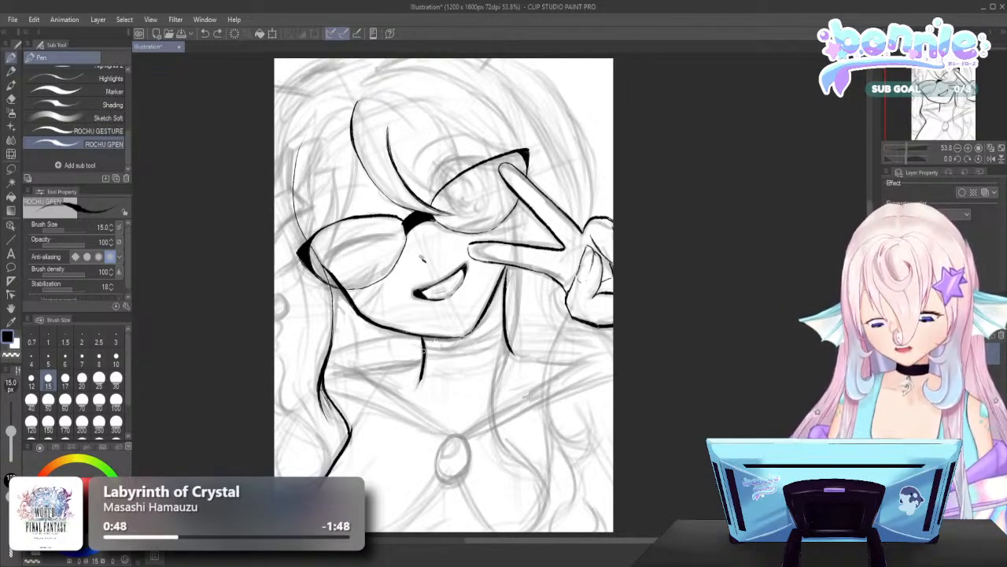
Ink the choker as two curved parallel lines across the neck with the pen stabilization at 18
mouse_move(424, 354)
mouse_down()
mouse_move(488, 344)
mouse_move(508, 315)
mouse_up()
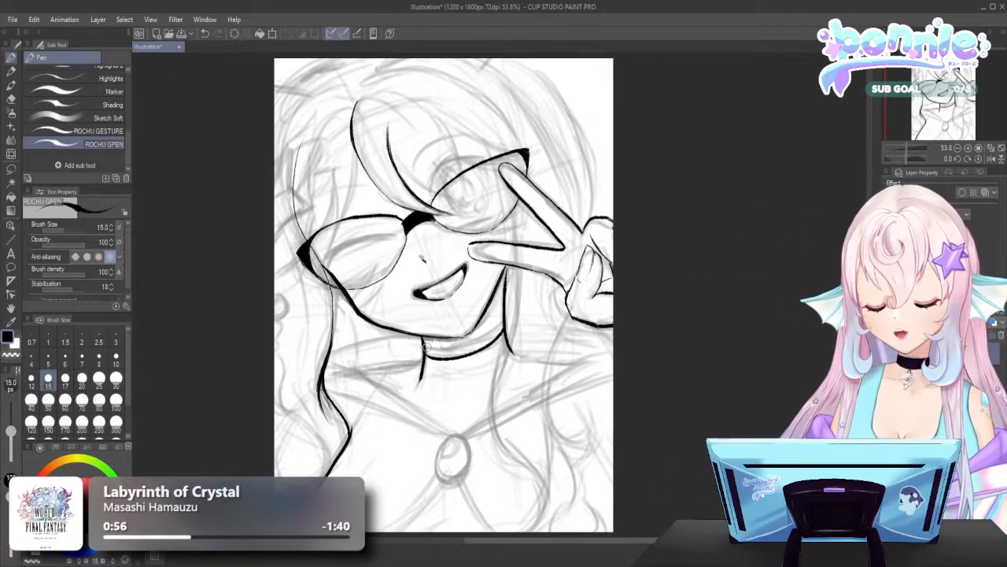
mouse_move(424, 350)
mouse_down()
mouse_move(455, 350)
mouse_move(502, 316)
mouse_up()
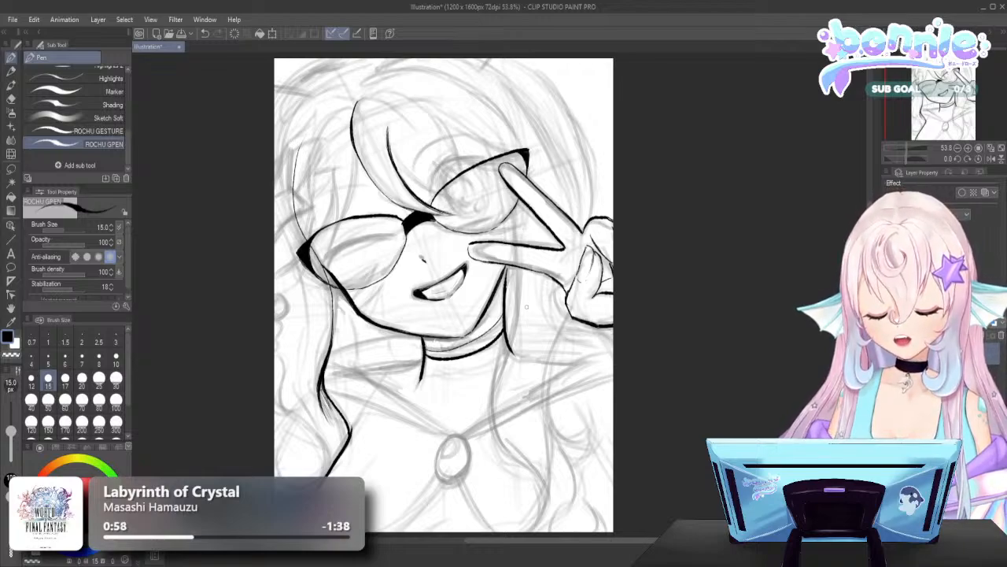
mouse_move(424, 348)
mouse_down()
mouse_move(442, 352)
mouse_move(501, 319)
mouse_up()
key(ctrl+z)
mouse_move(424, 349)
mouse_down()
mouse_move(467, 351)
mouse_move(504, 318)
mouse_up()
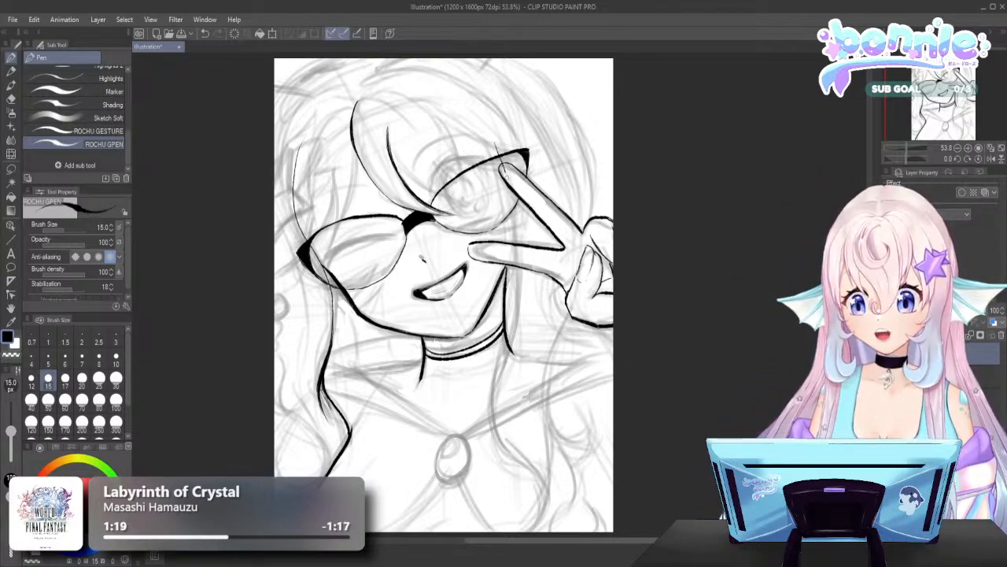
mouse_move(510, 189)
mouse_down()
mouse_move(520, 253)
mouse_move(493, 378)
mouse_move(538, 524)
mouse_up()
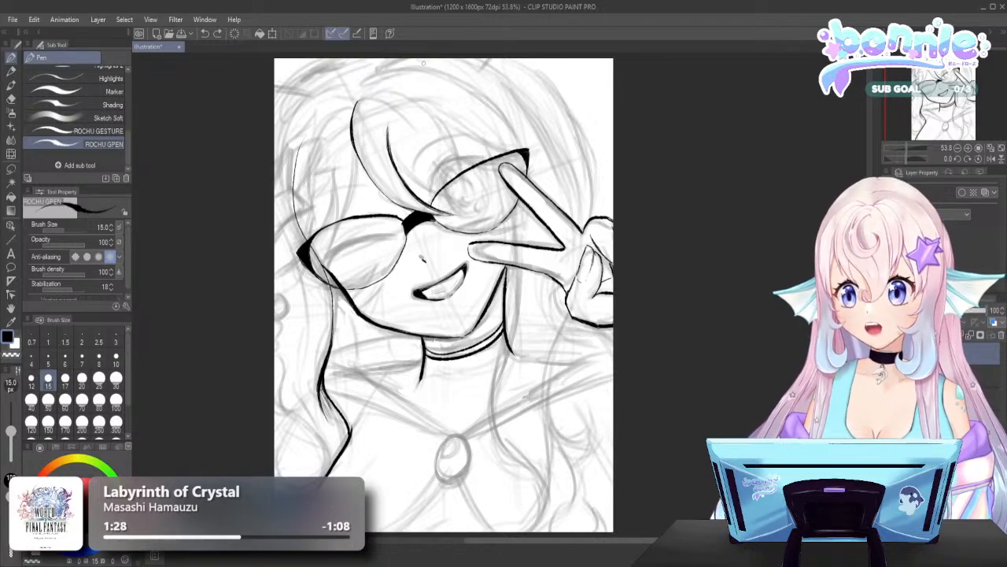
mouse_move(376, 70)
mouse_down()
mouse_move(425, 70)
mouse_move(470, 96)
mouse_up()
key(ctrl+z)
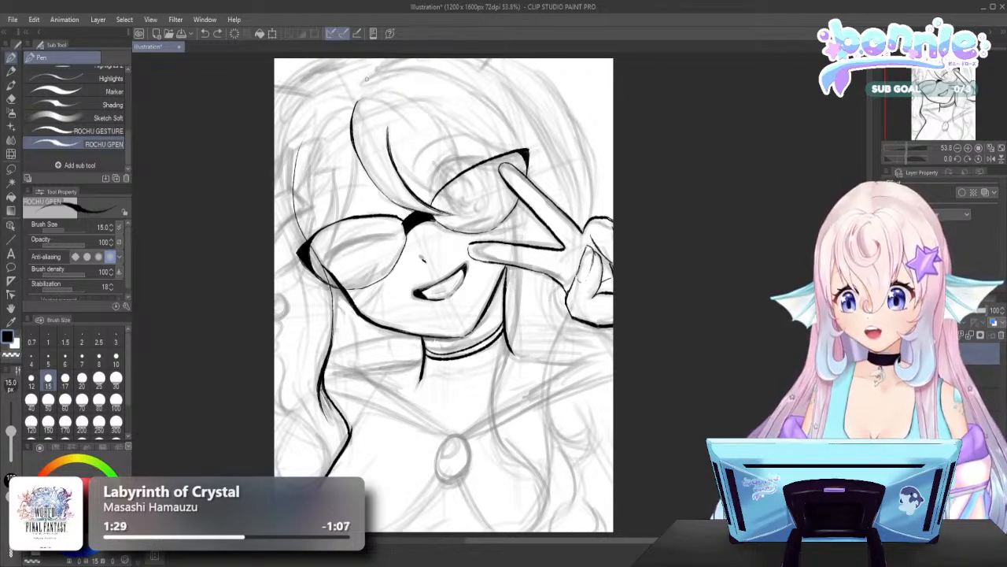
Ink the hair outline from the crown over the head, past the raised fingers, and down to a curl near the canvas's bottom edge
mouse_move(375, 69)
mouse_down()
mouse_move(427, 68)
mouse_move(473, 82)
mouse_move(501, 118)
mouse_up()
mouse_move(526, 227)
mouse_down()
mouse_move(496, 415)
mouse_move(535, 532)
mouse_up()
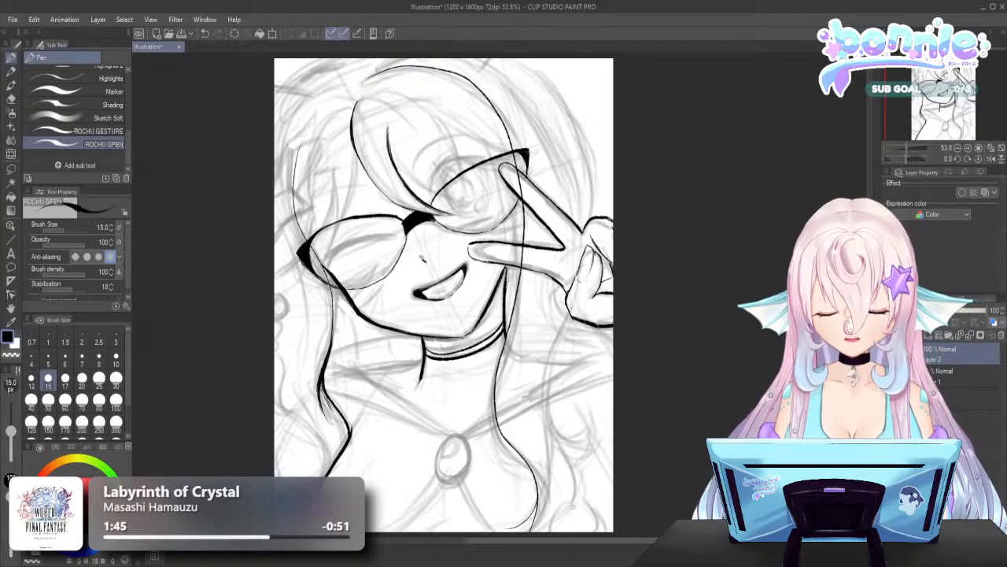
key(ctrl+z)
scroll(614, 354, down, 2)
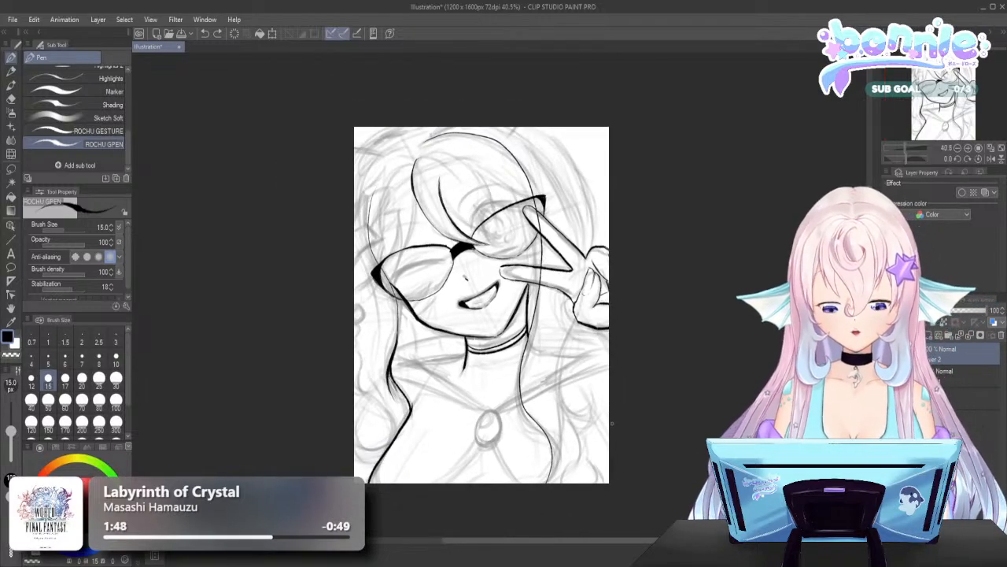
scroll(610, 417, up, 1)
mouse_move(538, 469)
mouse_down()
mouse_move(515, 495)
mouse_move(543, 460)
mouse_move(504, 498)
mouse_up()
key(ctrl+z)
key(ctrl+z)
key(ctrl+z)
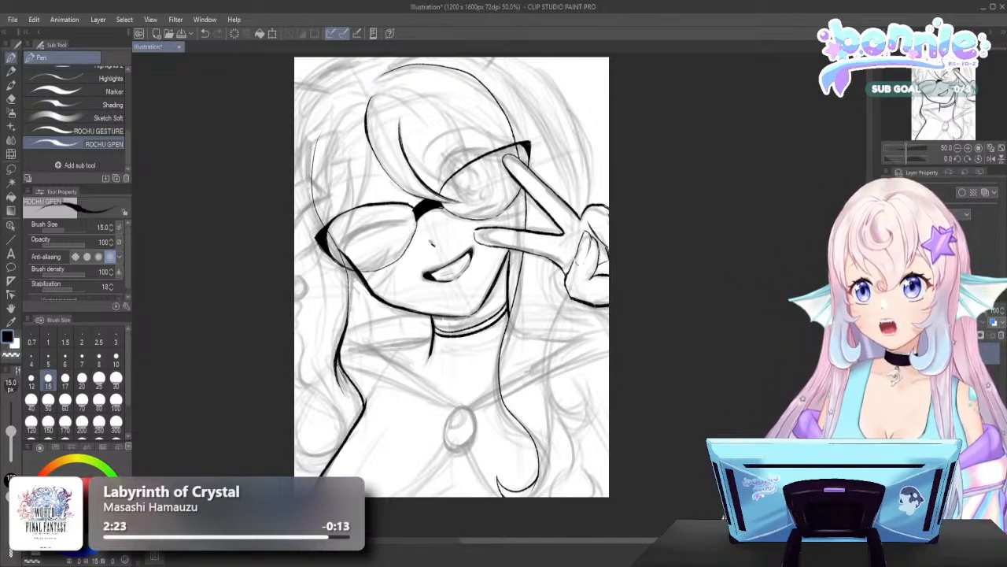
Ink a thin inner hair strand from the tip of the raised finger down to beside the neck
drag(512, 135, 514, 291)
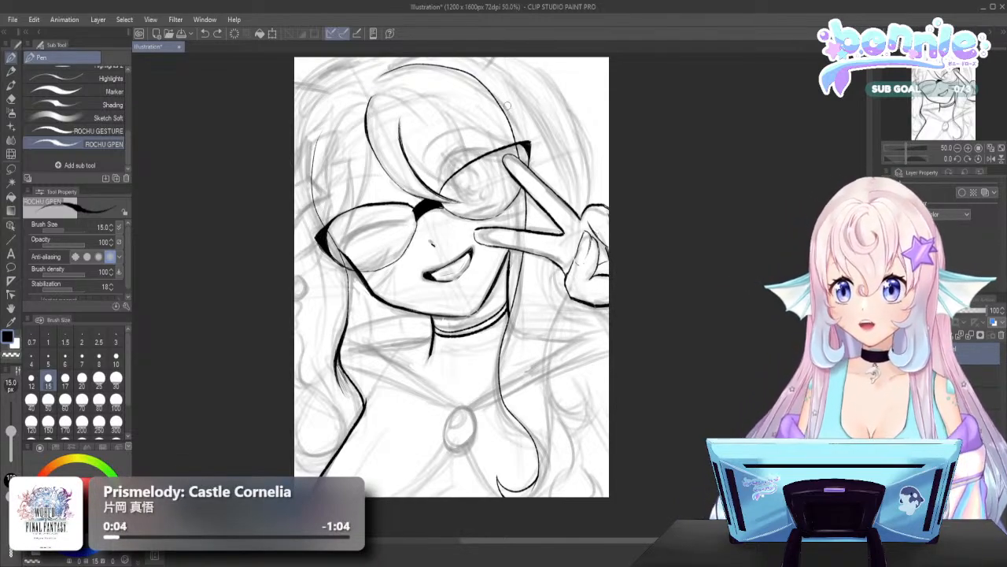
mouse_move(506, 114)
mouse_down()
mouse_move(515, 167)
mouse_move(497, 235)
mouse_move(509, 309)
mouse_up()
key(ctrl+z)
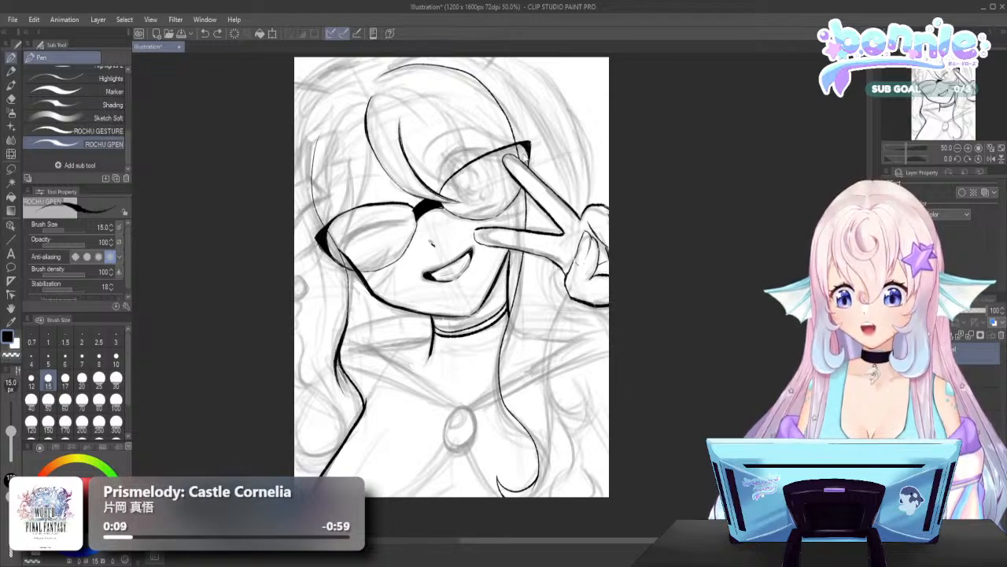
drag(522, 161, 513, 290)
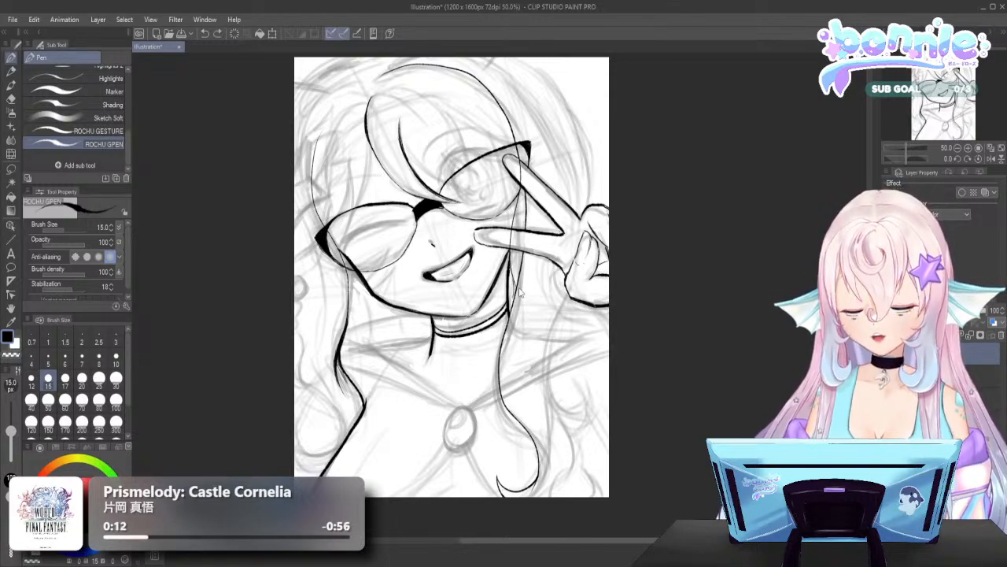
drag(515, 277, 513, 307)
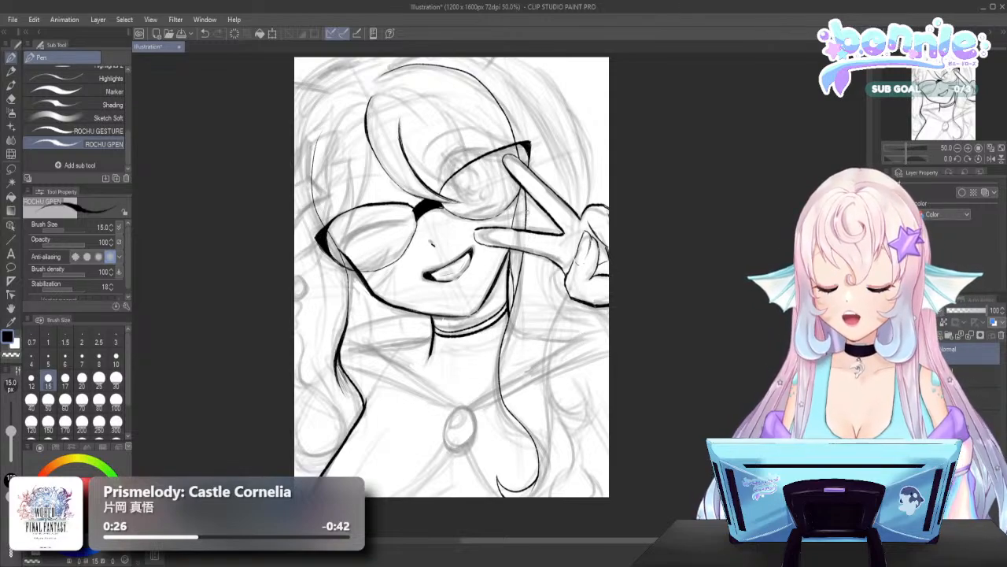
Thicken the hair strand beneath the raised finger and ink the inner fringe strand with its split tips crossing toward the open eye
drag(524, 186, 517, 273)
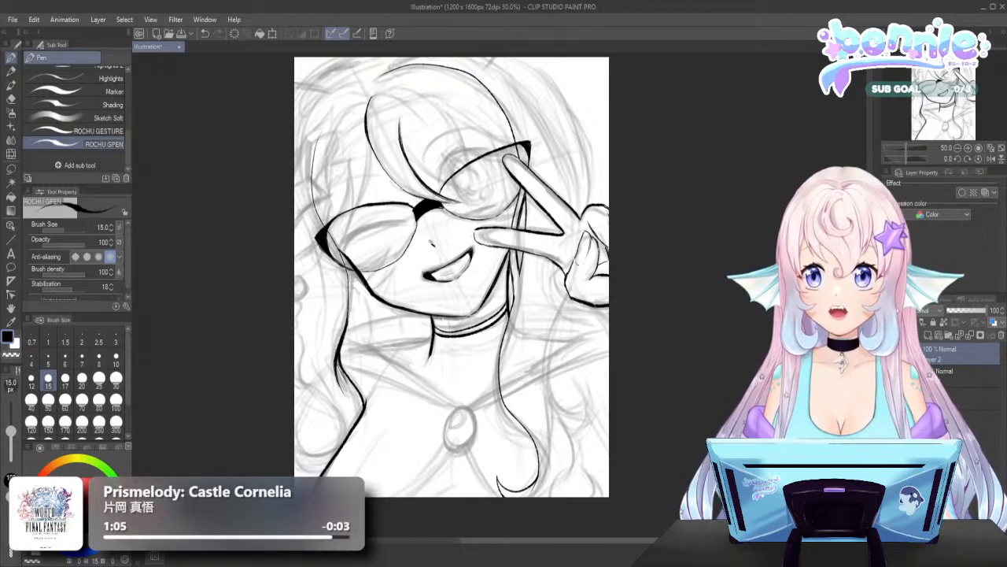
drag(399, 134, 463, 193)
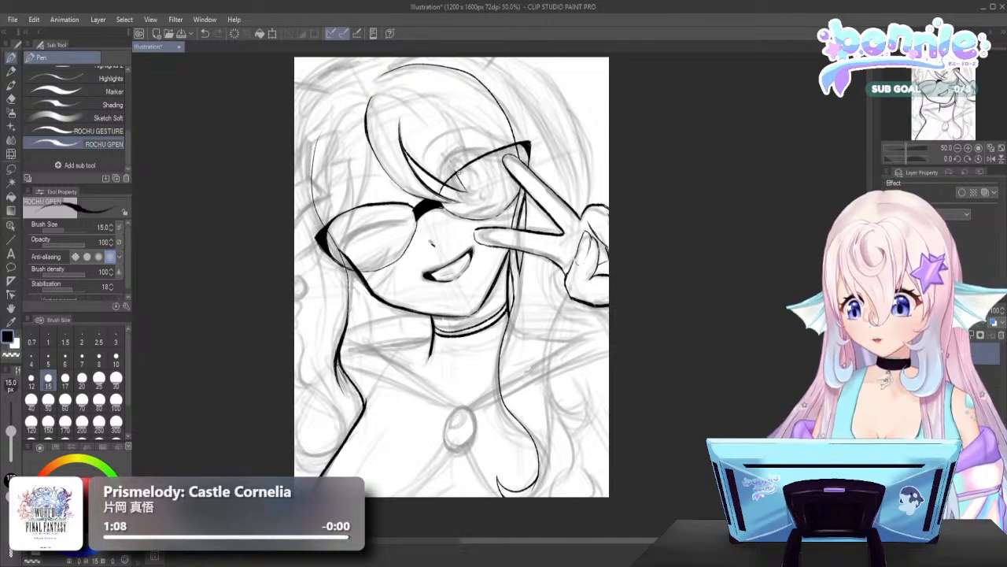
drag(457, 172, 473, 179)
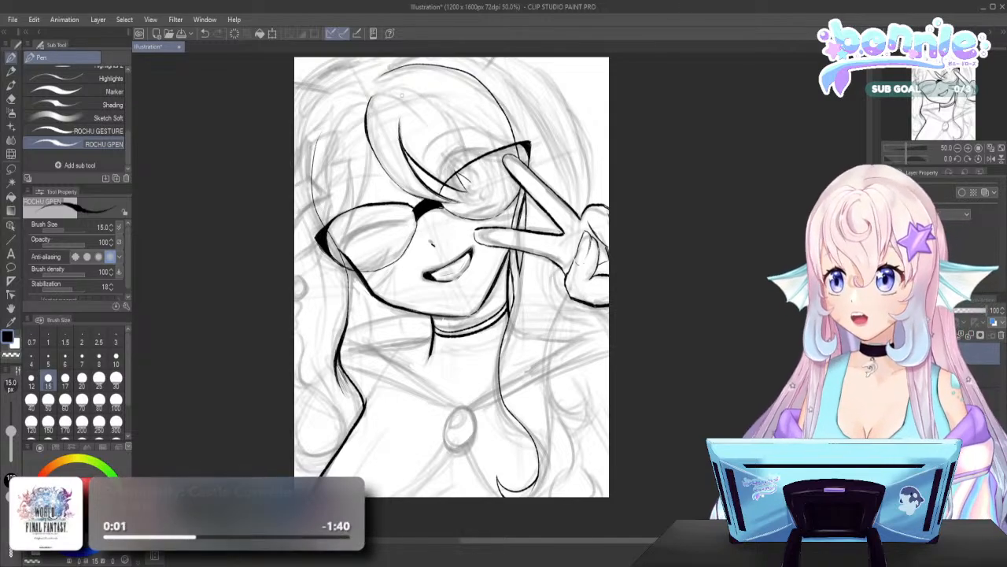
Ink the large front bang as curved strokes from the hair parting over the forehead down to the open eye
drag(371, 97, 422, 126)
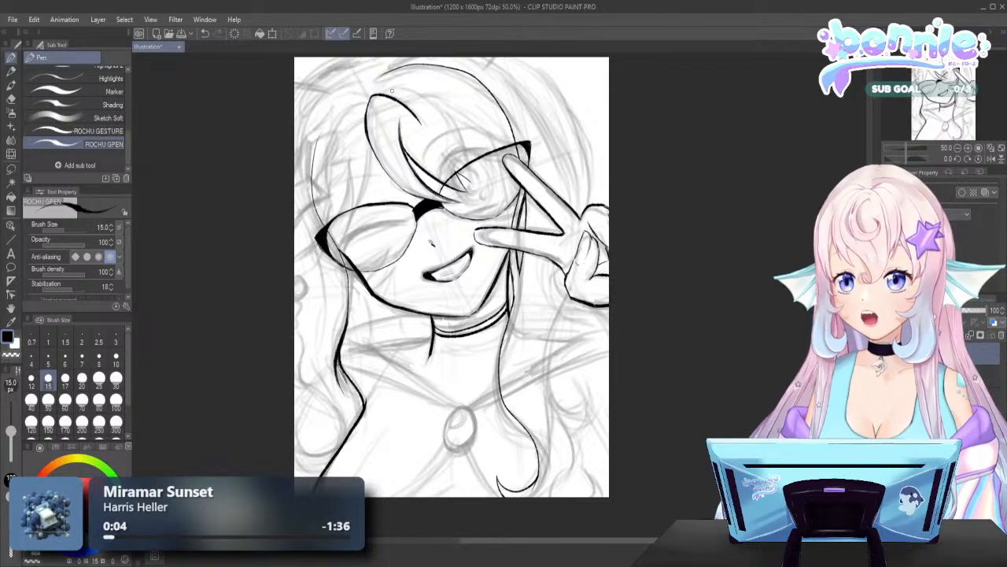
mouse_move(371, 96)
mouse_down()
mouse_move(414, 89)
mouse_move(455, 127)
mouse_move(466, 169)
mouse_up()
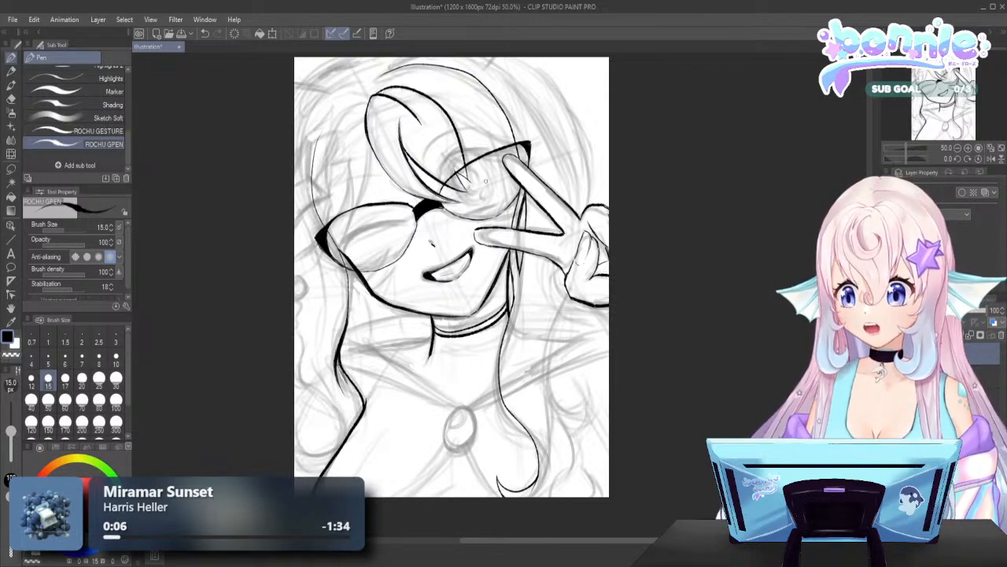
key(ctrl+z)
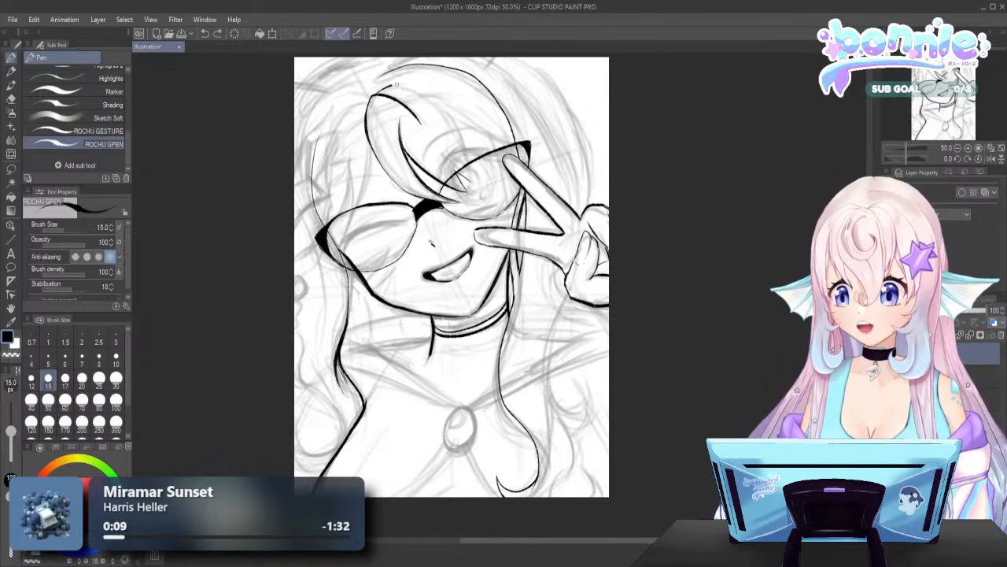
mouse_move(396, 83)
mouse_down()
mouse_move(433, 99)
mouse_move(459, 136)
mouse_move(472, 189)
mouse_up()
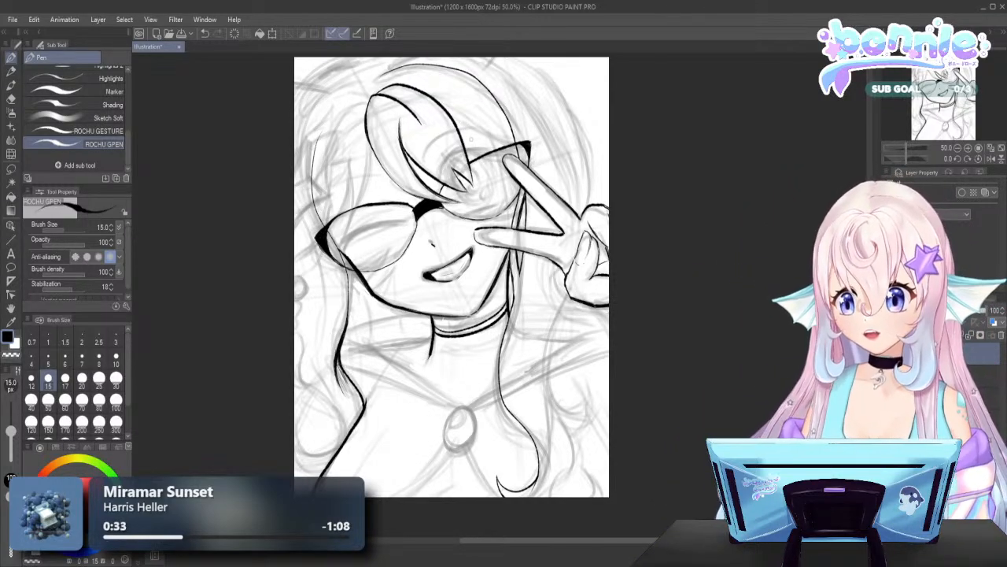
Ink the open eye behind the glasses with its upper lash line, iris outline and small highlights
drag(462, 157, 527, 155)
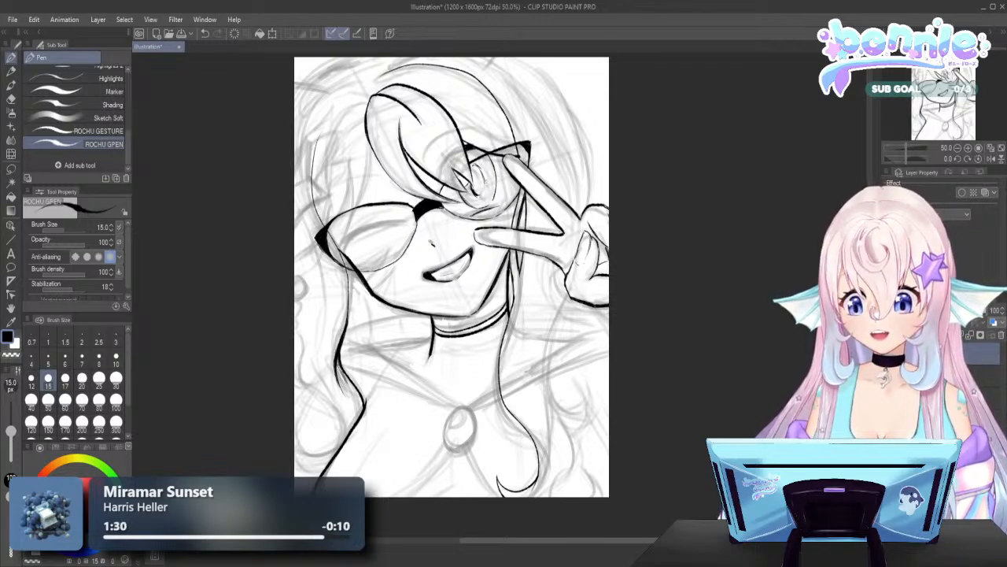
drag(476, 164, 486, 185)
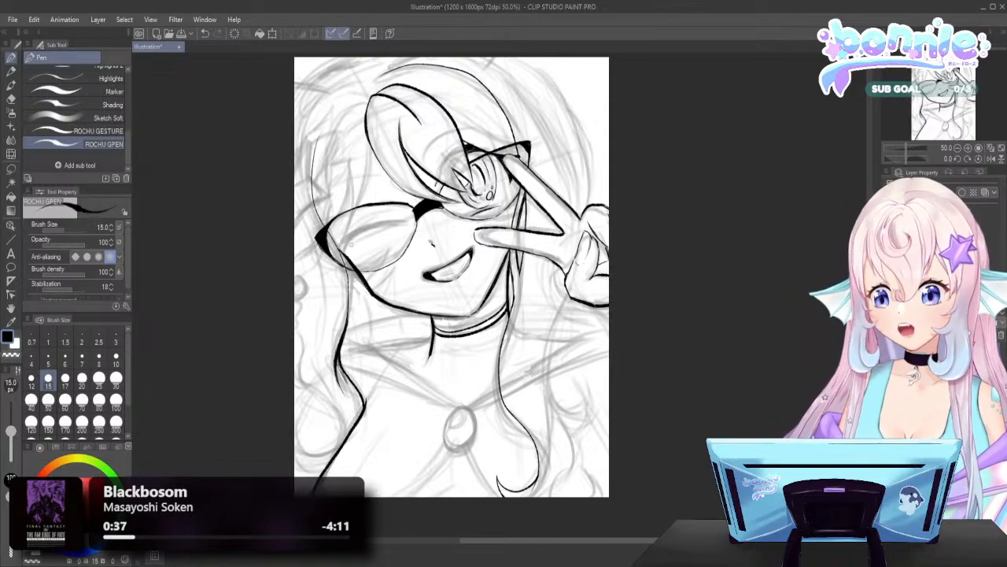
Ink the winking eye as an arched lash line inside the glasses lens and thicken it toward the outer corner
drag(349, 243, 414, 227)
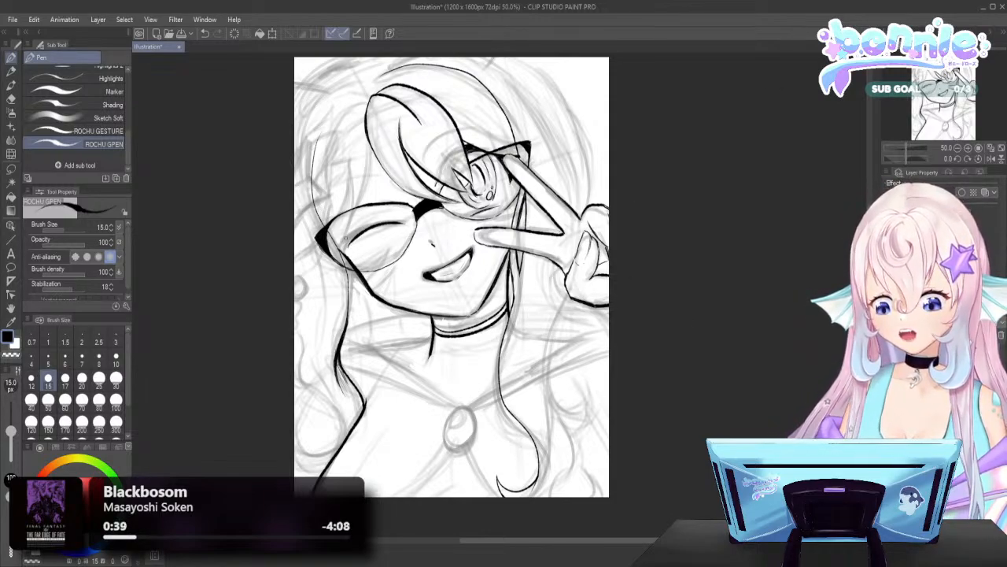
drag(345, 241, 403, 220)
drag(346, 240, 375, 222)
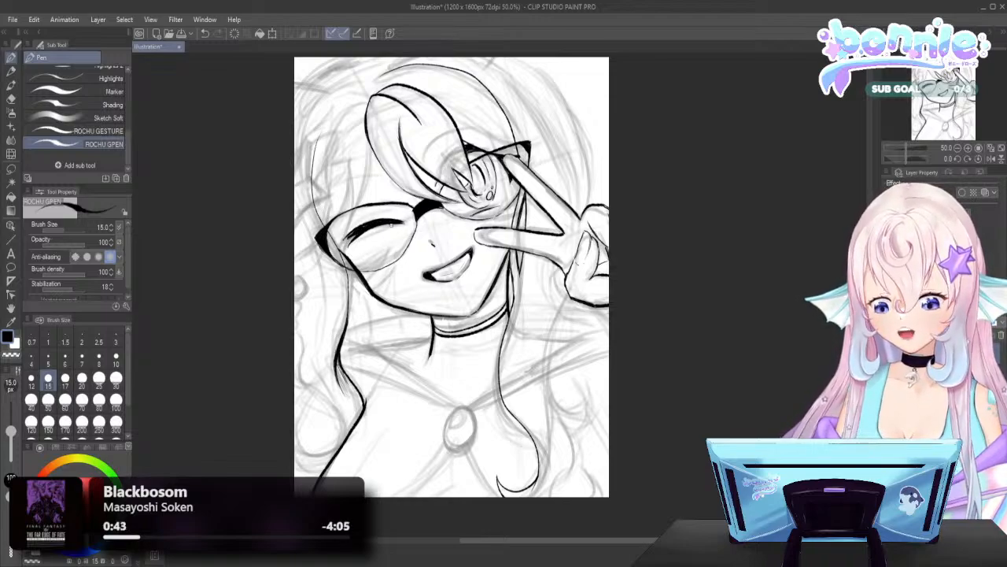
mouse_move(346, 241)
mouse_down()
mouse_move(389, 214)
mouse_move(346, 234)
mouse_move(375, 219)
mouse_move(357, 225)
mouse_move(403, 216)
mouse_move(392, 215)
mouse_up()
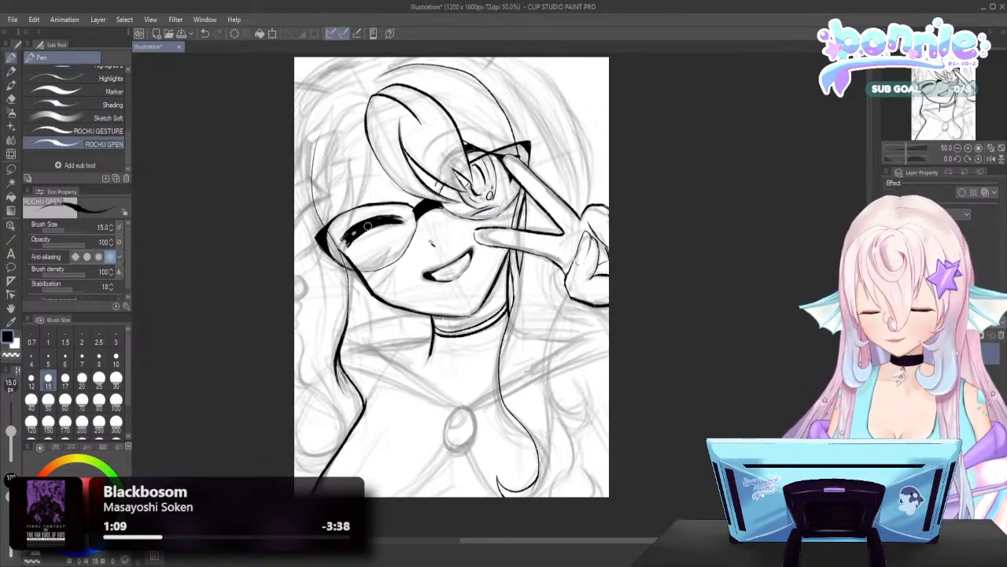
drag(365, 227, 354, 237)
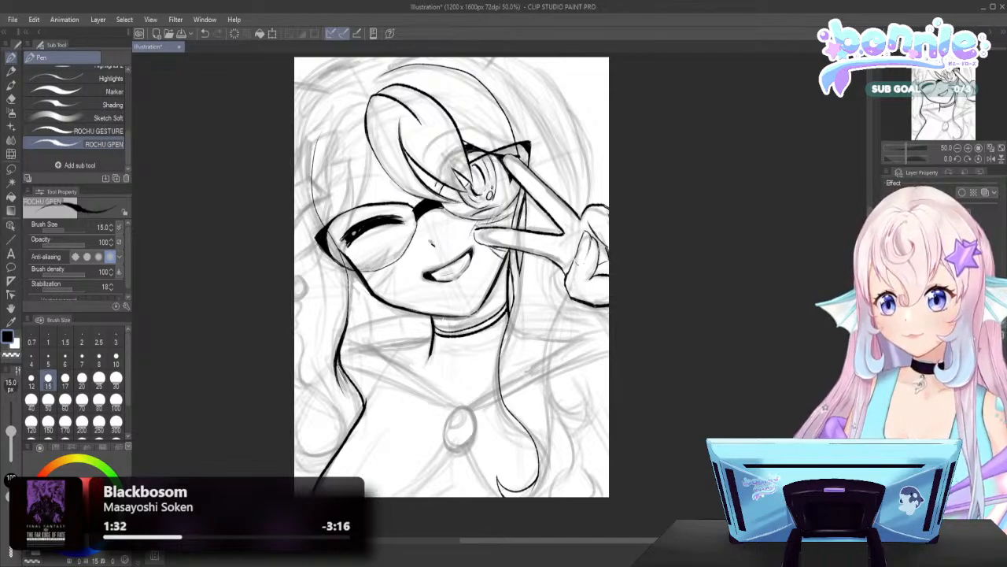
Hatch thin diagonal blush lines on the cheek below the winking eye
mouse_move(376, 260)
mouse_down()
mouse_move(402, 240)
mouse_move(358, 270)
mouse_move(392, 255)
mouse_move(366, 282)
mouse_move(396, 247)
mouse_up()
mouse_move(373, 293)
mouse_down()
mouse_move(394, 273)
mouse_move(390, 290)
mouse_move(381, 249)
mouse_move(383, 258)
mouse_move(397, 250)
mouse_up()
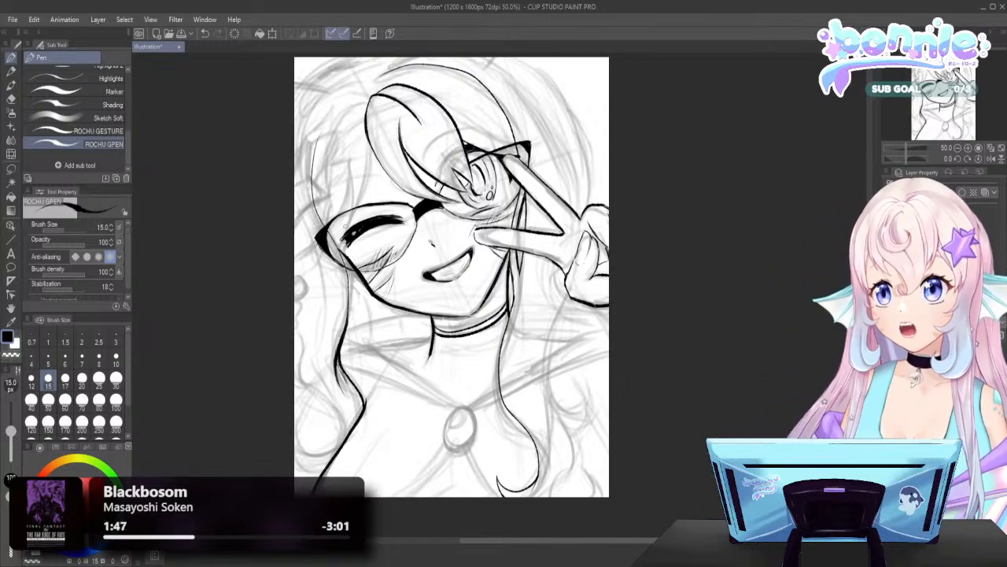
Ink the side bangs above the winking eye and its outer lashes, and check the line art with the Layer 1 sketch briefly hidden
mouse_move(352, 226)
mouse_down()
mouse_move(375, 146)
mouse_move(351, 219)
mouse_move(347, 189)
mouse_up()
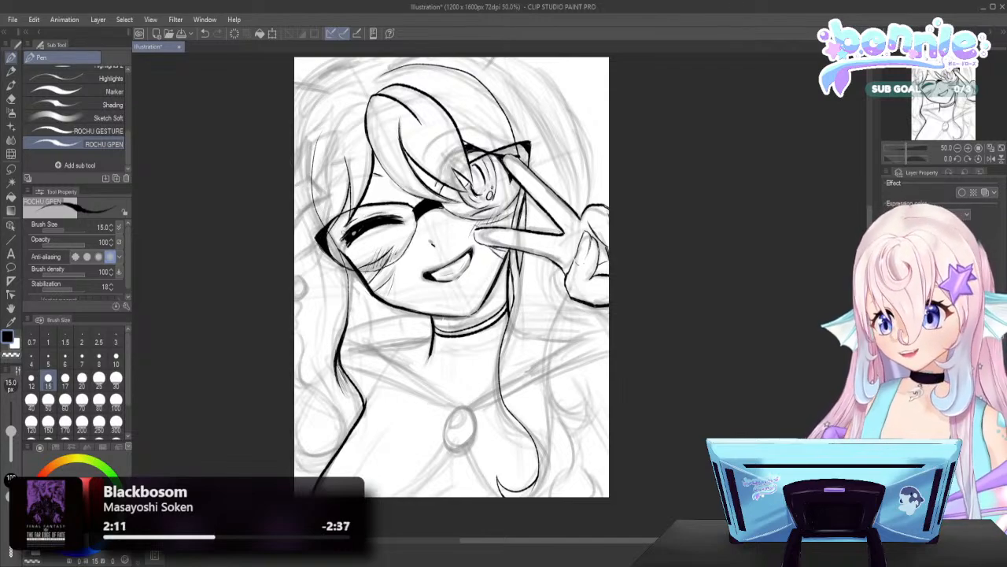
drag(334, 228, 344, 237)
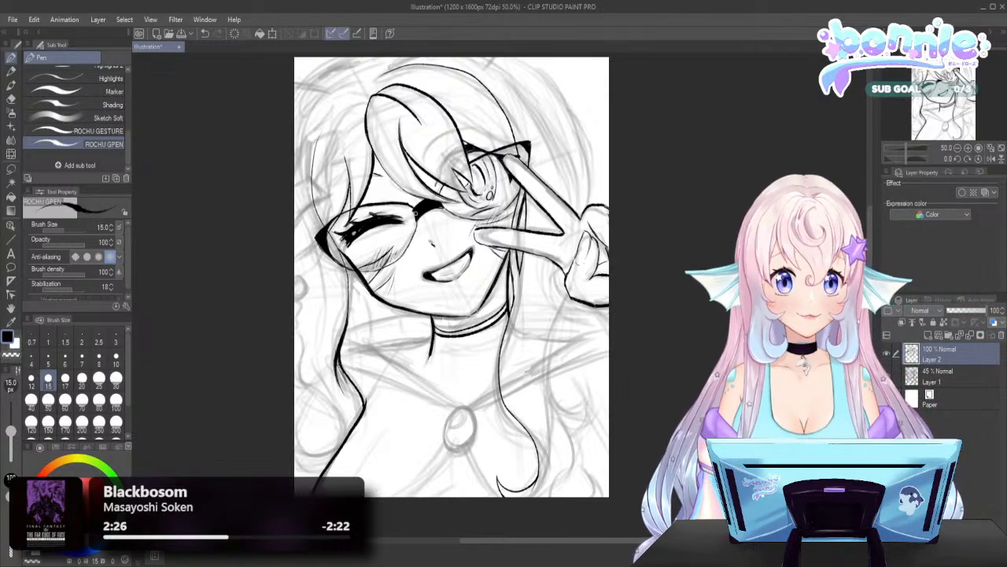
click(887, 376)
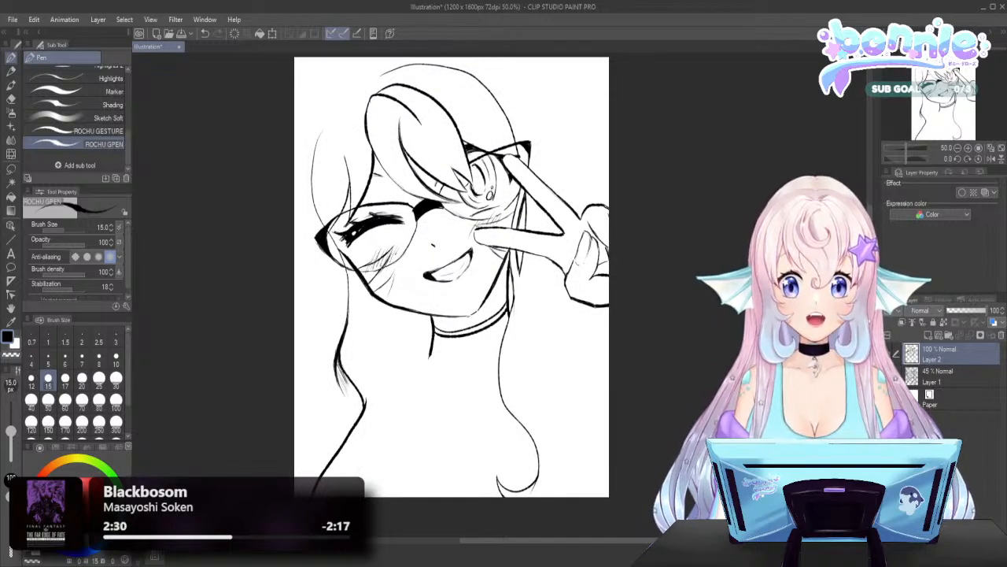
click(887, 376)
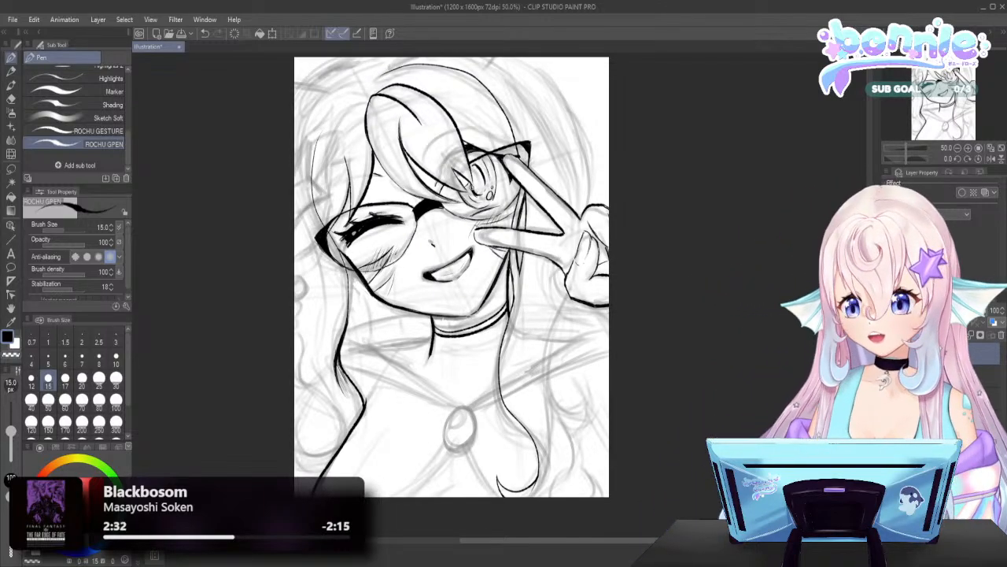
Darken the open eye's pupil with hatching and hatch the shadow under the chin above the choker
mouse_move(480, 194)
mouse_down()
mouse_move(473, 167)
mouse_move(476, 187)
mouse_up()
drag(449, 321, 436, 318)
drag(448, 315, 472, 326)
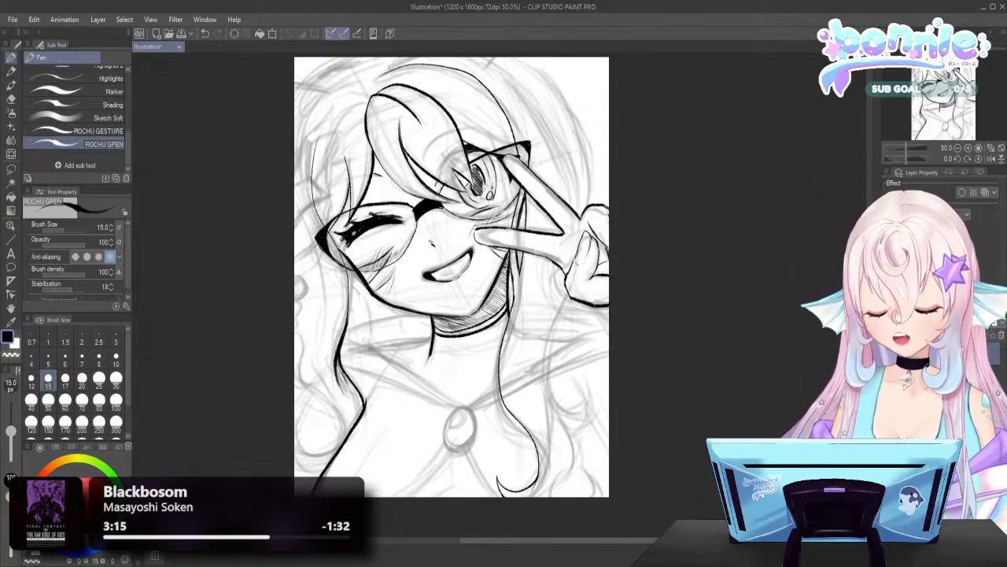
Ink the collar on the winking-eye side, with a curve beside the neck and converging lines running down to the oval brooch
drag(368, 349, 428, 340)
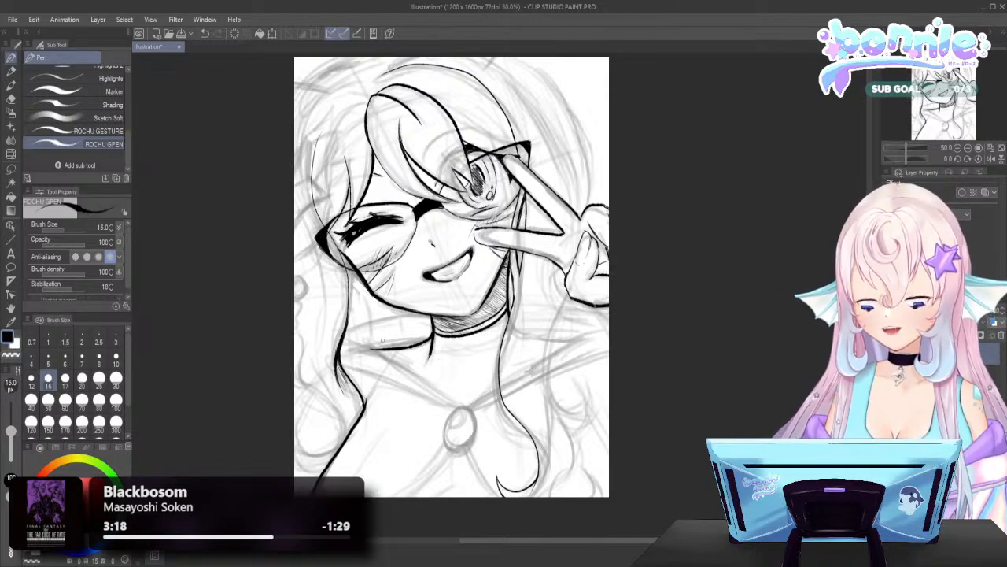
drag(351, 340, 457, 409)
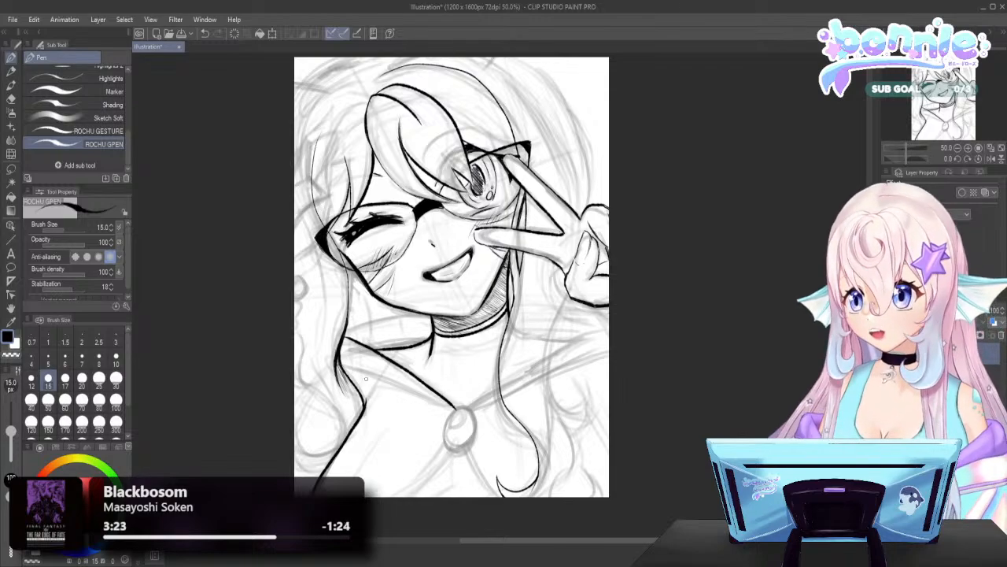
drag(361, 376, 455, 422)
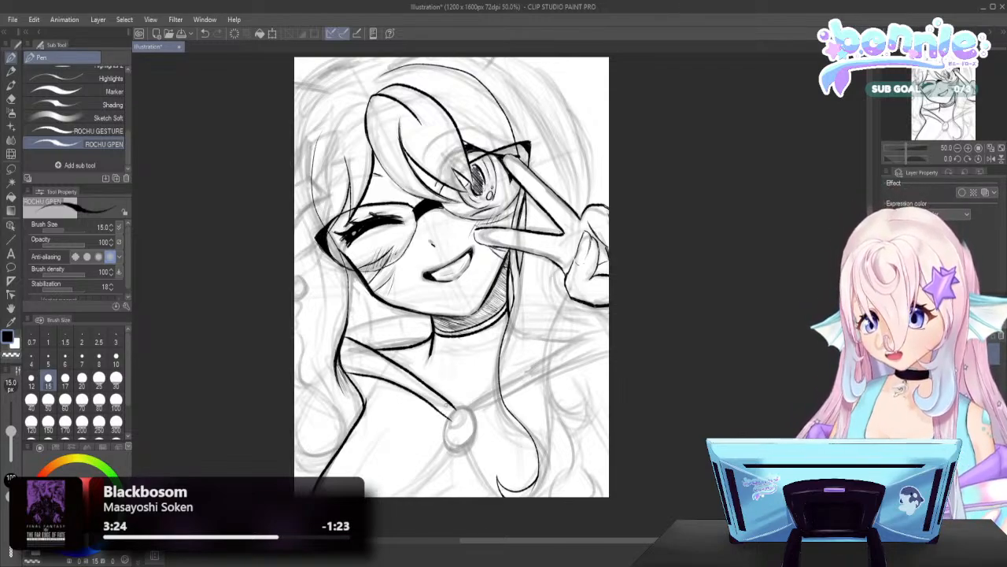
key(ctrl+z)
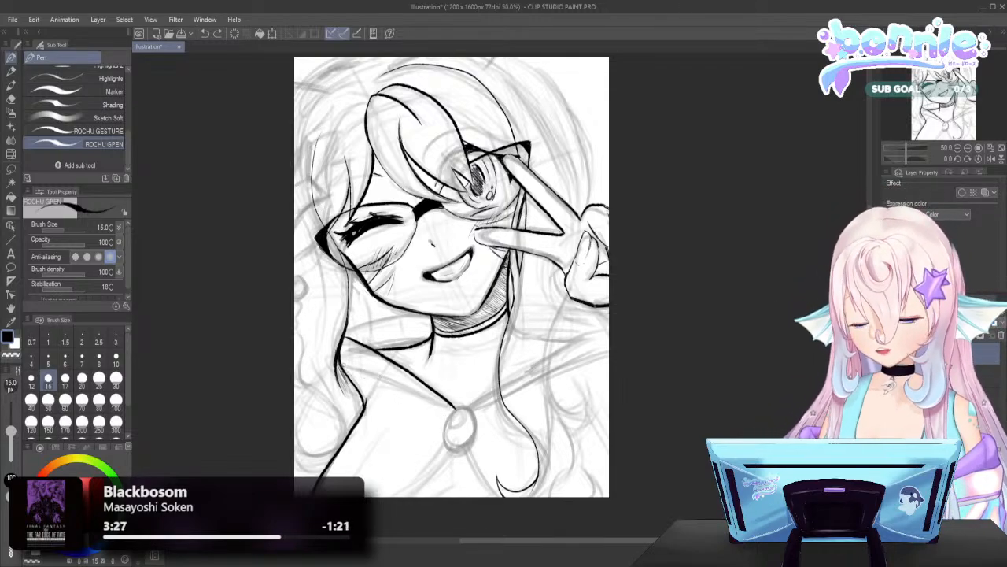
drag(341, 364, 452, 405)
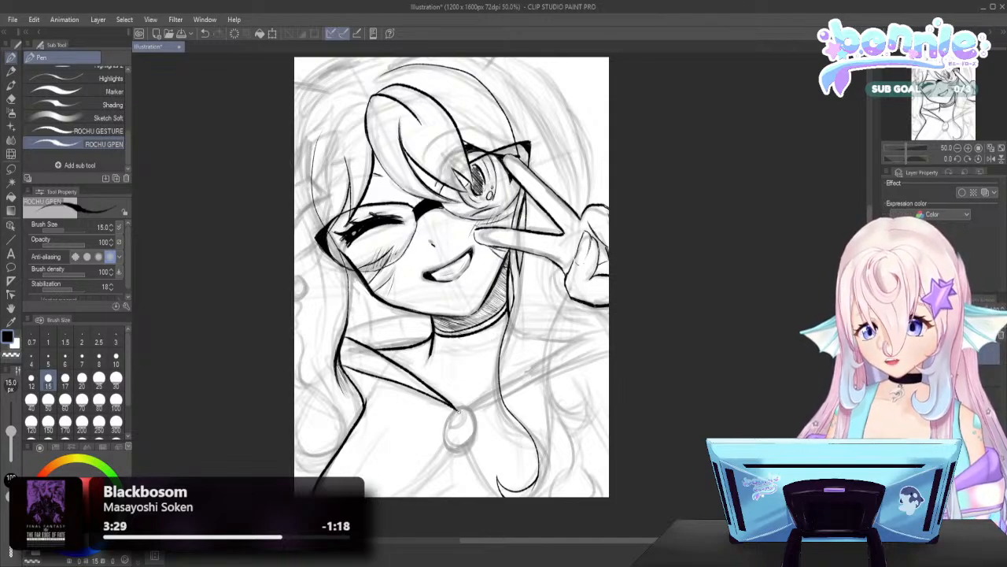
key(ctrl+z)
drag(340, 367, 457, 411)
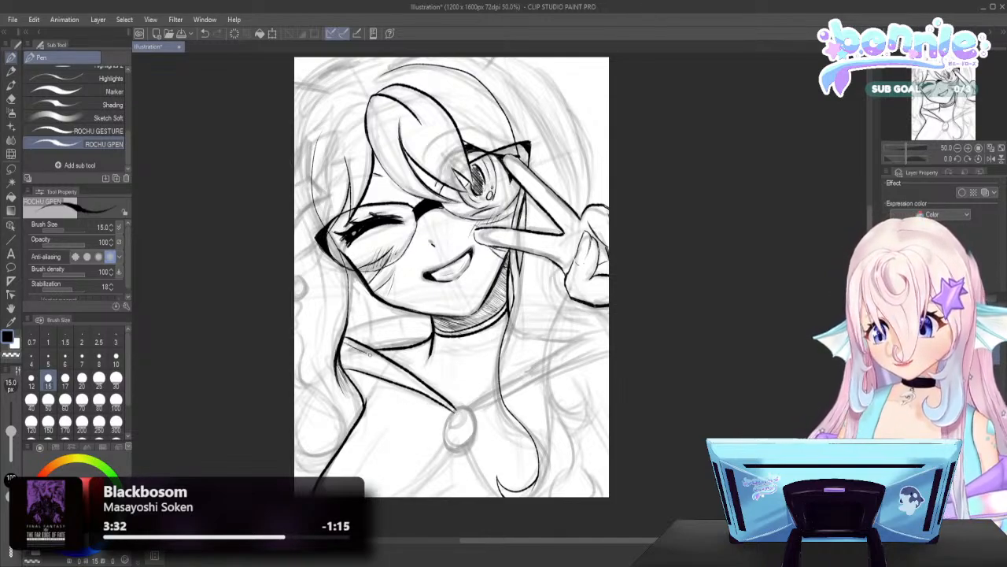
drag(367, 353, 459, 414)
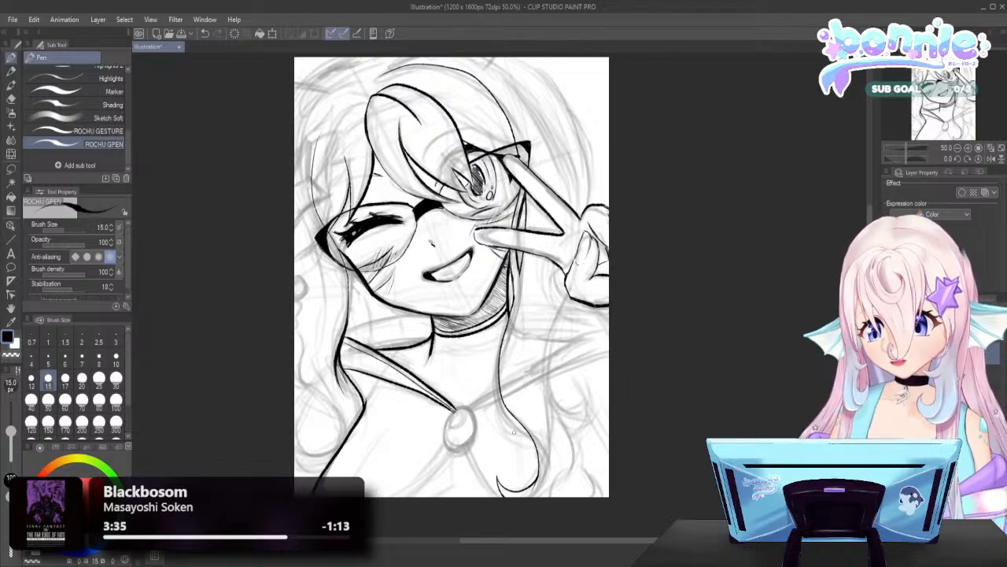
Ink the upper edge of the back collar between the hair and neck, and fill its inside with hatching
drag(348, 331, 421, 314)
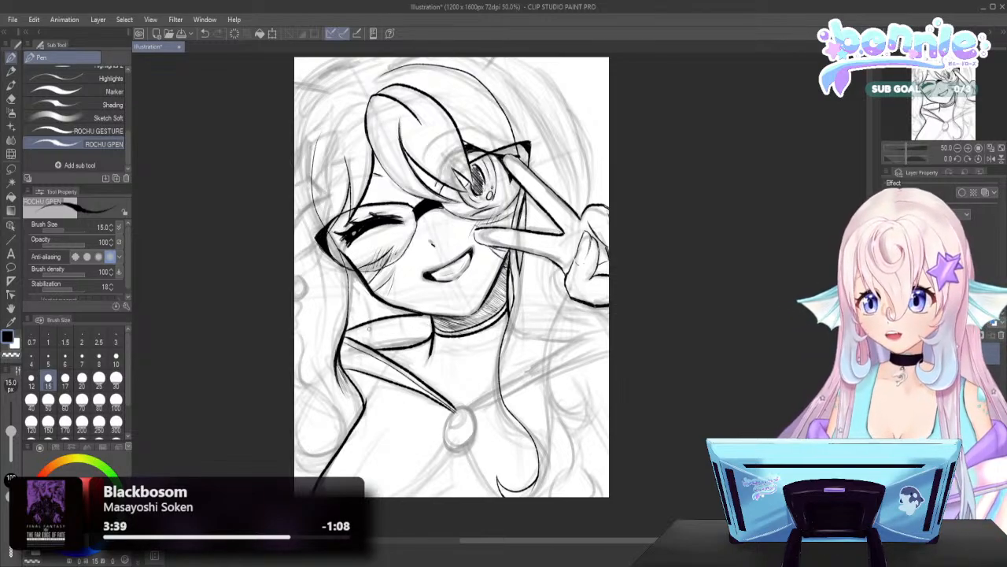
drag(347, 337, 430, 318)
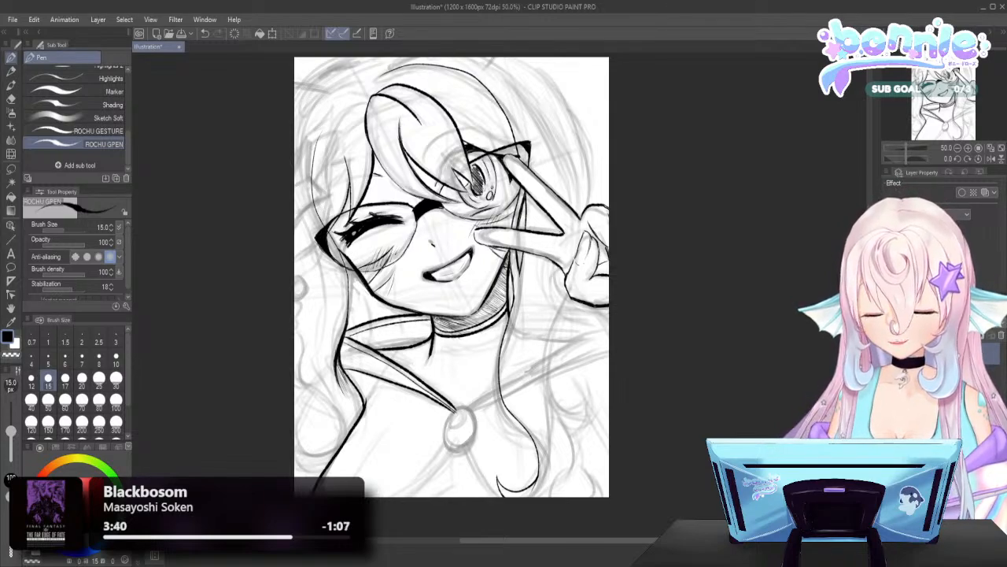
mouse_move(349, 346)
mouse_down()
mouse_move(393, 321)
mouse_move(428, 323)
mouse_move(435, 333)
mouse_up()
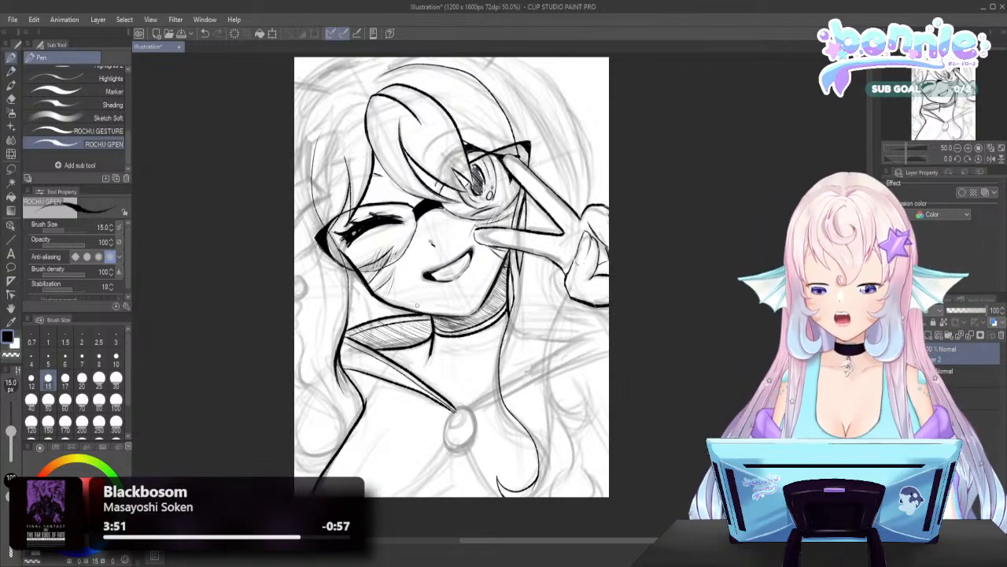
Ink the hair line from the glasses' outer corner down past the cheek on the winking-eye side
scroll(452, 277, down, 3)
scroll(452, 277, up, 2)
scroll(487, 260, up, 1)
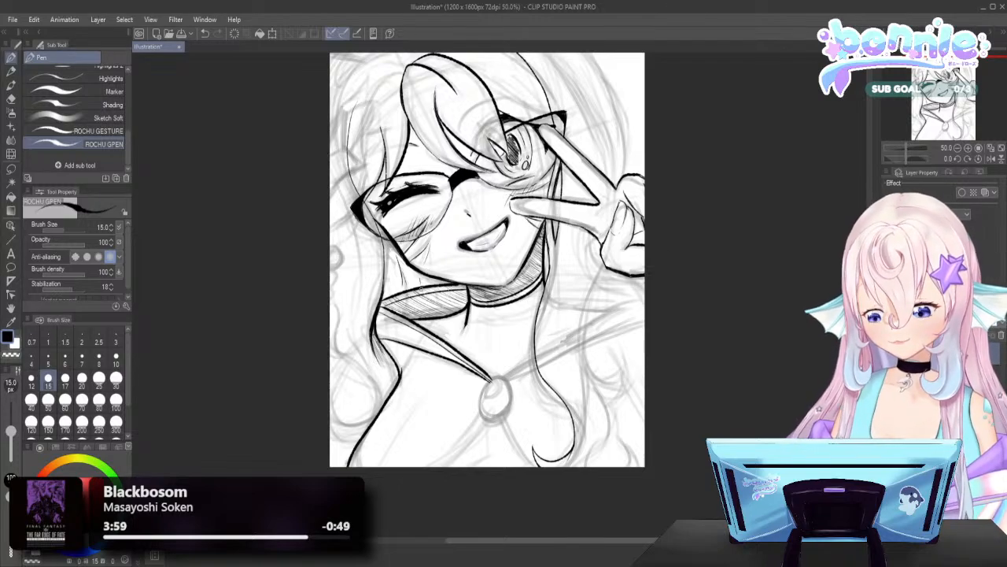
scroll(393, 260, down, 1)
scroll(507, 271, up, 2)
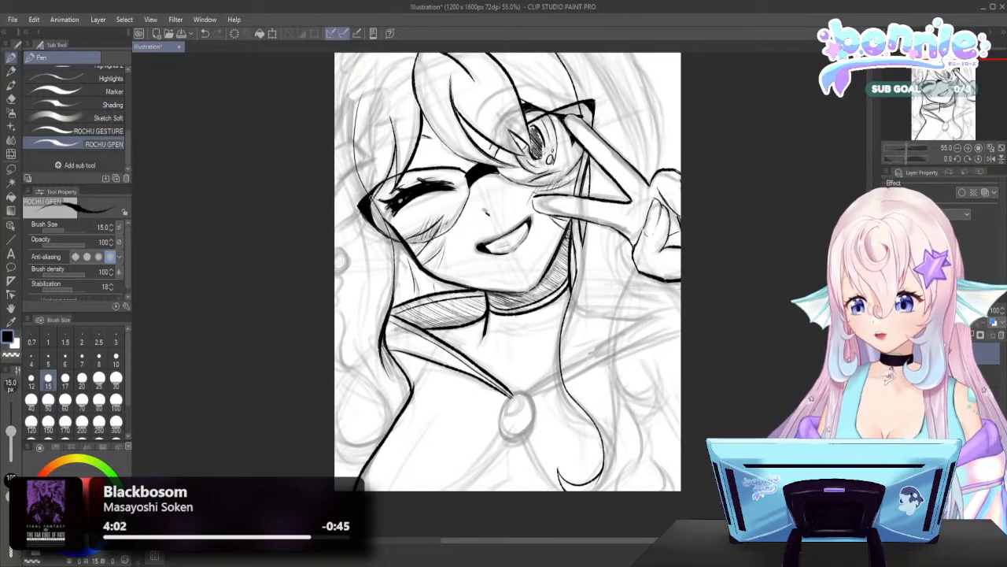
drag(373, 198, 395, 285)
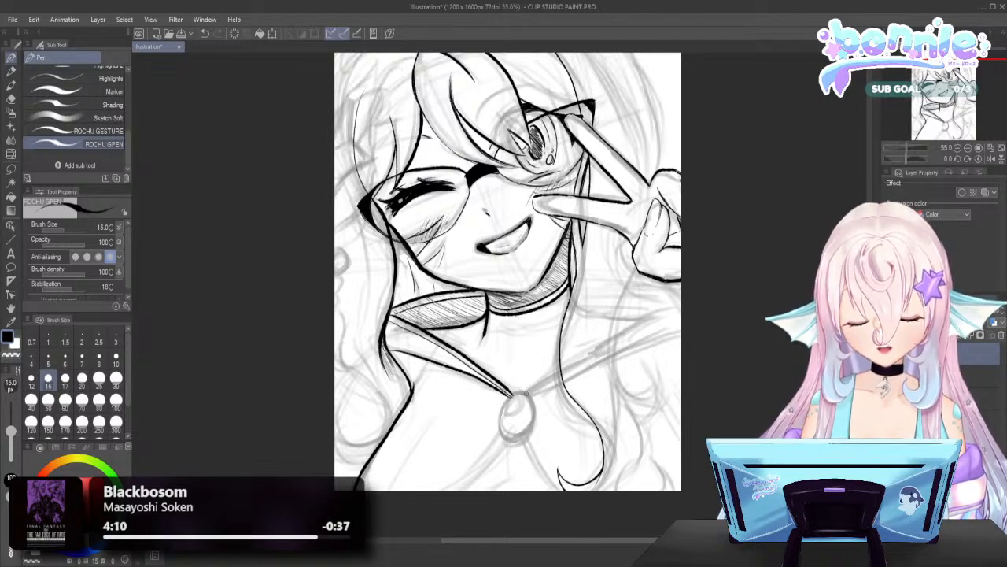
Ink the collar lines on the peace-sign side, running from the oval brooch past the long hair strand to the canvas edge
drag(526, 393, 672, 312)
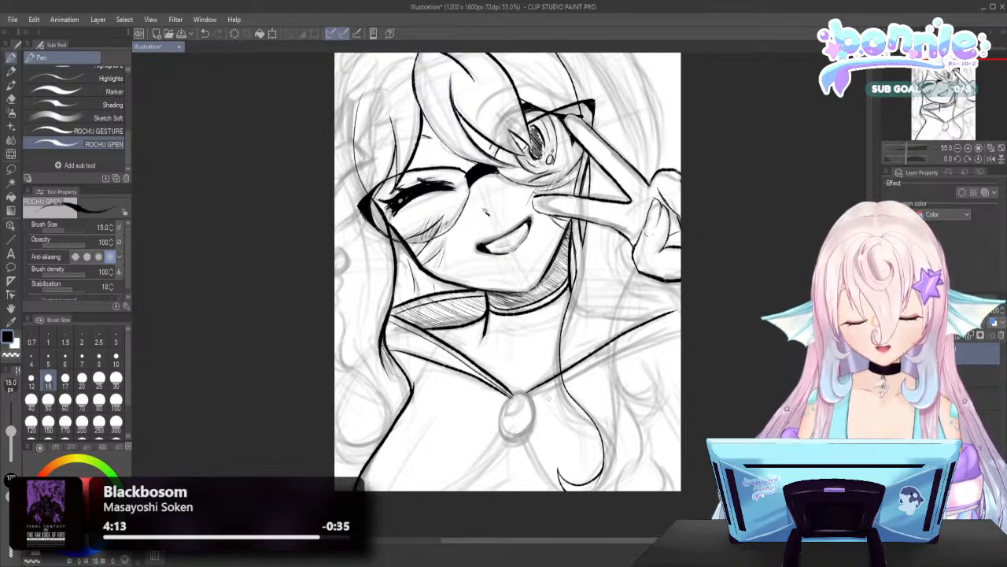
drag(539, 393, 694, 323)
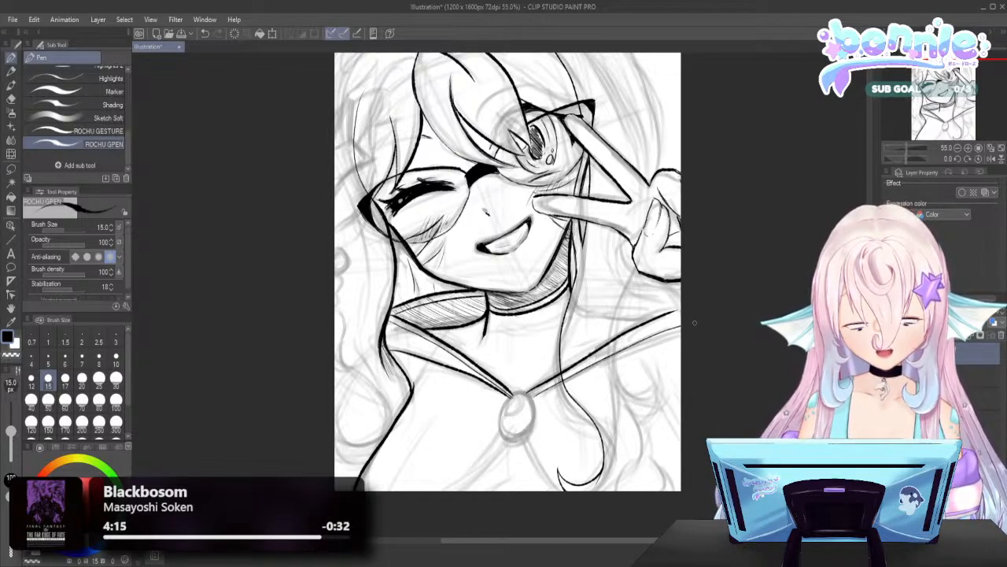
mouse_move(534, 406)
mouse_down()
mouse_move(582, 381)
mouse_move(719, 344)
mouse_up()
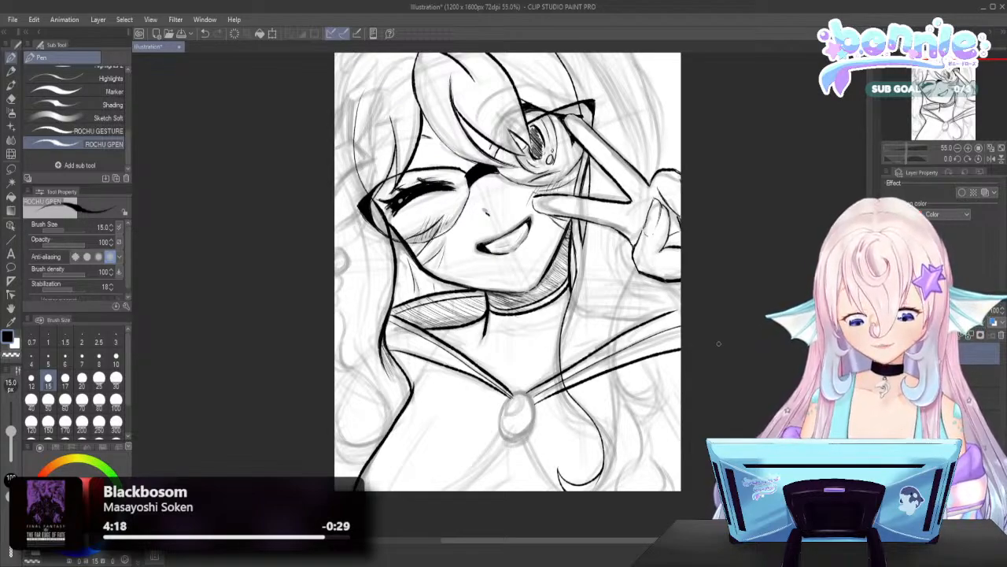
Ink the back collar on the peace-sign side, with a doubled upper edge under the hand and a curved lower edge
drag(626, 283, 682, 292)
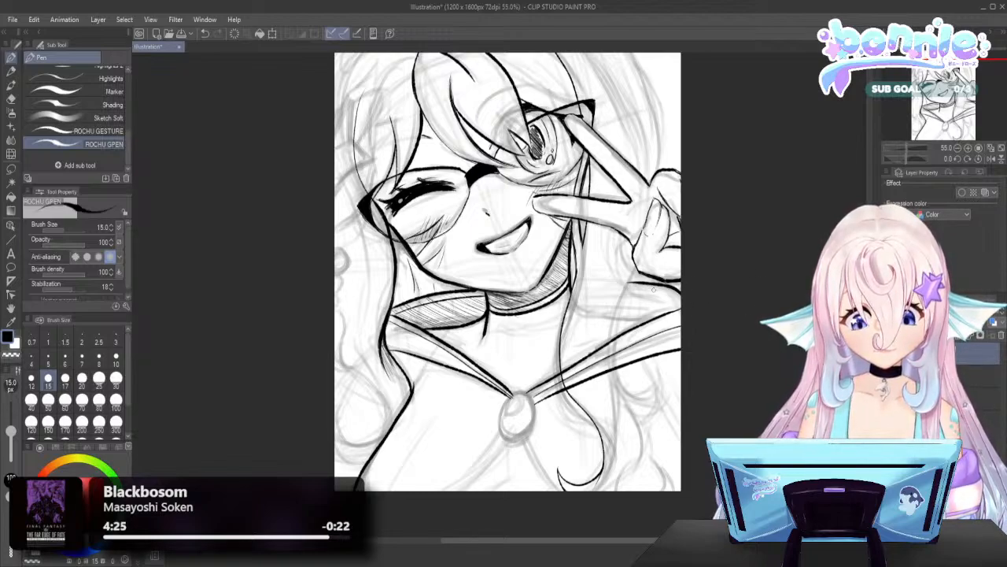
key(ctrl+z)
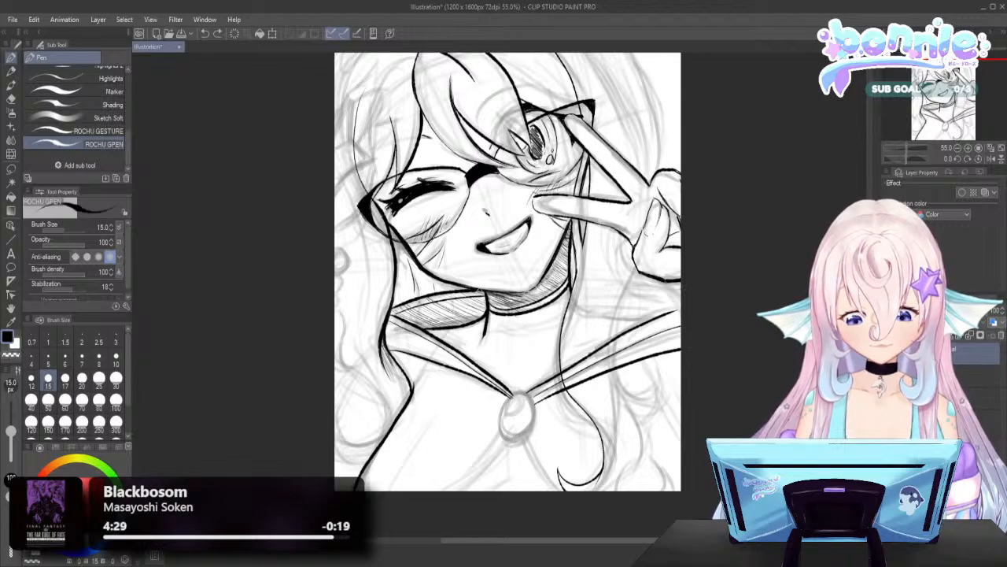
drag(571, 269, 682, 291)
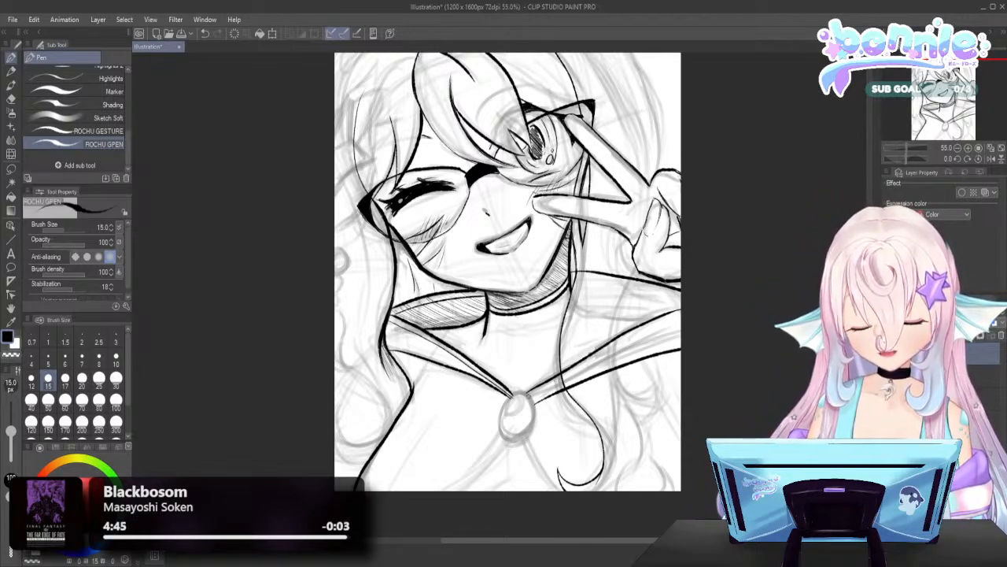
drag(526, 398, 733, 297)
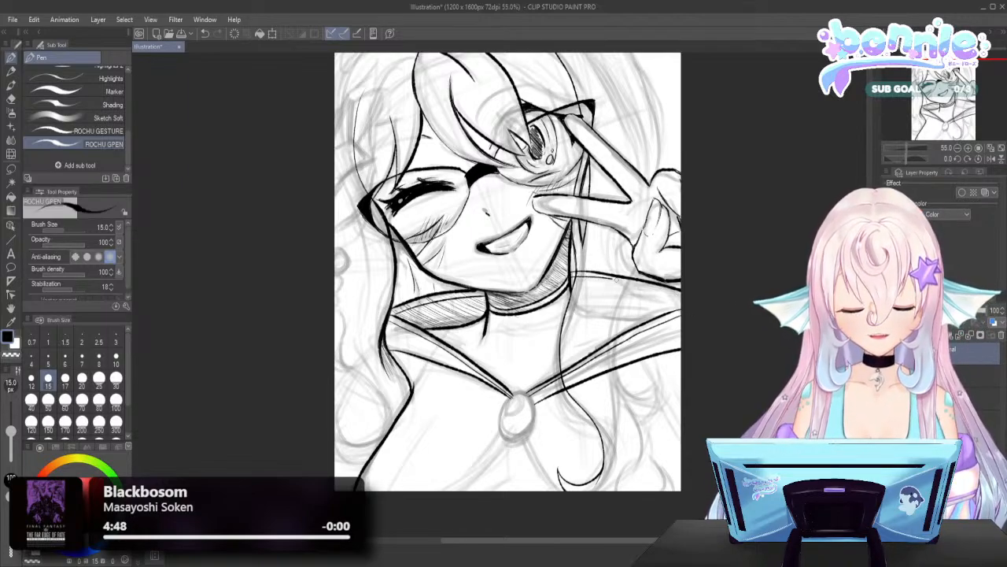
drag(568, 275, 681, 302)
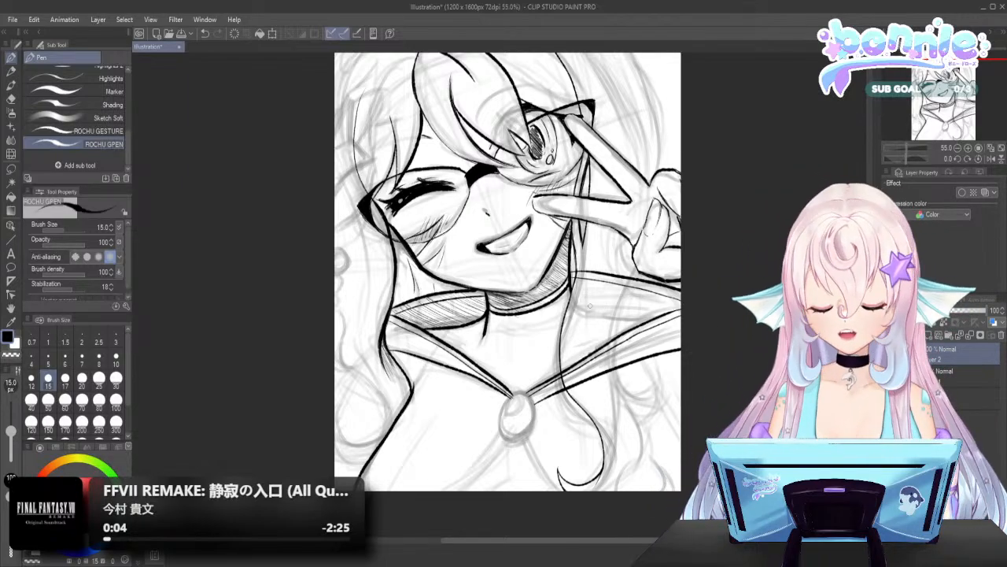
drag(582, 307, 660, 316)
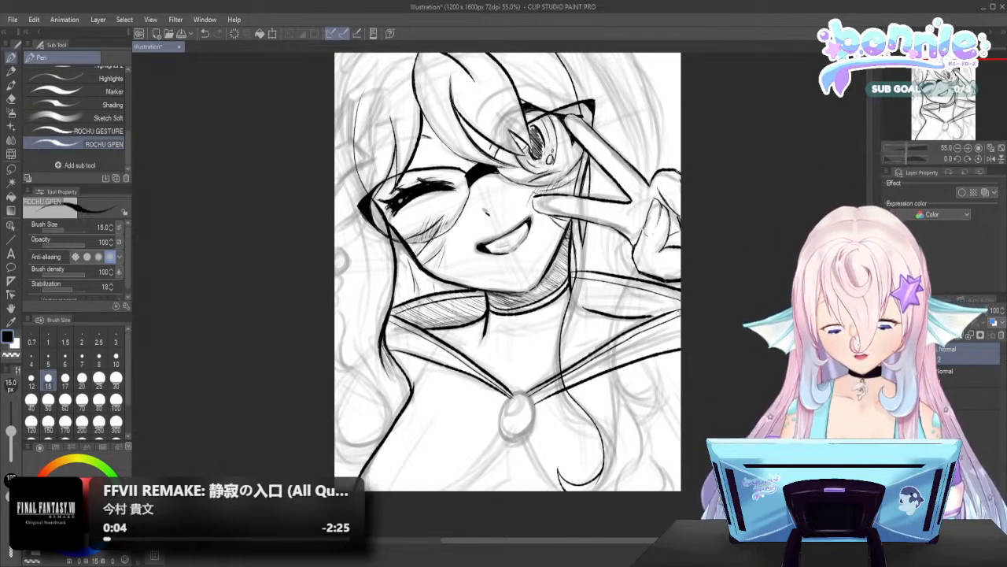
key(ctrl+z)
drag(580, 309, 654, 317)
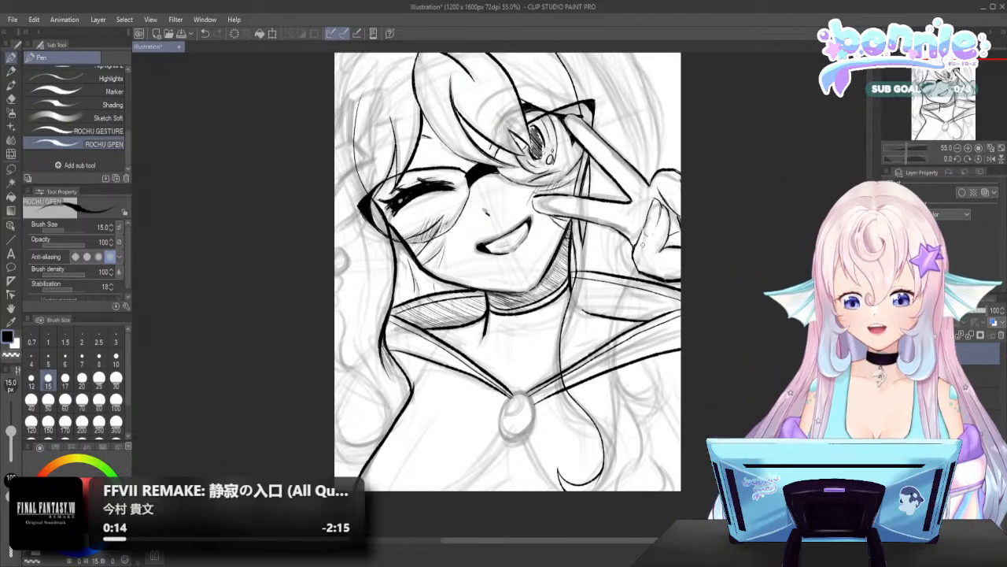
Ink the outer edge of the long hair lock from the hand to the canvas bottom, and clear the collar lines crossing the lock
mouse_move(634, 270)
mouse_down()
mouse_move(614, 340)
mouse_move(638, 435)
mouse_move(631, 489)
mouse_up()
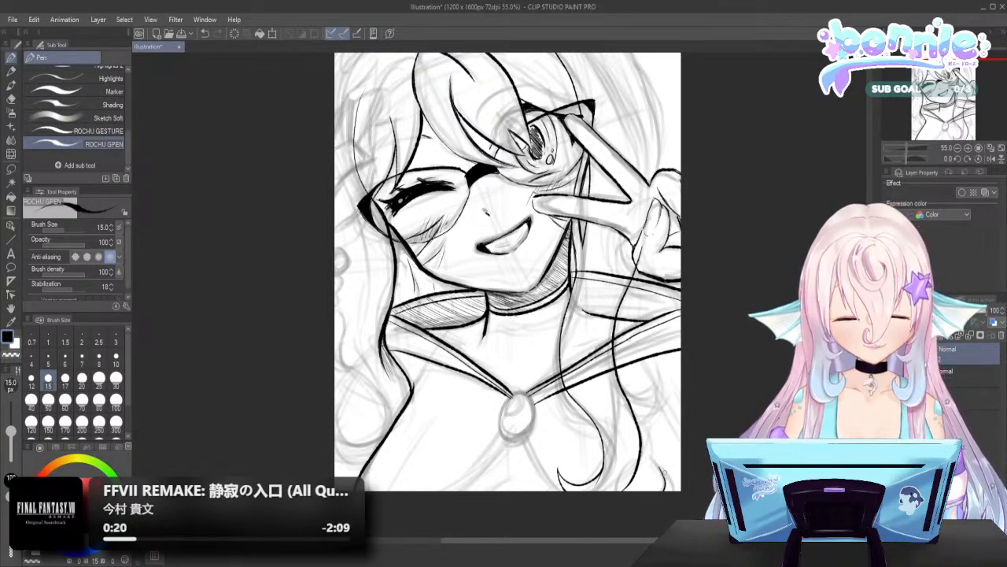
drag(661, 467, 673, 490)
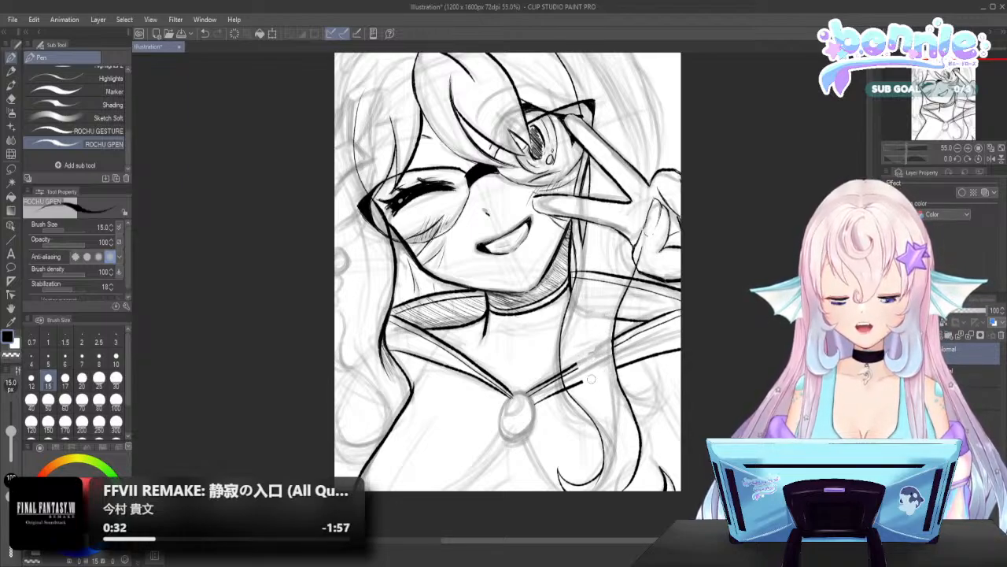
key(ctrl+z)
key(ctrl+z)
key(ctrl+z)
key(ctrl+z)
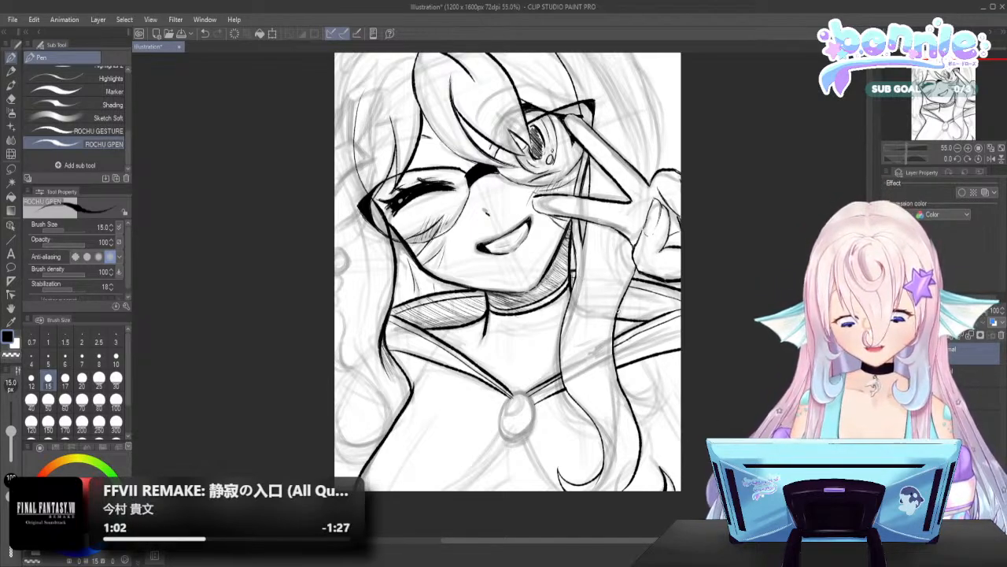
Fill the inside of the back collar below the peace-sign hand with hatching
drag(631, 281, 642, 318)
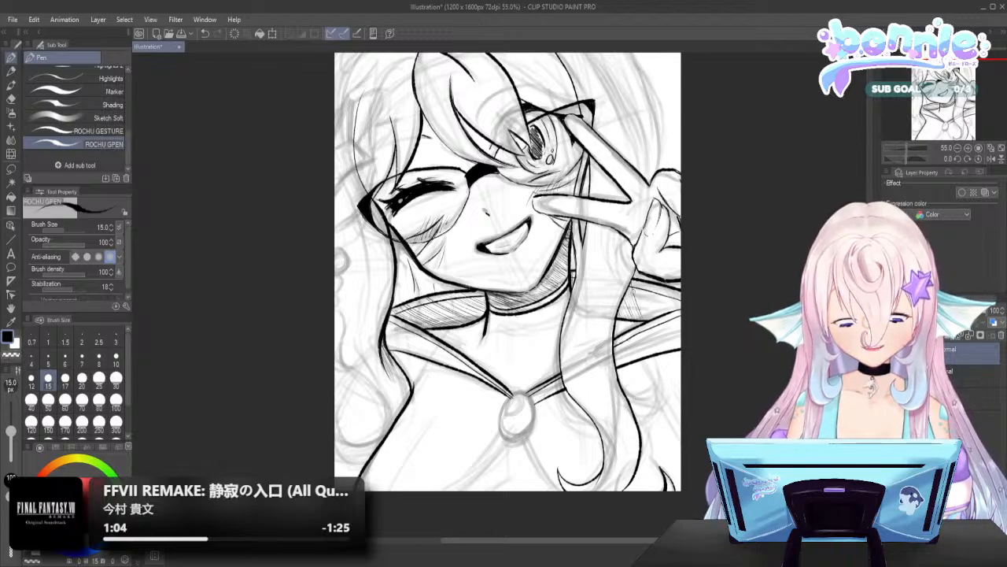
mouse_move(639, 283)
mouse_down()
mouse_move(653, 317)
mouse_move(679, 305)
mouse_move(639, 322)
mouse_move(659, 307)
mouse_up()
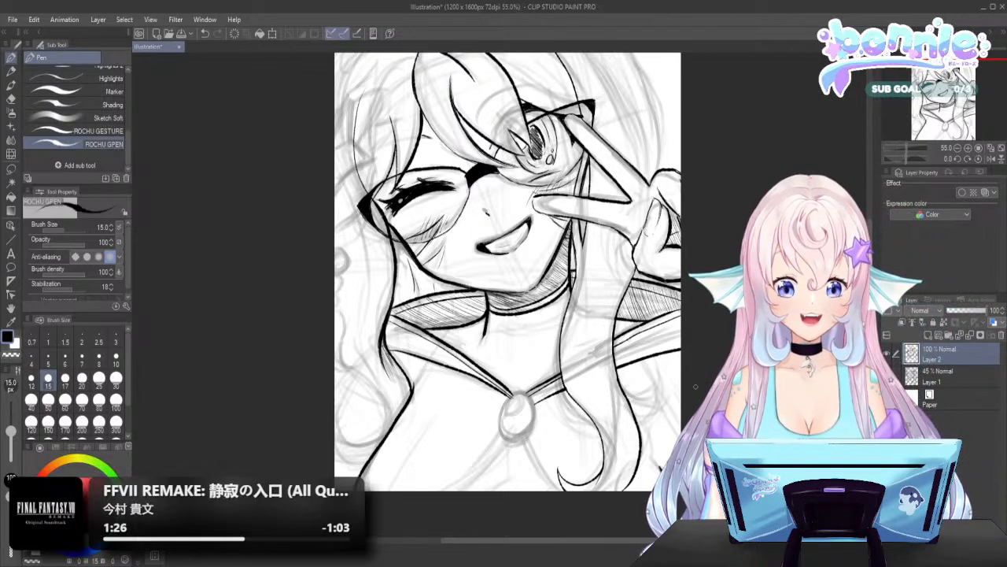
Ink the outer hair contour on the peace-sign side, curving from the crown down to the raised hand
scroll(696, 354, down, 2)
scroll(701, 189, up, 2)
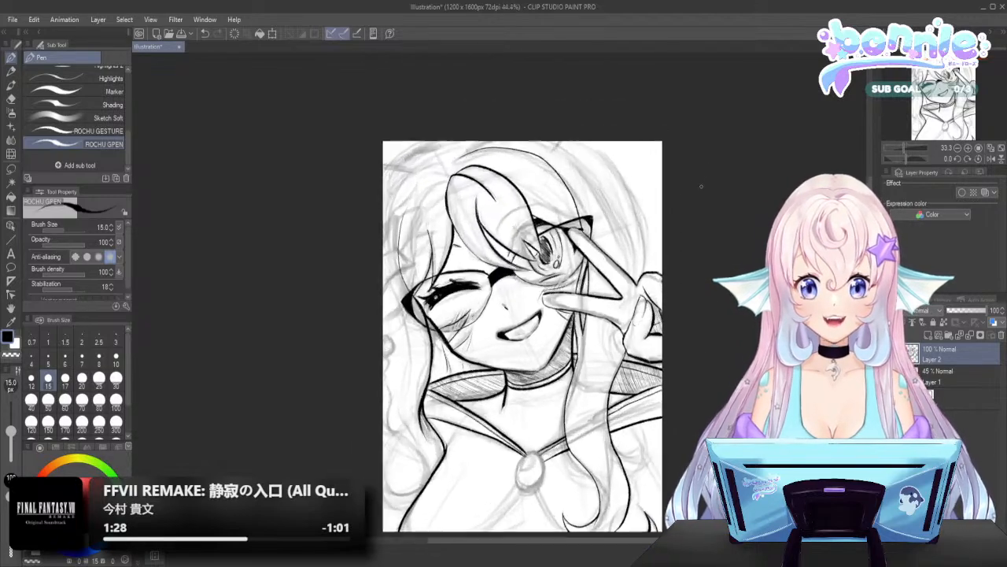
scroll(701, 186, up, 1)
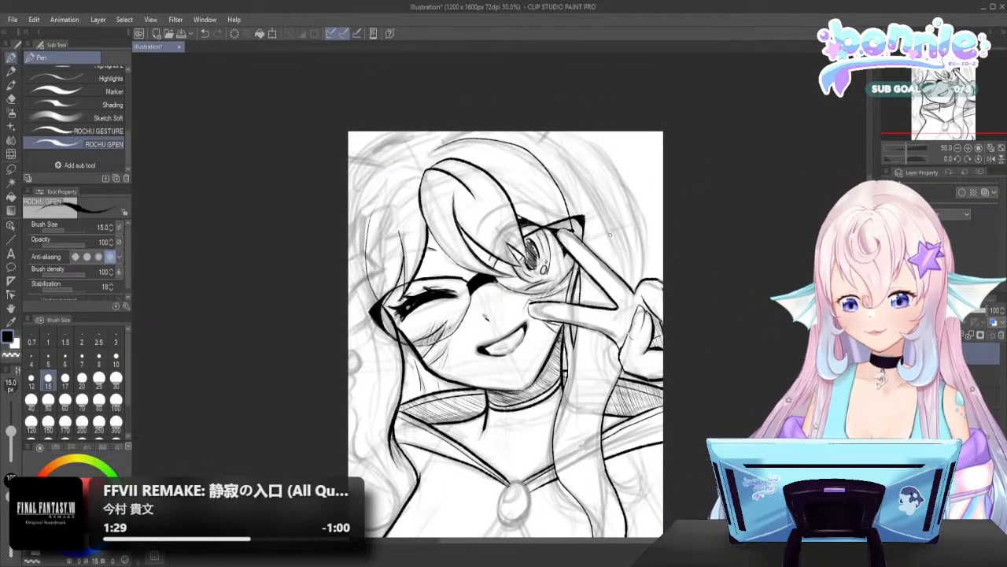
mouse_move(635, 293)
mouse_down()
mouse_move(620, 214)
mouse_move(573, 152)
mouse_move(527, 132)
mouse_up()
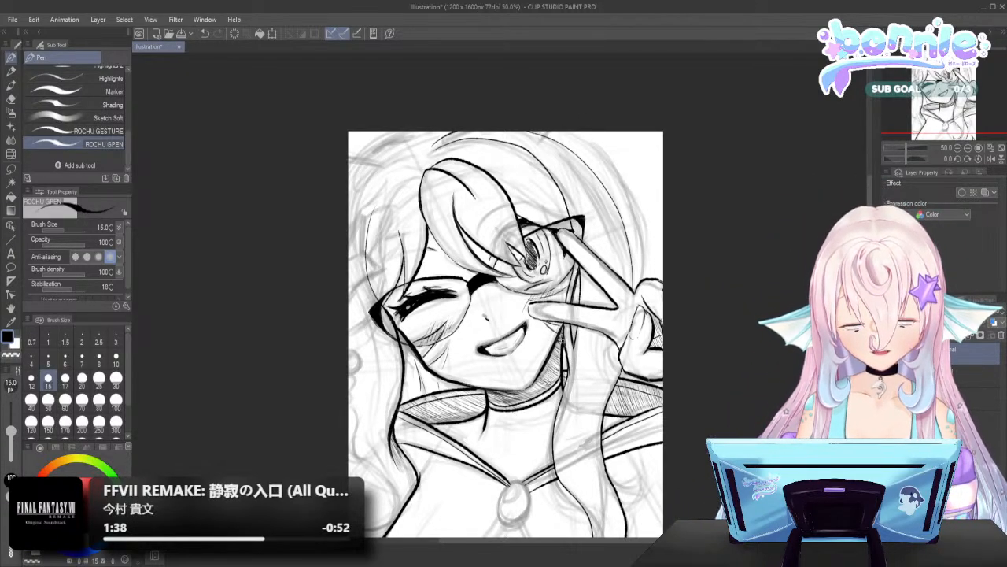
Reinforce the hair lines beside the neck and along the outer edge of the long lock below the hand
drag(564, 347, 568, 380)
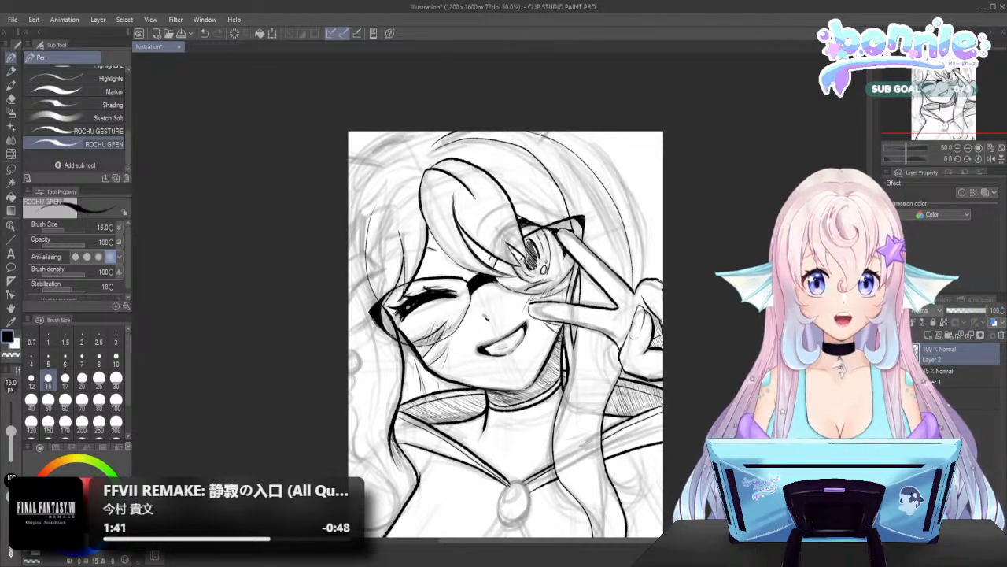
drag(608, 397, 603, 449)
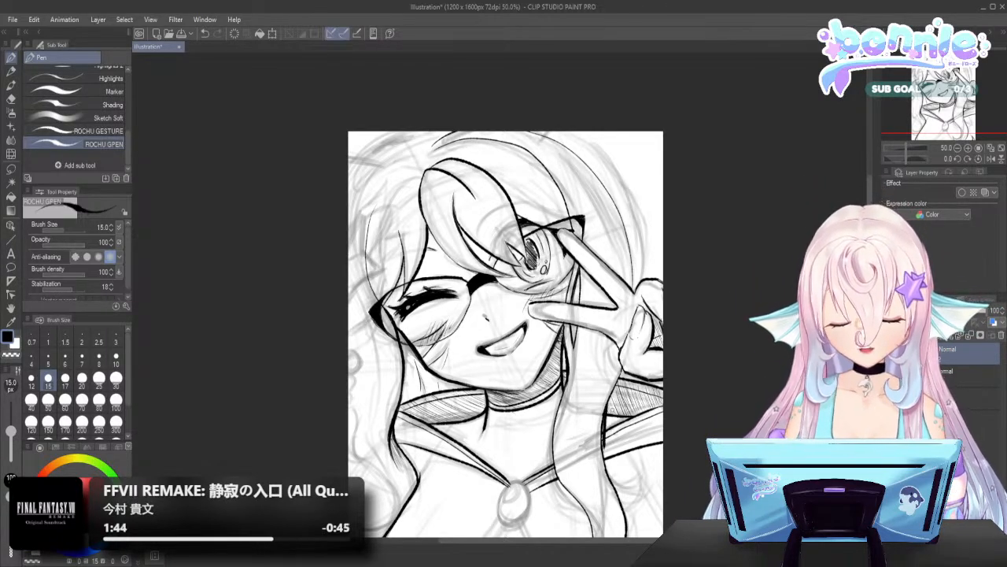
key(ctrl+z)
mouse_move(611, 406)
mouse_down()
mouse_move(603, 454)
mouse_move(611, 485)
mouse_up()
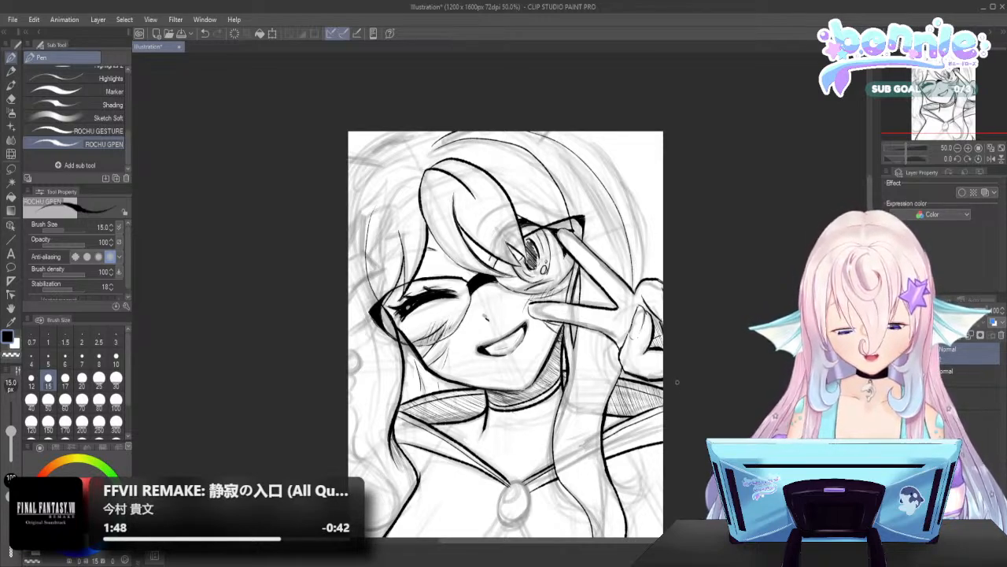
Thicken the inner edge of the long hair lock over the chest and add a thin strand line inside it
scroll(664, 424, down, 5)
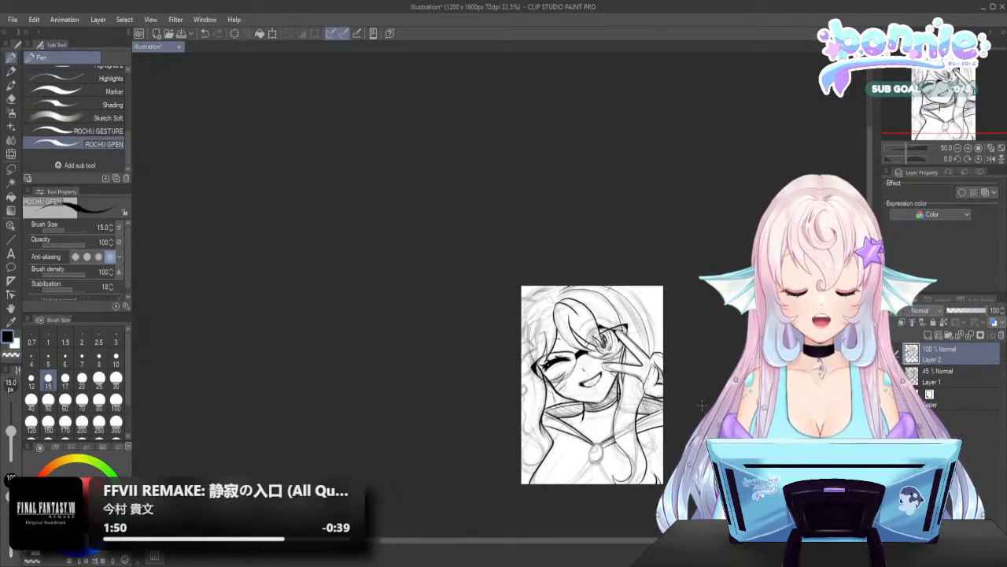
scroll(665, 490, up, 5)
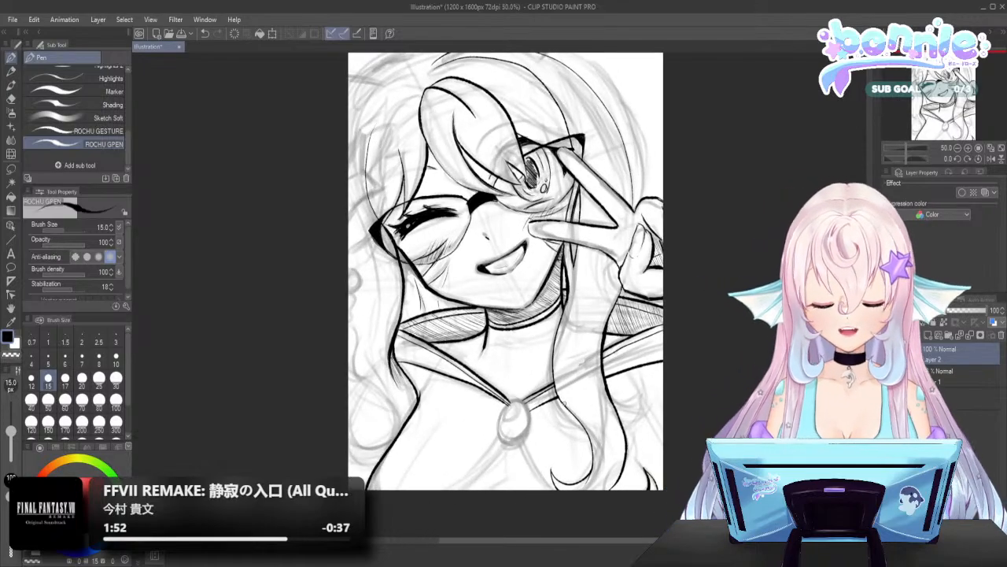
drag(567, 407, 591, 465)
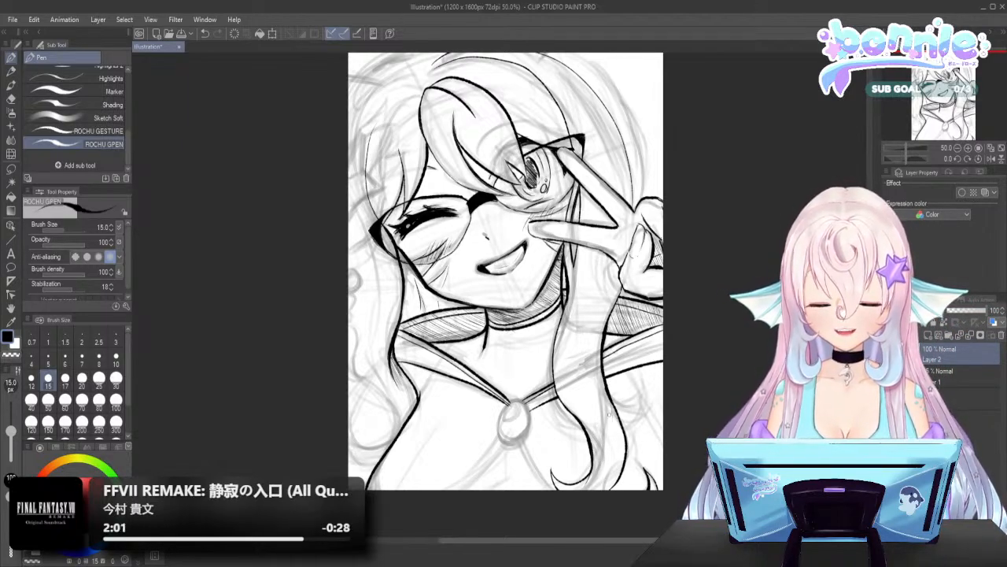
drag(607, 417, 603, 457)
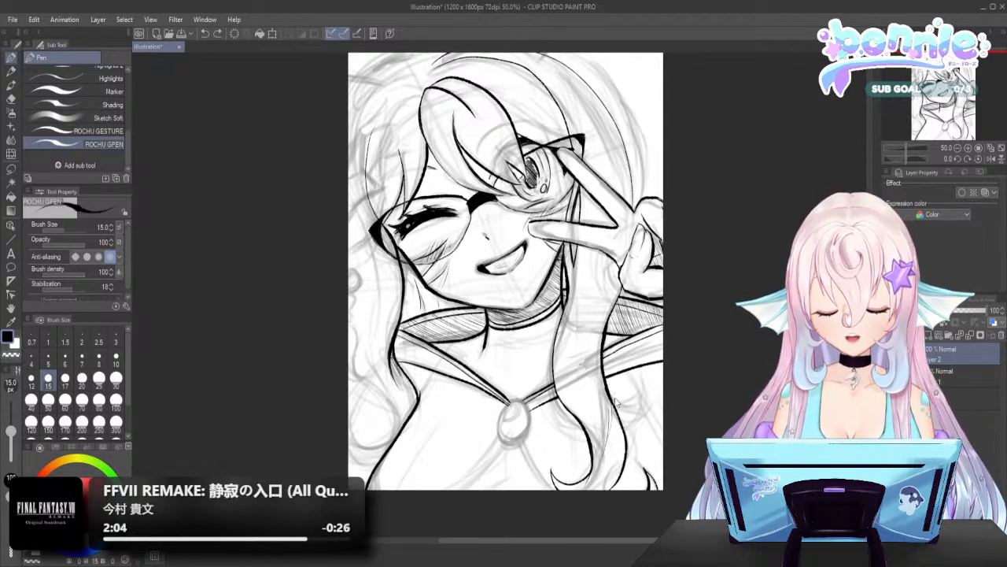
drag(608, 394, 598, 465)
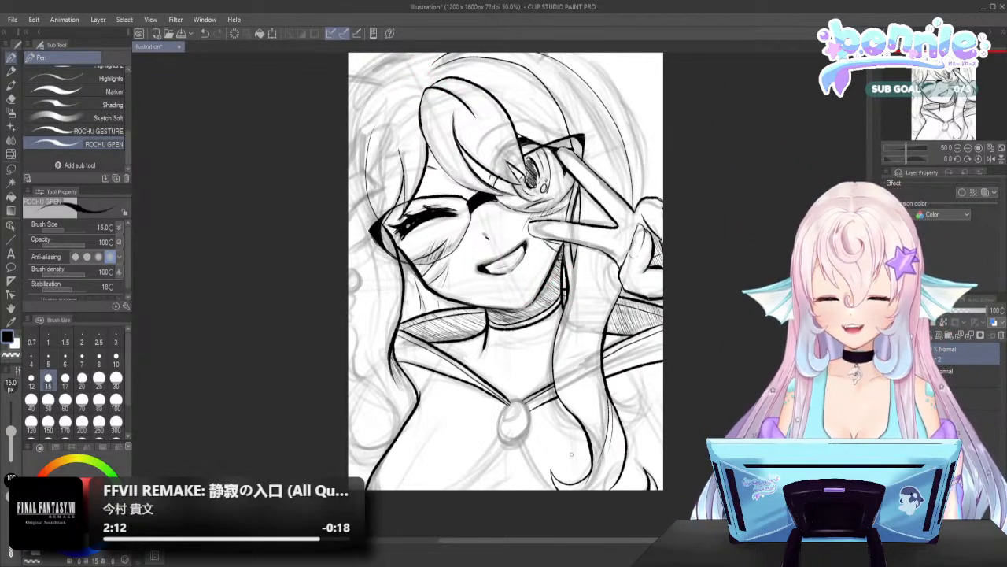
Ink the oval outline of the brooch at the point where the collar lines meet
mouse_move(507, 399)
mouse_down()
mouse_move(501, 446)
mouse_move(529, 437)
mouse_move(503, 400)
mouse_move(508, 450)
mouse_move(527, 400)
mouse_move(508, 397)
mouse_move(510, 453)
mouse_move(530, 408)
mouse_move(505, 398)
mouse_move(499, 434)
mouse_move(530, 435)
mouse_move(509, 399)
mouse_up()
key(ctrl+z)
key(ctrl+z)
key(ctrl+z)
key(ctrl+z)
key(ctrl+z)
key(ctrl+z)
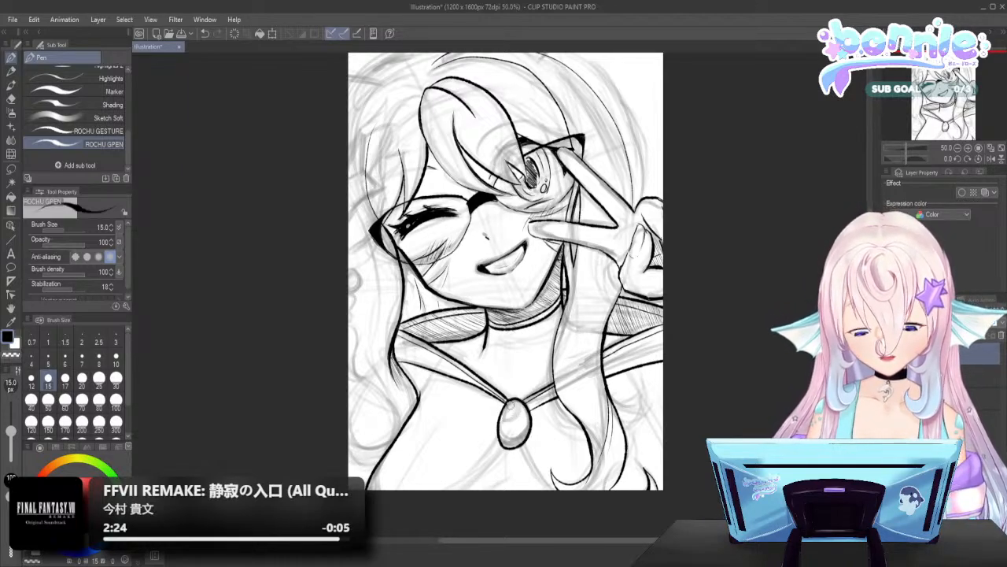
Add a small highlight shape inside the brooch and a second rim line around its outer edge
key(ctrl+z)
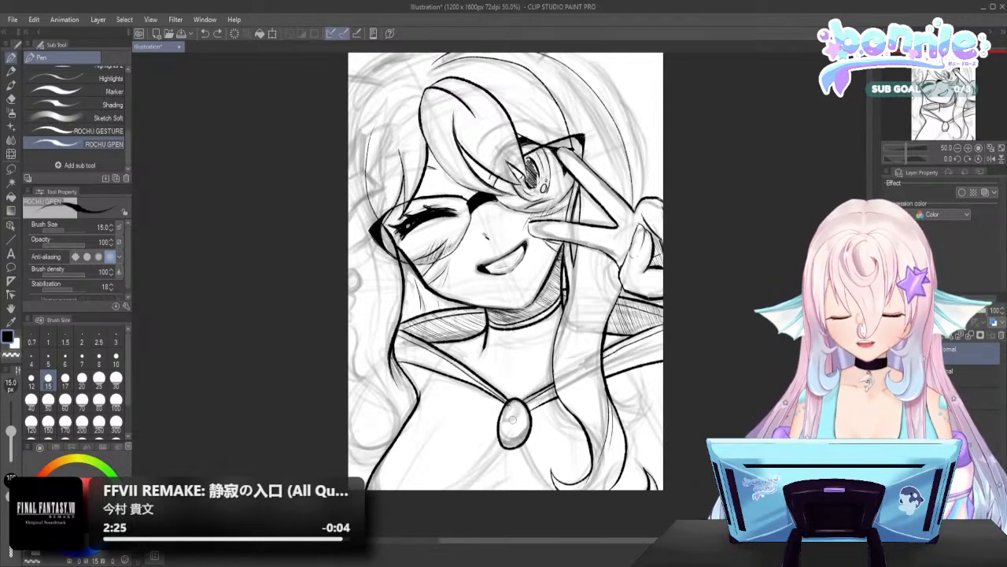
key(ctrl+y)
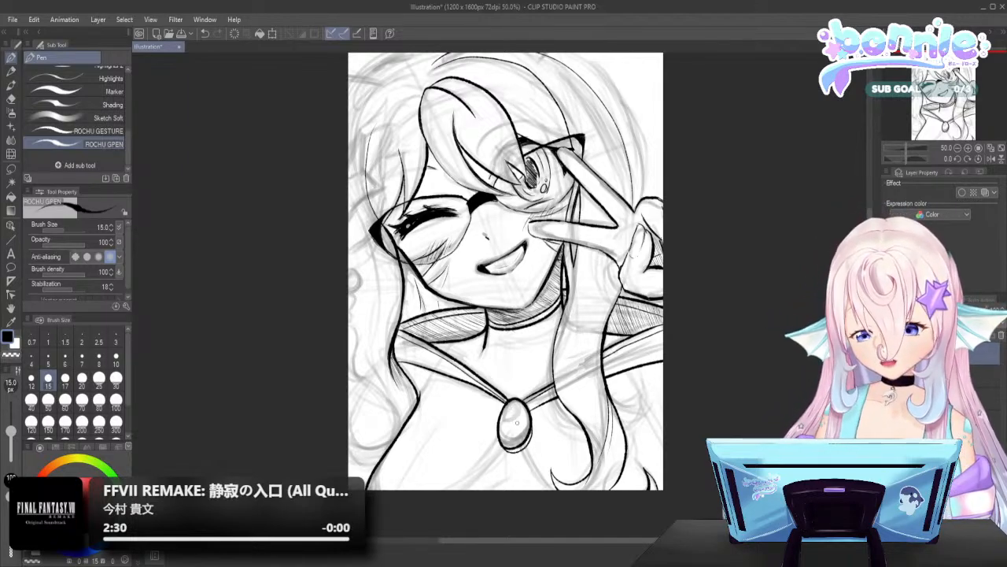
key(ctrl+z)
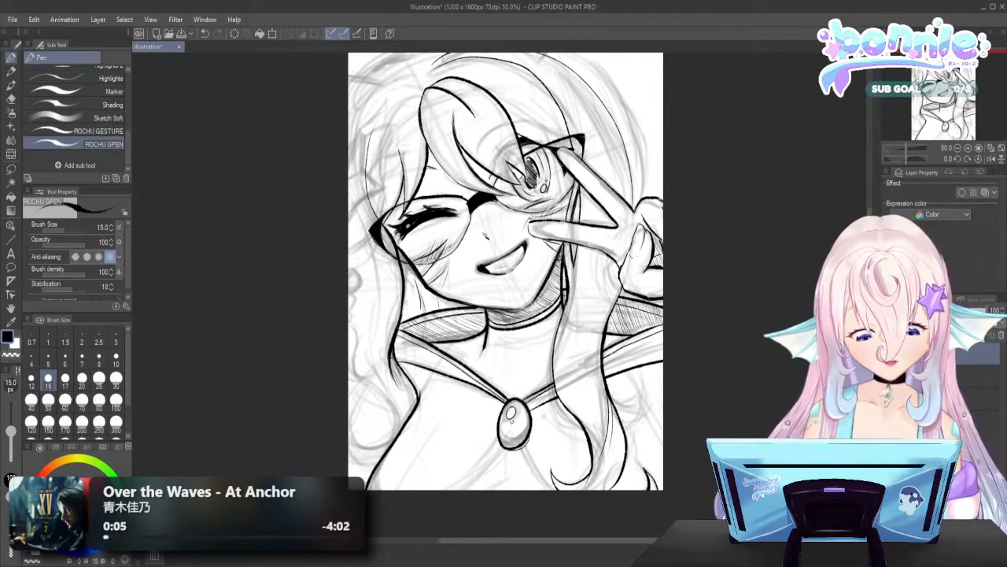
mouse_move(520, 398)
mouse_down()
mouse_move(534, 411)
mouse_move(534, 439)
mouse_move(507, 452)
mouse_up()
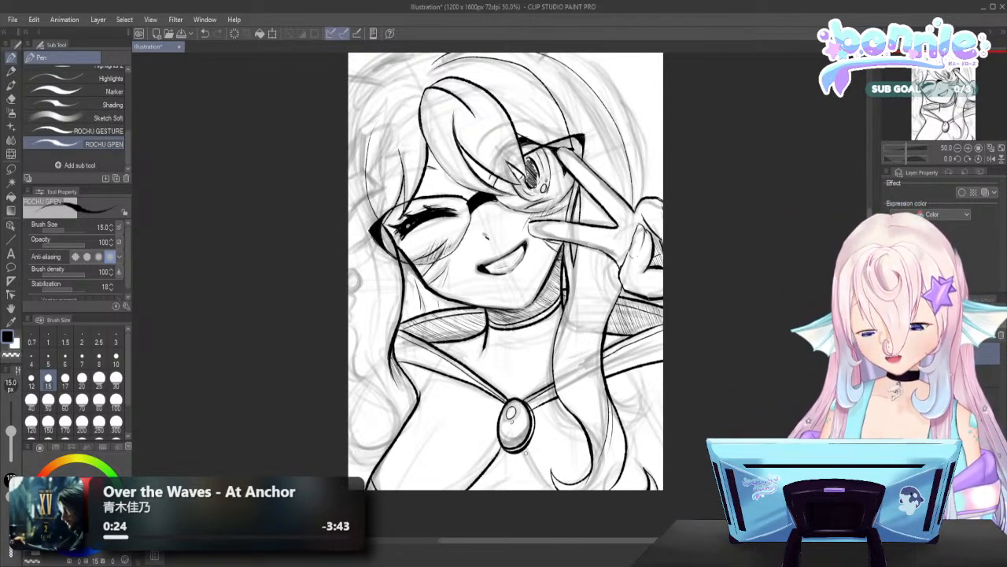
Ink the clothing line running down from the brooch towards the hair lock, and add a short collarbone stroke on each side
drag(523, 450, 542, 488)
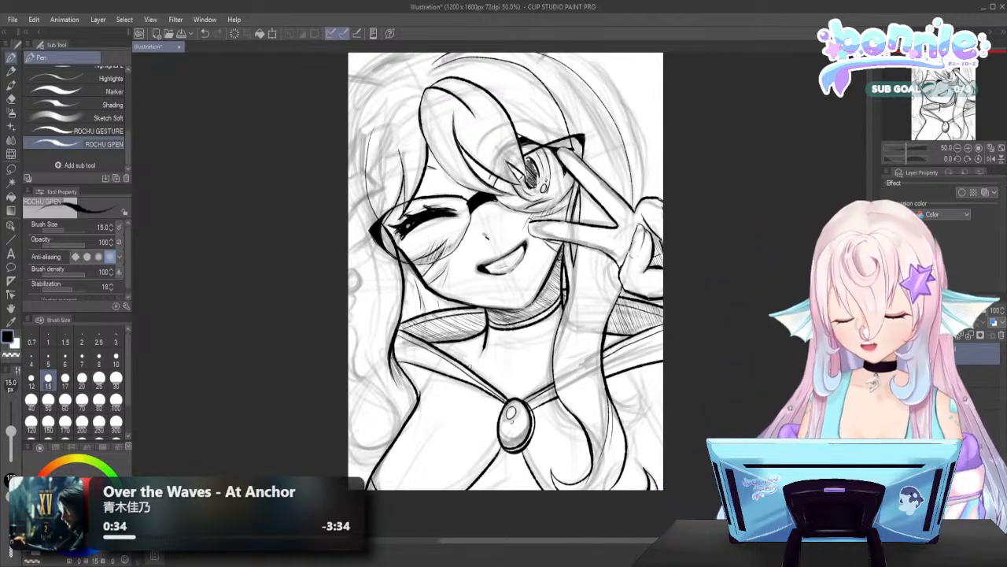
drag(464, 374, 490, 364)
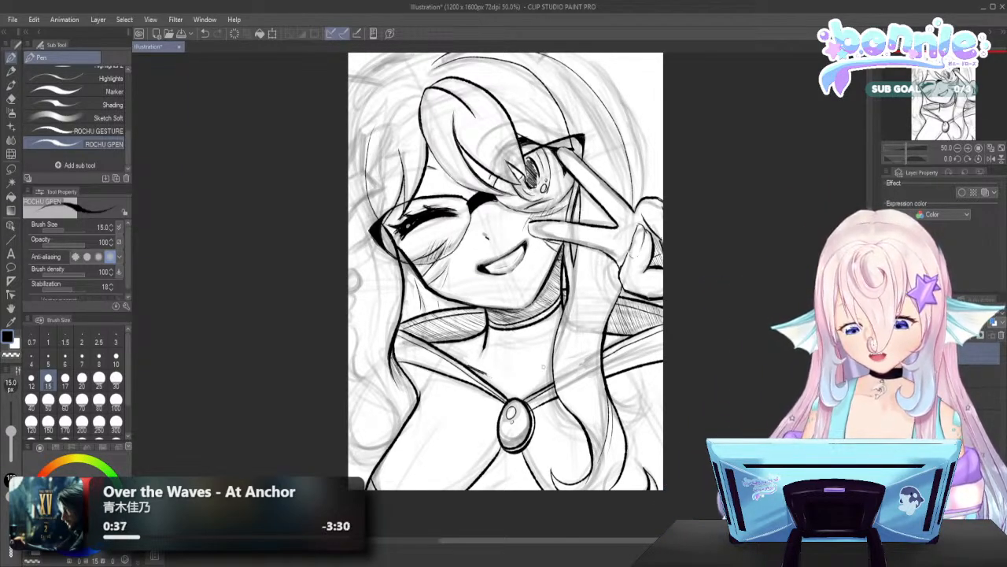
drag(539, 373, 559, 364)
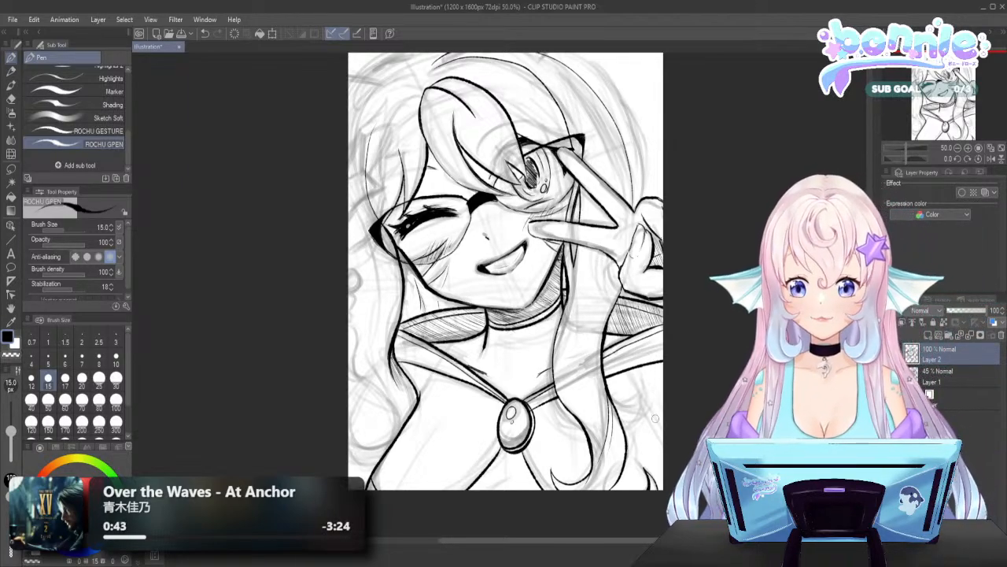
Ink the front hair line on the winking-eye side, curving from the crown's parting down to the glasses' outer corner
scroll(425, 380, down, 3)
scroll(354, 360, up, 3)
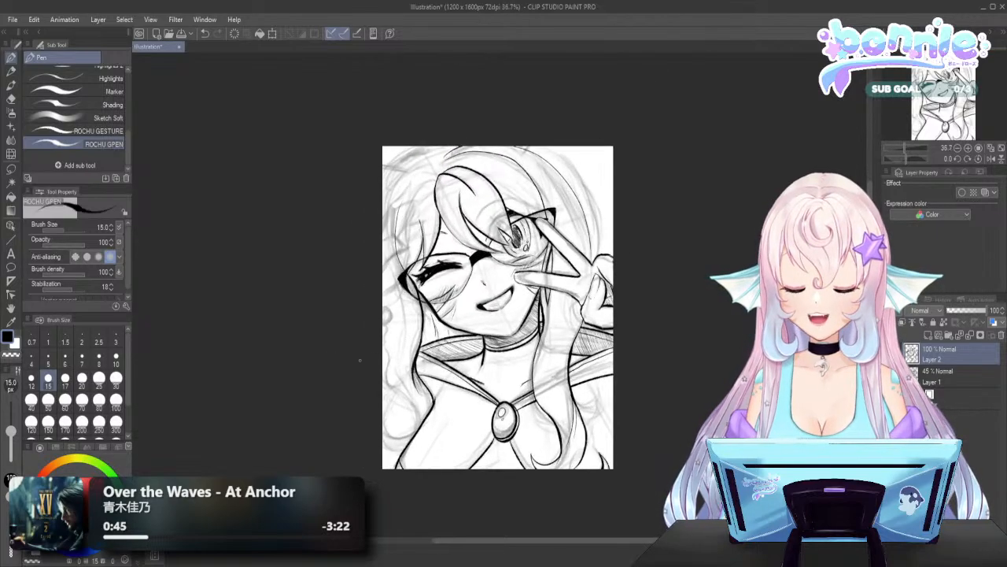
scroll(354, 360, down, 2)
scroll(346, 254, up, 4)
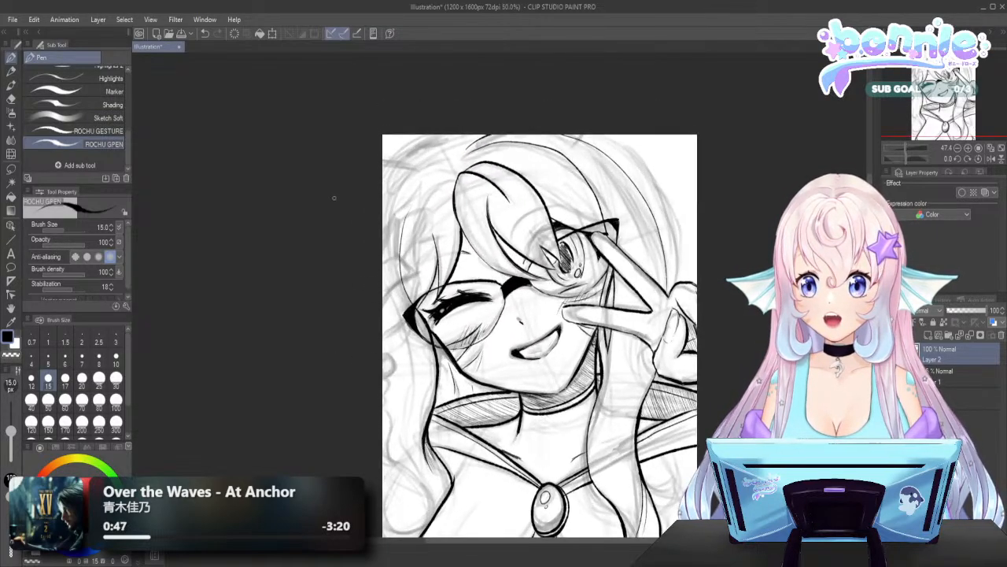
scroll(346, 254, down, 1)
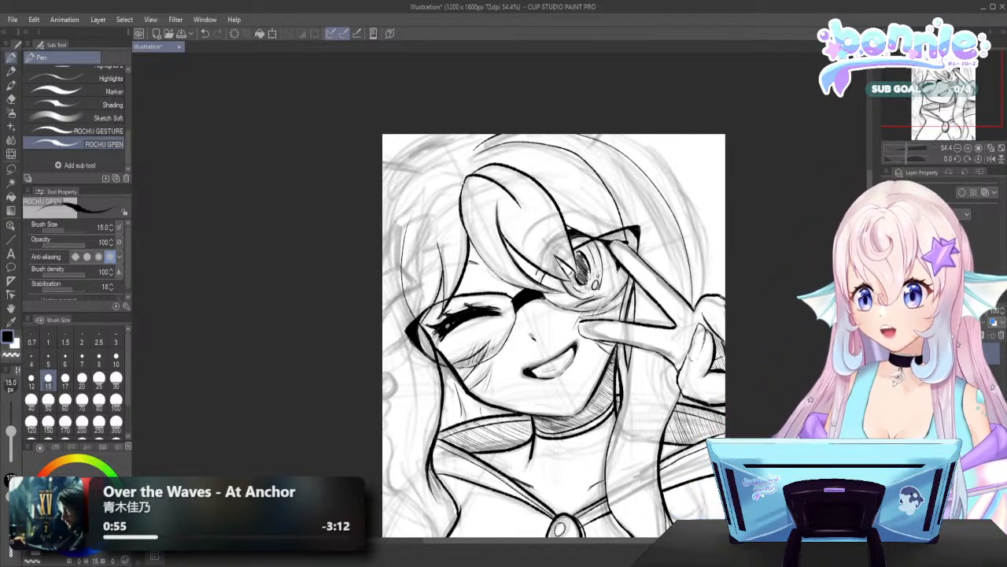
mouse_move(460, 182)
mouse_down()
mouse_move(426, 203)
mouse_move(417, 318)
mouse_up()
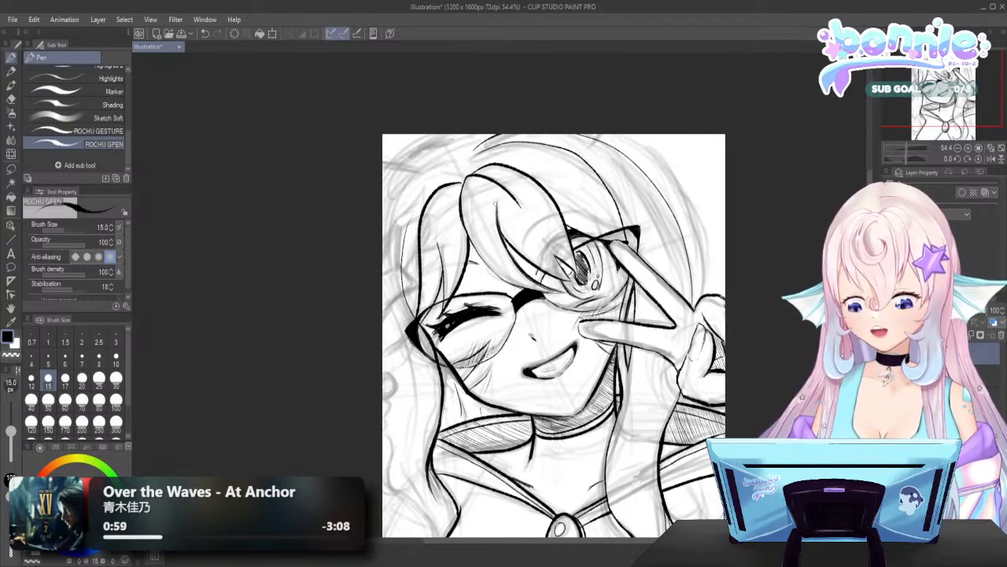
Ink the inner and outer hair strands beside the front lock on the winking-eye side
drag(444, 275, 433, 308)
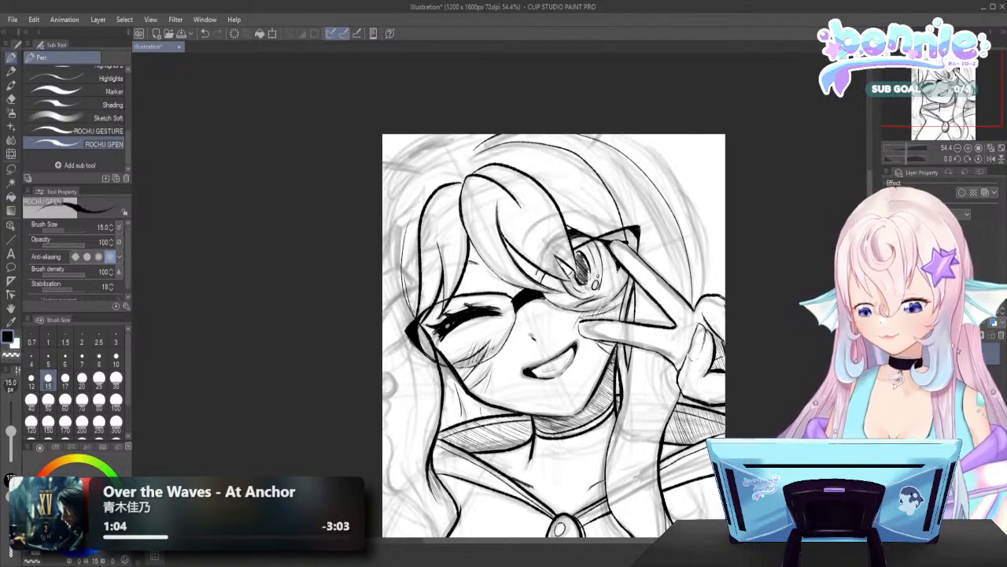
drag(405, 295, 409, 217)
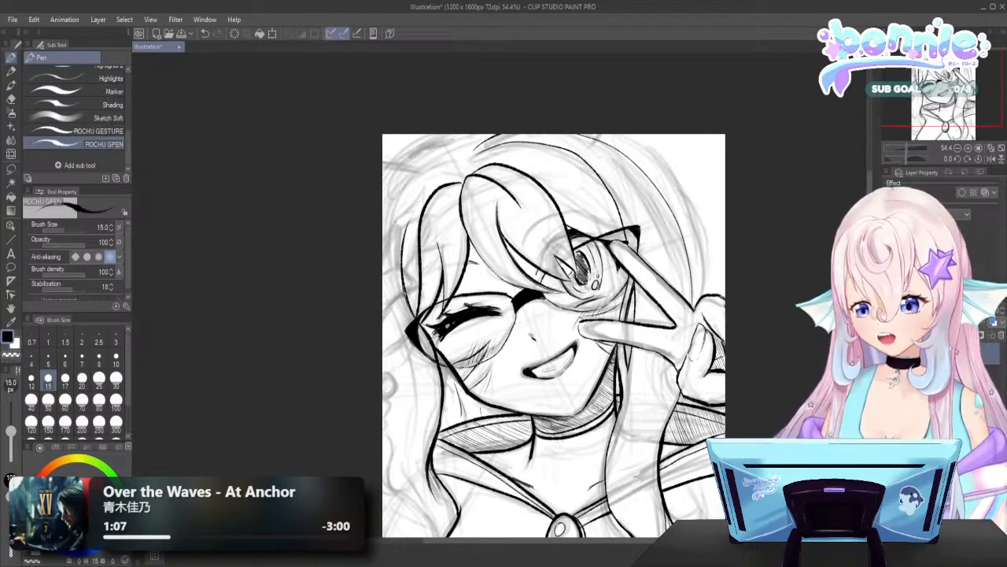
mouse_move(405, 302)
mouse_down()
mouse_move(406, 217)
mouse_move(425, 198)
mouse_up()
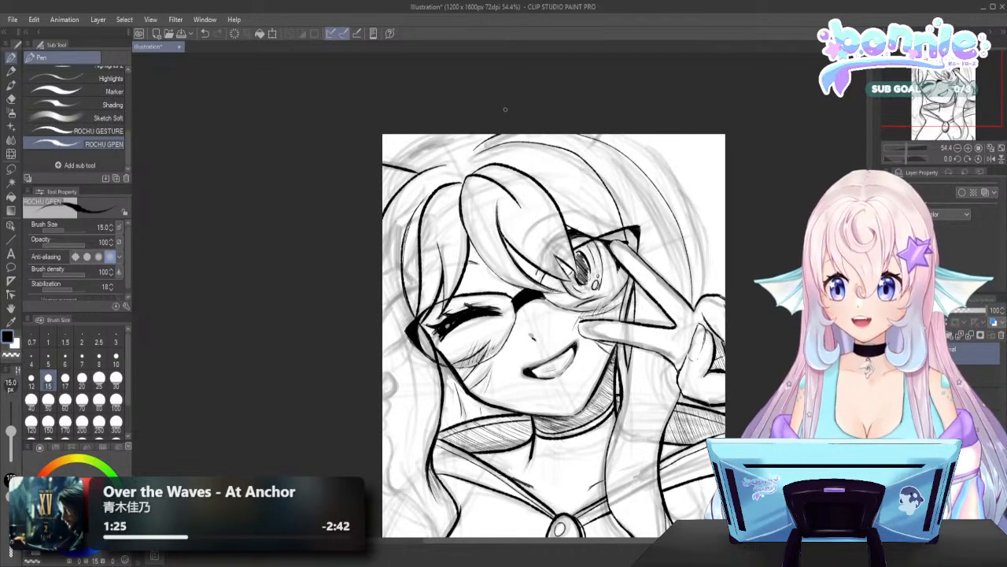
Ink the hair contours across the top of the crown, from the winking-eye side towards the parting
drag(395, 165, 419, 151)
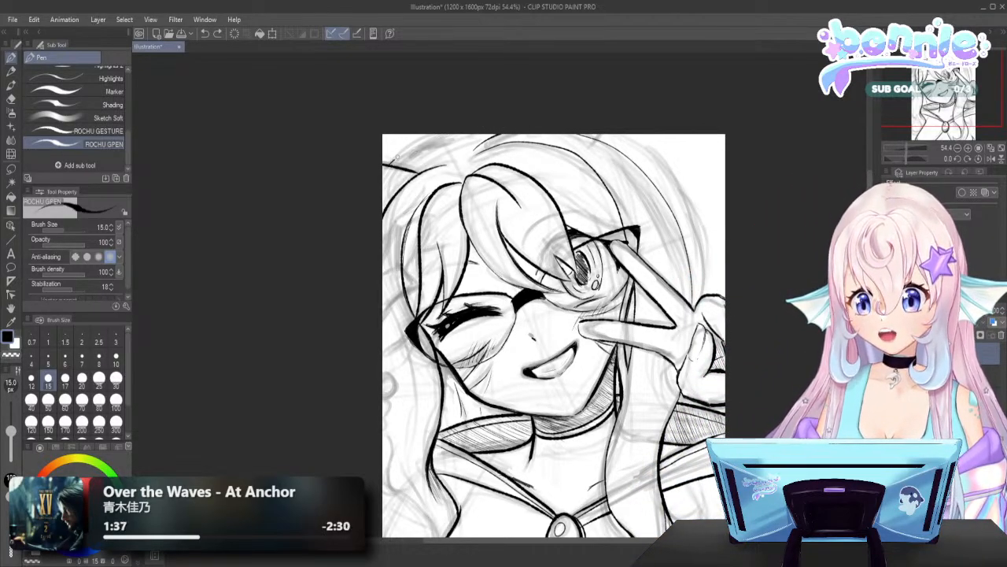
mouse_move(394, 161)
mouse_down()
mouse_move(479, 134)
mouse_move(452, 134)
mouse_up()
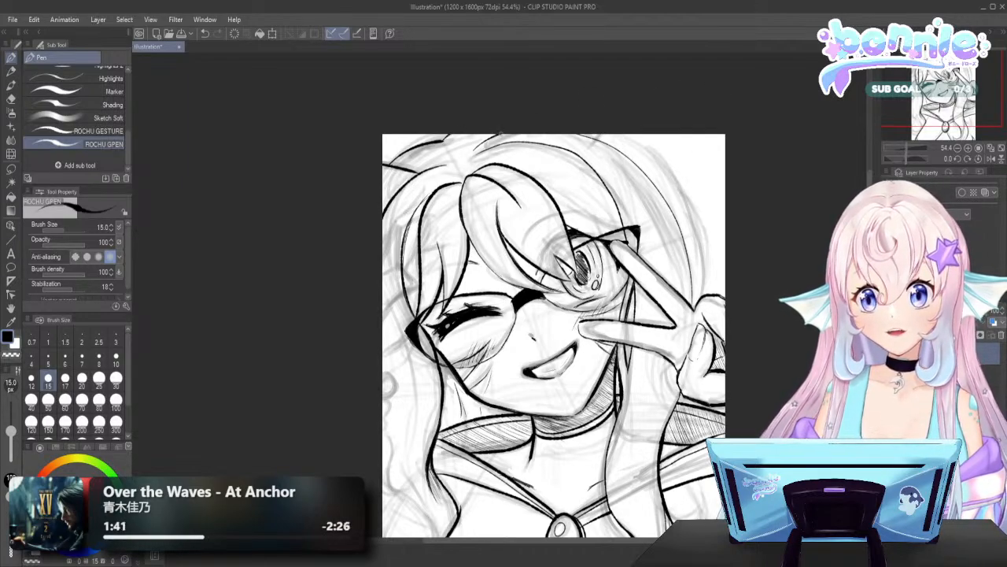
drag(480, 149, 496, 135)
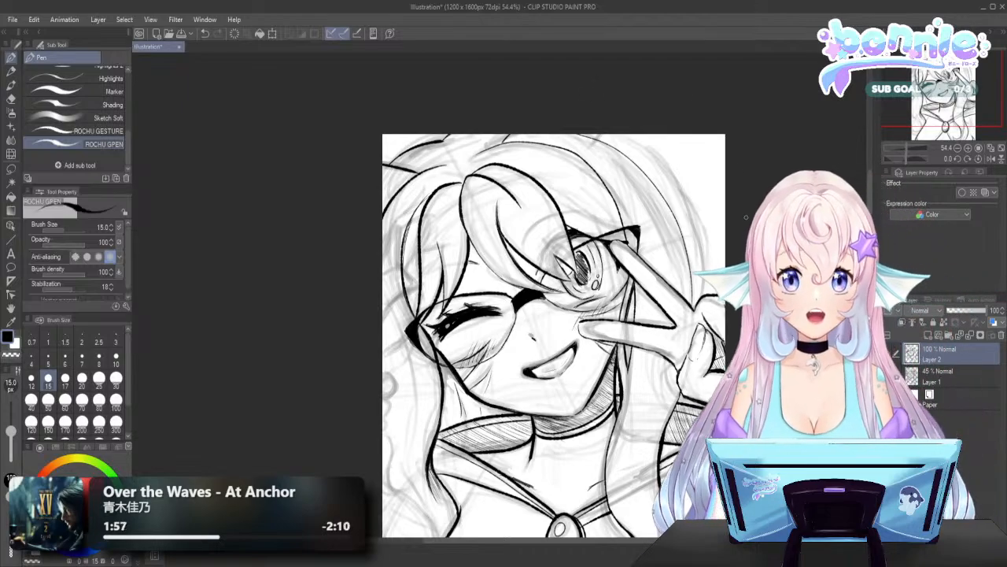
Ink the pointed hair ornament at the canvas edge, above the glasses' outer corner on the winking-eye side
scroll(627, 272, down, 2)
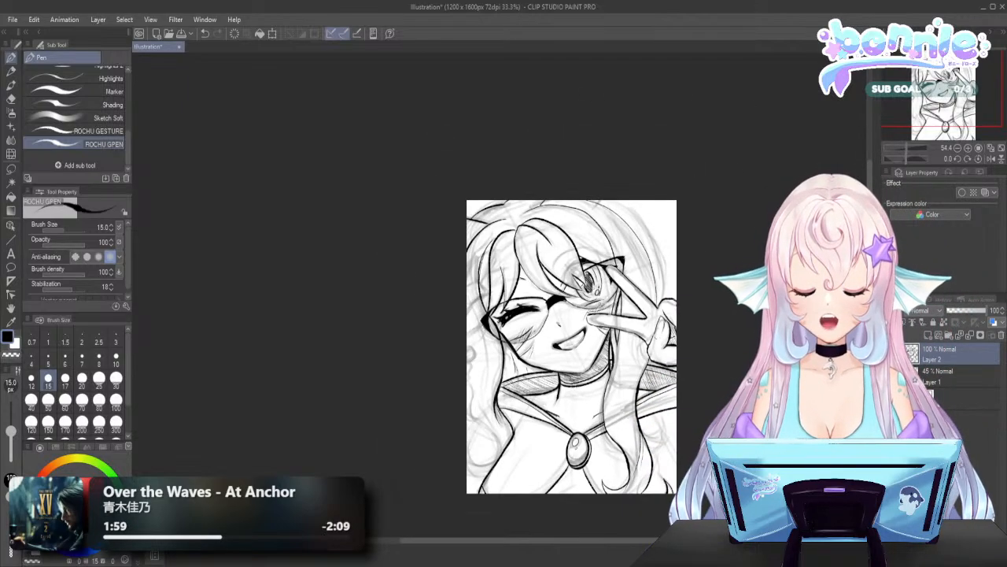
scroll(513, 423, up, 2)
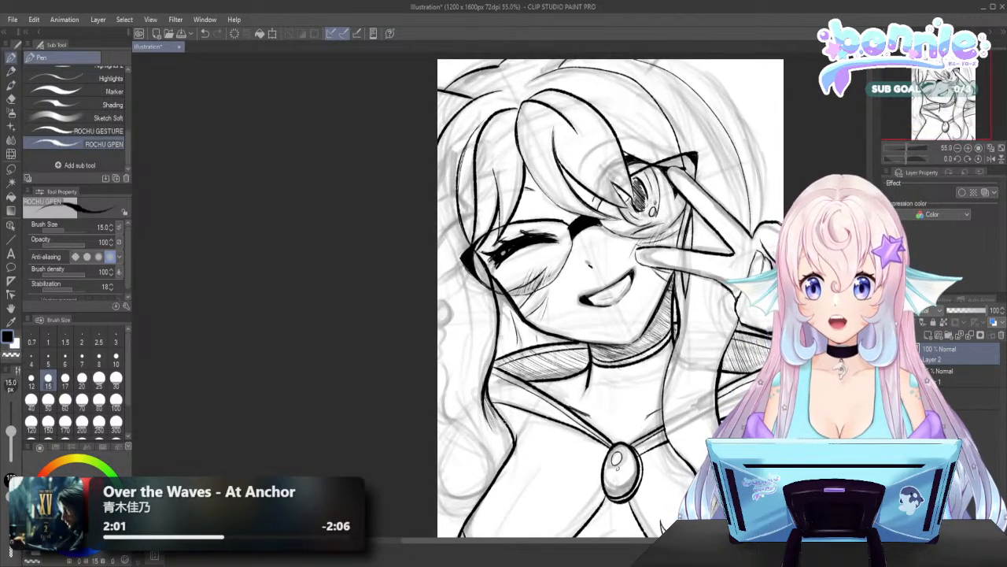
mouse_move(438, 162)
mouse_down()
mouse_move(456, 139)
mouse_move(454, 191)
mouse_up()
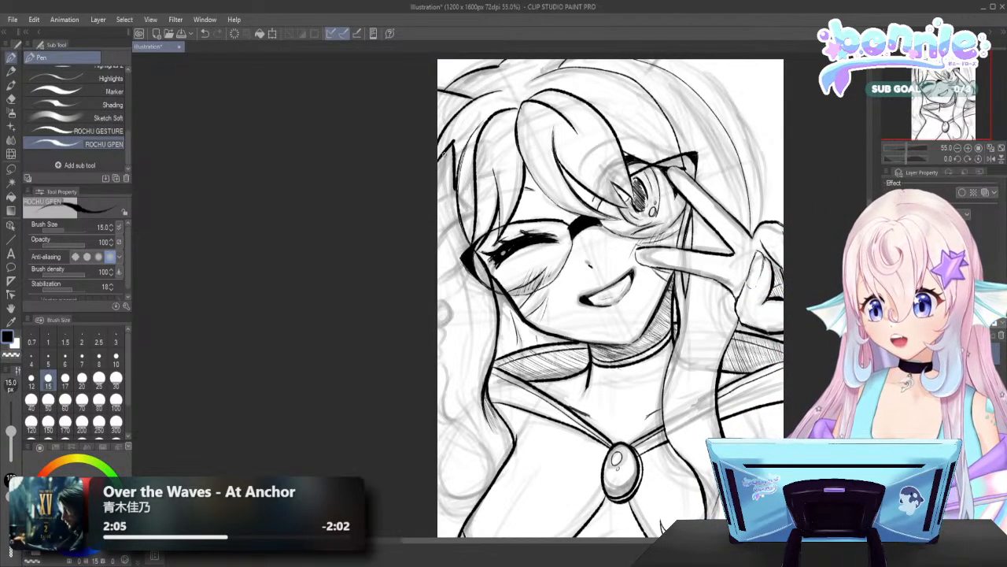
mouse_move(448, 152)
mouse_down()
mouse_move(438, 174)
mouse_move(473, 211)
mouse_move(466, 215)
mouse_move(476, 210)
mouse_move(437, 248)
mouse_up()
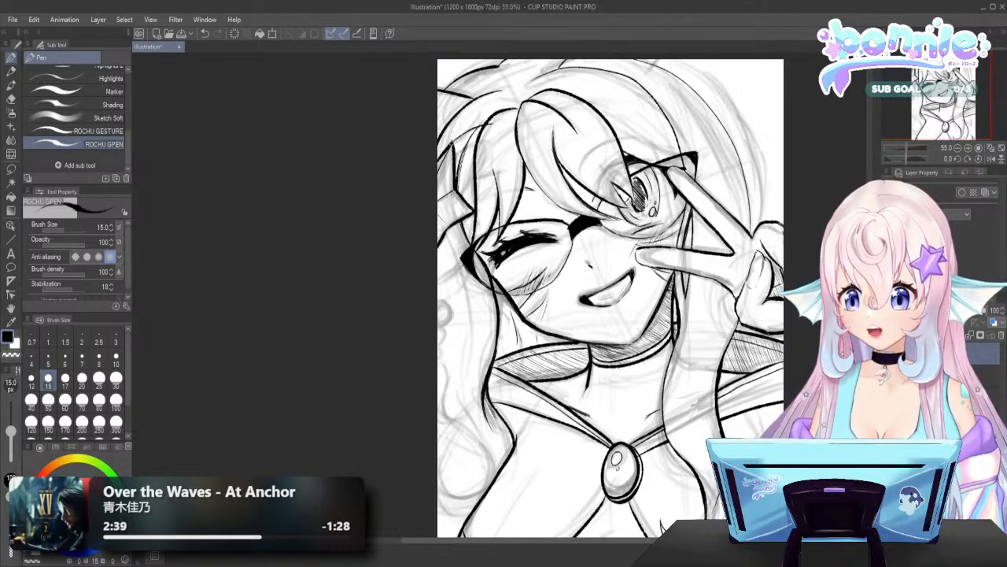
drag(454, 140, 449, 183)
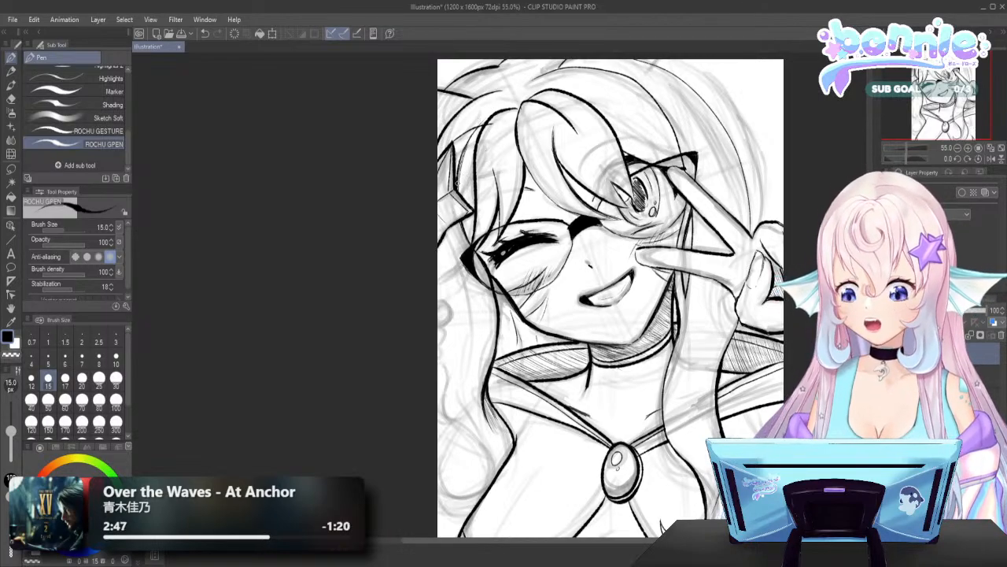
Ink an upright leaf rising from the pointed hair ornament towards the crown, with its folded edge and centre vein
drag(454, 183, 496, 118)
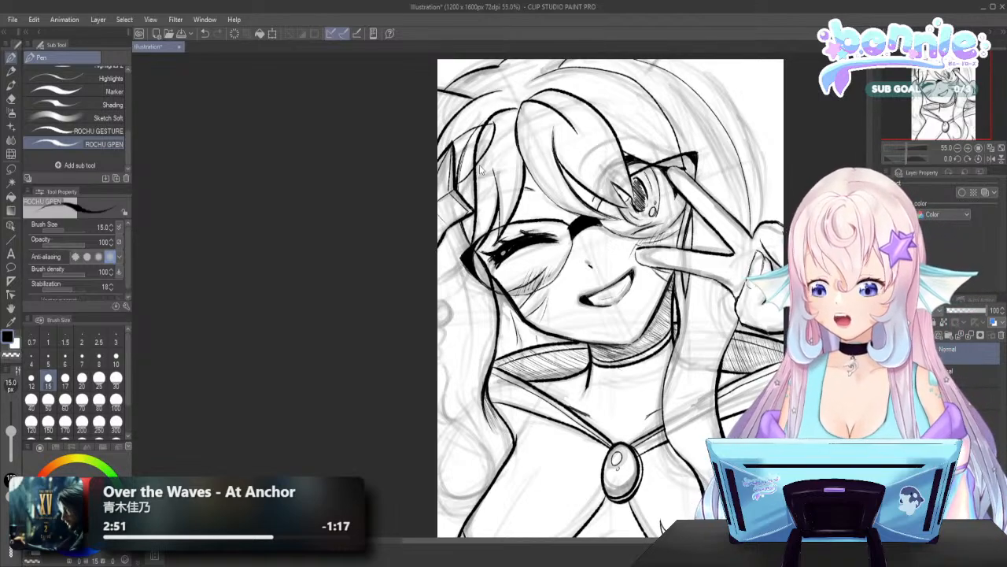
key(ctrl+z)
mouse_move(460, 186)
mouse_down()
mouse_move(494, 120)
mouse_move(459, 180)
mouse_move(477, 149)
mouse_move(471, 135)
mouse_move(500, 120)
mouse_move(460, 197)
mouse_move(455, 147)
mouse_up()
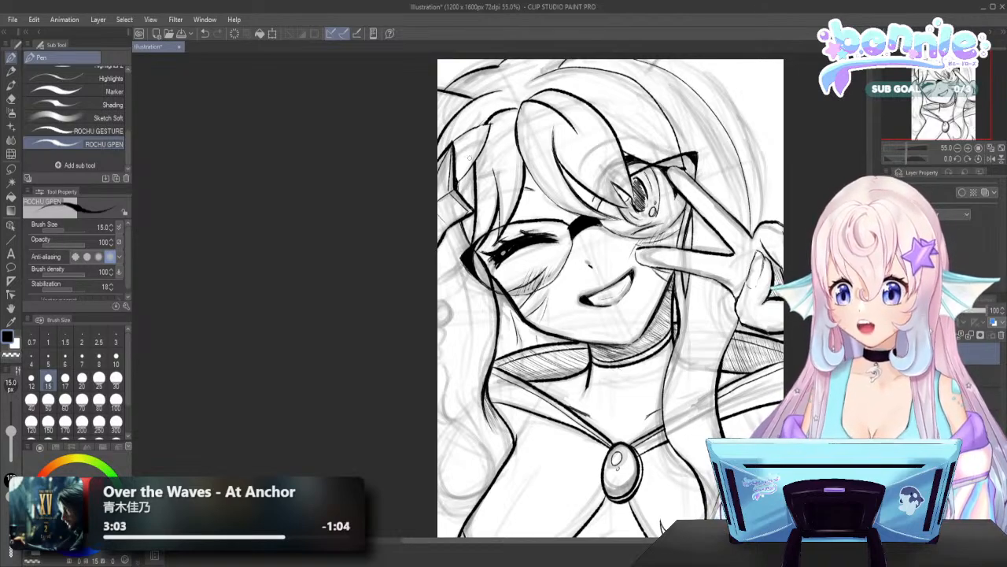
mouse_move(469, 142)
mouse_down()
mouse_move(456, 161)
mouse_move(499, 123)
mouse_up()
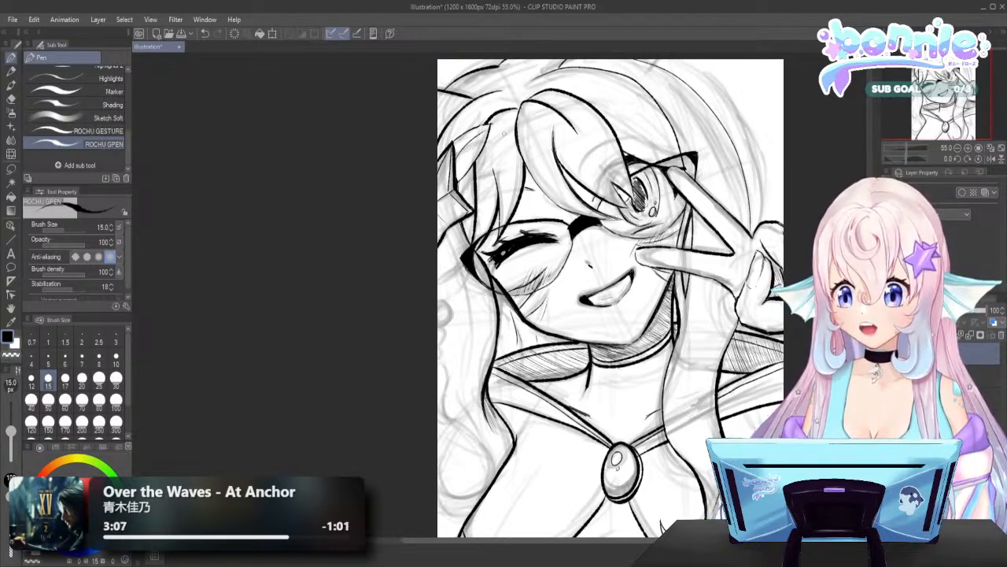
drag(476, 148, 458, 158)
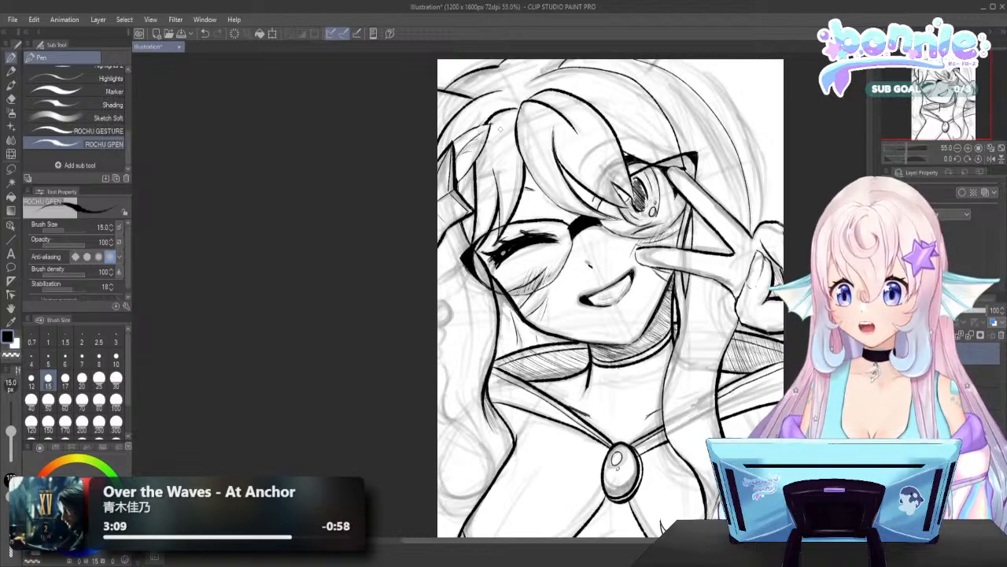
drag(466, 141, 461, 154)
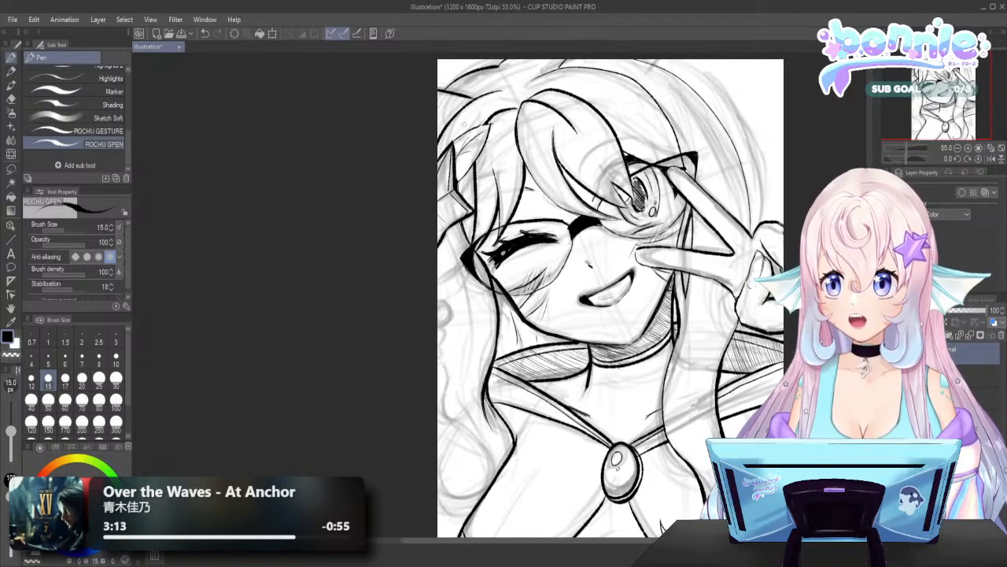
drag(450, 145, 498, 96)
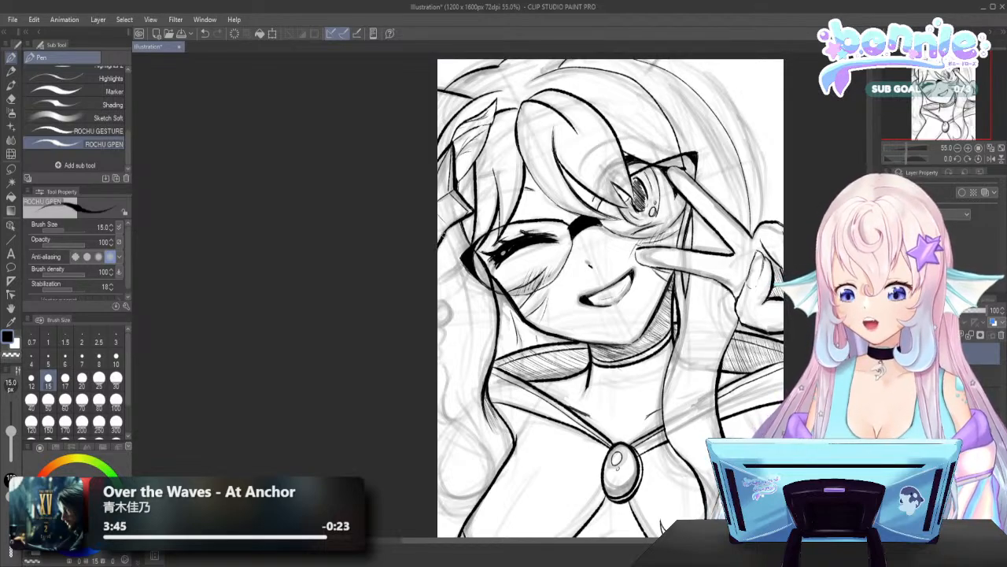
Ink the leaves below the pointed ornament, fanning out around the glasses' outer corner on the winking-eye side
drag(442, 237, 496, 210)
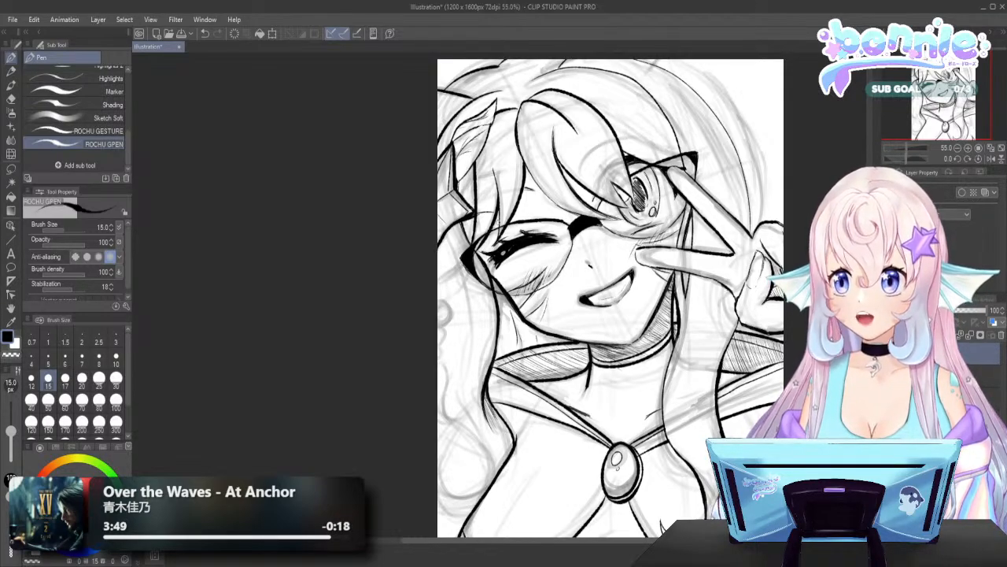
drag(484, 212, 480, 250)
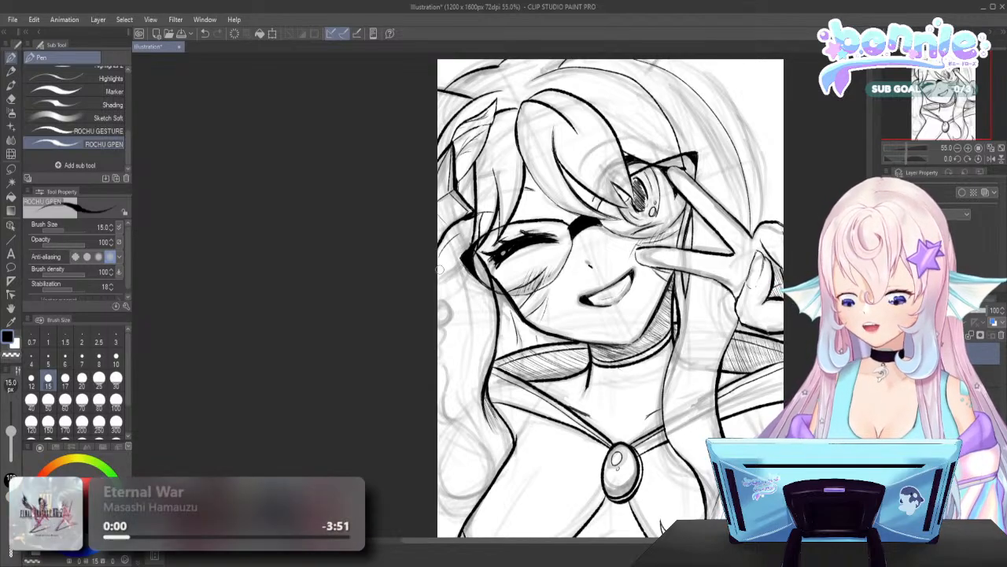
drag(438, 273, 489, 266)
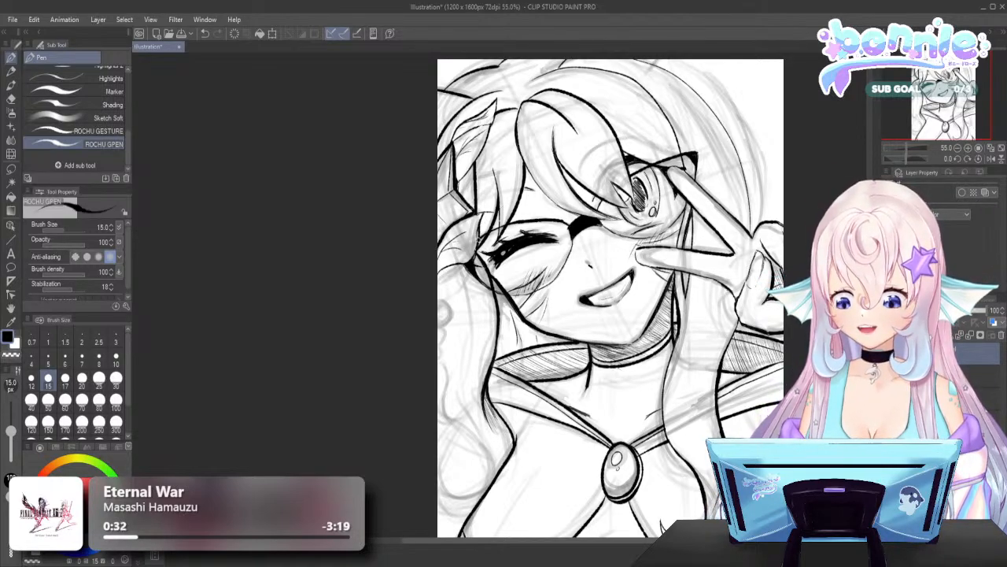
drag(480, 232, 475, 249)
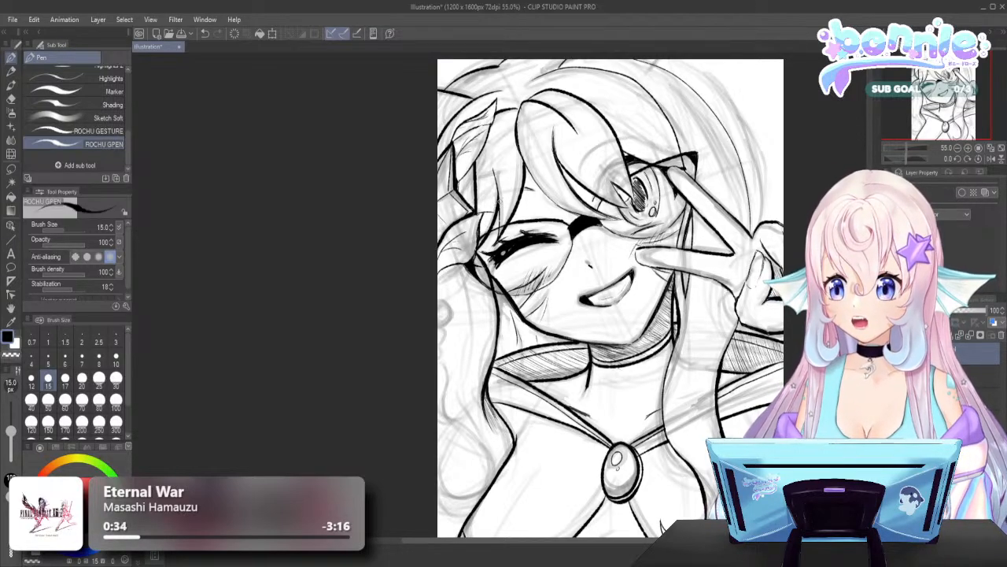
drag(481, 210, 511, 209)
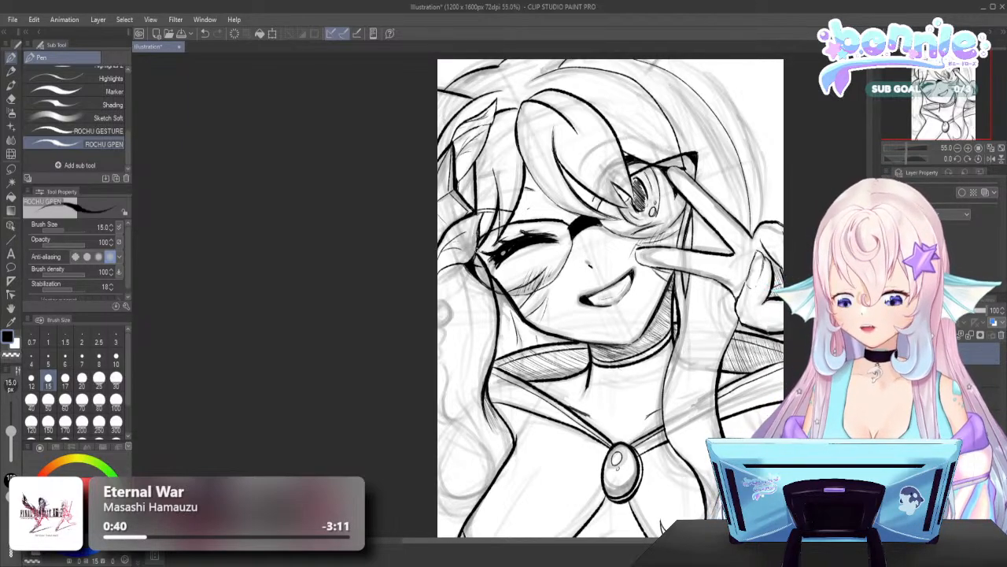
drag(477, 253, 508, 211)
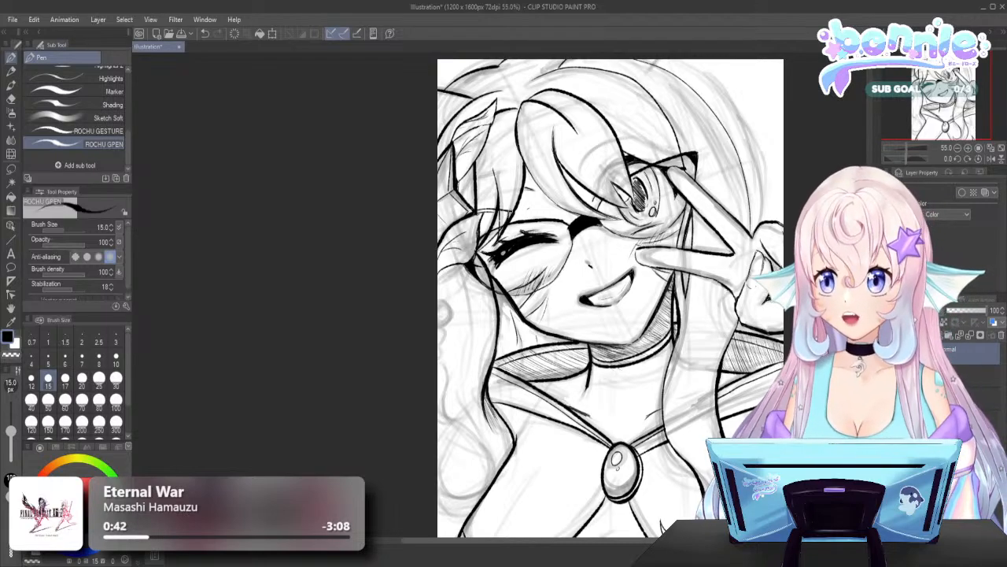
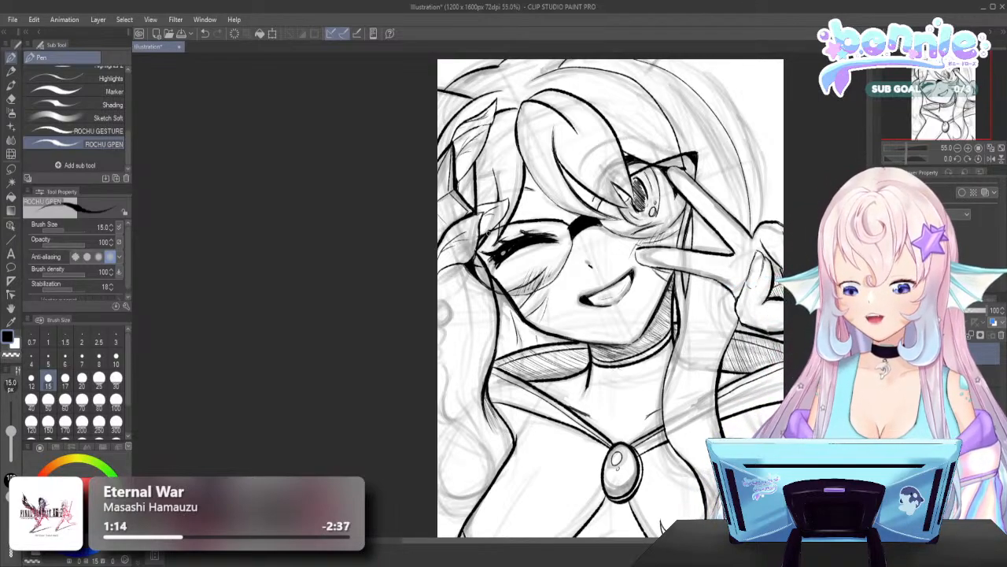
Ink the overlapping leaves and their veins over the front lock, filling the wreath up towards the hair parting
drag(487, 233, 512, 198)
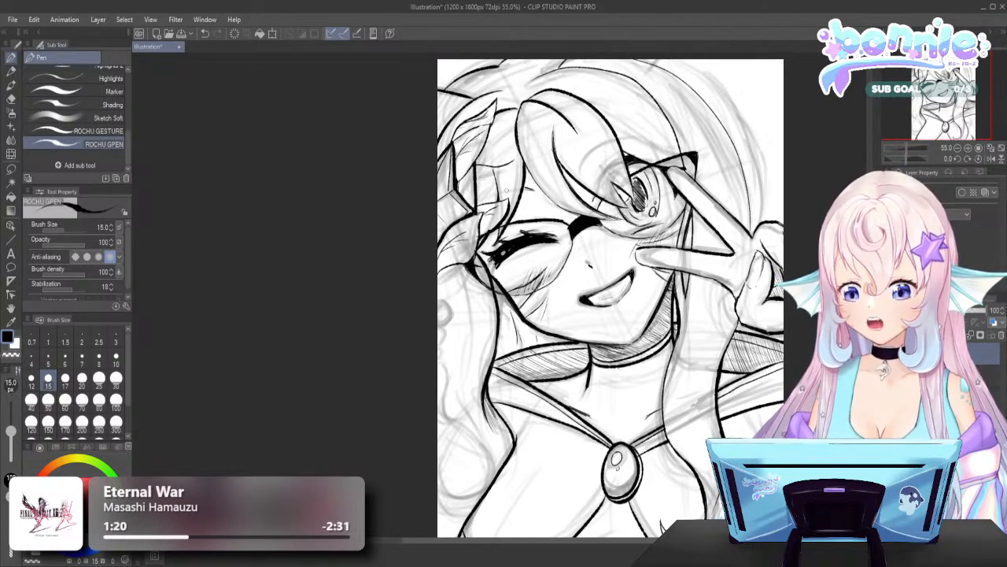
drag(502, 200, 514, 163)
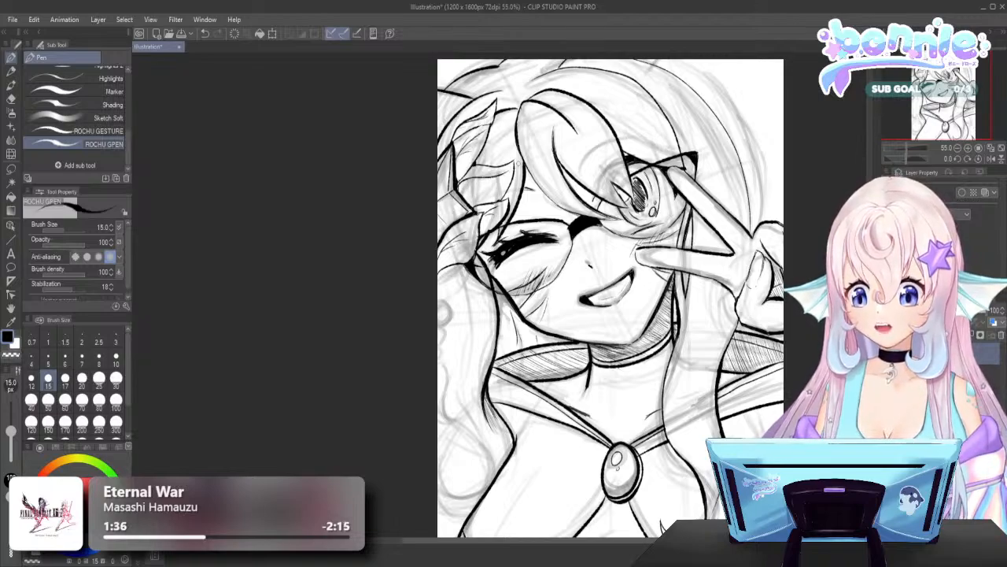
drag(472, 178, 500, 189)
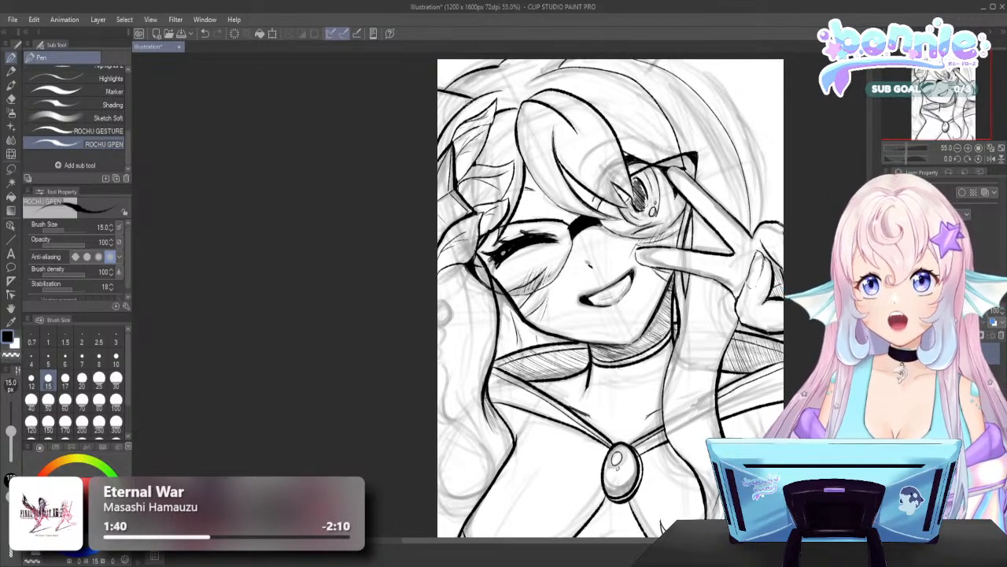
drag(519, 116, 526, 159)
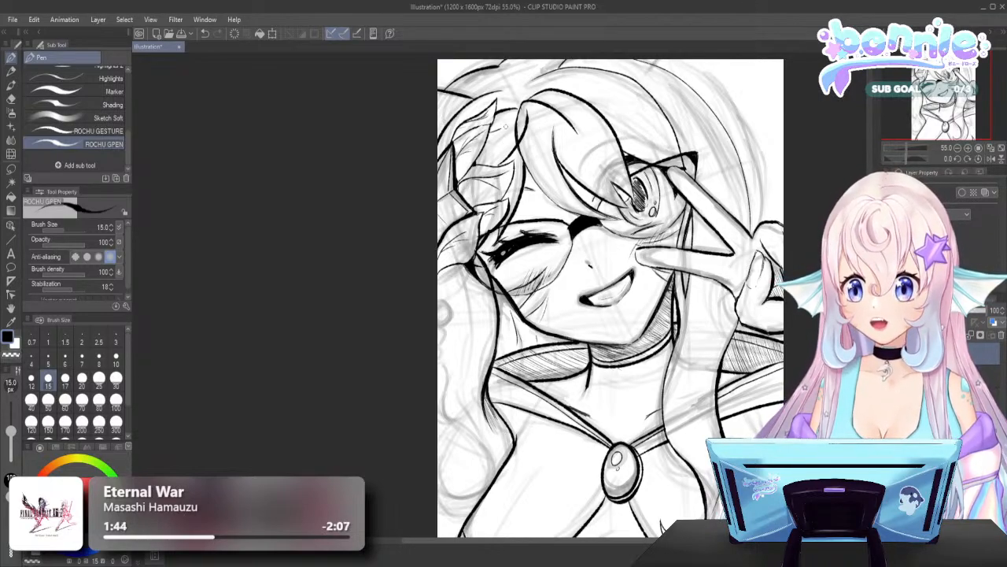
mouse_move(505, 126)
mouse_down()
mouse_move(558, 99)
mouse_move(549, 130)
mouse_move(513, 140)
mouse_up()
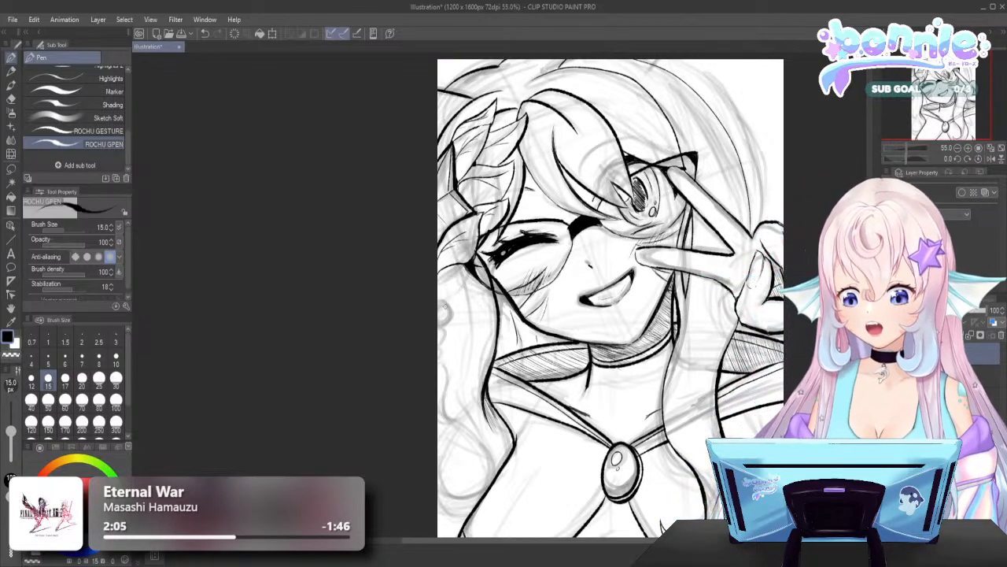
Ink the lowest leaf of the hair ornament and the round beads hanging beneath it at the canvas edge
mouse_move(434, 302)
mouse_down()
mouse_move(449, 303)
mouse_move(442, 332)
mouse_move(442, 306)
mouse_move(482, 266)
mouse_up()
key(ctrl+z)
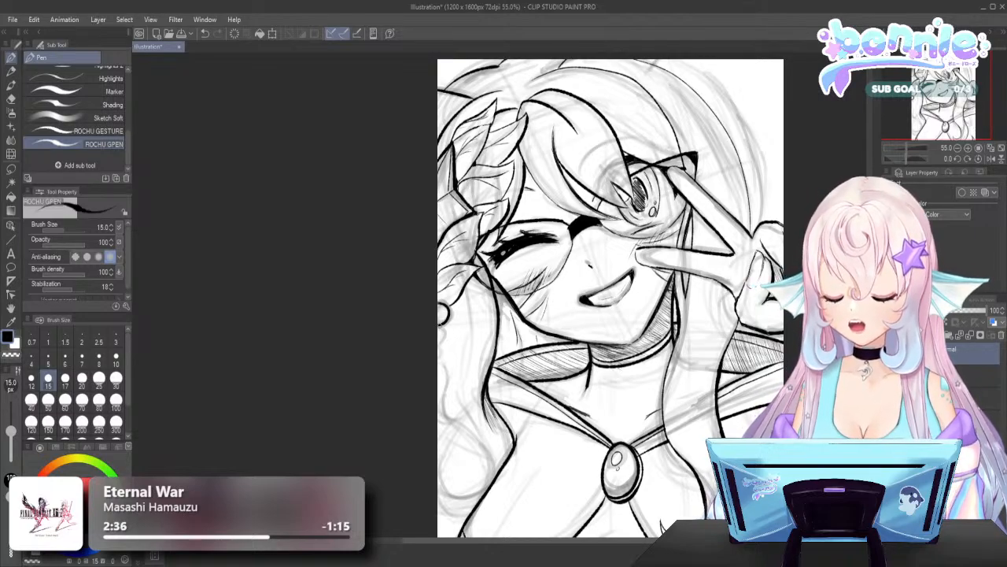
drag(444, 321, 436, 356)
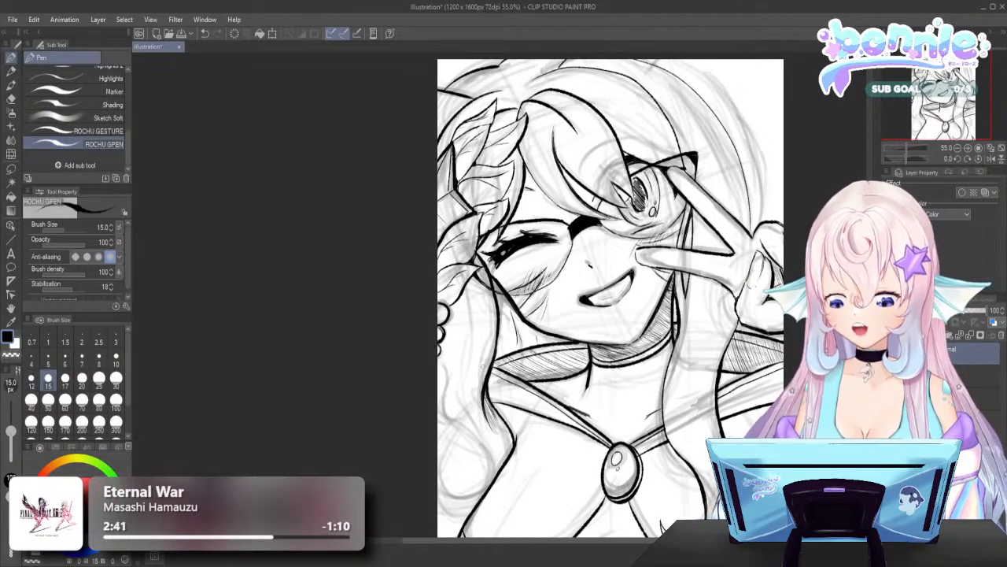
Ink the wavy hair line running down from the hanging beads along the canvas edge
scroll(565, 443, up, 1)
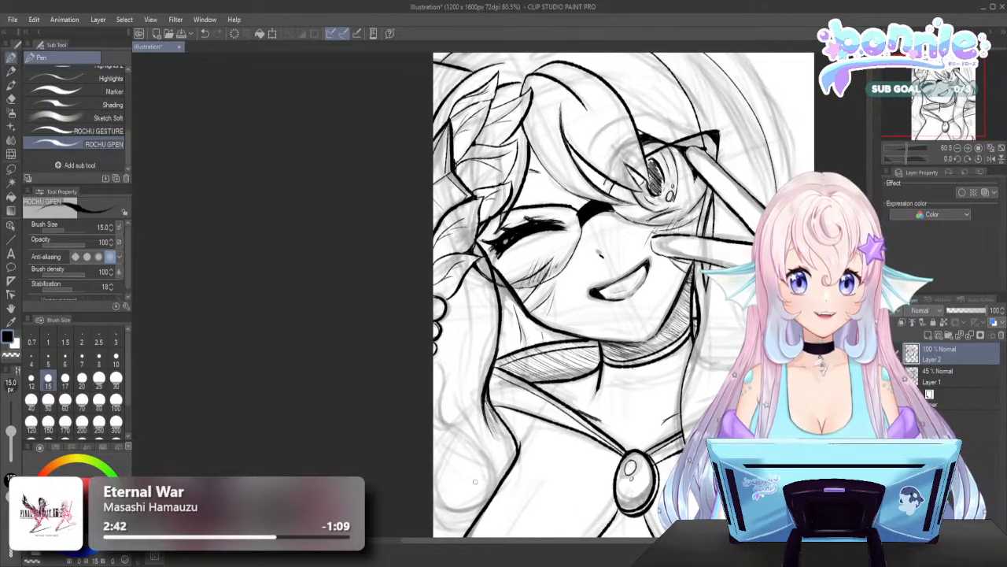
scroll(565, 443, down, 3)
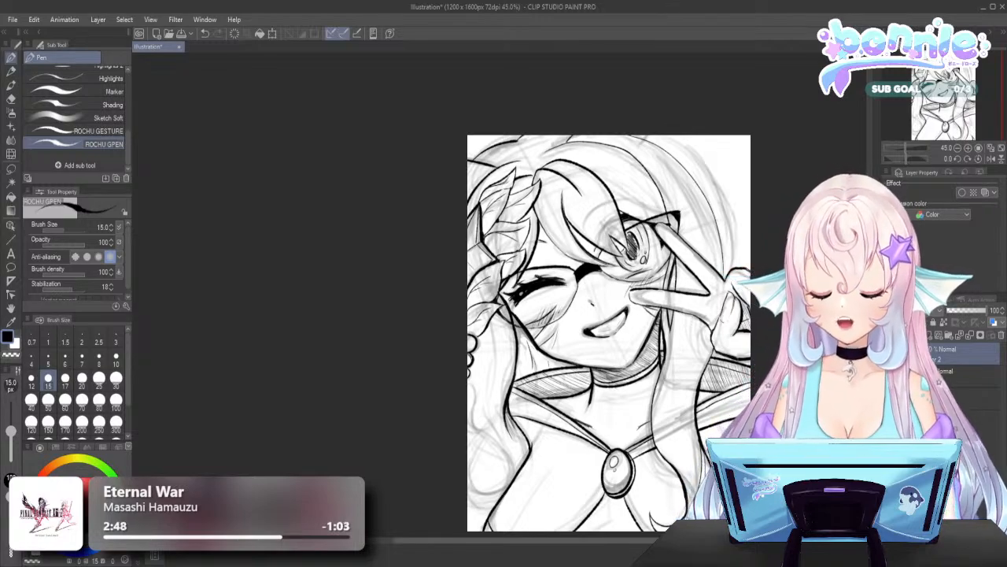
drag(469, 376, 473, 430)
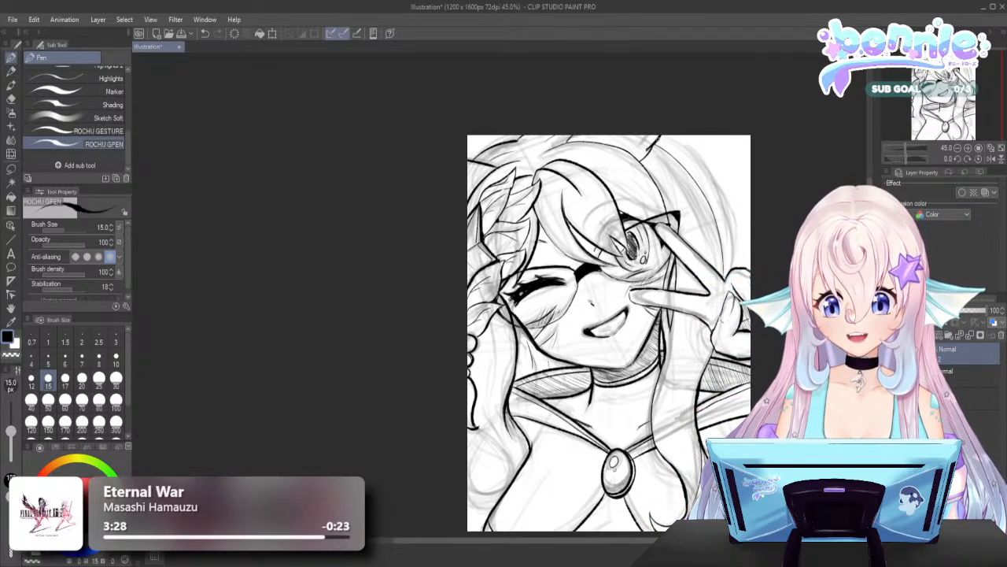
Ink the outer hair line on the peace-sign side, curving down from the top edge of the canvas
drag(656, 137, 687, 168)
key(ctrl+z)
key(ctrl+z)
key(ctrl+z)
drag(660, 137, 694, 176)
key(ctrl+z)
drag(660, 135, 697, 183)
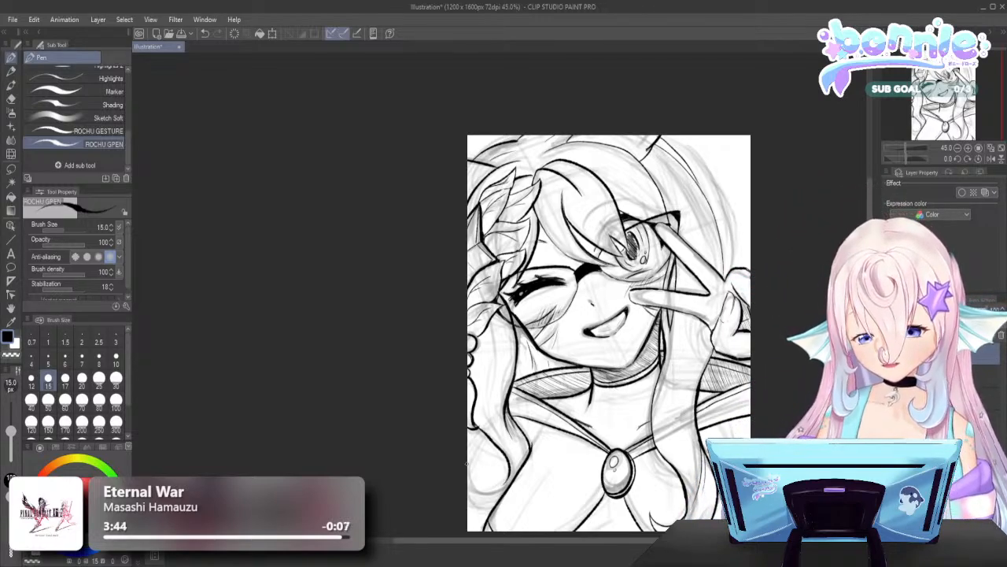
Ink the curled end of the wavy hair lock beneath the hanging beads at the canvas edge
mouse_move(469, 469)
mouse_down()
mouse_move(484, 492)
mouse_move(510, 486)
mouse_move(479, 490)
mouse_up()
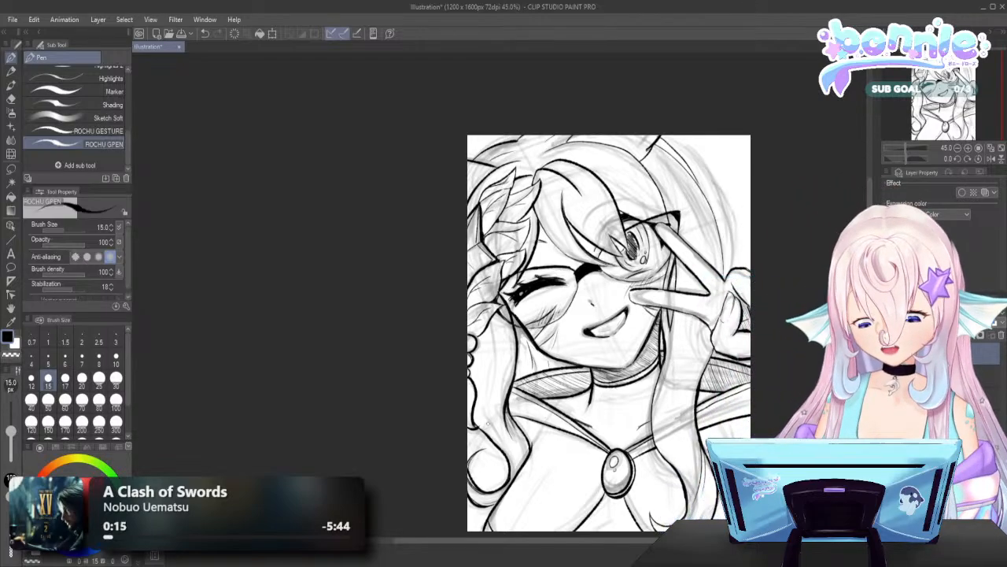
drag(469, 433, 477, 455)
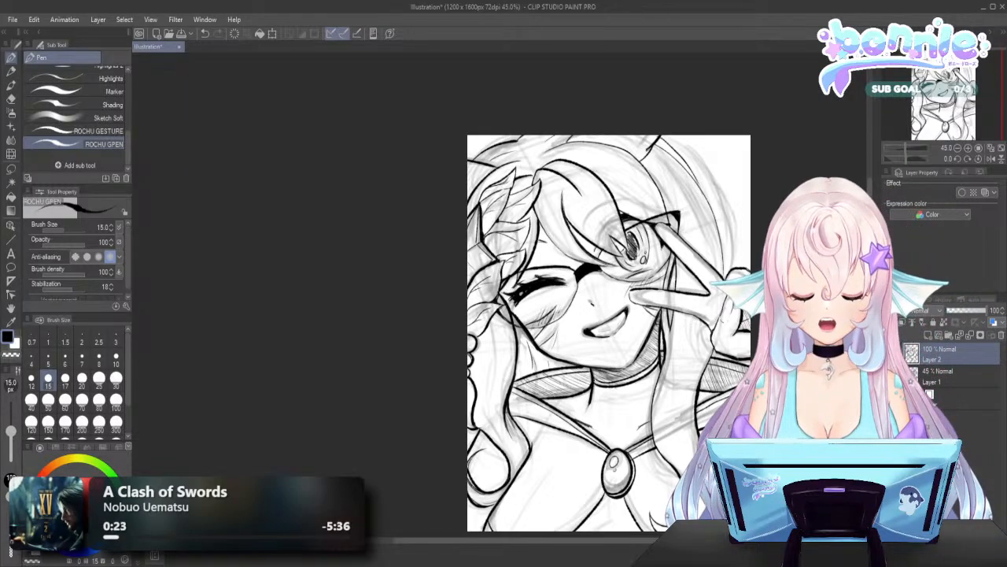
Redraw the outer hair line on the peace-sign side, curving from the top edge of the canvas down towards the raised hand
scroll(560, 374, down, 2)
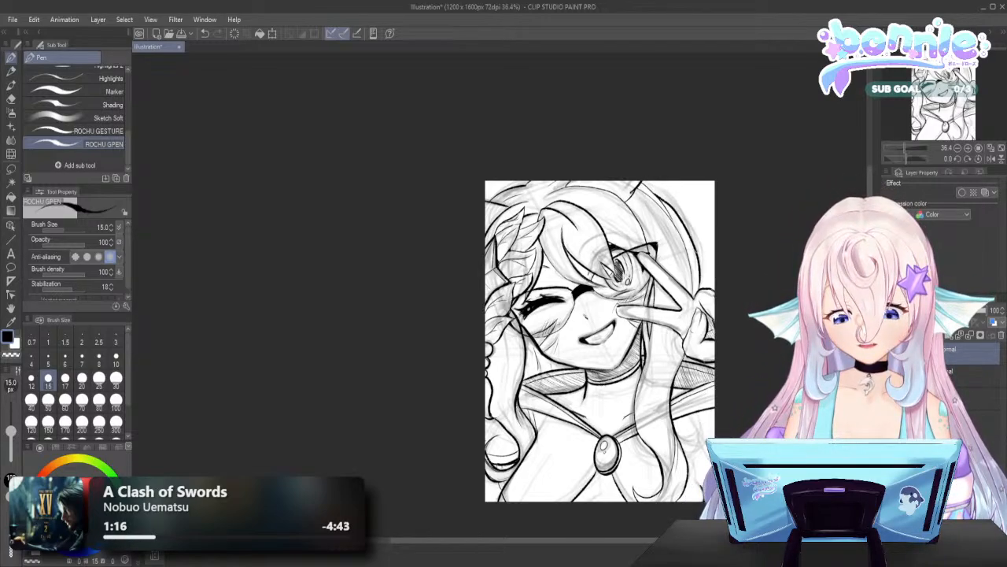
key(ctrl+z)
drag(641, 182, 675, 228)
mouse_move(637, 187)
mouse_down()
mouse_move(674, 226)
mouse_move(695, 302)
mouse_up()
key(ctrl+z)
mouse_move(638, 187)
mouse_down()
mouse_move(674, 228)
mouse_move(695, 300)
mouse_up()
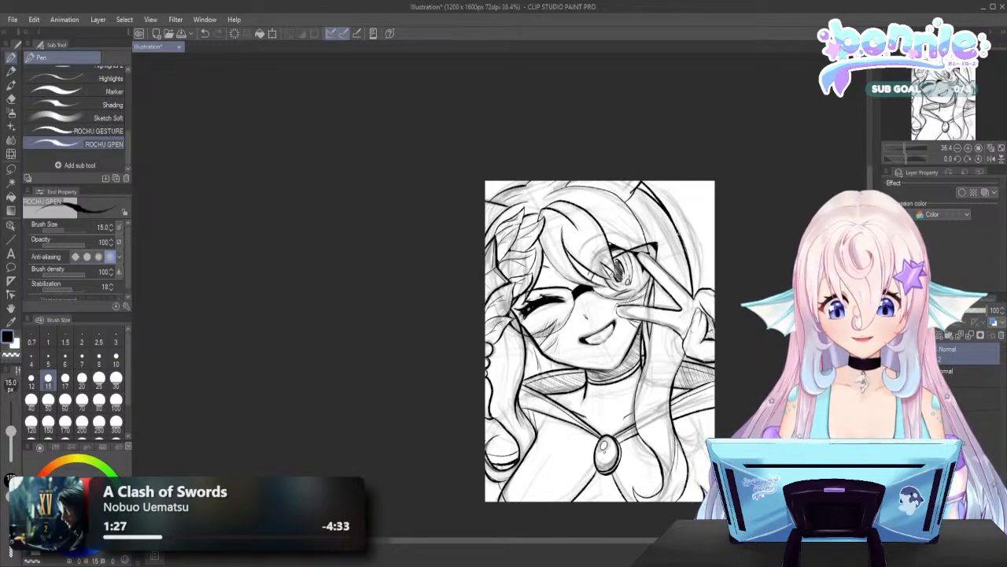
drag(679, 233, 699, 287)
key(ctrl+z)
drag(682, 234, 697, 276)
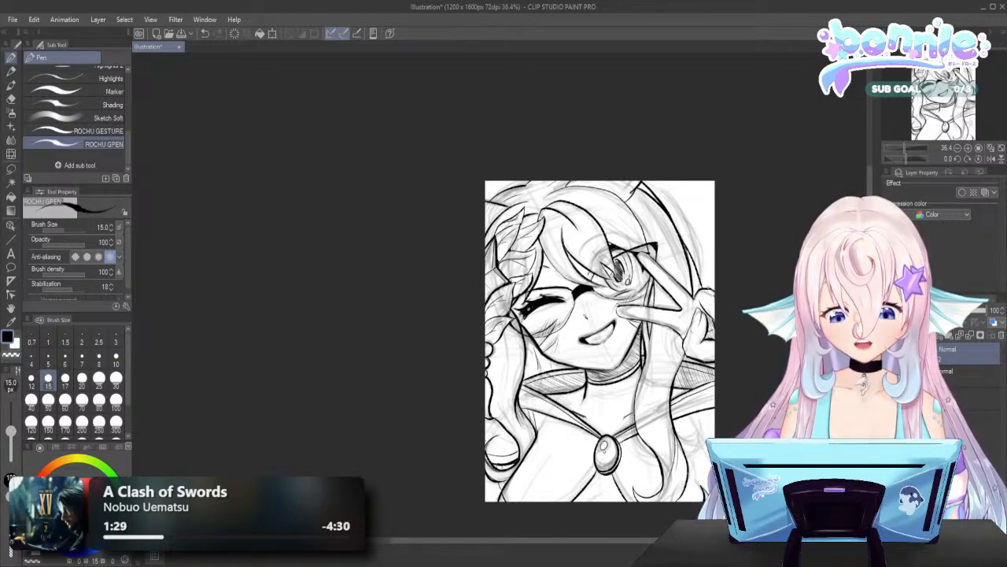
key(ctrl+z)
drag(679, 236, 699, 293)
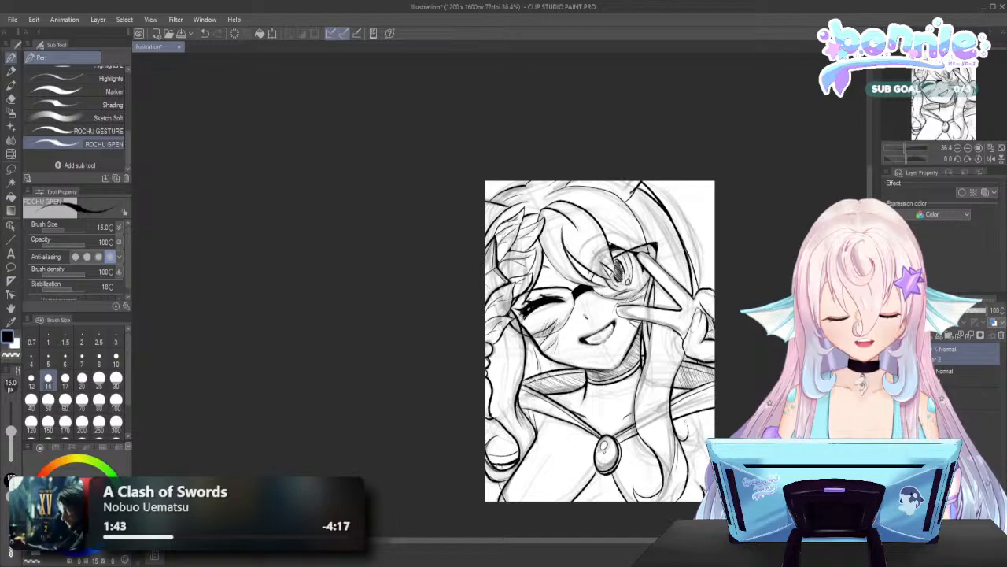
key(ctrl+z)
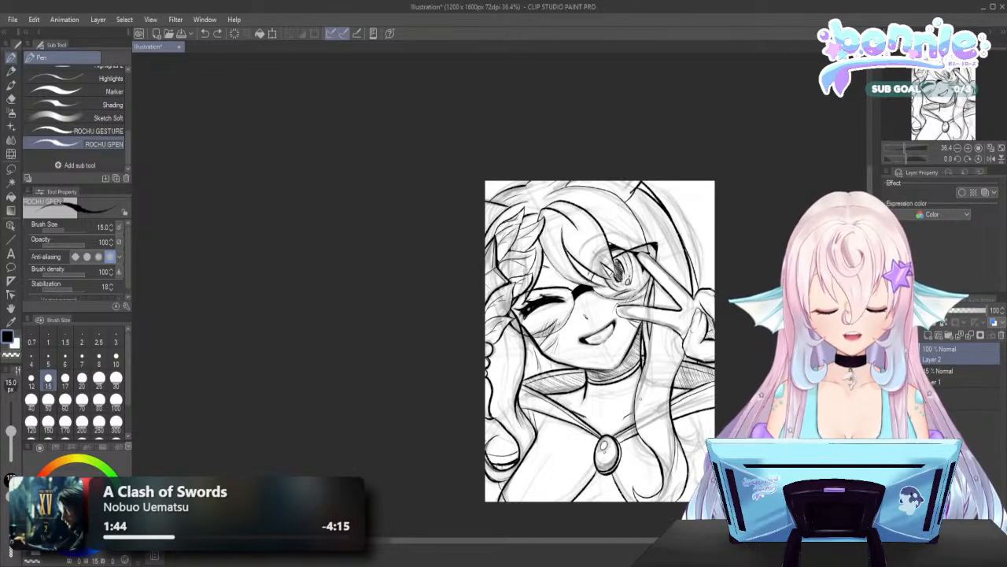
Ink the inner strand lines of the long hair on the peace-sign side, reworking the stroke through the lock beside the neck
drag(635, 389, 654, 453)
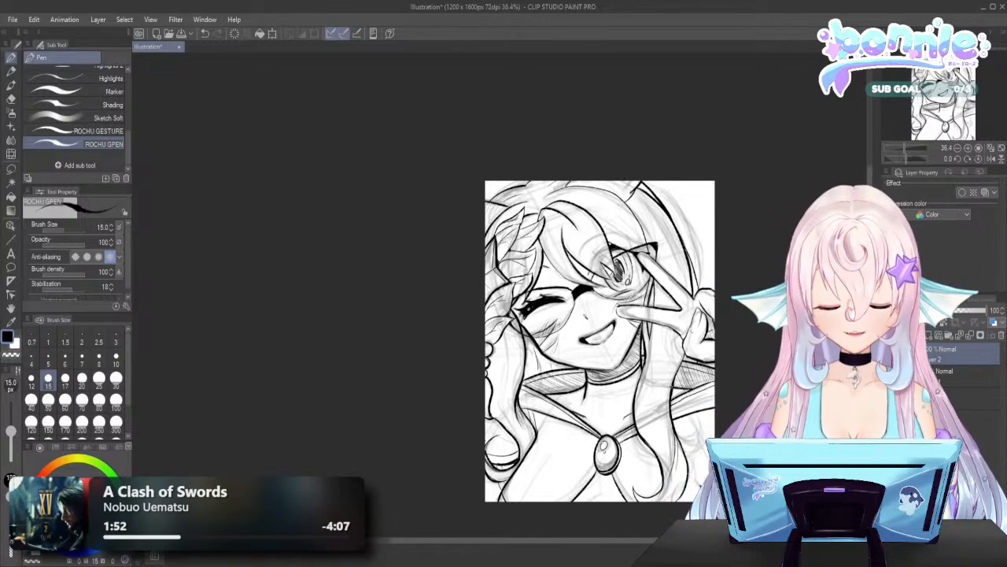
drag(634, 417, 666, 352)
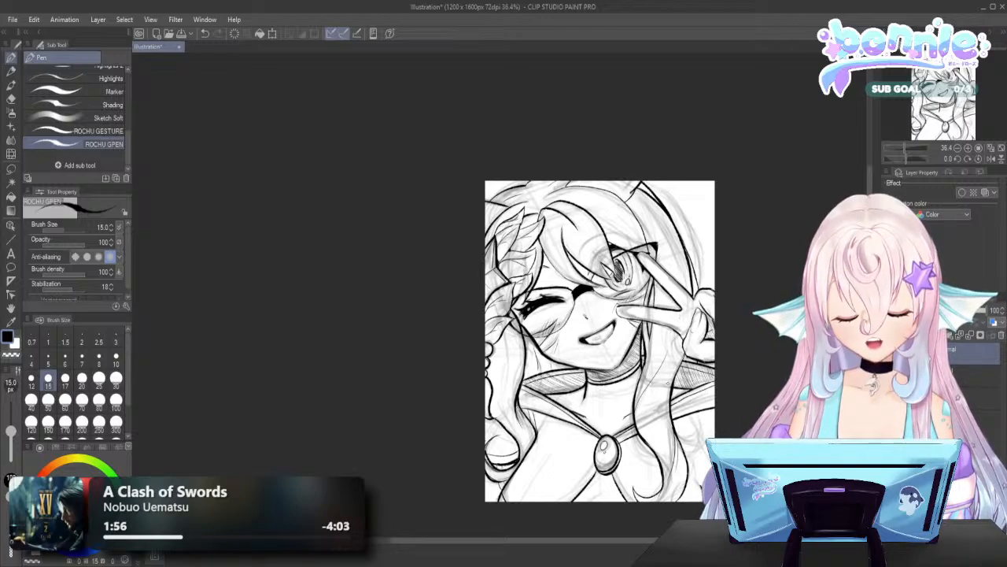
key(ctrl+z)
key(ctrl+z)
key(ctrl+z)
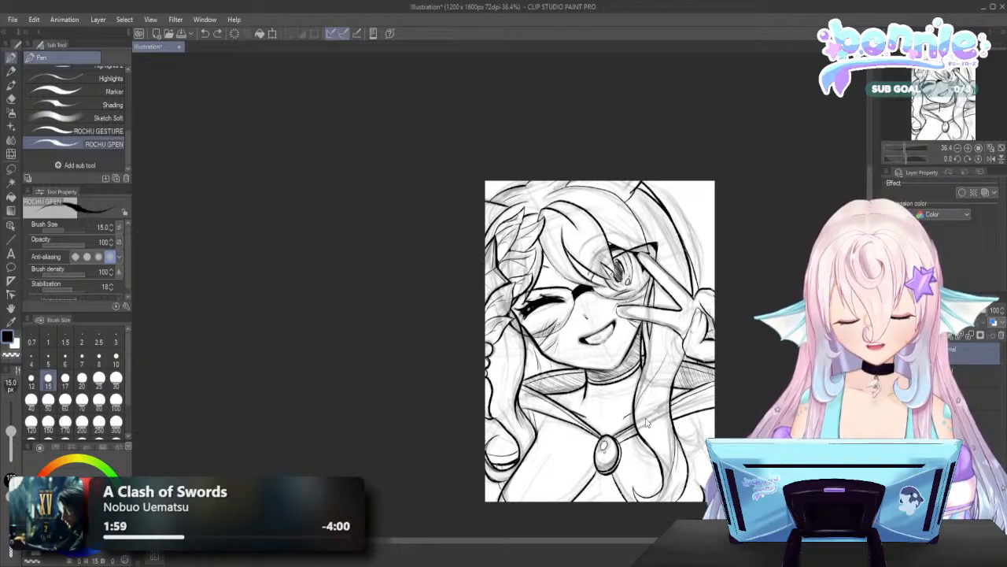
drag(638, 425, 661, 377)
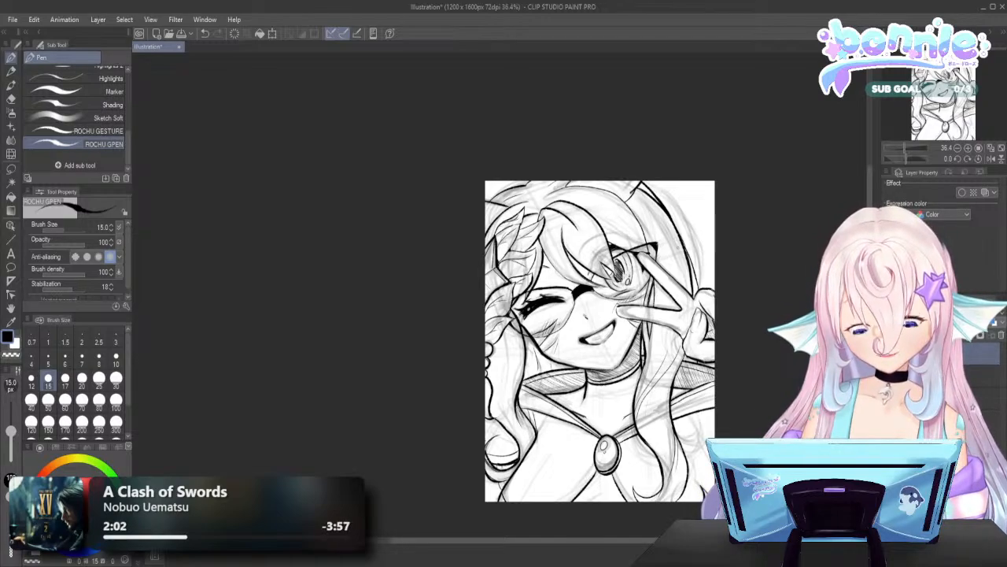
drag(677, 243, 683, 284)
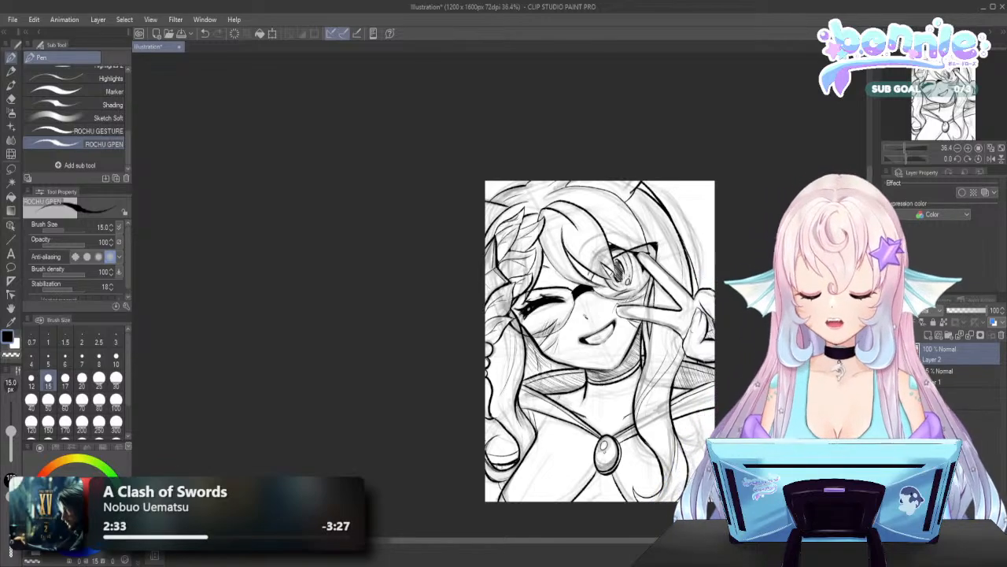
Add hatching on the chest below the neck and a strand line in the fringe above the open eye
drag(555, 395, 582, 404)
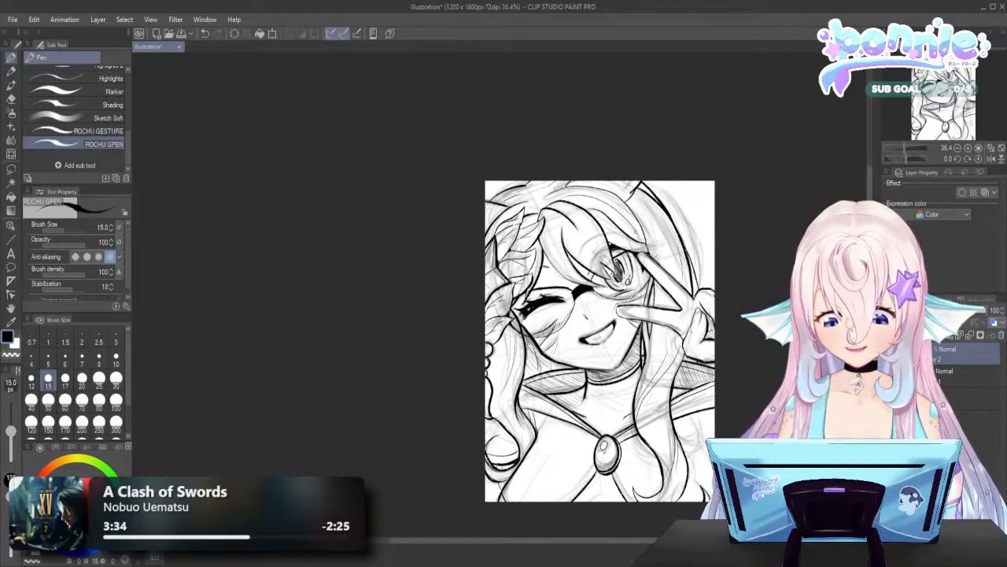
drag(622, 209, 634, 229)
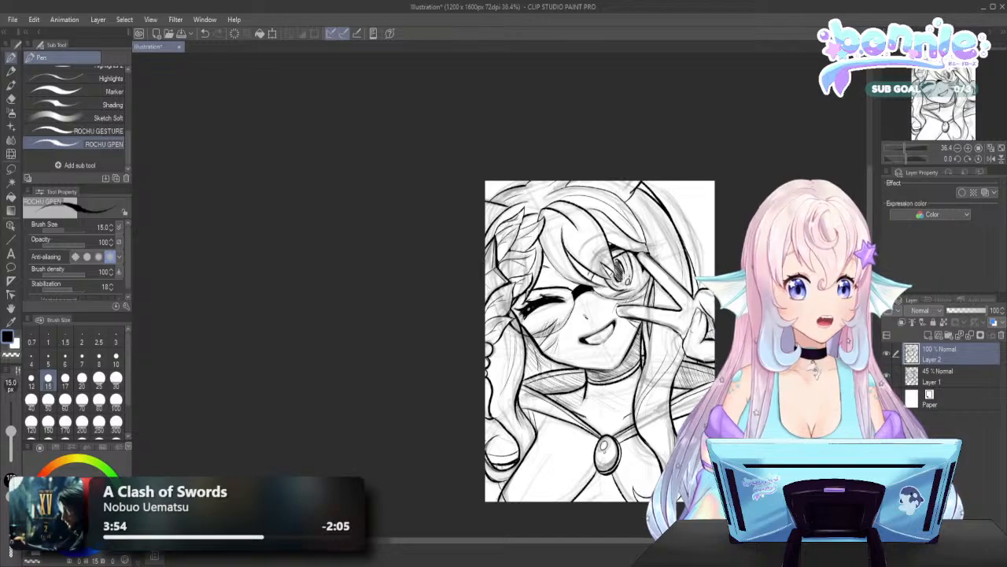
Hide the sketch on Layer 1 and add a new layer directly beneath the line art on Layer 2
click(889, 378)
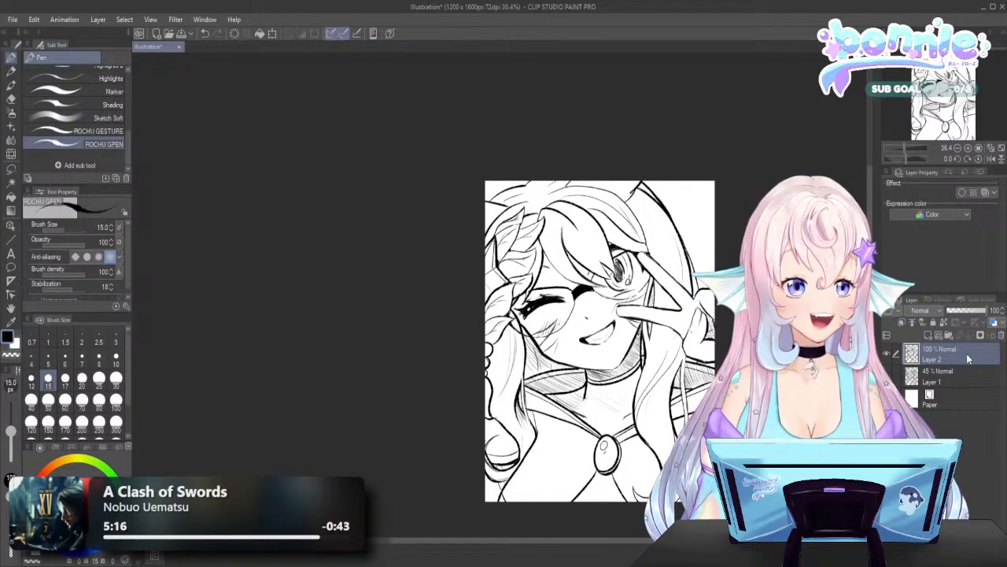
click(960, 381)
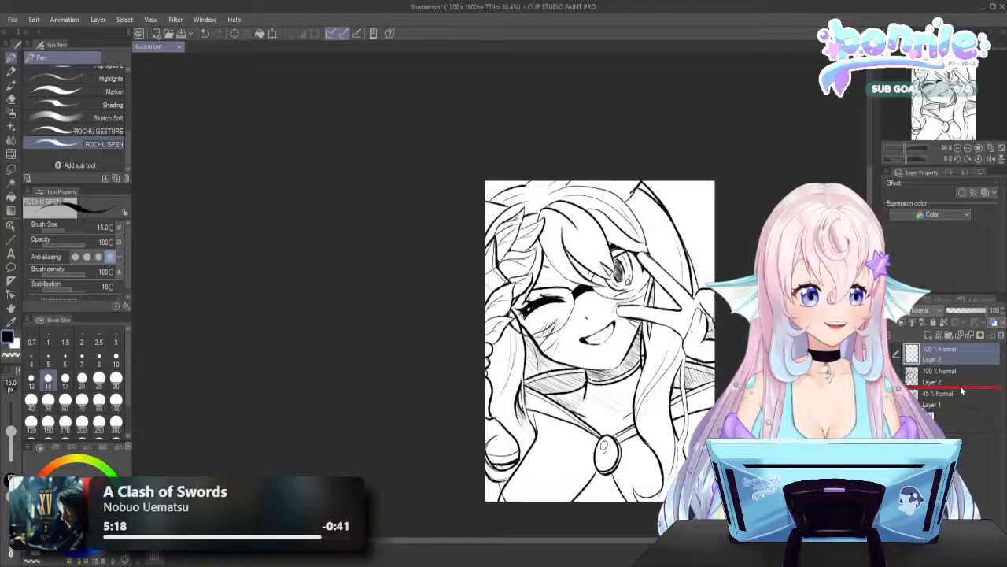
click(929, 334)
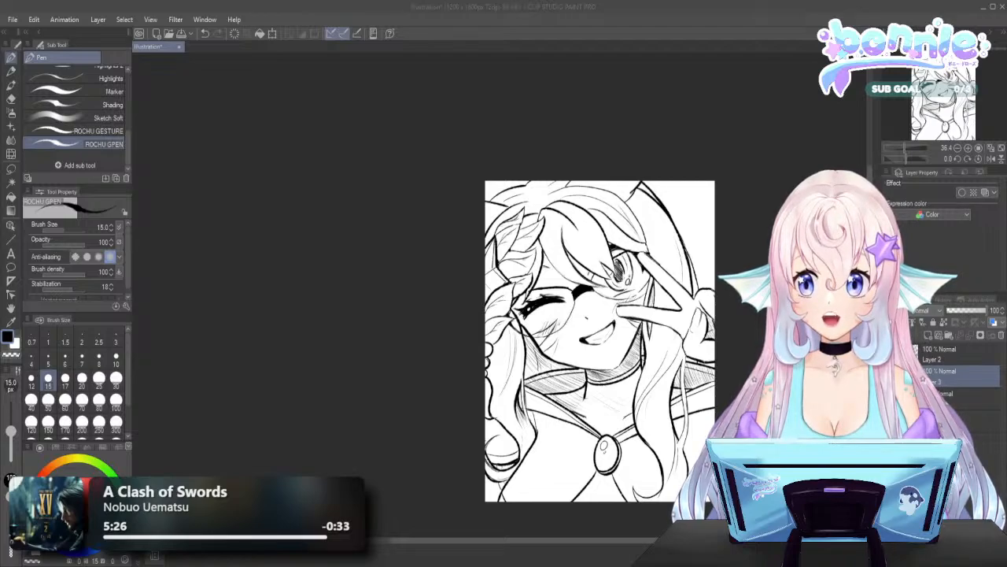
Change the Paper layer's colour to a light cyan (H 184, S 27, V 100)
click(7, 338)
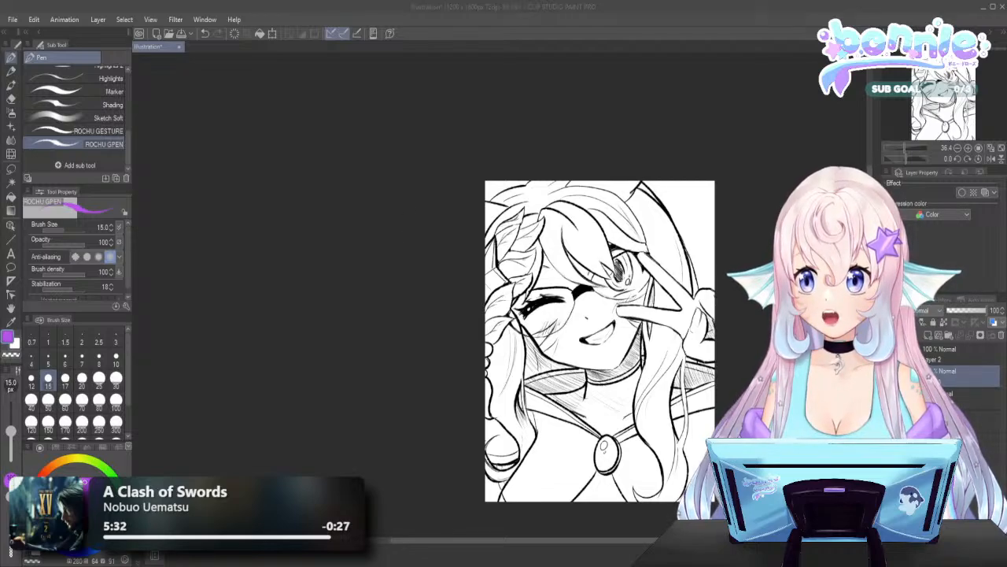
click(950, 408)
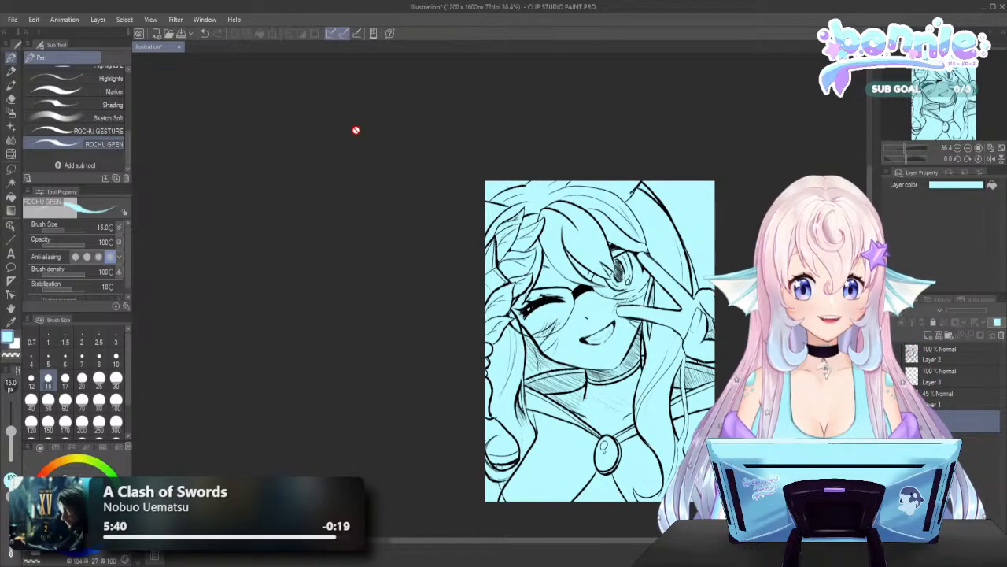
Make Layer 3 the working layer and set the drawing colour to purple (H 272, S 70, V 87)
click(957, 377)
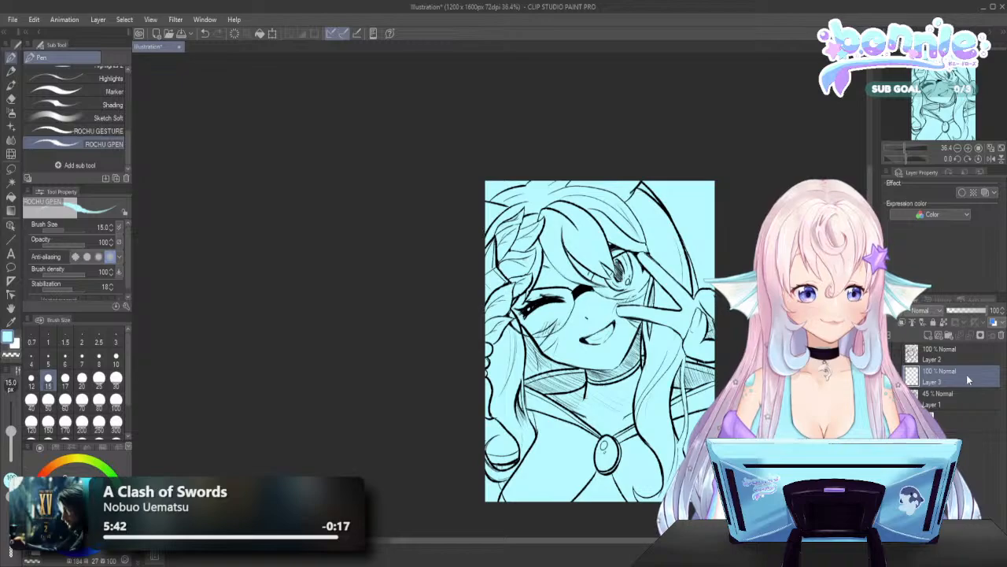
click(7, 341)
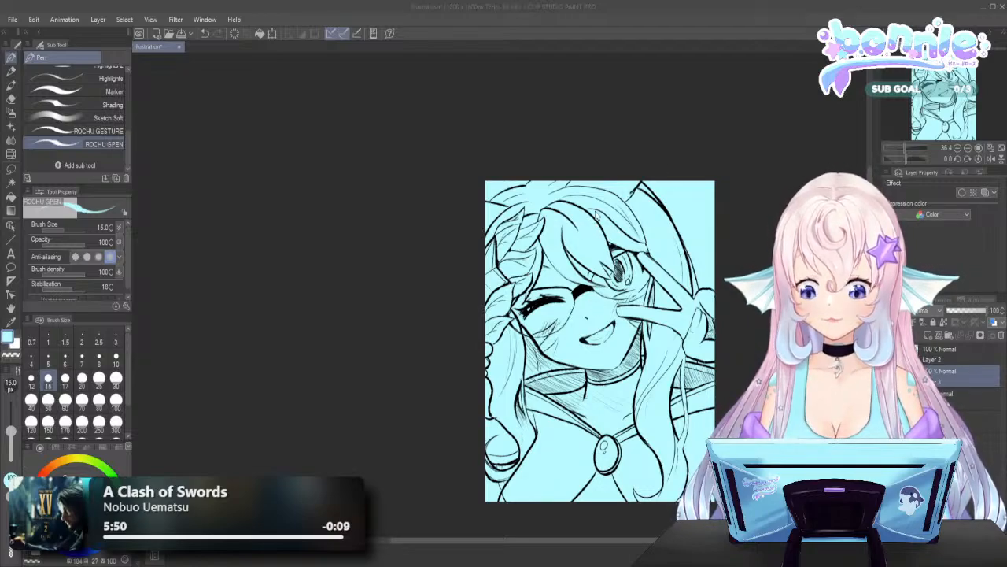
click(1, 143)
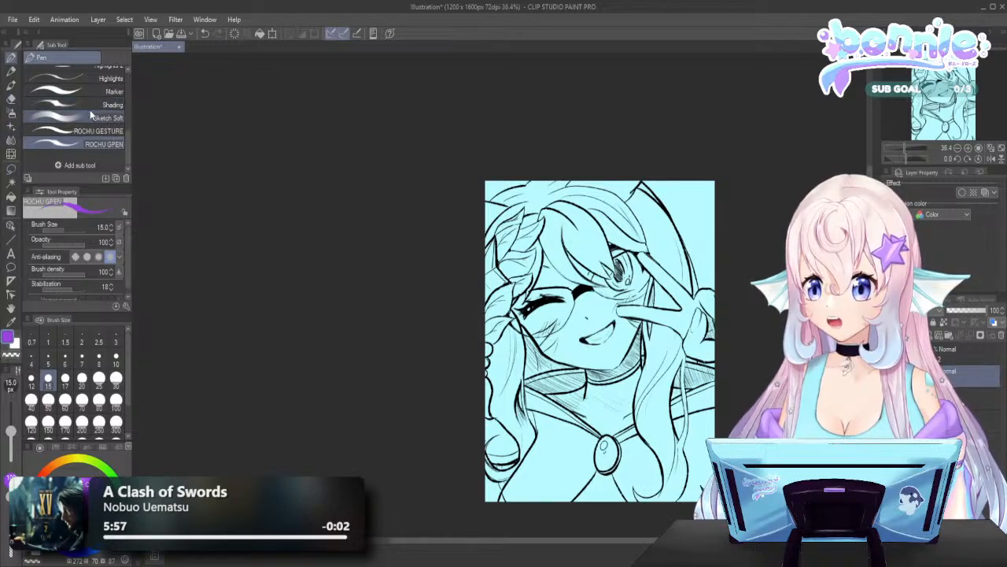
Try to paint the lock below the leaf ornament purple by hand with the Basic pen at size 100
scroll(98, 122, up, 2)
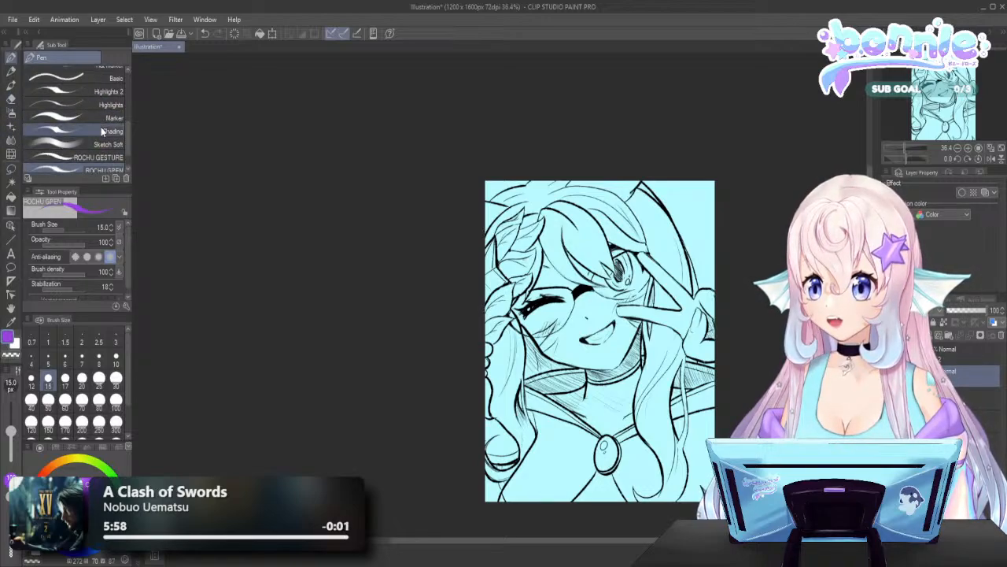
click(79, 79)
scroll(78, 128, up, 4)
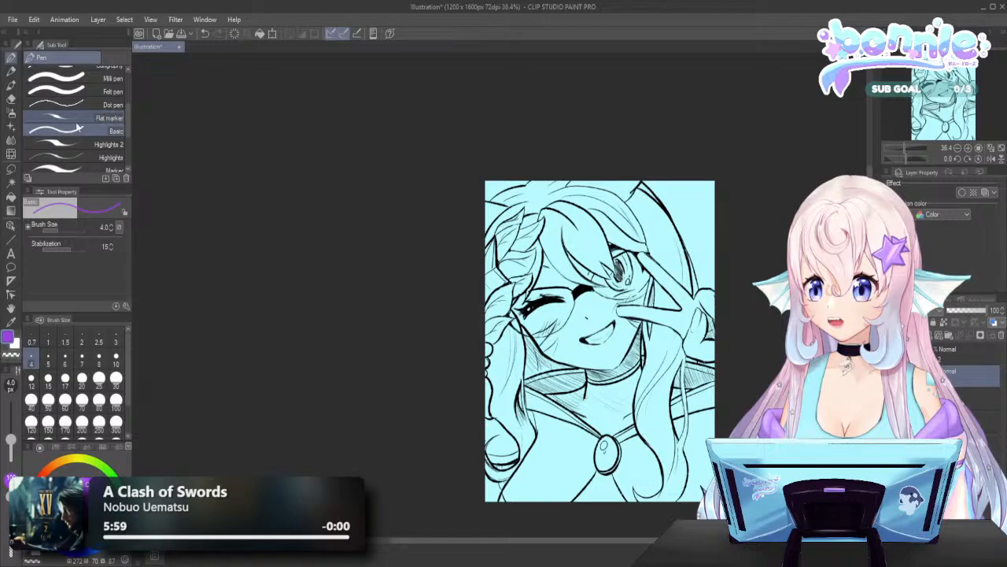
click(116, 400)
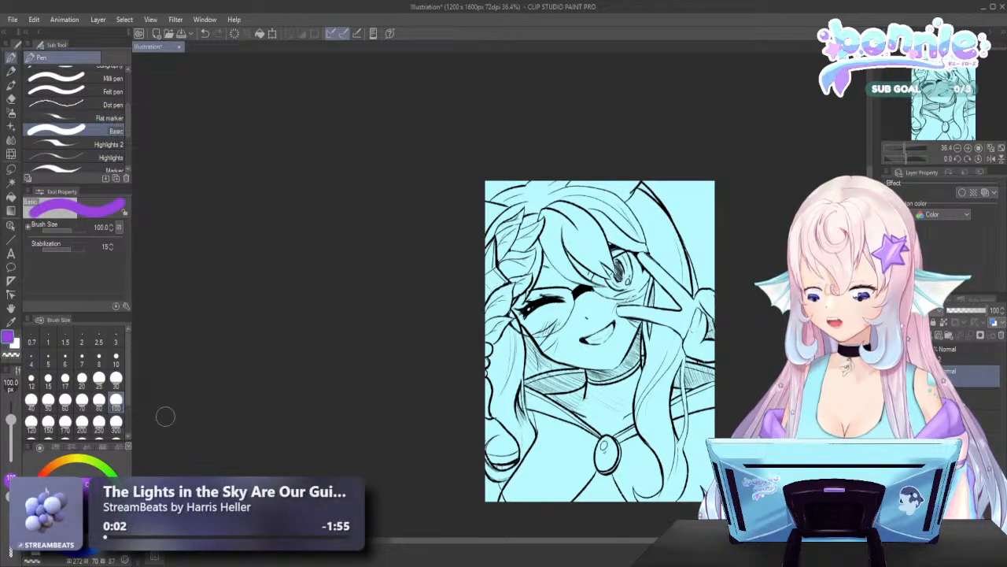
mouse_move(496, 337)
mouse_down()
mouse_move(498, 399)
mouse_move(505, 341)
mouse_move(505, 380)
mouse_move(510, 366)
mouse_move(506, 318)
mouse_move(511, 377)
mouse_move(511, 323)
mouse_up()
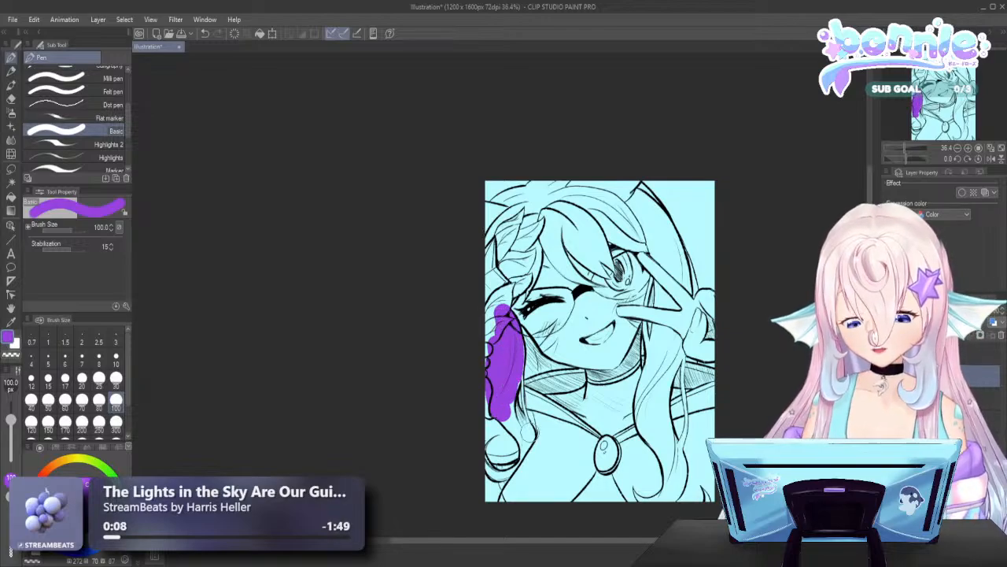
mouse_move(508, 377)
mouse_down()
mouse_move(520, 430)
mouse_move(516, 378)
mouse_move(535, 344)
mouse_up()
mouse_move(513, 384)
mouse_down()
mouse_move(520, 418)
mouse_move(516, 366)
mouse_move(527, 438)
mouse_move(520, 417)
mouse_move(516, 476)
mouse_move(527, 432)
mouse_move(519, 467)
mouse_move(486, 442)
mouse_move(516, 468)
mouse_up()
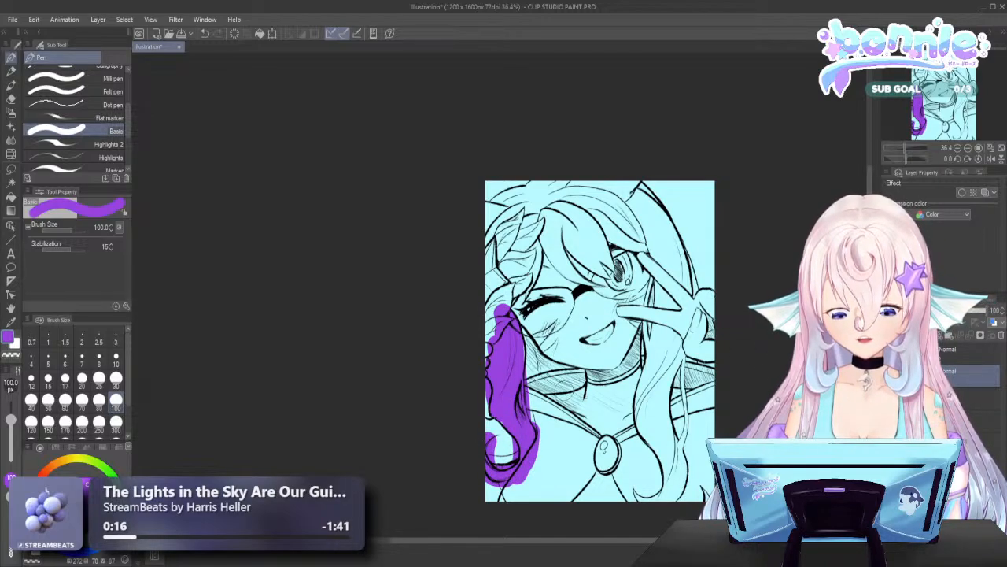
key(ctrl+z)
key(ctrl+z)
key(ctrl+z)
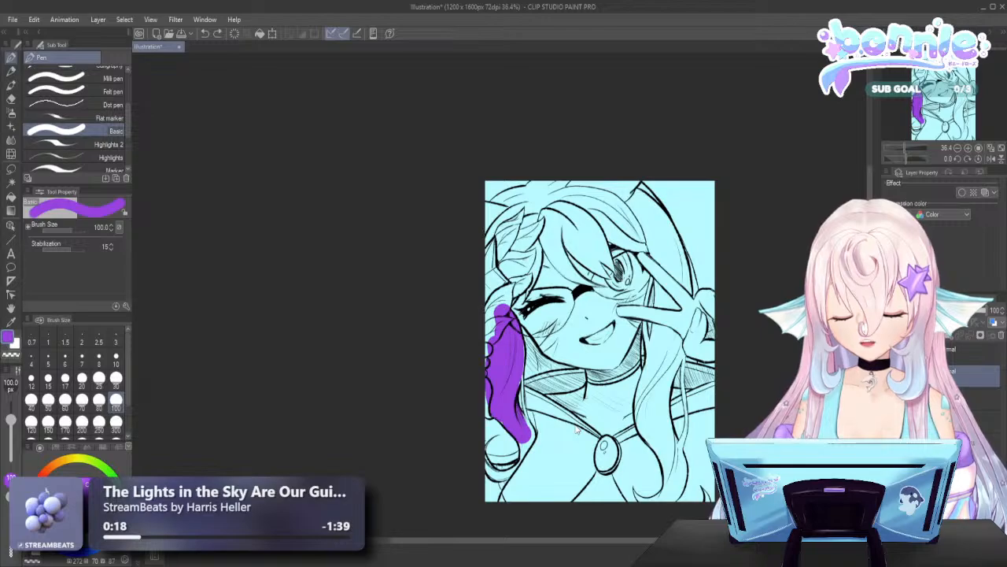
key(ctrl+z)
key(ctrl+z)
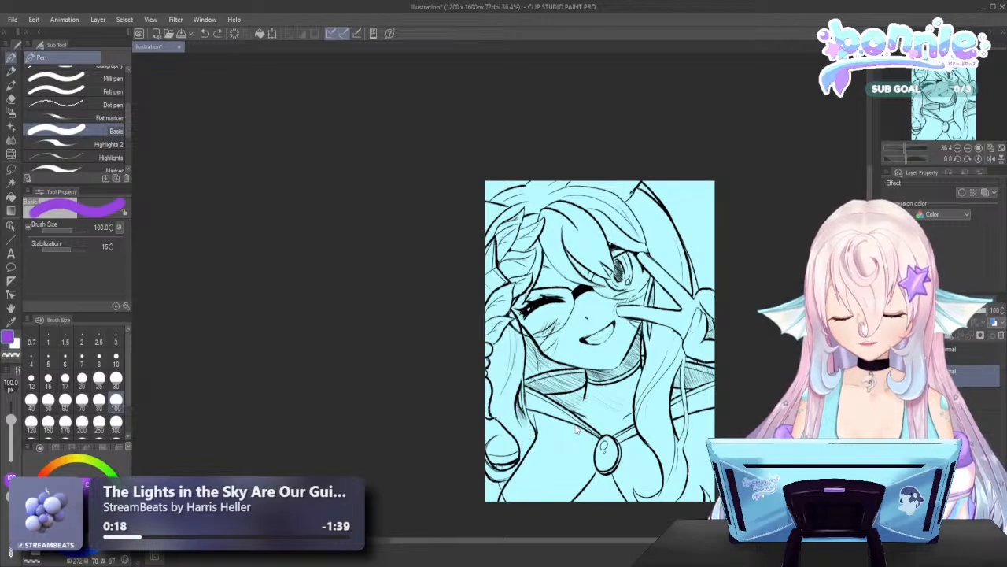
Auto select the hair lock below the leaf ornament, referring to all layers, fill it with purple and clear the selection
click(11, 182)
click(519, 378)
click(530, 474)
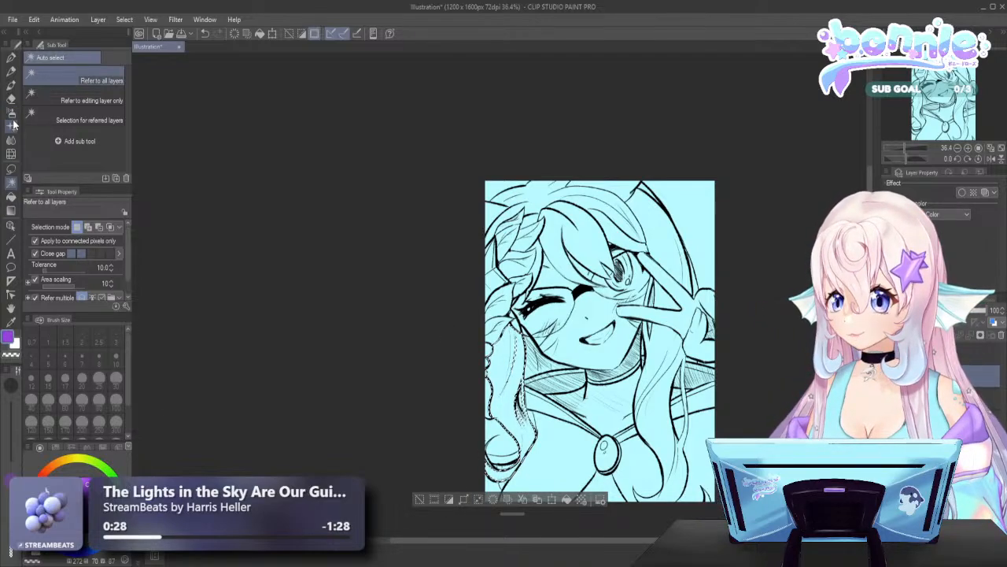
click(568, 501)
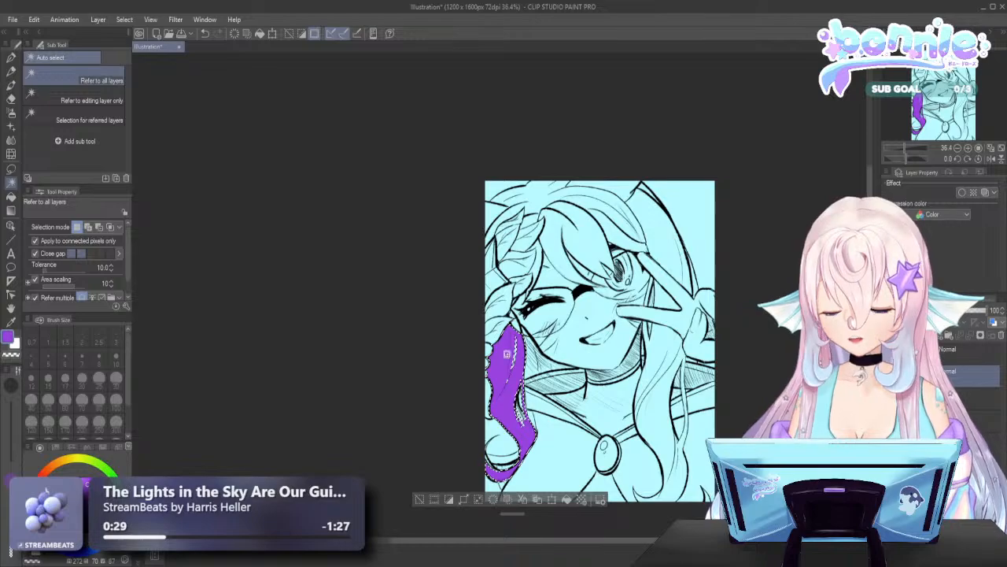
key(ctrl+d)
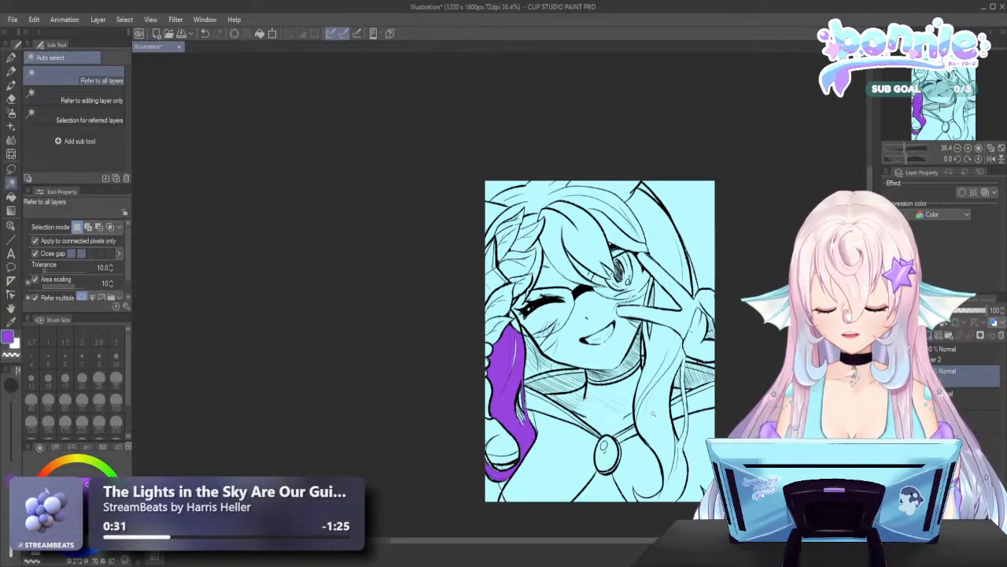
Auto select the sections of the long hair lock below the peace-sign hand and fill them with purple, then clear the selection
click(653, 412)
click(569, 514)
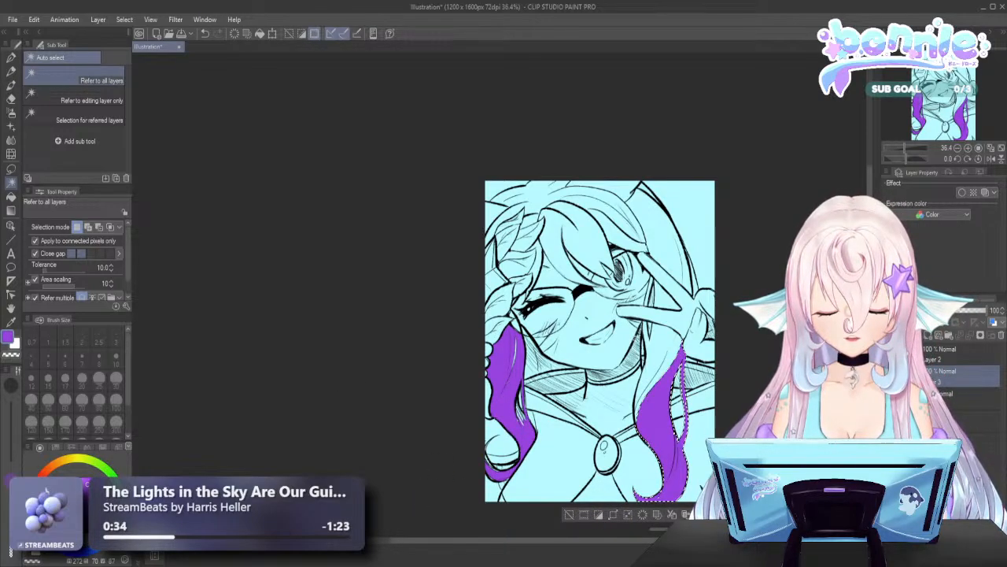
click(667, 375)
click(710, 418)
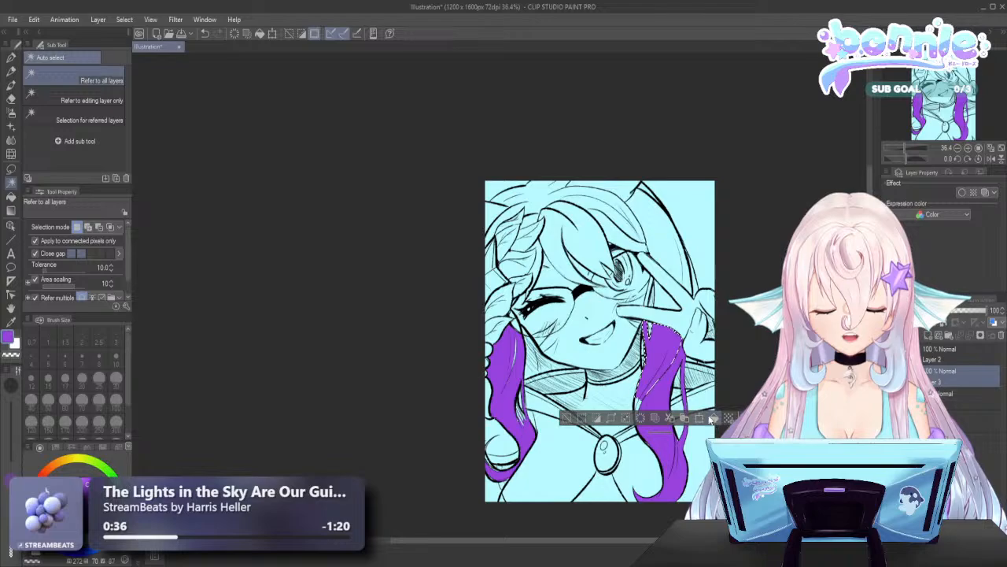
click(646, 410)
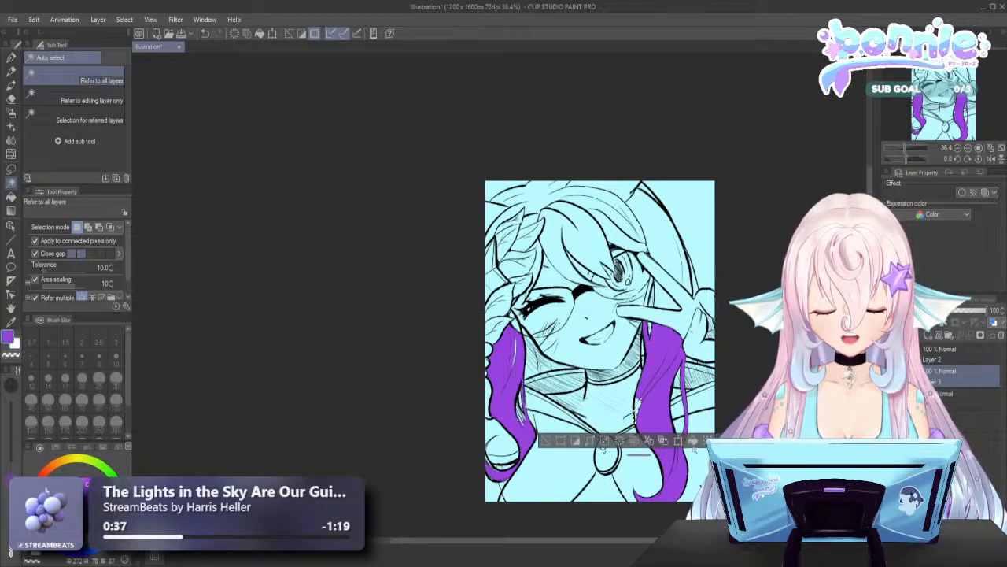
key(ctrl+d)
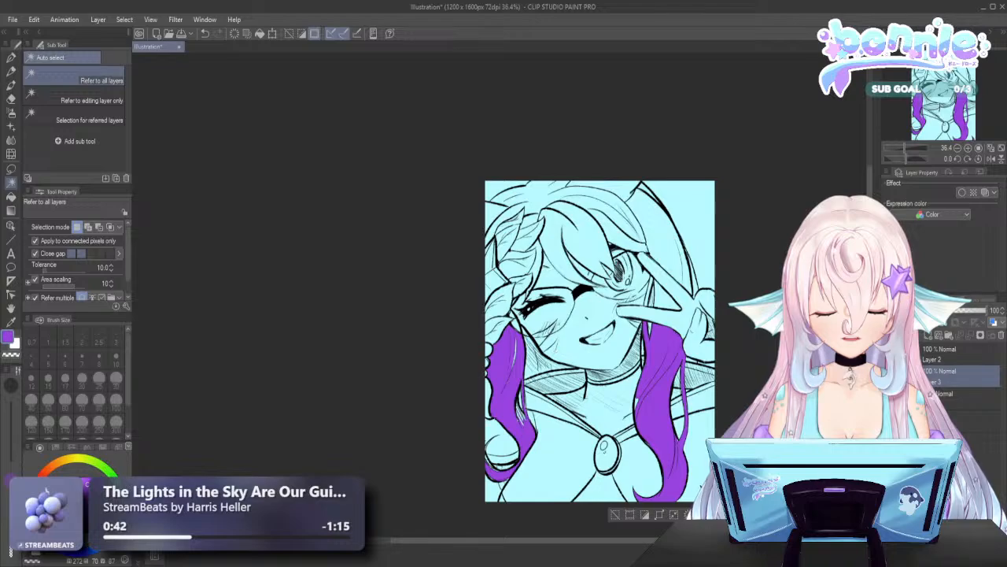
Auto select the hair sections across the crown, including those above the leaf ornament, and fill them with purple
click(508, 338)
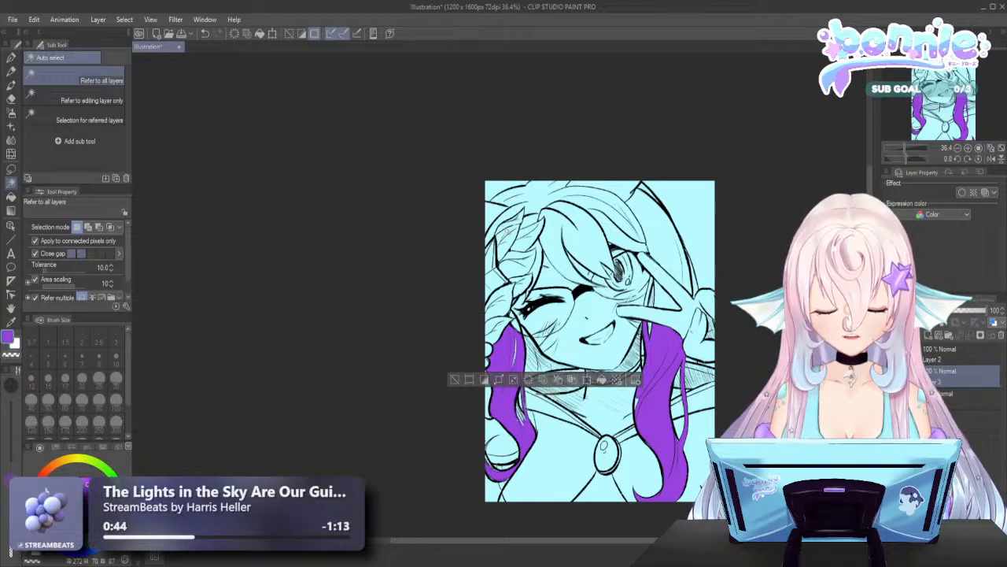
click(535, 197)
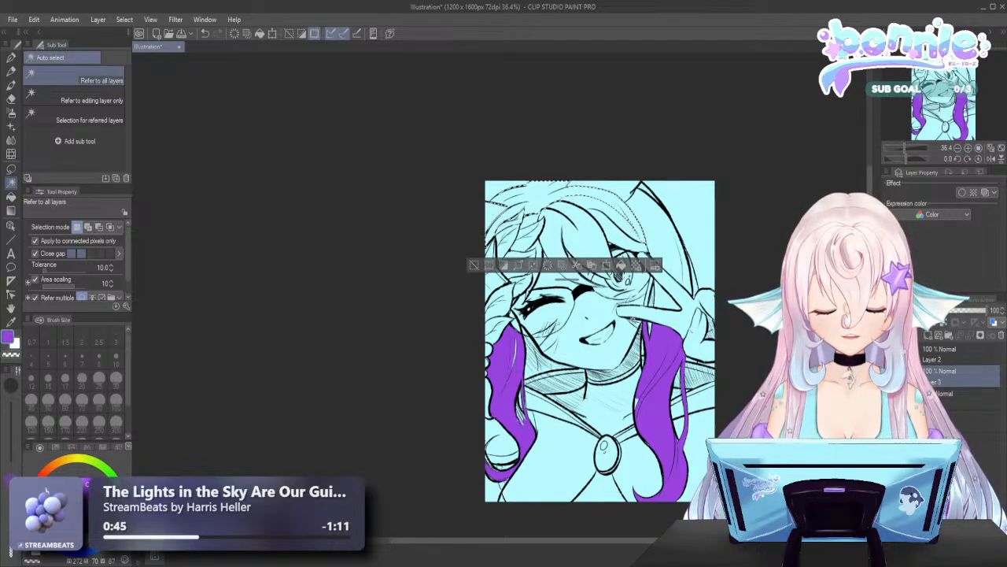
click(622, 266)
click(621, 200)
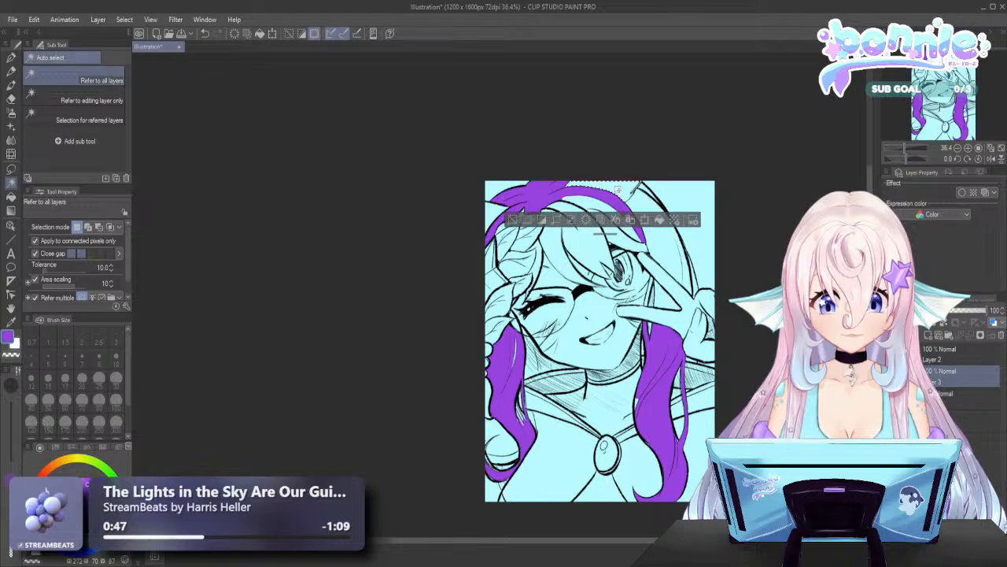
click(659, 224)
click(489, 217)
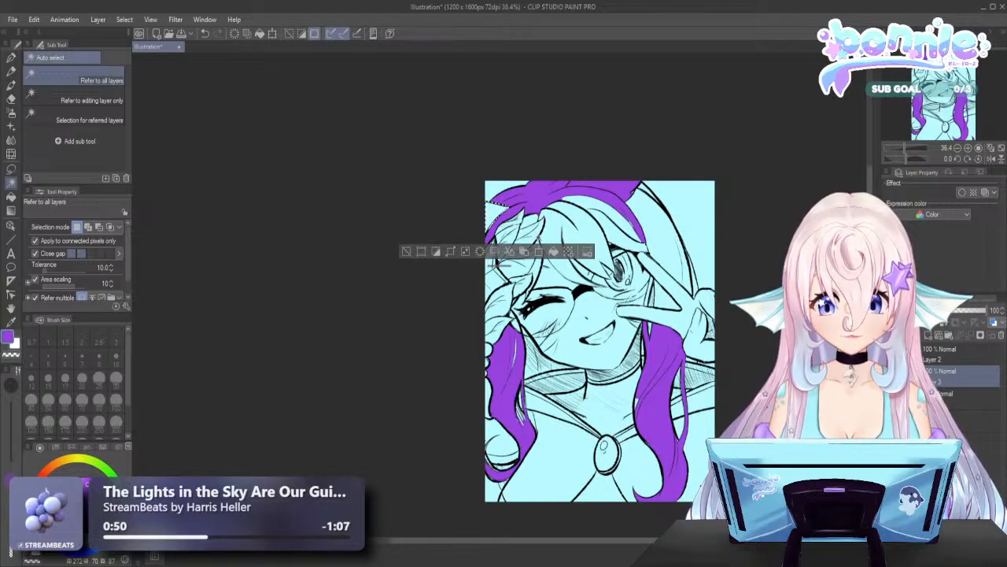
click(552, 252)
Fill the outer hair behind the raised hand with purple, including its edge slivers and the gap between the two fingers
click(667, 240)
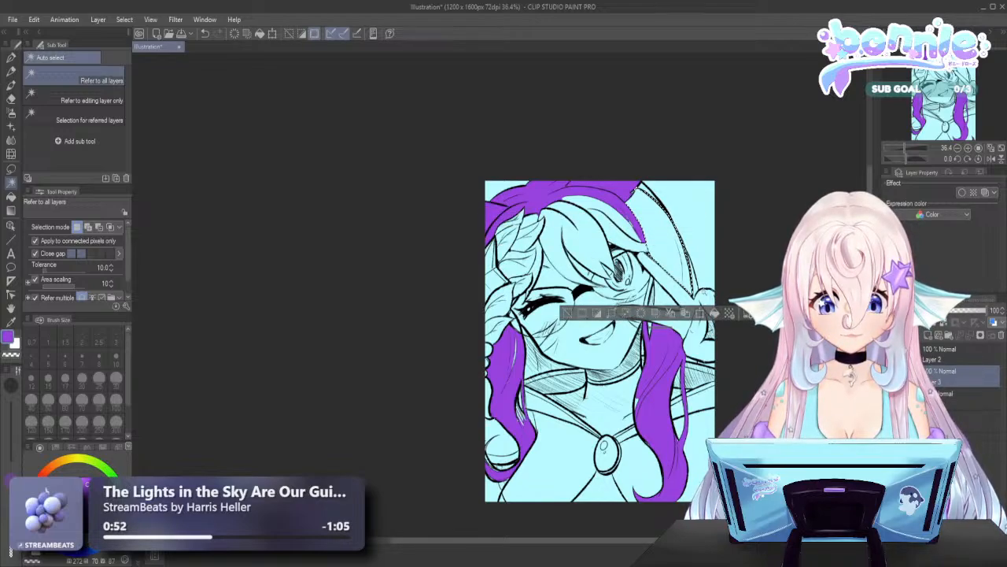
click(714, 315)
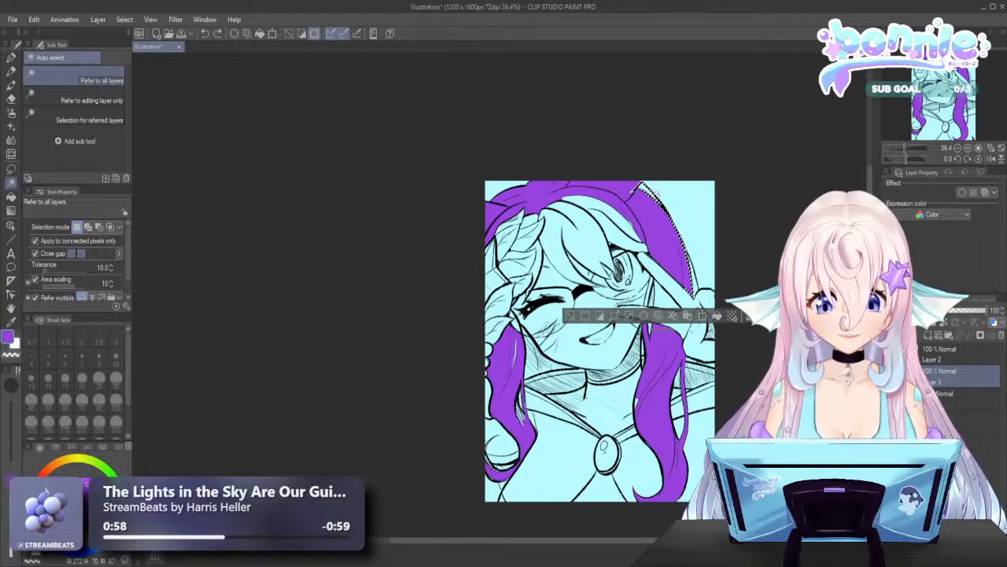
click(634, 195)
click(649, 192)
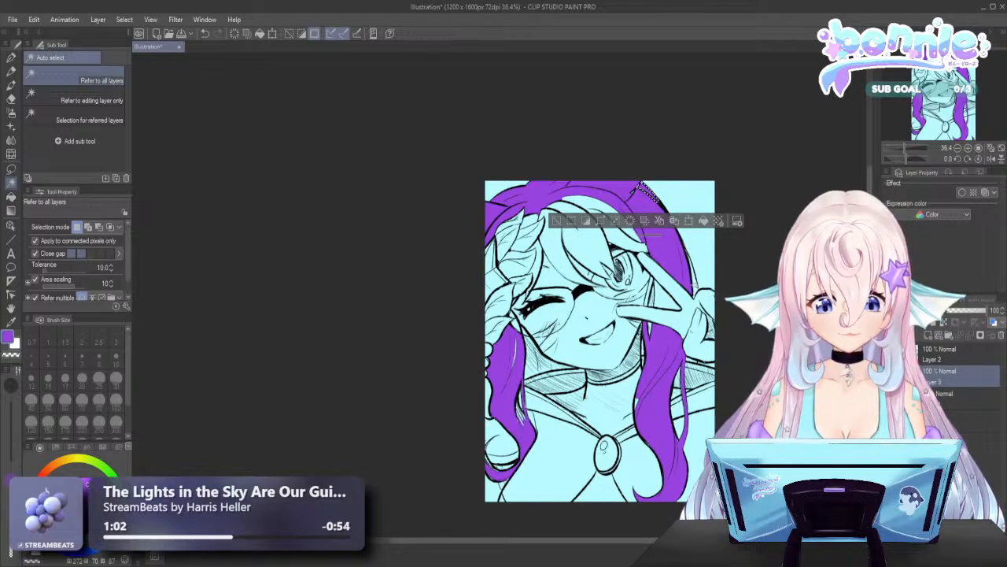
click(692, 287)
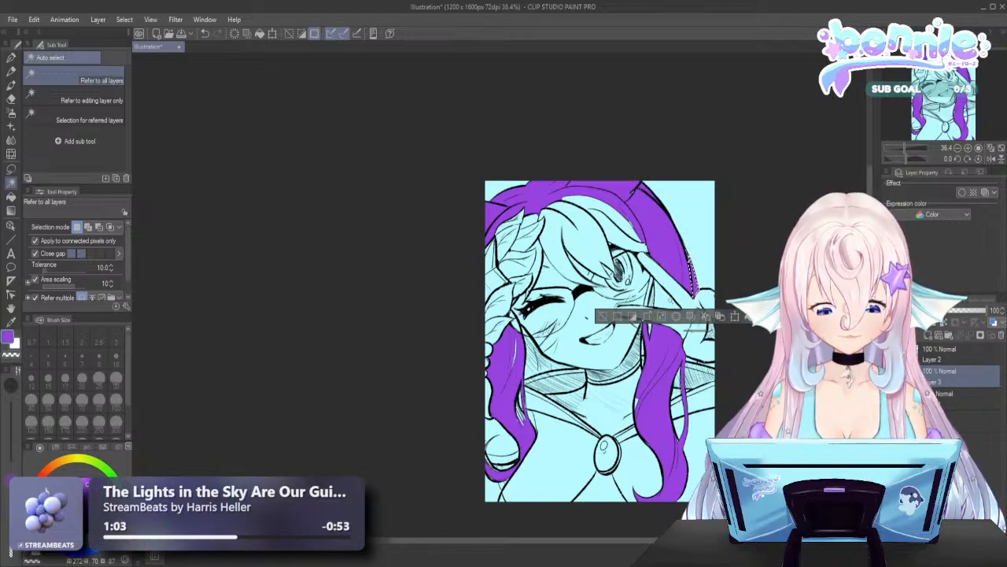
click(663, 299)
click(723, 329)
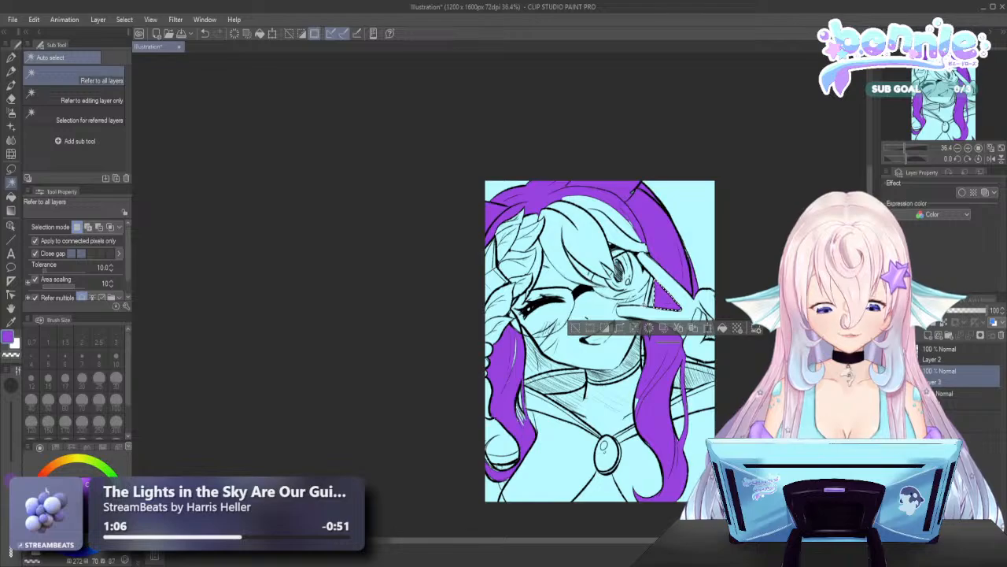
Auto select the fringe sections and the small strands beside the leaf ornament and fill them with purple
click(650, 293)
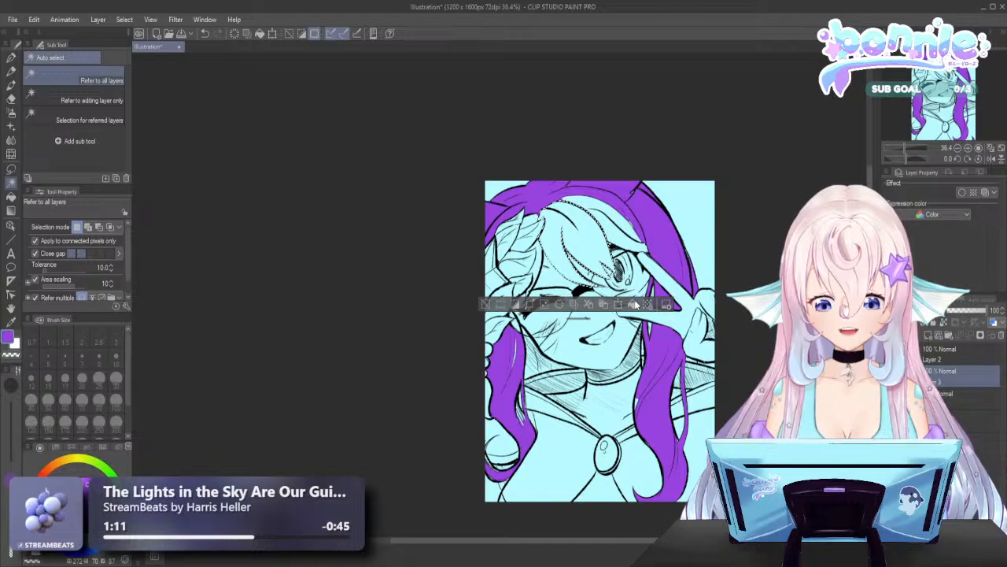
click(614, 230)
click(660, 270)
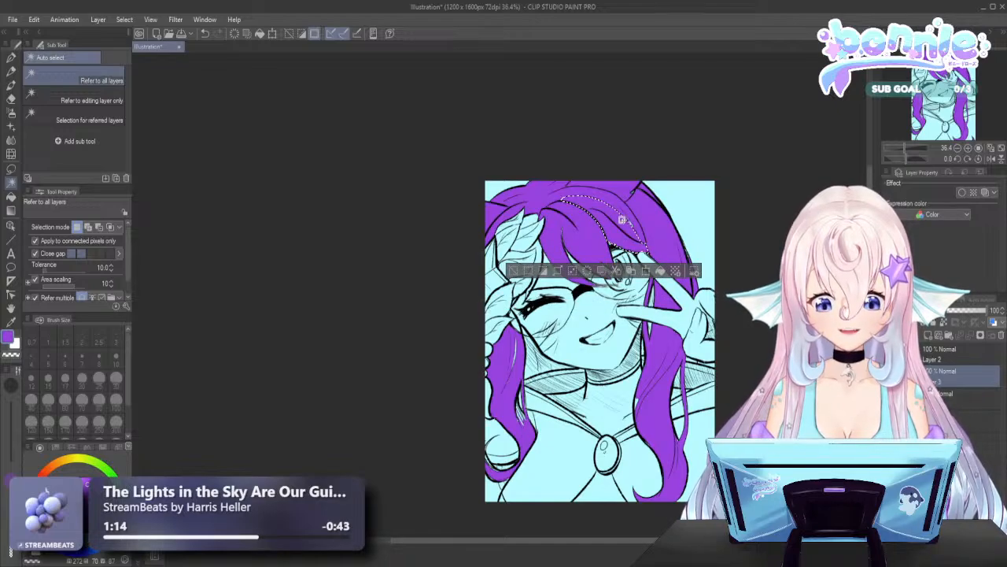
click(571, 235)
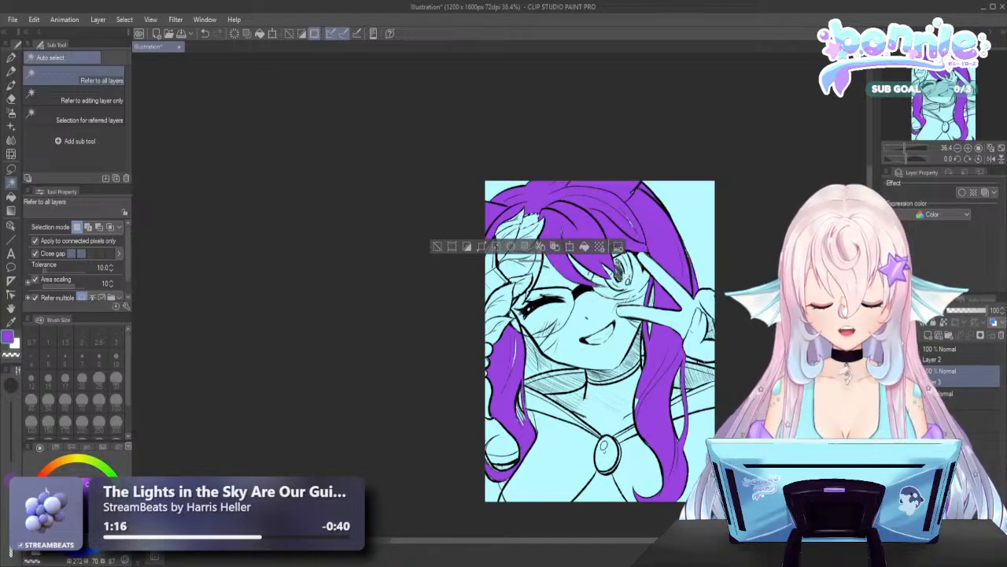
click(530, 286)
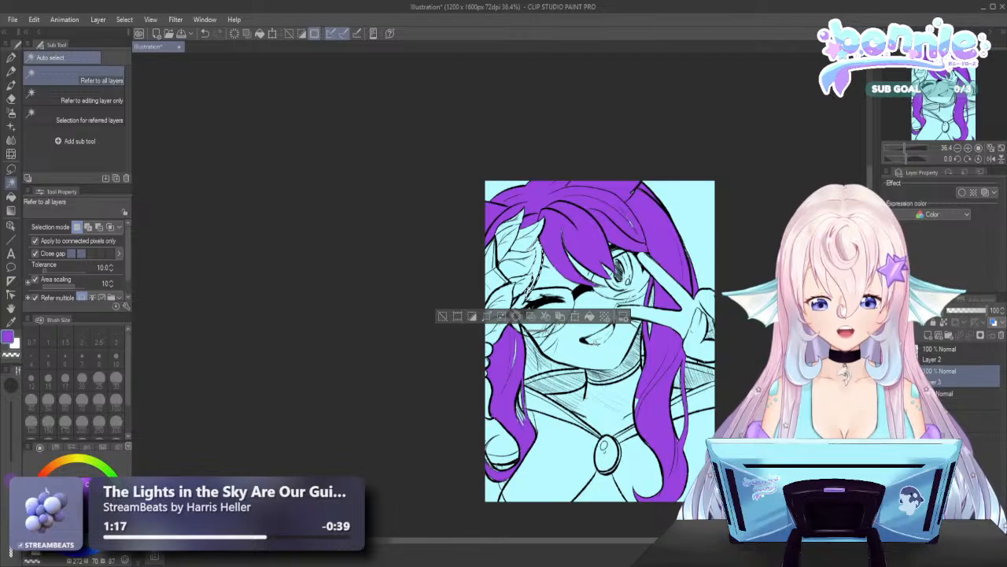
click(523, 328)
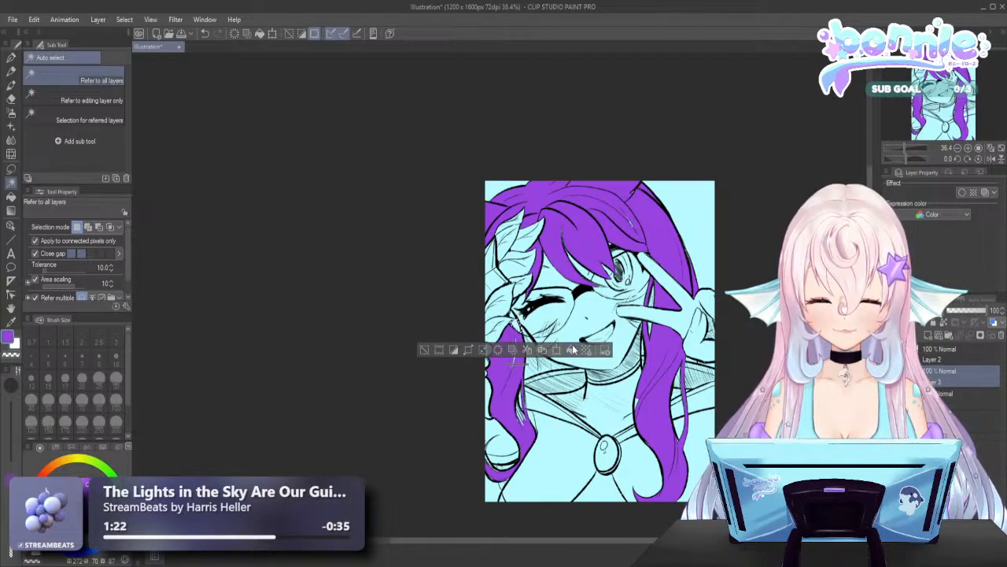
click(513, 314)
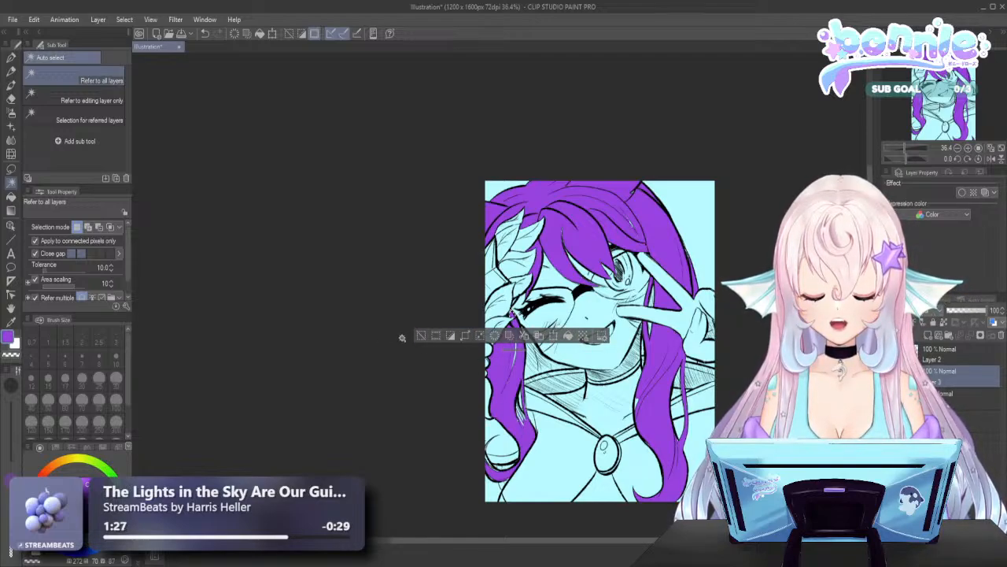
On the layer beneath Layer 3, auto select the lower face and the hand sections and fill them with pale skin pink (H 15, S 11, V 100)
click(598, 356)
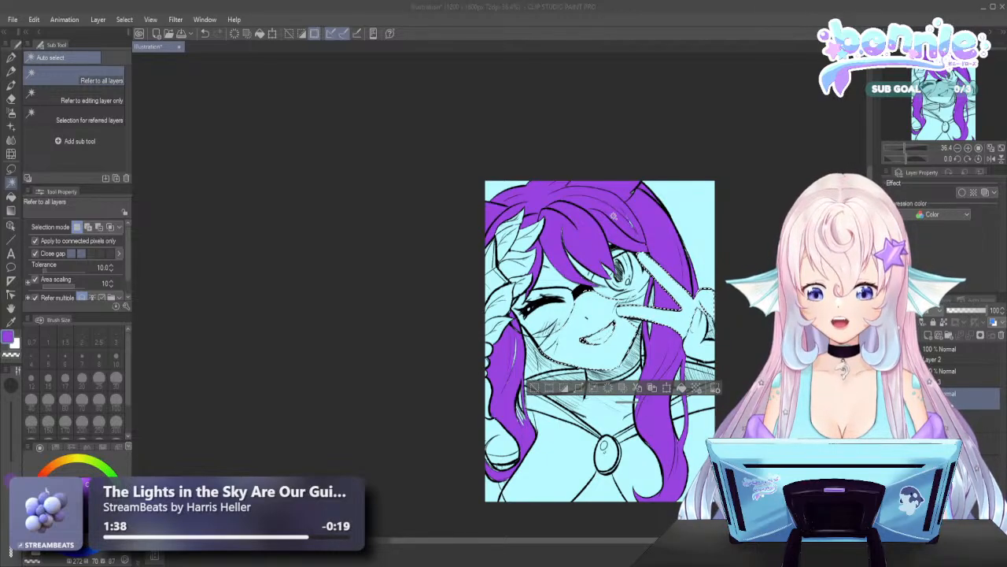
click(614, 216)
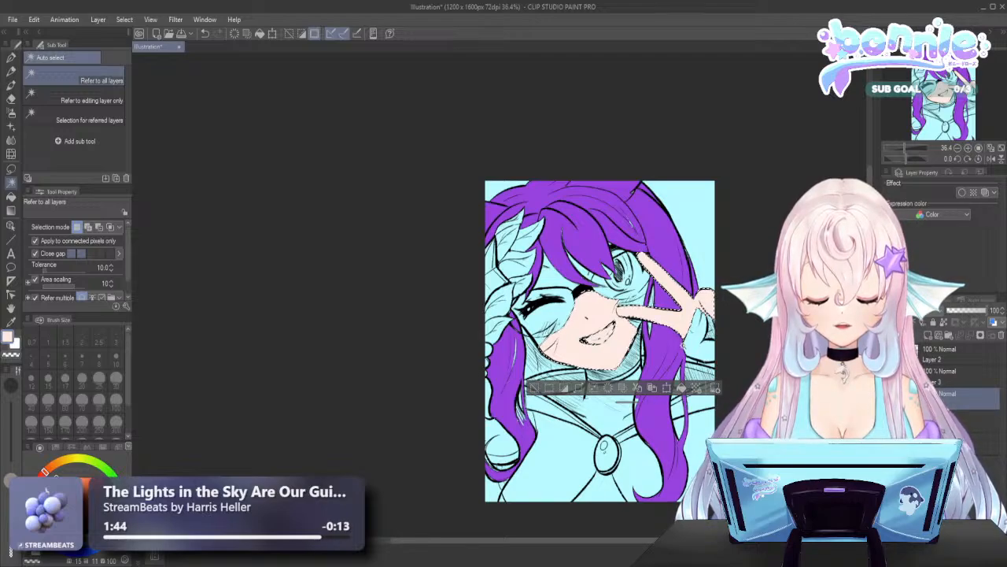
click(695, 342)
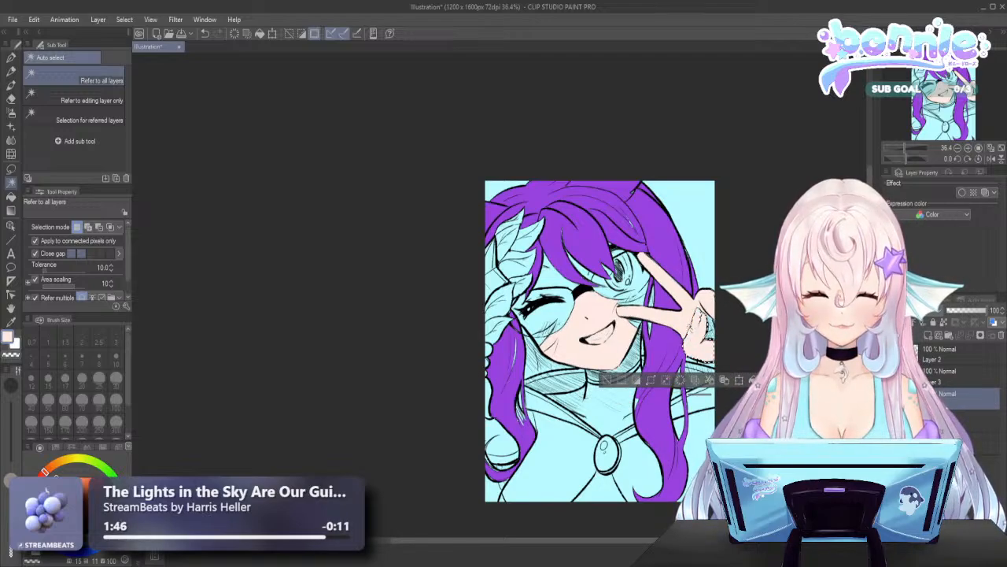
click(703, 323)
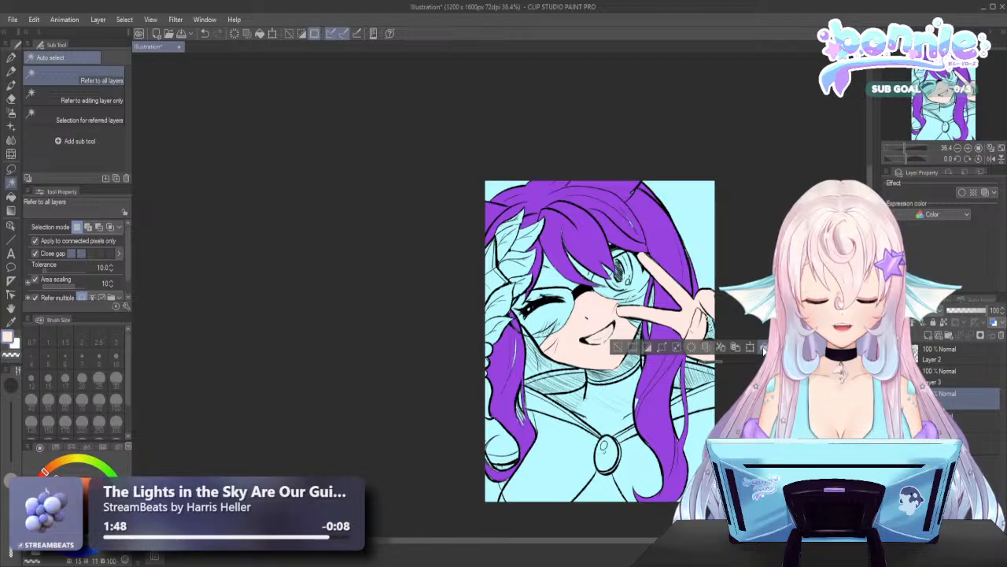
click(712, 329)
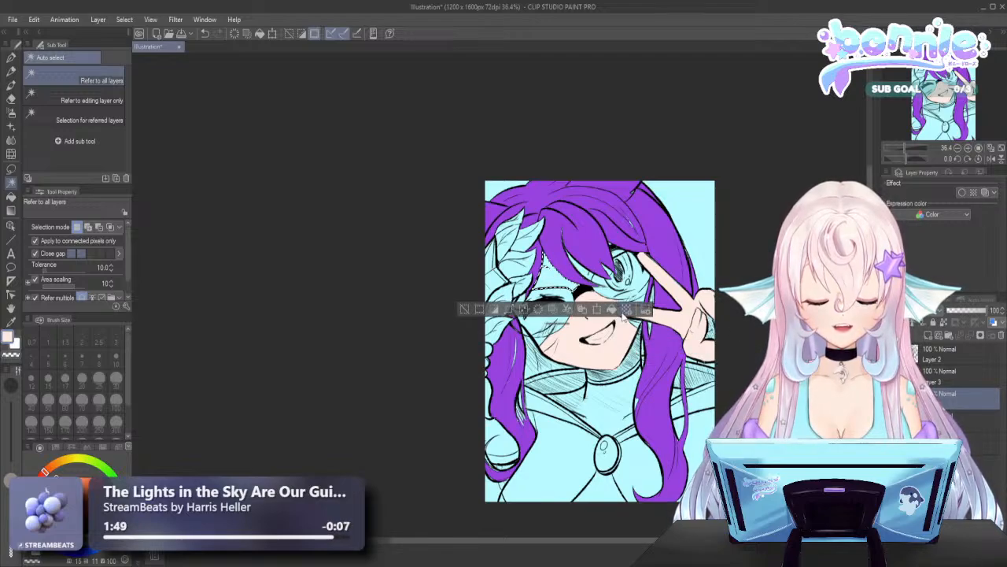
Fill the forehead and the areas around both eyes and under the fringe with the skin colour, then clear the selection
click(538, 324)
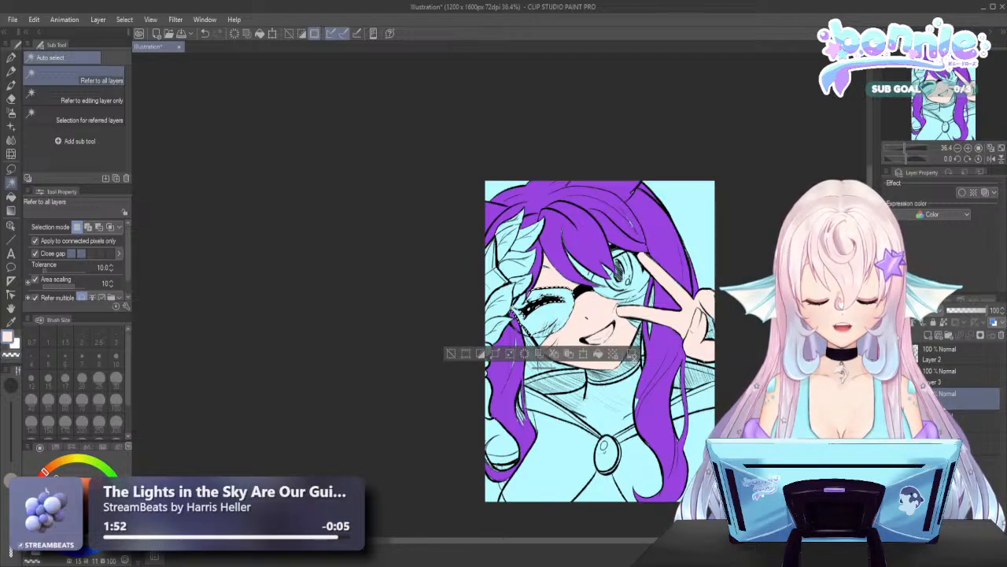
click(627, 268)
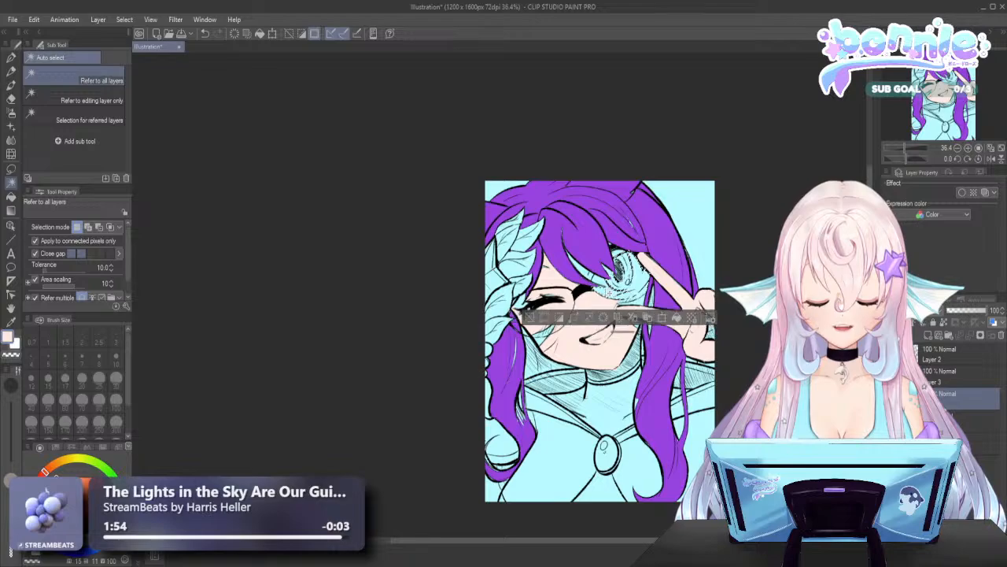
click(584, 271)
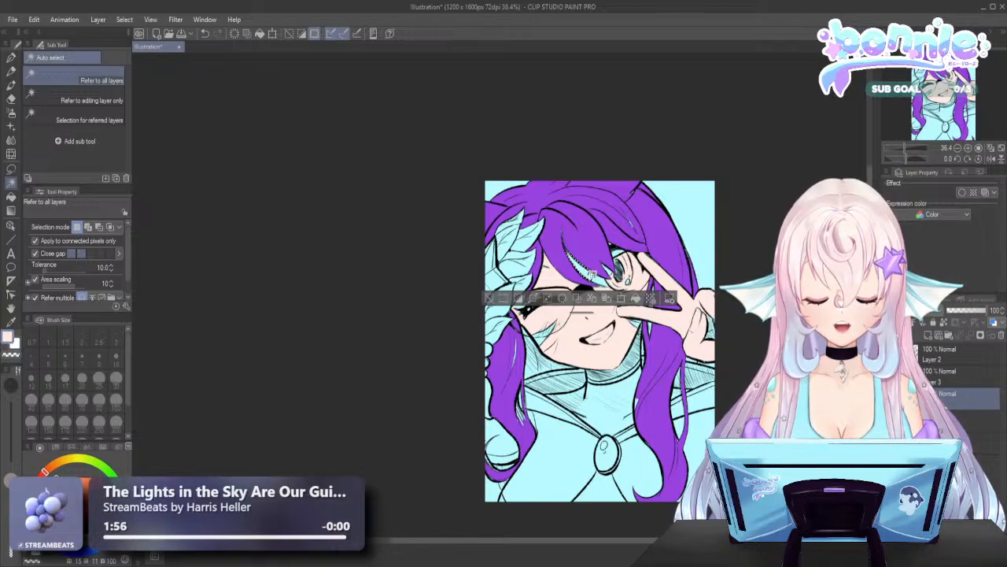
click(619, 253)
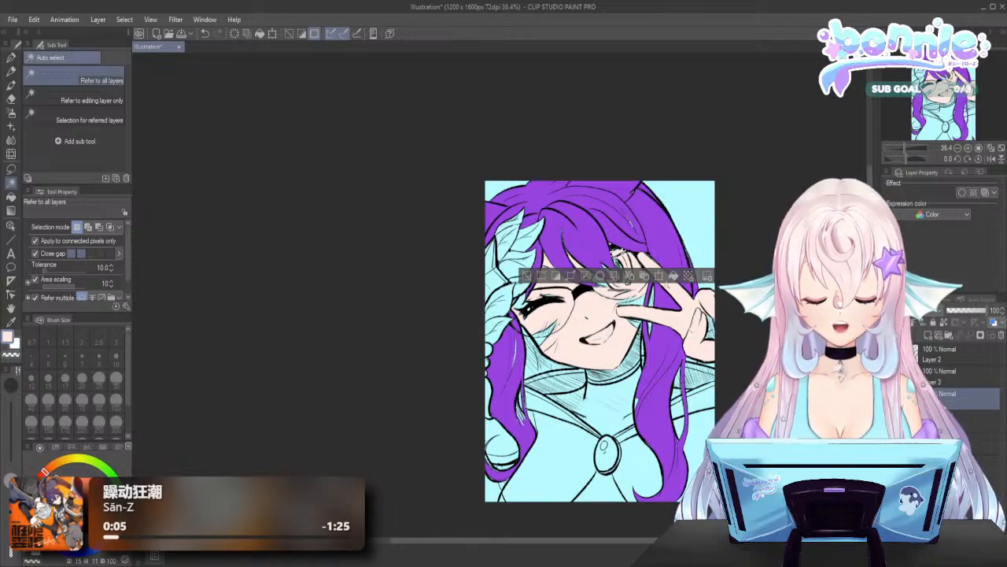
key(ctrl+d)
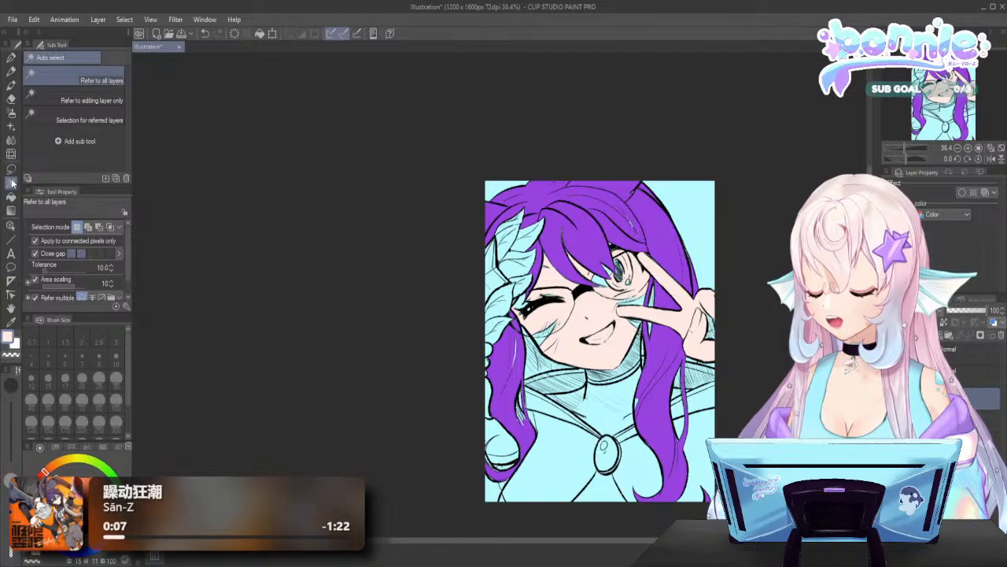
Paint the unfilled skin gaps beside the winking eye, at the leaf ornament's edge and on the neck with the Basic pen at size 100
click(11, 141)
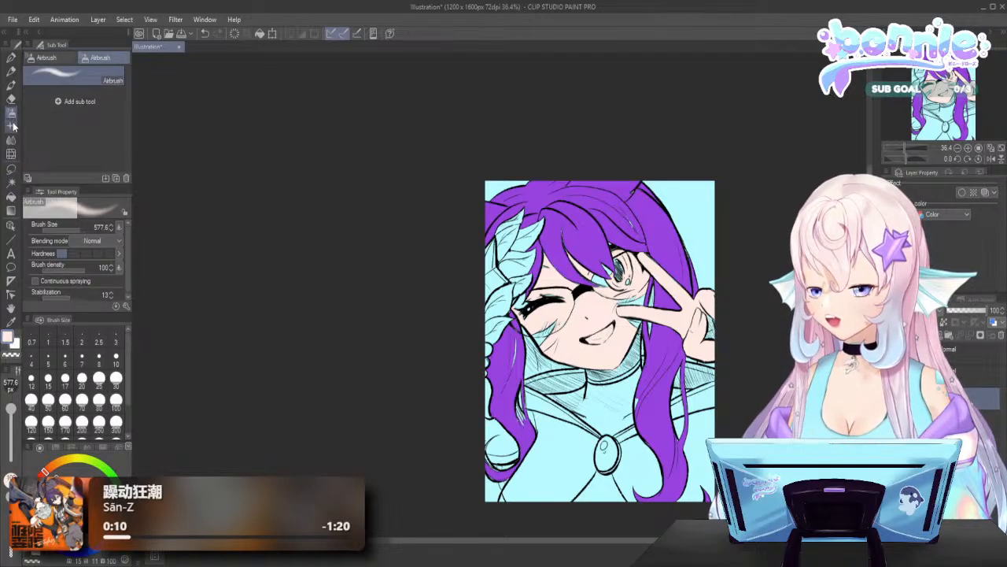
click(13, 87)
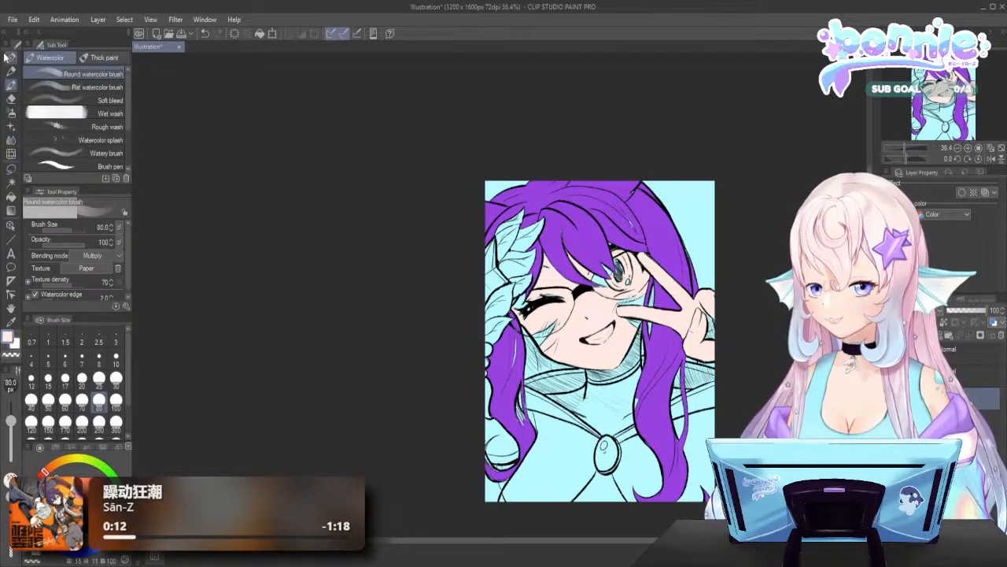
click(7, 59)
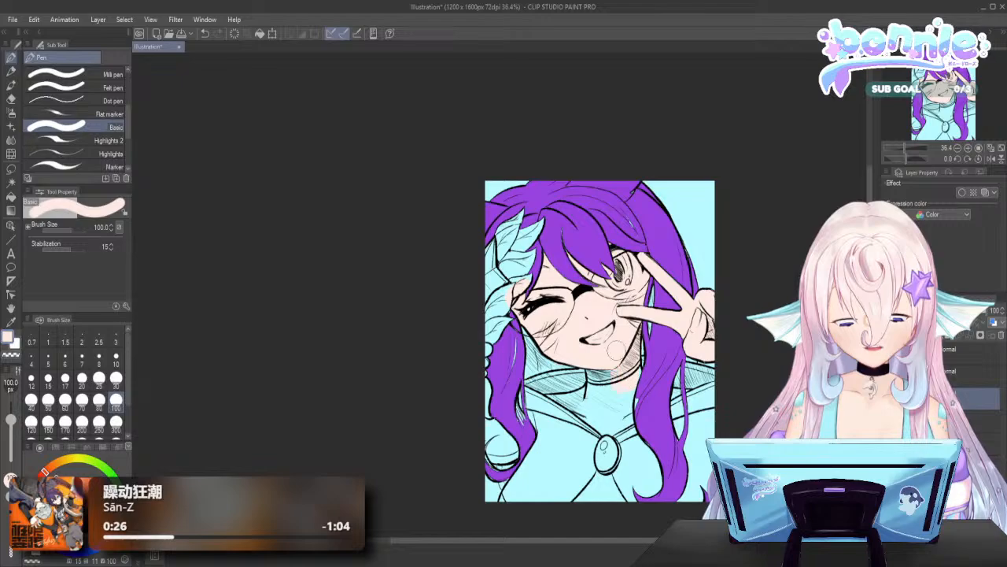
mouse_move(618, 350)
mouse_down()
mouse_move(594, 366)
mouse_move(606, 394)
mouse_up()
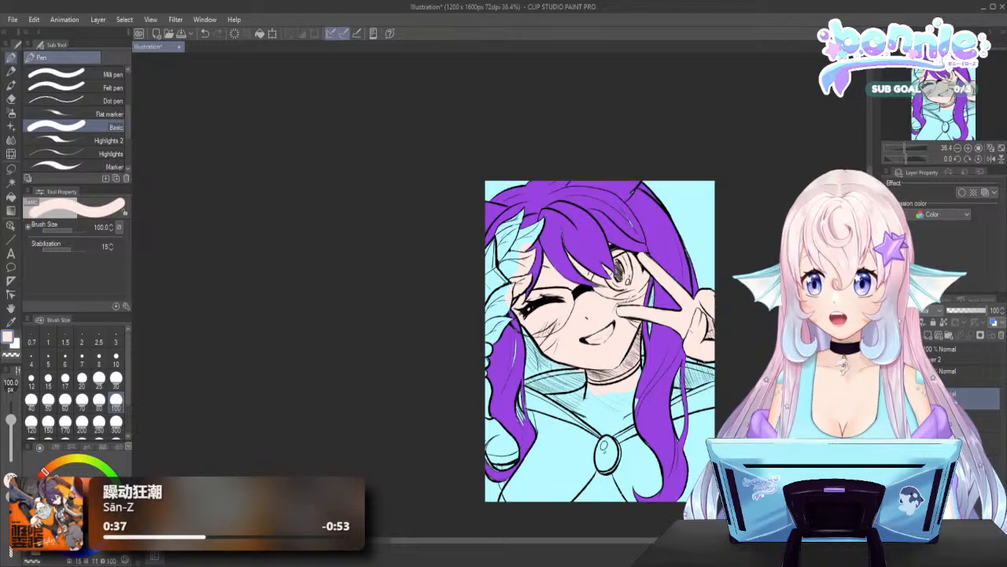
Add a new layer, place it directly beneath Layer 3, and set the drawing colour to a near-black tone (S 29, V 16)
click(942, 376)
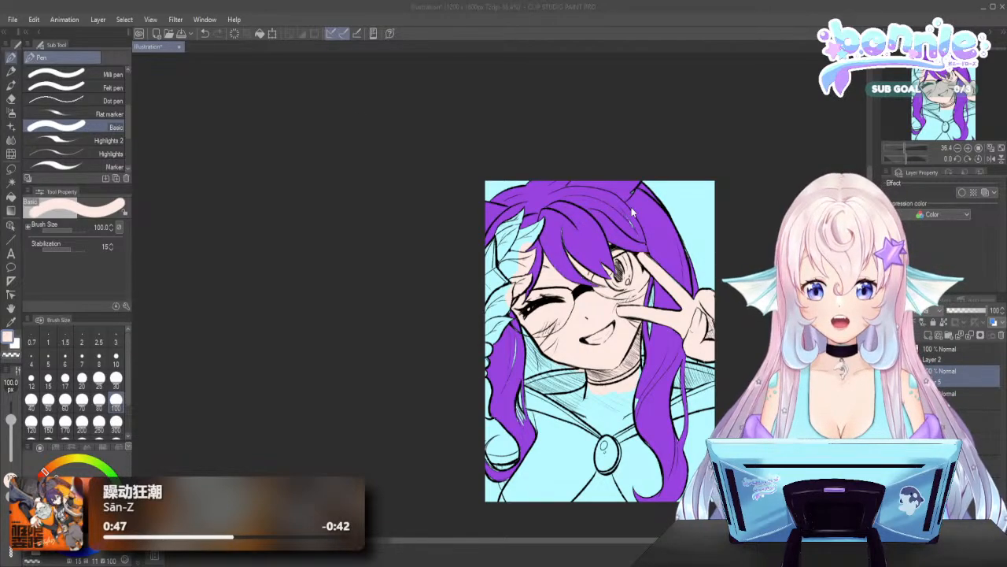
key(x)
click(976, 402)
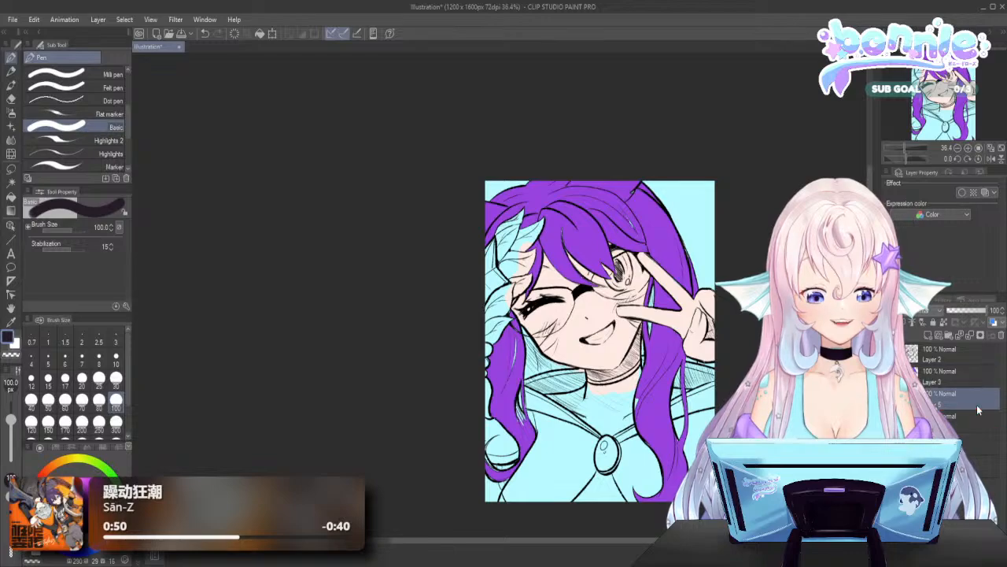
Fill the turtleneck with the near-black colour and paint its unfilled collar with the Basic pen at size 100
key(g)
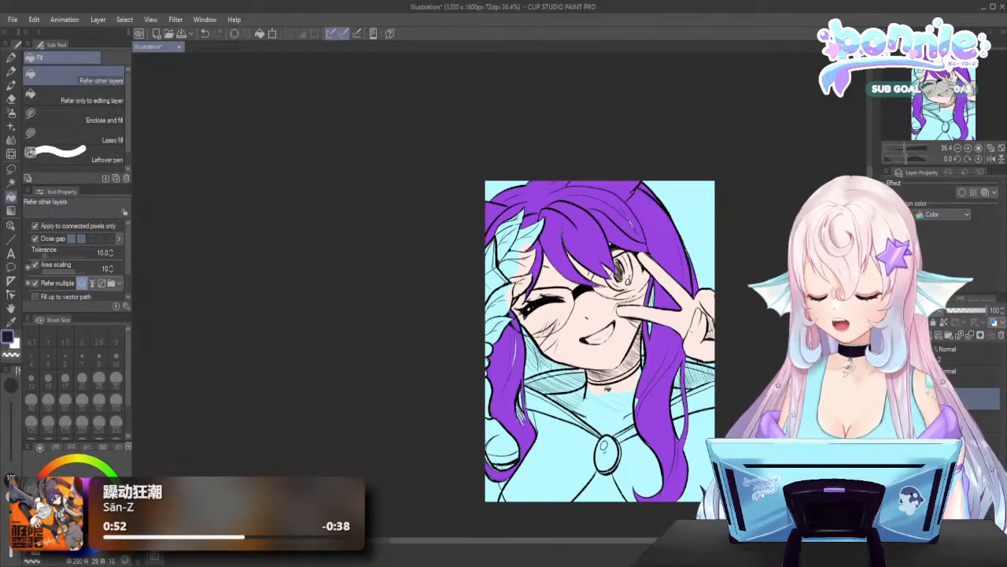
click(606, 390)
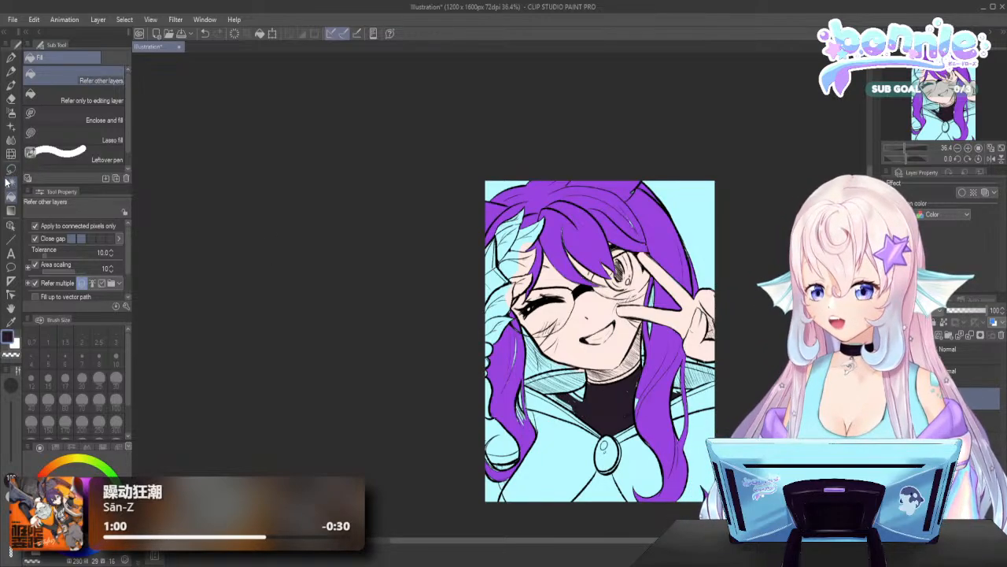
click(11, 85)
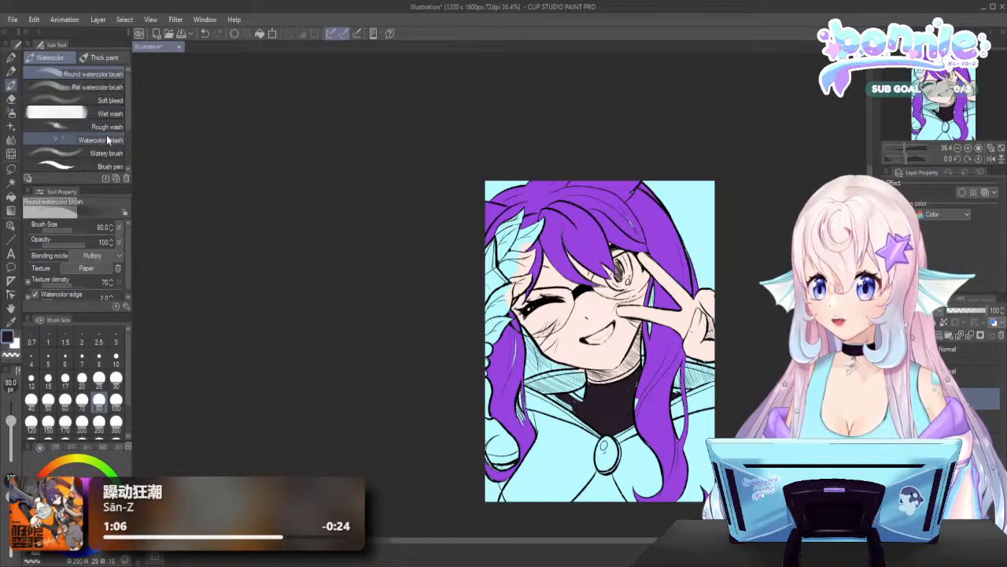
click(11, 72)
click(11, 89)
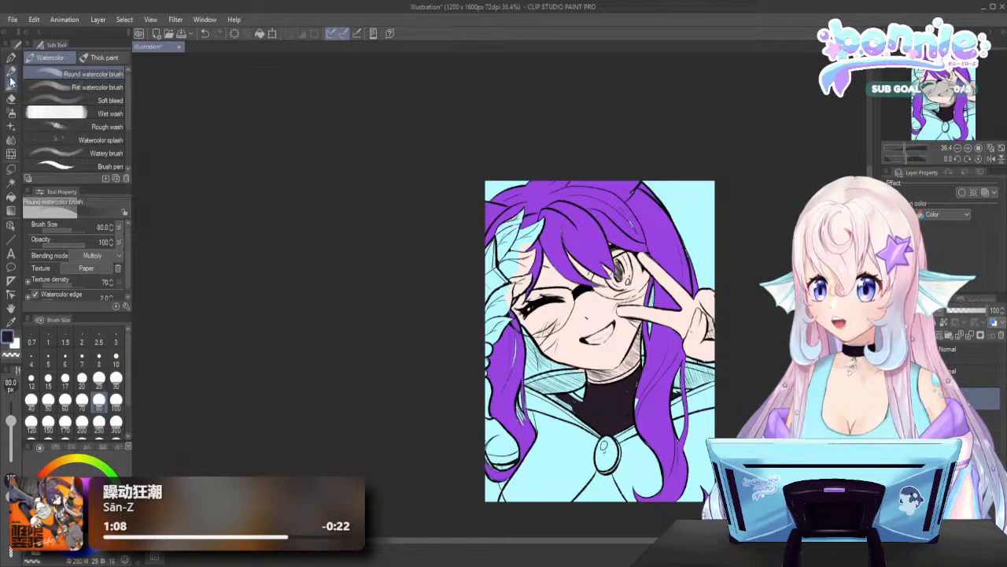
click(11, 58)
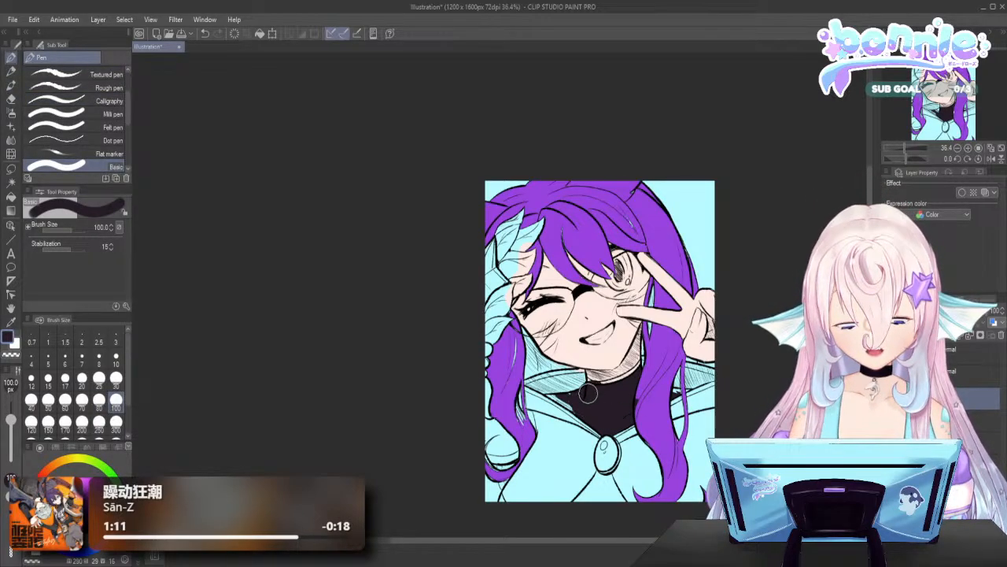
drag(588, 393, 639, 364)
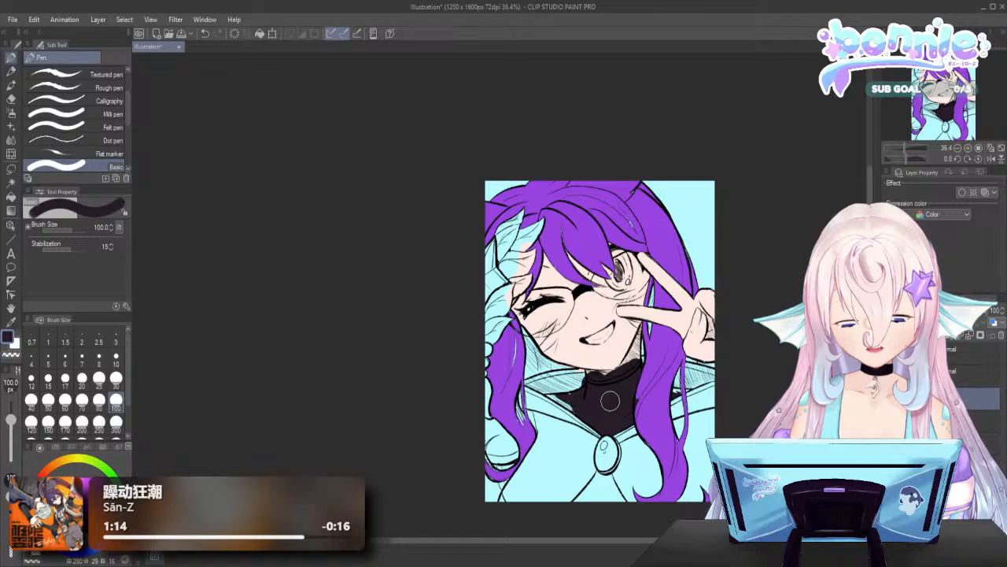
Extend the near-black colour into both shoulder corners of the top and clean its edges along the collar and cape
mouse_move(610, 402)
mouse_down()
mouse_move(562, 401)
mouse_move(594, 417)
mouse_up()
drag(686, 406, 677, 387)
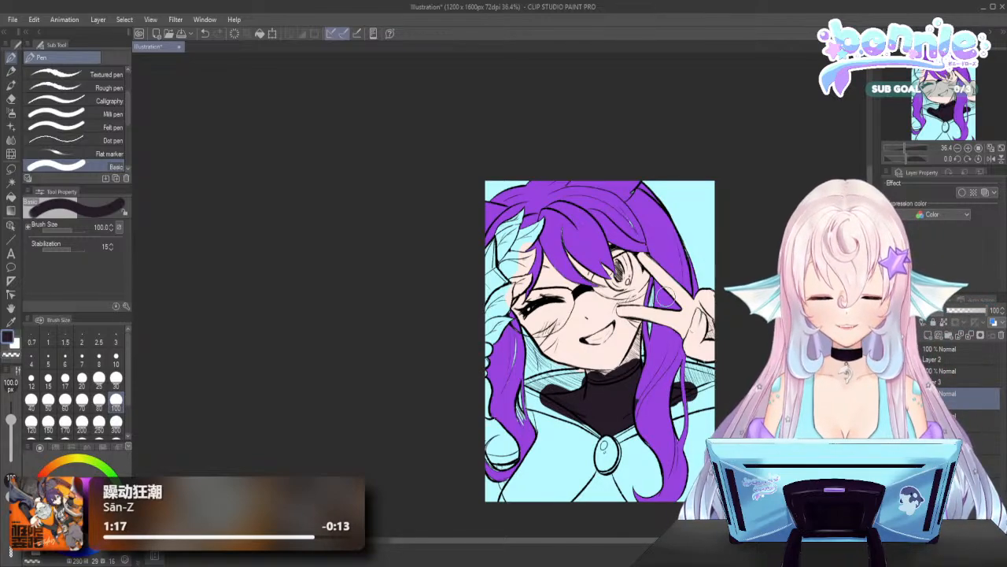
scroll(625, 423, up, 5)
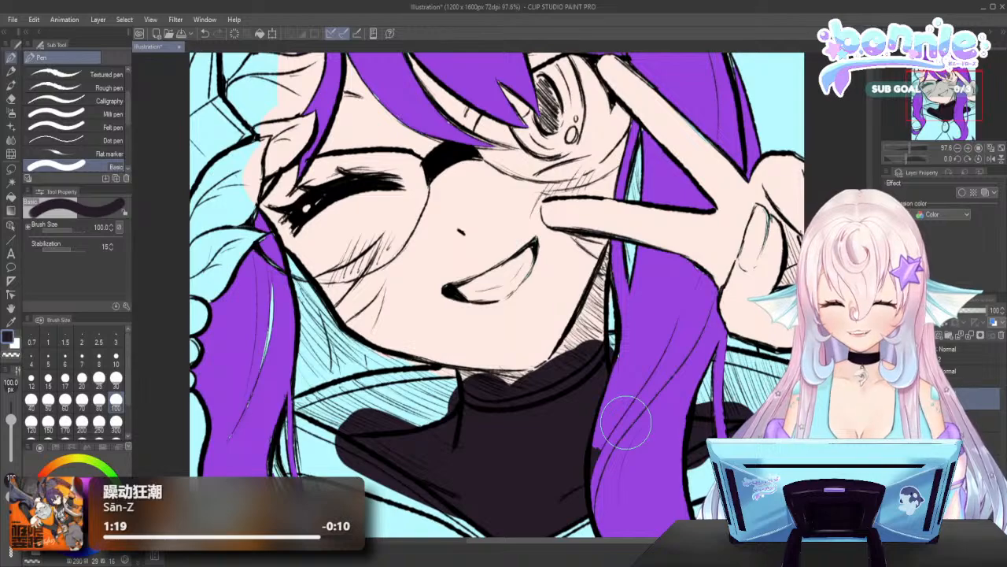
scroll(625, 423, down, 2)
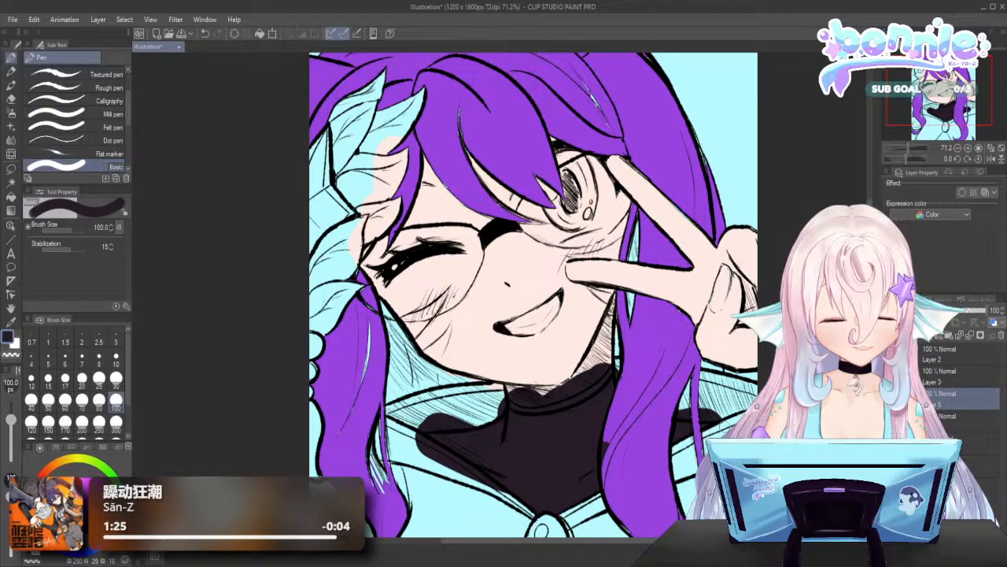
drag(667, 412, 703, 404)
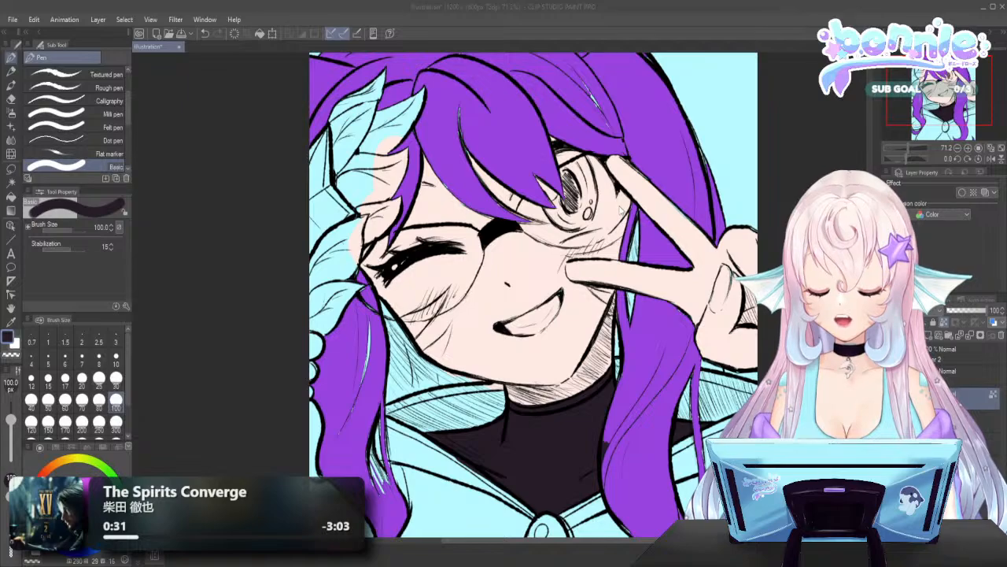
Paint a thin red trim (H 357, S 71, V 93) along the turtleneck's upper edge, tidying it with the near-black colour
mouse_move(509, 403)
mouse_down()
mouse_move(538, 414)
mouse_move(570, 405)
mouse_move(616, 368)
mouse_up()
drag(580, 411, 604, 398)
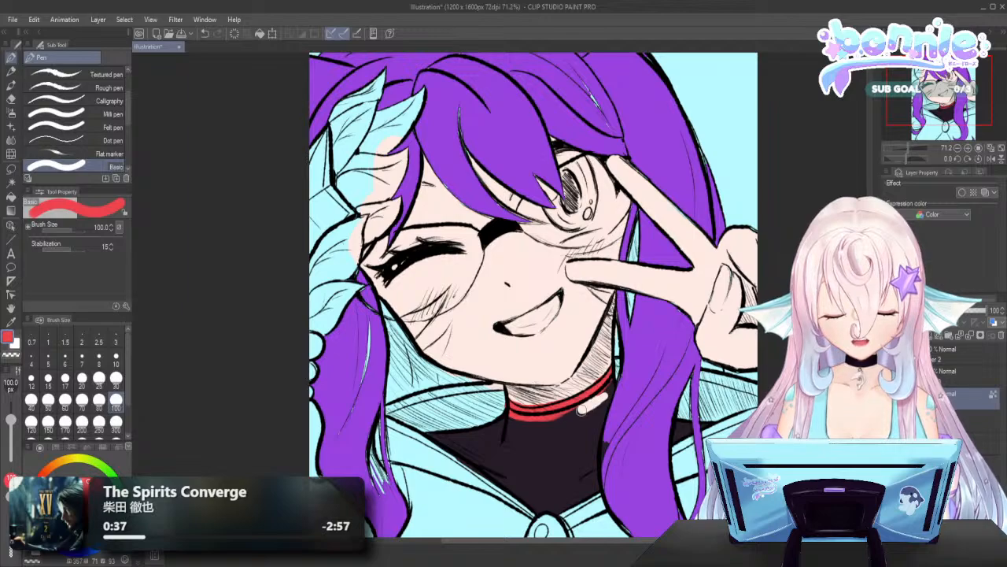
key(ctrl+z)
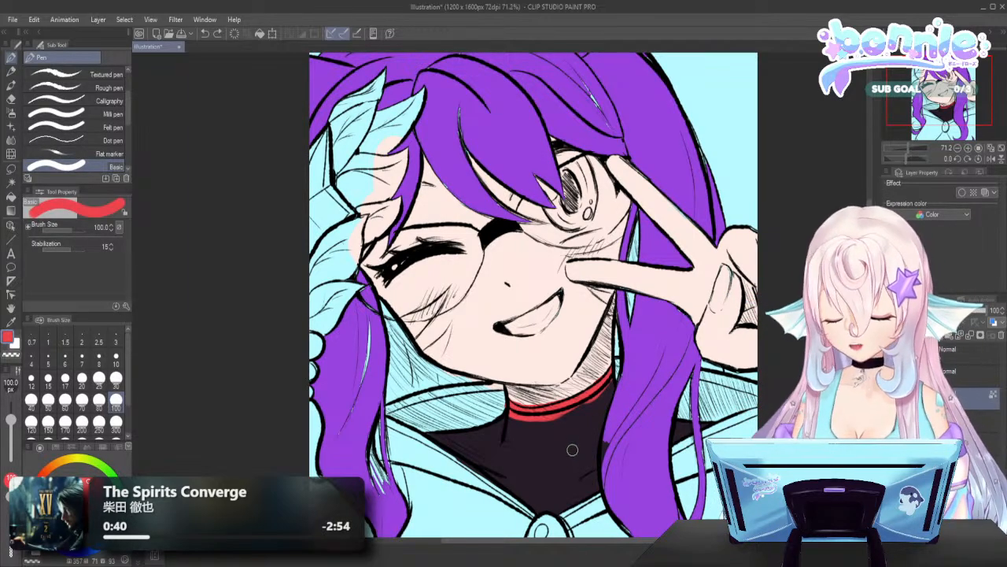
alt+click(584, 434)
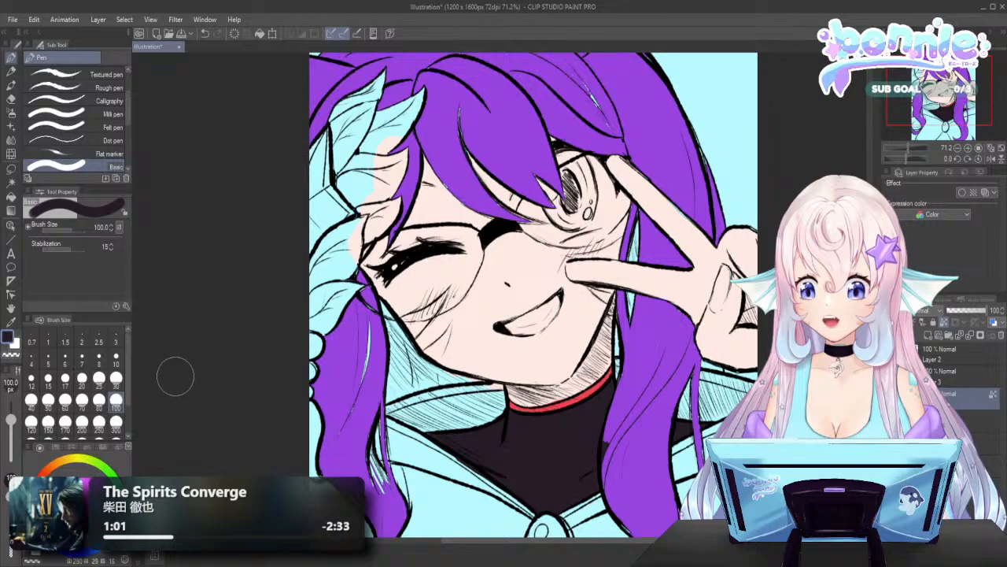
Set the drawing colour to a muted purple and paint a highlight on the top's shoulder edge with the Marker pen
double_click(12, 337)
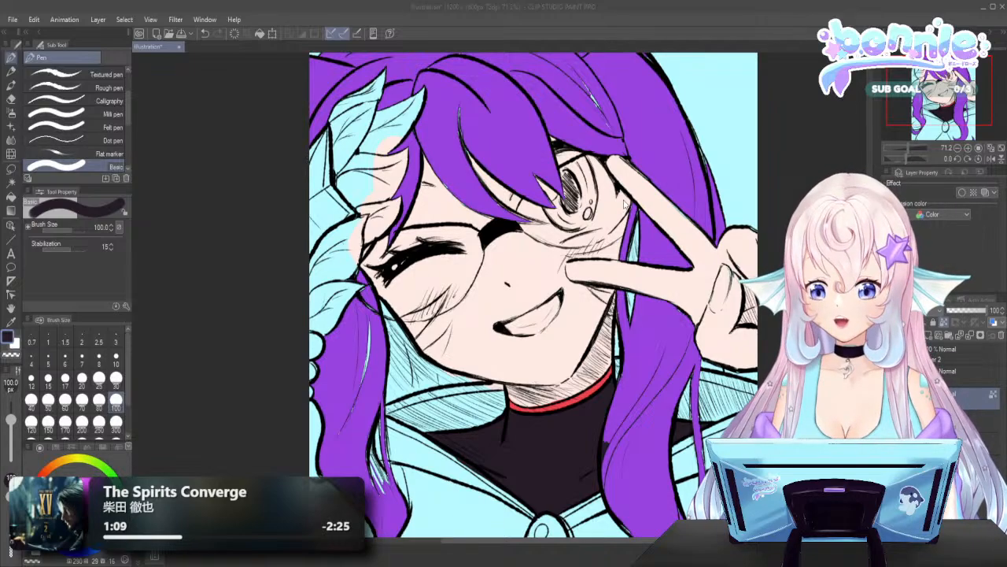
key(Return)
scroll(70, 141, down, 5)
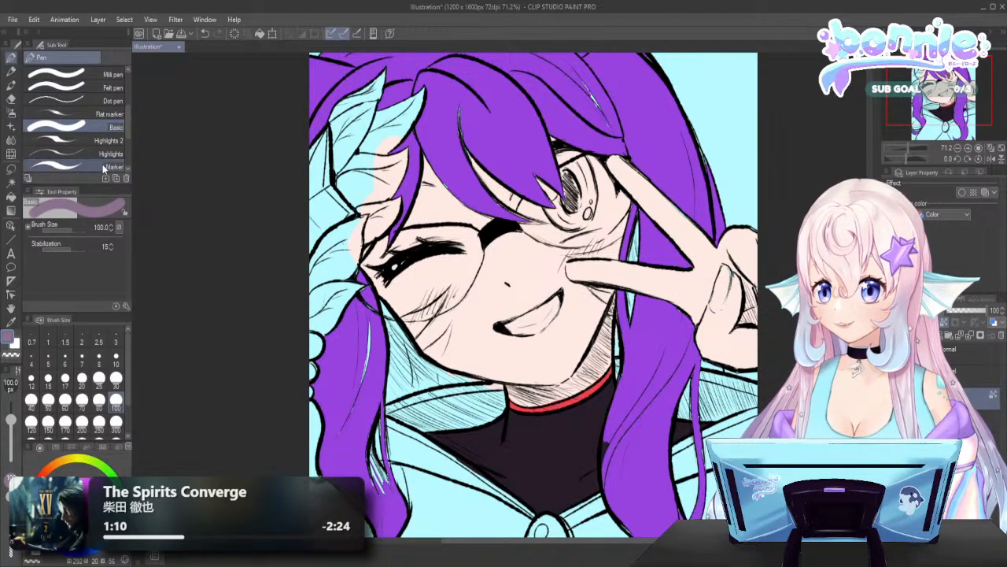
click(70, 141)
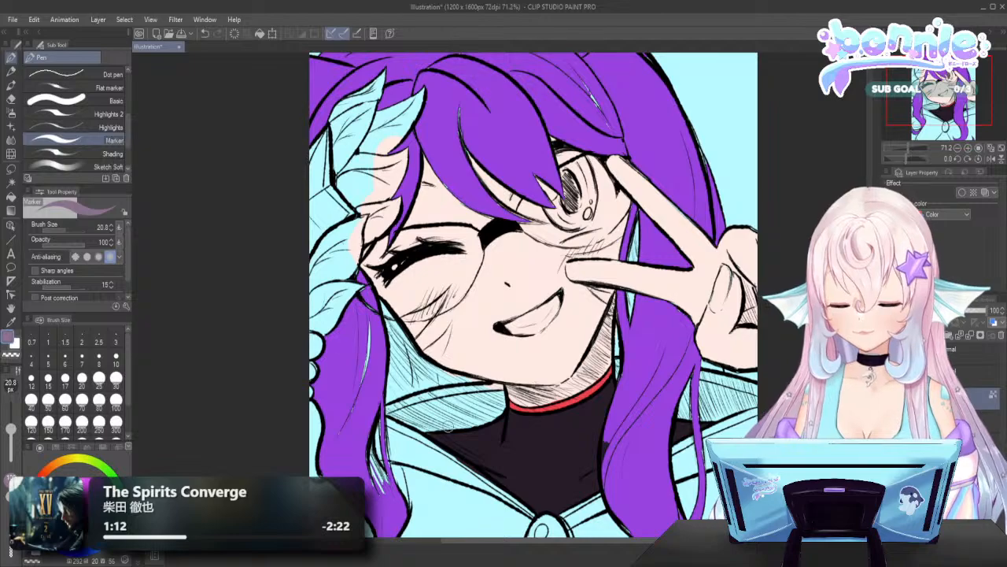
mouse_move(427, 438)
mouse_down()
mouse_move(464, 431)
mouse_move(457, 437)
mouse_move(504, 412)
mouse_move(454, 438)
mouse_up()
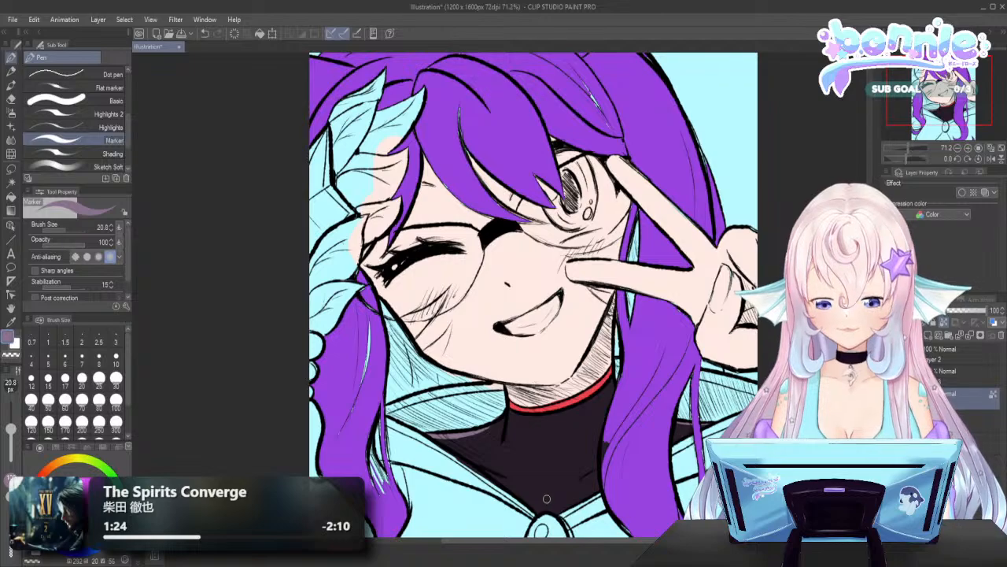
Shade the top beneath the collar in a darker near-black (H 230, S 23, V 5) with the Shading pen at size 60
click(71, 154)
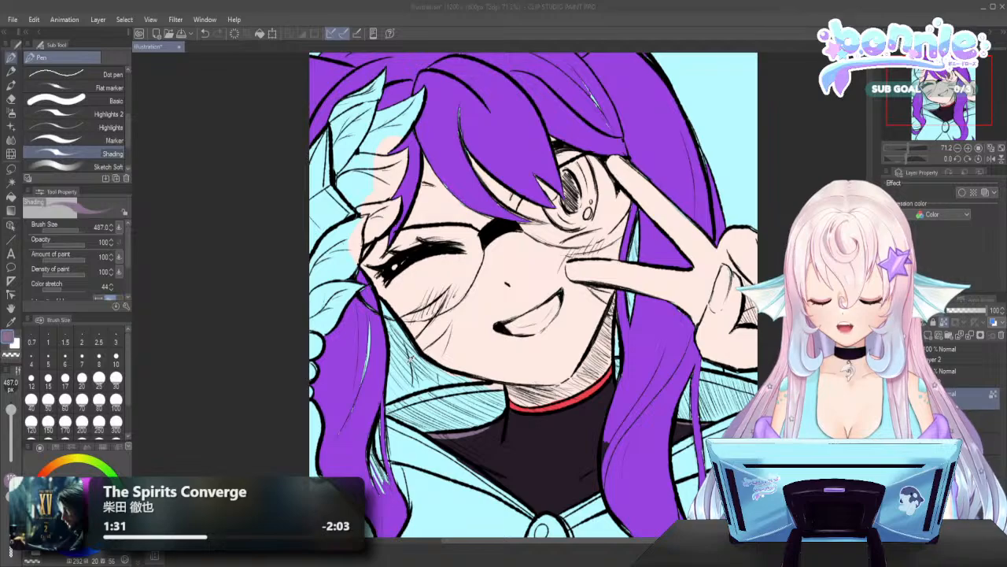
alt+click(610, 210)
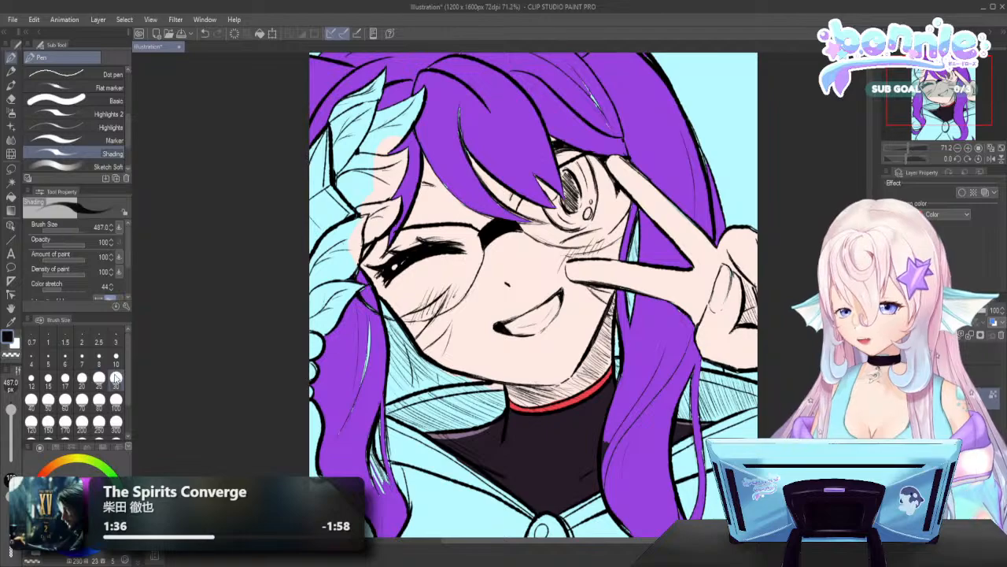
click(116, 378)
mouse_move(517, 419)
mouse_down()
mouse_move(513, 429)
mouse_move(525, 425)
mouse_up()
key(ctrl+z)
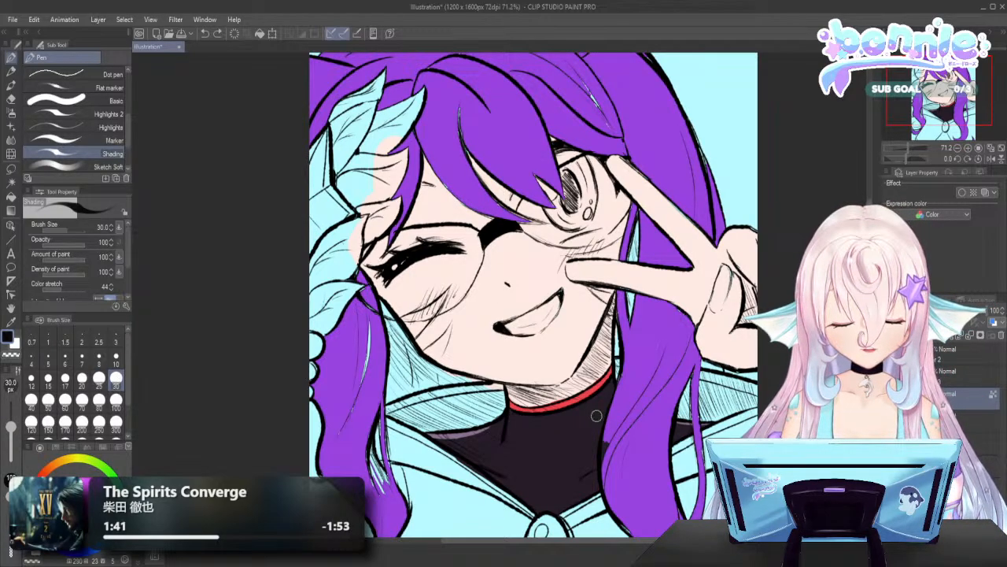
click(66, 399)
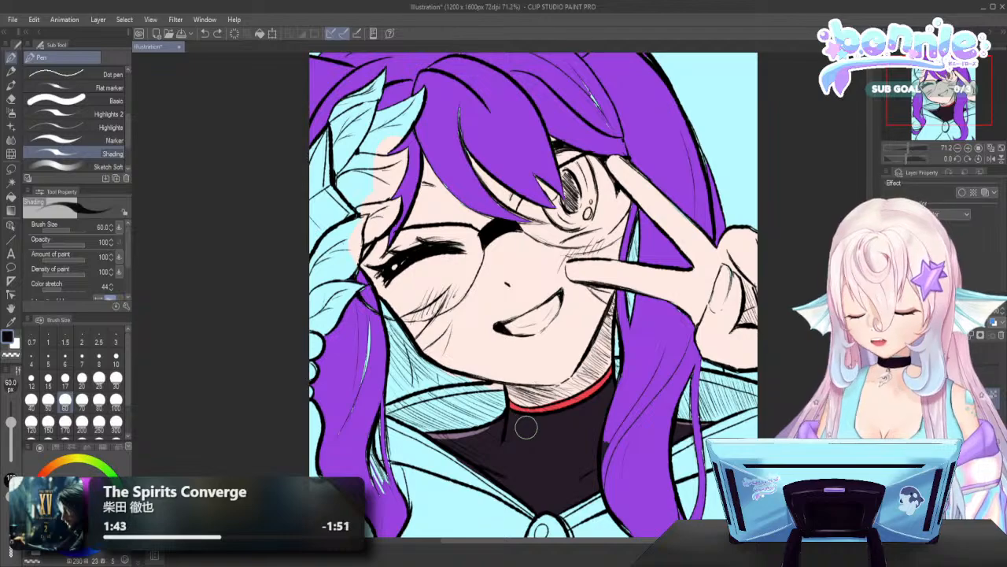
mouse_move(522, 423)
mouse_down()
mouse_move(582, 418)
mouse_move(553, 427)
mouse_move(567, 424)
mouse_move(612, 395)
mouse_move(574, 424)
mouse_move(622, 379)
mouse_move(522, 431)
mouse_move(523, 439)
mouse_move(511, 417)
mouse_move(505, 443)
mouse_move(516, 419)
mouse_move(564, 412)
mouse_move(569, 426)
mouse_move(516, 421)
mouse_move(561, 414)
mouse_move(505, 439)
mouse_move(622, 400)
mouse_move(508, 434)
mouse_move(611, 400)
mouse_move(516, 432)
mouse_move(590, 427)
mouse_move(625, 387)
mouse_move(569, 434)
mouse_move(615, 460)
mouse_move(579, 484)
mouse_move(615, 466)
mouse_up()
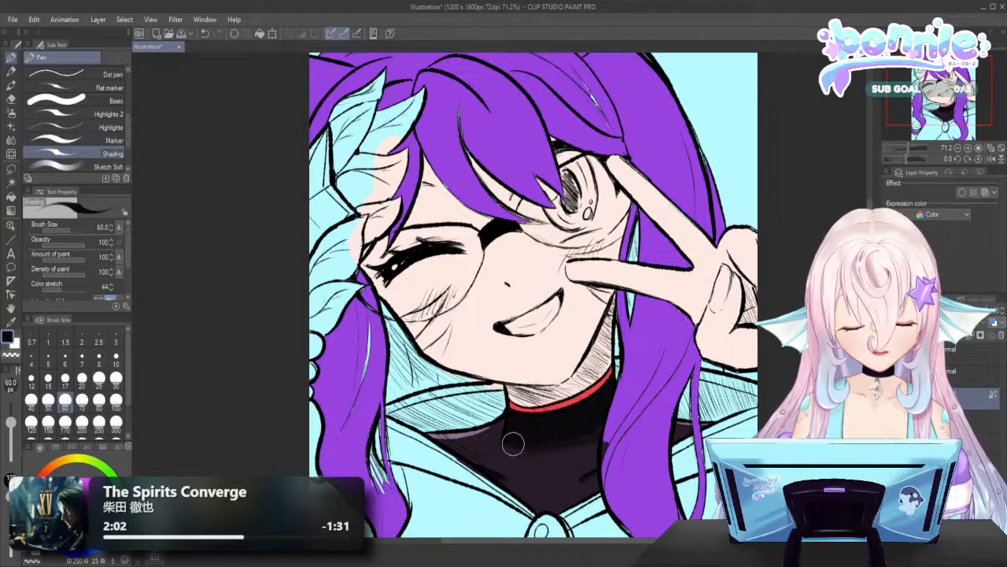
Soften the dark shading on the top with the Blend tool at size 80
click(11, 139)
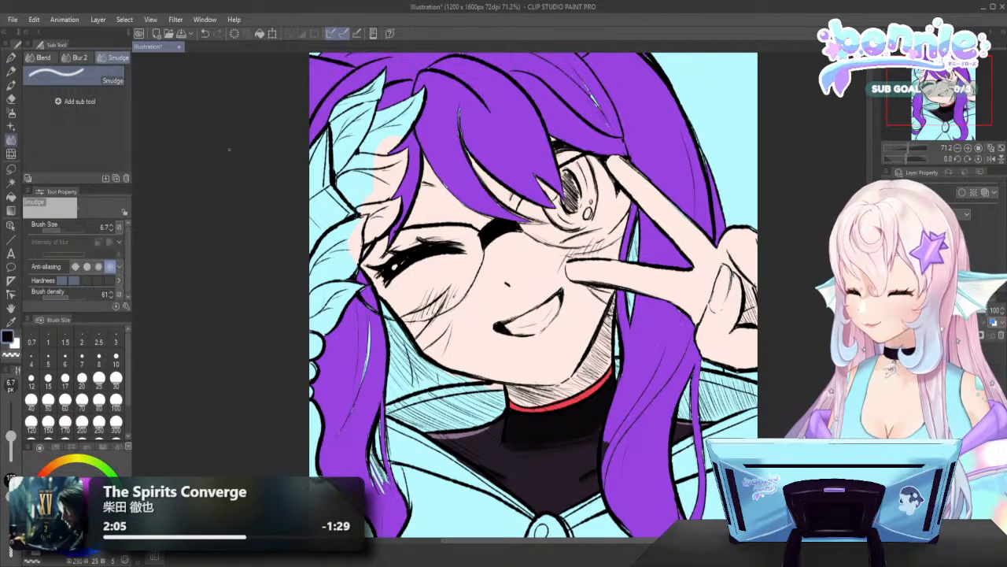
click(44, 58)
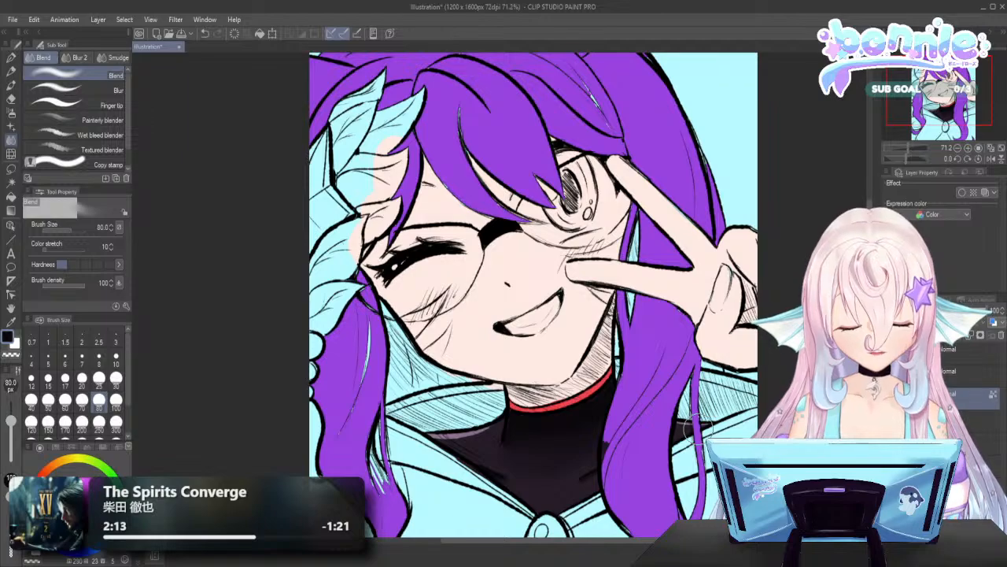
scroll(647, 359, down, 3)
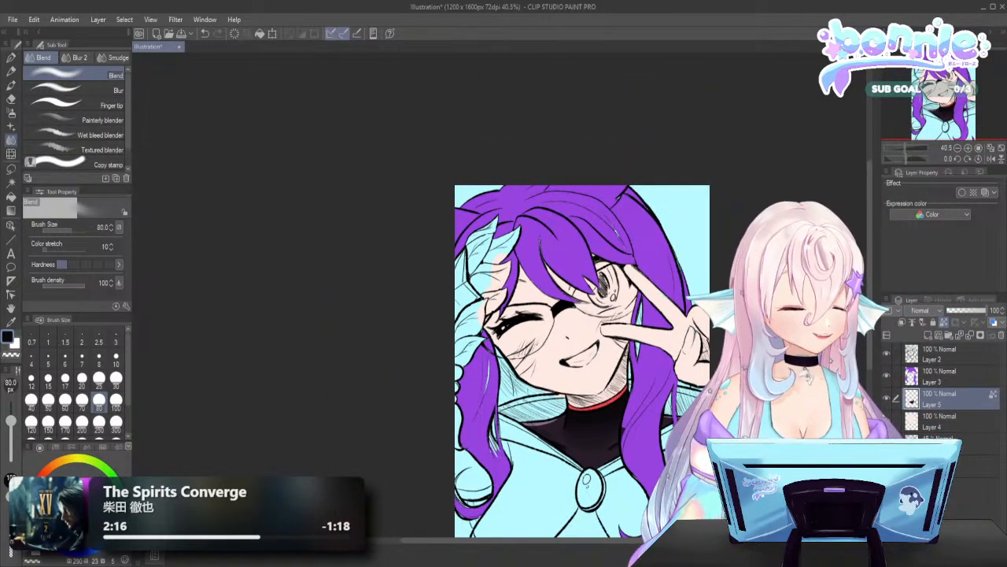
scroll(711, 371, down, 1)
scroll(583, 362, up, 2)
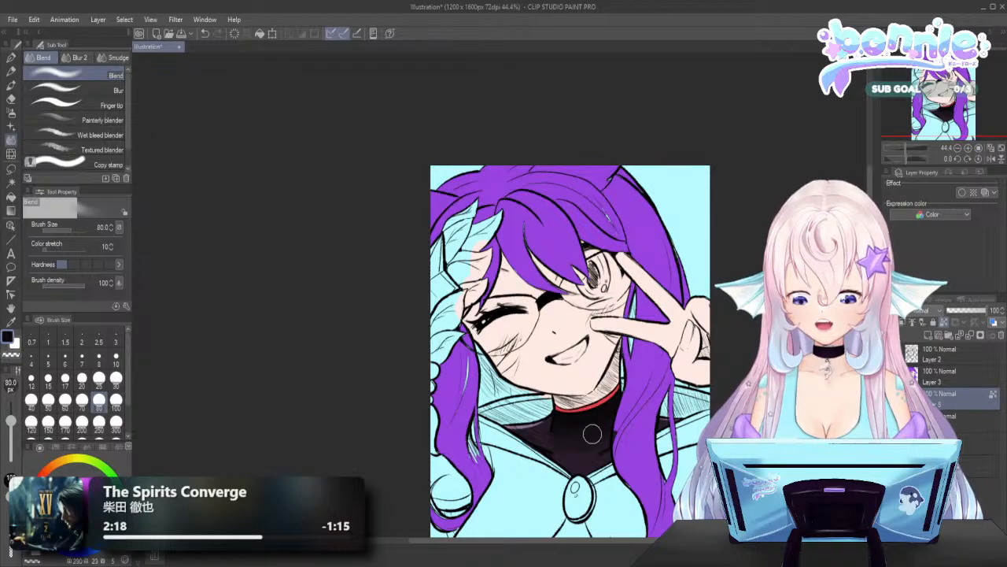
scroll(583, 362, down, 1)
scroll(712, 370, down, 1)
scroll(712, 370, up, 1)
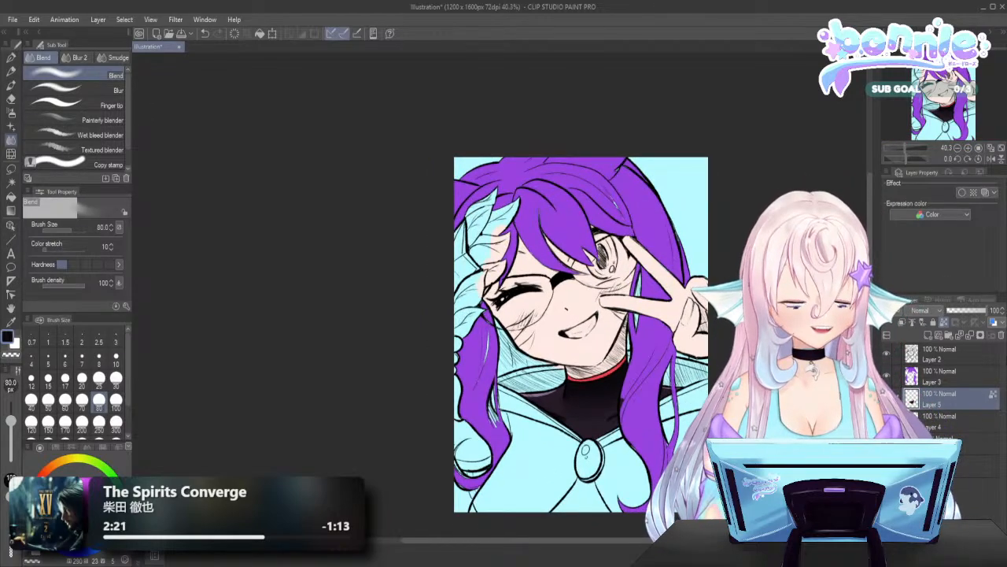
Select the skin layer, Layer 4, and set the drawing colour to a deeper skin pink (H 12, S 23)
click(972, 423)
key(ctrl+minus)
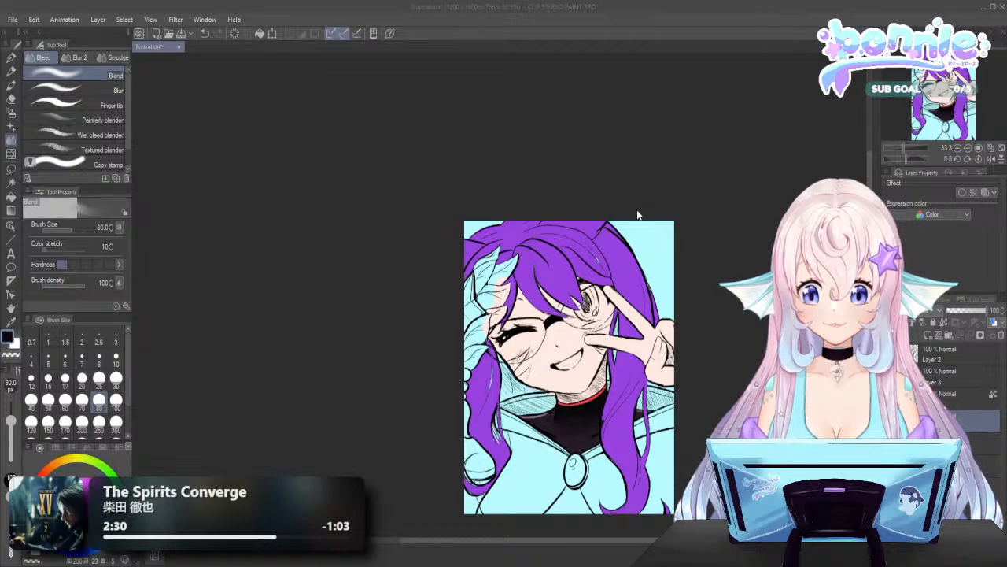
alt+click(555, 346)
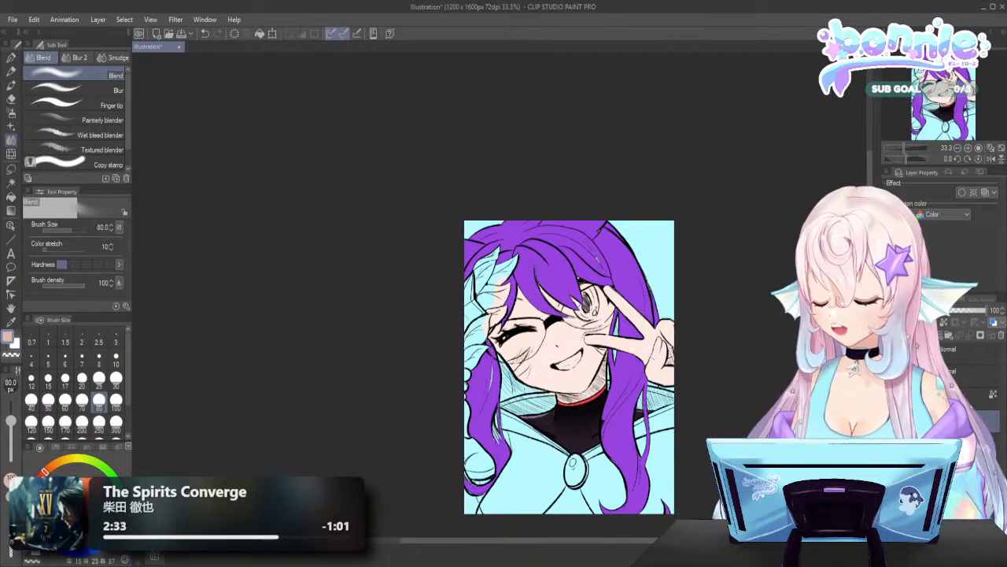
click(11, 196)
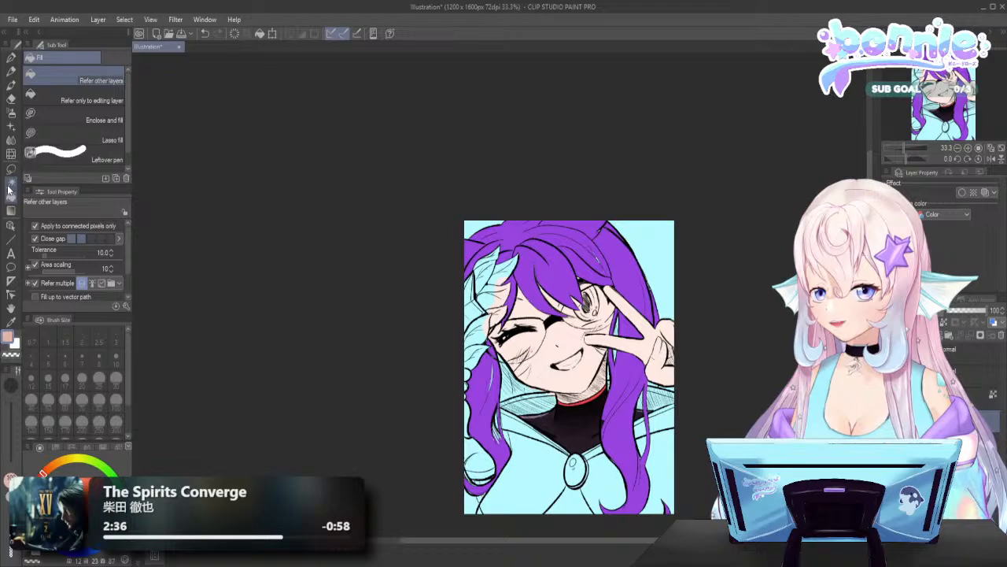
Shade the skin at the forehead's edge and on the hand with the Airbrush at size 300 in deeper pink
click(11, 113)
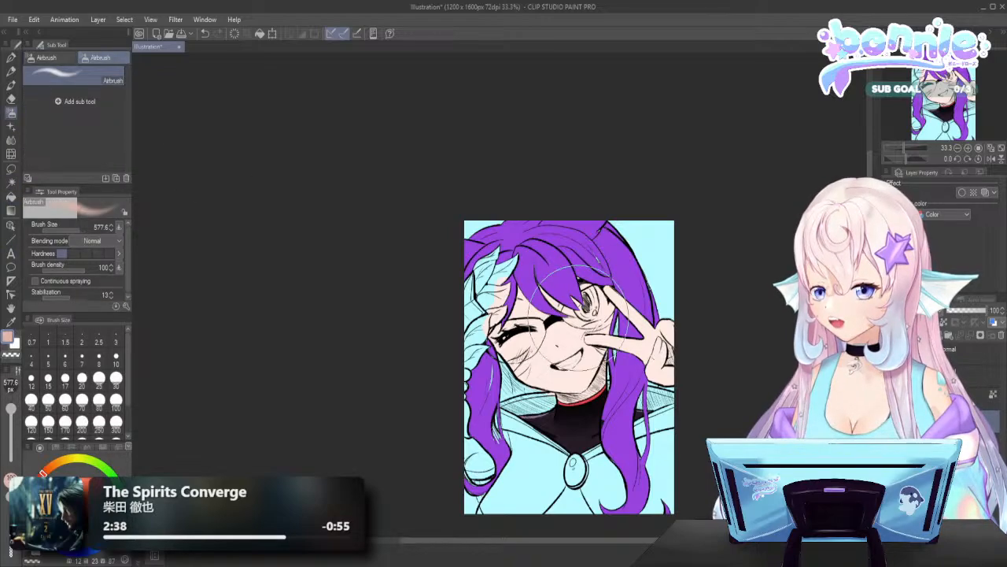
click(117, 377)
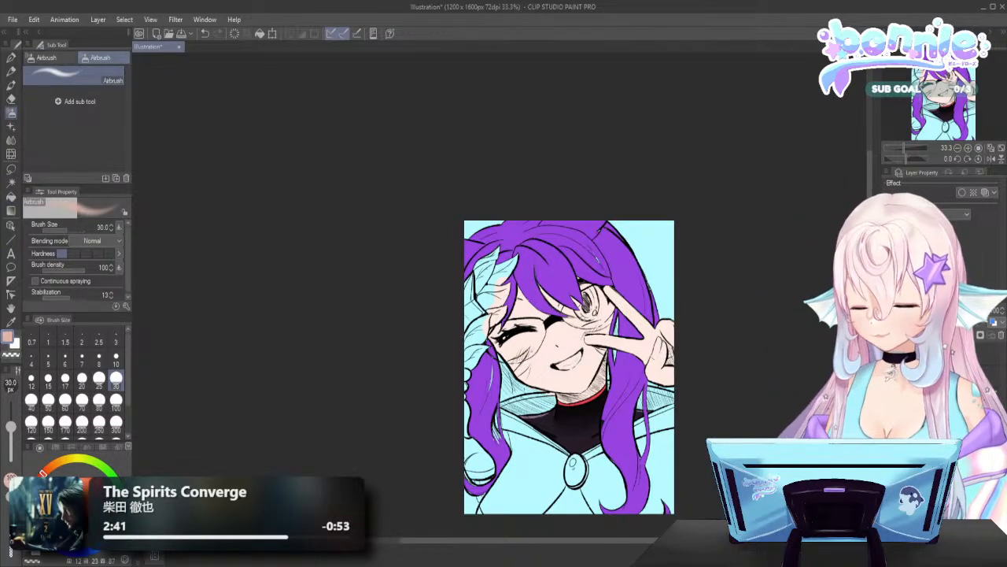
click(115, 400)
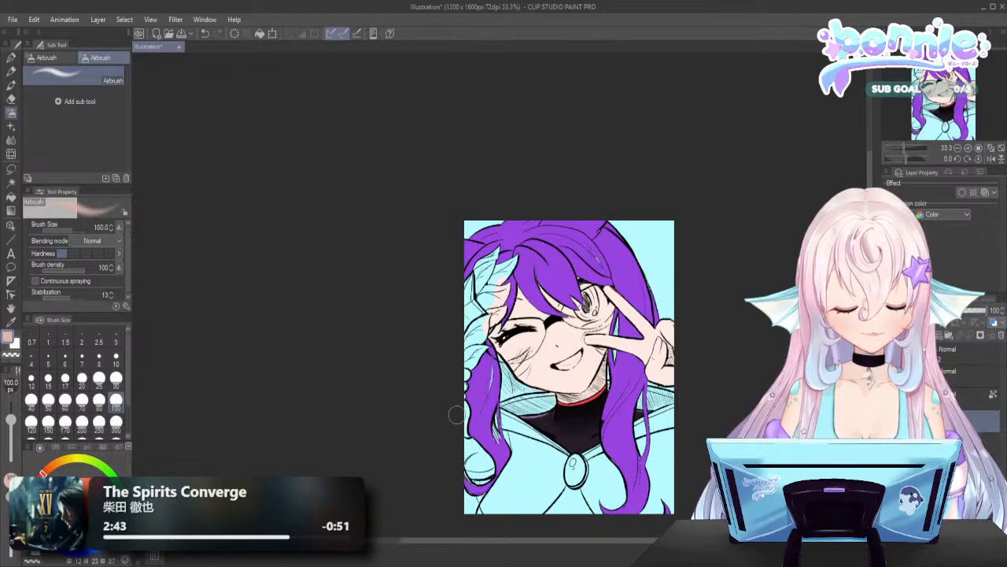
click(65, 400)
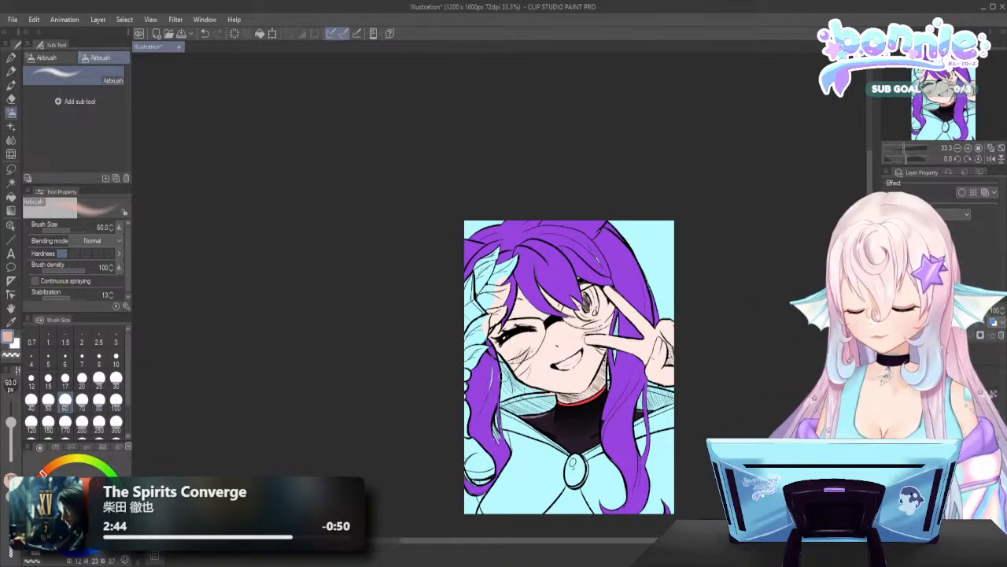
click(115, 422)
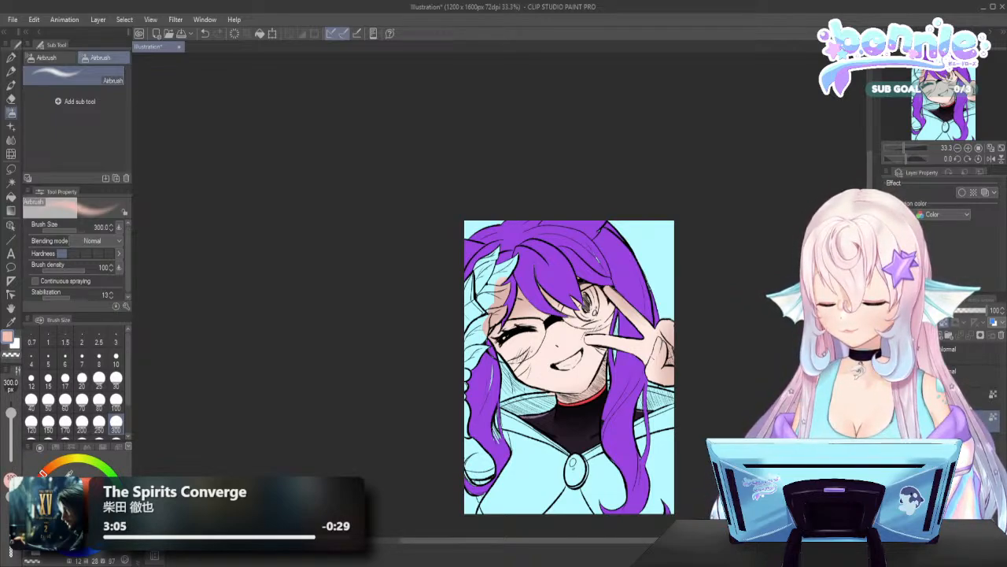
Soften the skin shading around the winking eye and glasses with the Airbrush at size 100 in the light skin colour
click(118, 378)
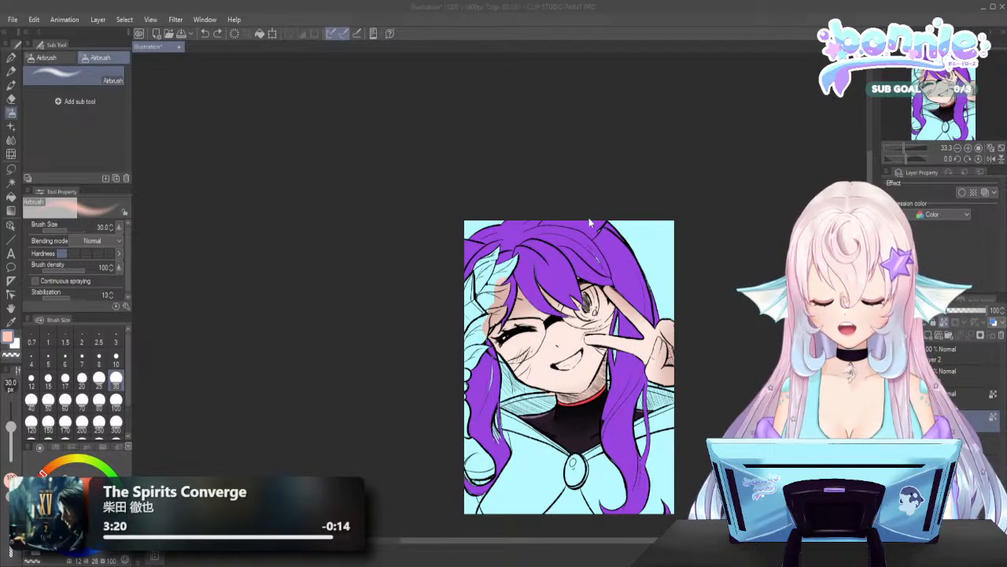
click(613, 208)
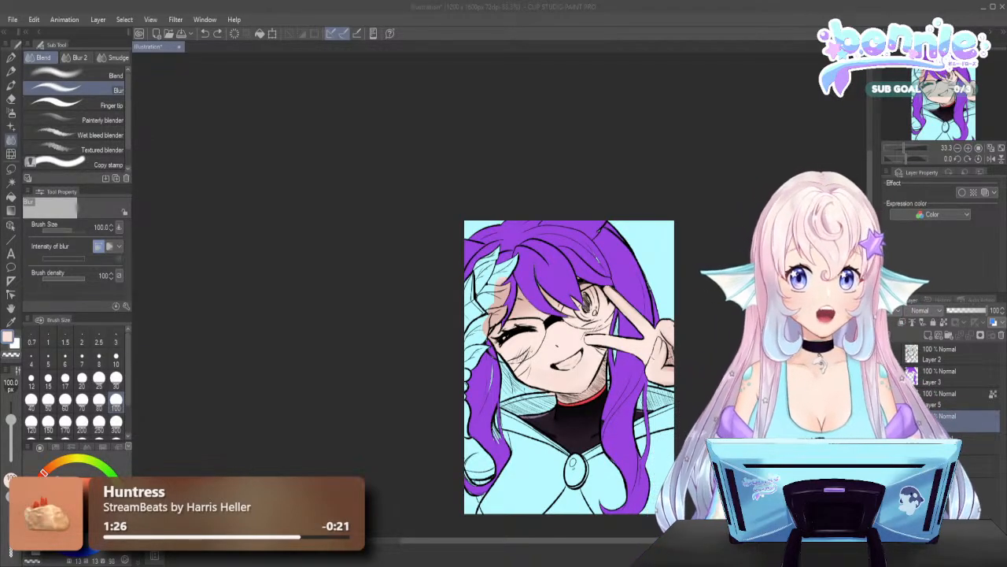
scroll(569, 367, up, 2)
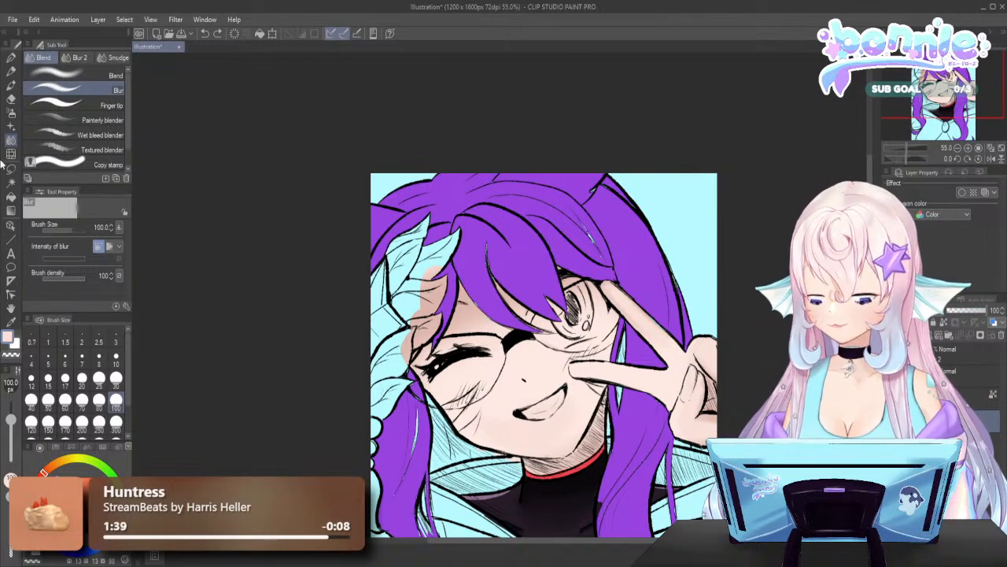
click(12, 113)
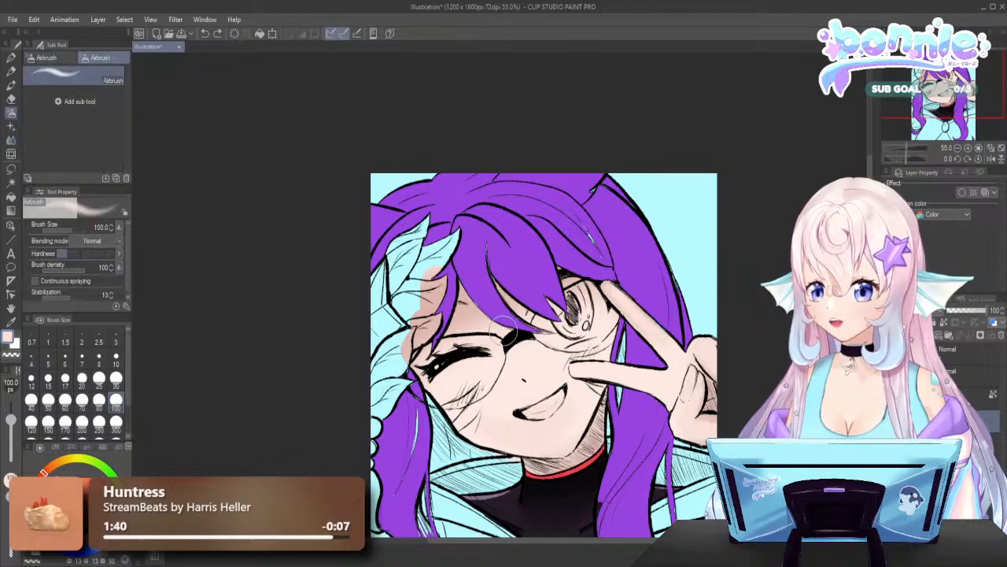
drag(442, 351, 470, 324)
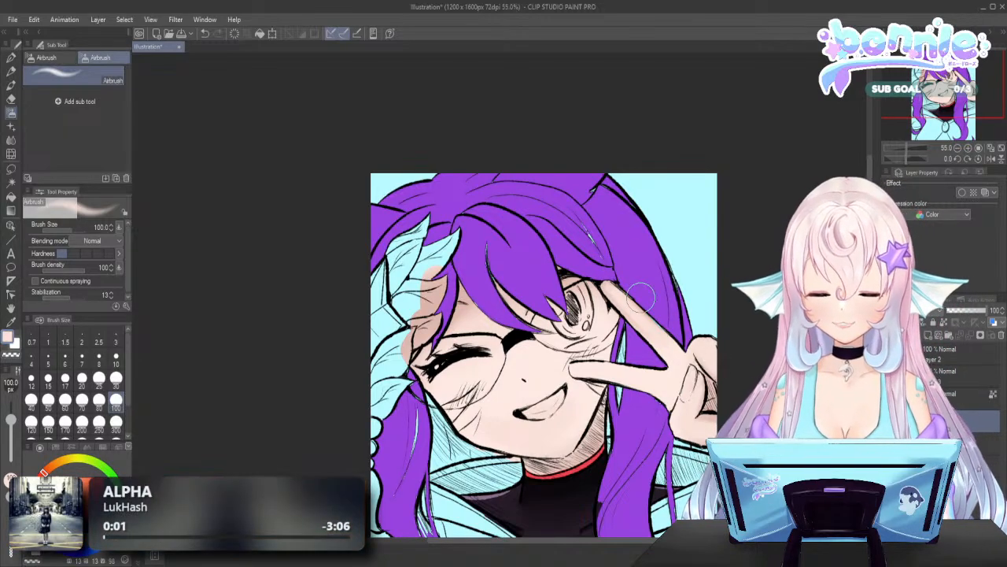
scroll(516, 233, down, 3)
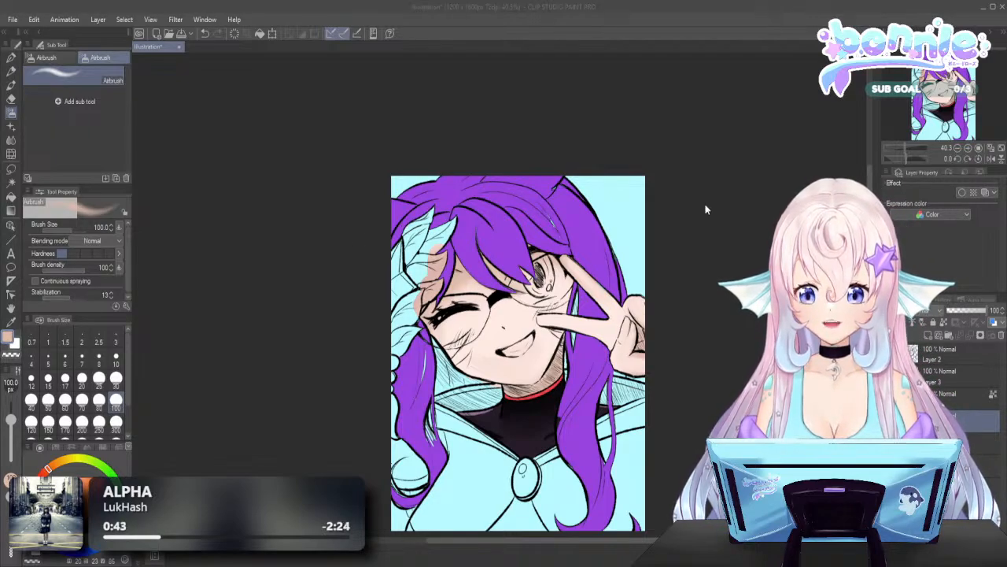
Shade the skin beneath the fringe and on the hands with the Airbrush at size 300 in warm pink (H 15, S 31, V 100)
click(948, 361)
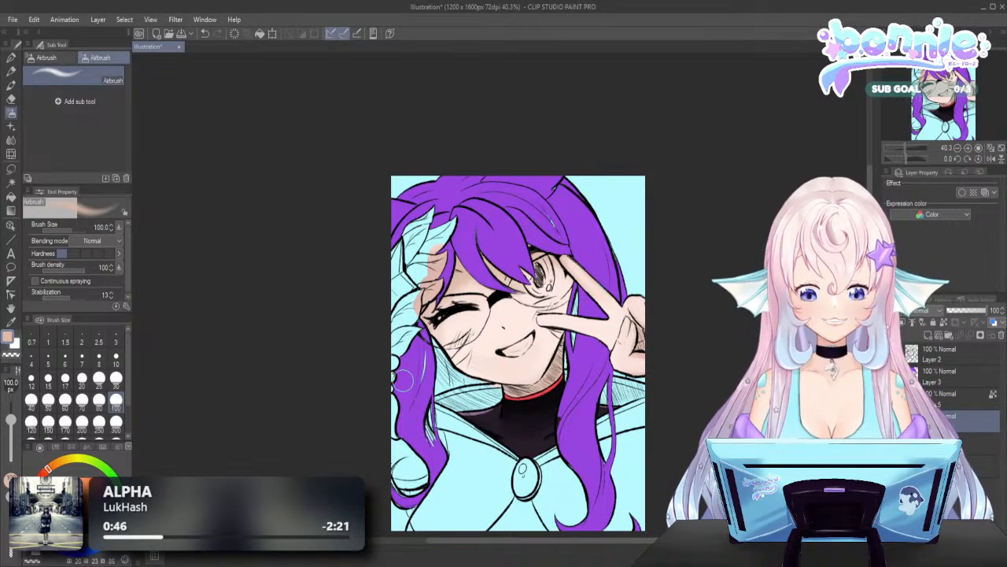
click(35, 472)
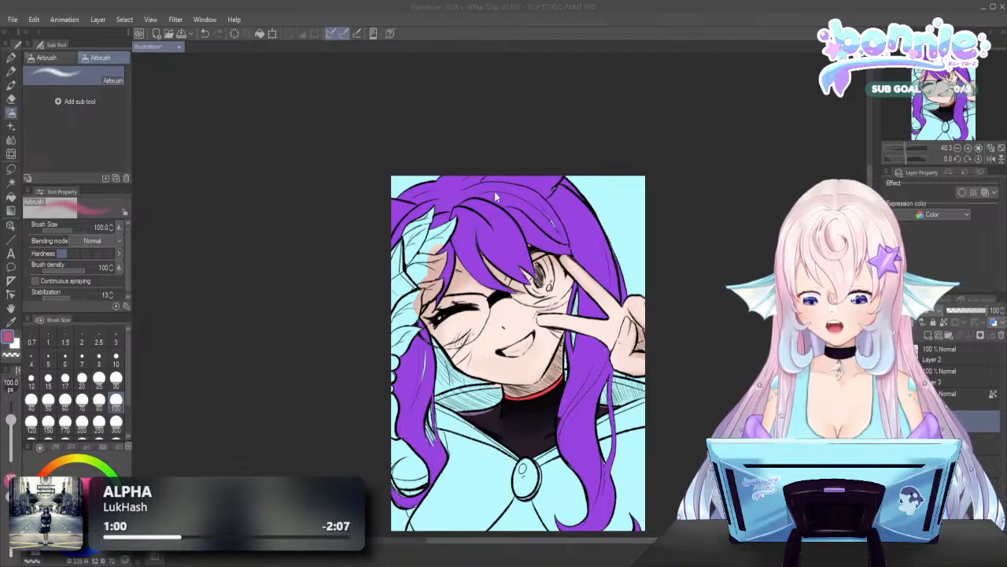
key(x)
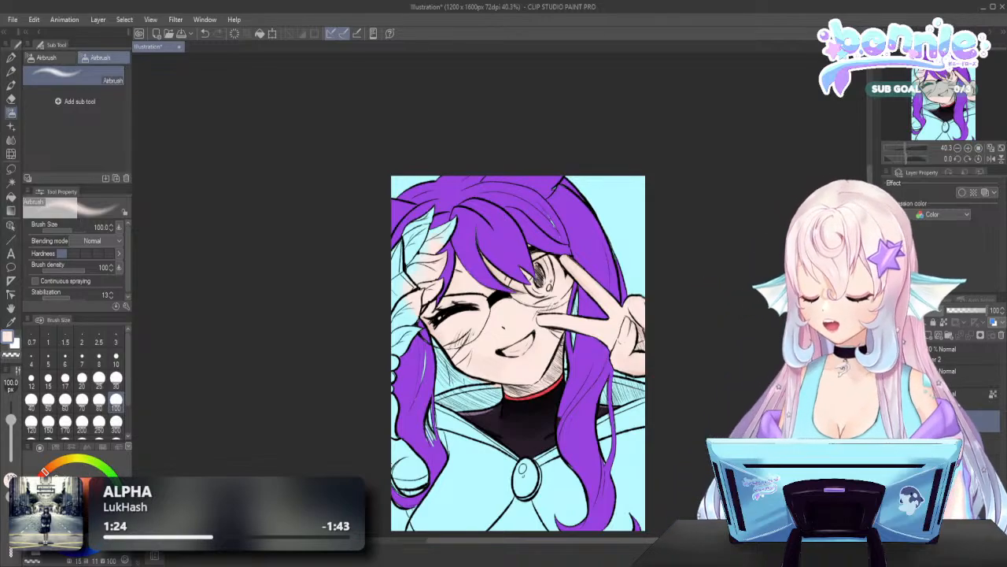
key(x)
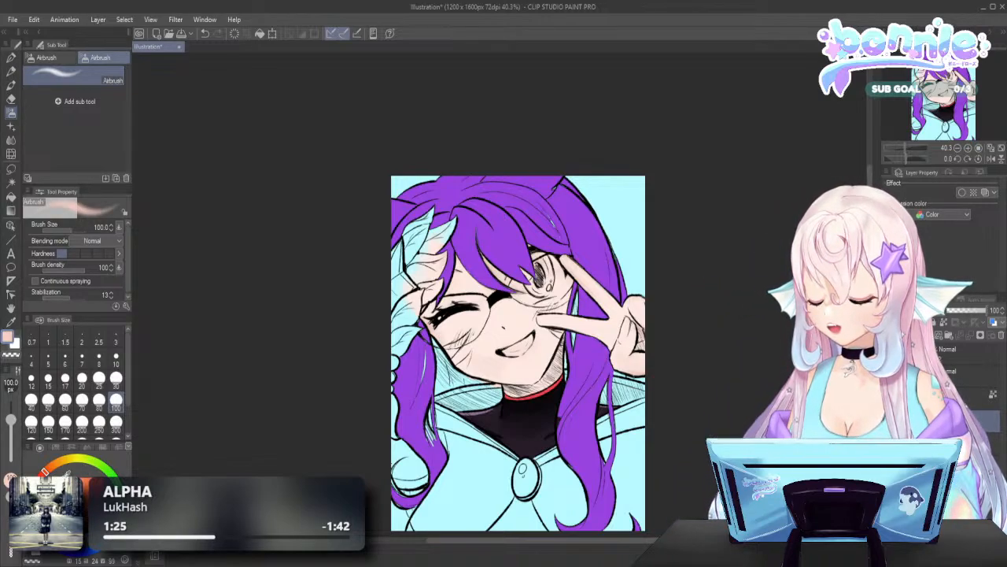
scroll(78, 386, down, 2)
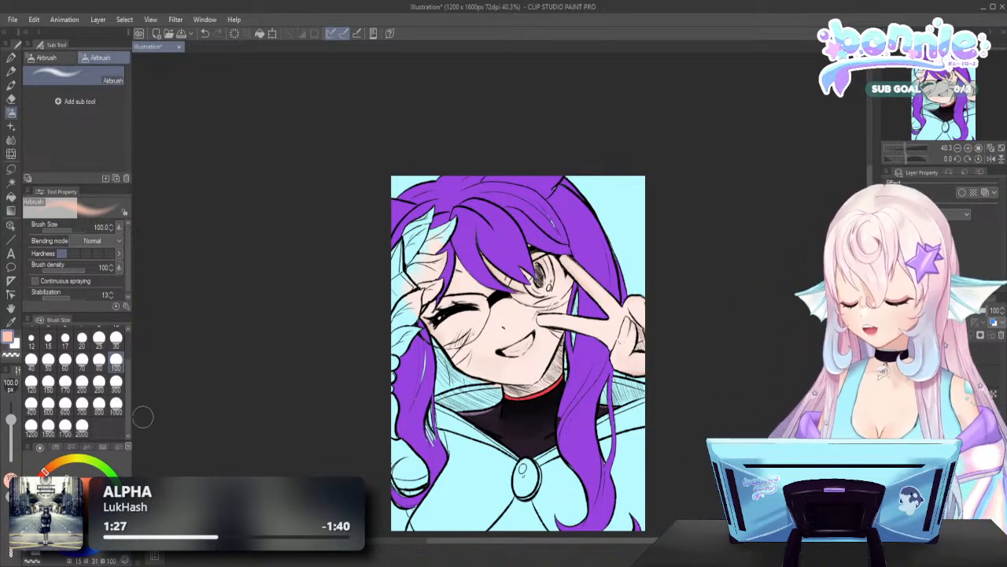
click(115, 381)
mouse_move(515, 260)
mouse_down()
mouse_move(521, 233)
mouse_move(488, 236)
mouse_up()
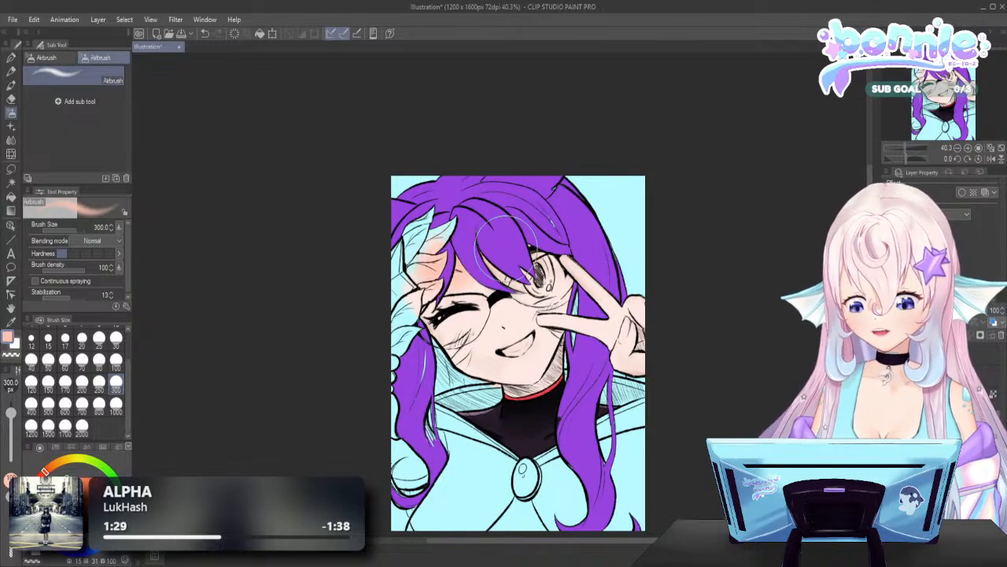
mouse_move(596, 261)
mouse_down()
mouse_move(539, 257)
mouse_move(524, 239)
mouse_move(472, 259)
mouse_up()
mouse_move(571, 250)
mouse_down()
mouse_move(554, 383)
mouse_move(583, 351)
mouse_move(585, 339)
mouse_move(544, 407)
mouse_move(526, 402)
mouse_move(564, 387)
mouse_move(568, 418)
mouse_move(631, 370)
mouse_move(566, 213)
mouse_move(538, 236)
mouse_move(549, 237)
mouse_move(529, 223)
mouse_move(664, 351)
mouse_up()
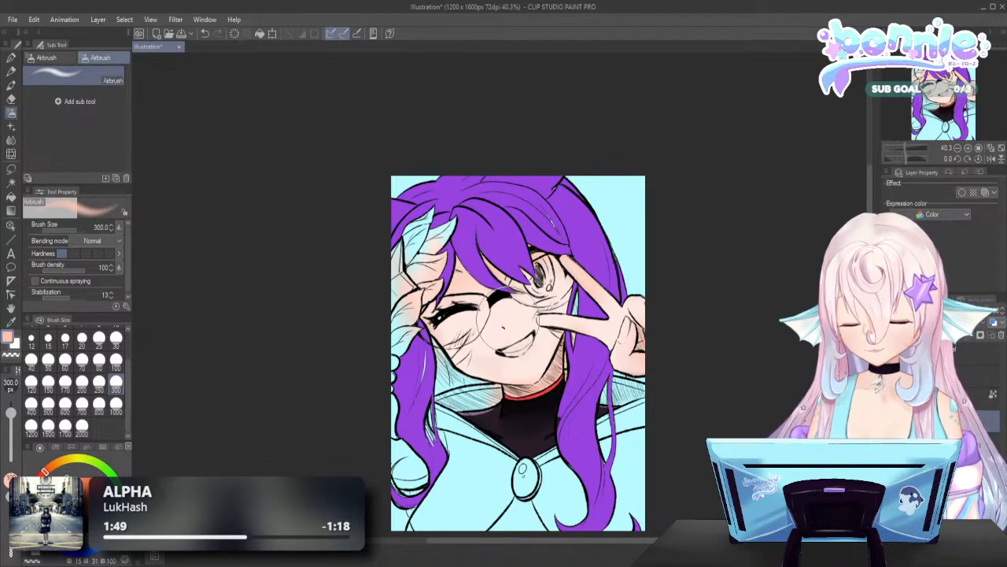
Sample the light skin colour from the face and lighten the peace-sign hand with the Airbrush at size 100
key(i)
click(512, 315)
key(b)
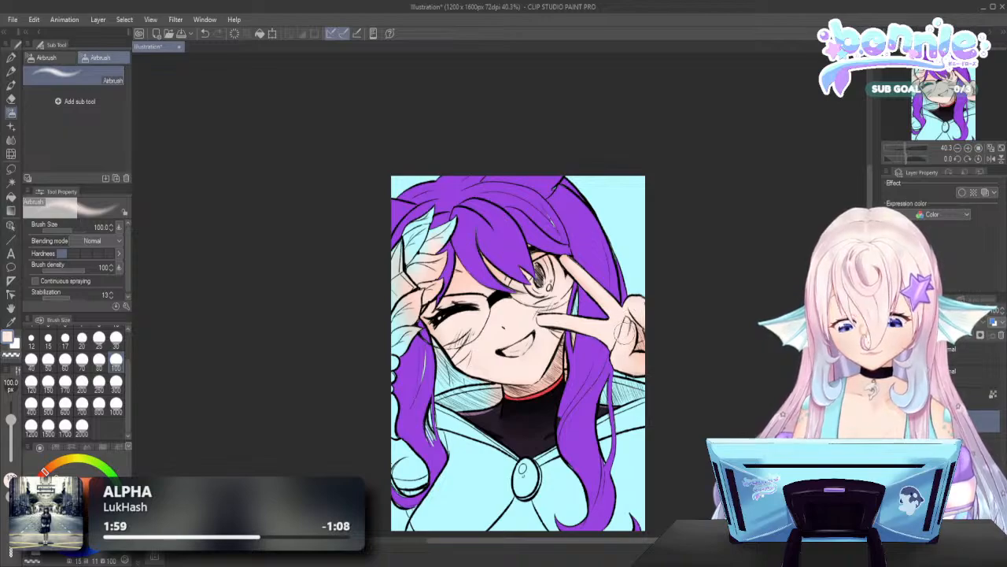
drag(624, 331, 626, 364)
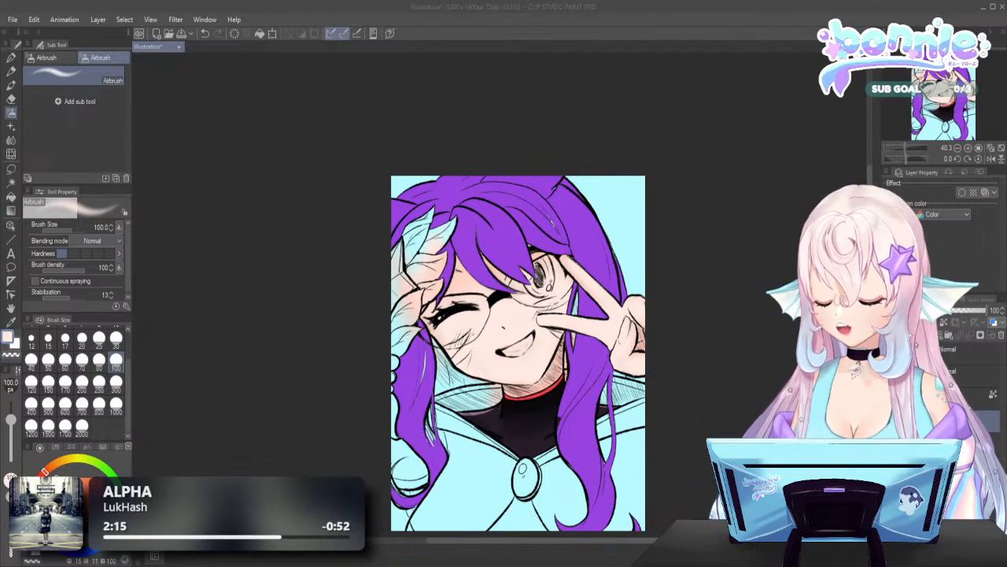
Add a pink blush (H 349, S 37, V 97) to the cheeks with the Airbrush at size 300
drag(68, 472, 71, 473)
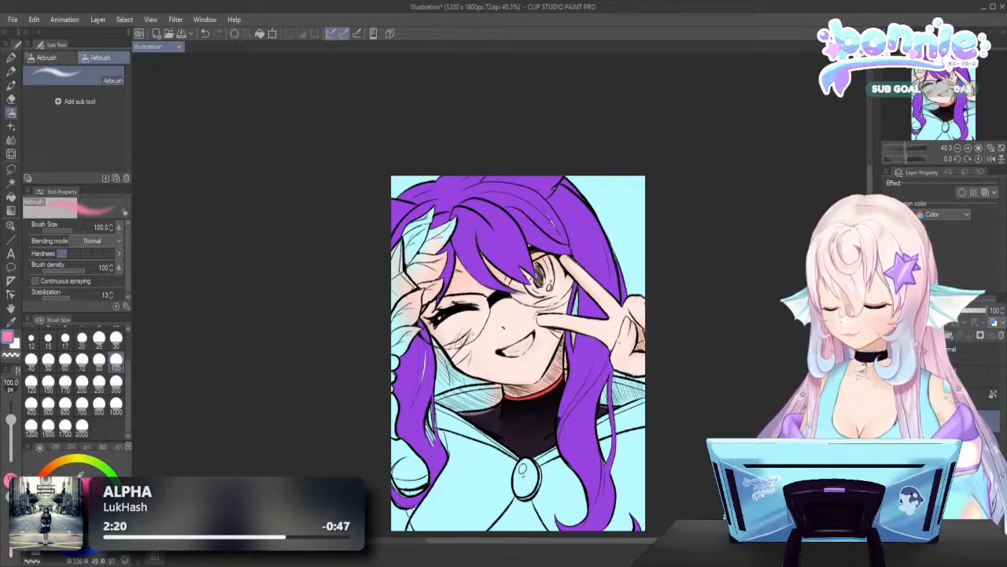
drag(447, 331, 471, 355)
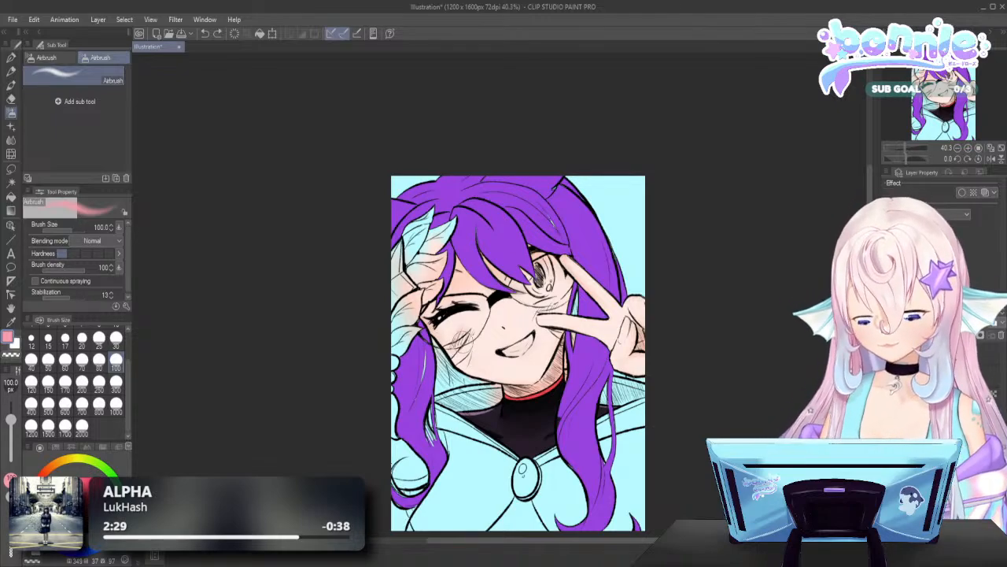
key(ctrl+z)
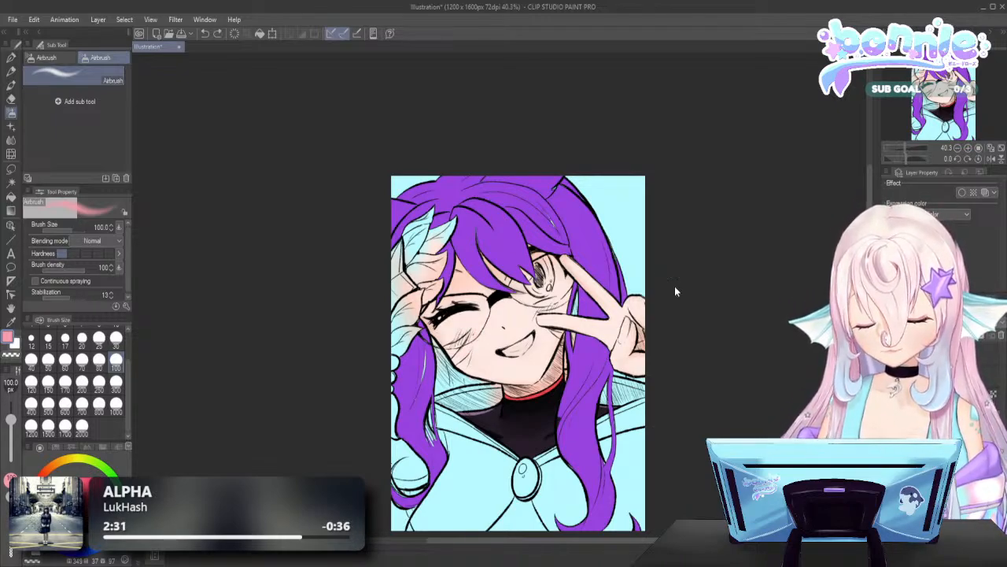
click(116, 382)
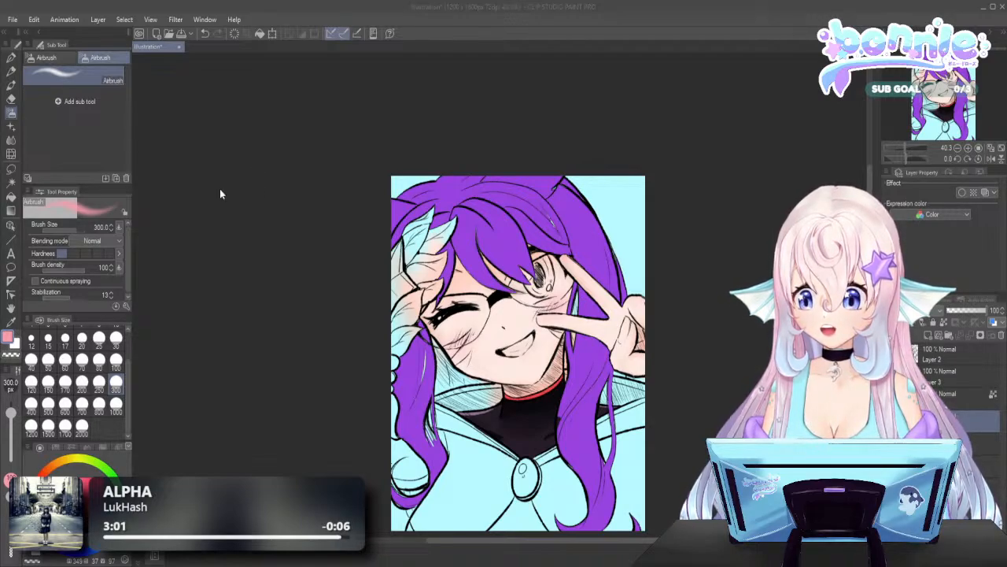
Paint the teeth off-white (H 349, S 0, V 96) with the Basic pen, and set a slightly darker white (V 92) at size 30
click(115, 338)
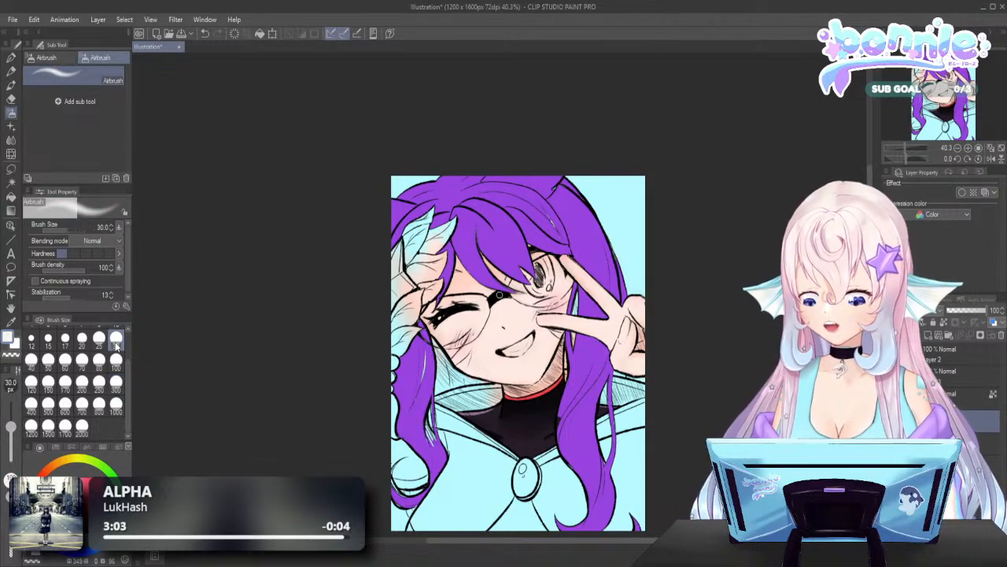
click(11, 84)
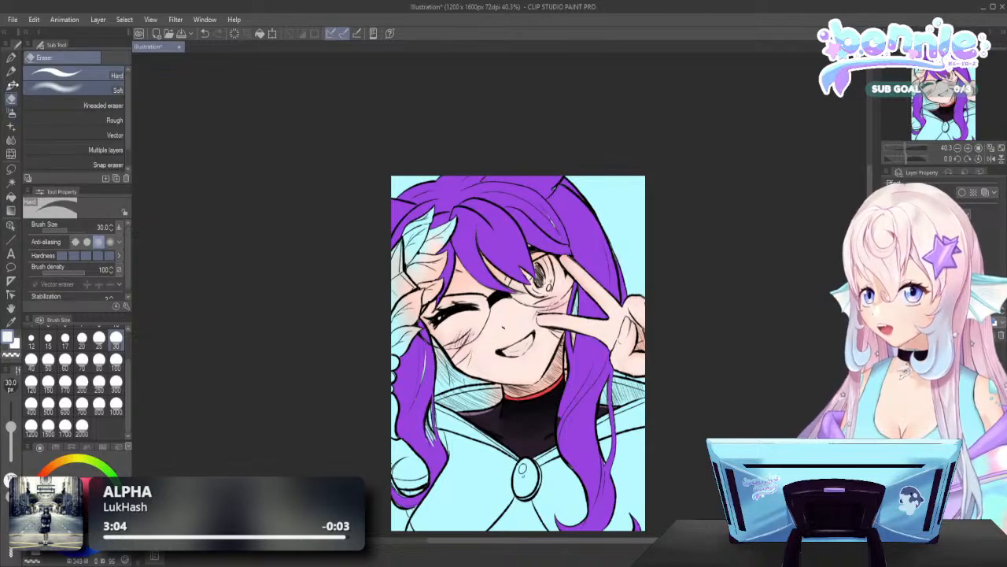
click(11, 58)
click(111, 115)
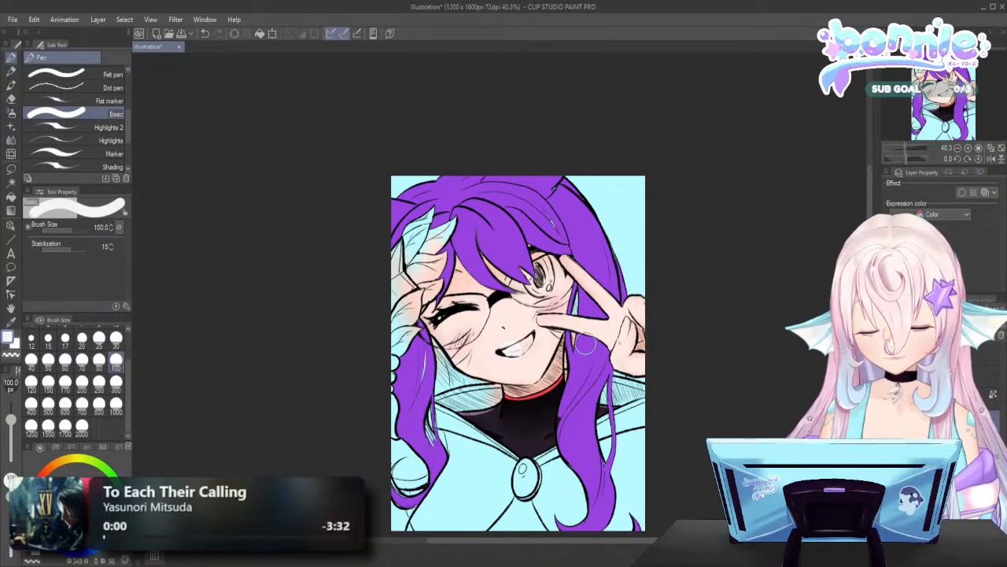
click(115, 339)
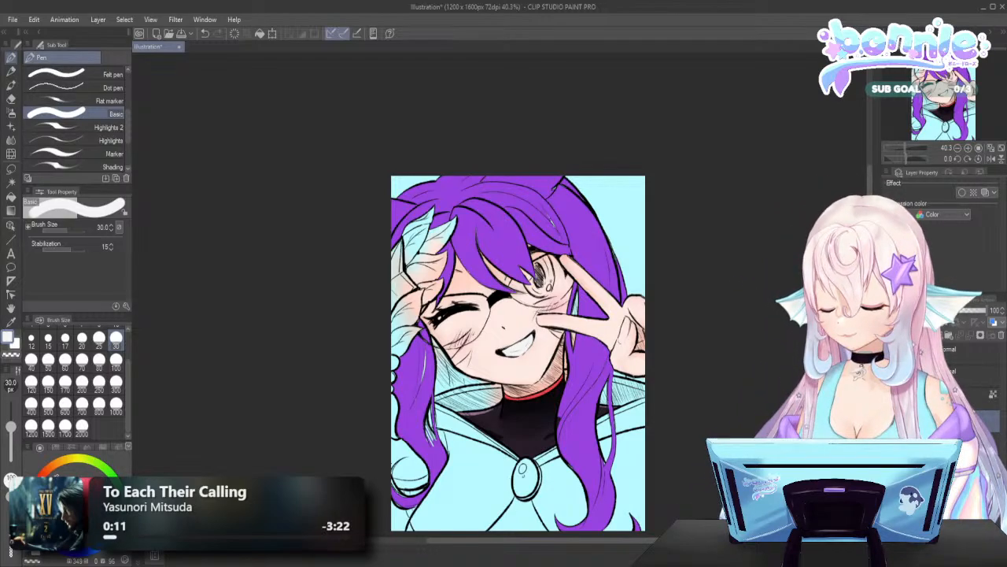
click(55, 475)
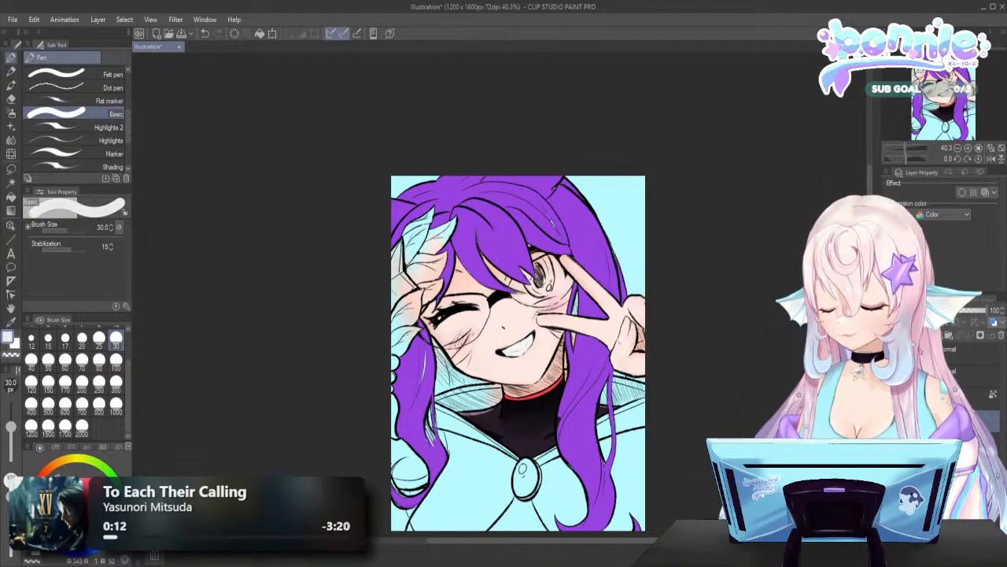
Choose a pale pinkish colour and reduce the Basic pen's brush size to 12
click(57, 476)
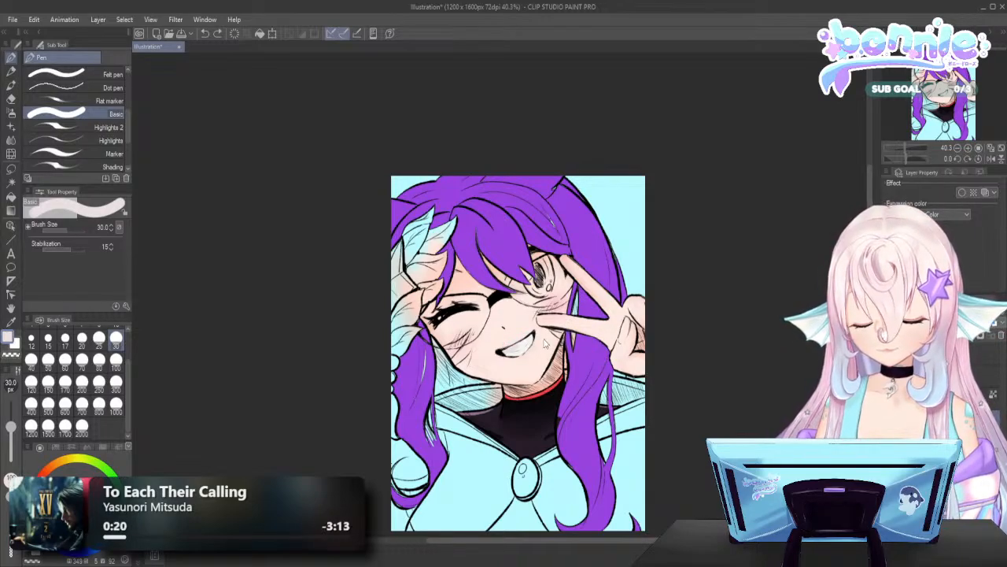
click(66, 339)
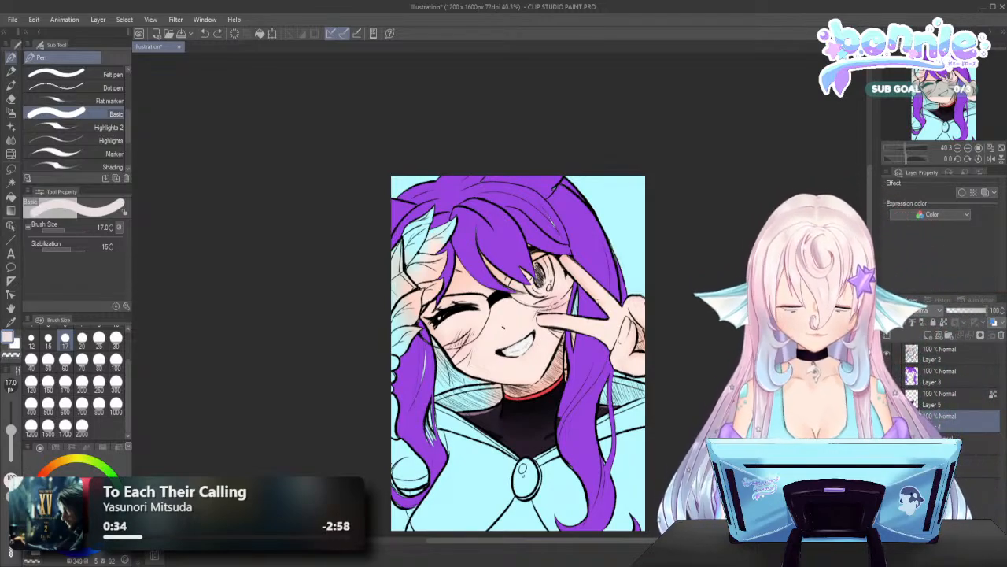
key(bracketleft)
key(bracketleft)
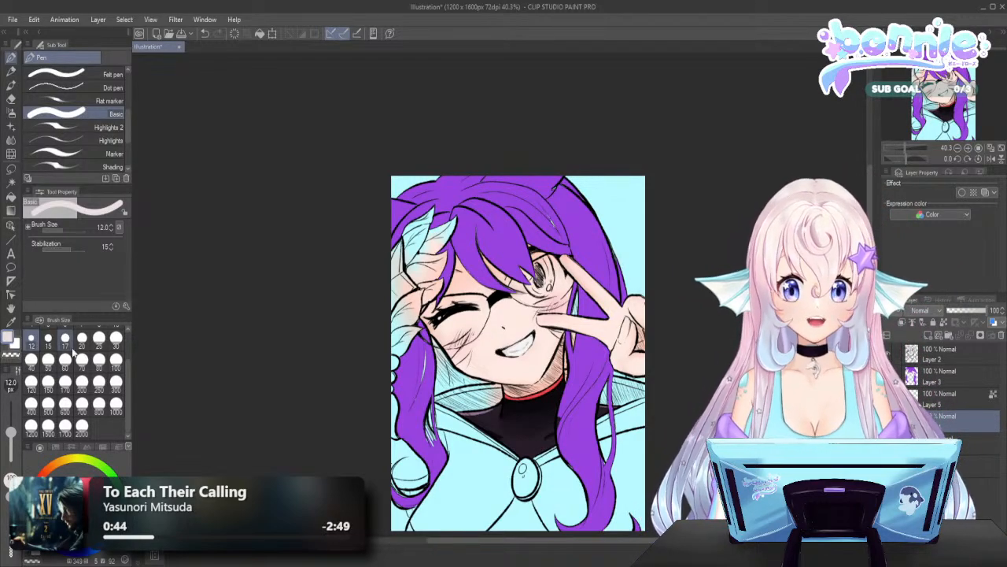
Airbrush soft pink blush across both cheeks with a brush size of 300
key(x)
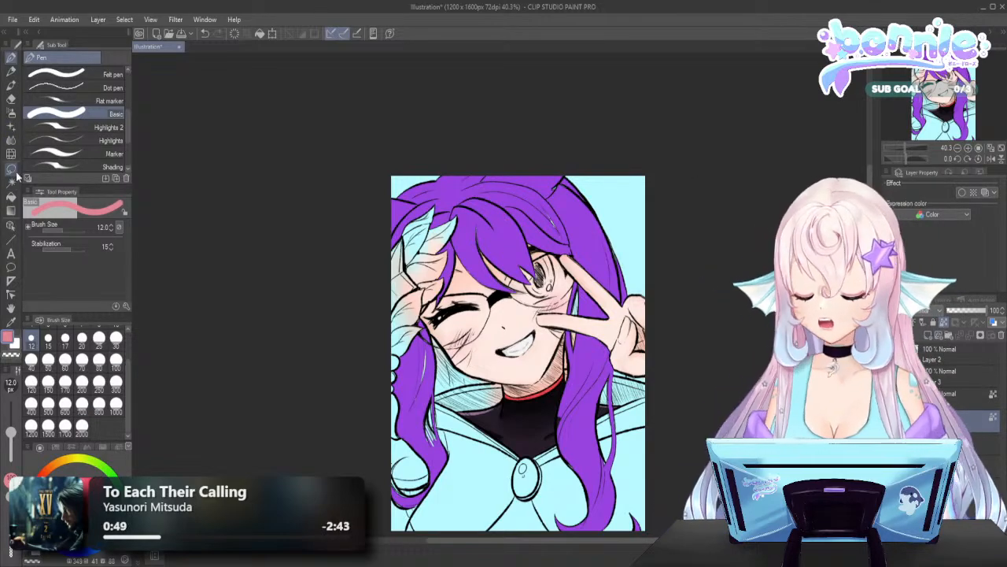
click(11, 112)
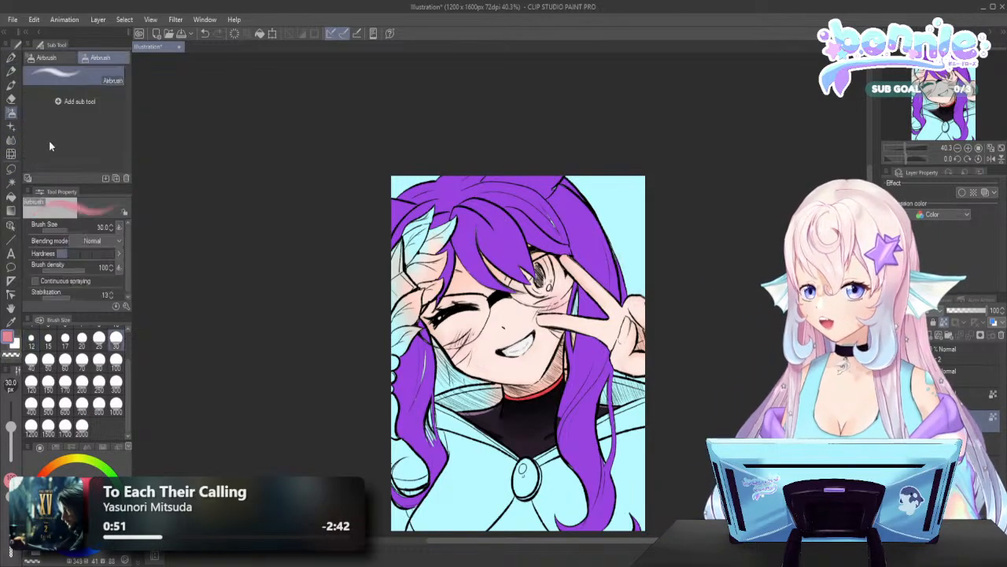
click(115, 382)
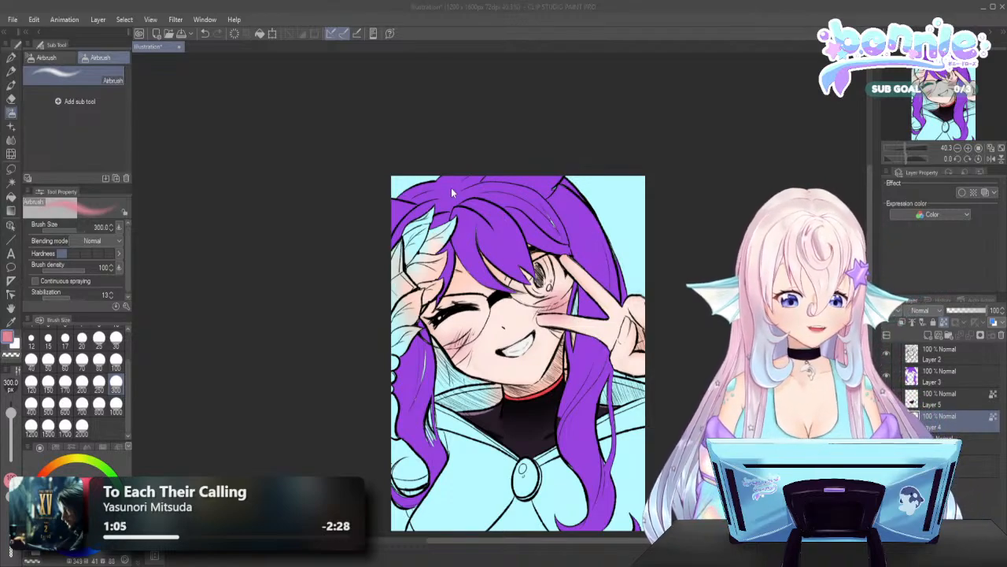
Airbrush the pink spill off the raised fingers with a pale skin tone at brush size 30
click(476, 156)
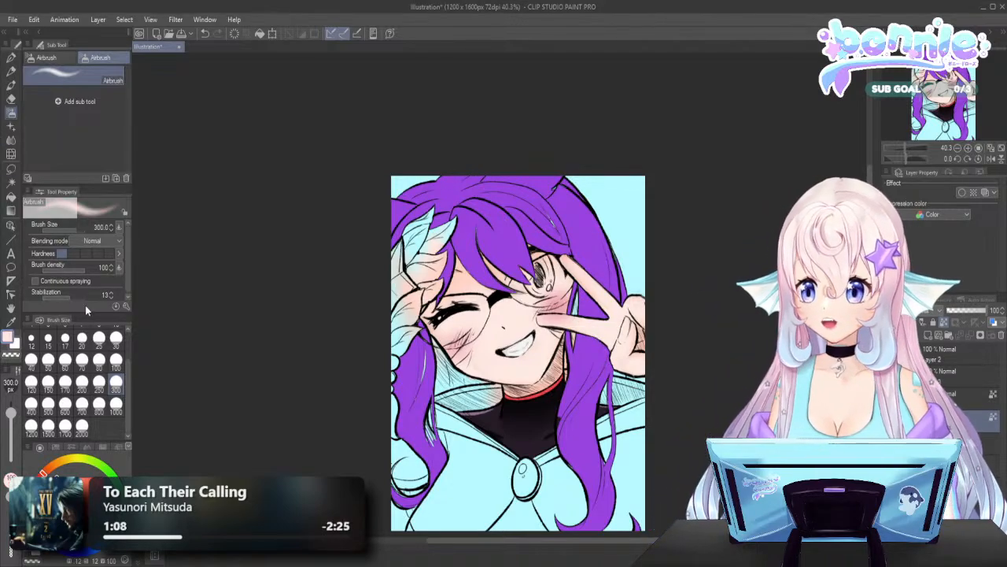
click(116, 337)
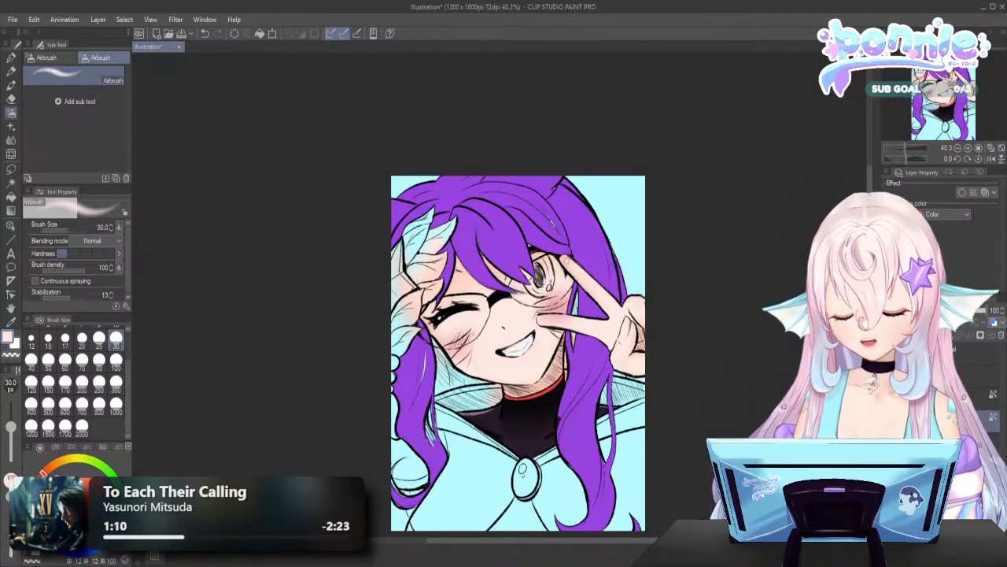
click(573, 269)
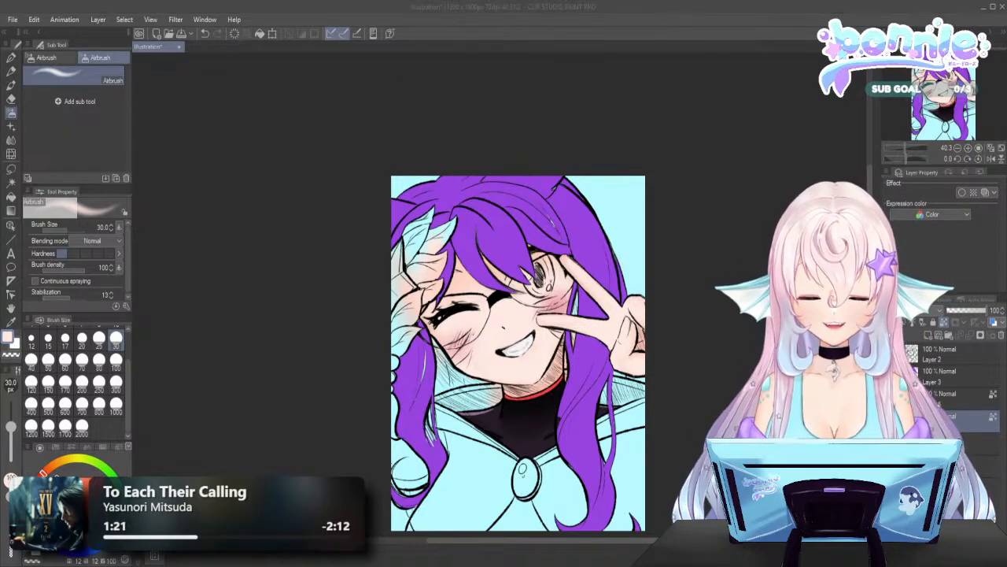
Paint dark grey stripe markings on both cheeks with the Basic pen at brush size 12
key(ctrl+minus)
key(ctrl+plus)
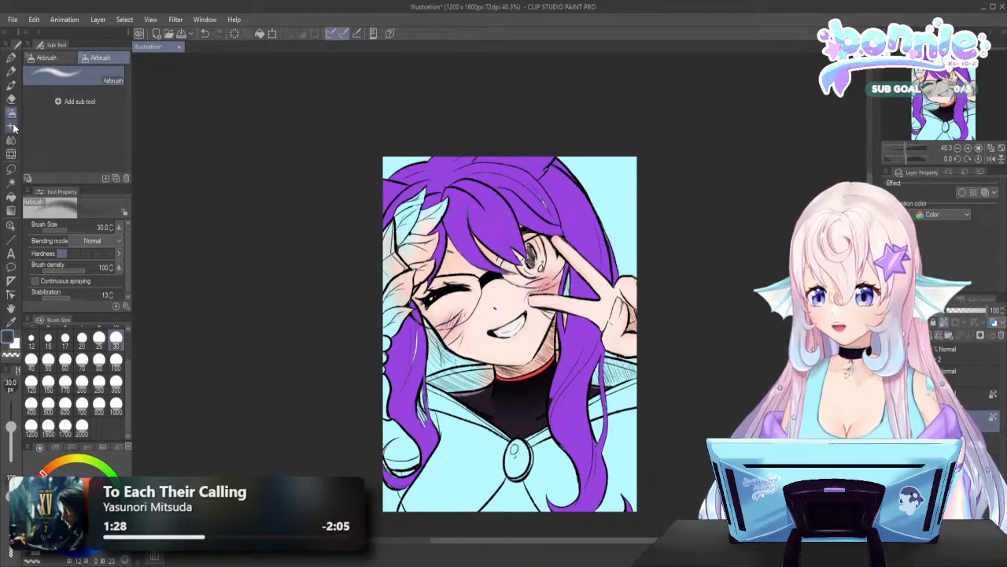
click(11, 57)
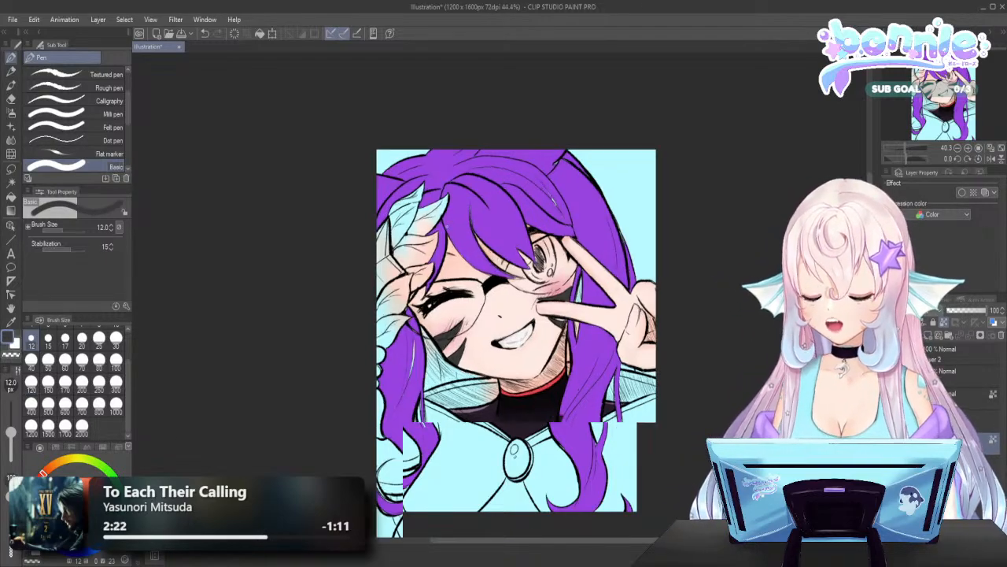
Fill the open eye's iris with the purple sampled from the hair, using the Basic pen at brush size 50
scroll(526, 236, up, 5)
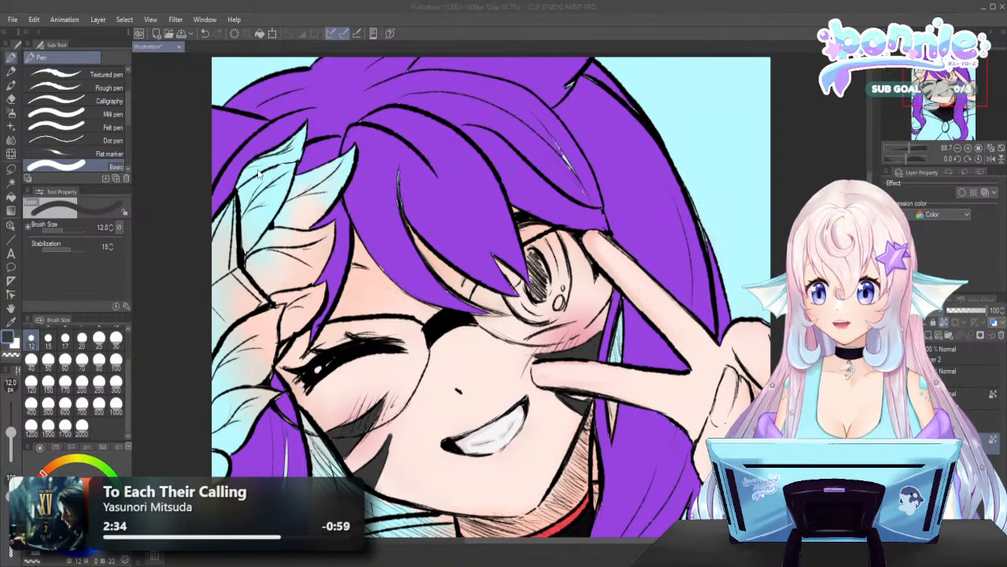
alt+click(478, 158)
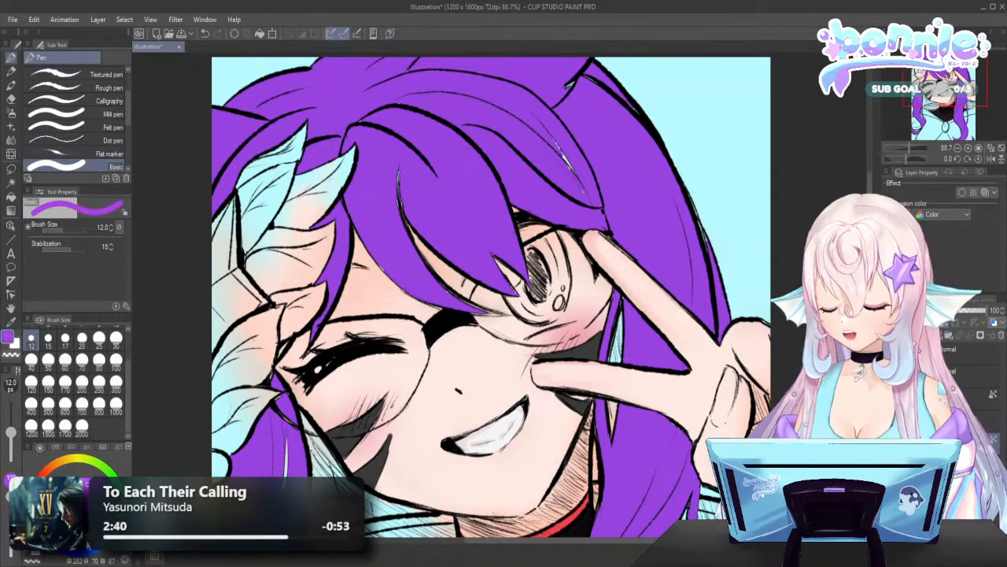
click(116, 362)
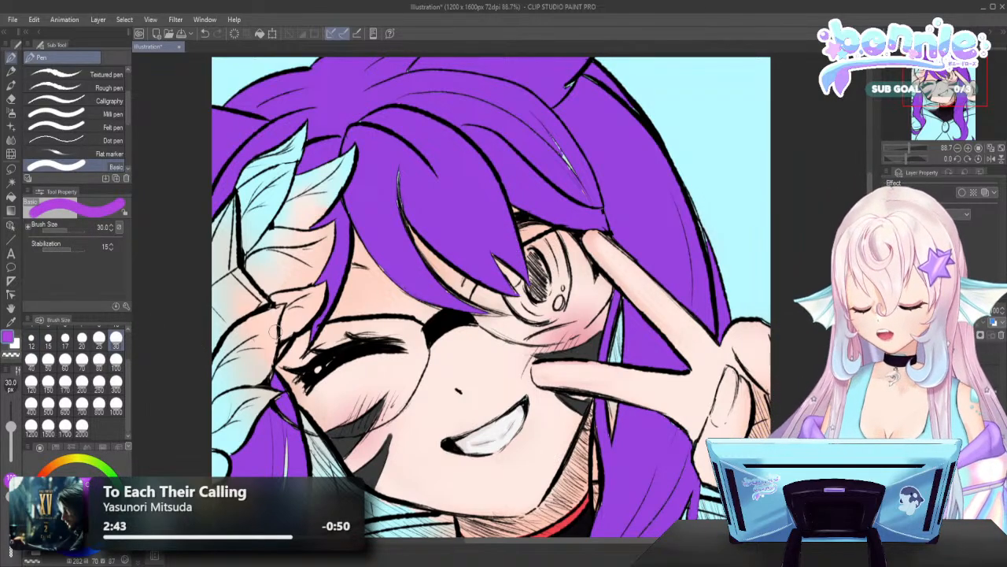
click(48, 361)
mouse_move(532, 235)
mouse_down()
mouse_move(548, 292)
mouse_move(514, 297)
mouse_move(536, 311)
mouse_move(555, 292)
mouse_move(574, 249)
mouse_move(531, 287)
mouse_move(504, 283)
mouse_move(509, 293)
mouse_move(567, 265)
mouse_move(522, 310)
mouse_up()
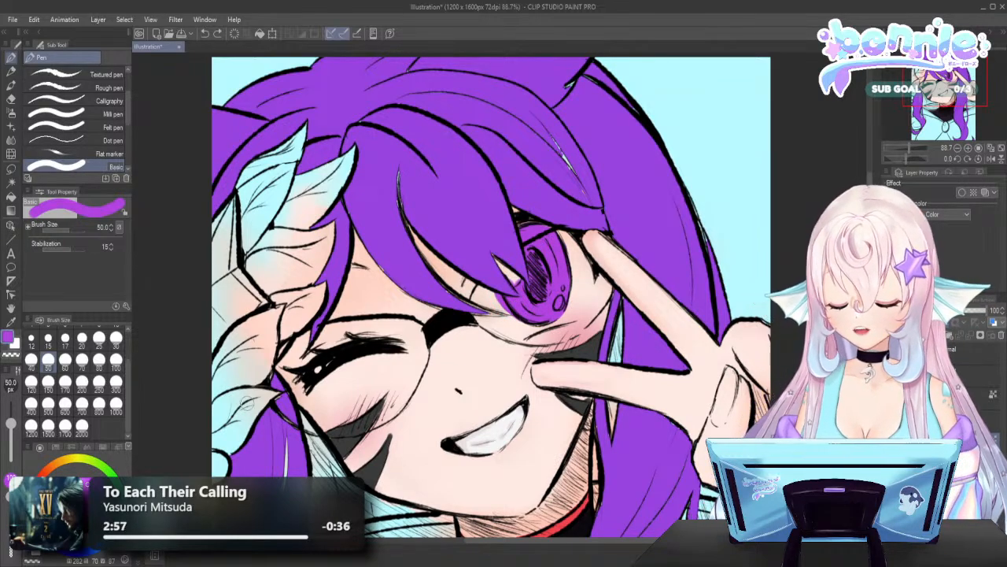
Paint the open eye's sclera white at brush sizes 30 and 15, and dot a white highlight in the iris
key(x)
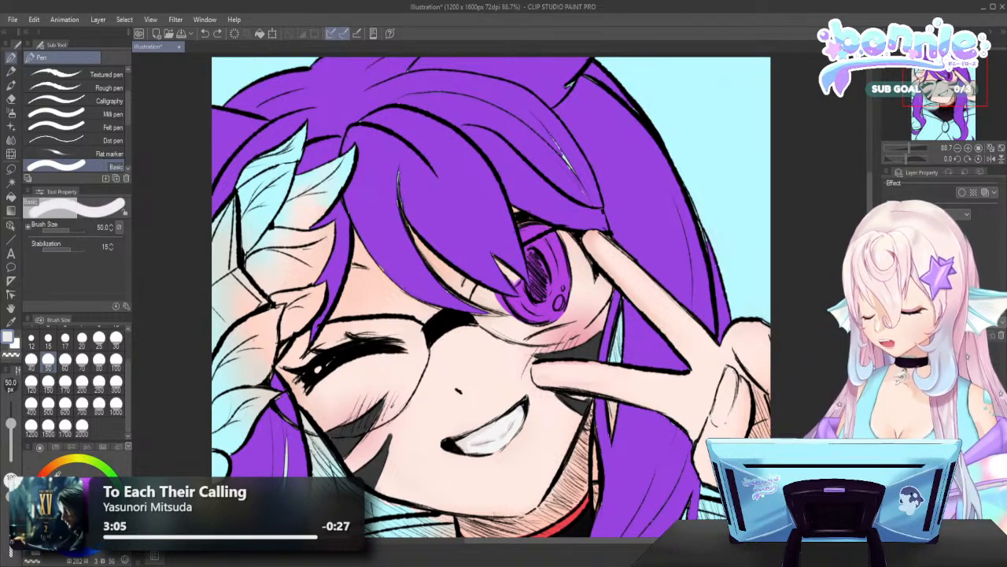
click(116, 337)
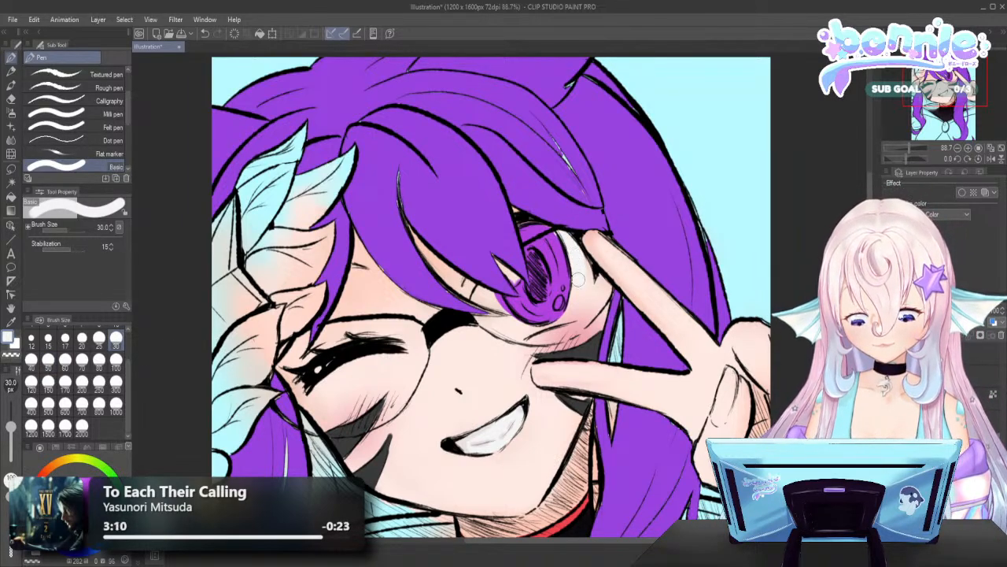
mouse_move(579, 279)
mouse_down()
mouse_move(569, 315)
mouse_move(590, 270)
mouse_up()
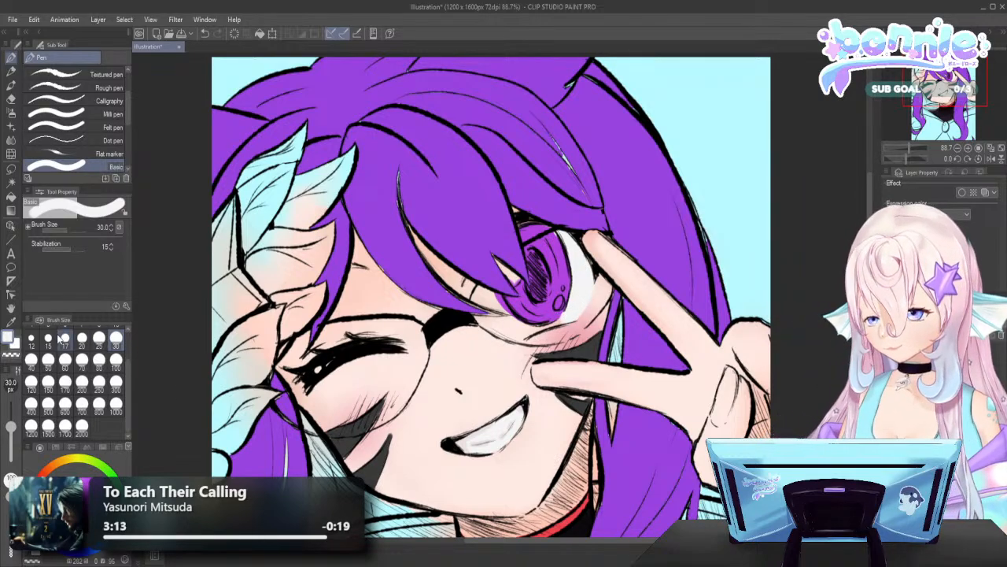
click(48, 340)
drag(542, 328, 565, 322)
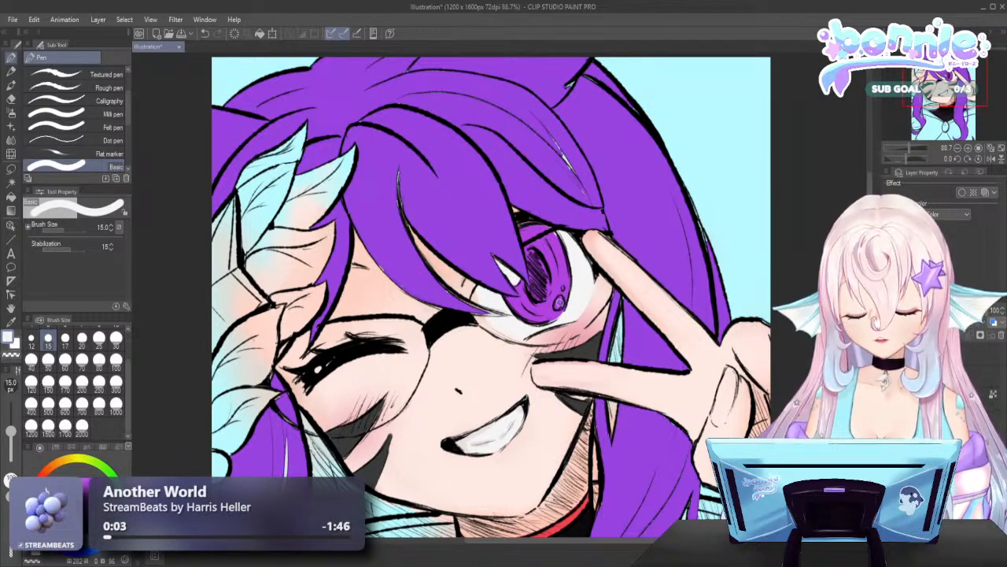
click(559, 302)
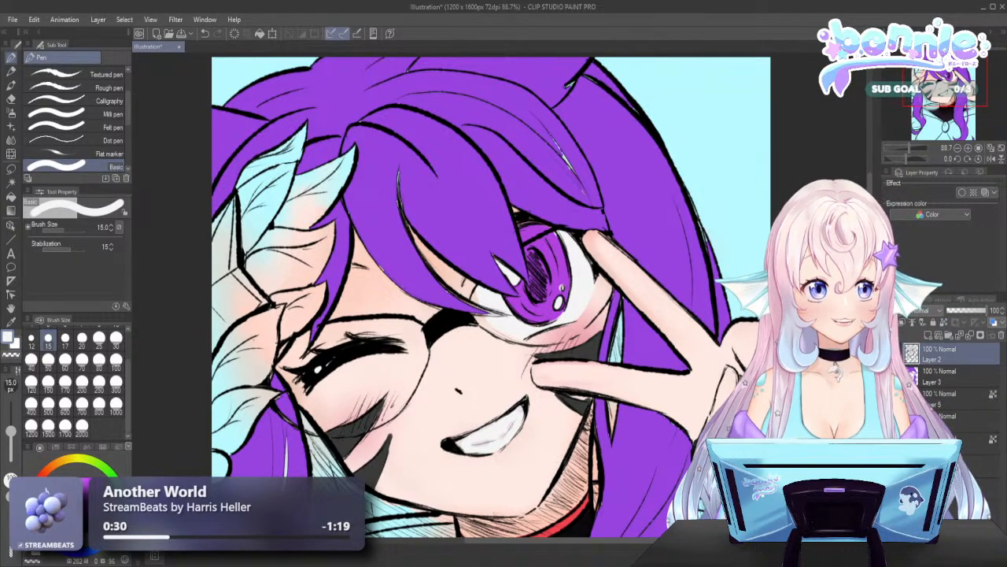
Add a new layer above the line art on Layer 2 and choose a dark red drawing colour
key(ctrl+shift+n)
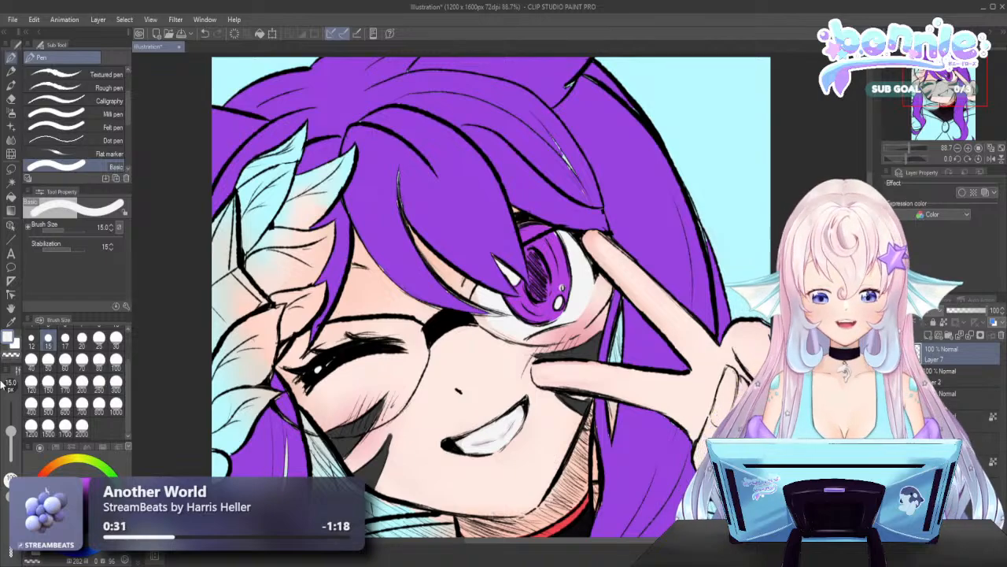
click(9, 340)
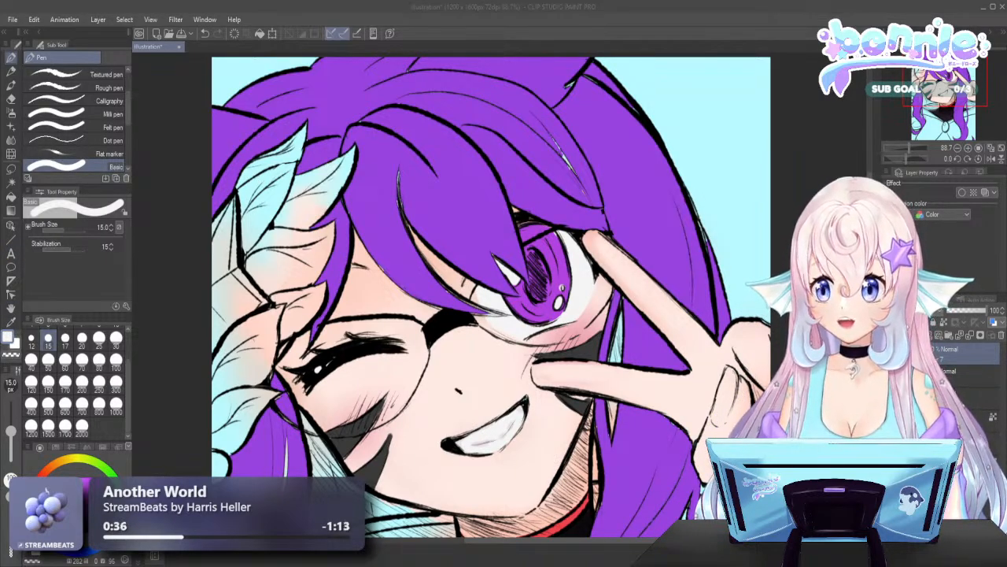
key(Return)
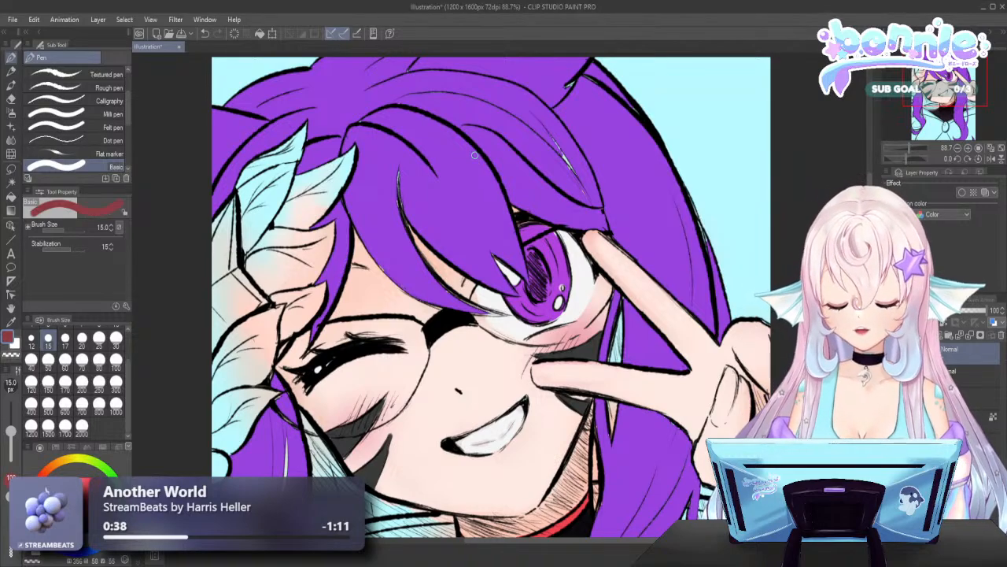
Recolour the mouth's corners and outline in dark red with the Basic pen at brush size 15
drag(442, 439, 461, 453)
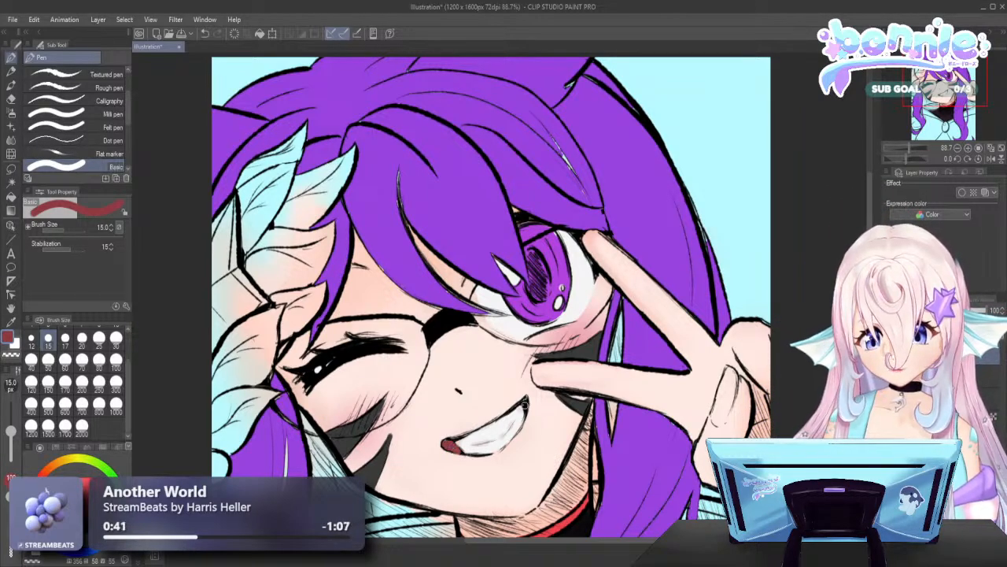
drag(524, 408, 529, 419)
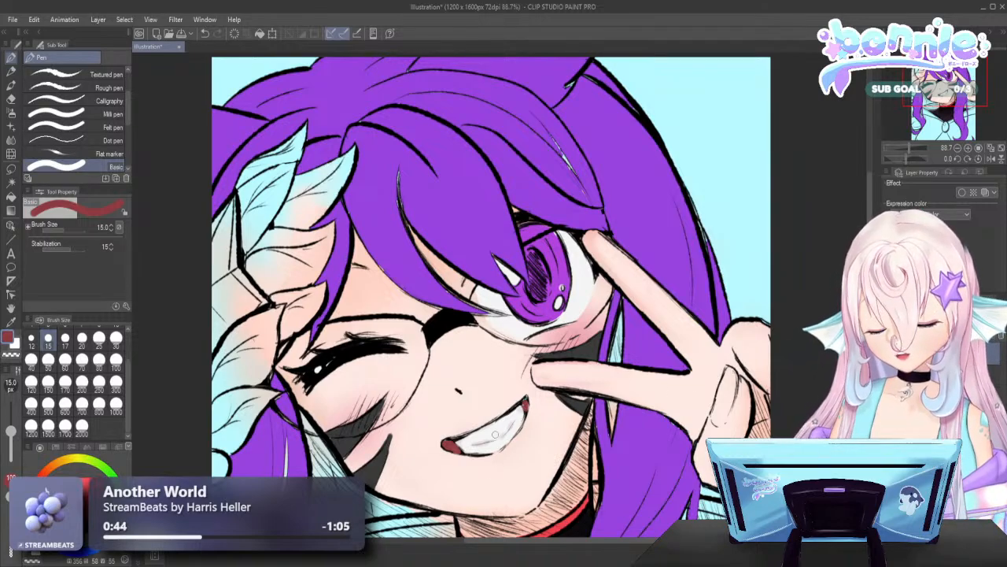
mouse_move(442, 451)
mouse_down()
mouse_move(466, 454)
mouse_move(454, 449)
mouse_move(475, 429)
mouse_move(503, 414)
mouse_up()
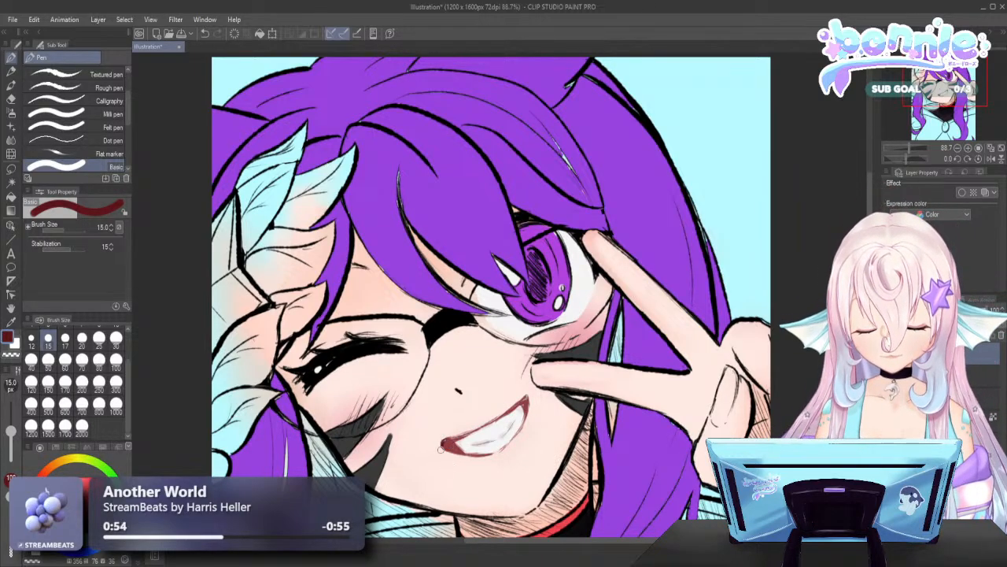
drag(464, 435, 491, 418)
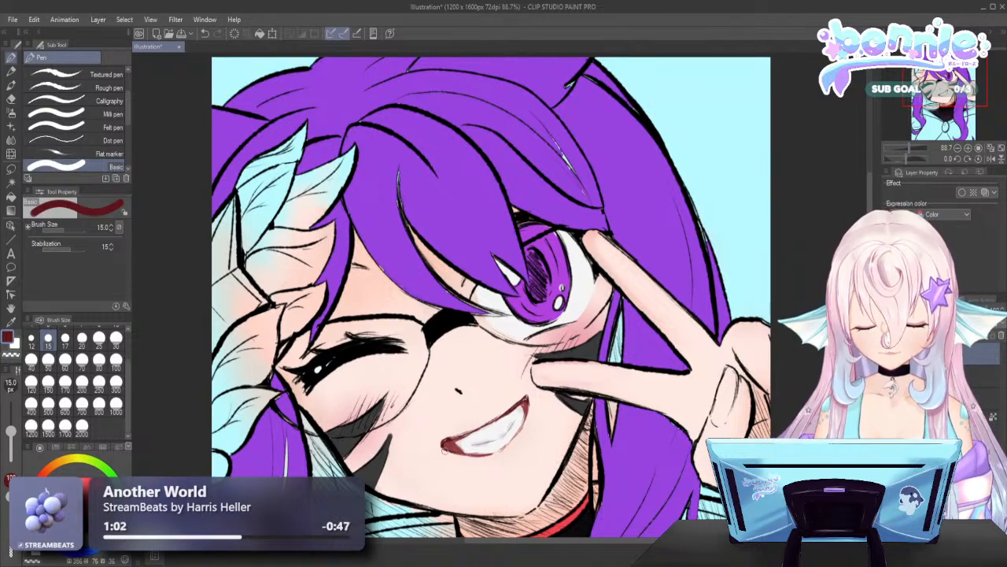
drag(471, 455, 487, 455)
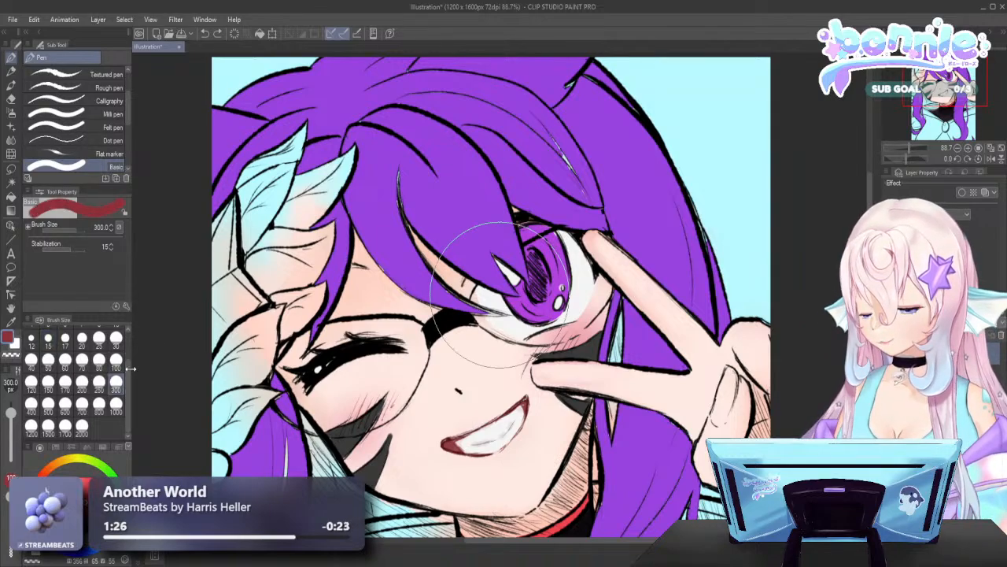
Tint the closed eye's lash line dark red with the Basic pen at brush size 7
scroll(124, 388, up, 3)
click(116, 340)
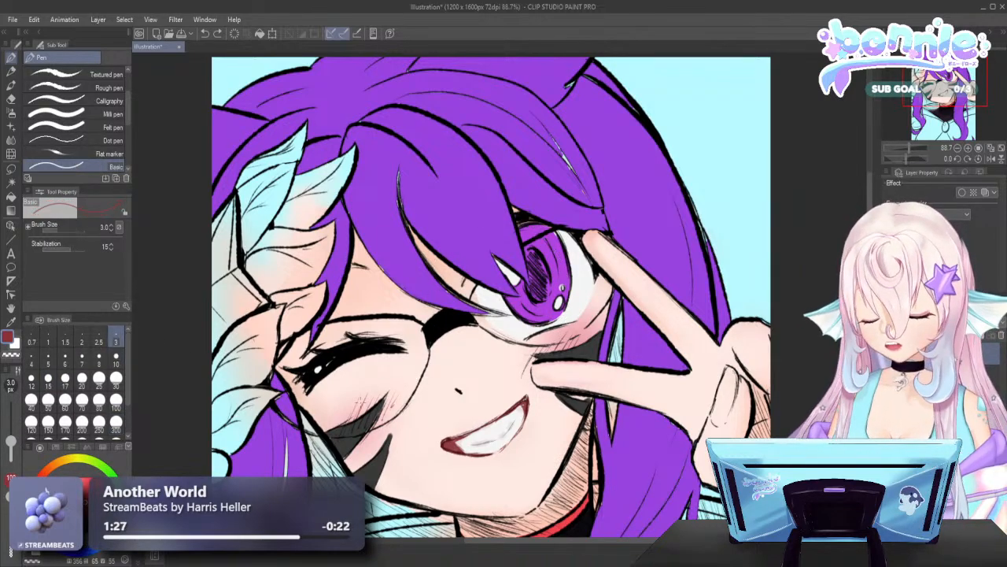
click(82, 358)
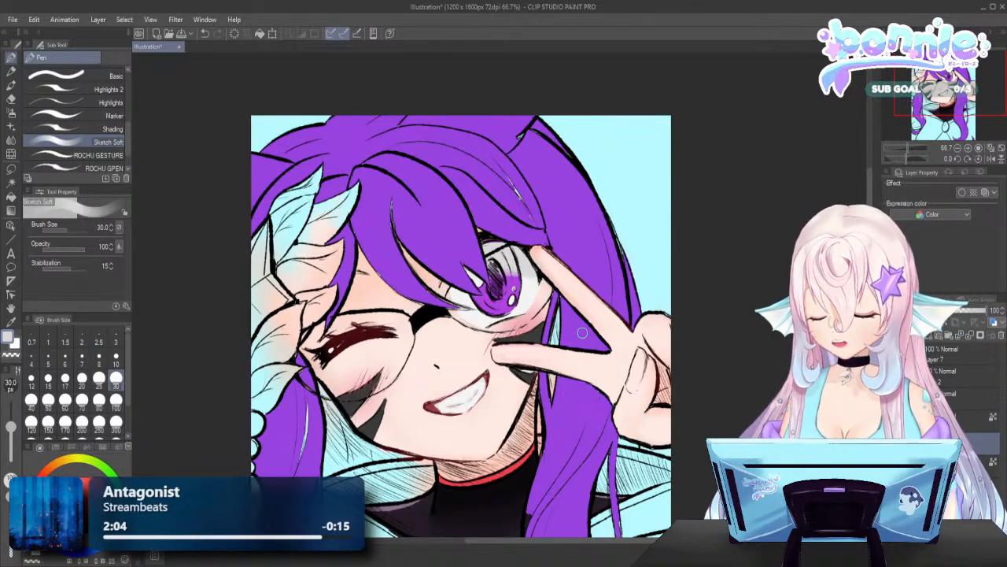
Shade the folded fingers and raised index finger in salmon pink with the Sketch Soft pen at brush size 30
key(i)
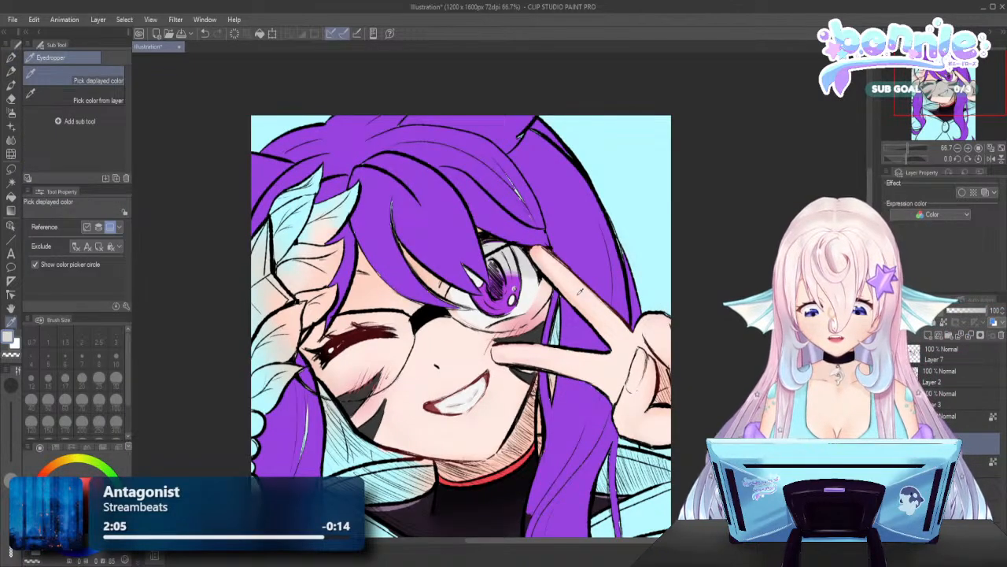
click(580, 291)
key(p)
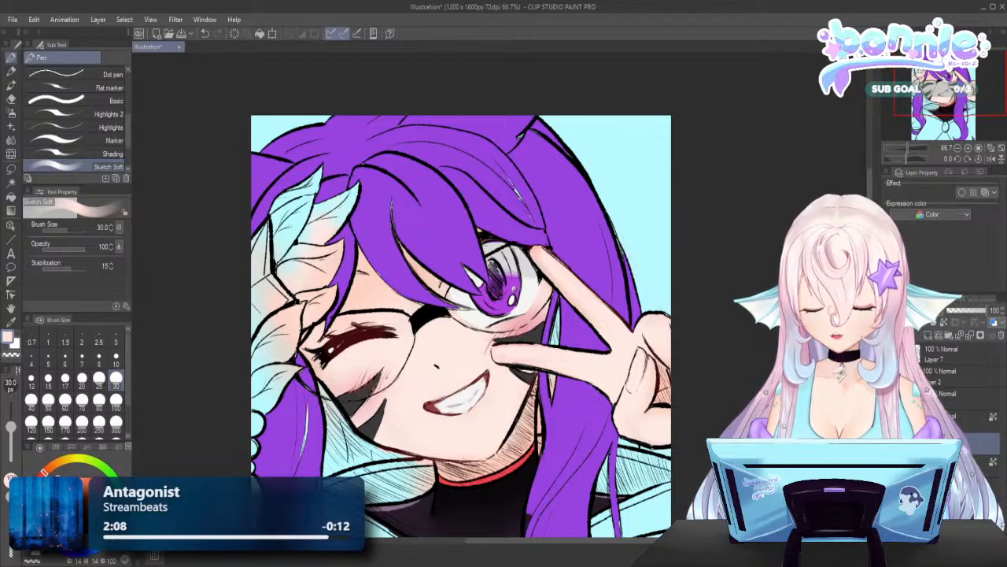
click(70, 476)
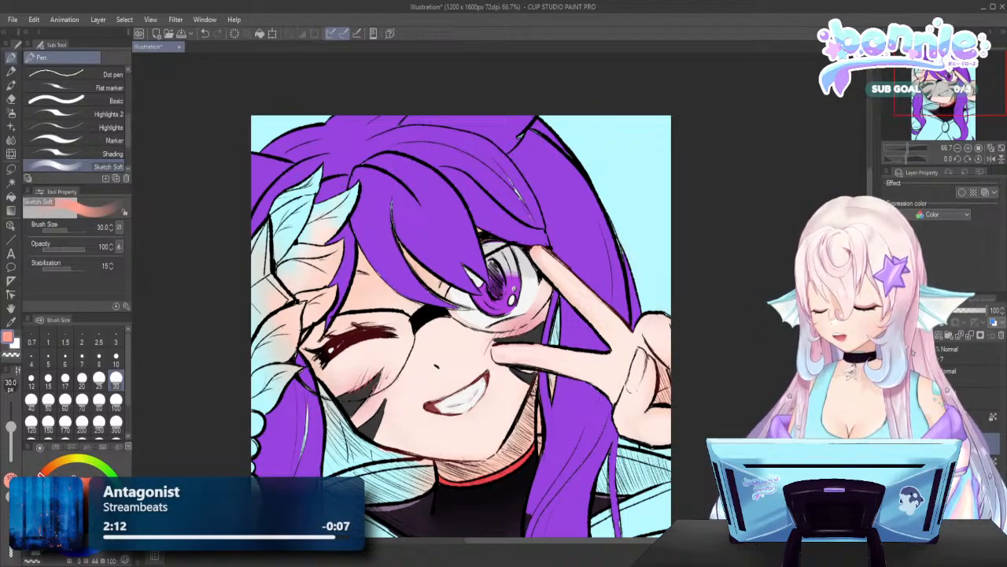
drag(666, 371, 656, 402)
drag(650, 351, 661, 365)
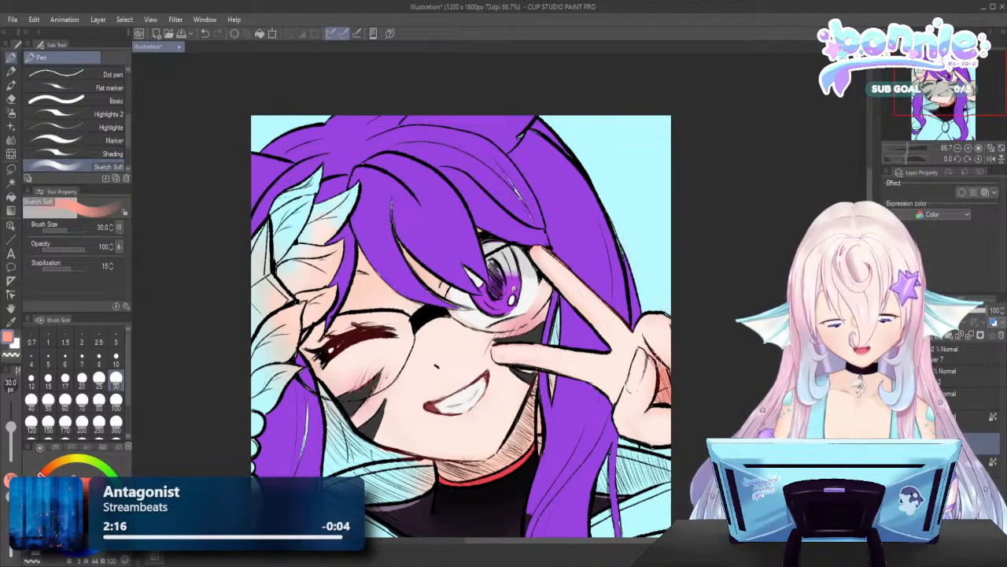
mouse_move(532, 253)
mouse_down()
mouse_move(588, 321)
mouse_move(539, 249)
mouse_up()
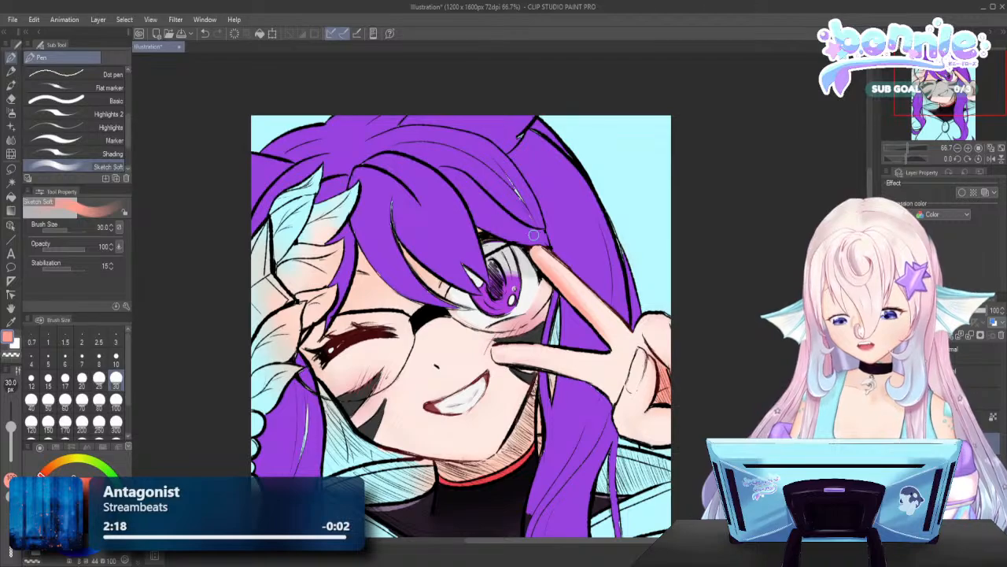
Shade the lower extended finger, the forehead under the fringe and the neck in salmon pink with the Sketch Soft pen at size 30
drag(525, 356, 493, 361)
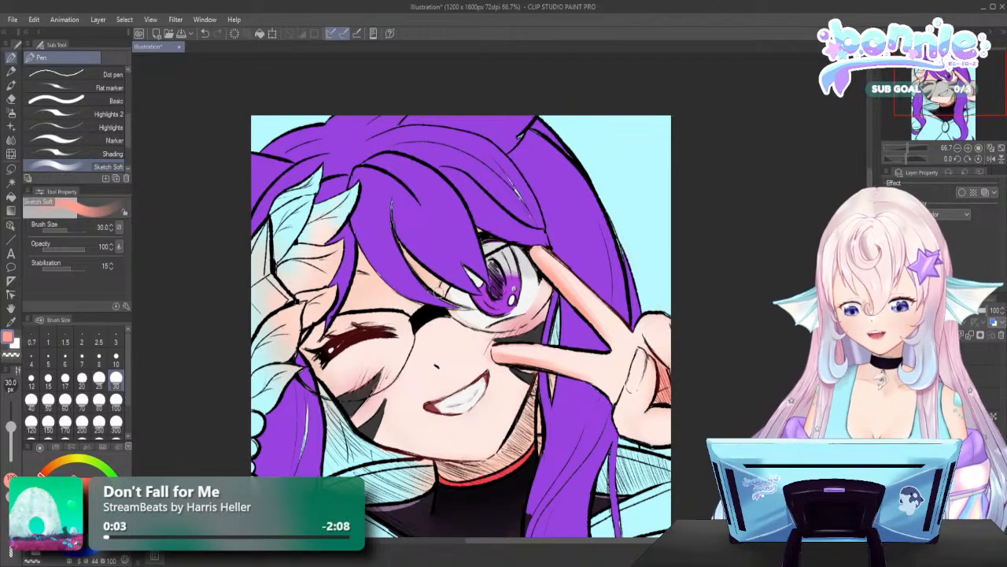
mouse_move(363, 252)
mouse_down()
mouse_move(410, 303)
mouse_move(394, 298)
mouse_move(430, 312)
mouse_up()
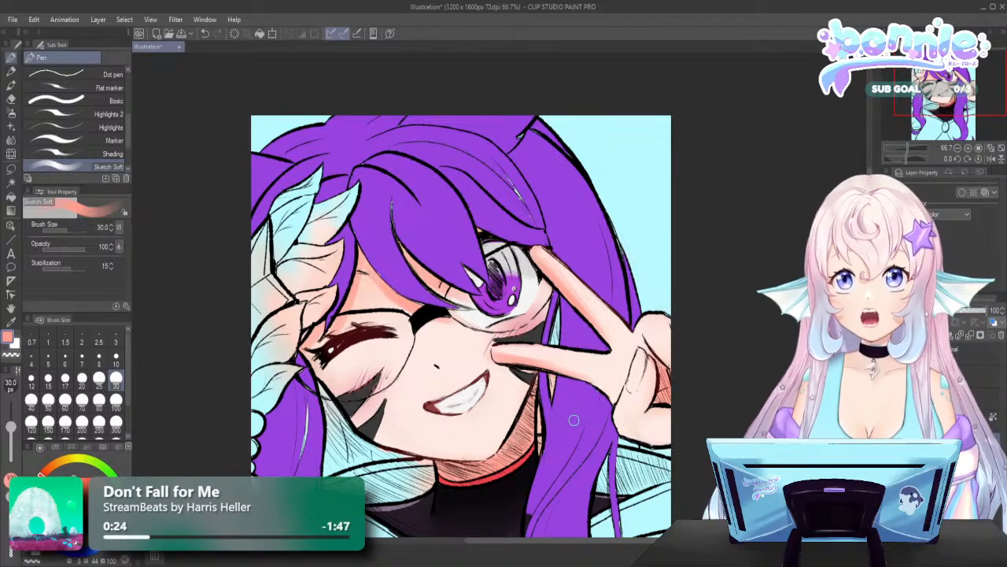
drag(376, 443, 442, 464)
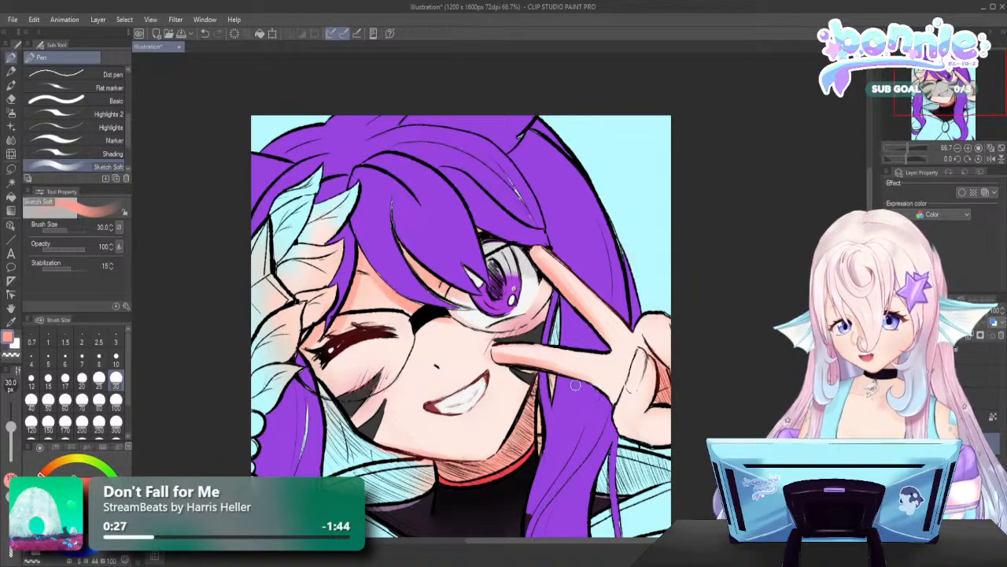
Try lowering the Multiply shading layer's opacity to 53%
key(ctrl+minus)
key(ctrl+minus)
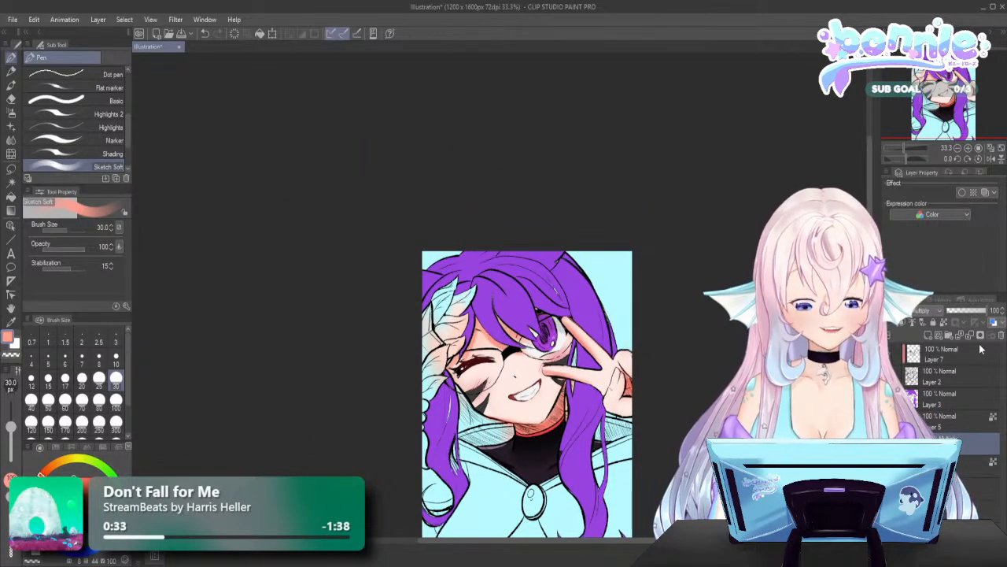
drag(987, 311, 962, 319)
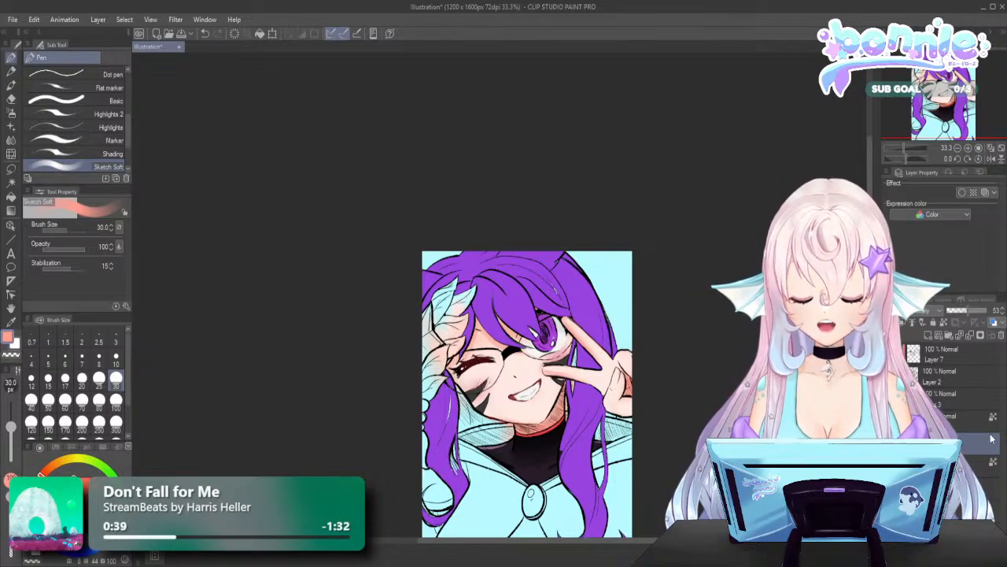
key(ctrl+z)
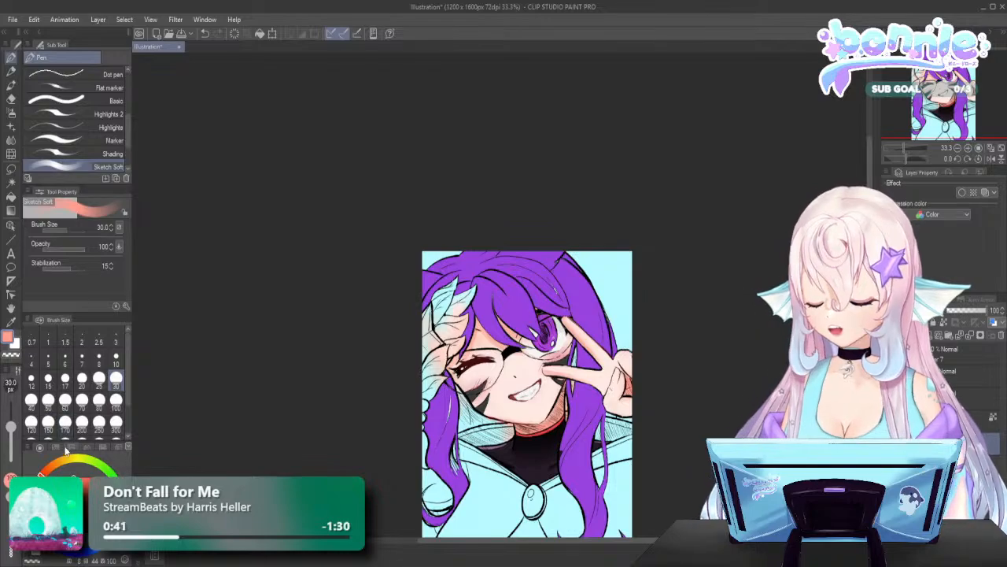
Add a new layer above Layer 7 and paint white highlights on both eyes with the Sketch Soft pen at brush sizes 30 and 10
key(x)
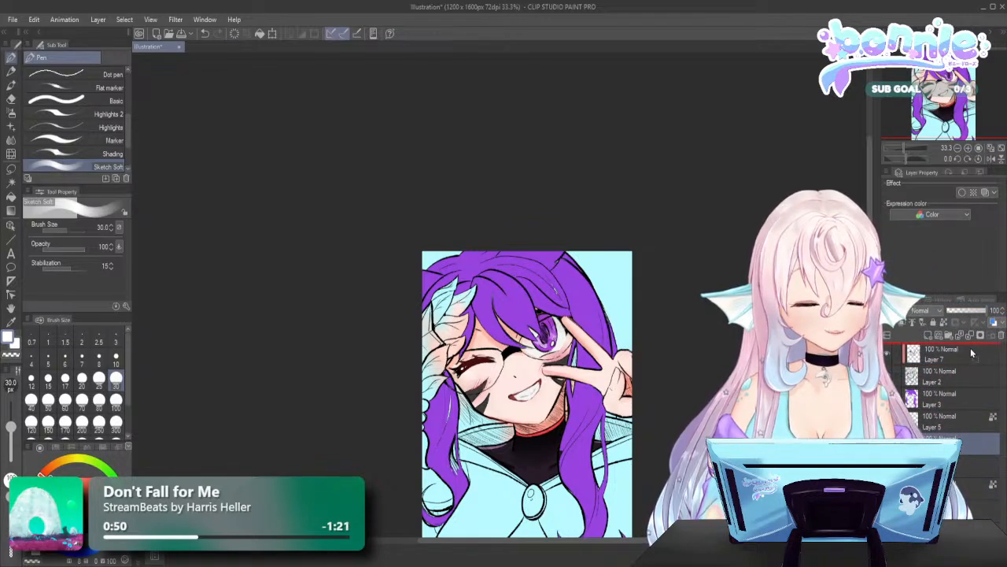
key(ctrl+shift+n)
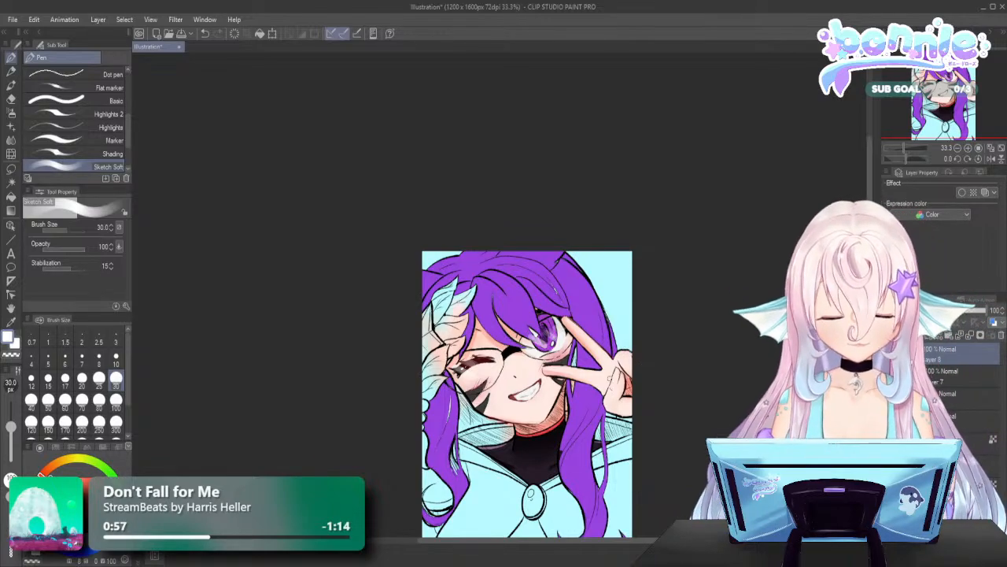
scroll(583, 396, up, 3)
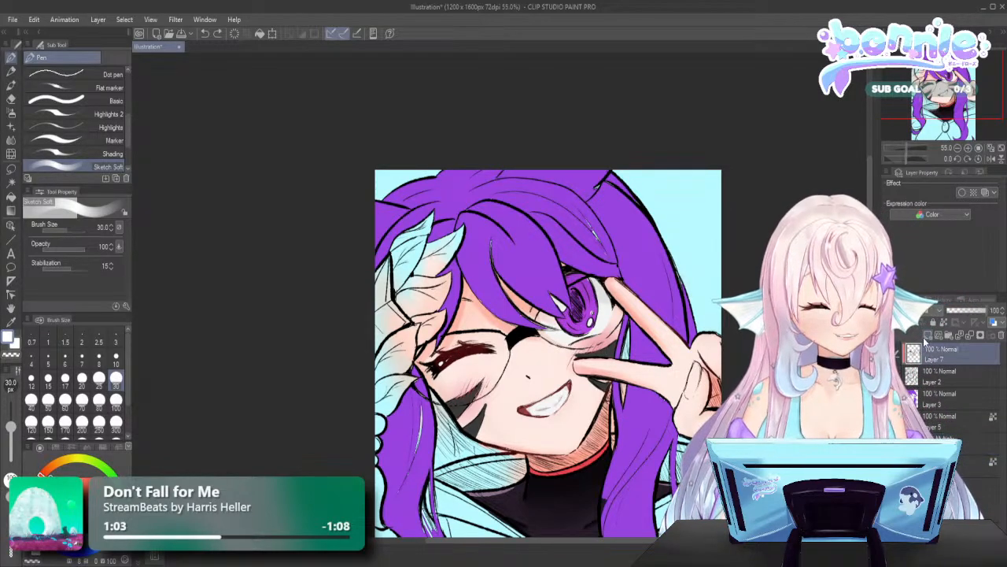
click(947, 336)
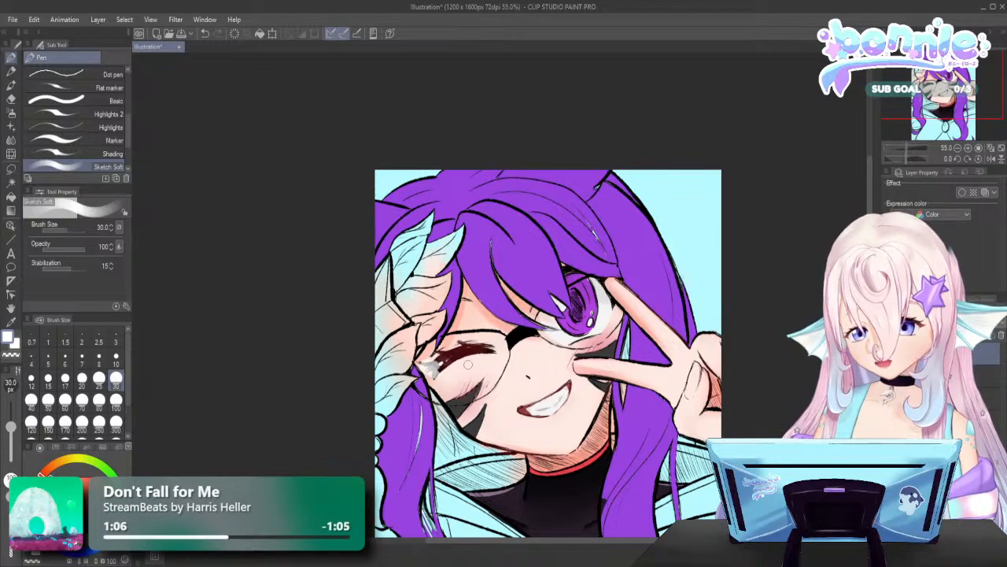
click(115, 359)
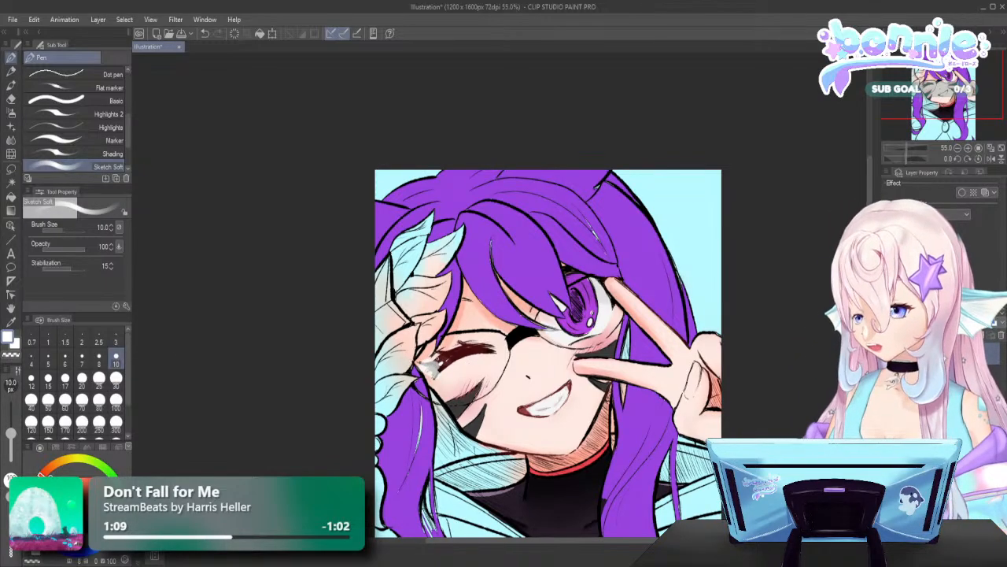
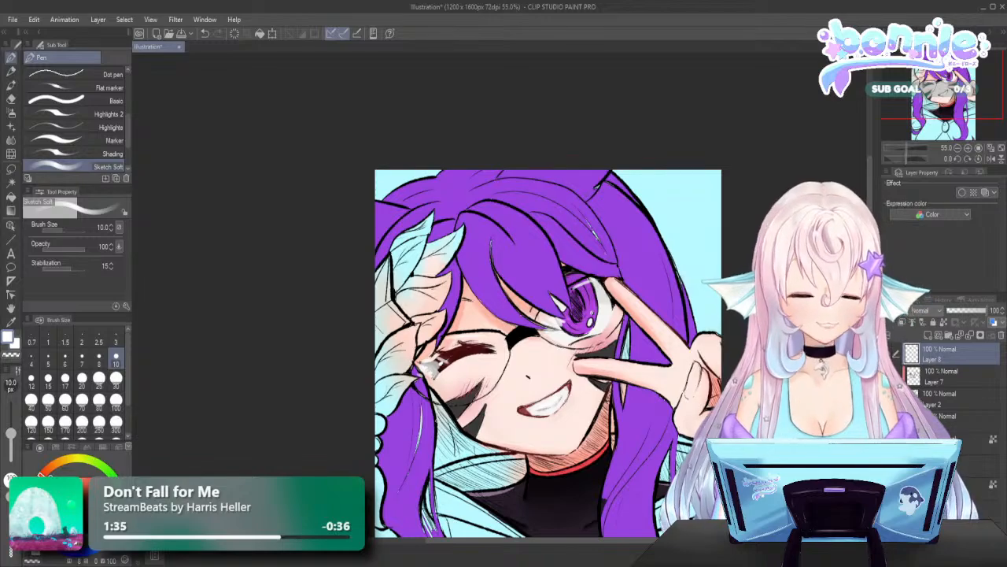
Choose a very pale pink drawing colour and set the Sketch Soft pen's brush size to 25
scroll(452, 458, down, 3)
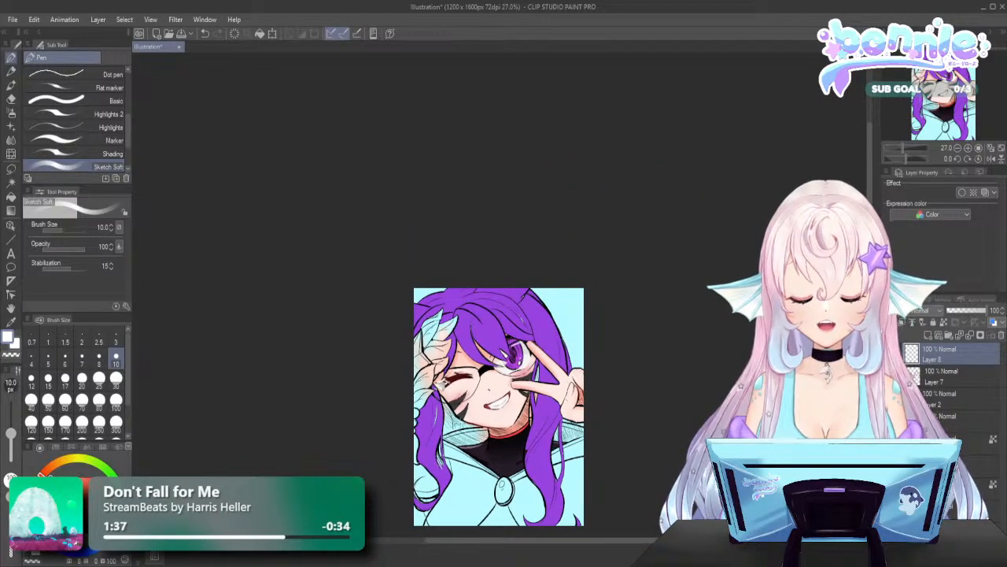
scroll(461, 424, up, 2)
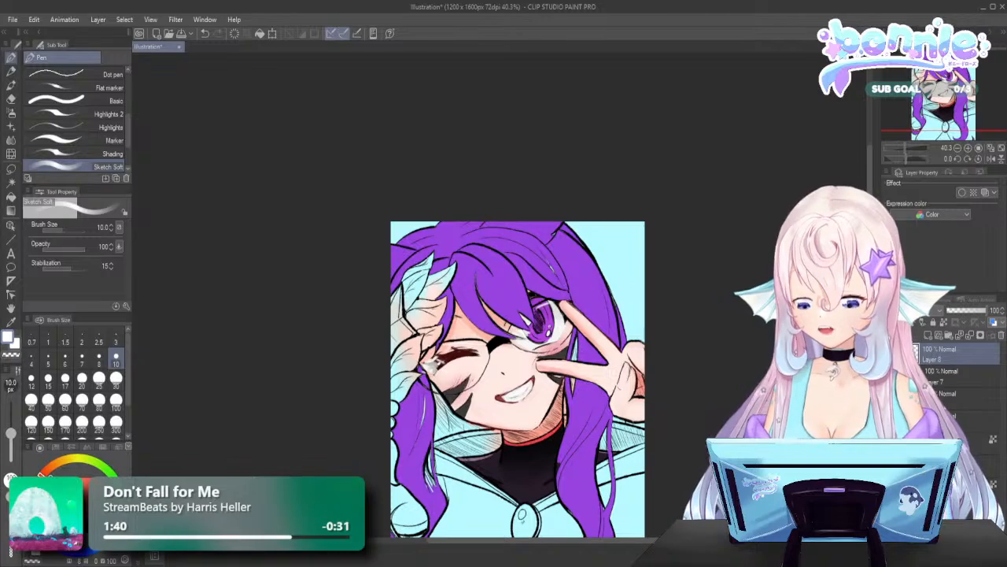
click(47, 470)
key(x)
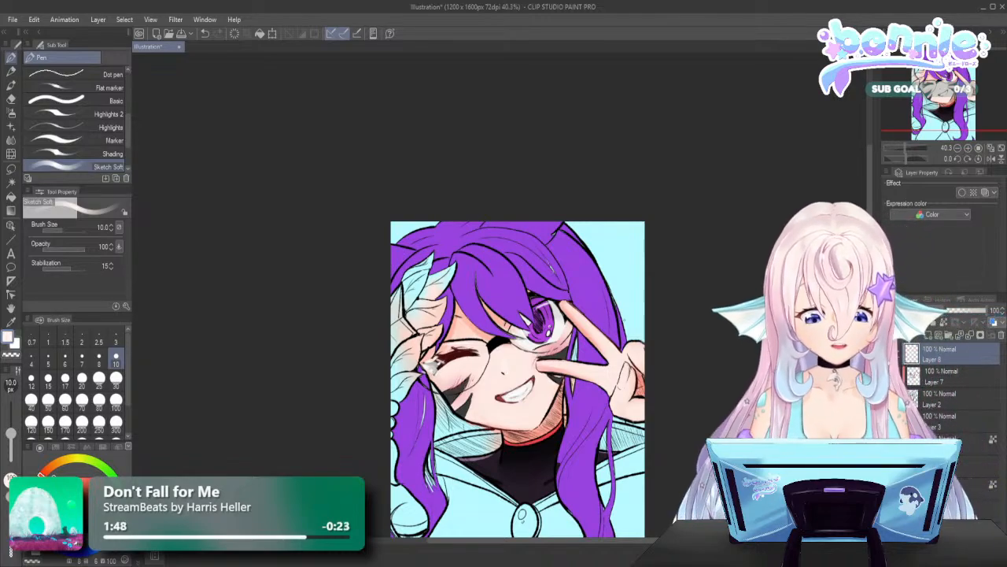
click(98, 377)
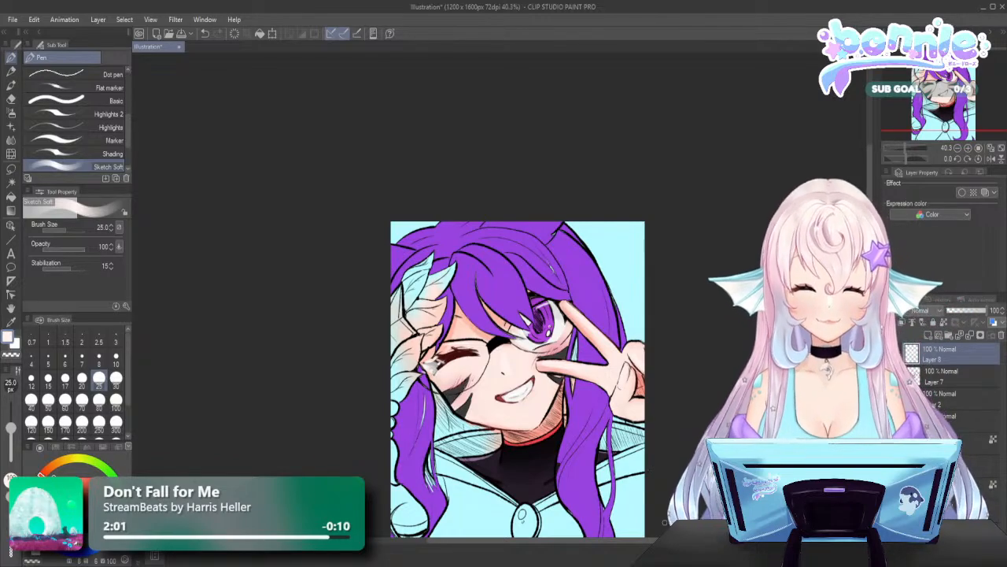
Darken the open eye's pupil in deep purple with the Sketch Soft pen at brush size 25
scroll(518, 379, down, 2)
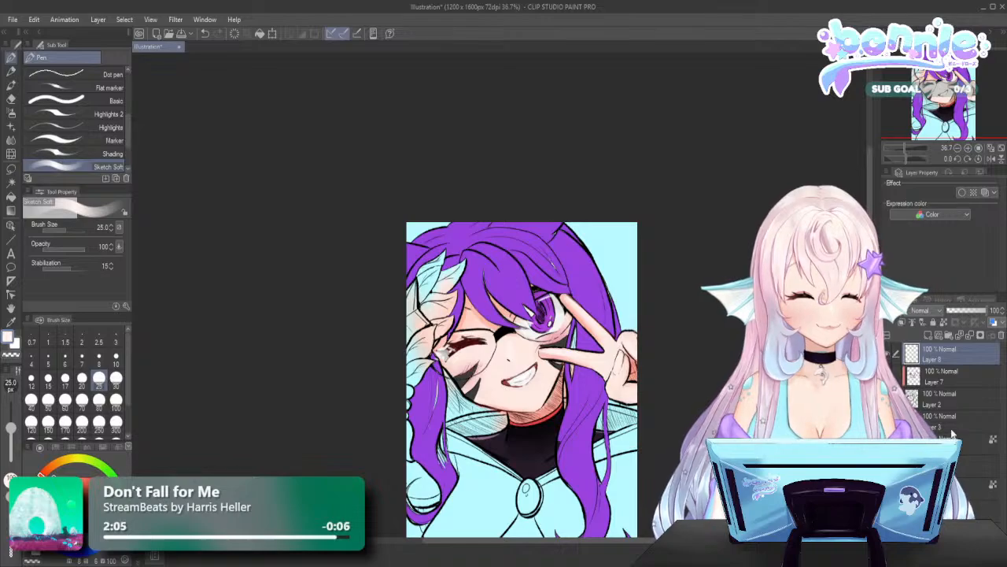
click(952, 376)
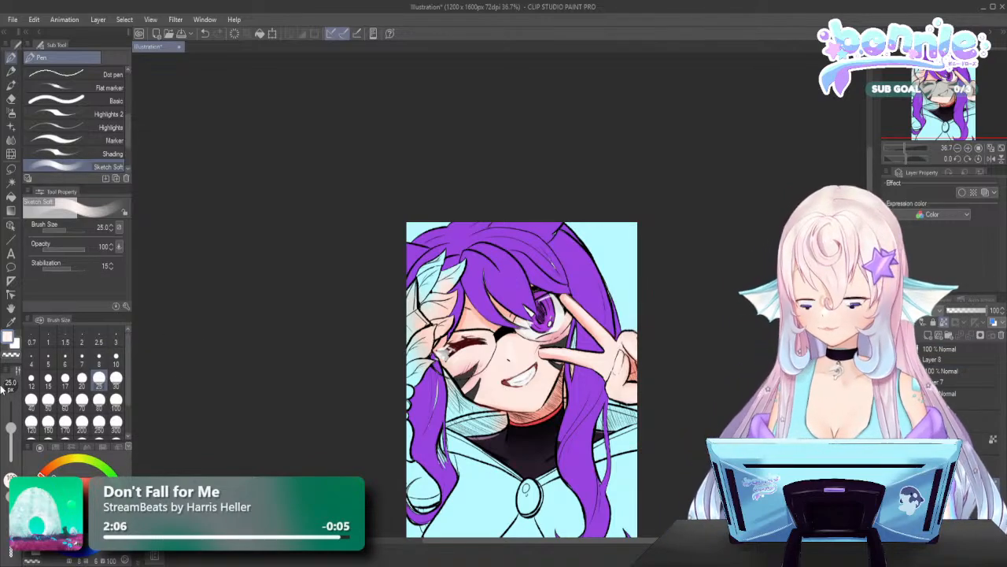
double_click(10, 337)
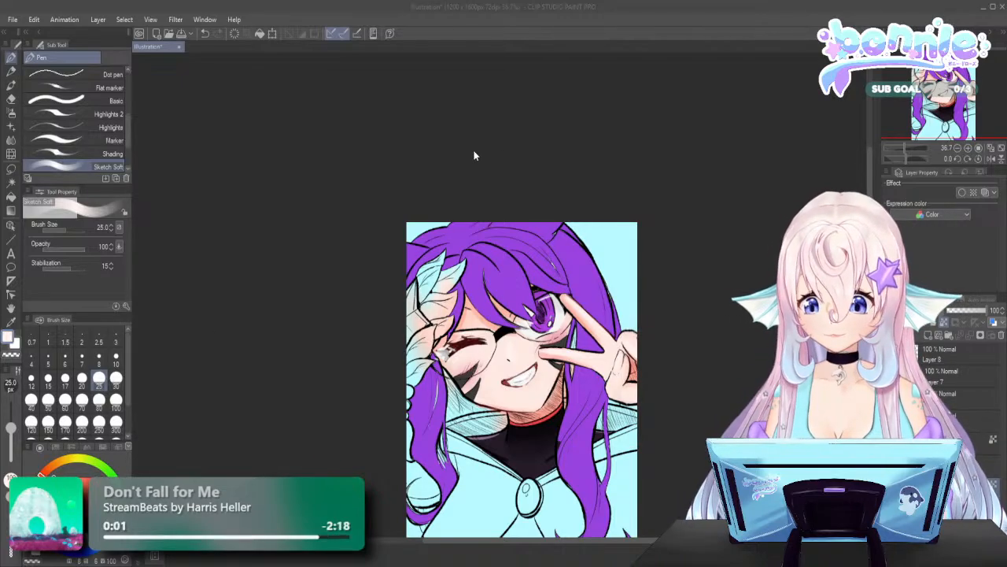
scroll(543, 314, up, 4)
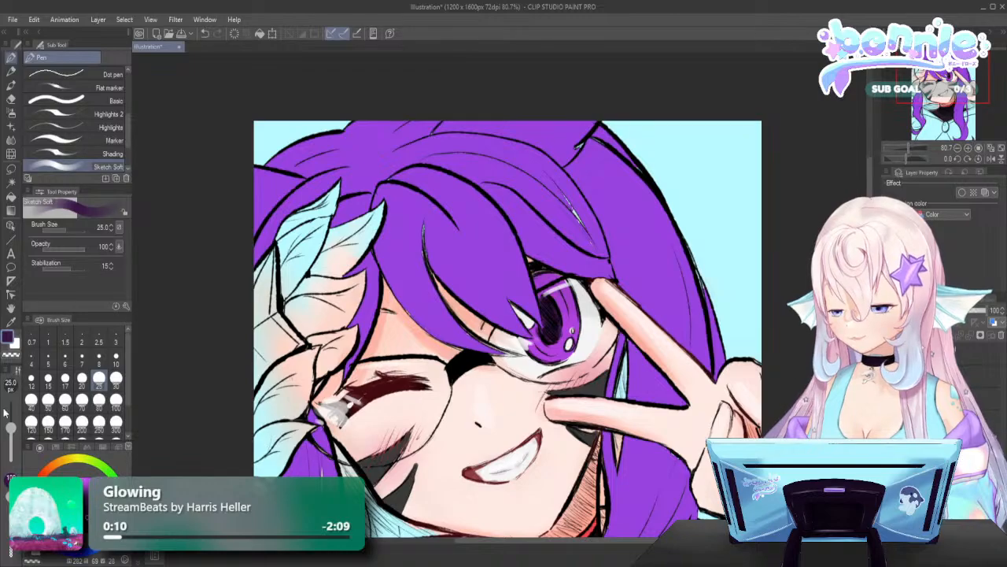
Brighten the open eye's iris with magenta and light pink strokes using the Sketch Soft pen at brush sizes 25 and 10
key(i)
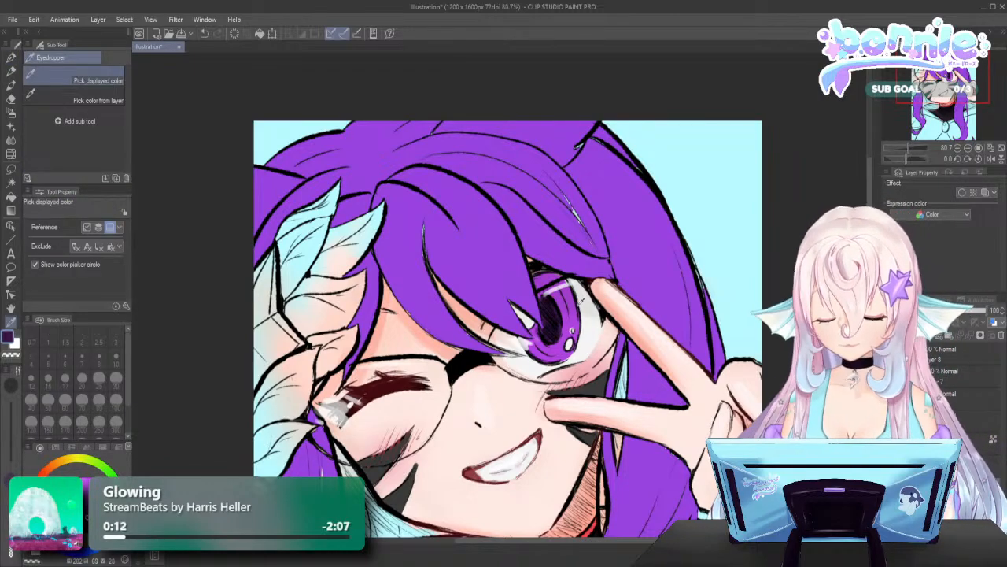
click(569, 309)
key(p)
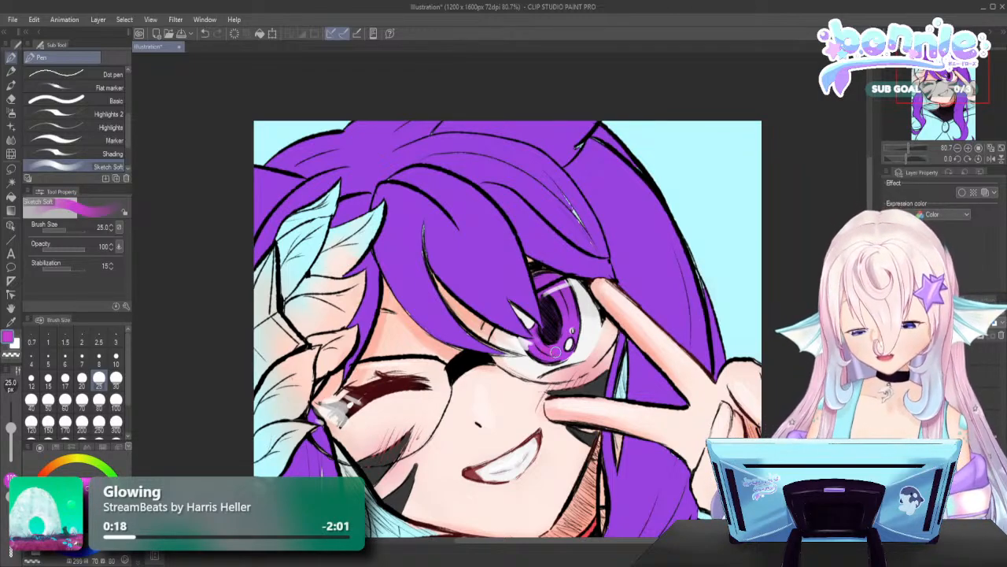
drag(554, 351, 549, 347)
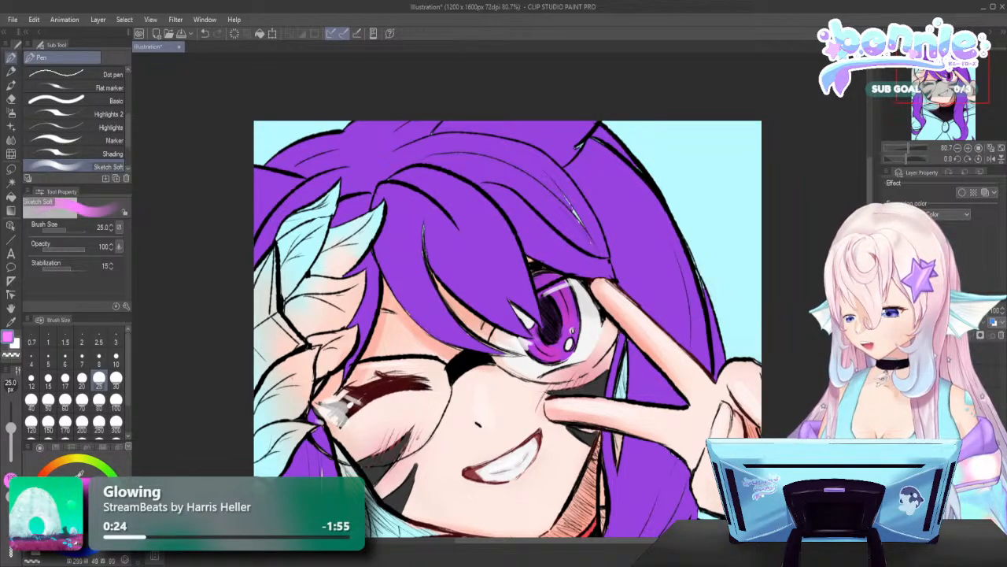
click(116, 360)
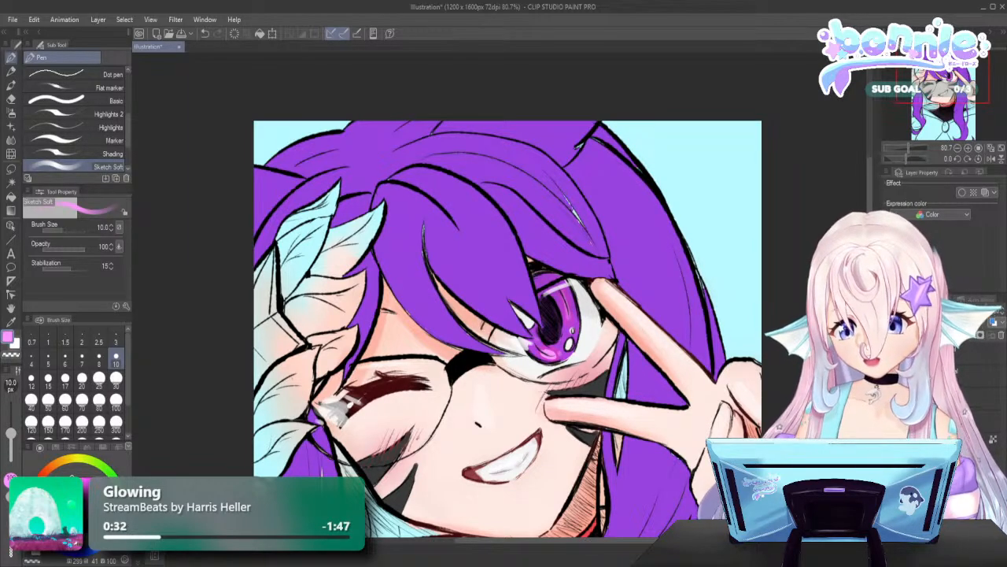
Examine the portrait's overall colouring and the open eye's shading, from the whole figure to the face
scroll(618, 401, down, 5)
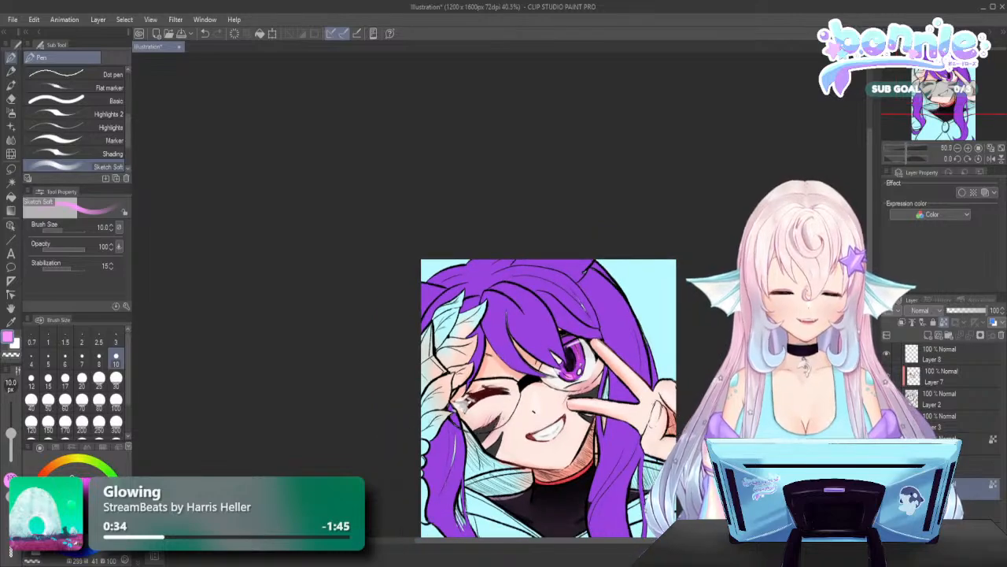
scroll(676, 422, up, 1)
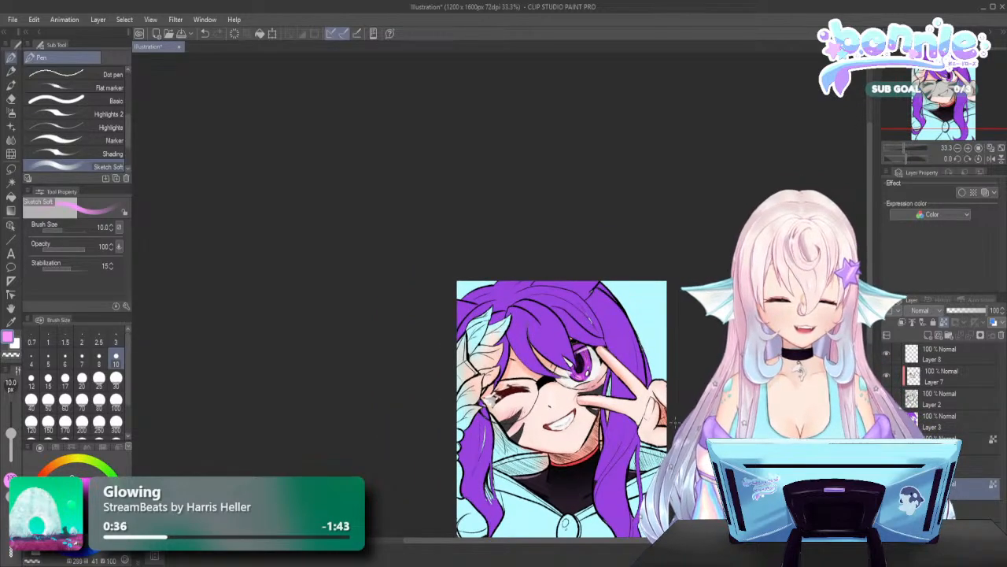
scroll(658, 431, down, 2)
scroll(659, 431, up, 2)
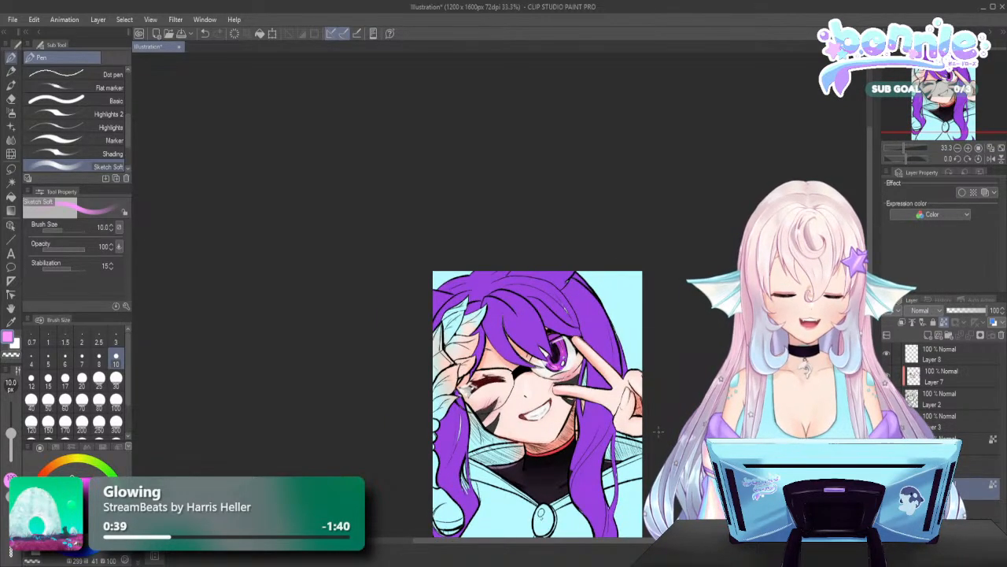
scroll(503, 417, up, 3)
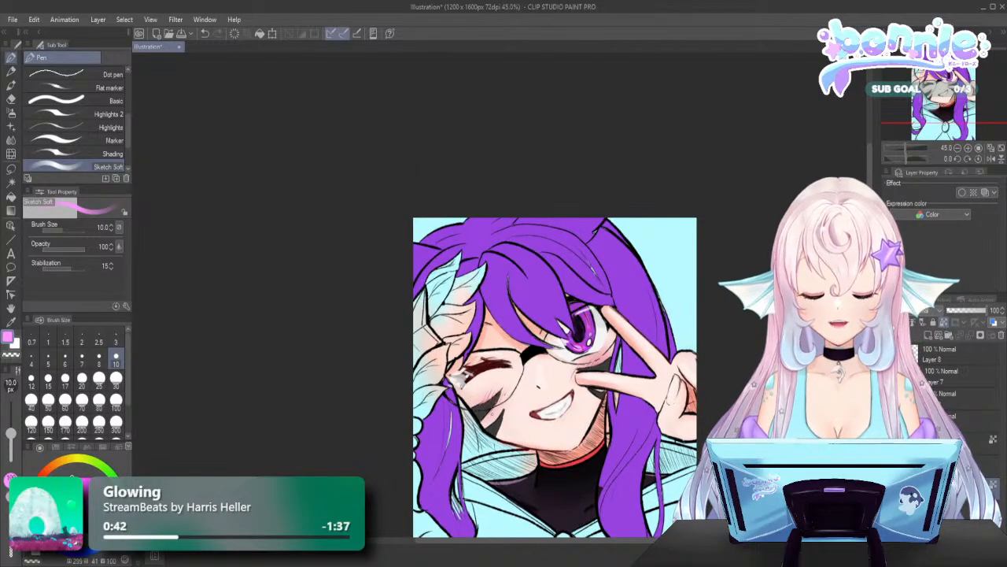
scroll(555, 378, down, 2)
scroll(535, 386, up, 1)
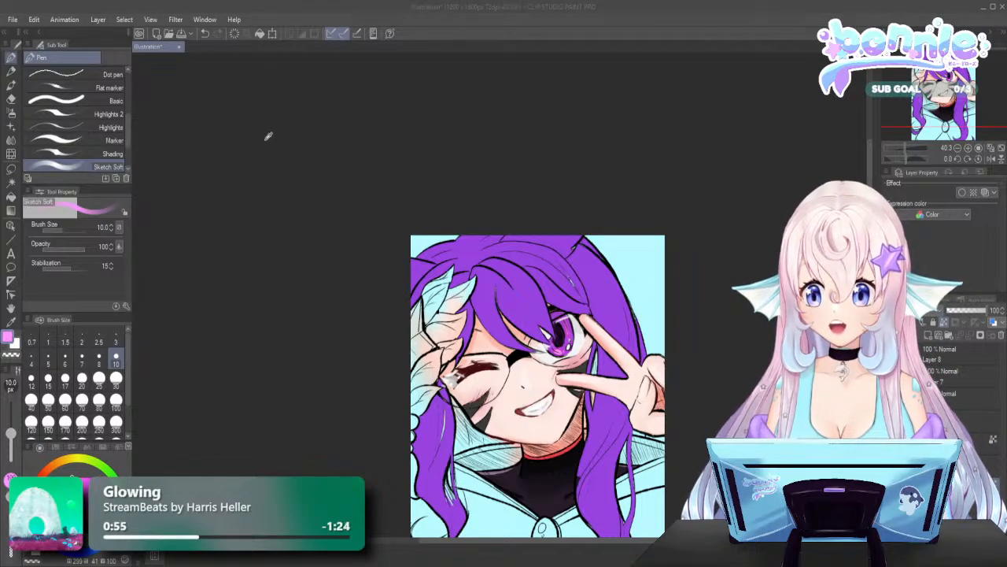
click(472, 154)
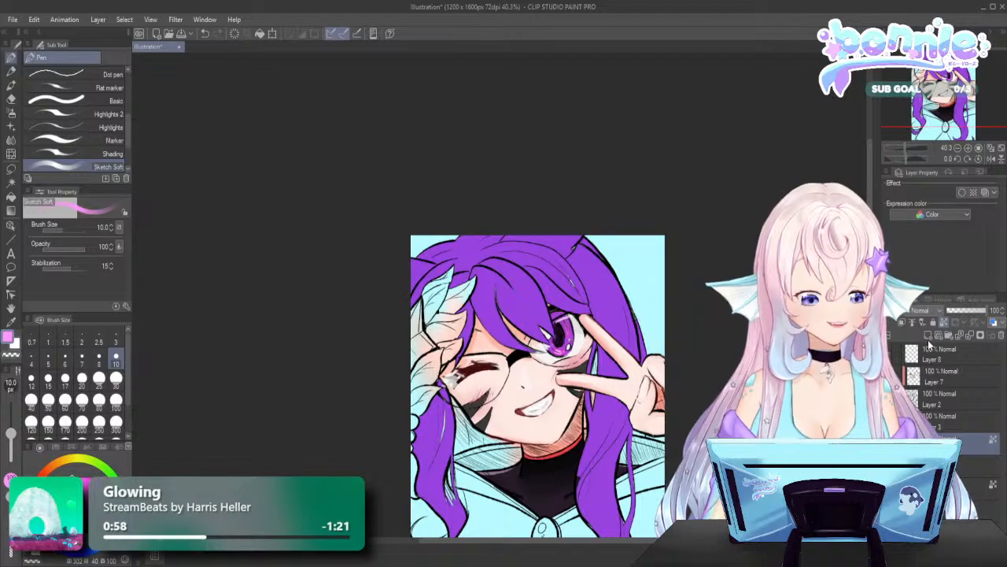
scroll(606, 454, down, 2)
scroll(605, 444, up, 1)
scroll(605, 444, down, 2)
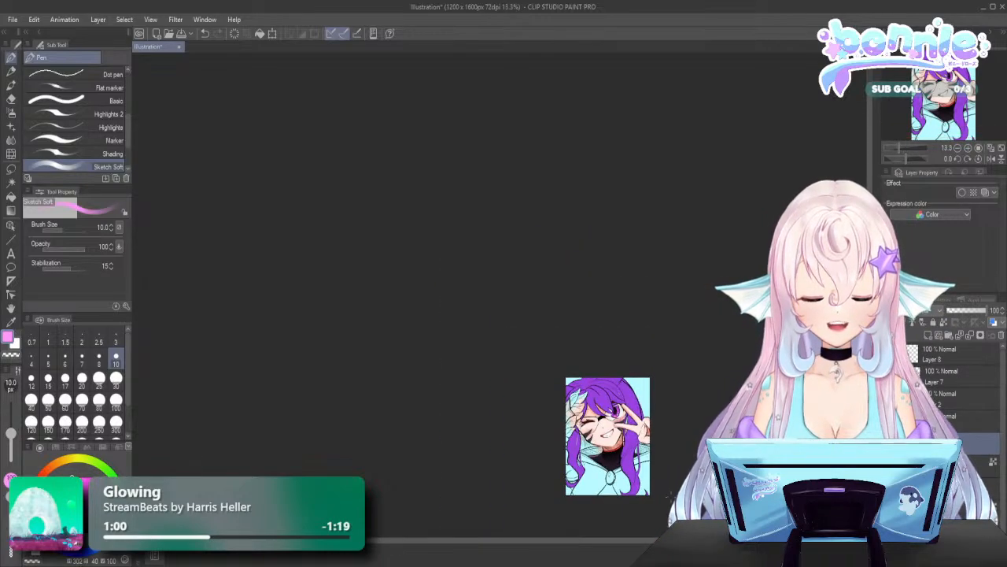
scroll(639, 501, up, 3)
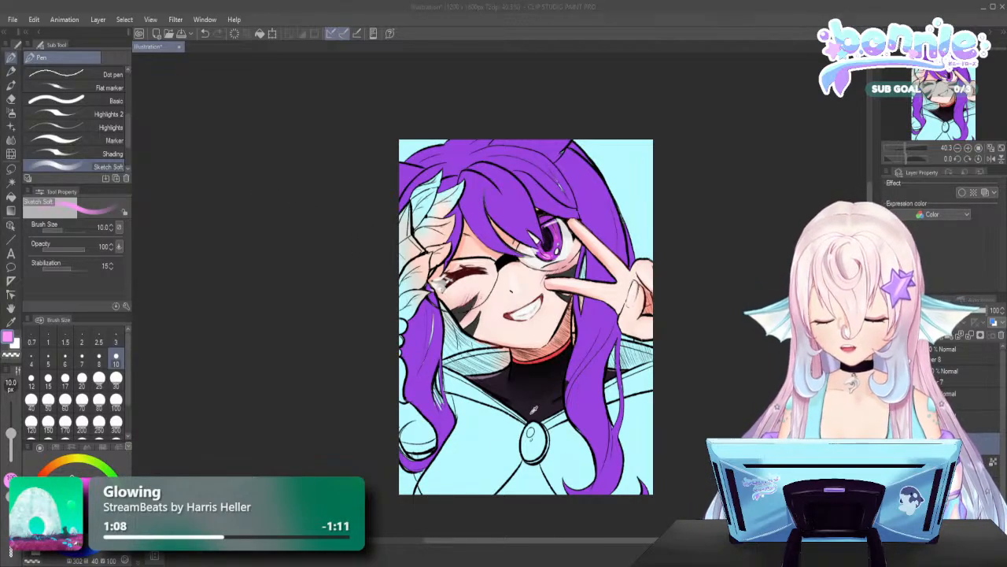
Fill the cloth below the brooch in near-black navy with the Sketch Soft and Basic pens at brush size 30
click(481, 146)
key(x)
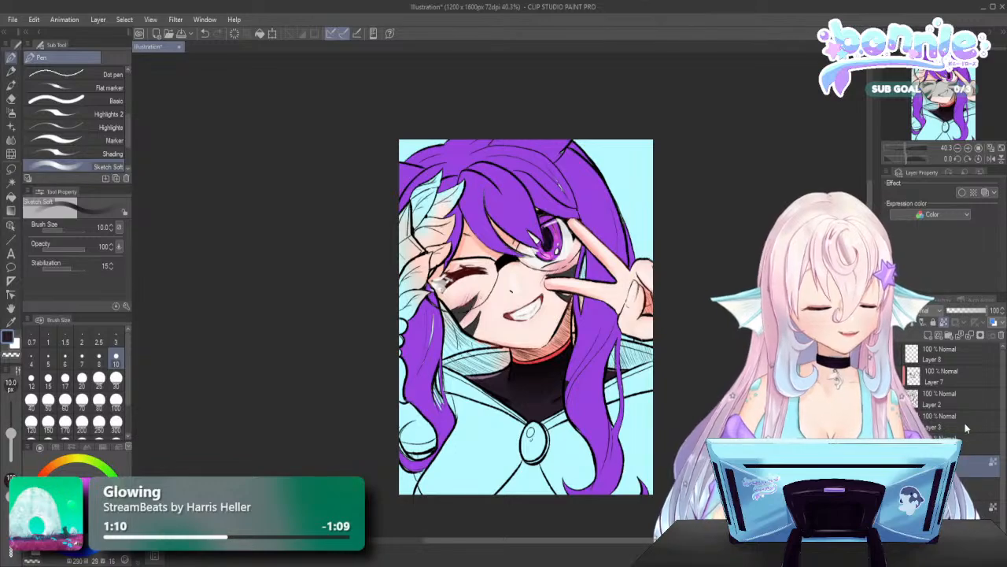
click(116, 378)
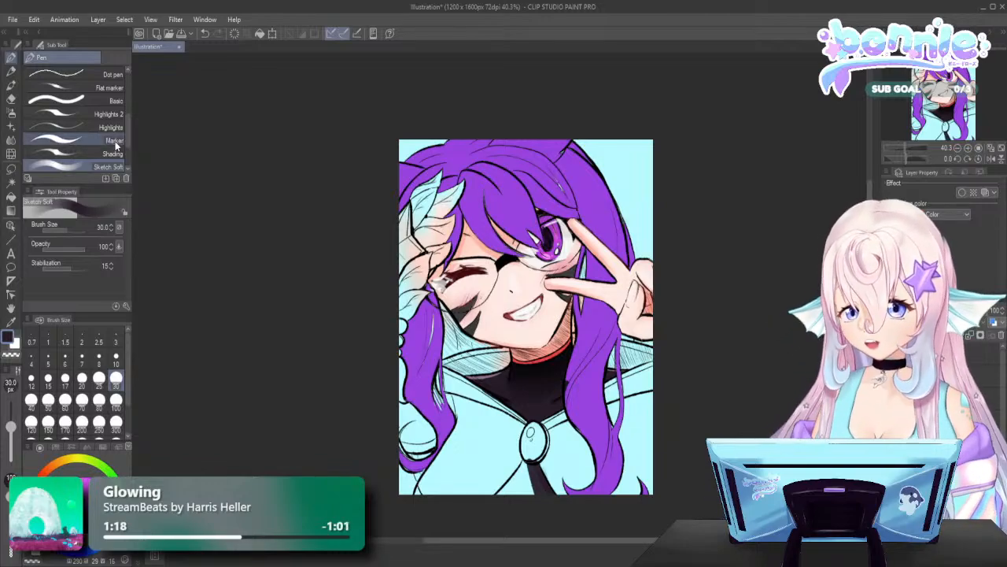
click(116, 100)
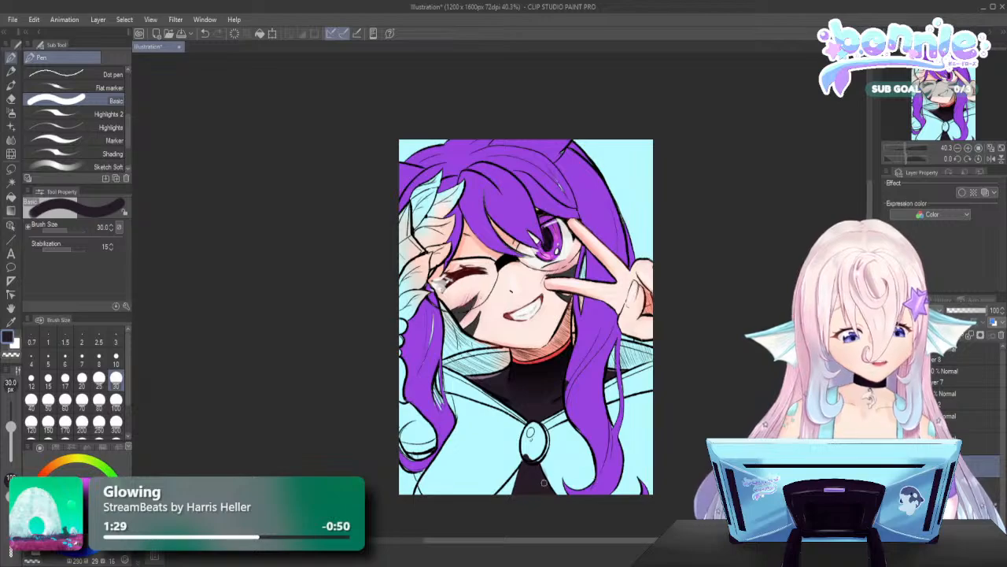
Deepen the cloth below the brooch with near-black using the Airbrush at brush size 100 and soften it with the Blur tool at size 100
drag(520, 471, 516, 475)
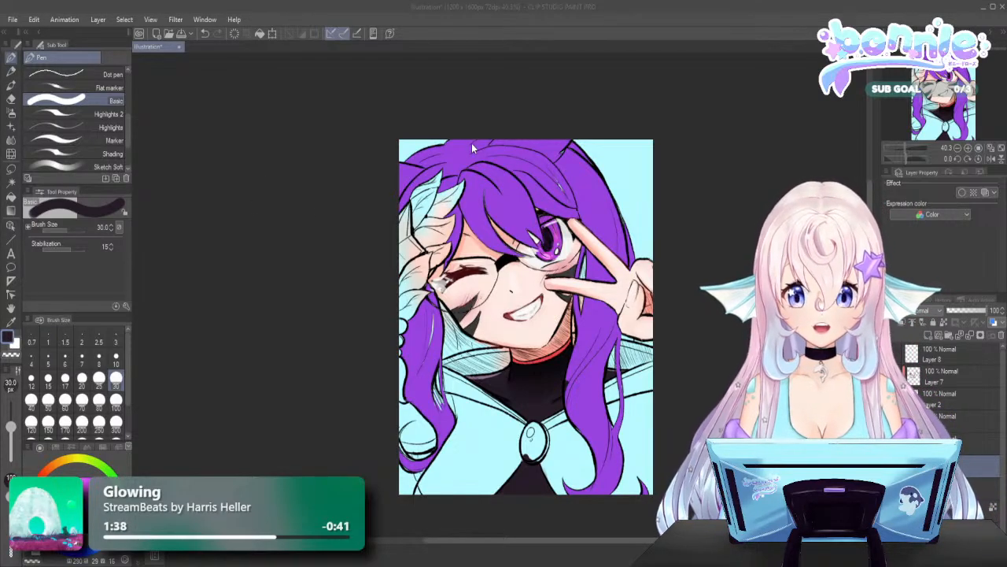
click(12, 113)
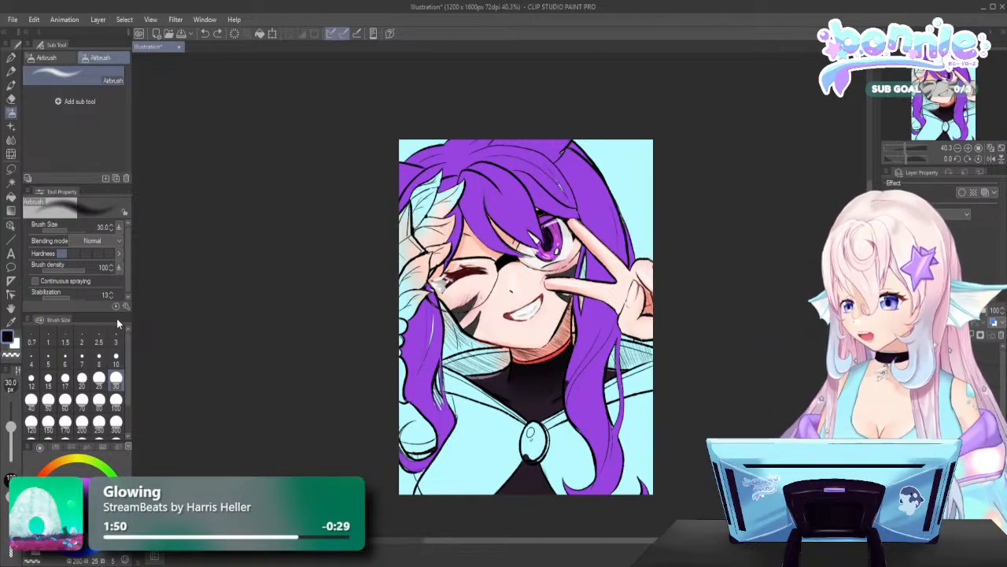
click(116, 400)
mouse_move(541, 471)
mouse_down()
mouse_move(557, 484)
mouse_move(538, 462)
mouse_move(563, 424)
mouse_up()
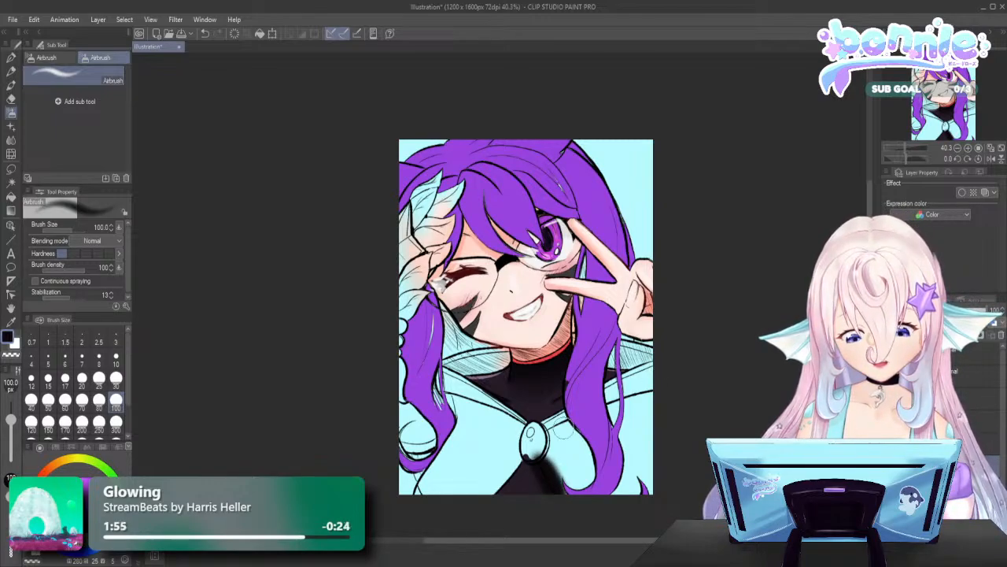
mouse_move(525, 471)
mouse_down()
mouse_move(485, 502)
mouse_move(509, 487)
mouse_up()
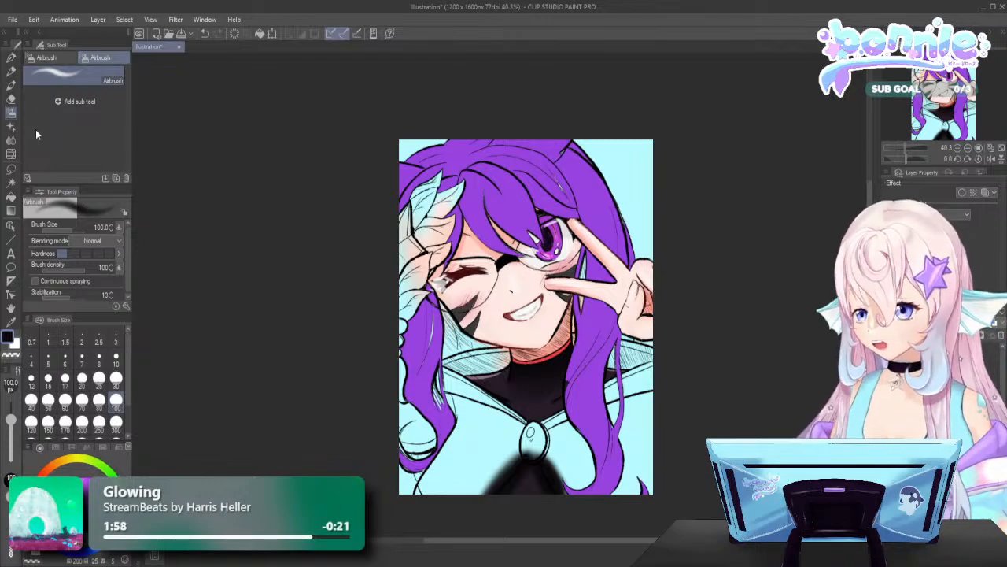
click(11, 140)
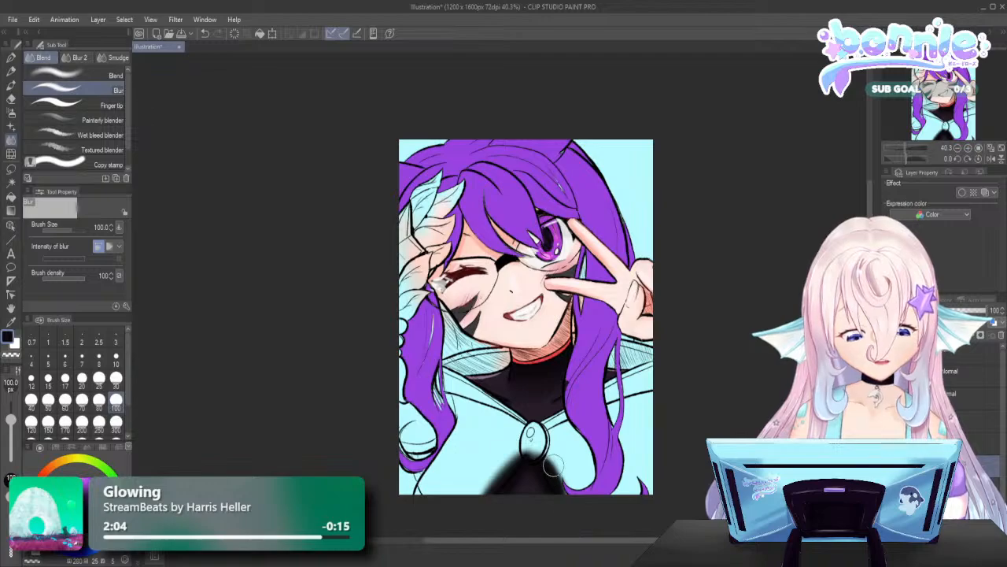
mouse_move(553, 463)
mouse_down()
mouse_move(571, 495)
mouse_move(546, 462)
mouse_move(570, 496)
mouse_move(571, 411)
mouse_move(507, 461)
mouse_move(485, 489)
mouse_move(520, 450)
mouse_move(476, 503)
mouse_move(509, 457)
mouse_up()
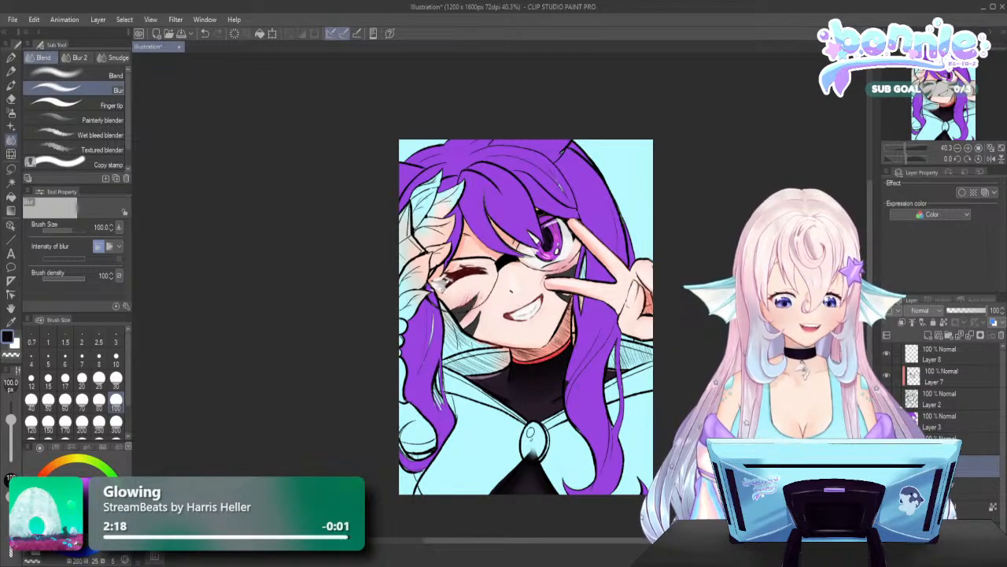
Fill the cloak, collar and brooch in light pink with the Basic pen at brush size 100 on a separate layer
click(972, 487)
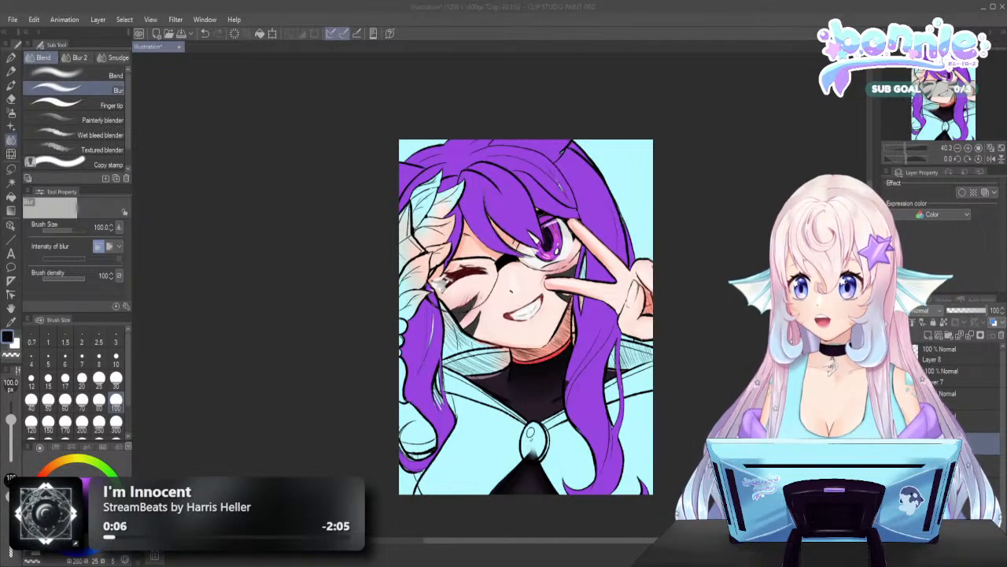
key(x)
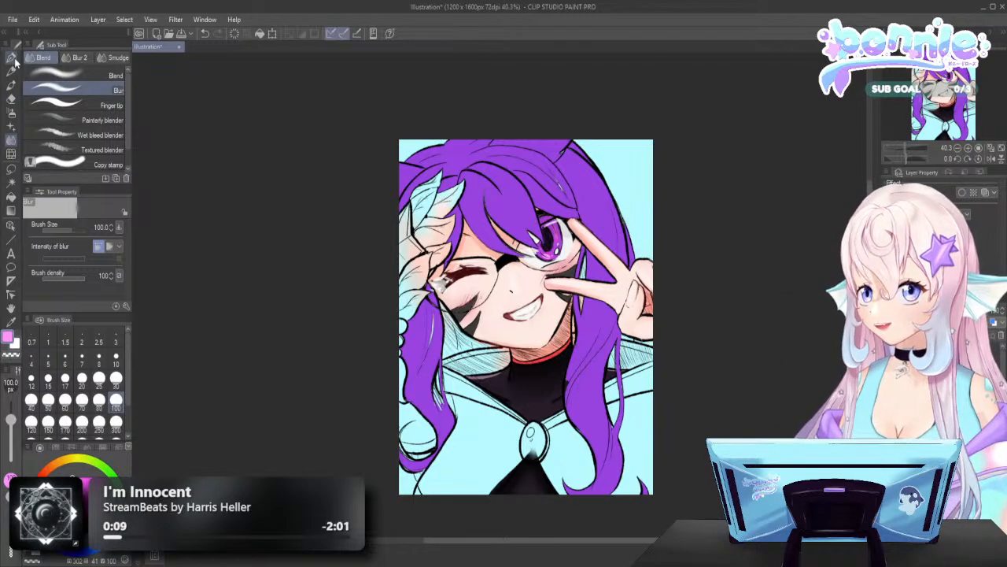
key(p)
key(bracketright)
key(bracketright)
key(bracketright)
key(bracketright)
key(bracketright)
key(bracketright)
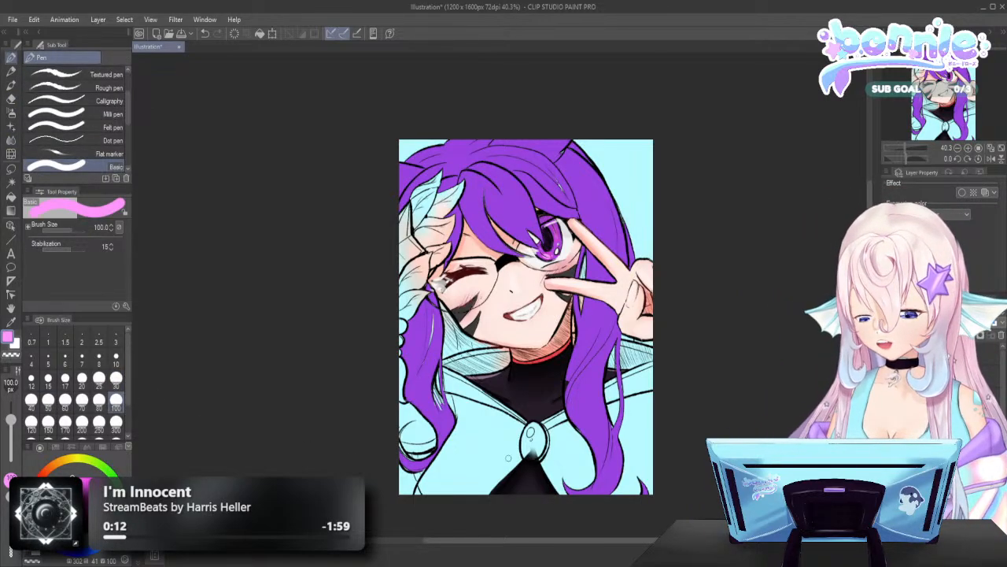
click(116, 422)
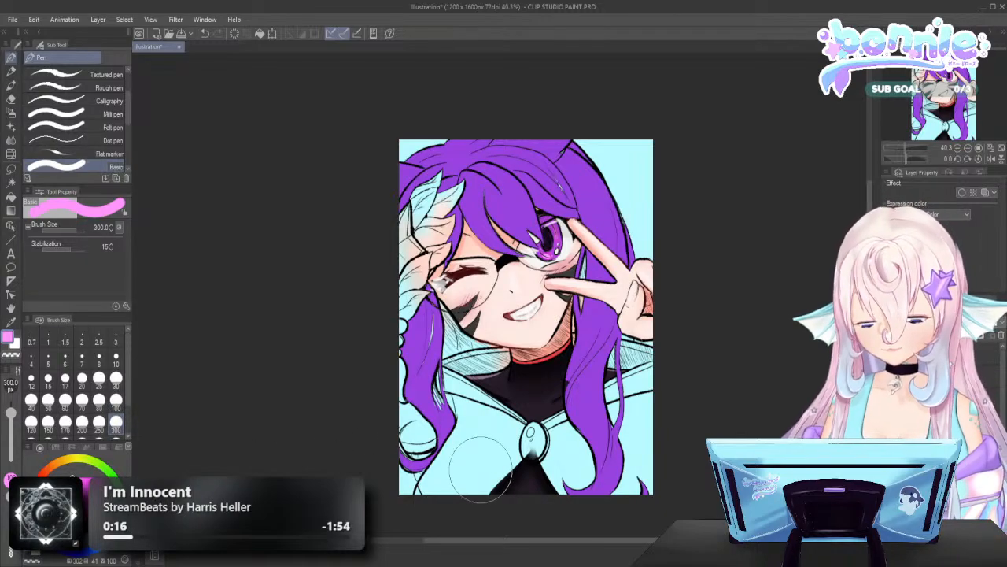
click(116, 404)
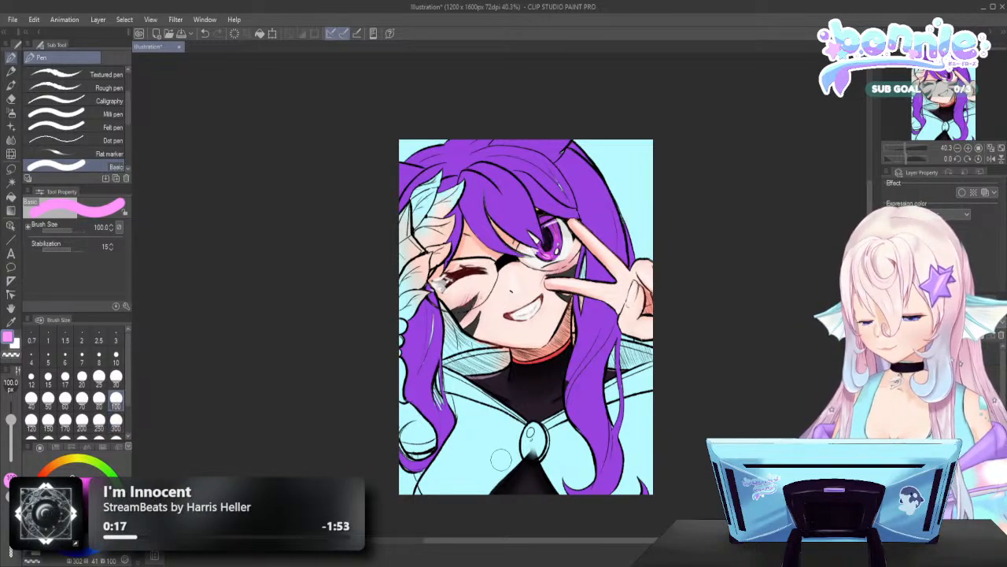
mouse_move(441, 511)
mouse_down()
mouse_move(495, 455)
mouse_move(484, 477)
mouse_move(508, 460)
mouse_move(475, 500)
mouse_move(523, 453)
mouse_move(588, 451)
mouse_move(551, 462)
mouse_move(567, 485)
mouse_up()
mouse_move(573, 428)
mouse_down()
mouse_move(558, 453)
mouse_move(580, 431)
mouse_move(577, 417)
mouse_move(566, 429)
mouse_move(650, 377)
mouse_move(652, 354)
mouse_move(654, 512)
mouse_move(628, 401)
mouse_move(599, 443)
mouse_move(575, 431)
mouse_move(572, 470)
mouse_up()
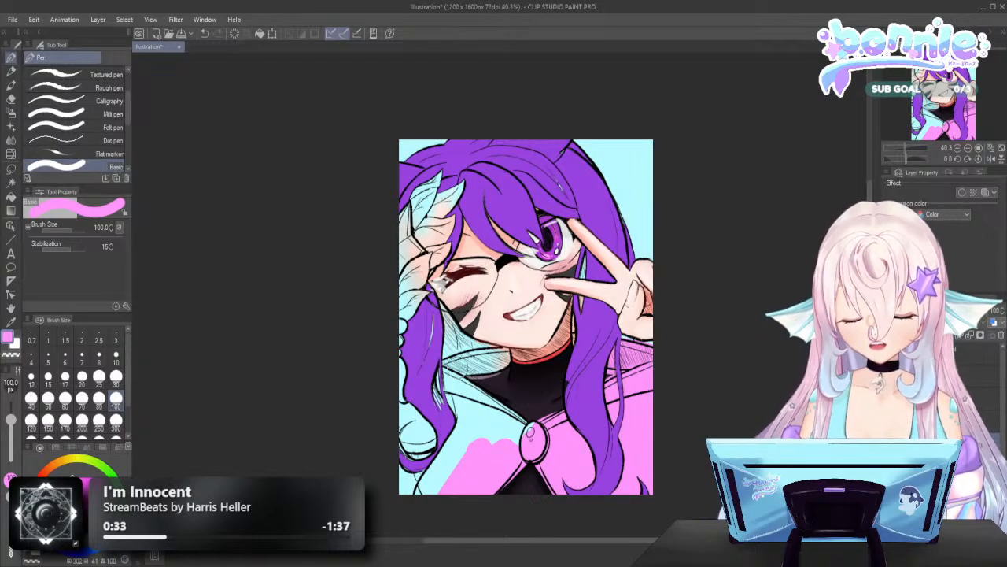
drag(438, 371, 507, 351)
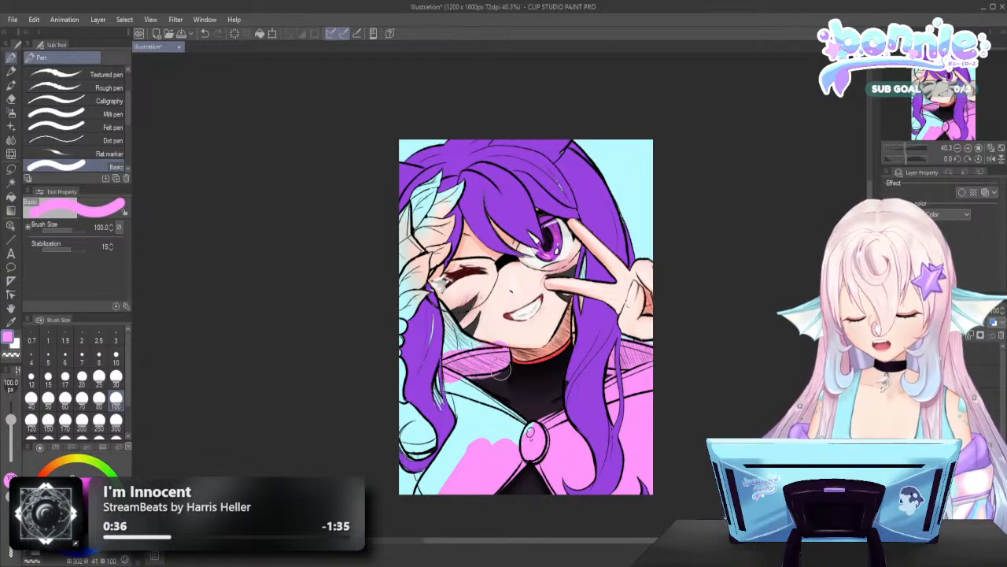
mouse_move(431, 385)
mouse_down()
mouse_move(494, 442)
mouse_move(503, 425)
mouse_move(526, 433)
mouse_move(450, 495)
mouse_move(429, 498)
mouse_move(464, 420)
mouse_move(513, 391)
mouse_move(413, 362)
mouse_move(444, 448)
mouse_move(460, 409)
mouse_move(466, 417)
mouse_move(407, 494)
mouse_up()
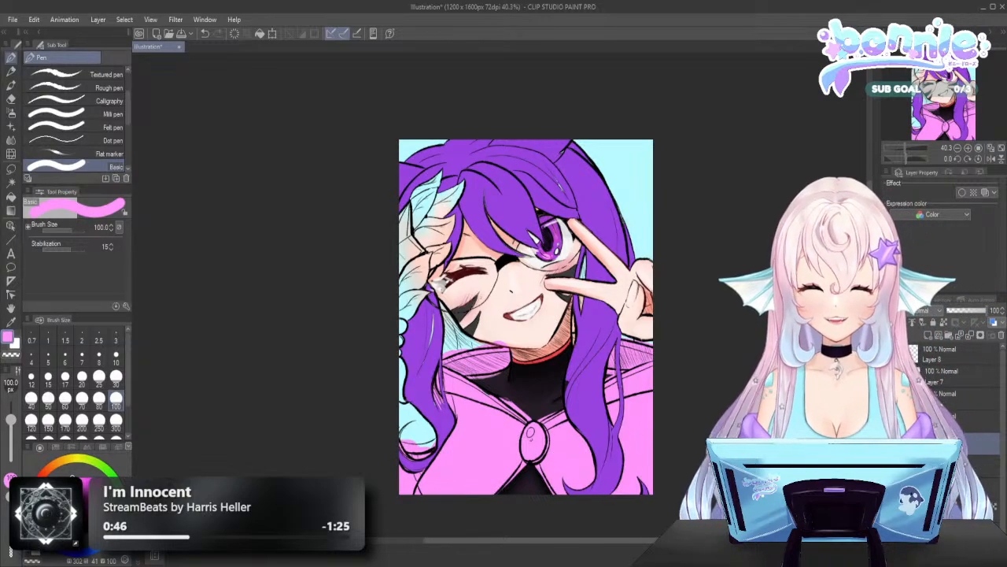
Shade the pink cloak and inner collar in deeper pink with the Sketch Soft pen at brush sizes 200, 100 and 50
scroll(661, 378, up, 2)
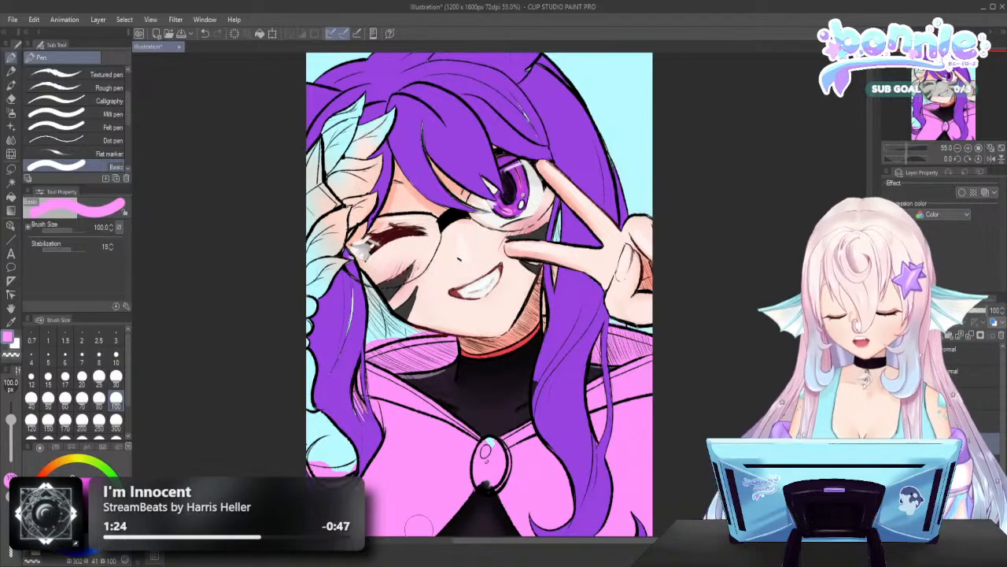
scroll(420, 524, down, 6)
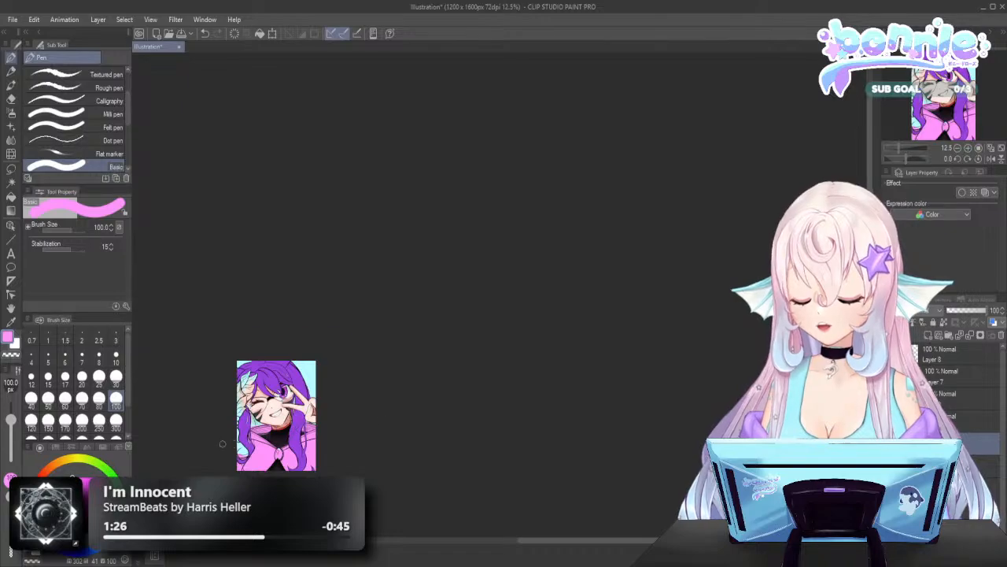
scroll(223, 443, up, 4)
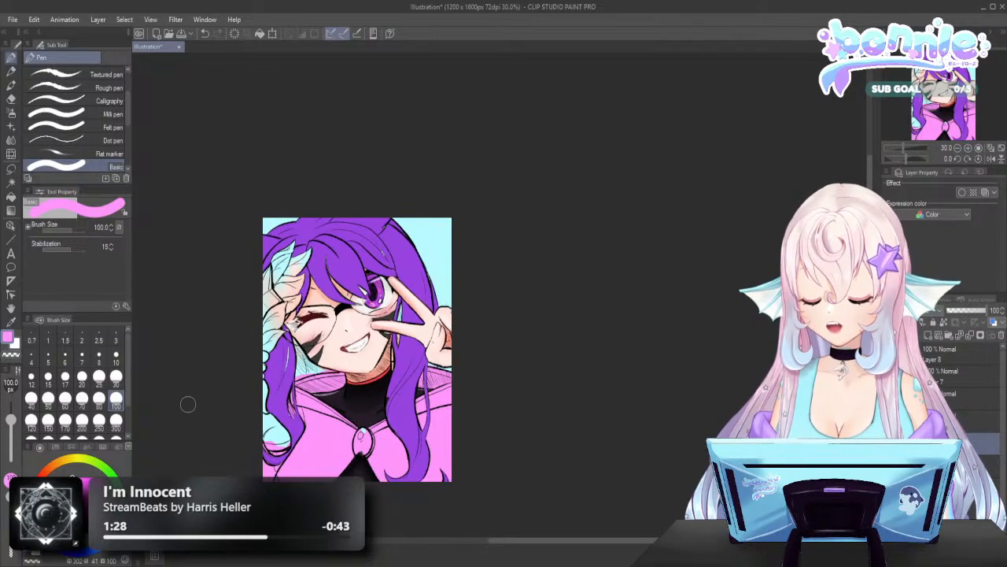
scroll(187, 403, up, 2)
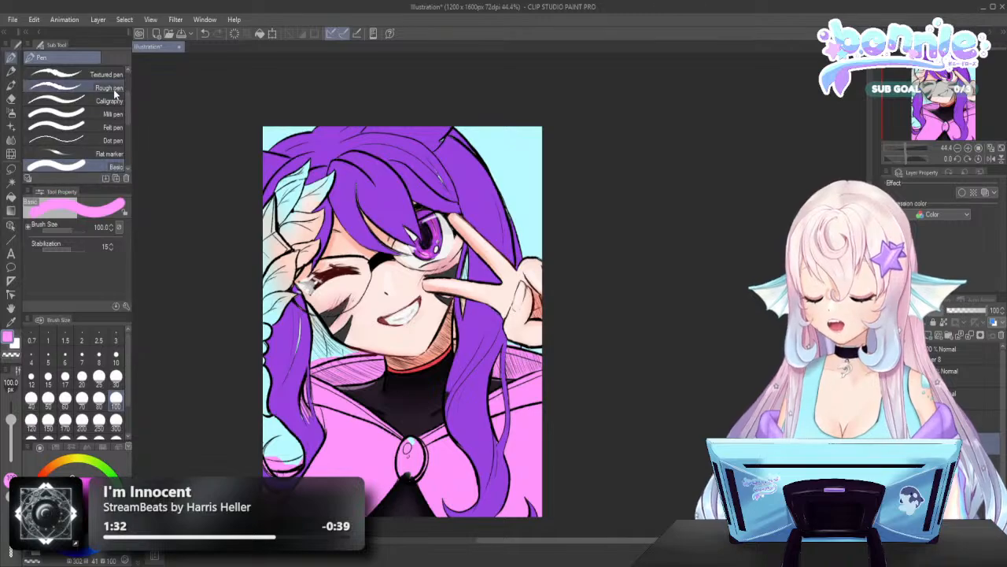
scroll(91, 118, down, 3)
click(91, 141)
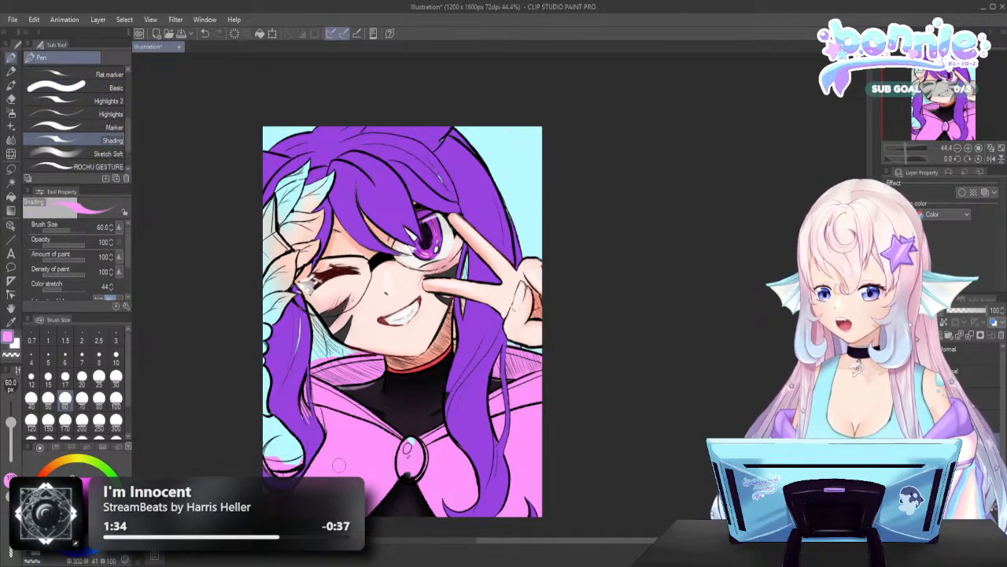
click(91, 154)
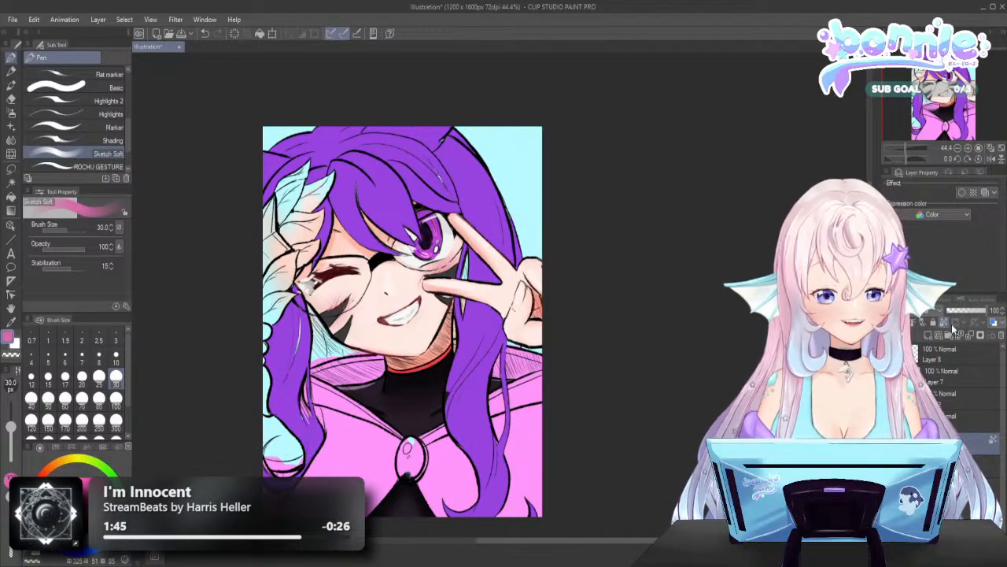
key(bracketright)
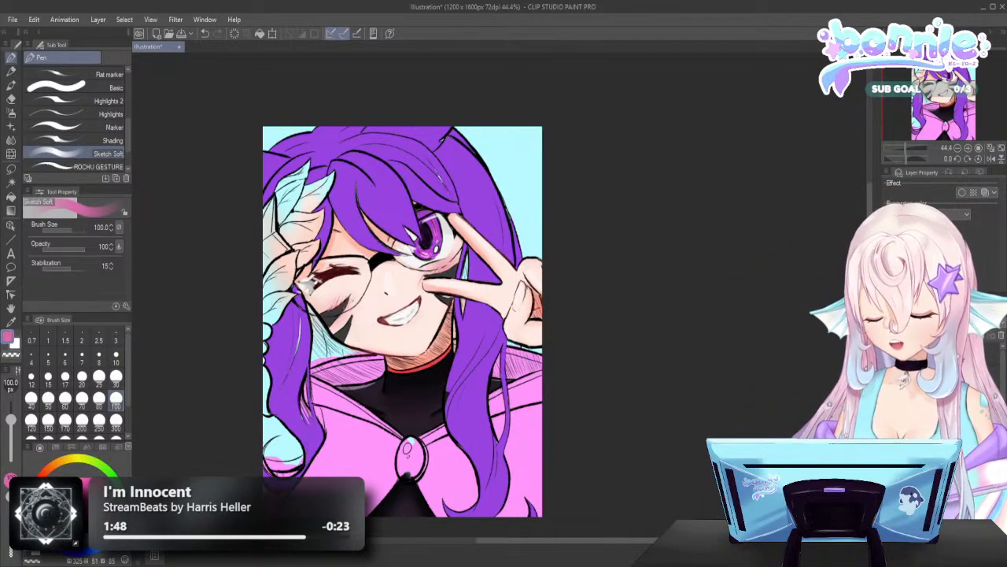
click(116, 422)
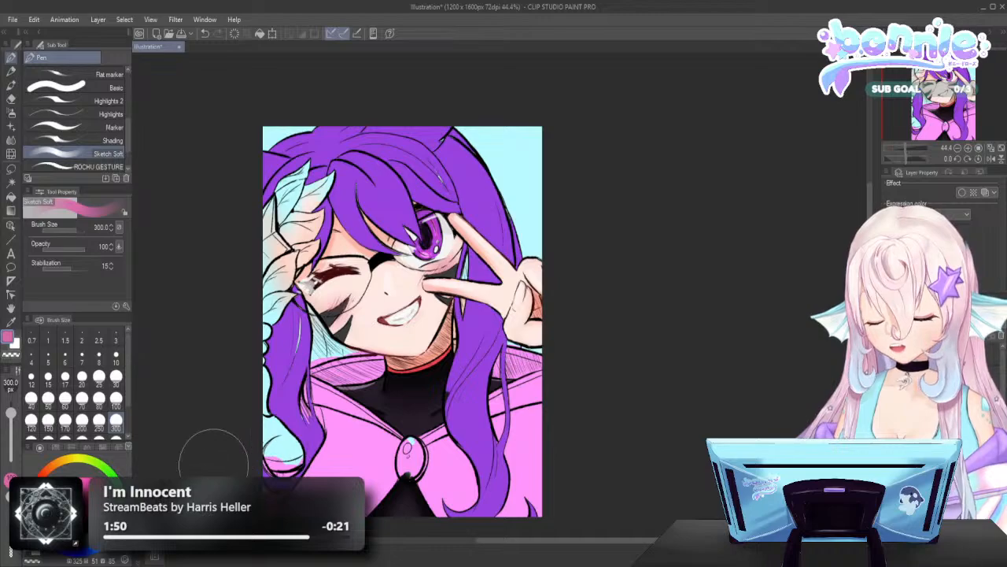
click(82, 422)
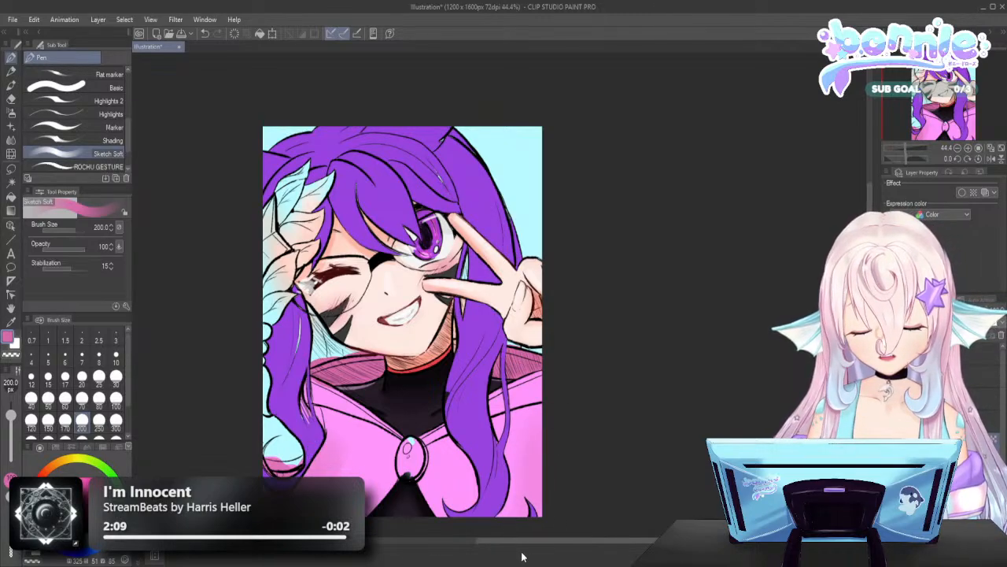
click(115, 398)
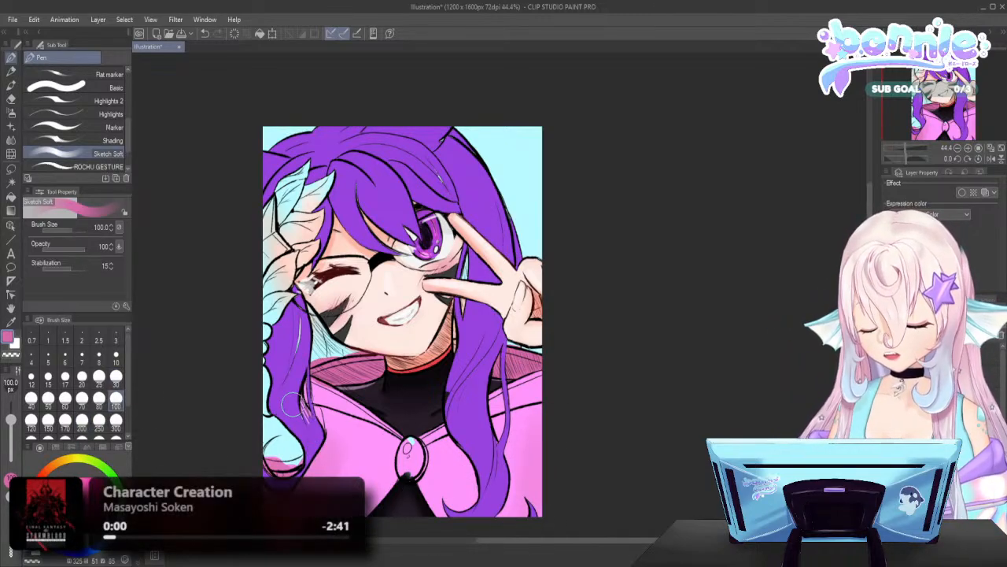
click(48, 398)
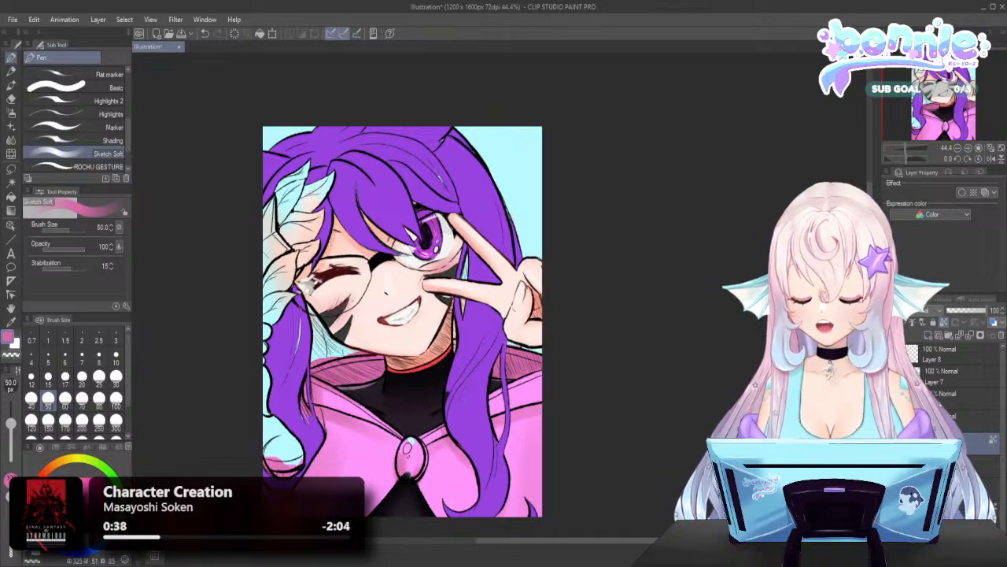
Paint gold trim along the cloak and collar edges with the Sketch Soft pen at brush sizes 10 and 25
click(6, 336)
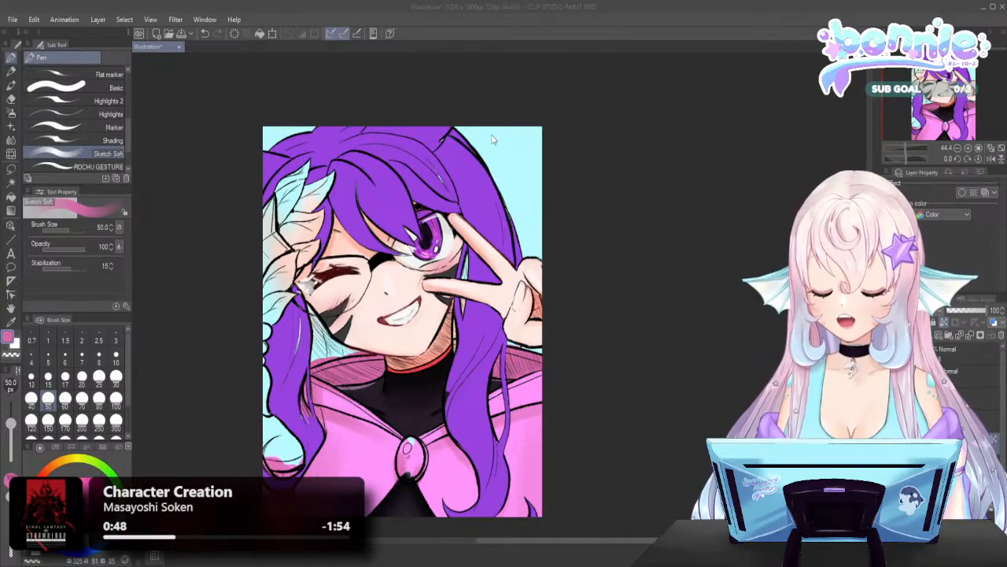
key(x)
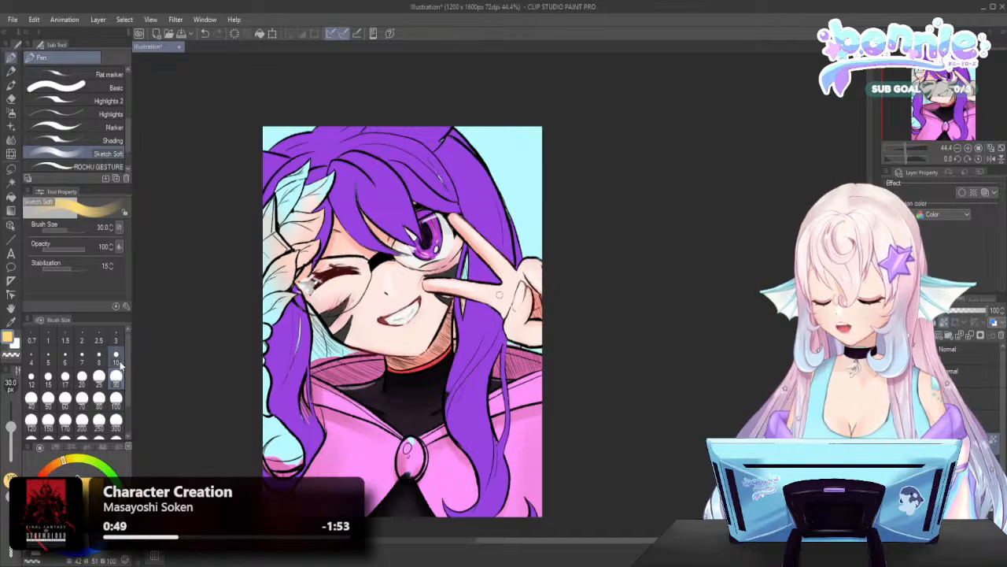
click(115, 356)
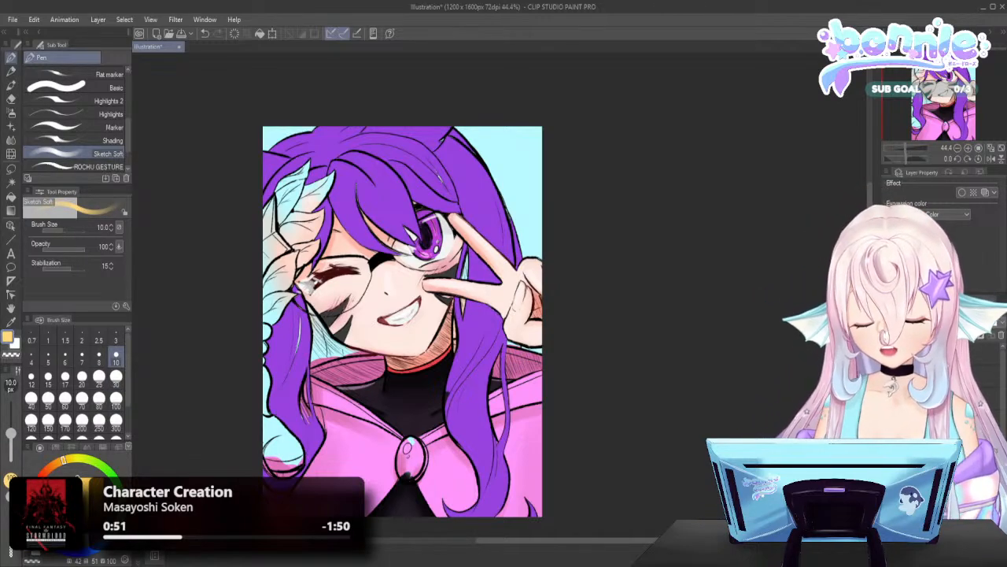
click(98, 376)
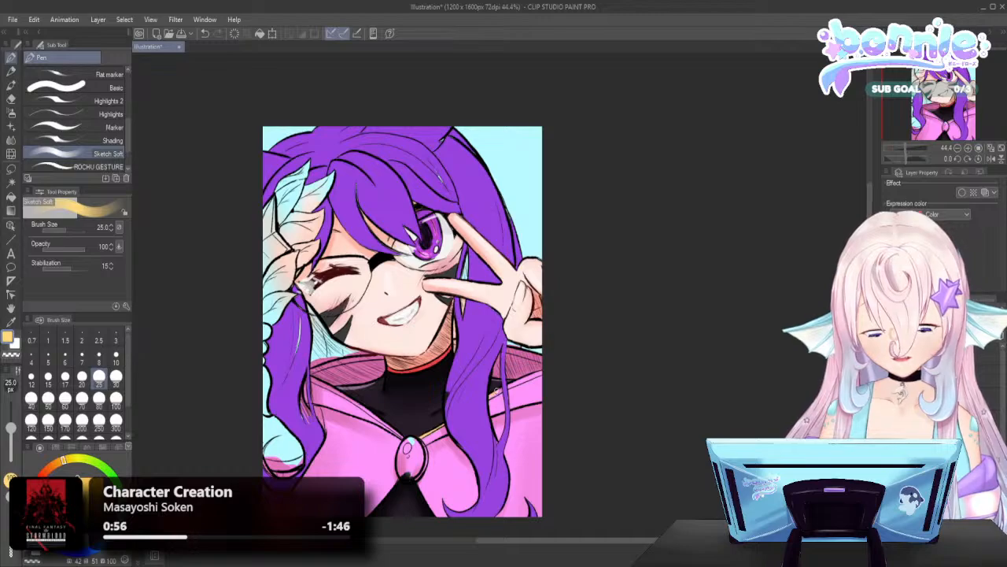
drag(510, 386, 530, 376)
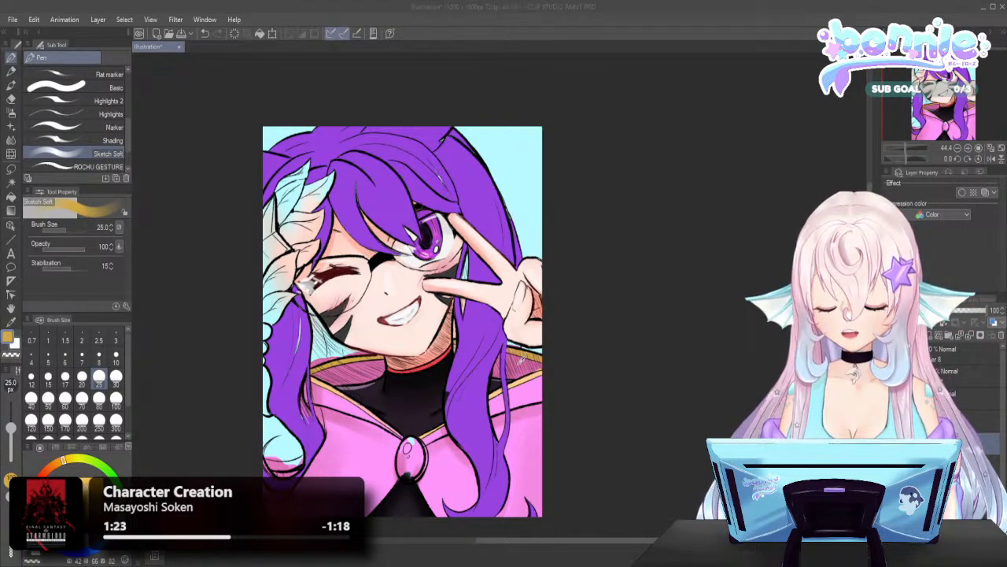
Sample a near-black navy and compare the portrait with the pink cloak layer hidden and shown
key(x)
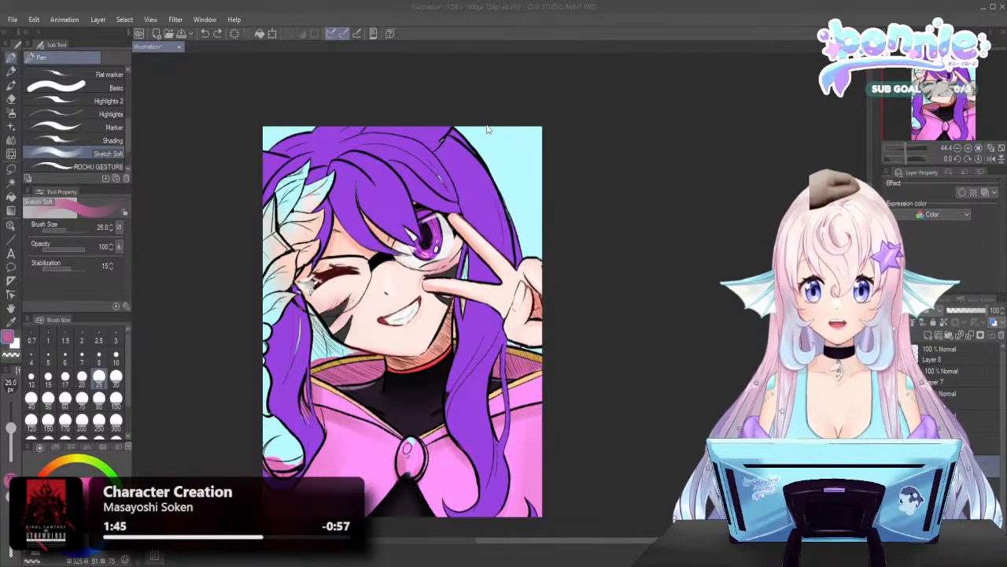
alt+click(473, 154)
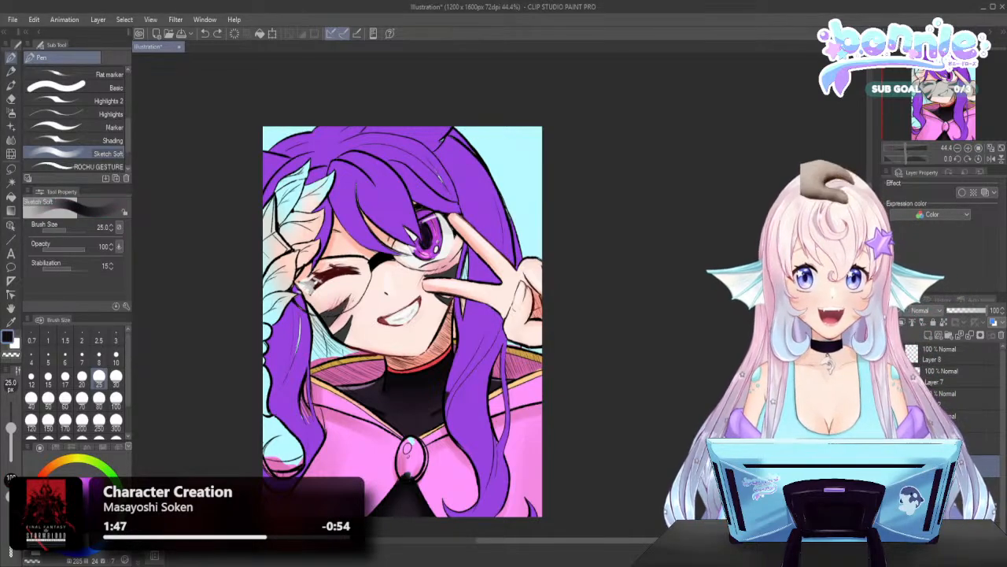
click(886, 466)
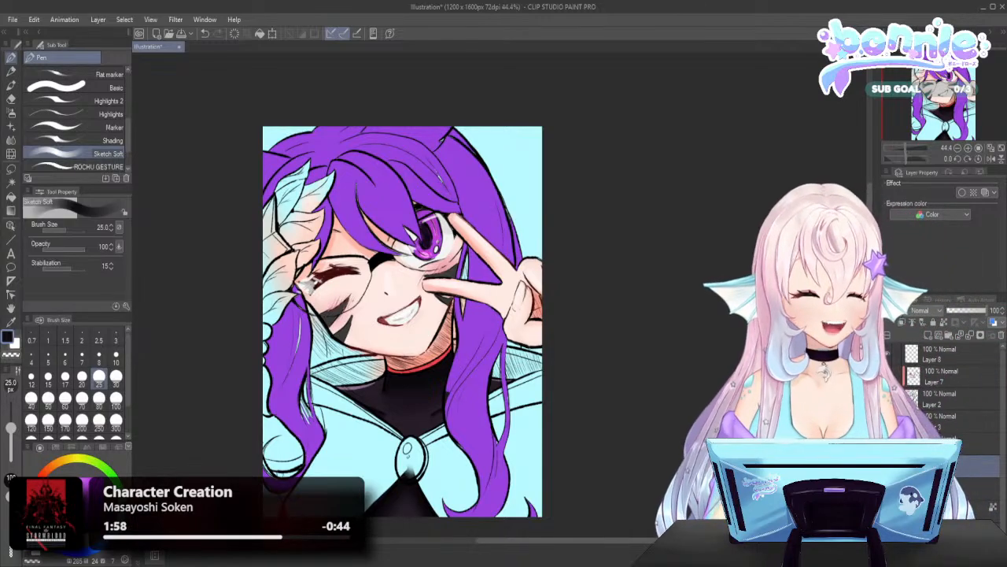
click(887, 465)
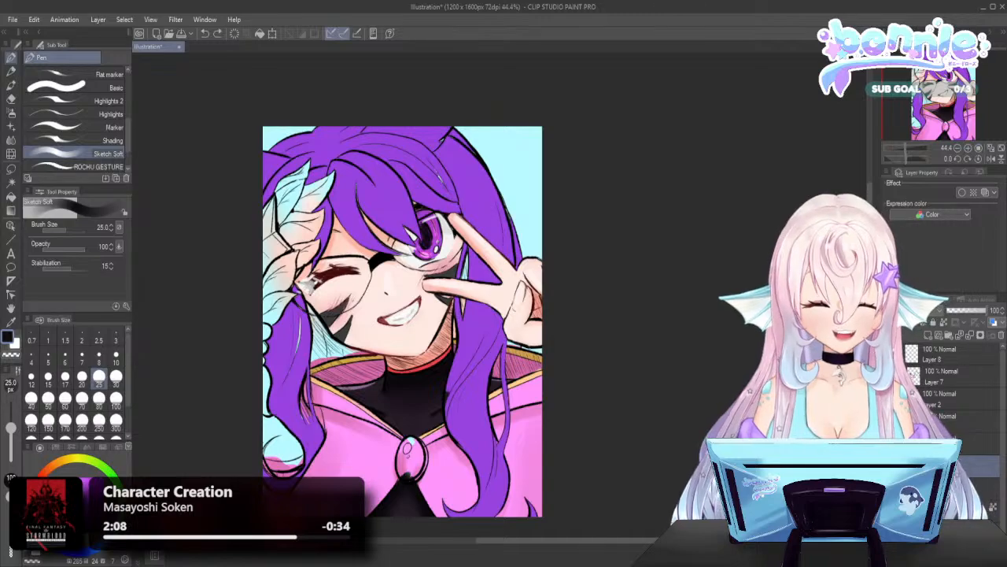
key(ctrl+z)
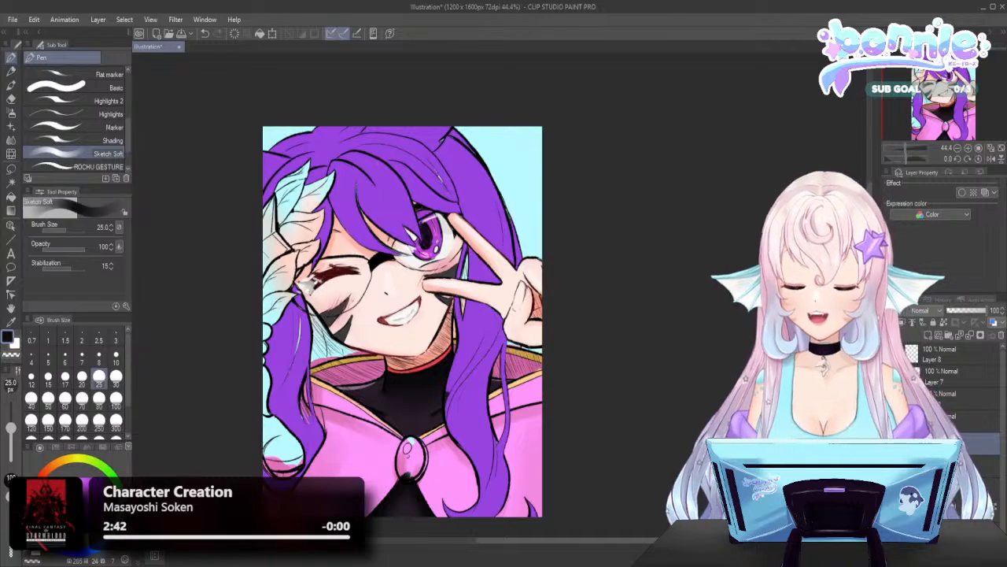
scroll(535, 274, down, 1)
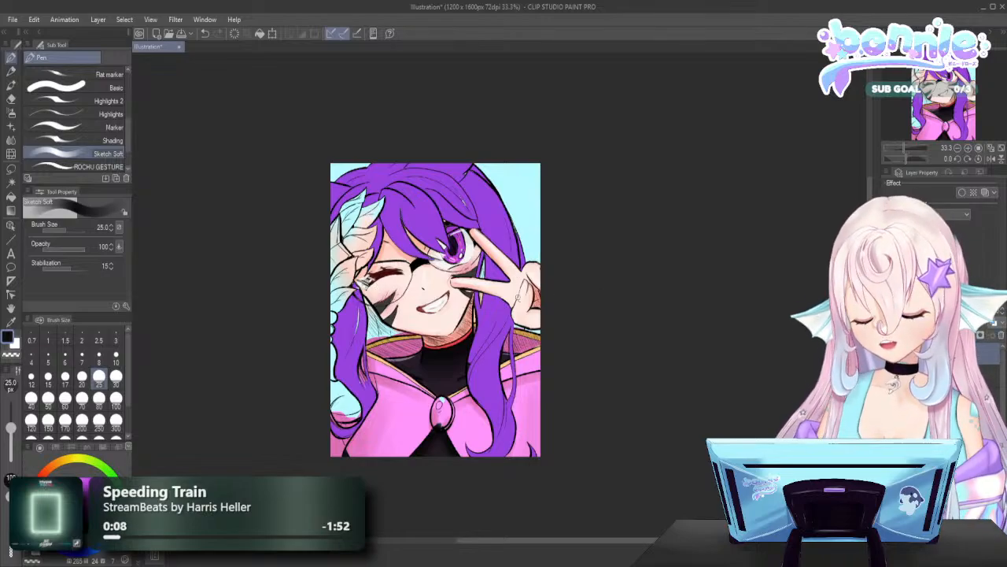
scroll(400, 383, up, 1)
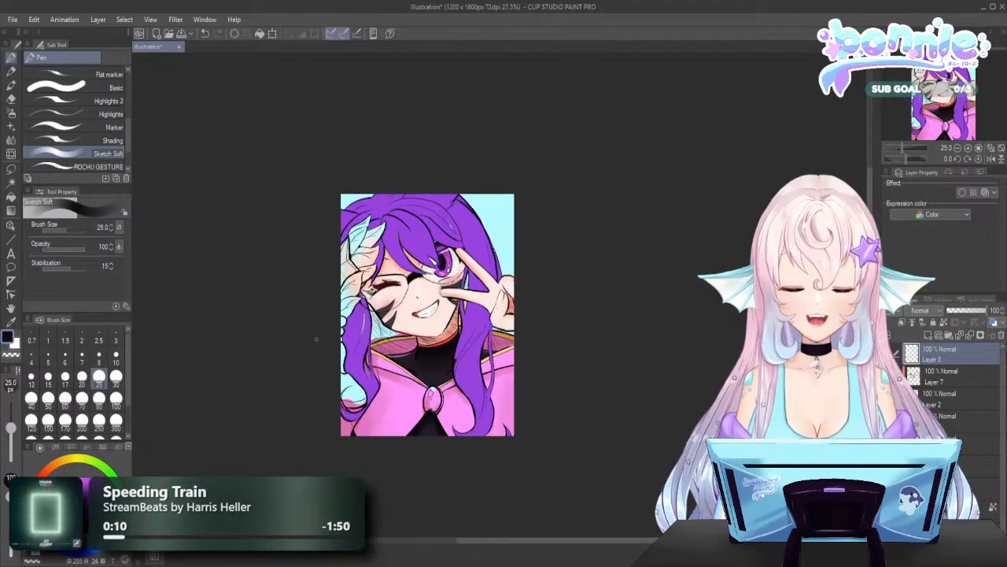
scroll(319, 329, down, 2)
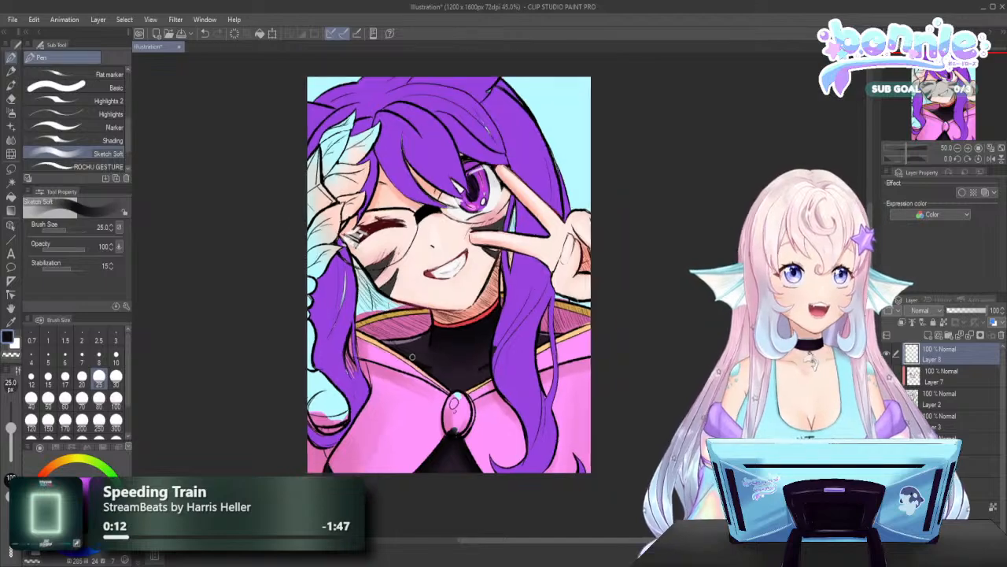
scroll(320, 328, up, 1)
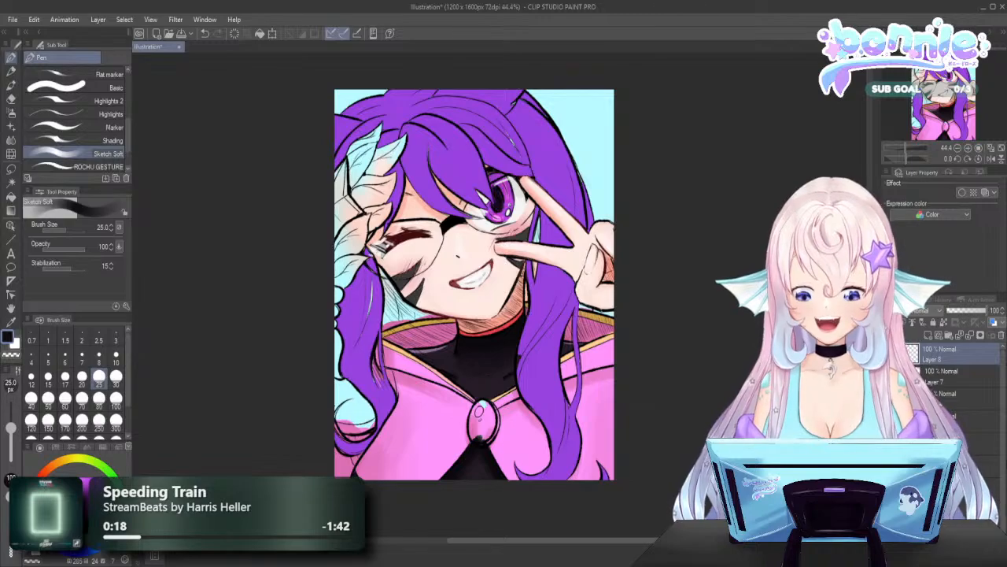
click(964, 421)
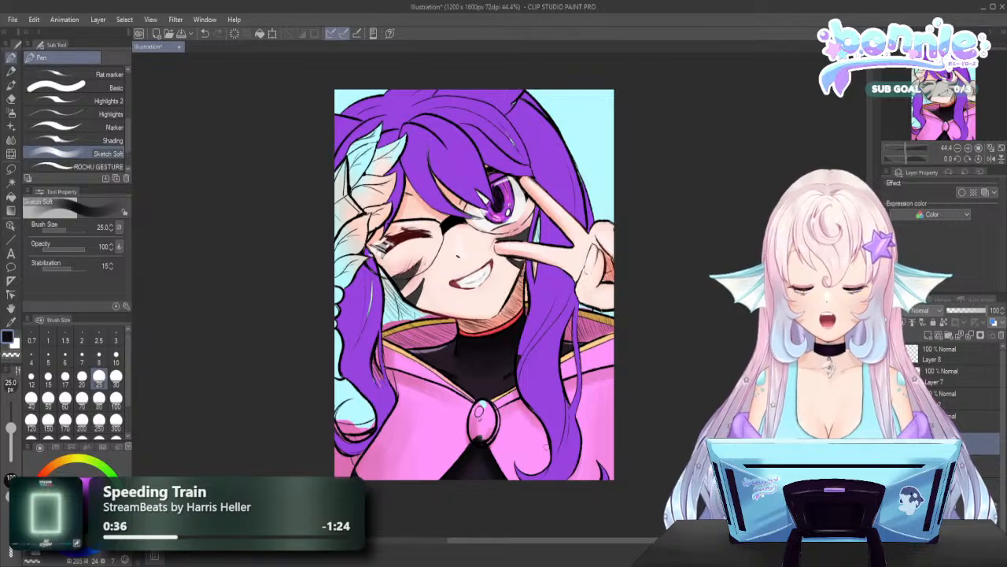
click(941, 354)
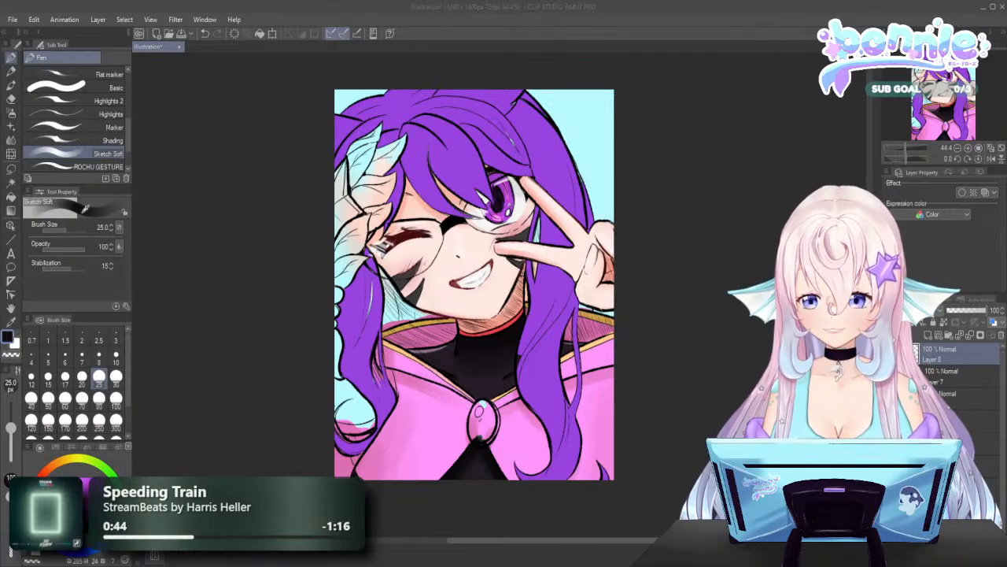
key(x)
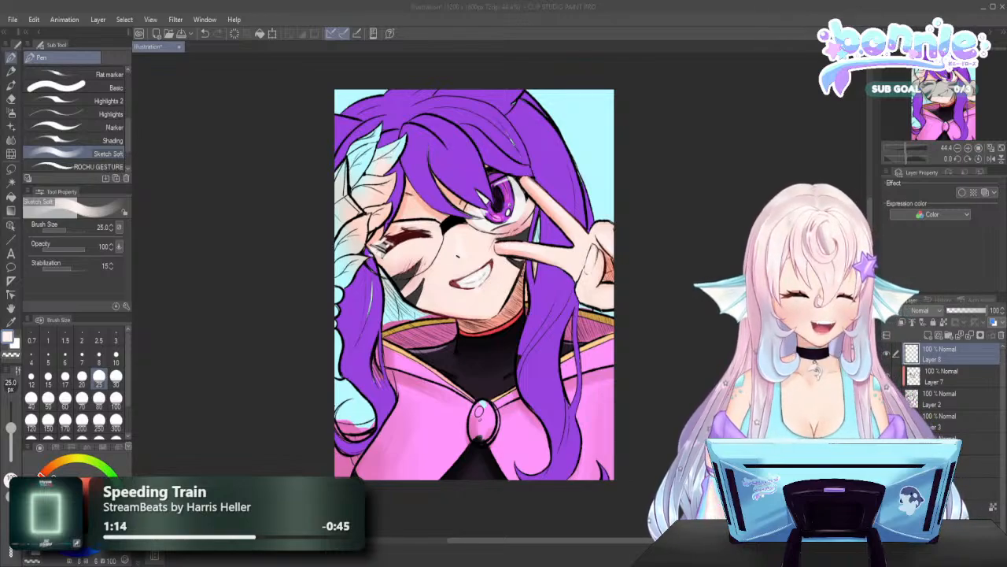
Fill the gaps in the hair beside the jaw and collar with sampled purple, using the Marker pen at brush size 30
click(956, 421)
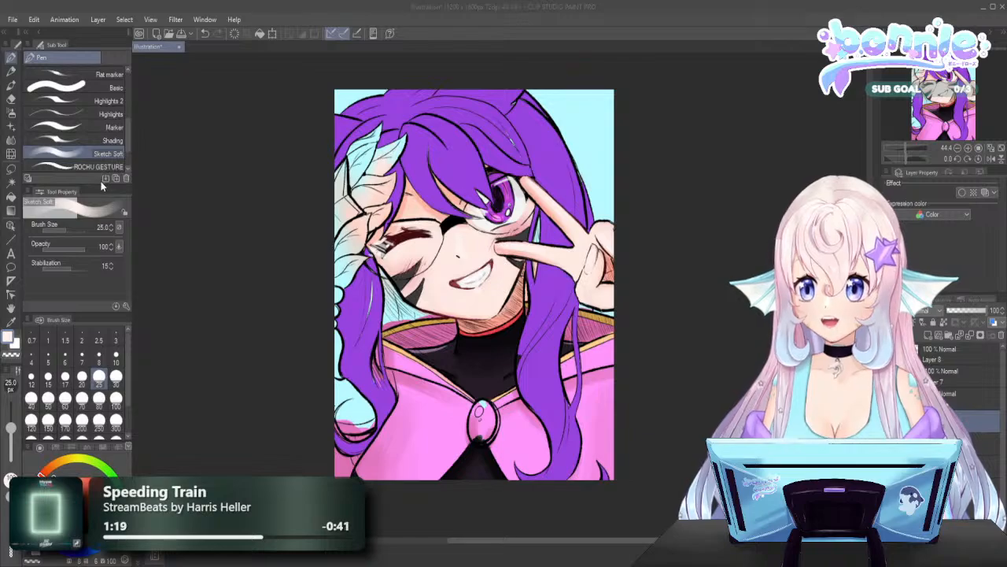
alt+click(344, 150)
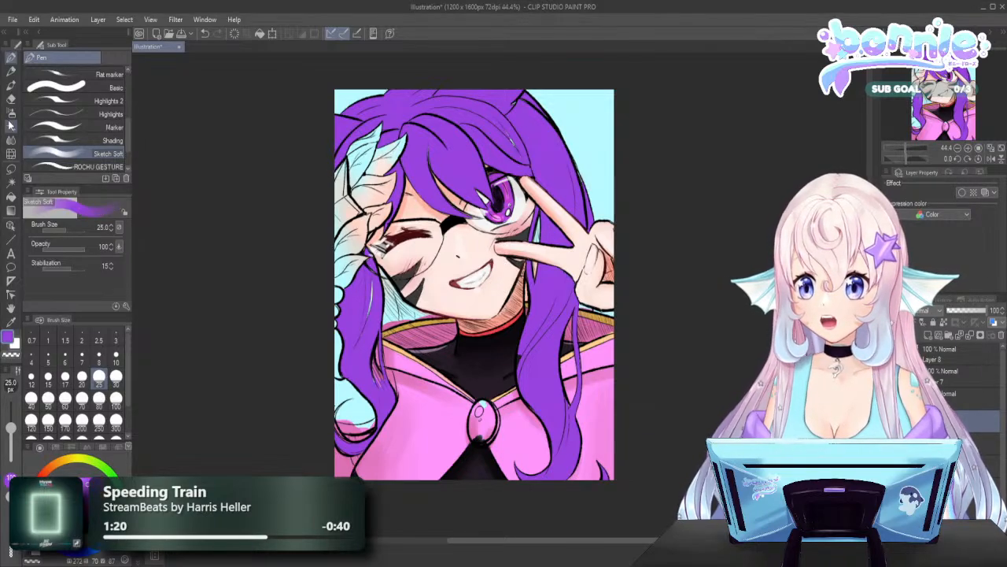
click(115, 127)
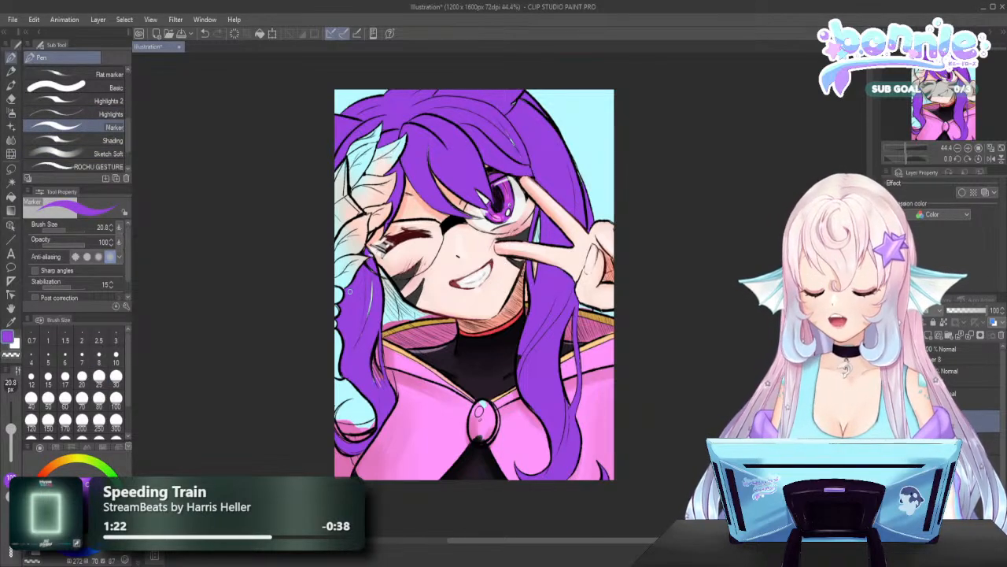
mouse_move(398, 291)
mouse_down()
mouse_move(385, 311)
mouse_move(380, 268)
mouse_move(397, 313)
mouse_move(371, 269)
mouse_move(400, 309)
mouse_move(362, 314)
mouse_move(356, 356)
mouse_move(370, 322)
mouse_up()
click(116, 399)
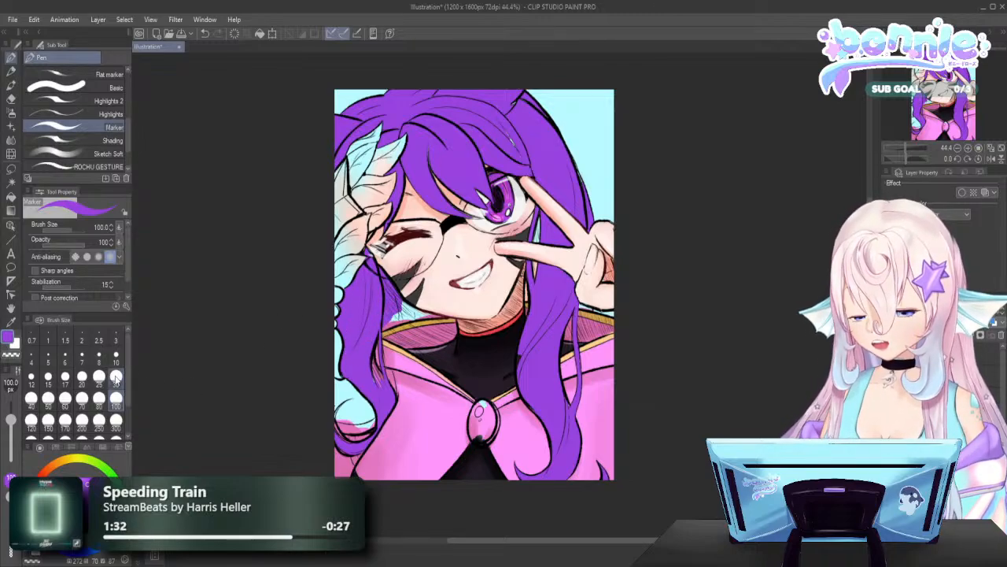
click(115, 377)
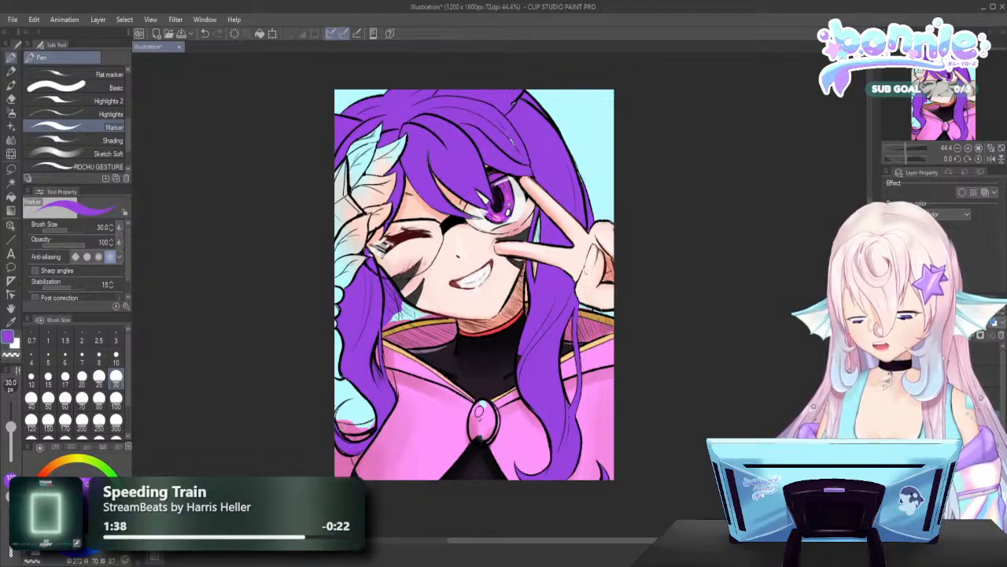
drag(338, 423, 344, 404)
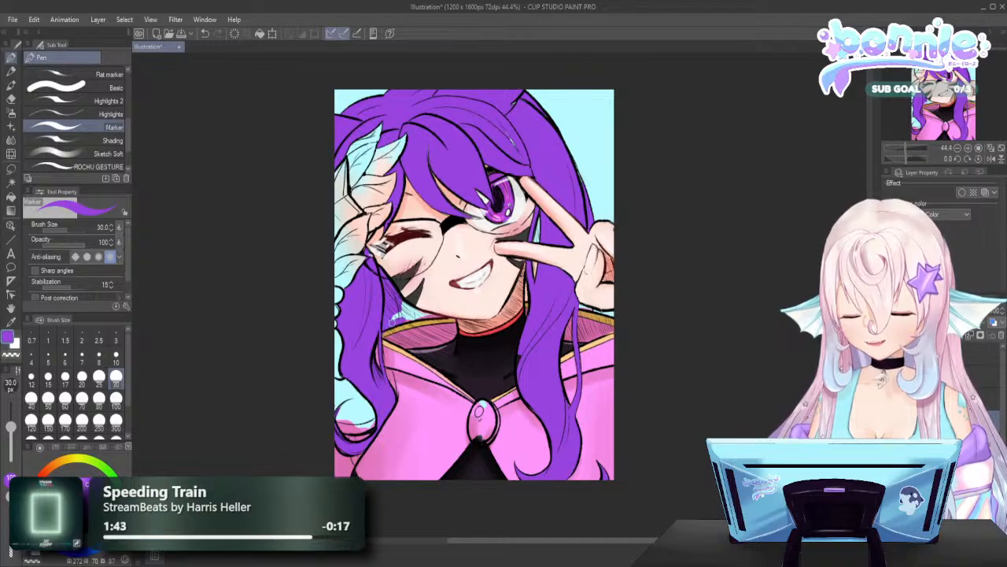
drag(409, 315, 388, 318)
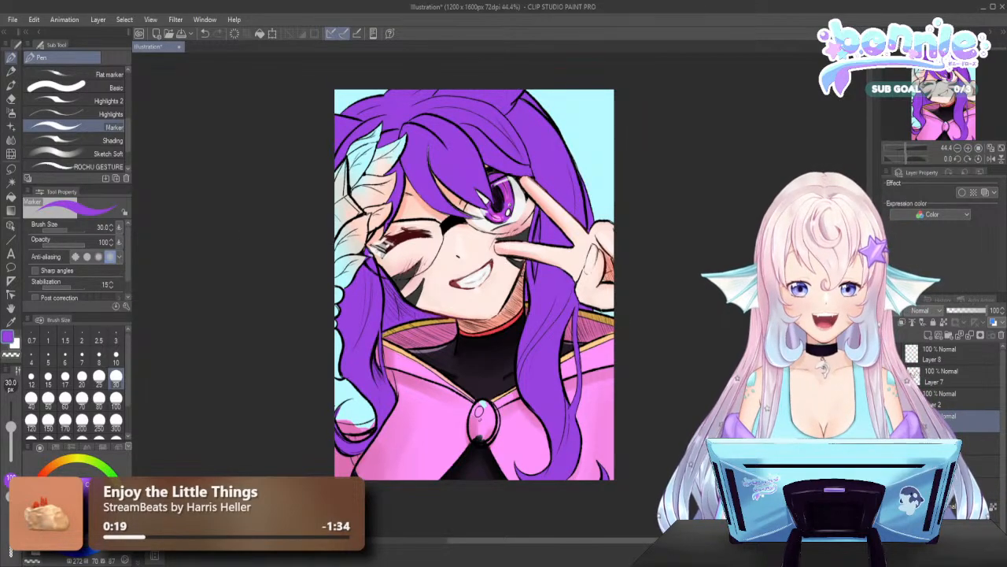
Fill the rounded ornament at the end of the hanging hair strand with brown using the Marker pen at brush size 100
scroll(580, 293, down, 1)
scroll(579, 293, up, 1)
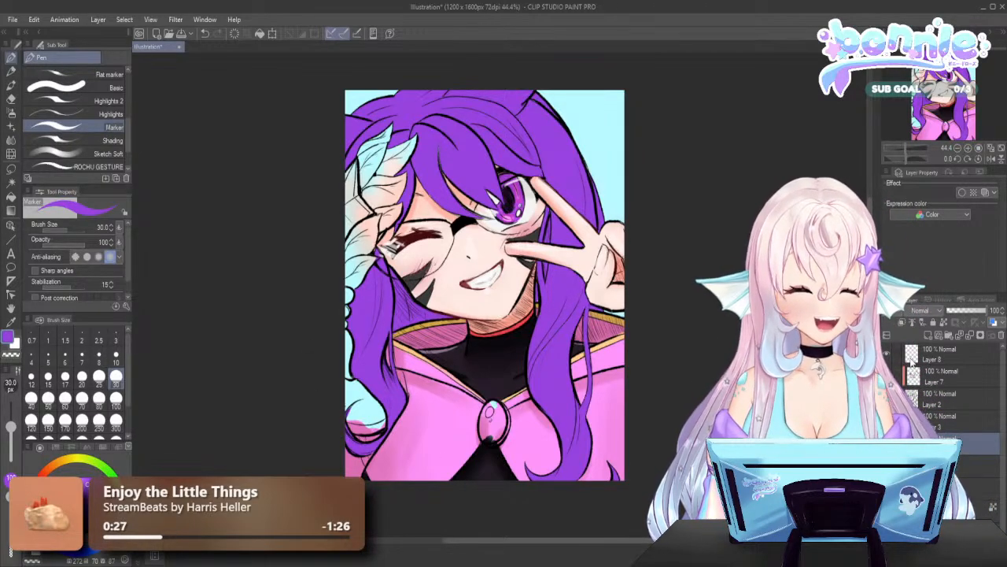
click(976, 443)
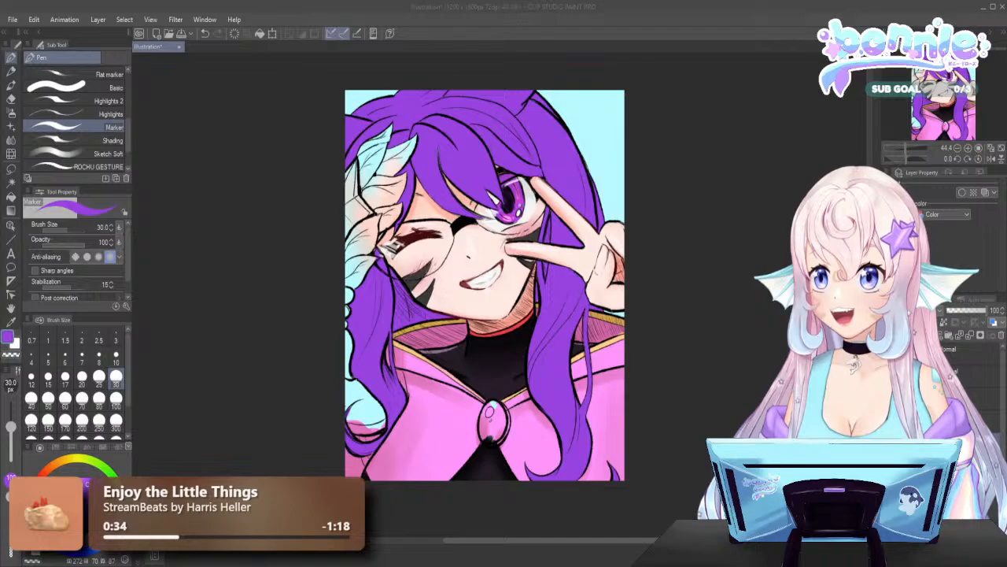
scroll(371, 193, up, 2)
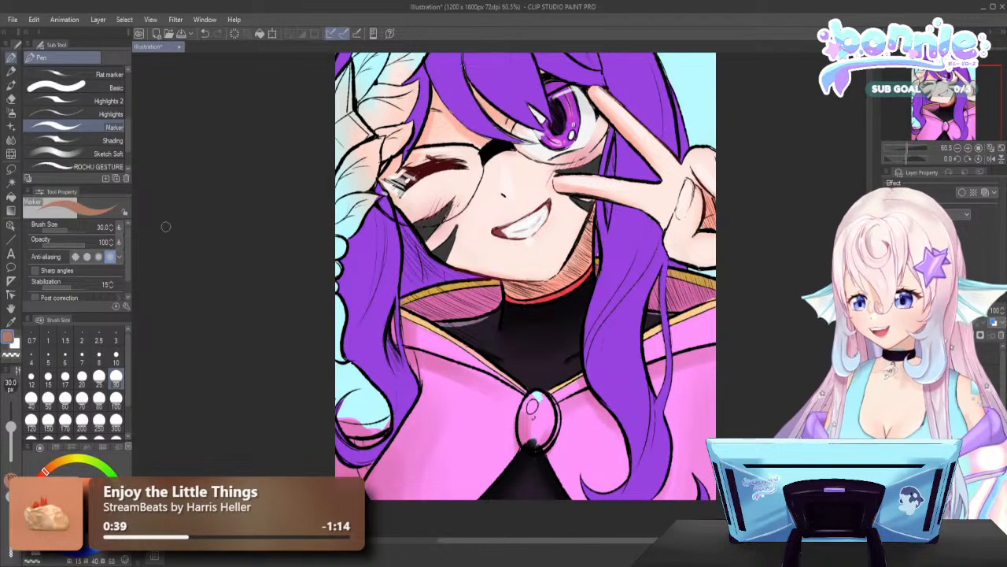
click(116, 406)
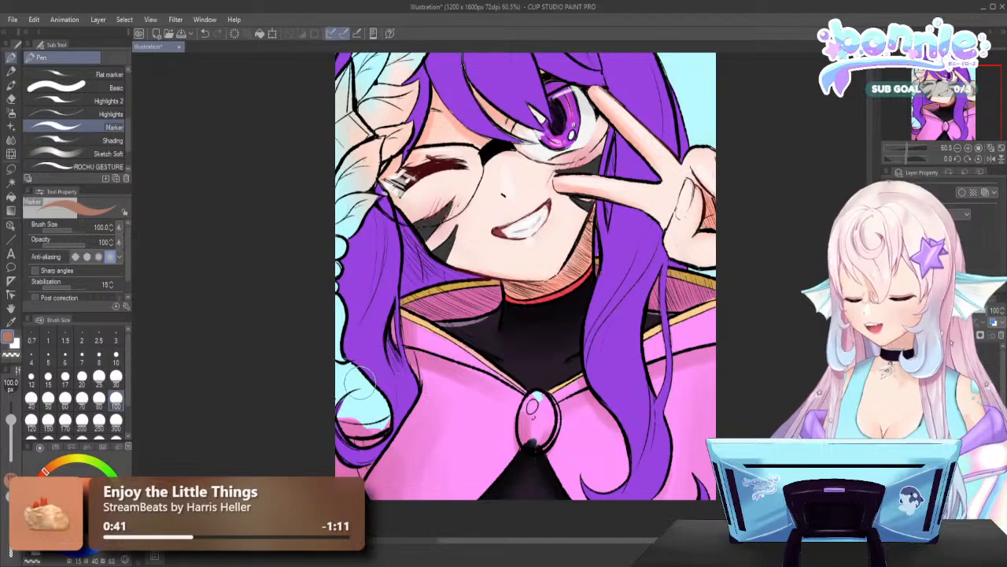
mouse_move(358, 388)
mouse_down()
mouse_move(376, 412)
mouse_move(378, 391)
mouse_move(360, 403)
mouse_move(347, 380)
mouse_move(378, 406)
mouse_move(346, 373)
mouse_move(354, 408)
mouse_move(369, 431)
mouse_up()
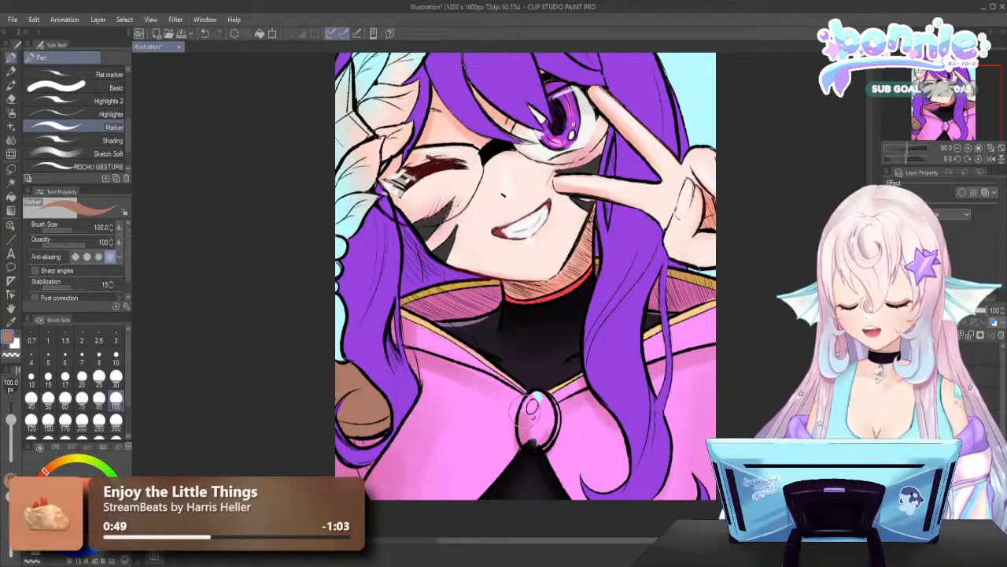
Set the Marker pen to brush size 30 and choose a gold colour, then lighten it to pale cream
click(6, 335)
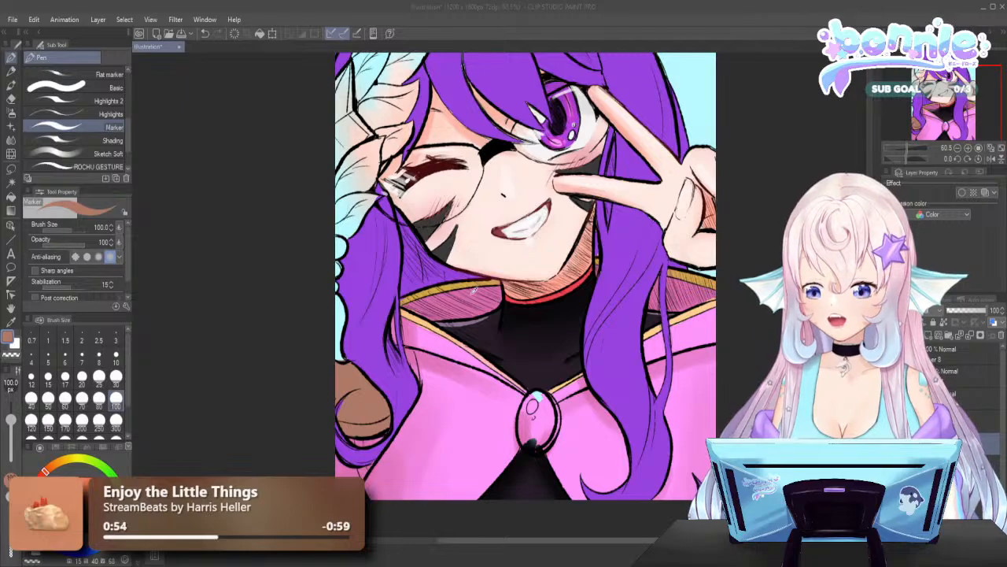
key(Return)
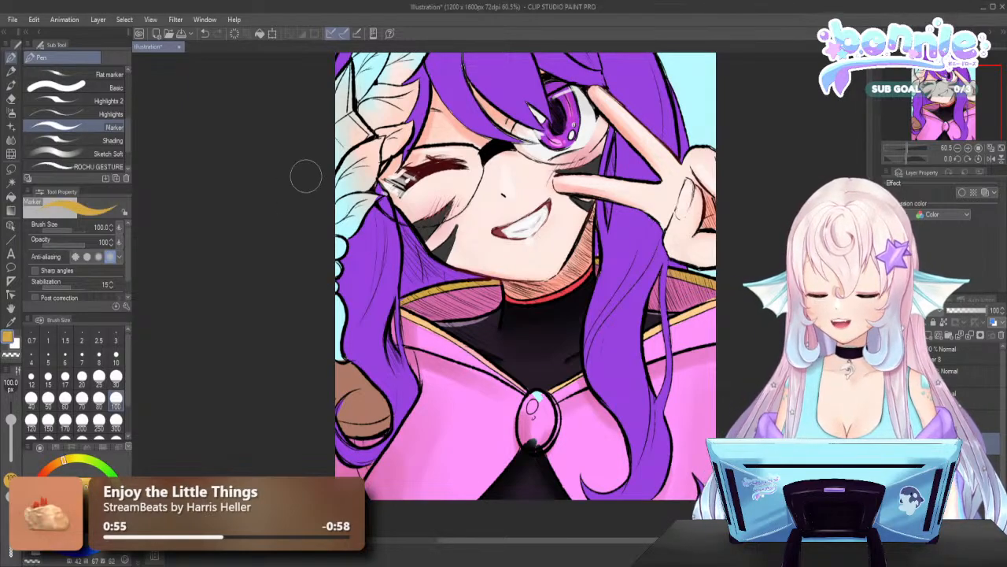
click(116, 377)
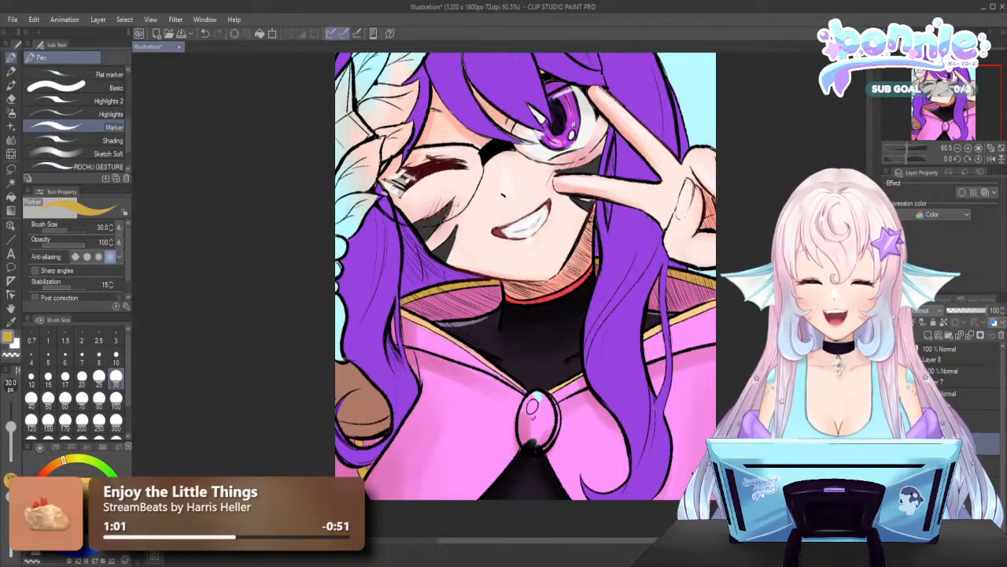
click(75, 492)
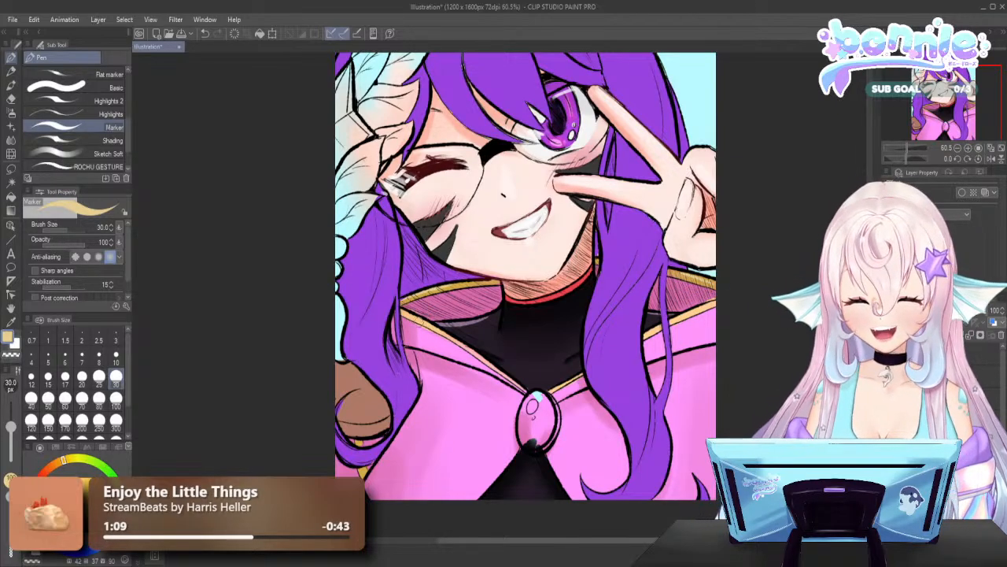
click(104, 470)
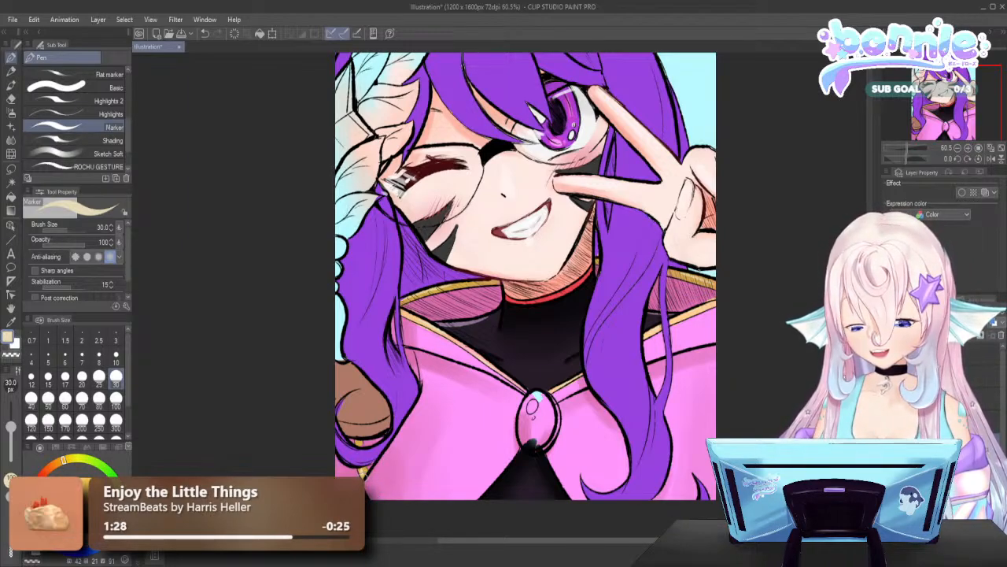
scroll(366, 450, down, 3)
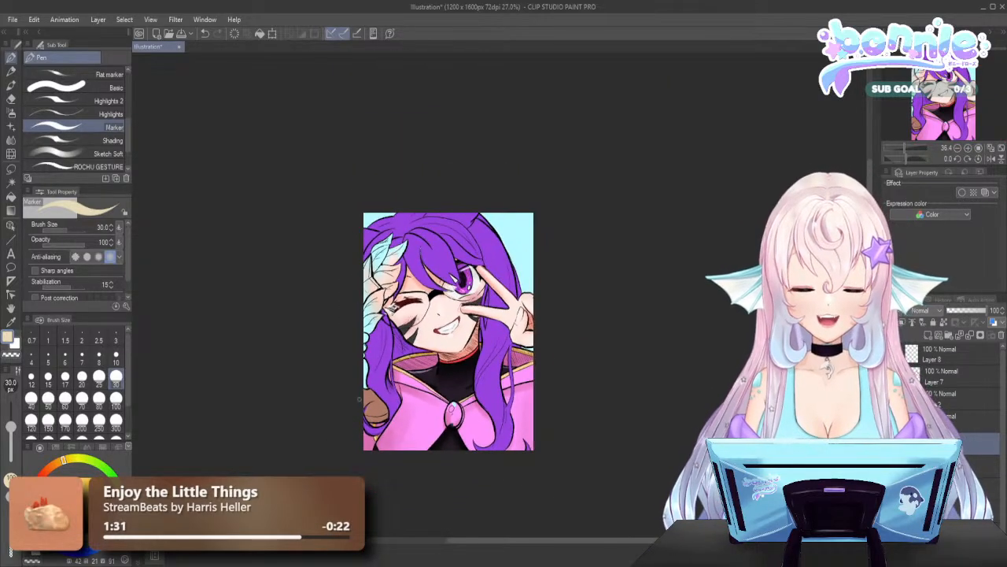
scroll(587, 362, up, 3)
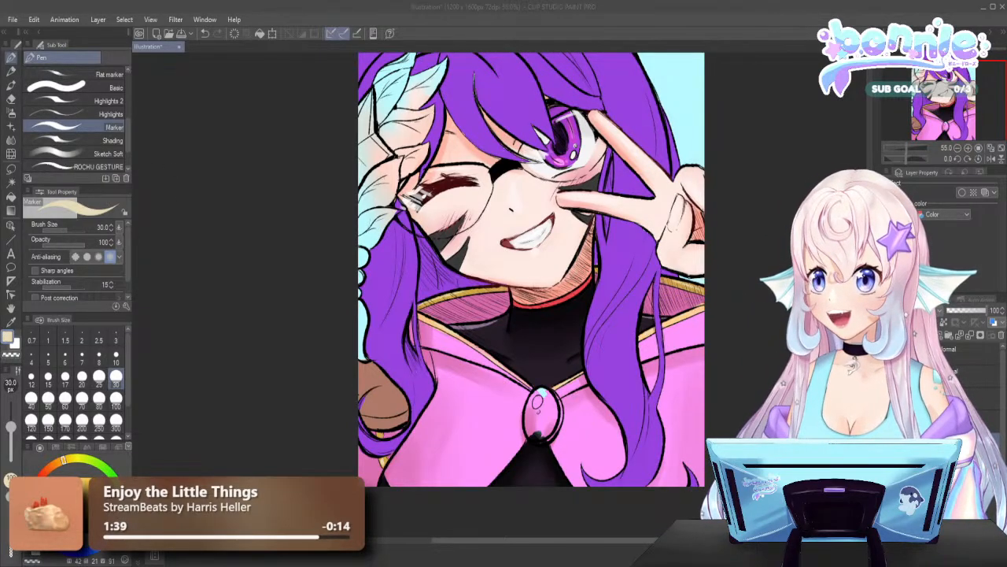
Lighten the brown hair ornament with a soft peach tone using the Airbrush at brush size 300
click(333, 179)
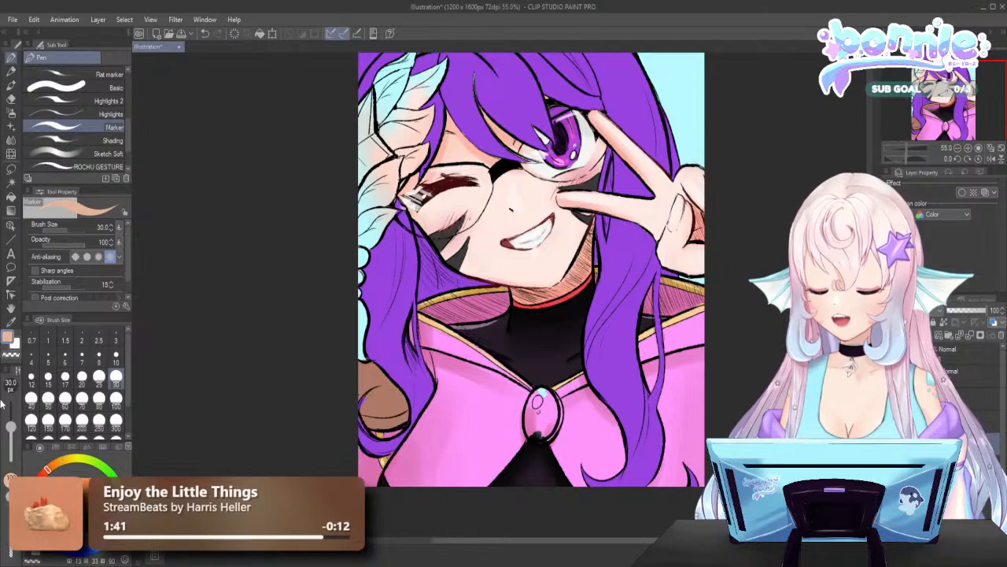
click(11, 113)
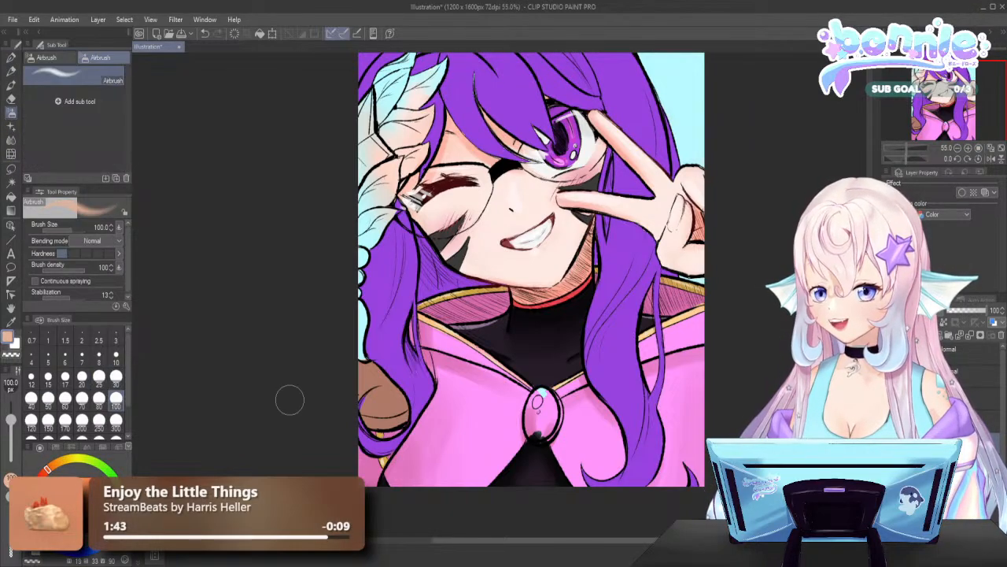
click(116, 428)
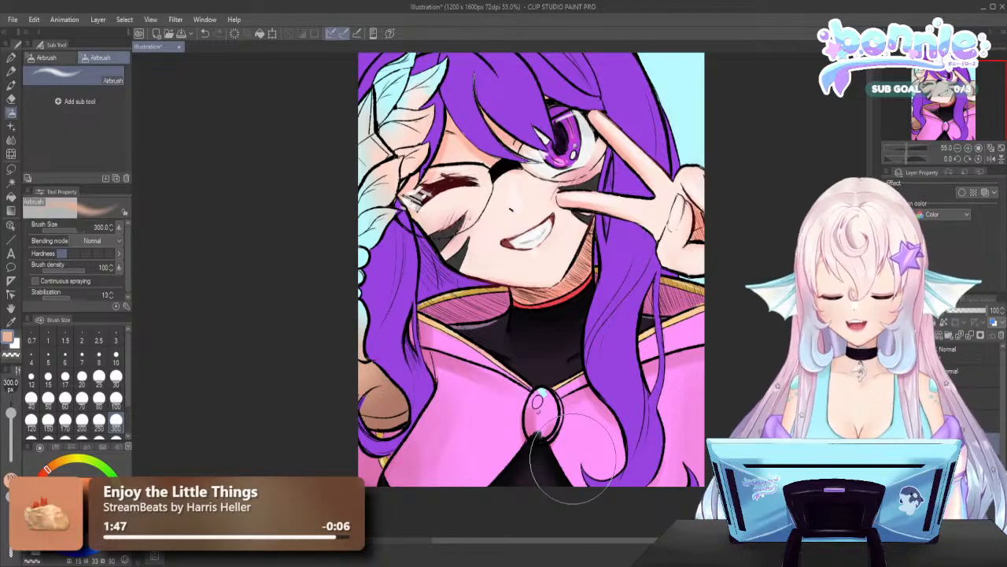
scroll(274, 290, down, 2)
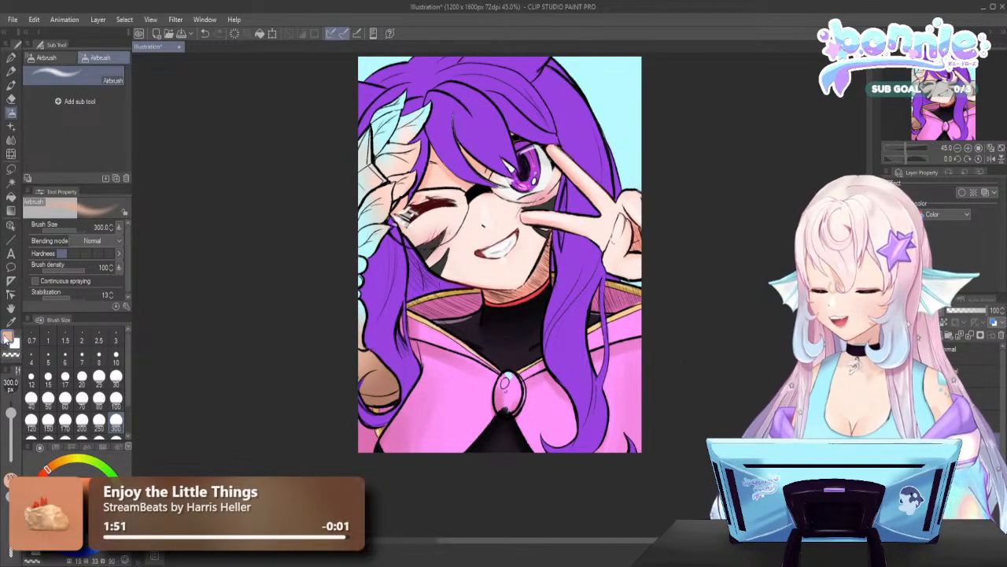
Choose a dark reddish brown and lasso the lower part of the brown hair ornament
click(7, 337)
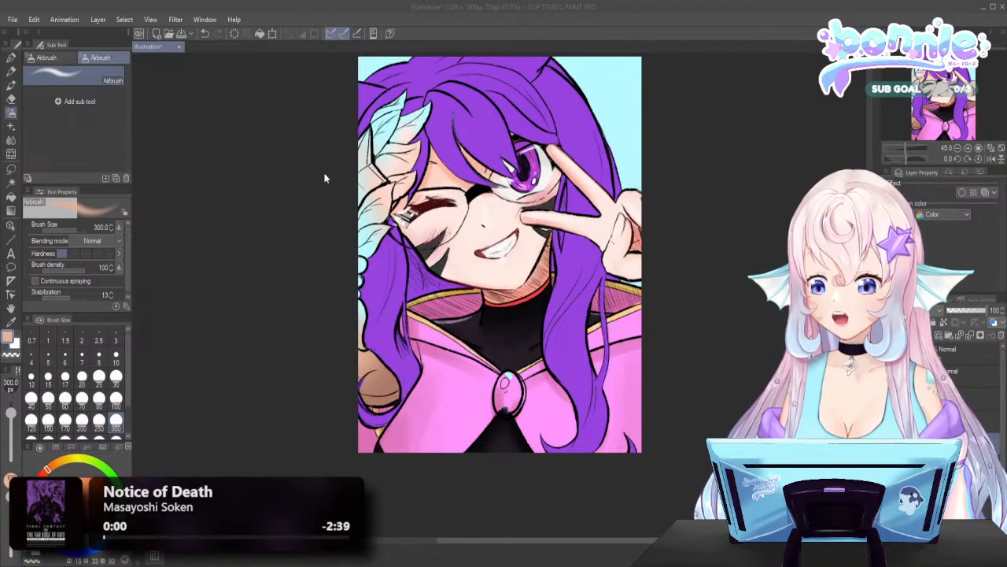
key(Return)
scroll(241, 326, up, 2)
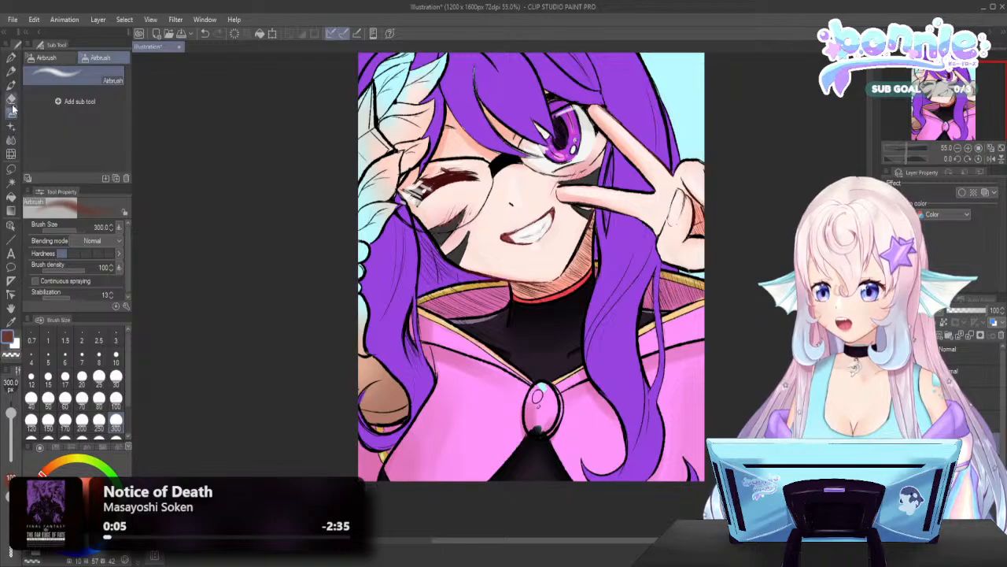
click(11, 169)
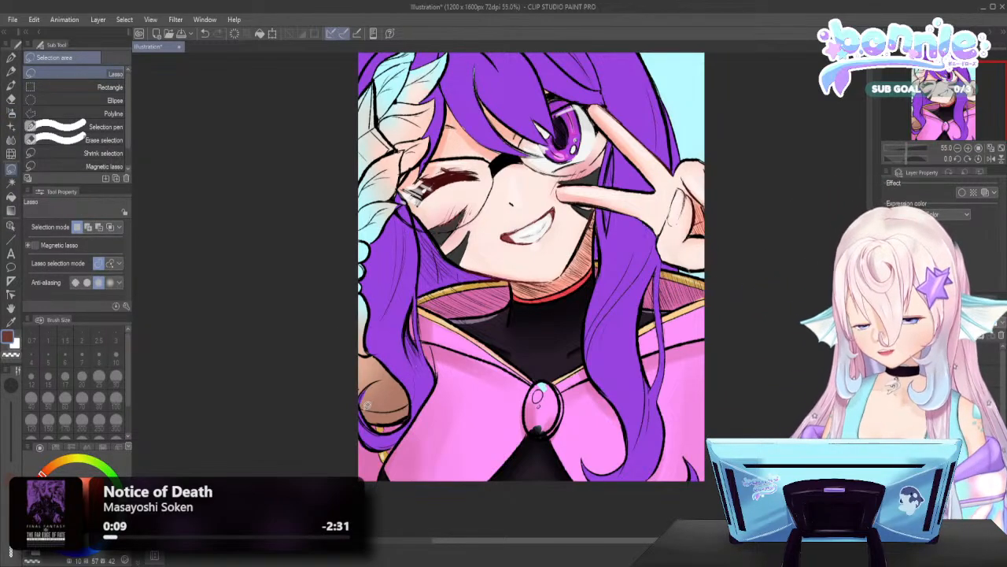
drag(417, 401, 410, 412)
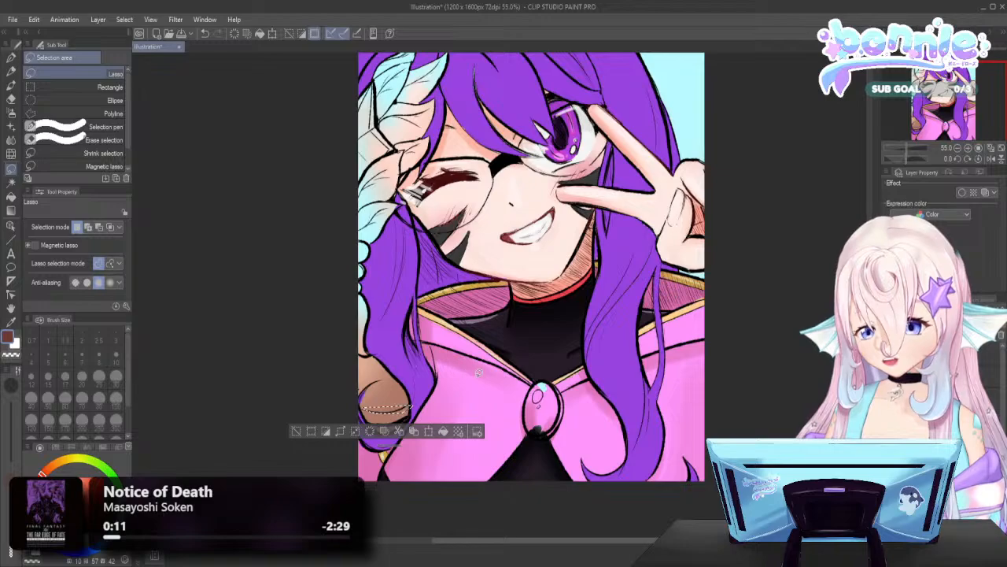
click(378, 402)
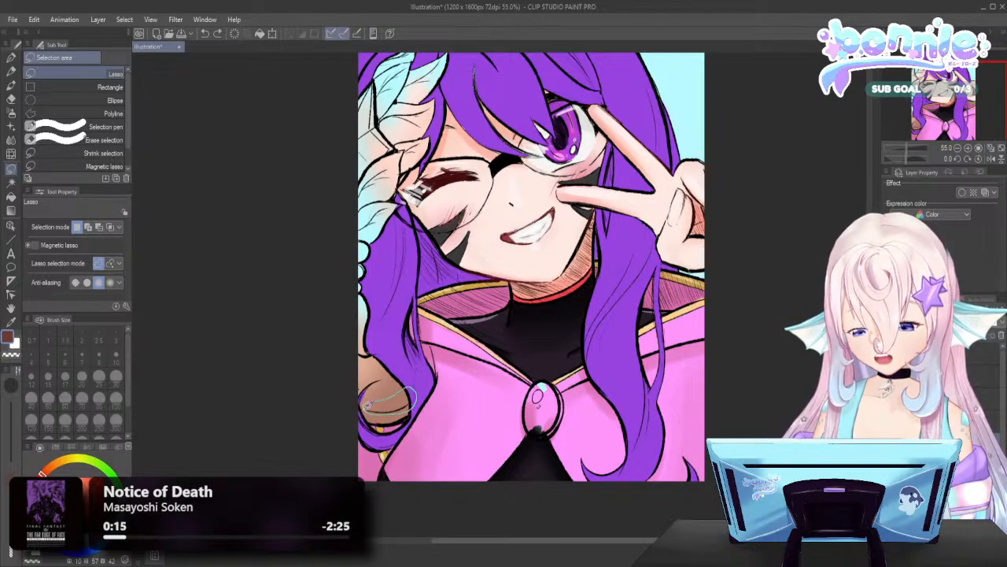
drag(366, 405, 368, 408)
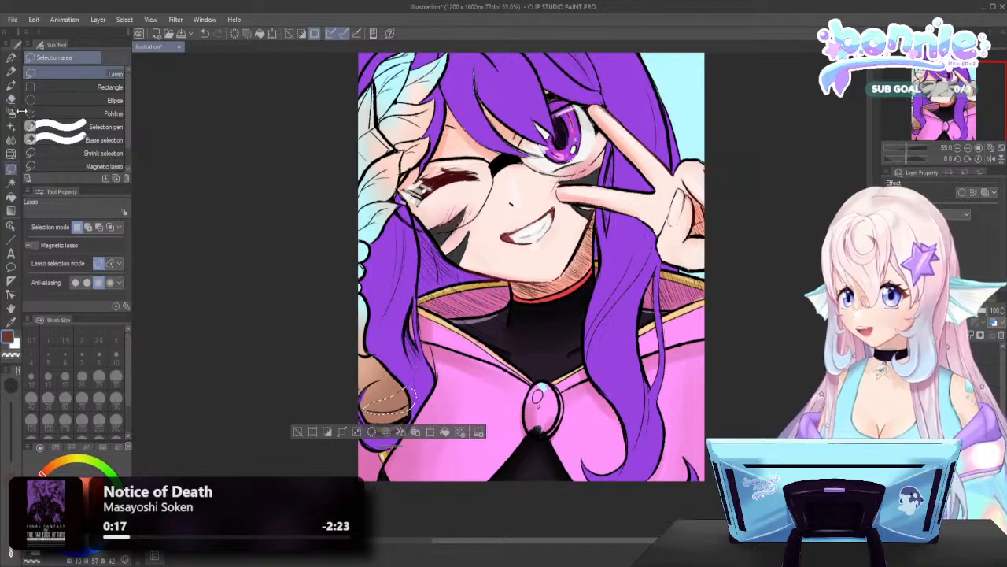
Shade the selected part of the hair ornament with dark reddish brown using the Airbrush at brush size 100, then deselect
key(b)
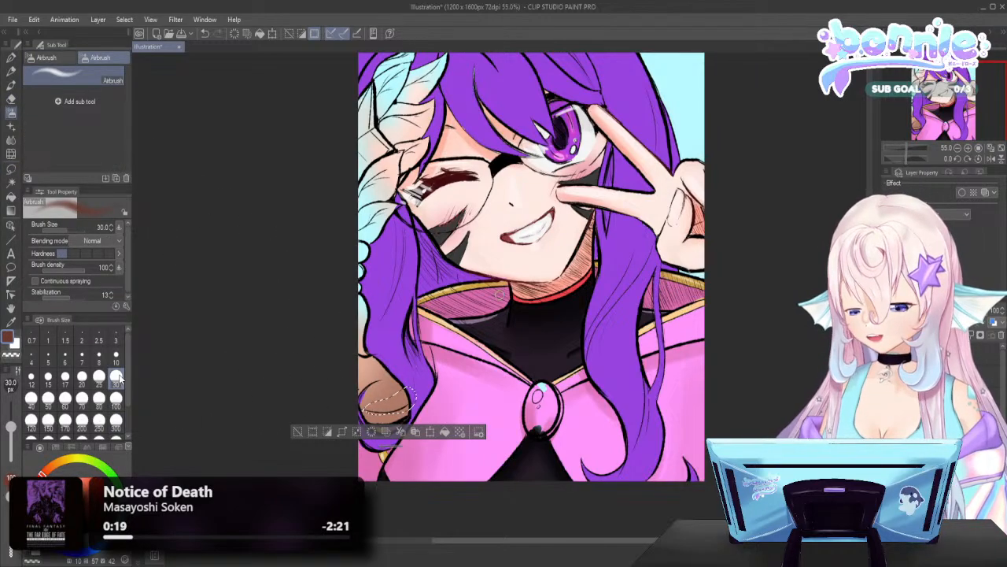
click(116, 376)
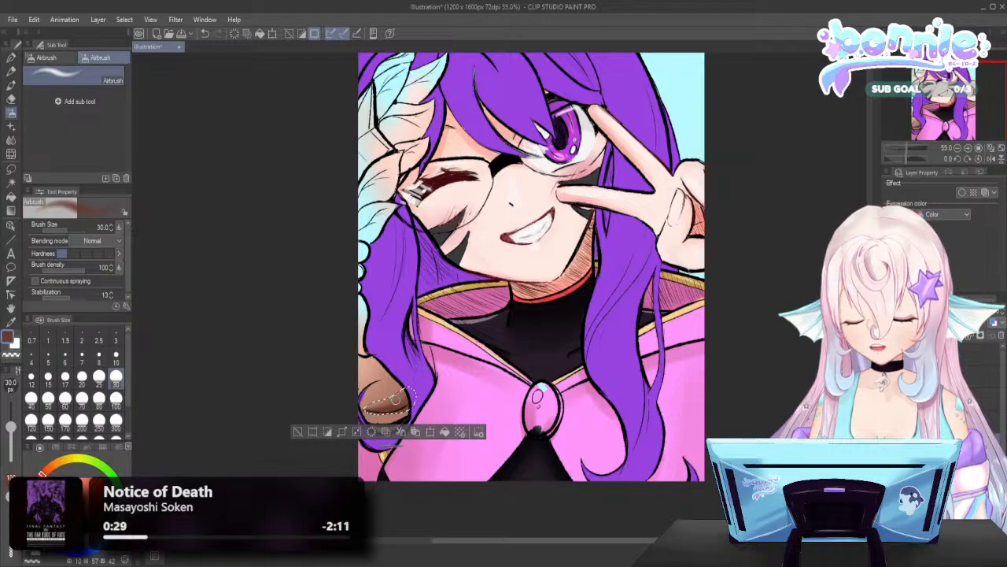
key(ctrl+z)
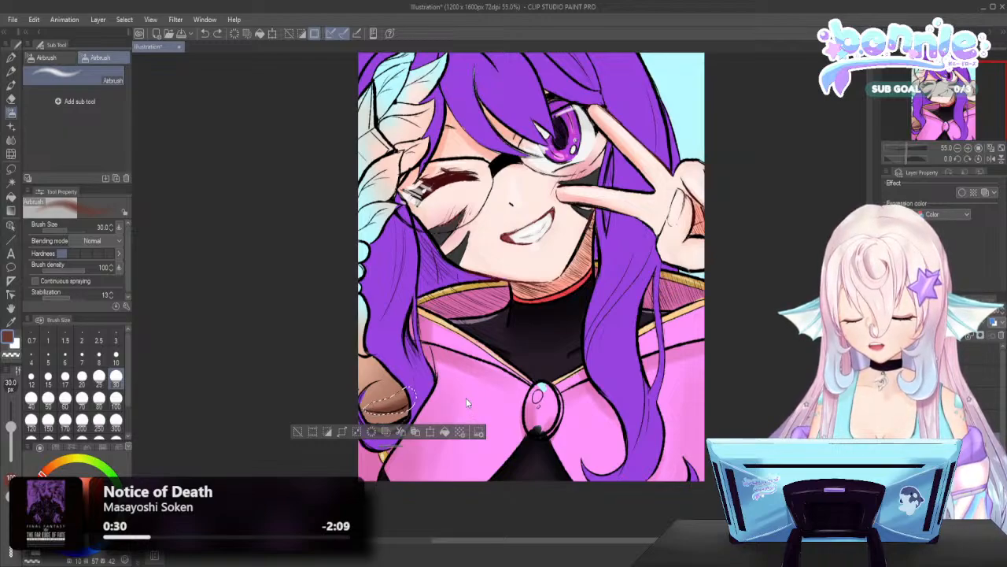
click(117, 399)
drag(417, 408, 384, 431)
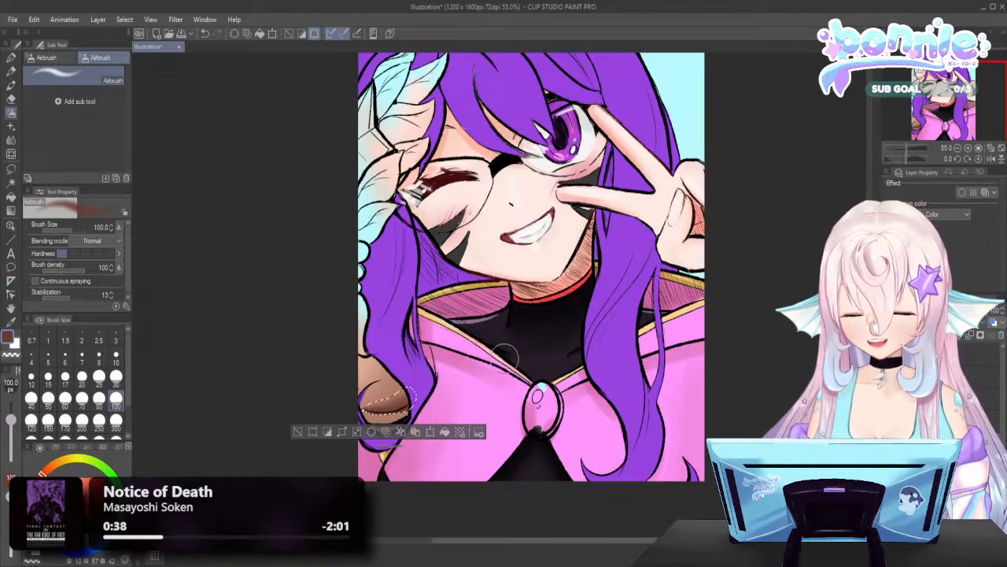
click(307, 431)
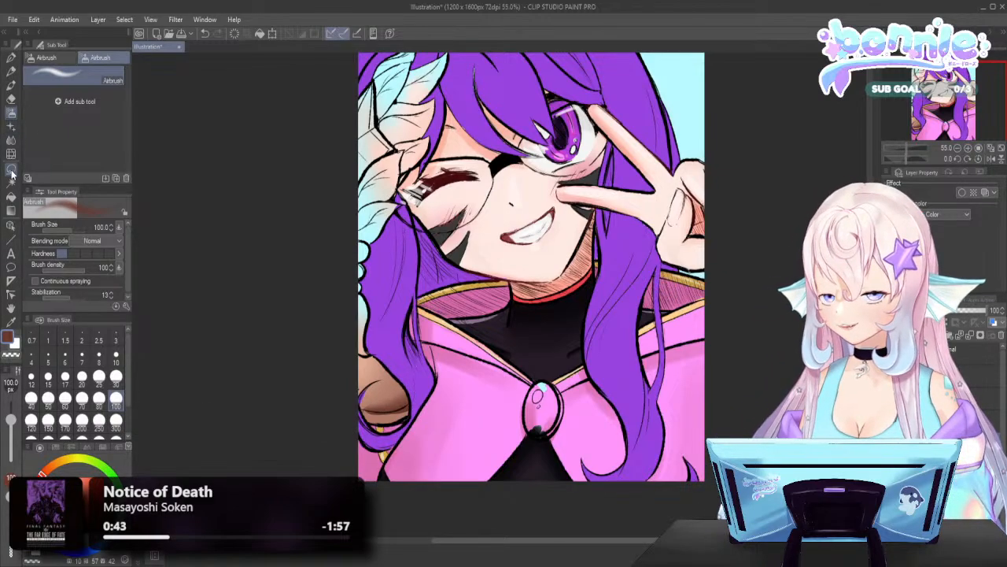
Soften the shading edge on the hair ornament with the Finger tip blender at brush size 30, then switch to Blur
click(11, 140)
click(81, 102)
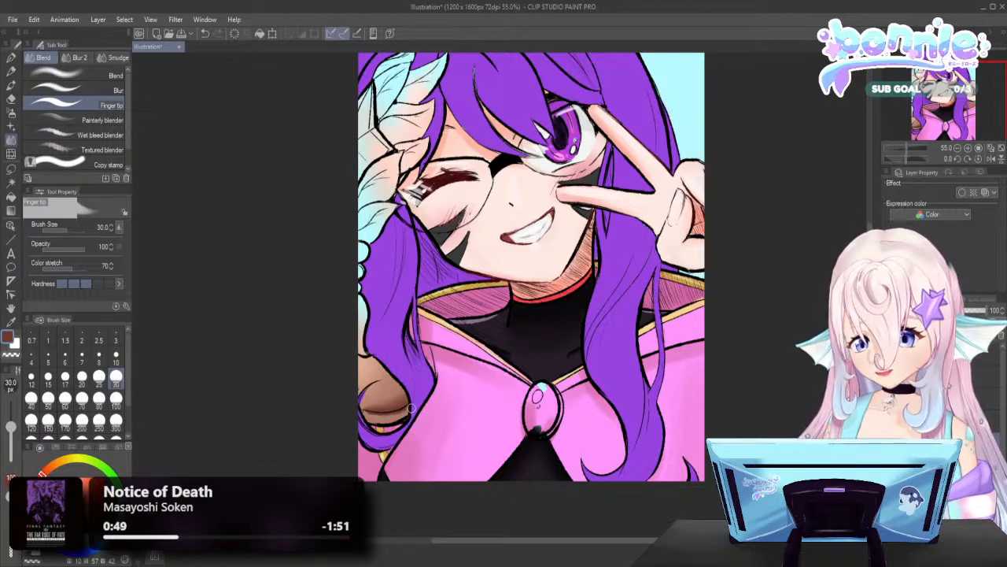
drag(410, 407, 375, 408)
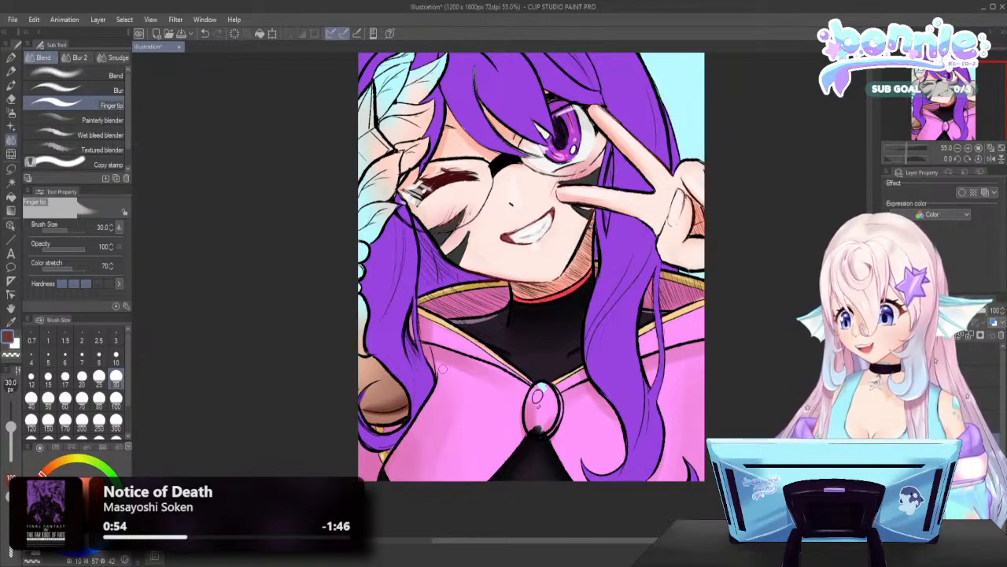
click(110, 90)
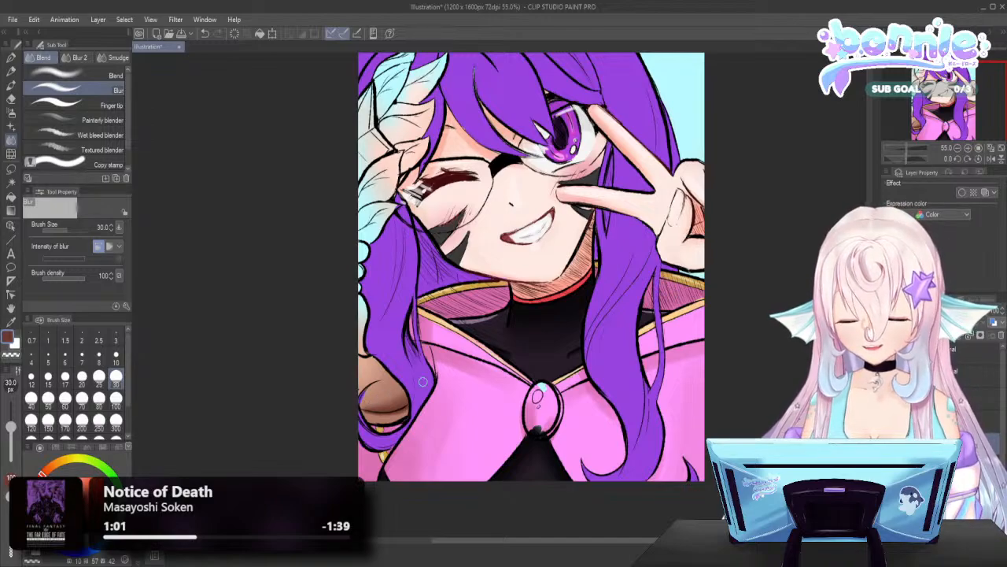
scroll(297, 314, down, 3)
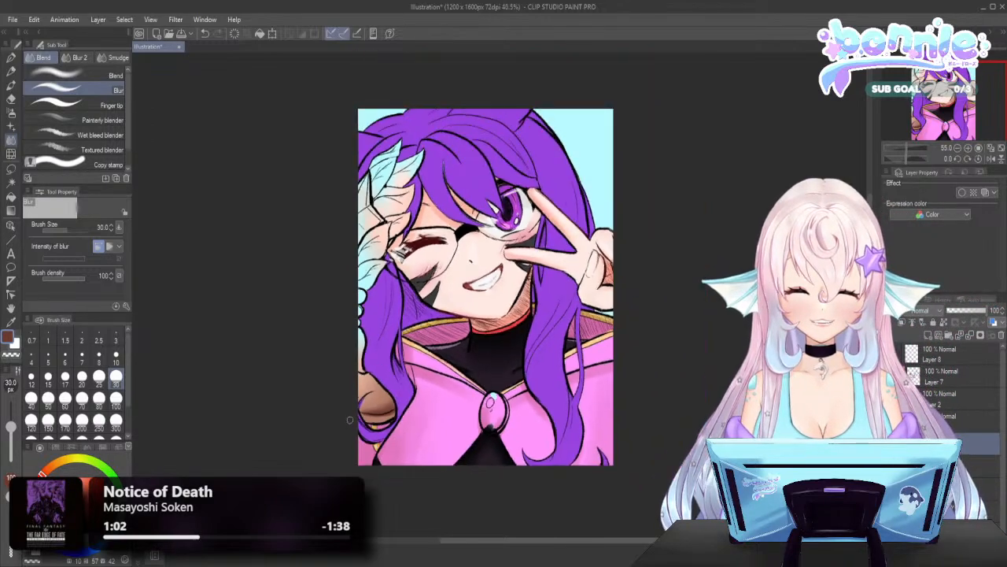
scroll(298, 315, up, 1)
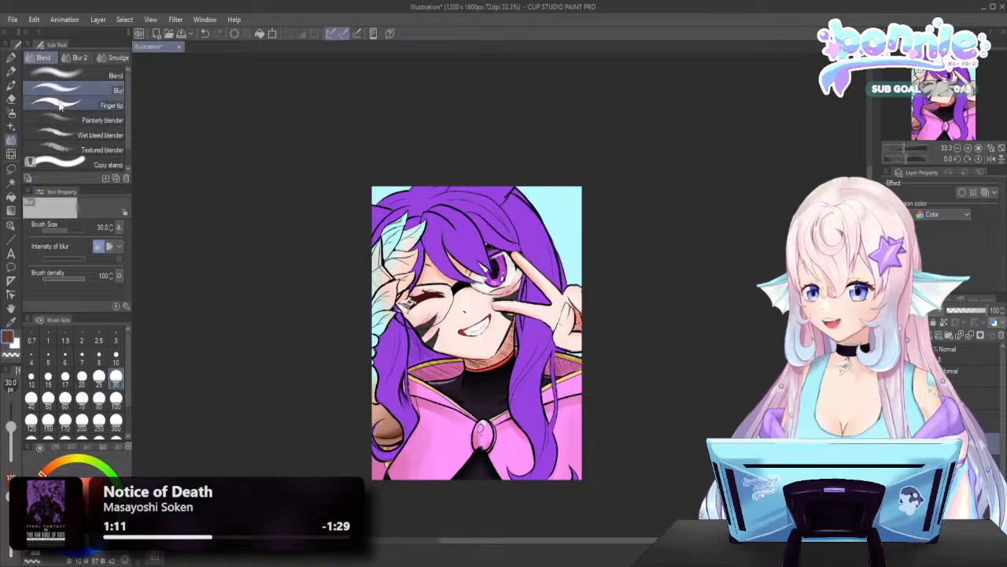
Switch to the Sketch Soft pen and set its brush size to 100
click(36, 121)
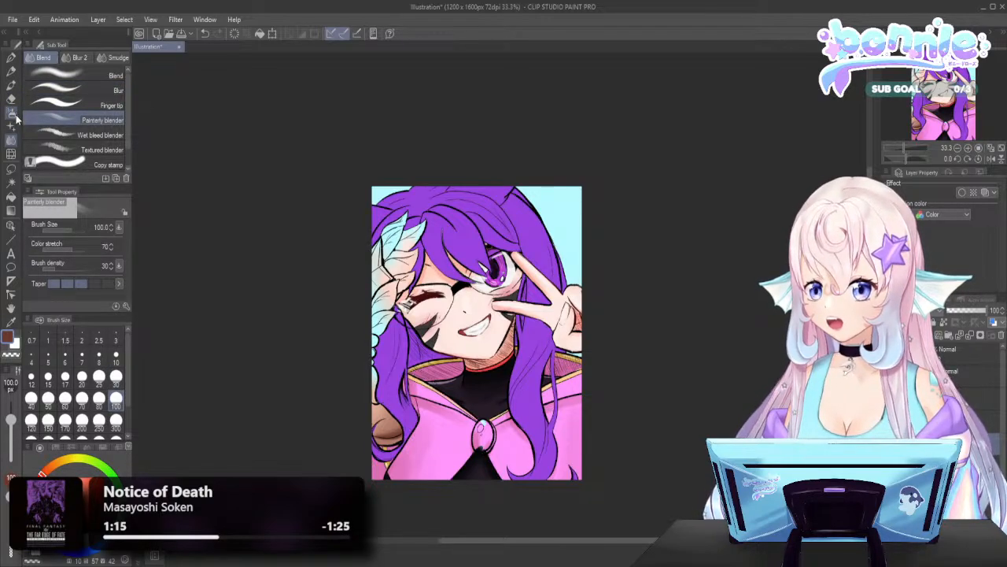
click(13, 87)
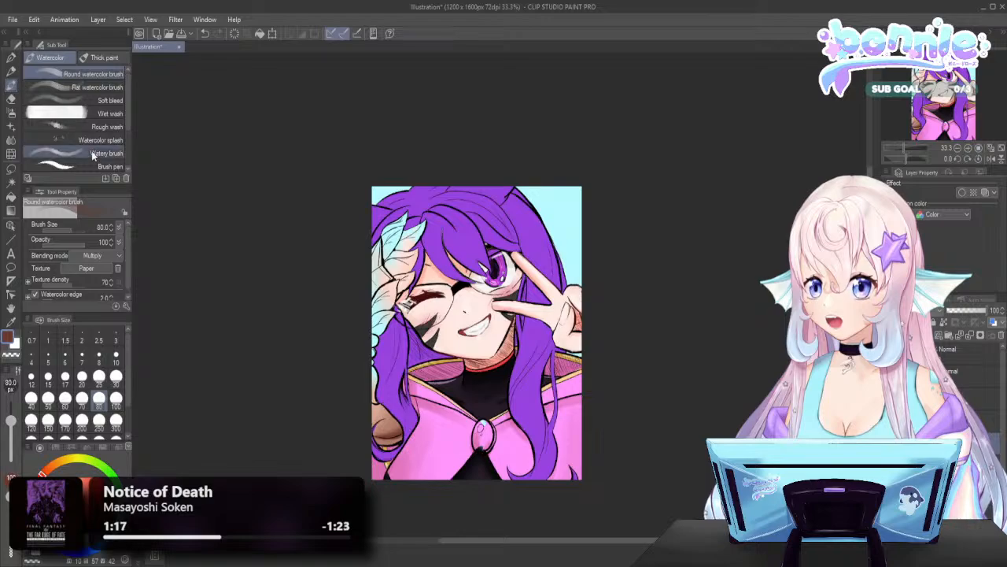
click(11, 58)
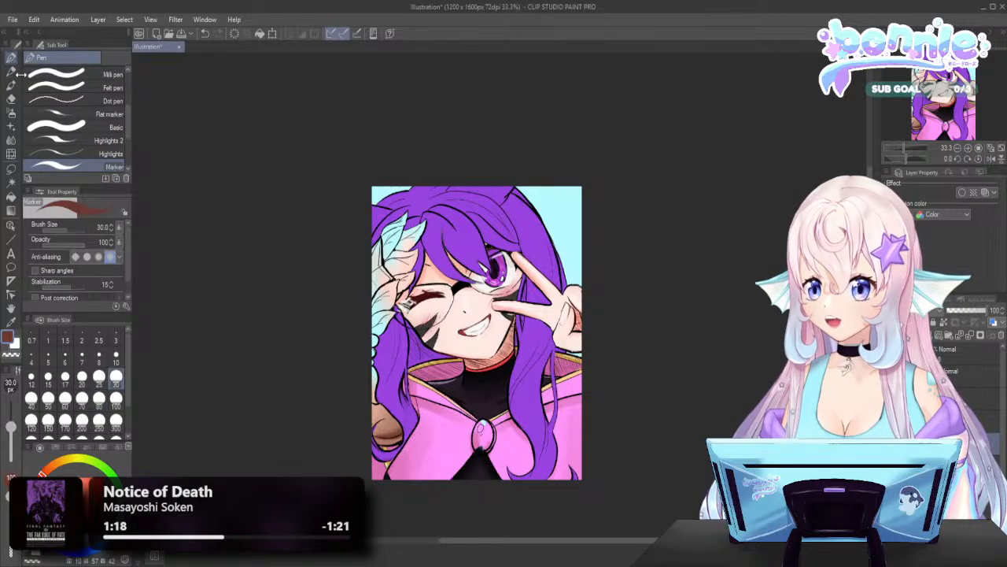
click(100, 156)
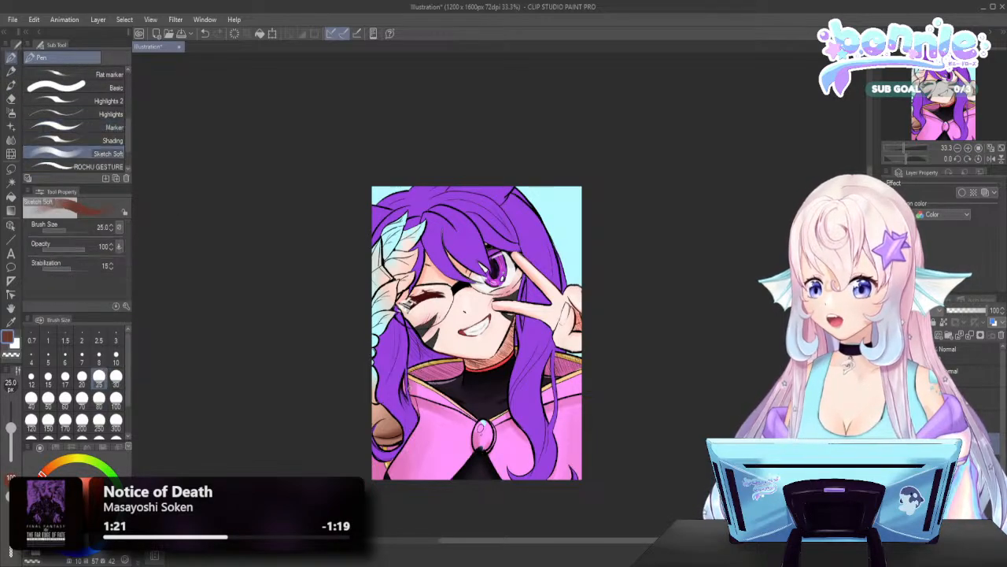
key(ctrl+plus)
click(116, 406)
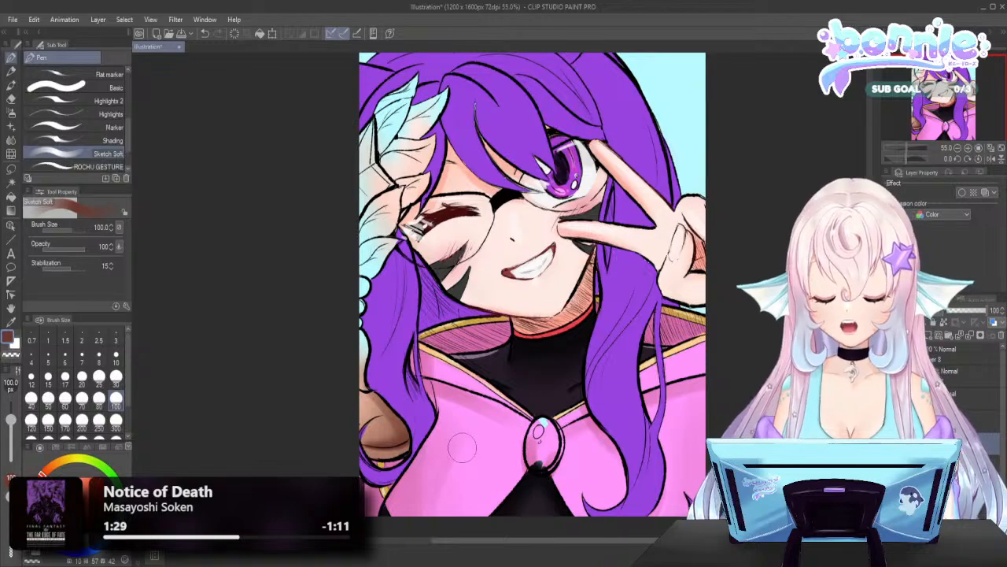
scroll(462, 447, down, 3)
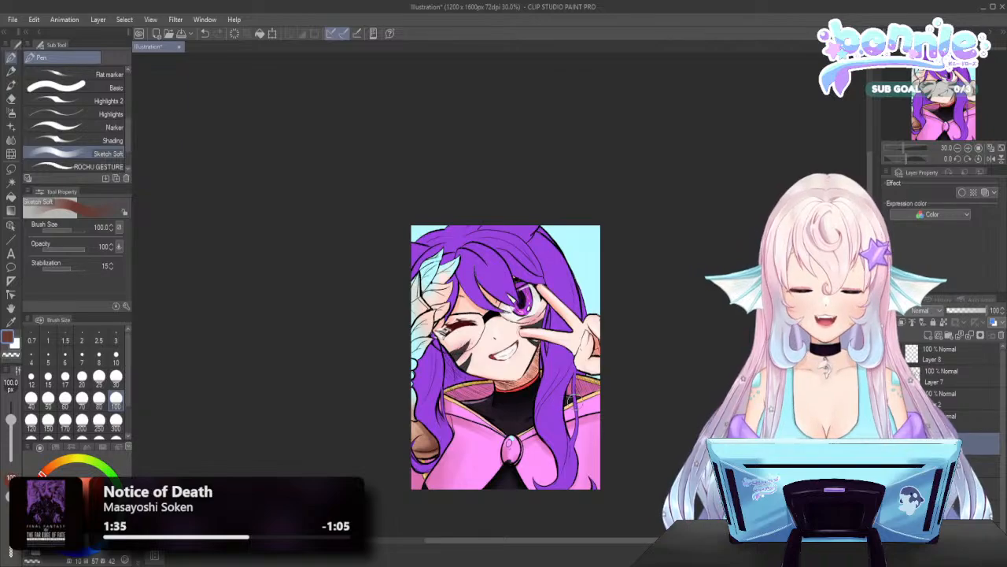
scroll(610, 419, up, 1)
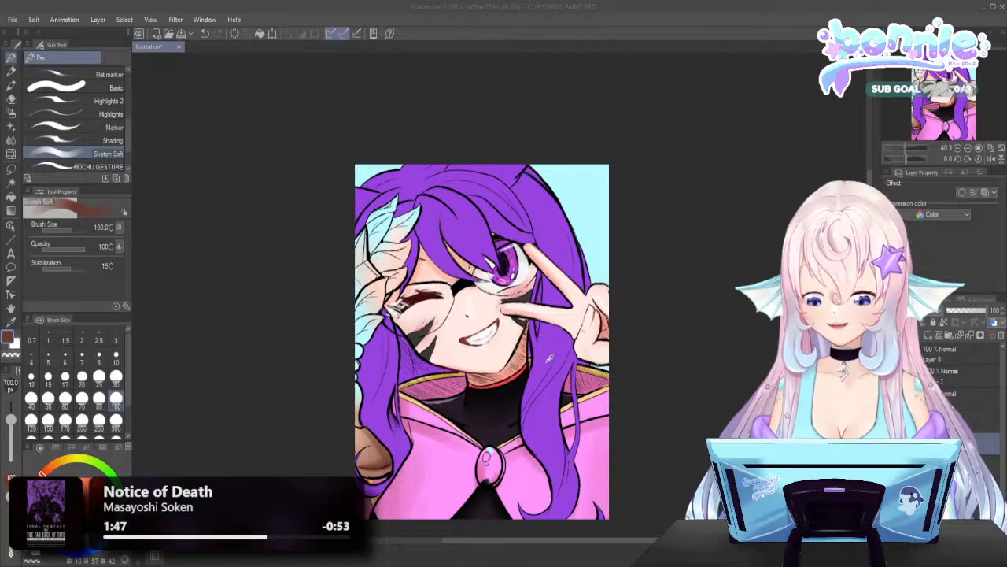
Fill the oval brooch gem on the cloak with purple sampled from the hair, using the Marker pen at brush size 100
scroll(482, 341, up, 3)
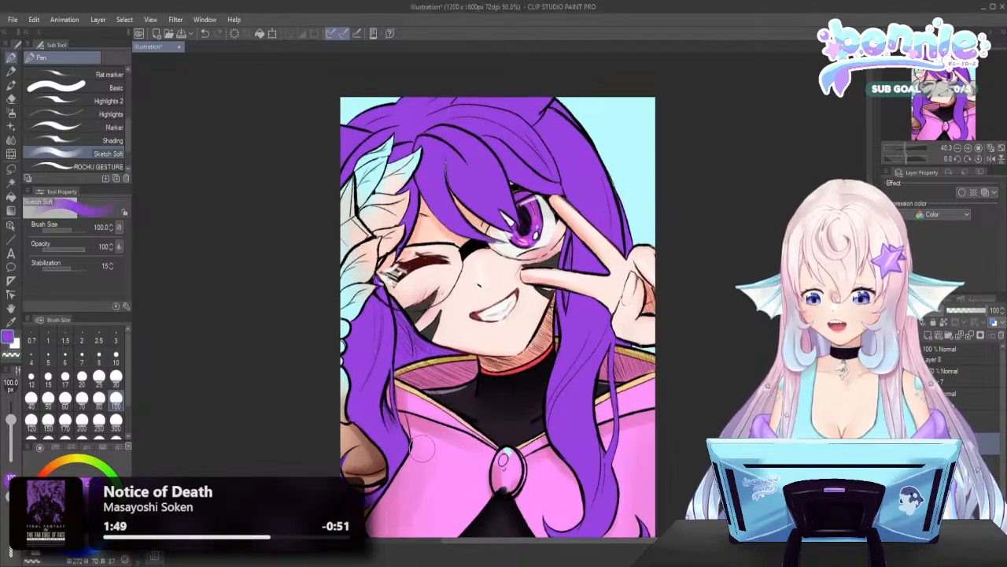
scroll(482, 341, down, 3)
scroll(481, 340, up, 2)
scroll(594, 533, up, 1)
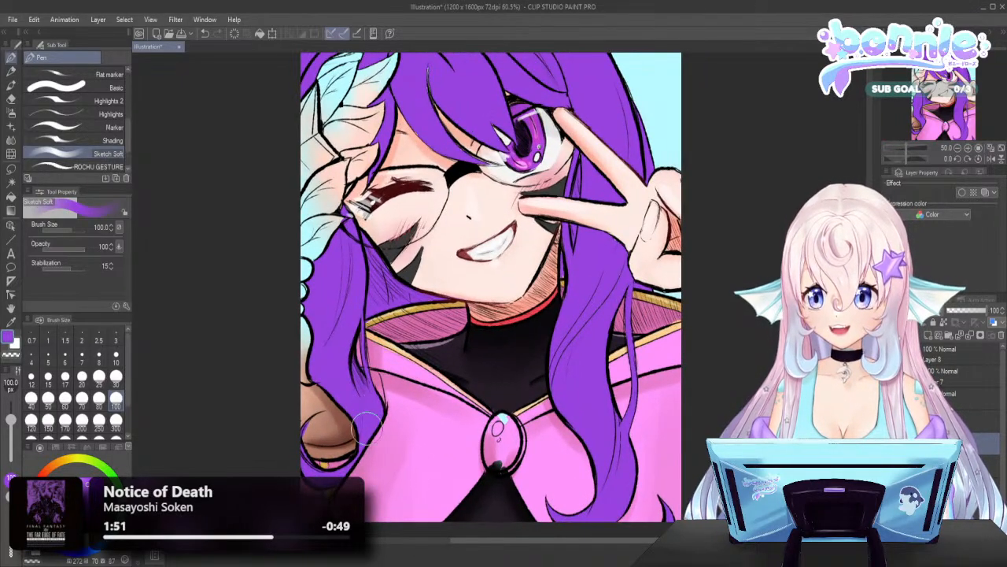
click(69, 129)
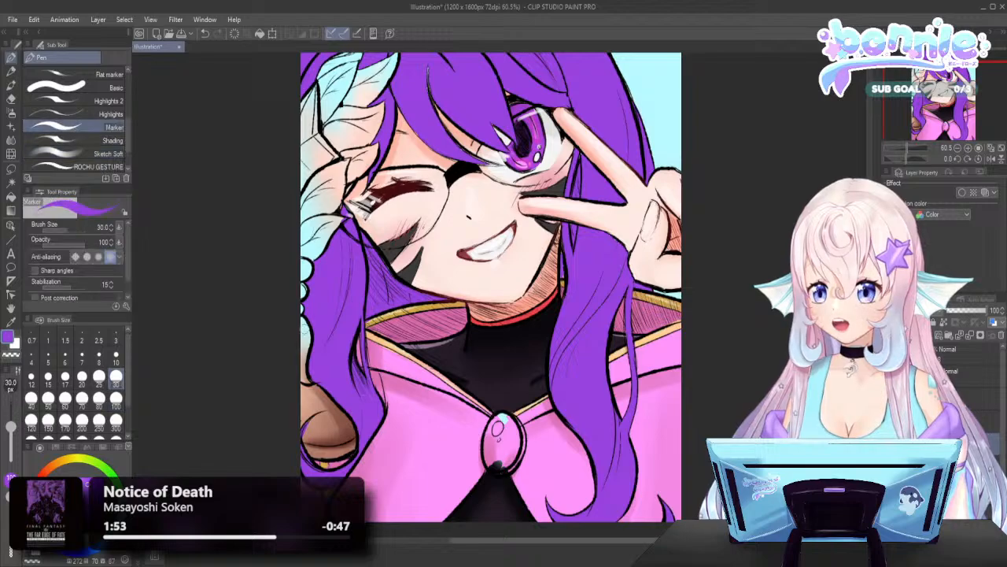
mouse_move(460, 431)
mouse_down()
mouse_move(502, 429)
mouse_move(496, 450)
mouse_move(500, 436)
mouse_move(508, 447)
mouse_move(497, 458)
mouse_move(500, 438)
mouse_move(508, 450)
mouse_move(502, 435)
mouse_move(504, 454)
mouse_move(504, 425)
mouse_up()
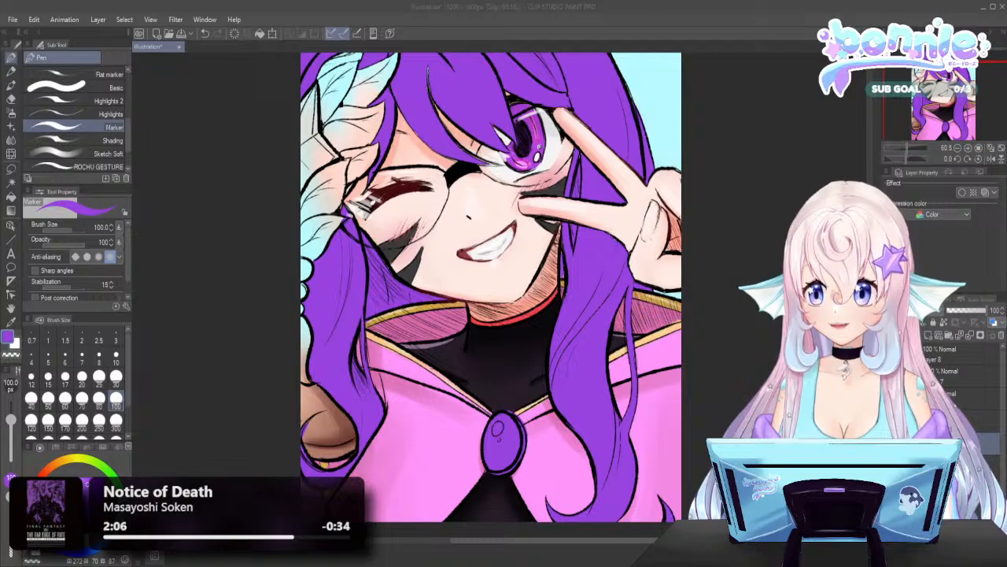
Colour the rim around the brooch gem light gold using the Marker pen at brush size 30
click(85, 89)
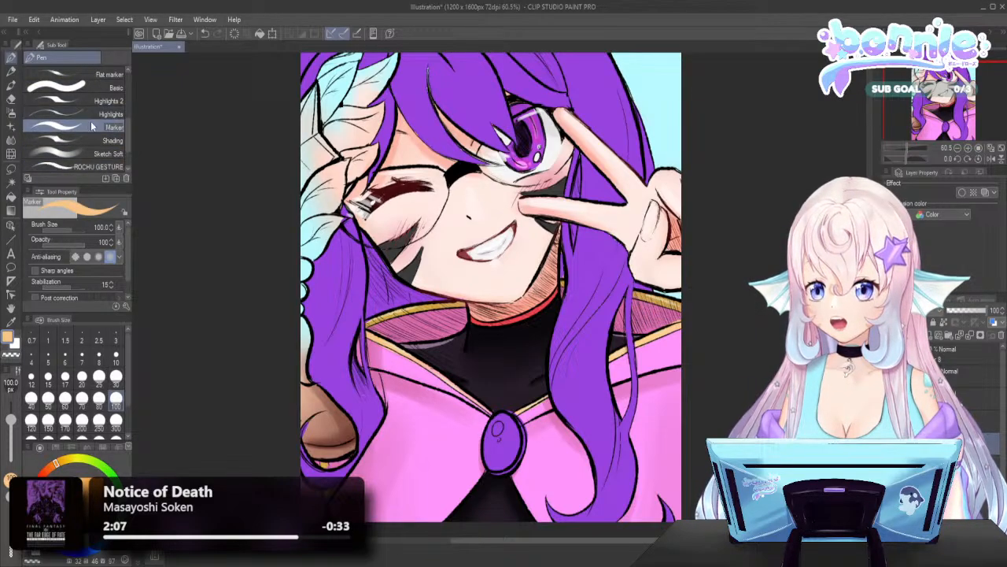
click(116, 377)
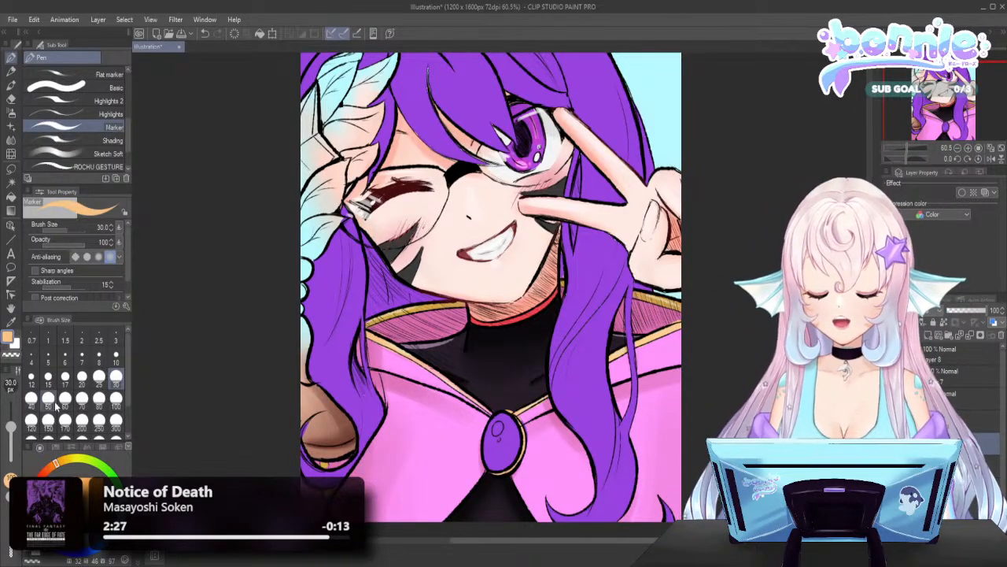
Auto-select the brooch gem, shade it with deeper purple using the Airbrush at brush sizes 100 and 30, add lighter purple, and deselect
click(11, 182)
click(499, 429)
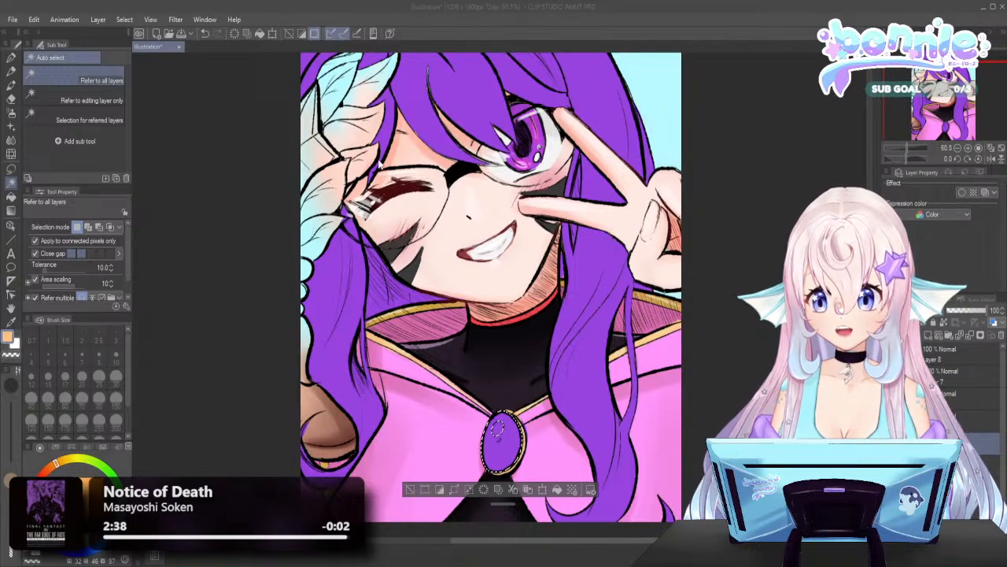
click(80, 153)
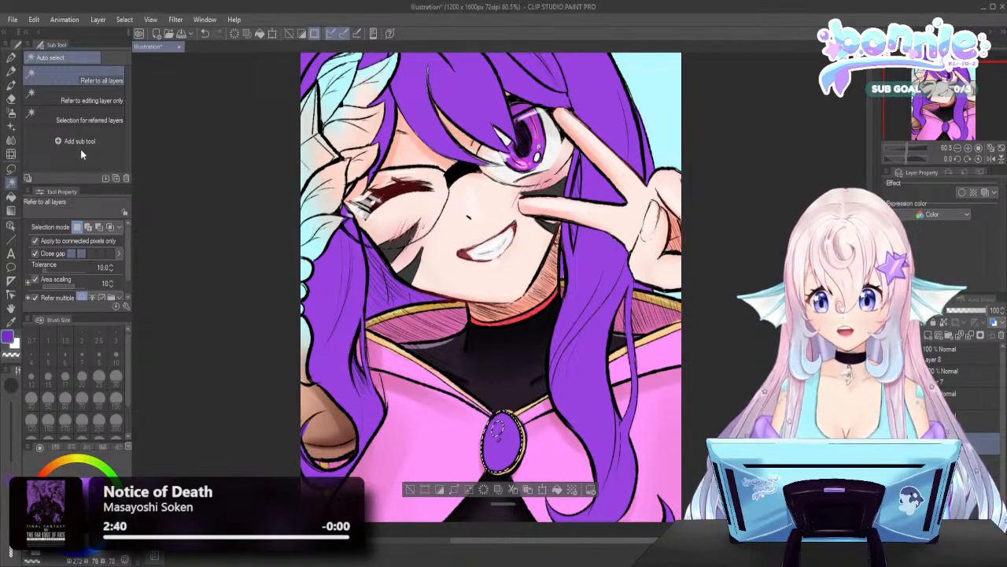
click(11, 112)
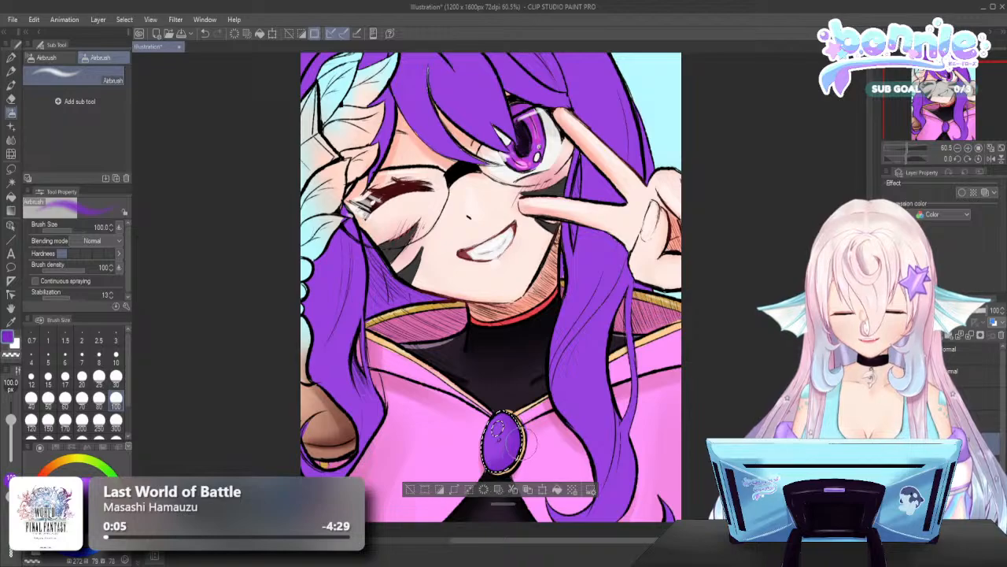
click(116, 376)
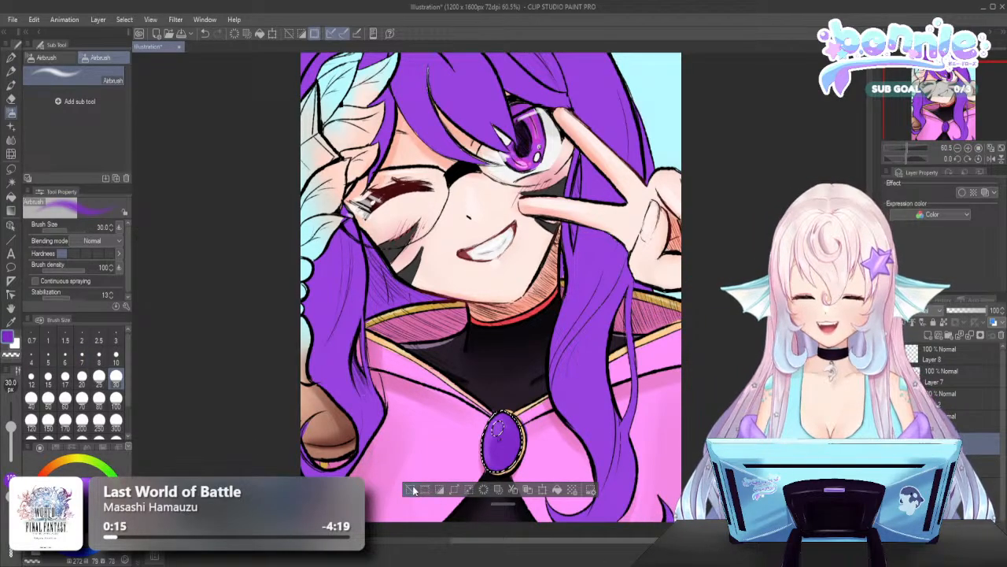
key(ctrl+d)
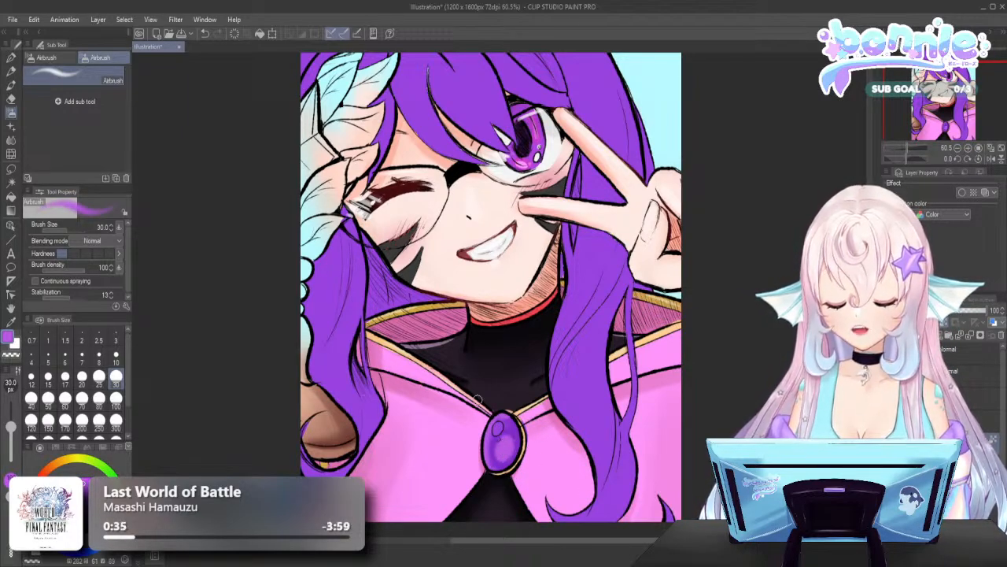
Choose a light pinkish-purple colour and switch to the Highlights 2 pen at brush size 30
click(116, 356)
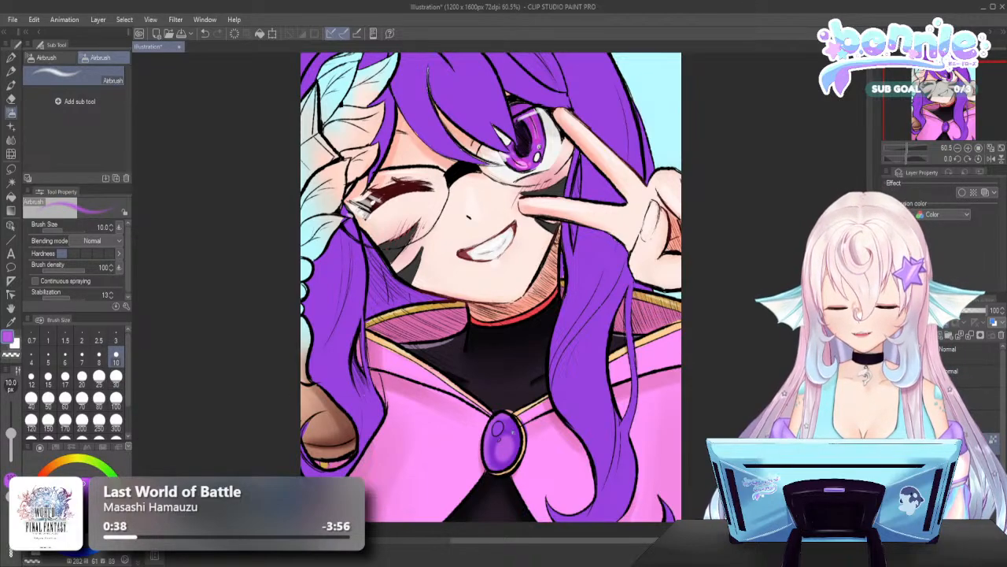
key(ctrl+minus)
key(ctrl+minus)
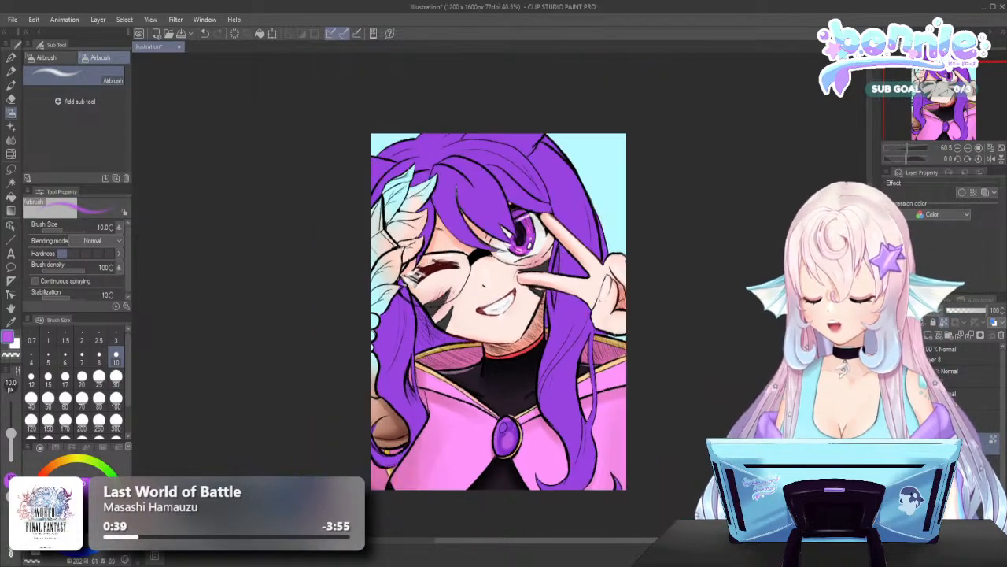
key(ctrl+plus)
key(ctrl+plus)
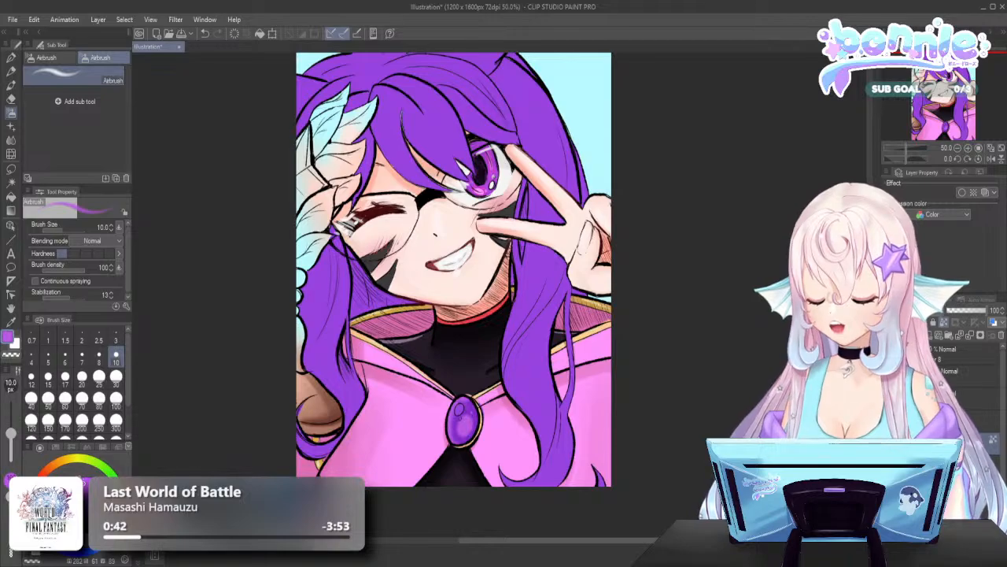
click(77, 474)
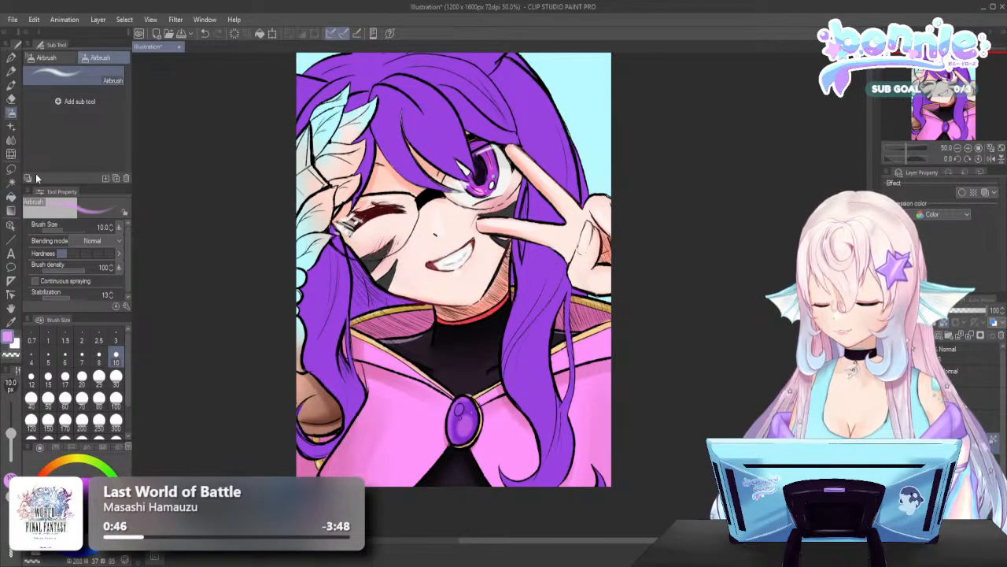
click(11, 85)
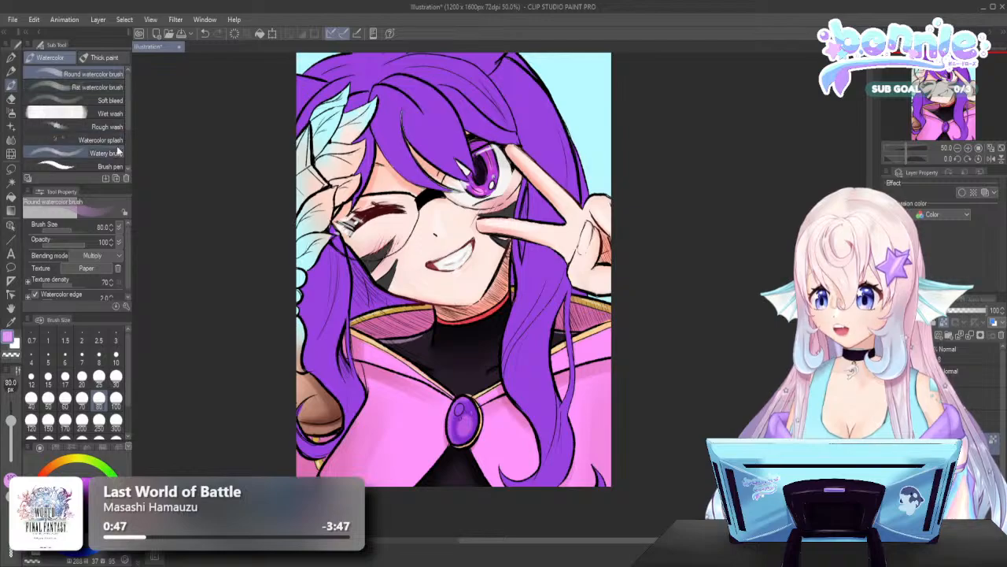
key(p)
key(p)
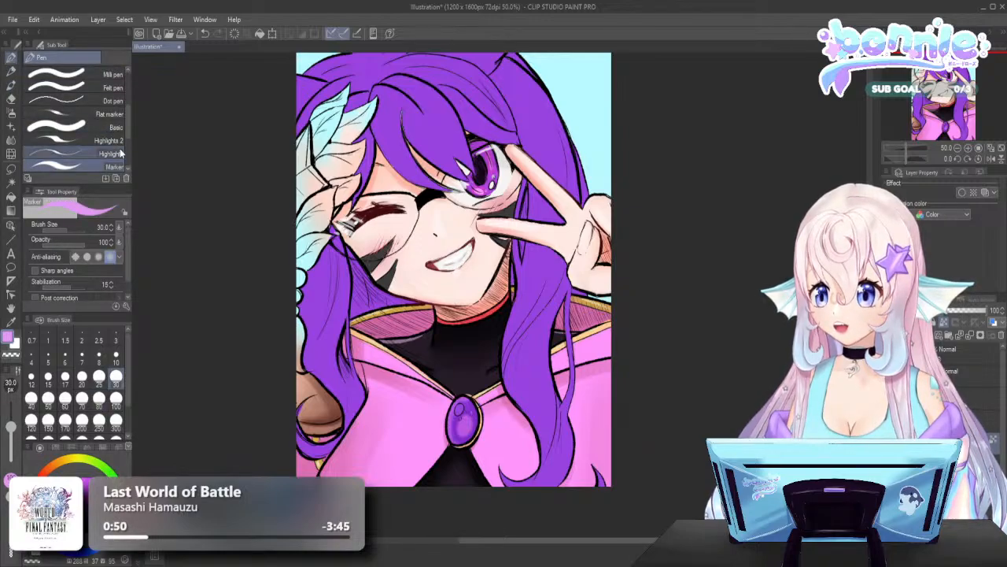
click(110, 141)
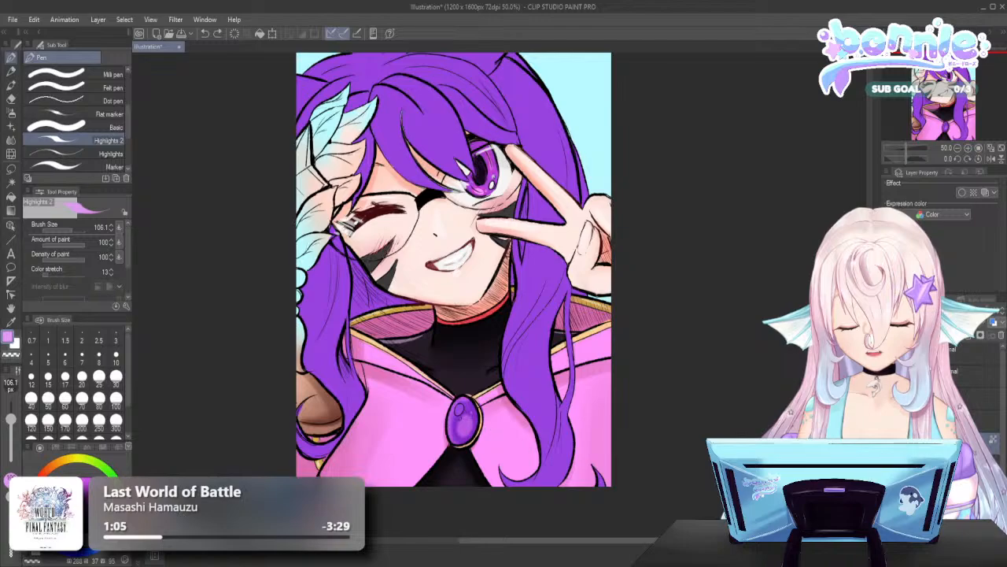
click(115, 376)
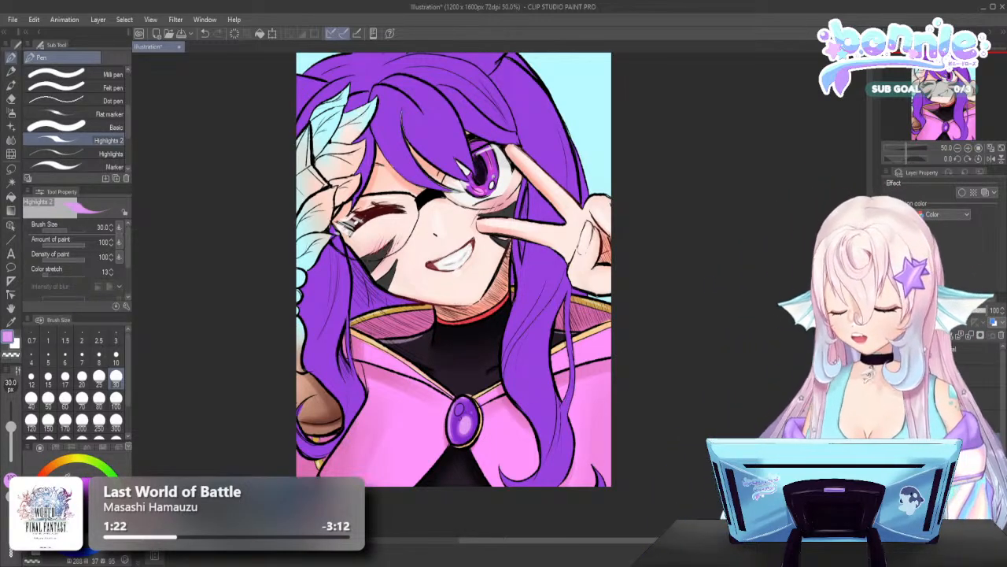
Paint pale lavender highlights on the brooch gem with the Highlights 2 pen
key(x)
click(459, 408)
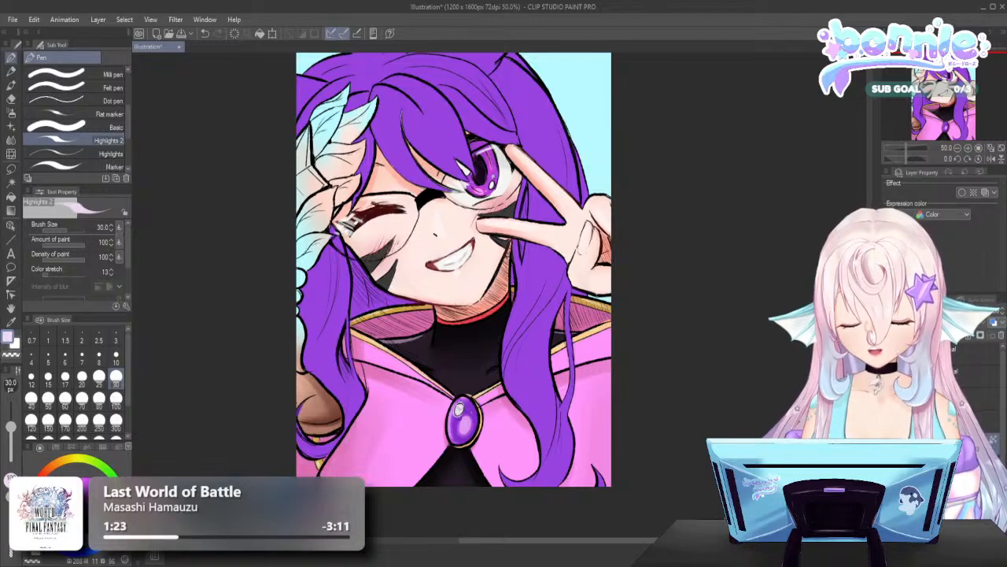
drag(471, 414, 460, 419)
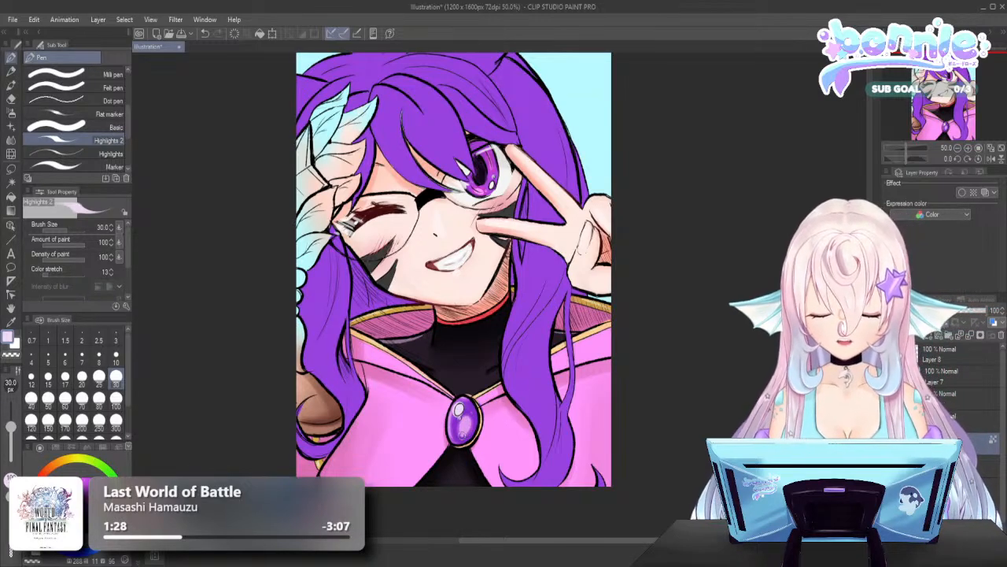
Examine the whole portrait at several zoom levels to judge the brooch and overall colouring
scroll(583, 386, down, 2)
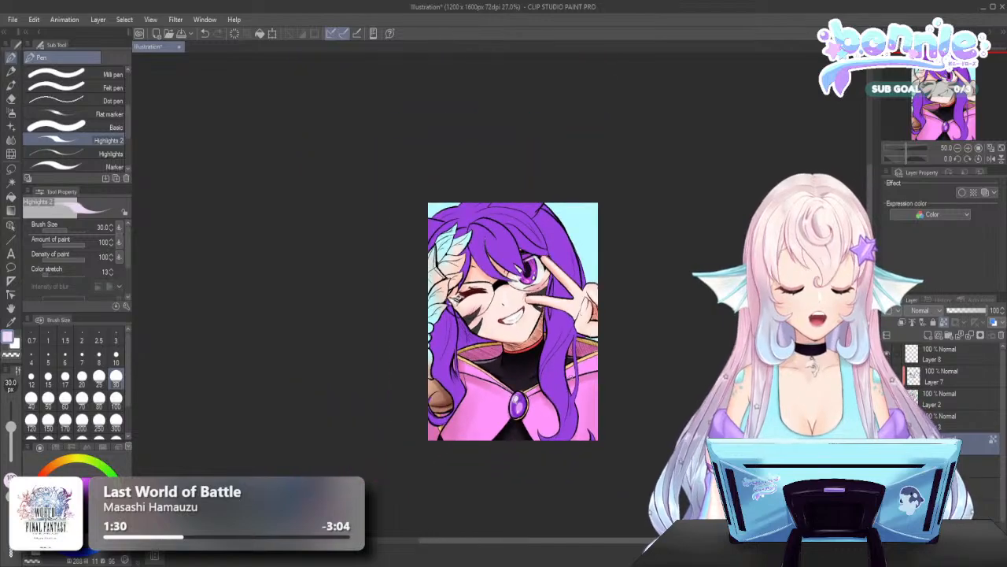
scroll(523, 302, up, 1)
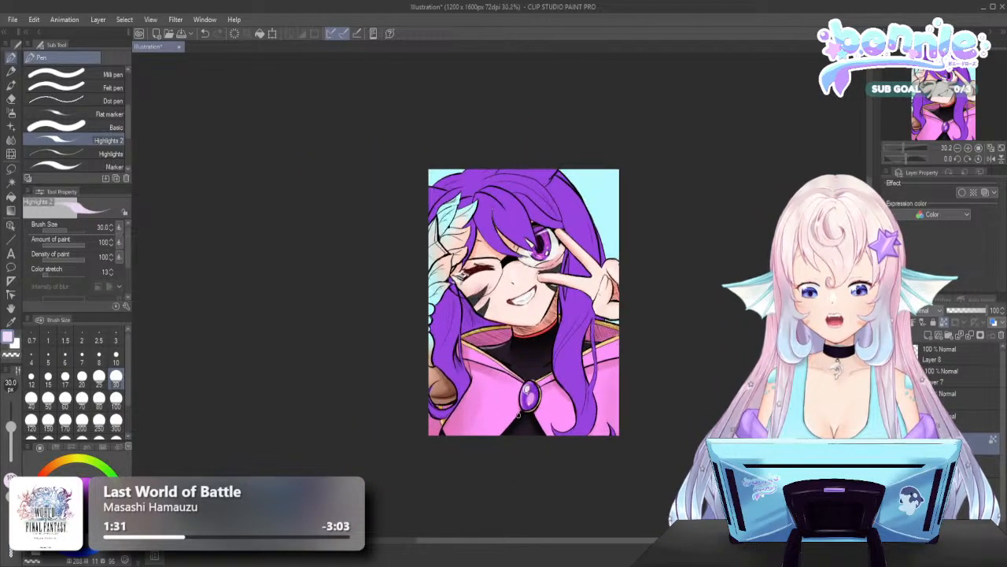
scroll(524, 303, up, 1)
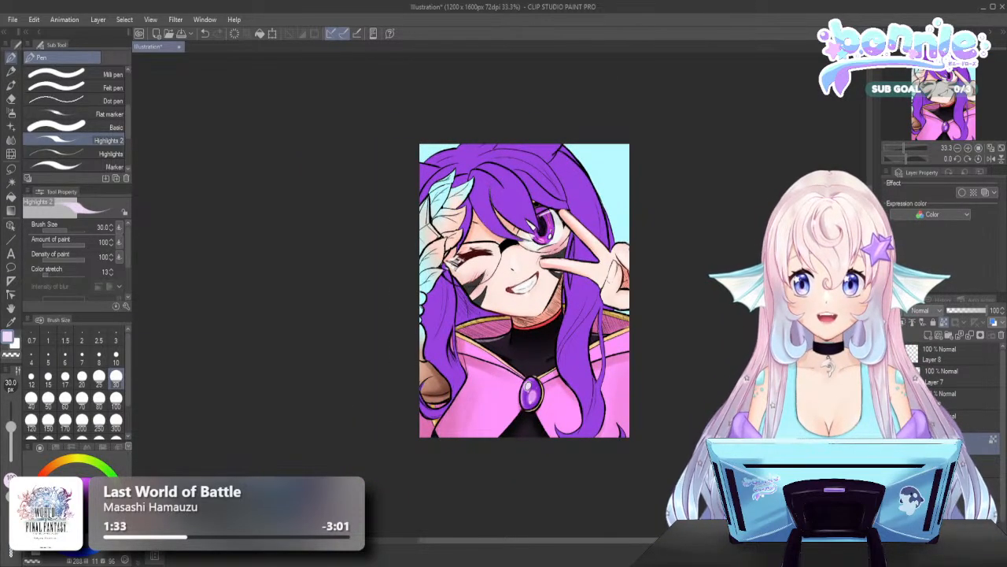
scroll(639, 398, up, 1)
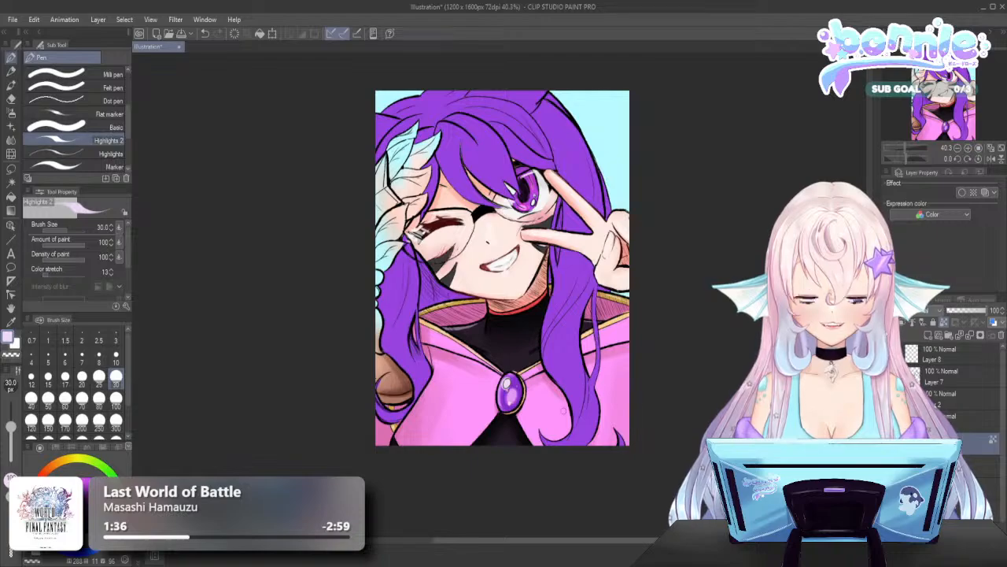
scroll(336, 165, down, 2)
scroll(336, 165, up, 1)
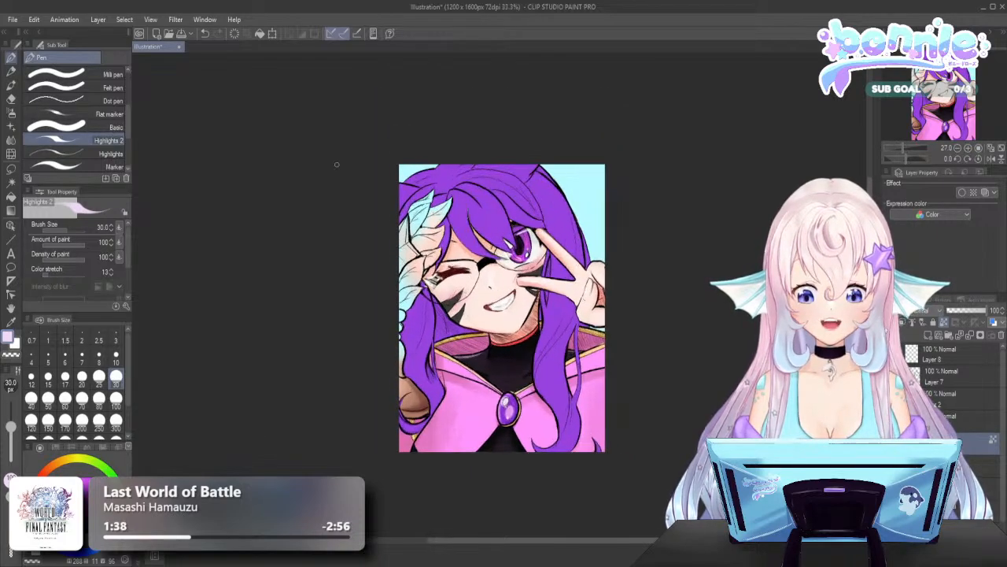
scroll(584, 422, up, 2)
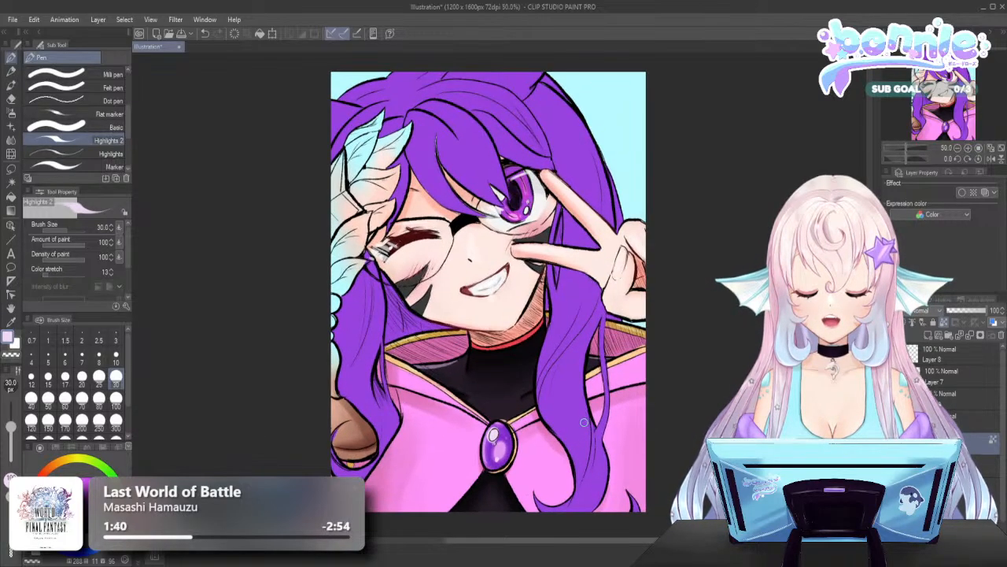
click(952, 384)
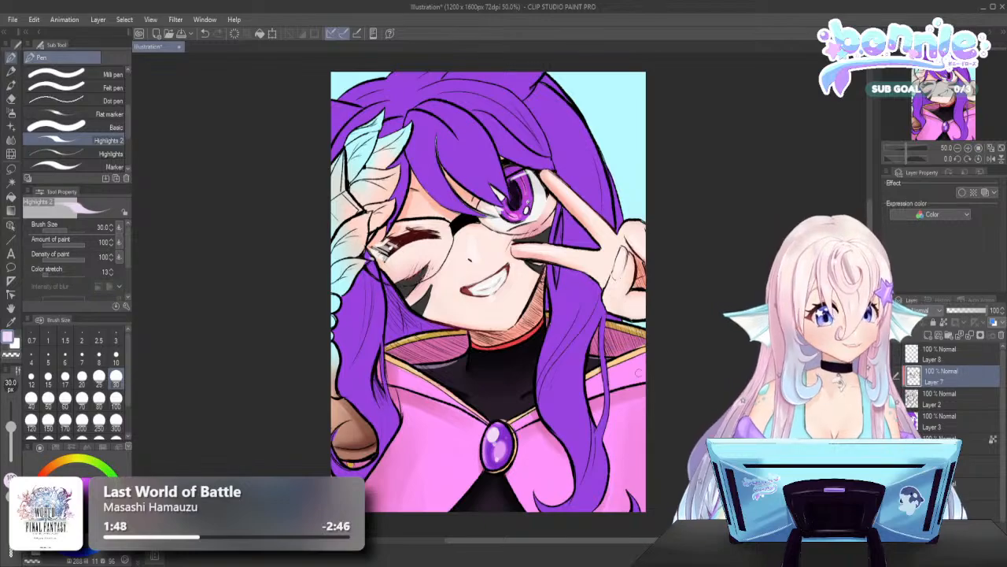
key(ctrl+minus)
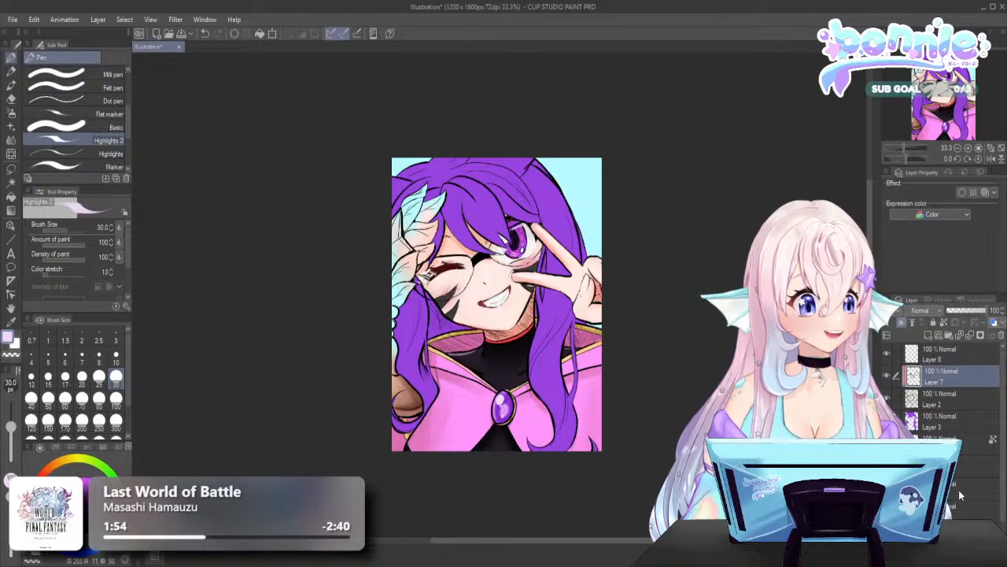
click(956, 439)
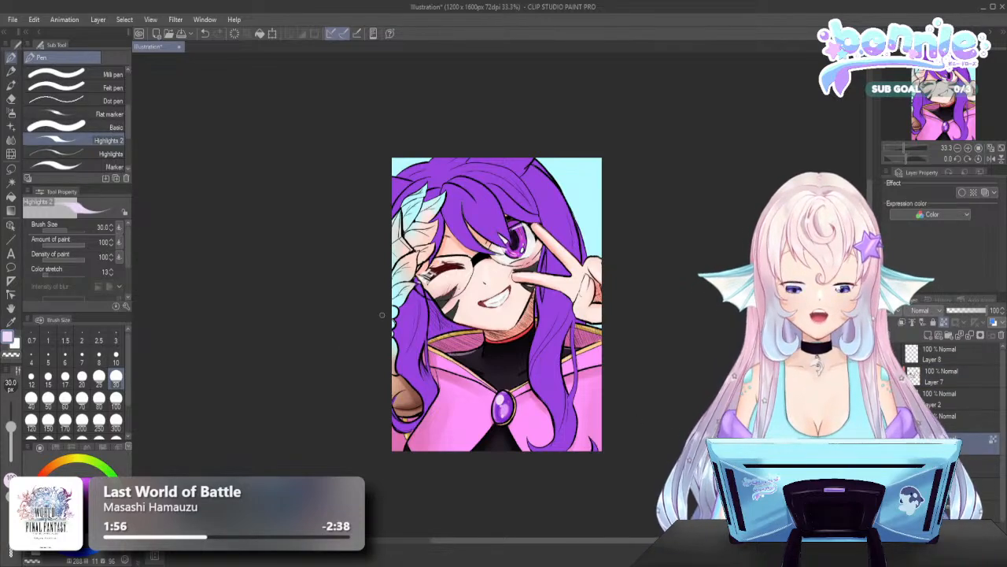
scroll(382, 315, up, 2)
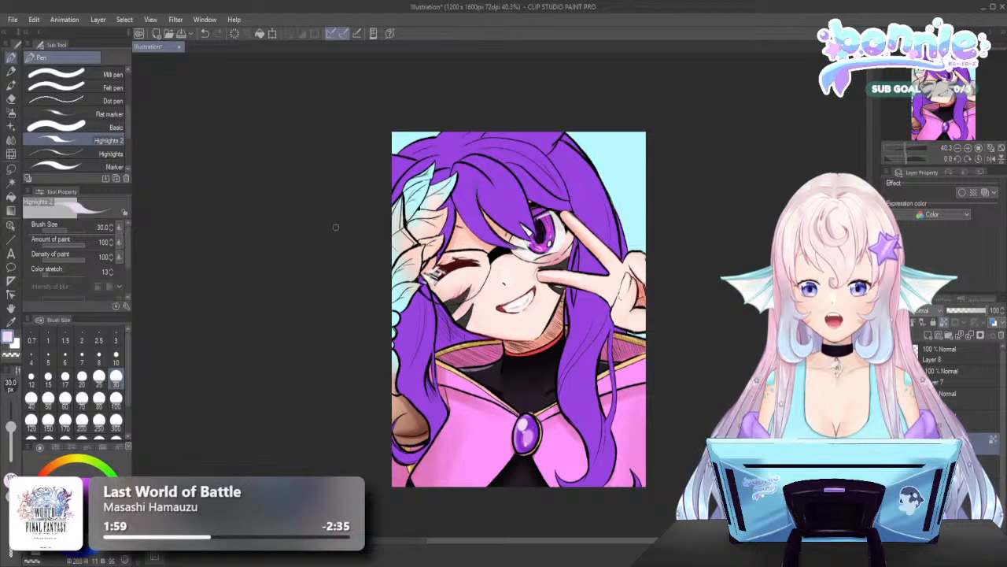
On the hair layer, shade the inner hair beside the winking cheek and jaw in dark purple using the Sketch Soft pen at brush sizes 100 and 60
click(970, 378)
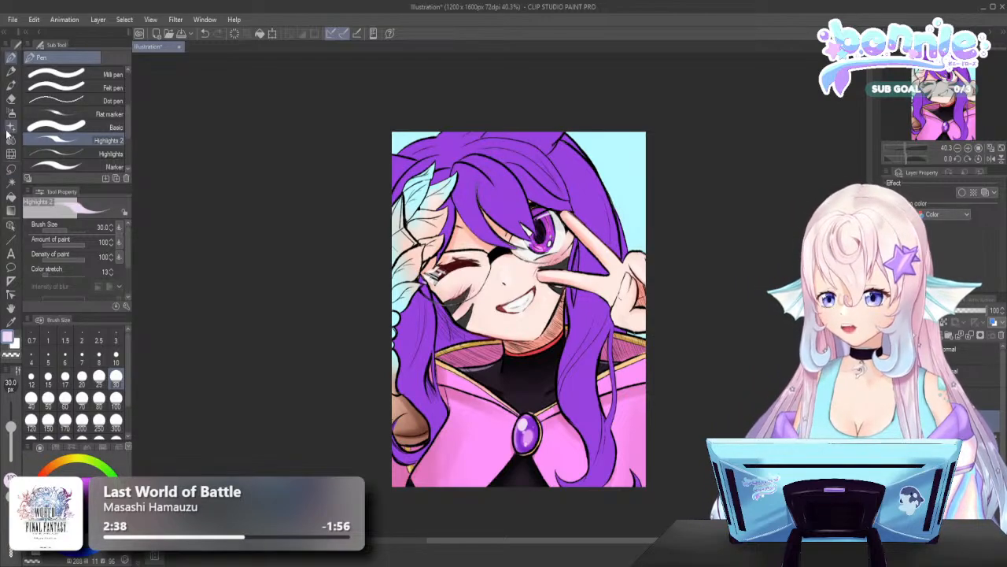
scroll(111, 131, down, 1)
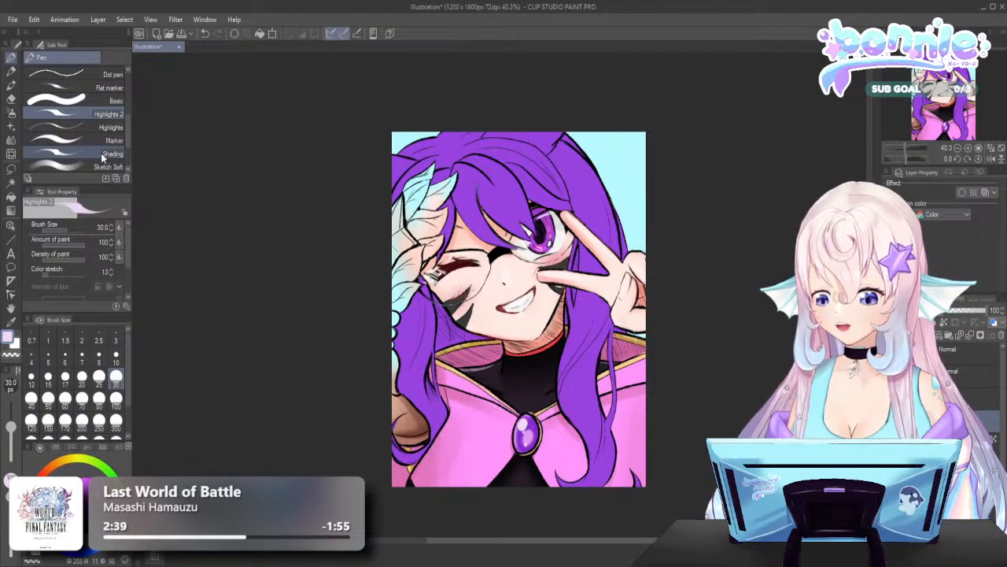
click(87, 166)
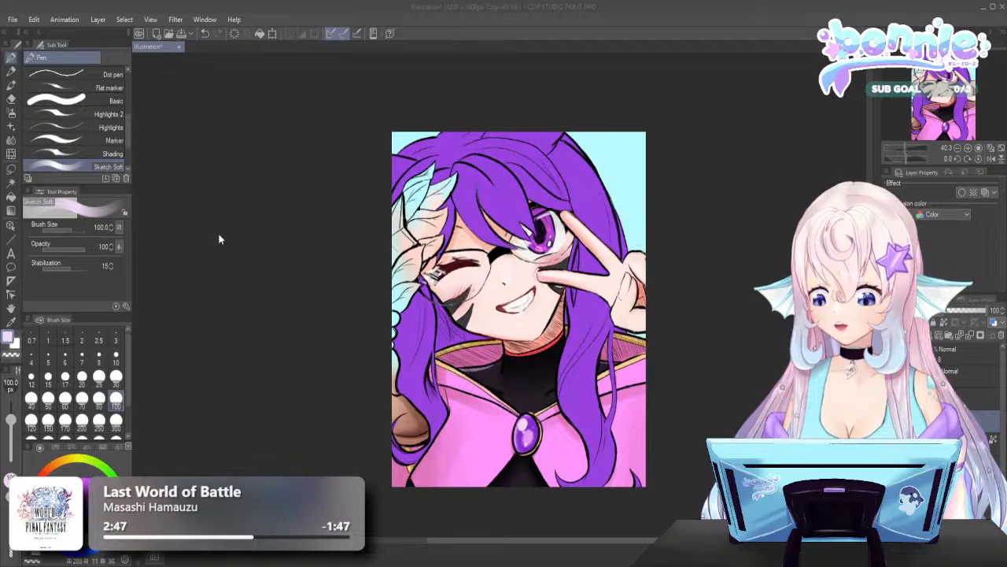
click(327, 168)
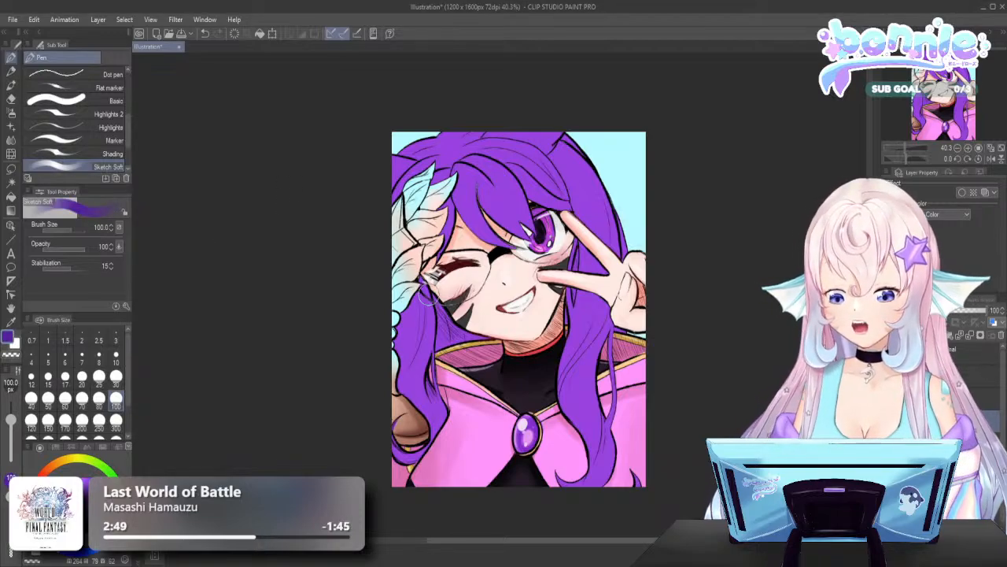
mouse_move(445, 319)
mouse_down()
mouse_move(446, 330)
mouse_move(441, 297)
mouse_move(449, 326)
mouse_up()
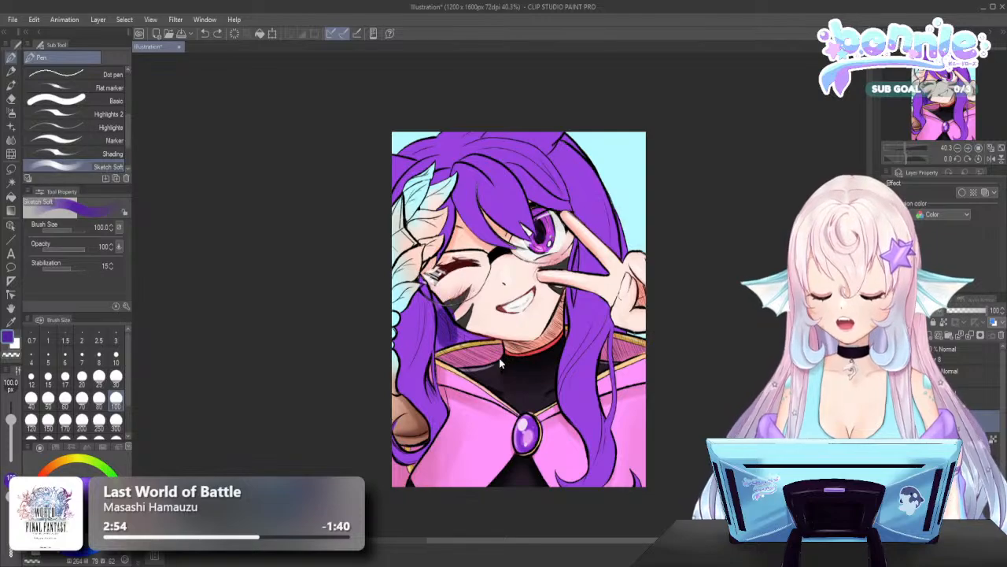
click(64, 399)
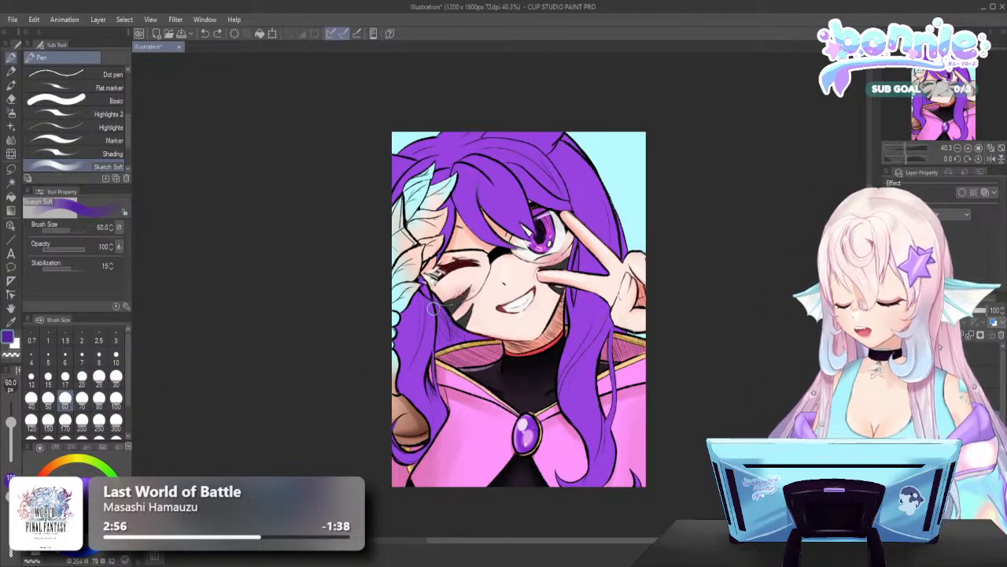
mouse_move(432, 288)
mouse_down()
mouse_move(440, 337)
mouse_move(435, 297)
mouse_move(449, 340)
mouse_move(478, 335)
mouse_move(443, 343)
mouse_move(483, 337)
mouse_move(438, 321)
mouse_move(449, 315)
mouse_move(443, 293)
mouse_move(476, 334)
mouse_up()
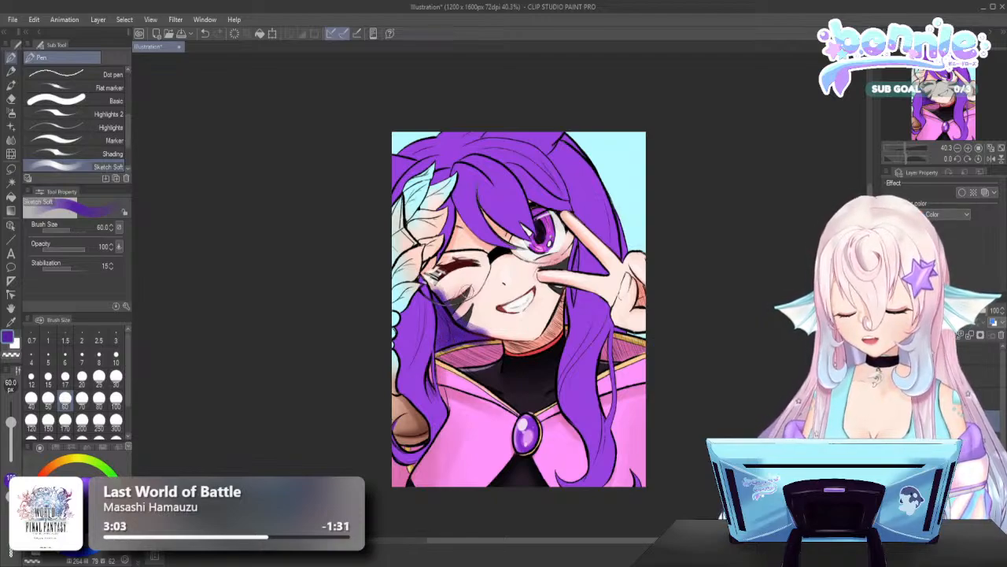
Shade the hair beside the neck and along the outer edge near the raised fingers in dark purple, reducing the Sketch Soft brush size to 30
drag(563, 315, 562, 316)
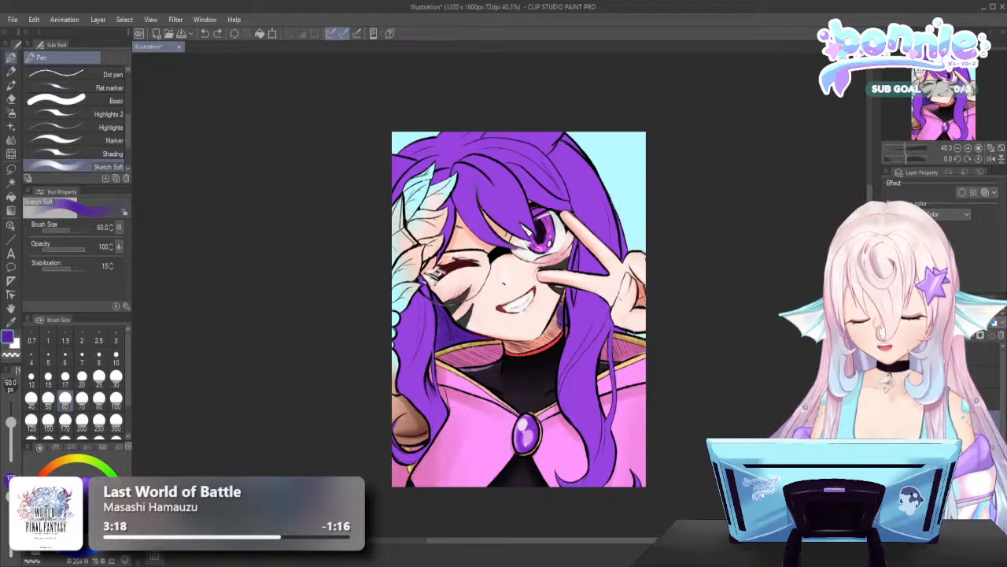
drag(561, 293, 561, 330)
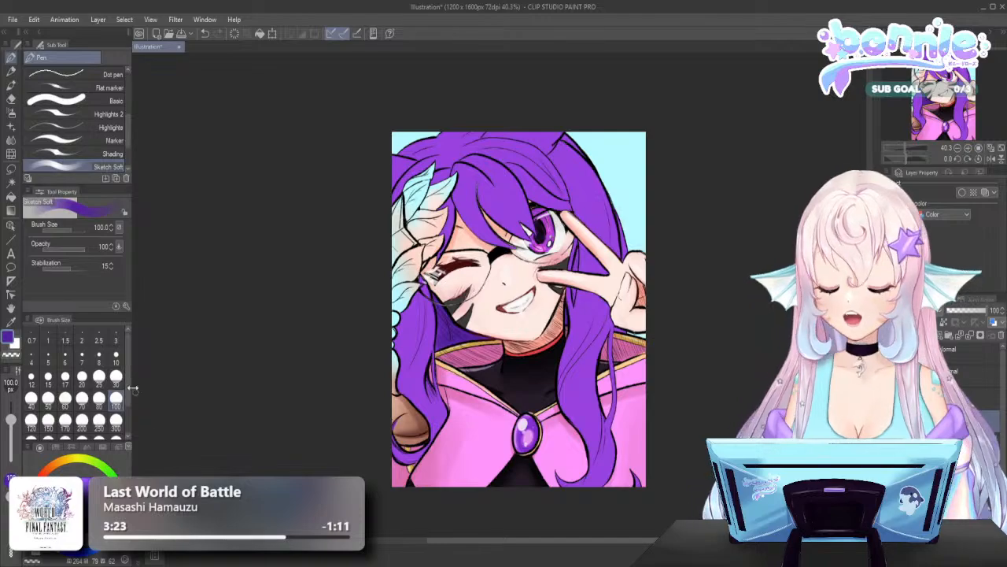
click(116, 377)
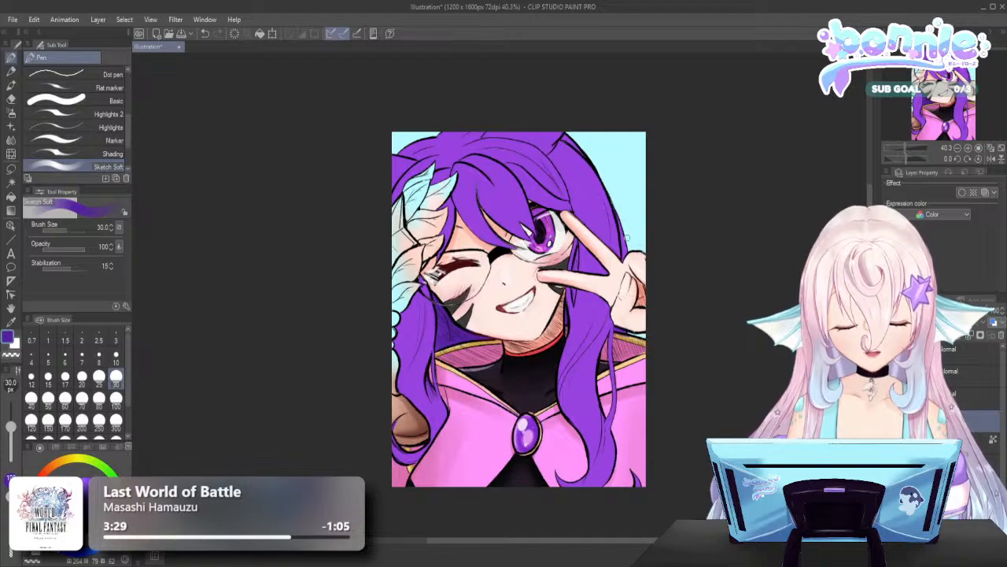
mouse_move(627, 233)
mouse_down()
mouse_move(626, 256)
mouse_move(630, 200)
mouse_move(621, 215)
mouse_up()
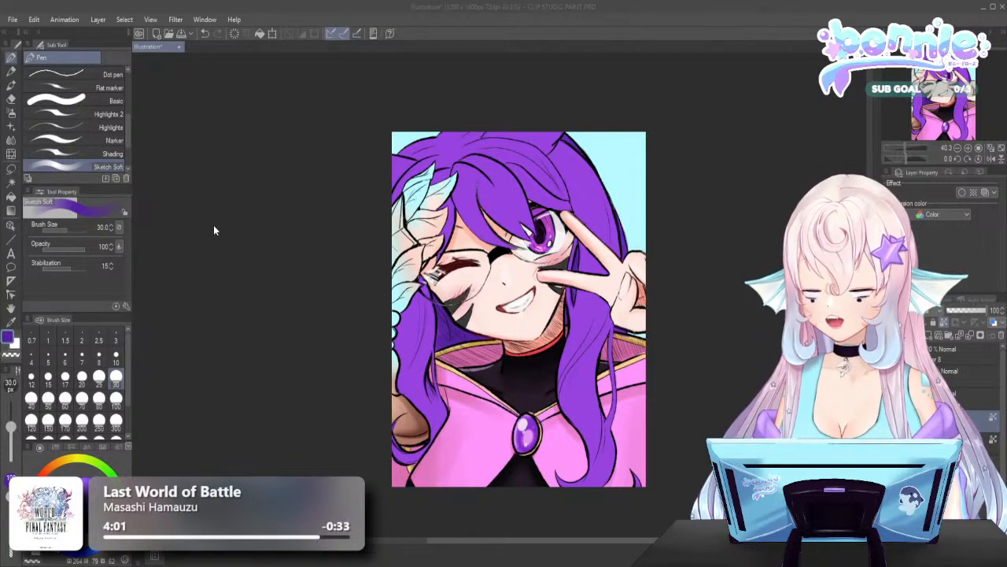
Add soft medium-purple shading over the hair with the Airbrush at brush size 300, and return to the Sketch Soft pen
click(307, 177)
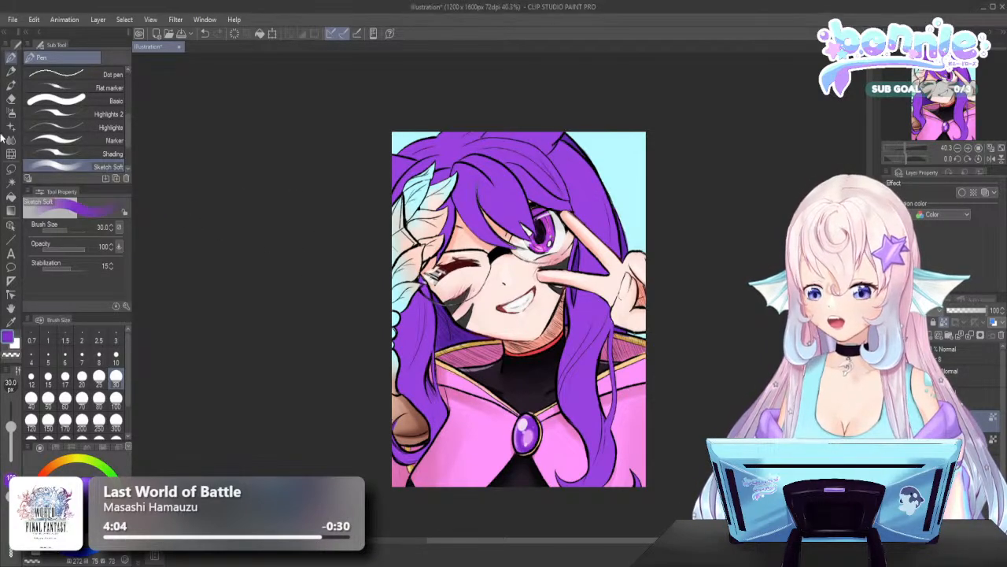
click(13, 112)
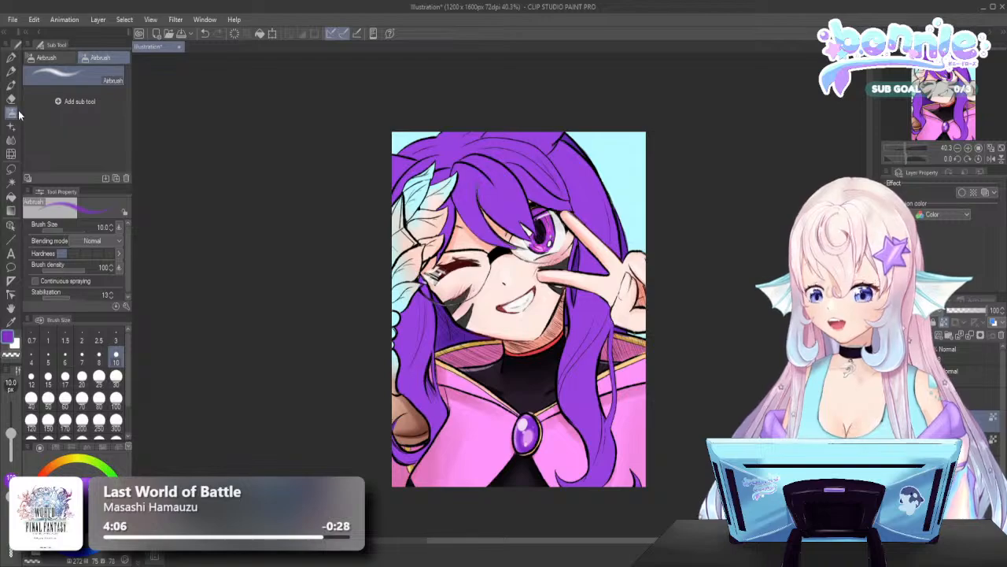
click(116, 420)
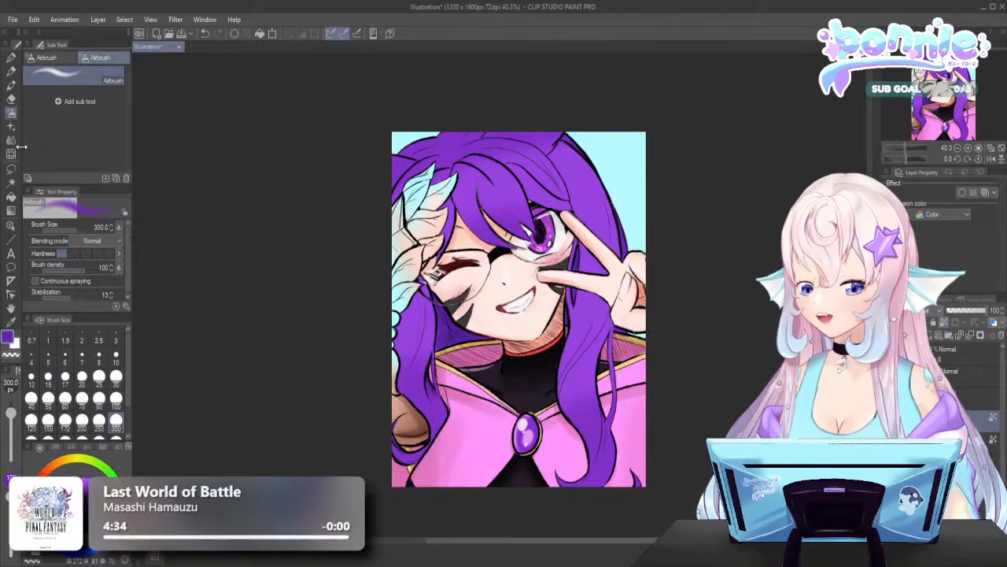
click(11, 58)
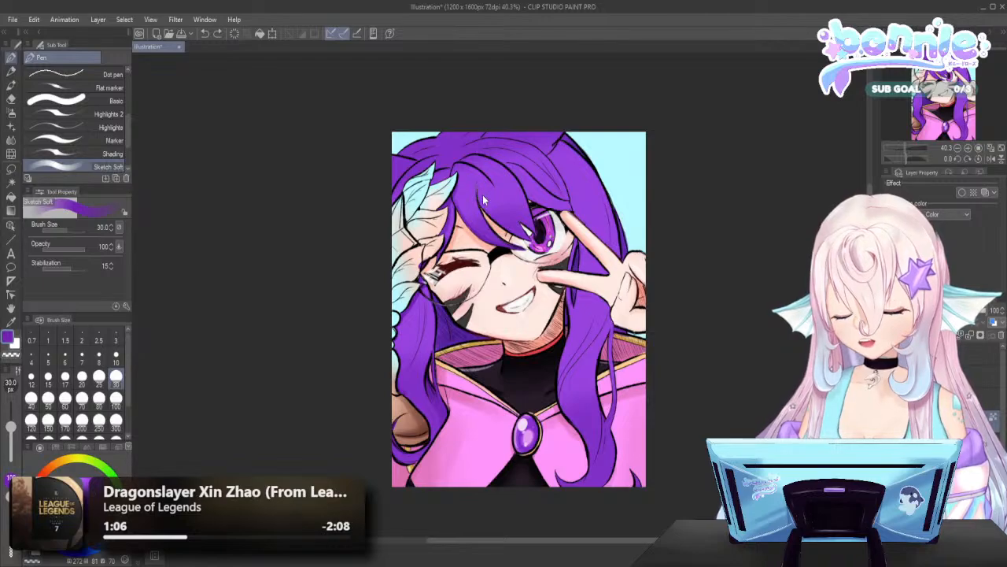
Deepen the purple shading on the hair locks beside the neck and the winking cheek with the Sketch Soft pen at size 30
drag(484, 201, 508, 228)
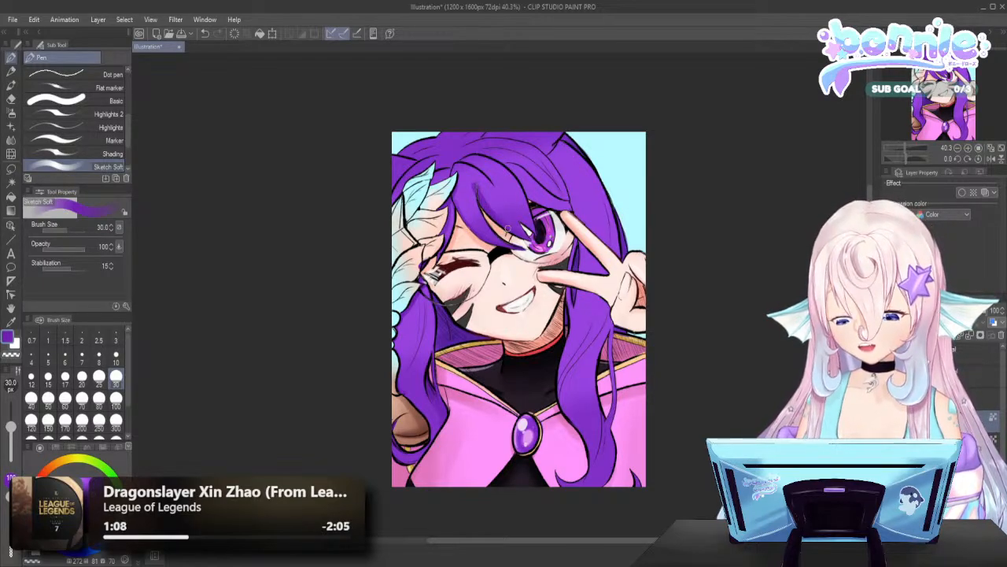
key(ctrl+z)
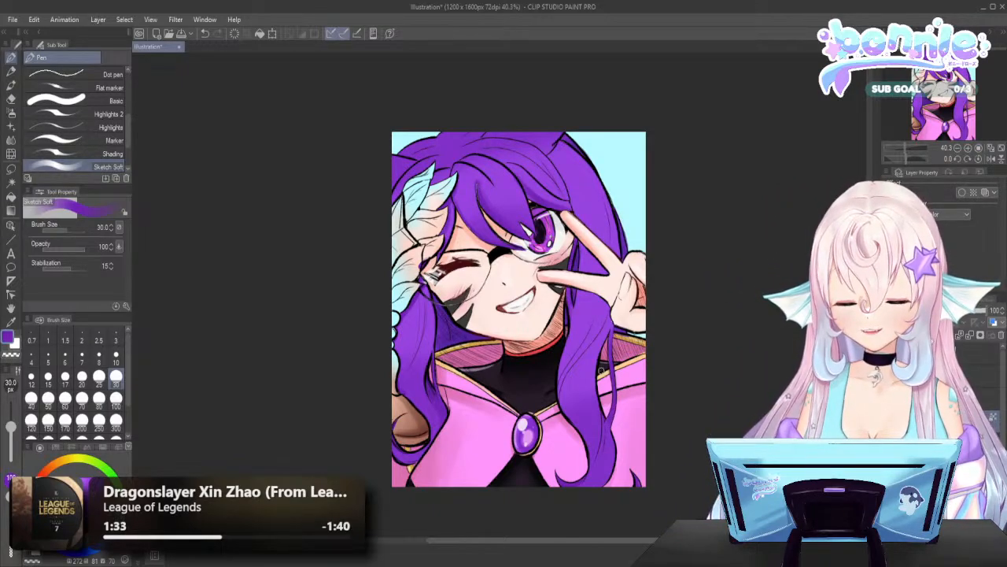
mouse_move(594, 330)
mouse_down()
mouse_move(564, 375)
mouse_move(565, 402)
mouse_up()
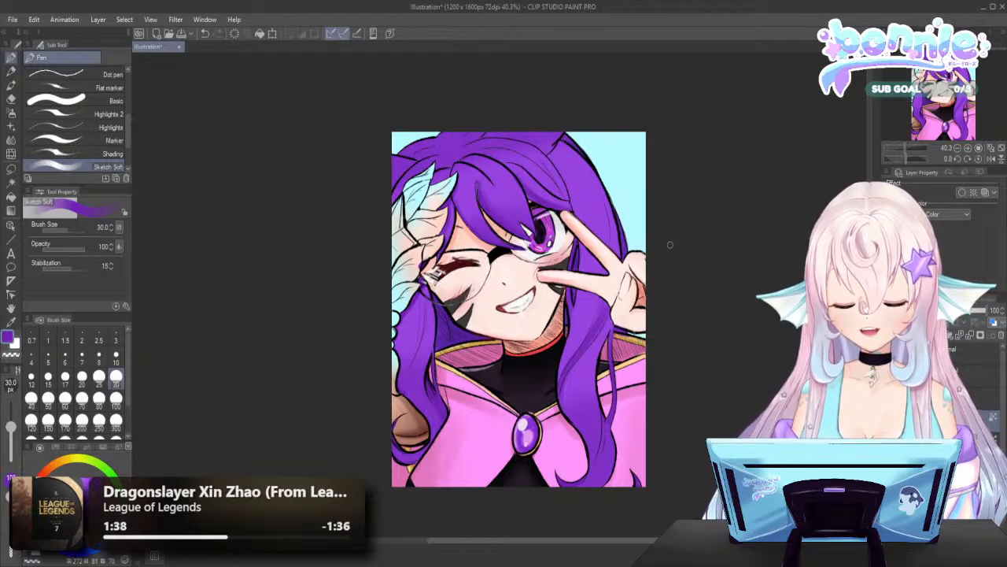
drag(574, 364, 565, 404)
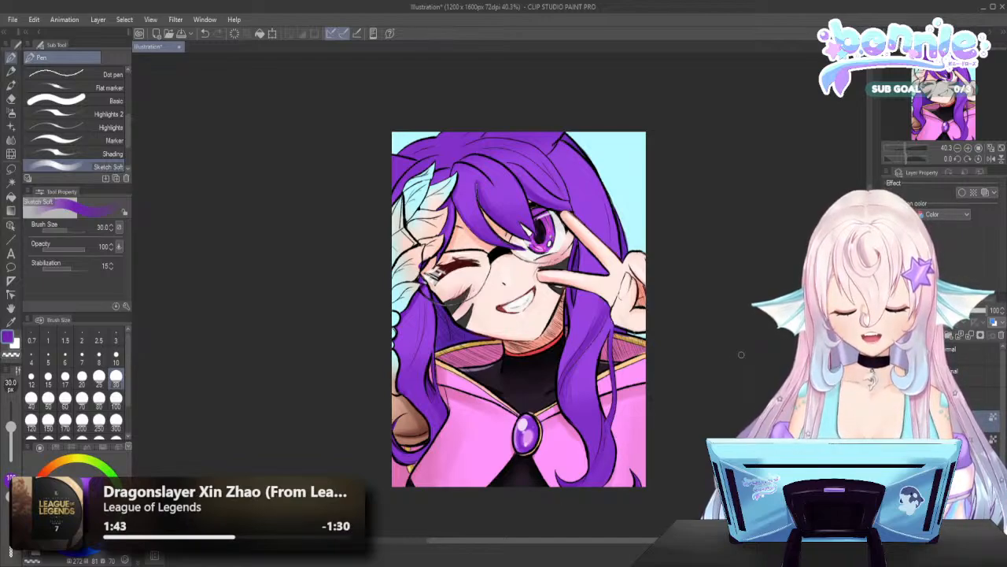
drag(422, 285, 409, 369)
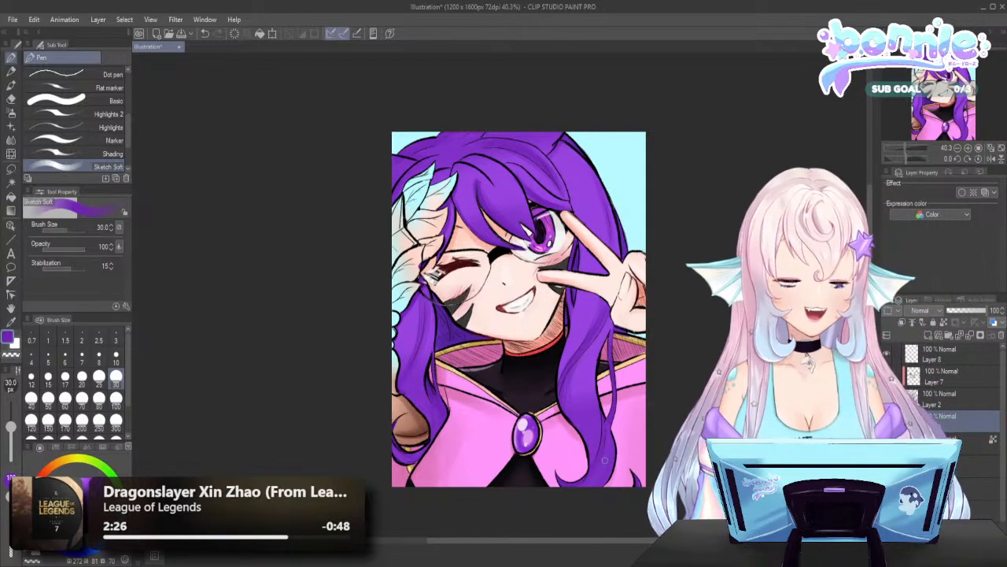
Pick a bright pink-purple colour and paint soft highlights along the bangs with the Sketch Soft pen at size 30
click(11, 341)
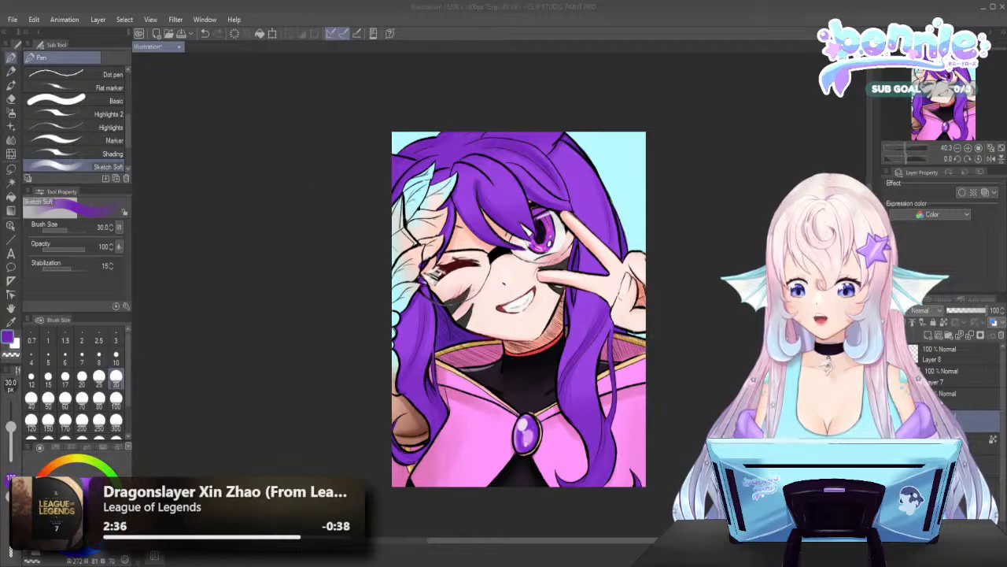
key(Return)
drag(462, 175, 477, 228)
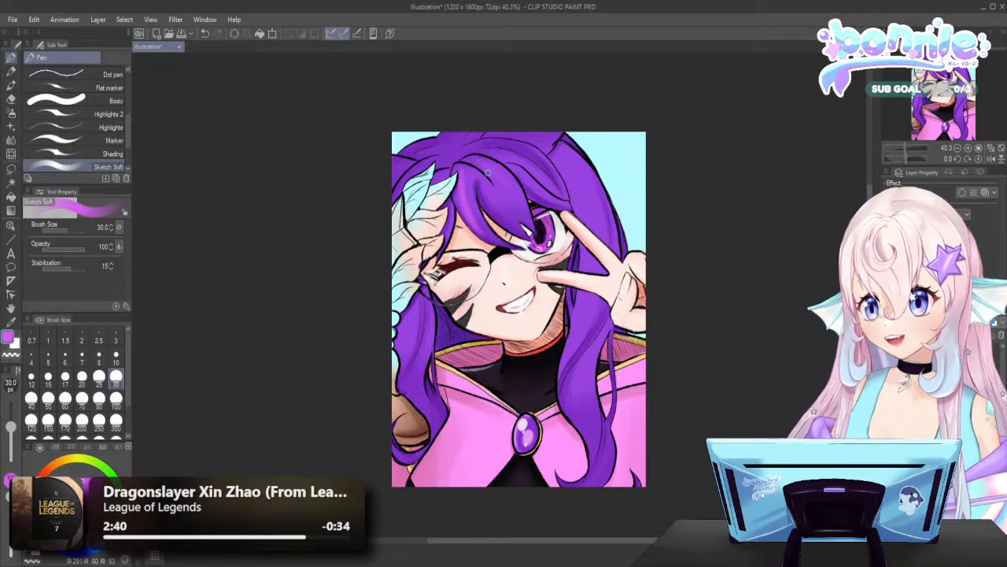
drag(481, 163, 508, 187)
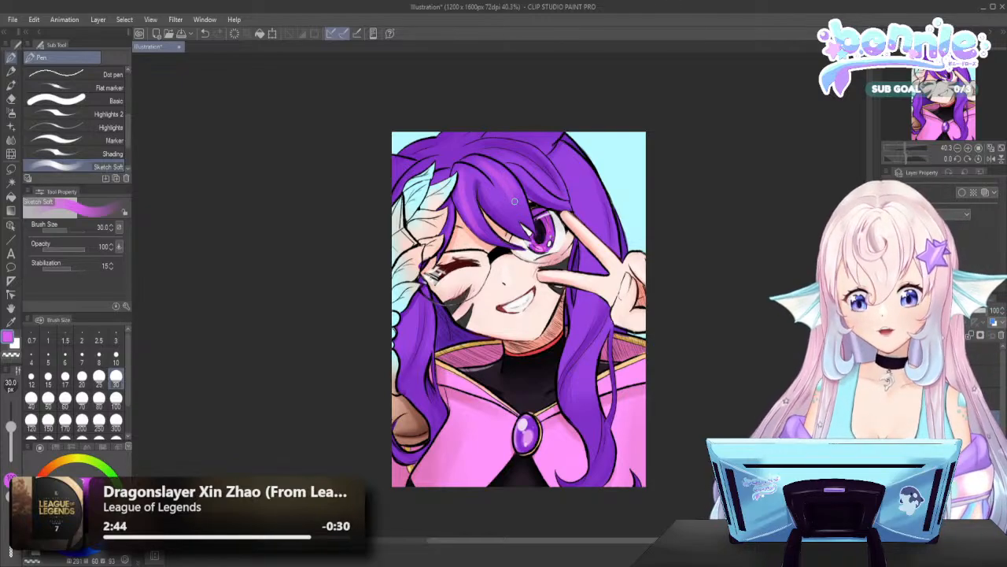
Extend the pink-purple highlights down the outer hair by the raised fingers and the long locks on both sides of the neck
mouse_move(566, 154)
mouse_down()
mouse_move(594, 199)
mouse_move(583, 158)
mouse_move(607, 225)
mouse_move(601, 187)
mouse_move(608, 271)
mouse_up()
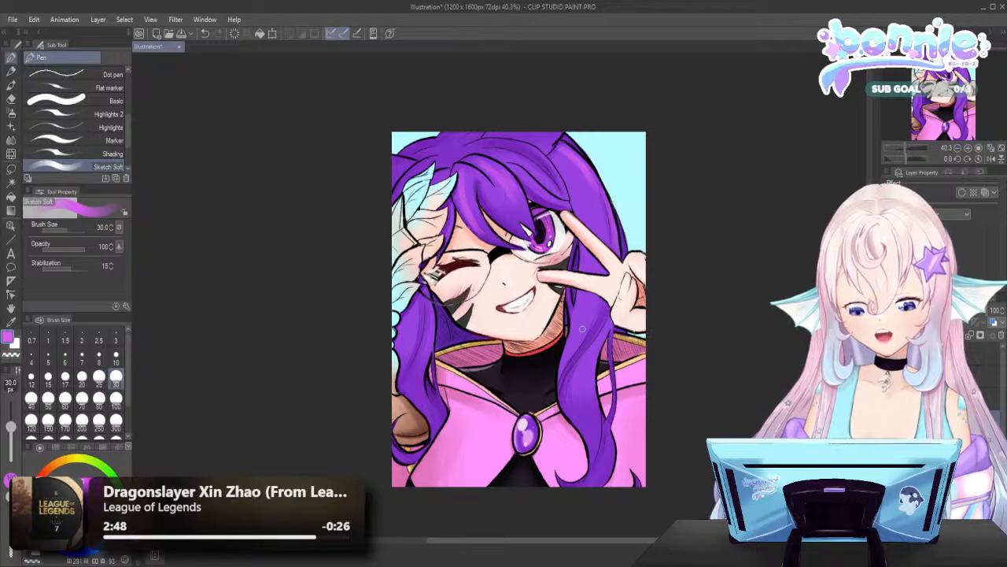
mouse_move(557, 386)
mouse_down()
mouse_move(605, 301)
mouse_move(578, 357)
mouse_move(598, 279)
mouse_up()
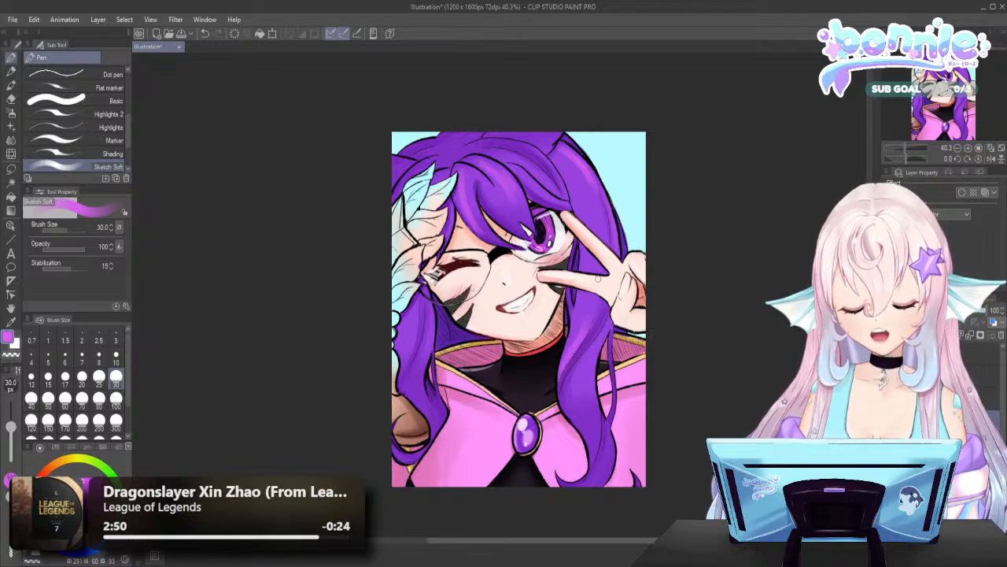
drag(563, 370, 589, 294)
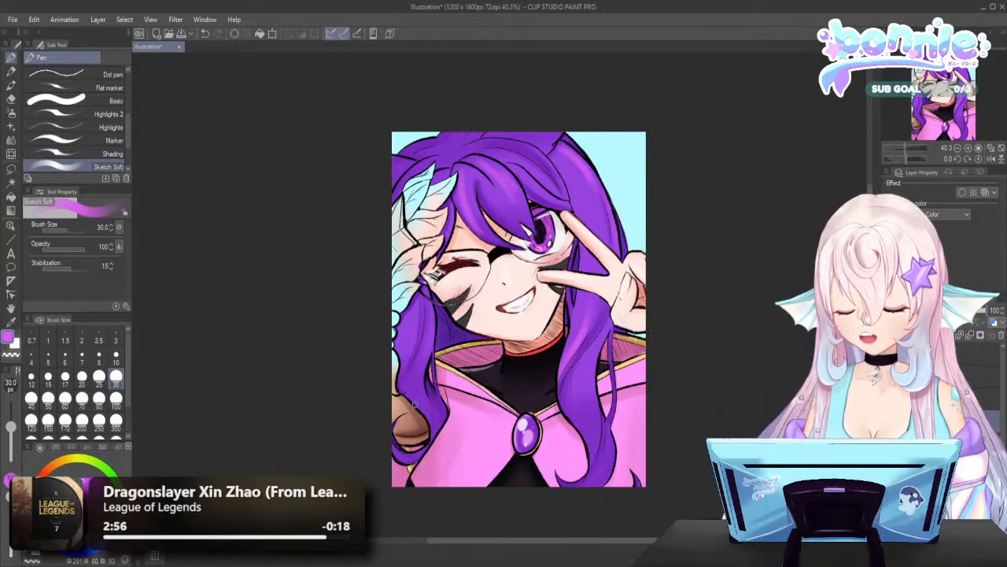
drag(432, 337, 430, 409)
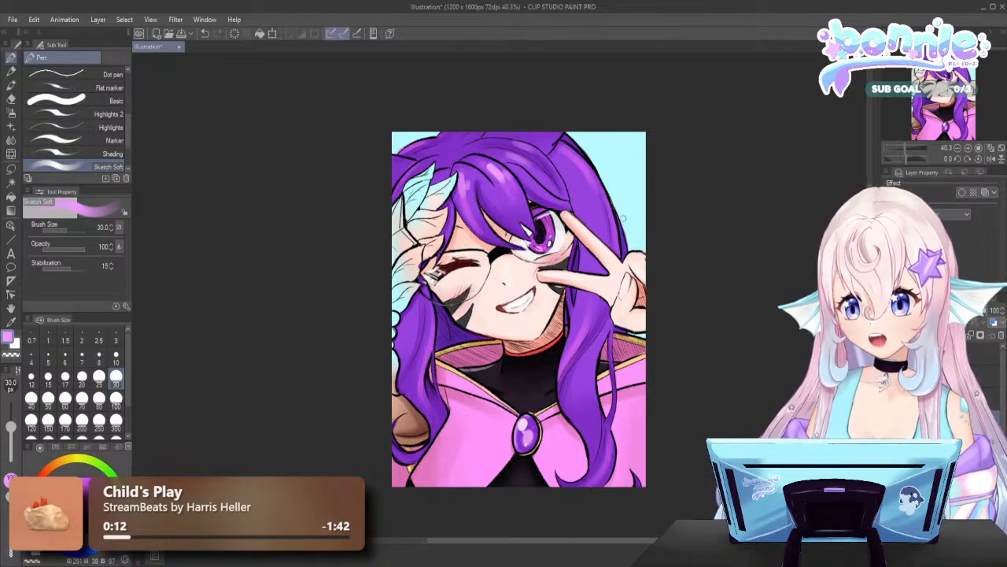
Save the illustration and add fine light pink highlight strands to the lock beside the neck with the brush size at 10
click(116, 354)
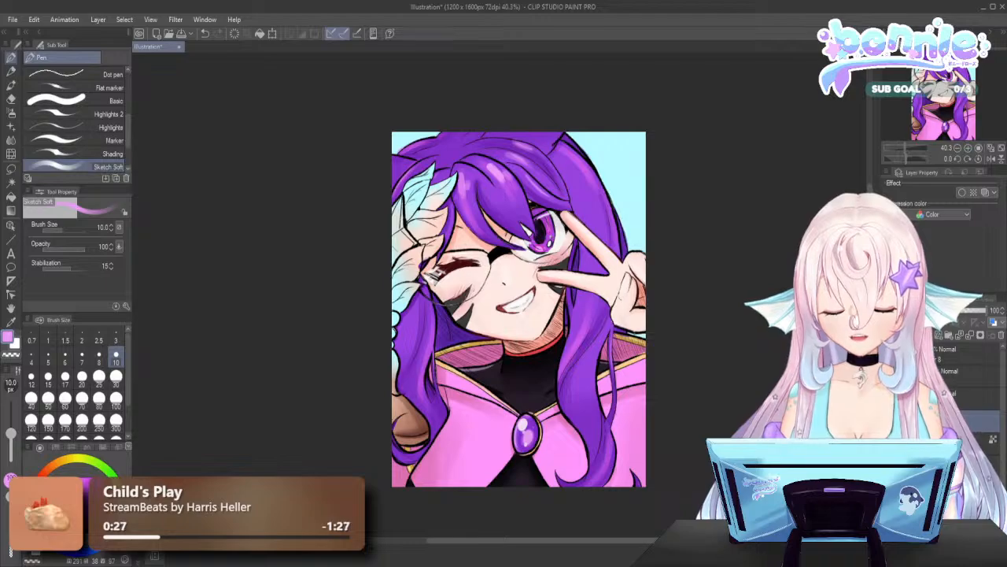
key(ctrl+s)
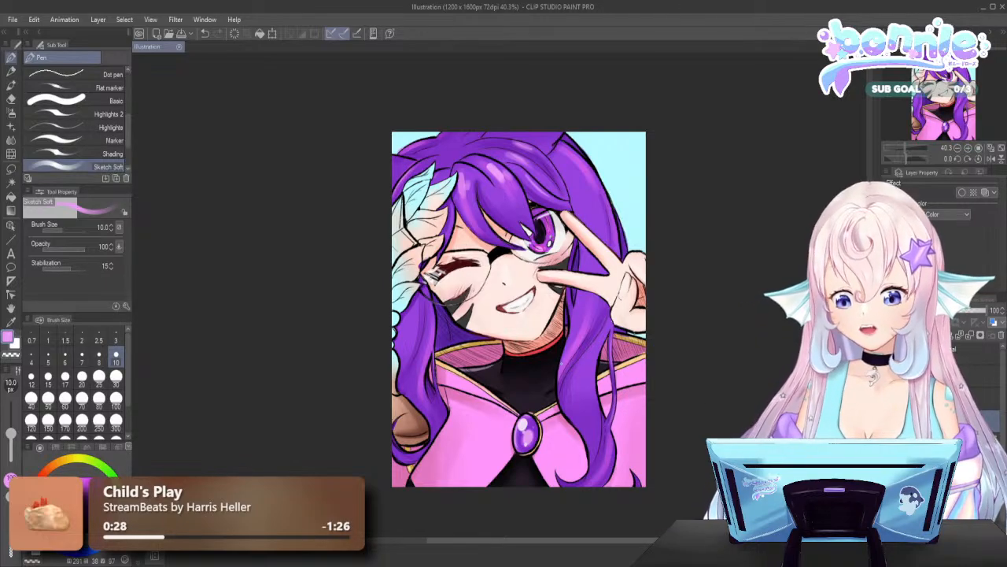
drag(560, 334, 585, 373)
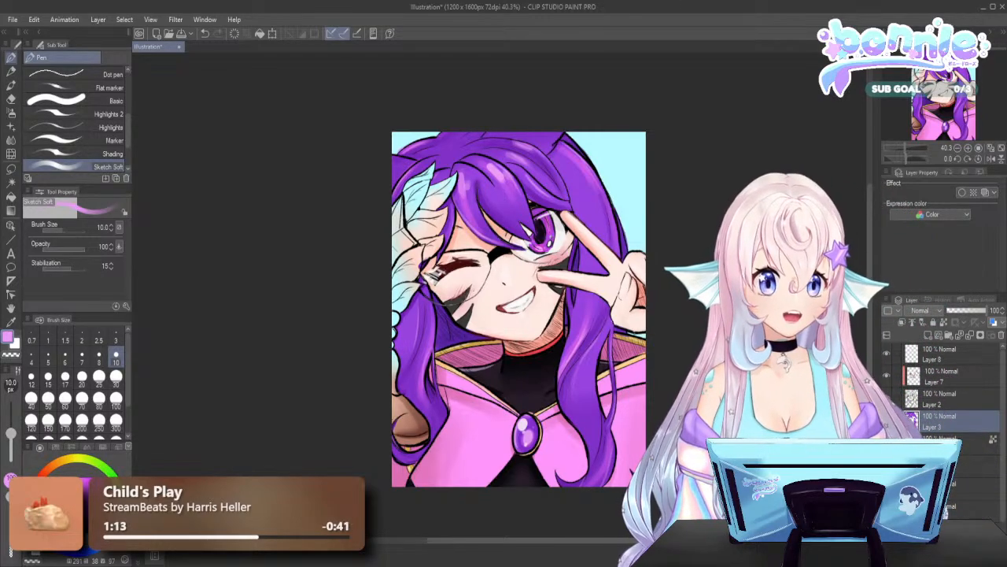
scroll(519, 309, down, 2)
scroll(518, 309, up, 3)
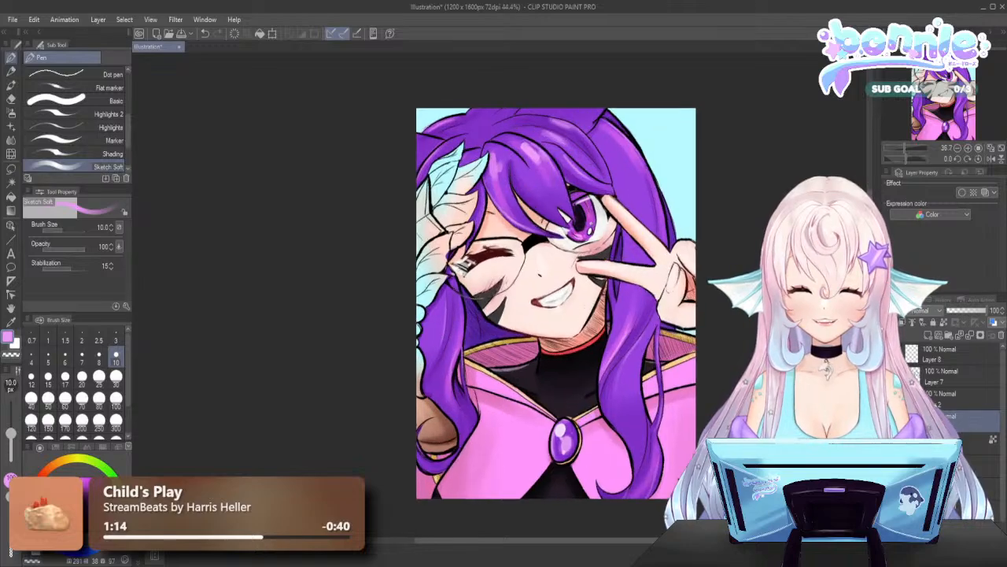
scroll(518, 300, up, 1)
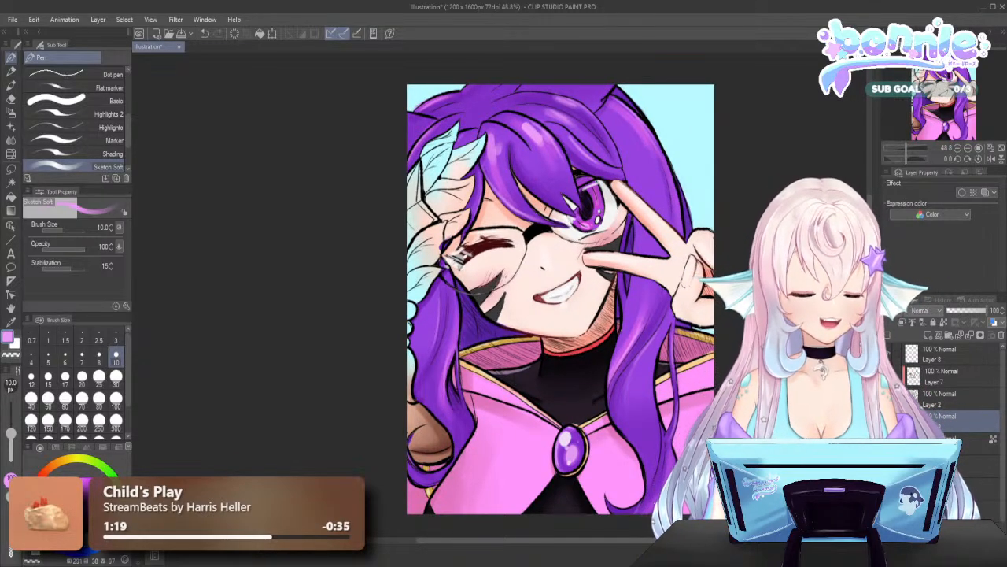
scroll(505, 346, down, 2)
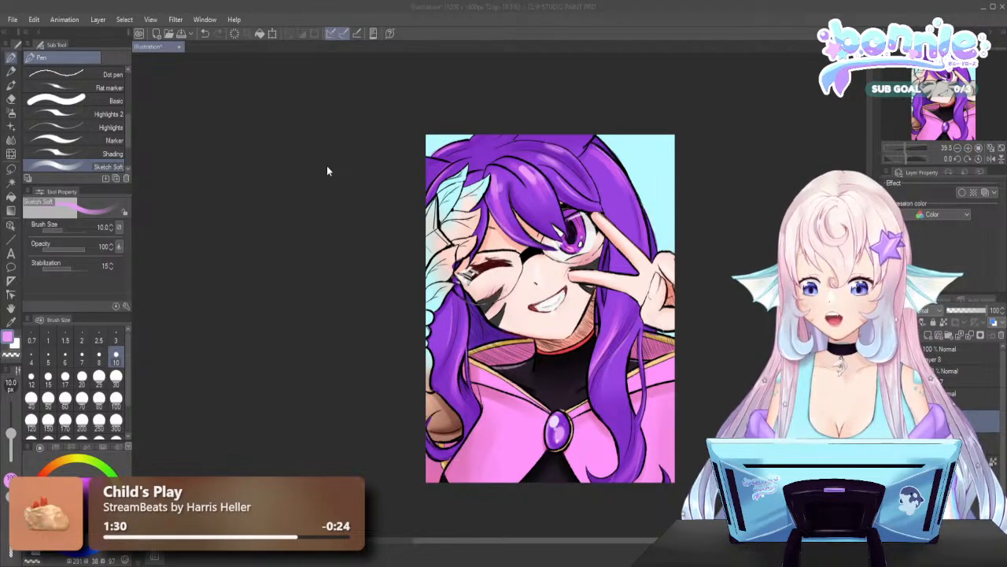
Colour the leaf-shaped hair ornament light pink with the Marker, mainly at brush size 100
scroll(80, 115, down, 2)
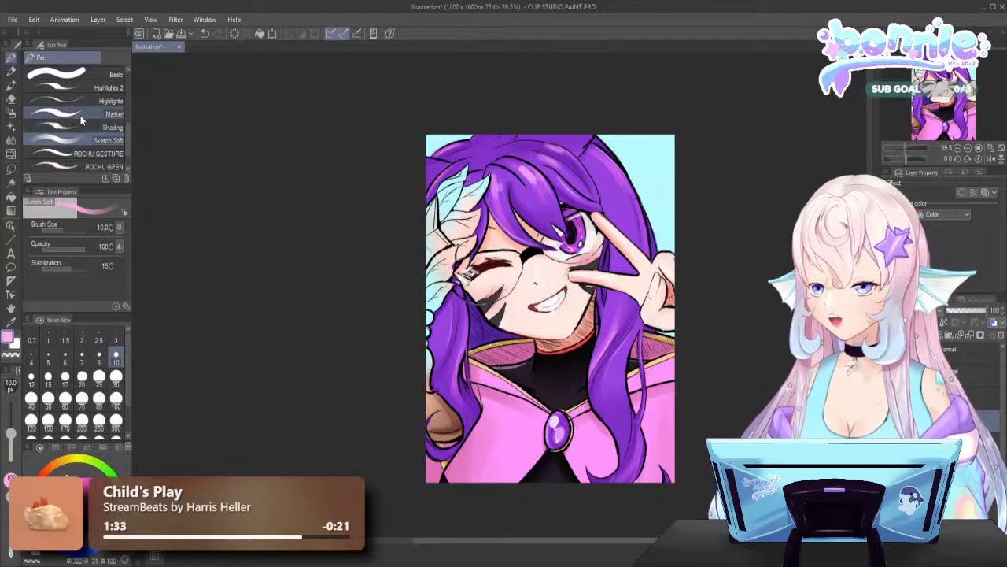
click(80, 115)
scroll(80, 116, up, 2)
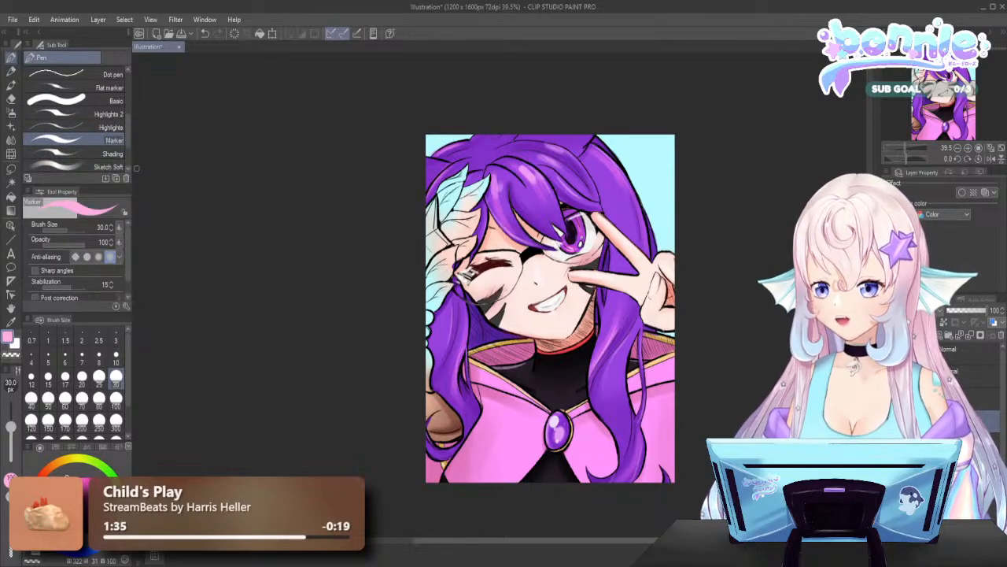
click(115, 403)
mouse_move(455, 208)
mouse_down()
mouse_move(433, 227)
mouse_move(432, 265)
mouse_up()
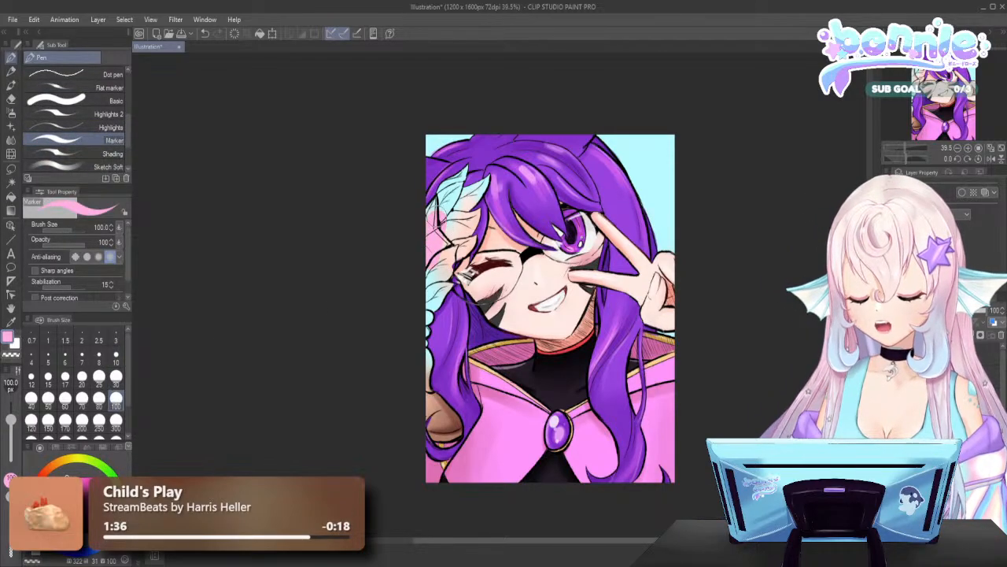
click(116, 377)
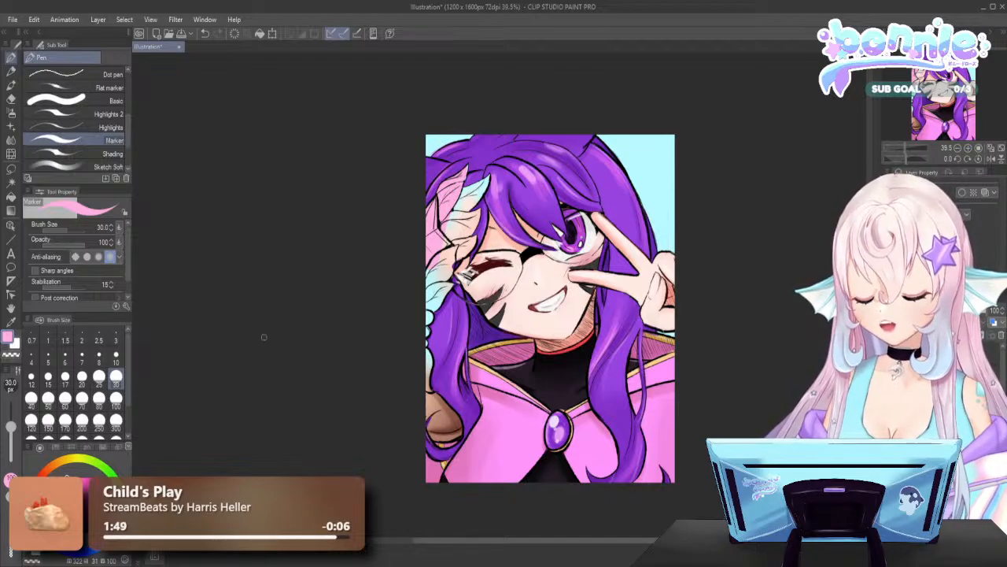
click(116, 399)
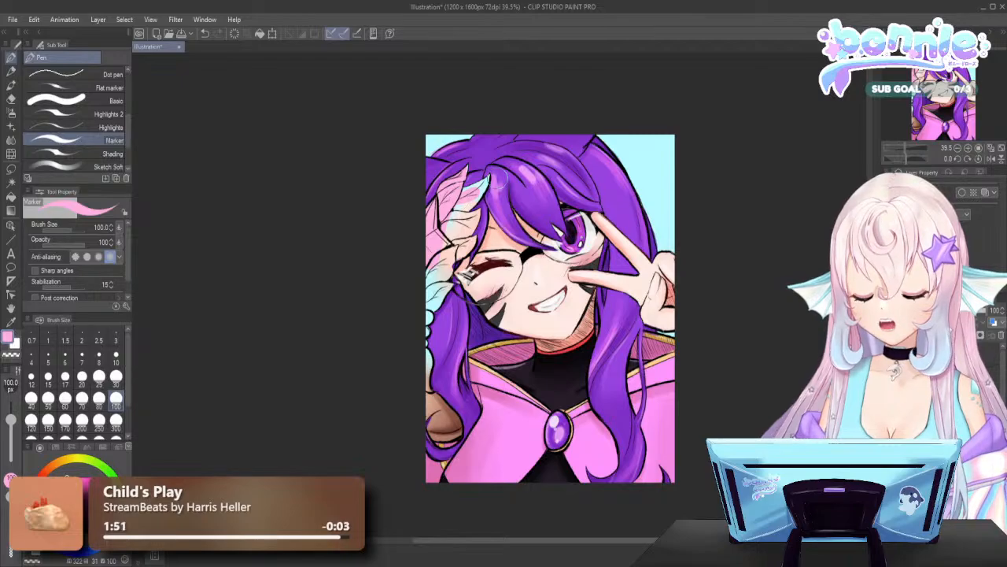
Fill the hair ornament's centre deep pink, its round beads gold and the hanging piece red with the Marker at size 60
click(65, 399)
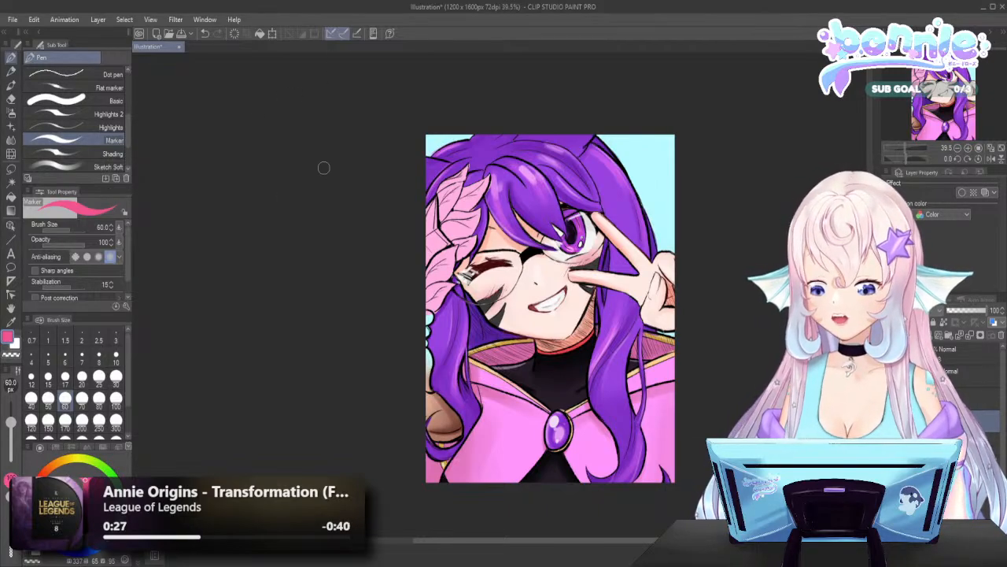
mouse_move(434, 204)
mouse_down()
mouse_move(424, 268)
mouse_move(430, 240)
mouse_move(450, 242)
mouse_up()
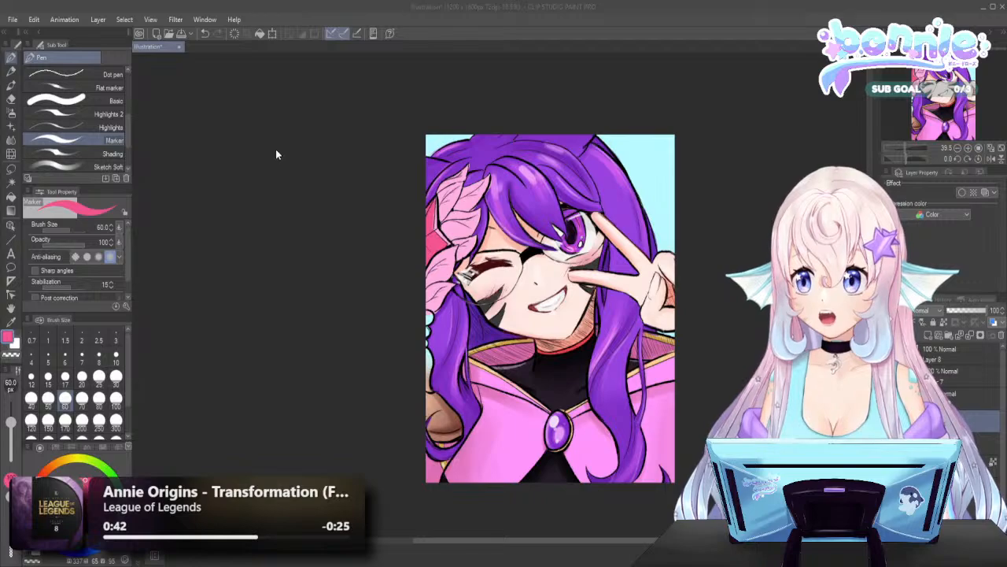
key(x)
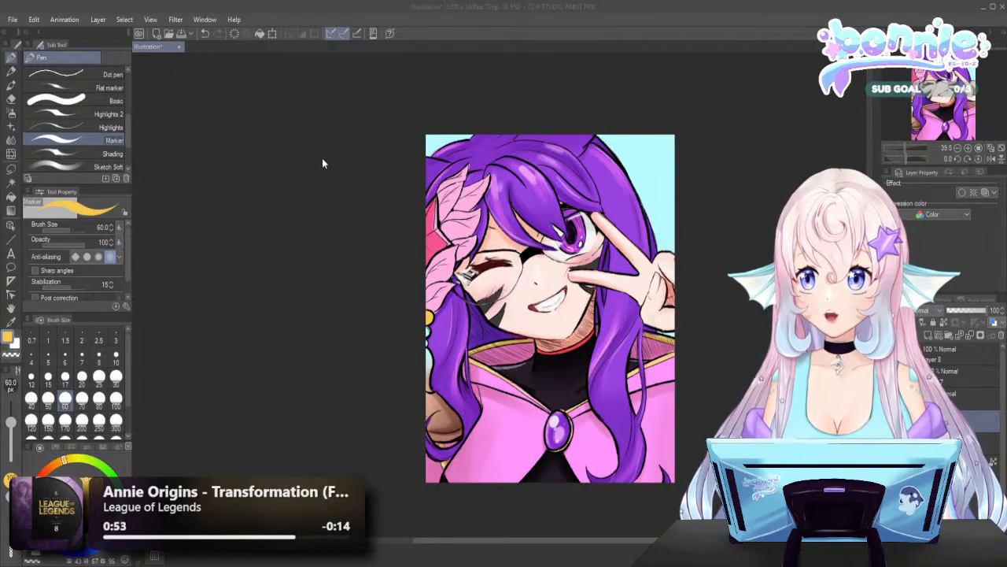
key(x)
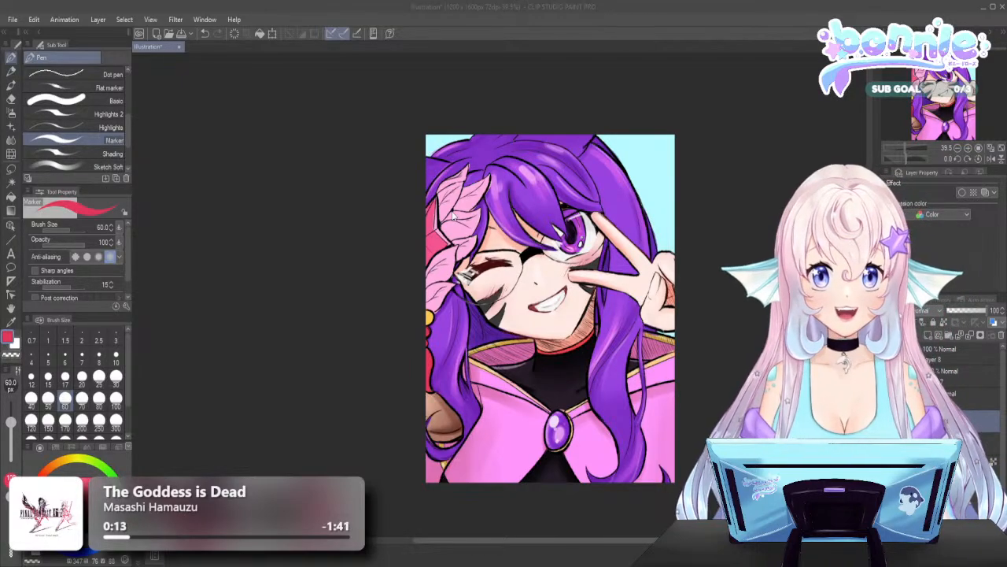
Shade the ornament's centre in crimson with pink accents, the gold beads in brown and the hanging piece in dark red
click(321, 168)
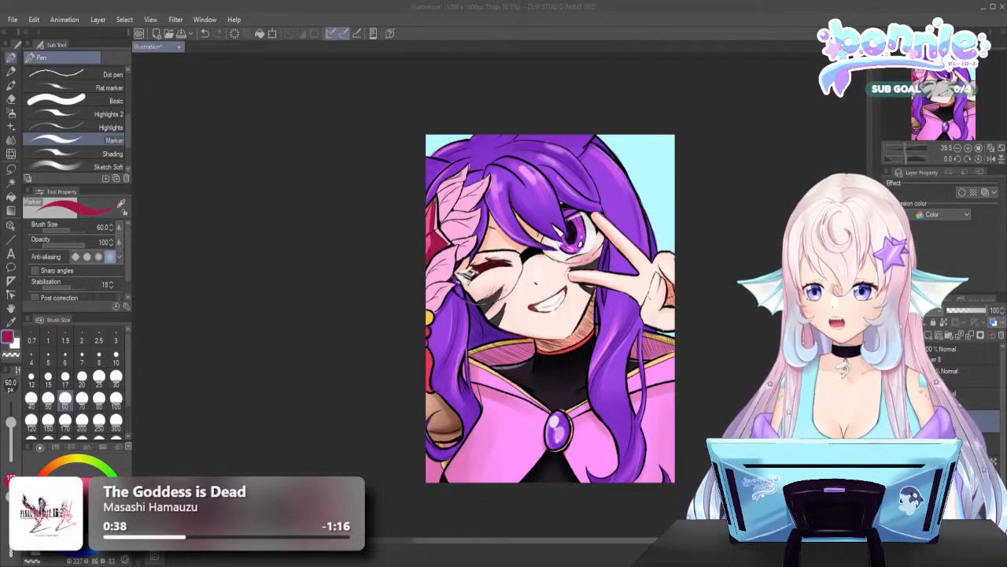
click(304, 168)
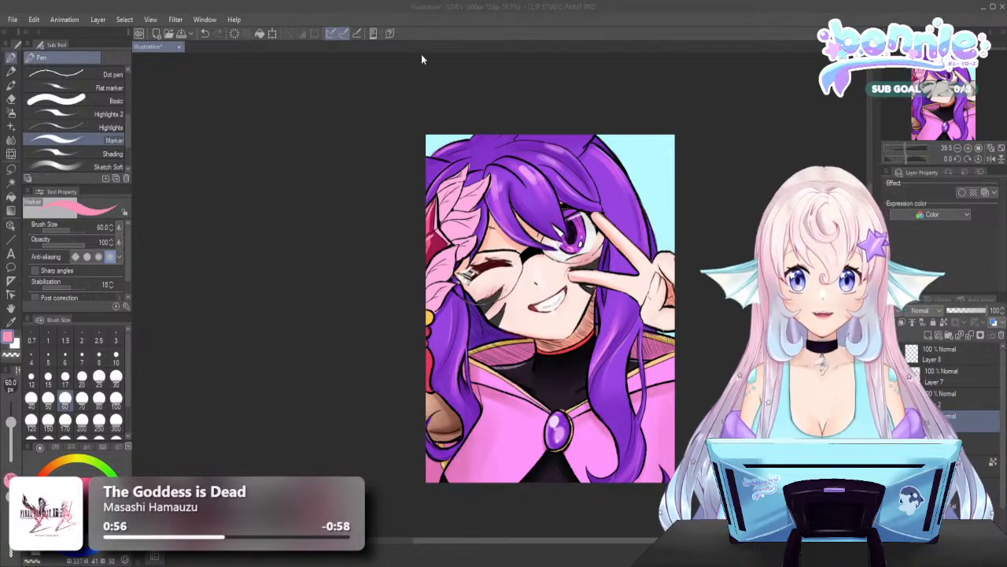
click(329, 165)
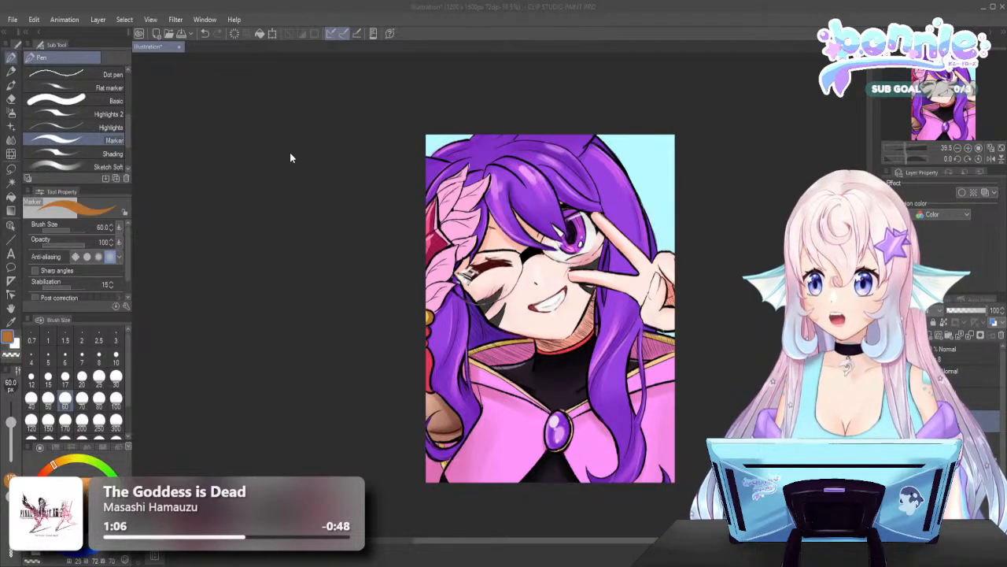
key(x)
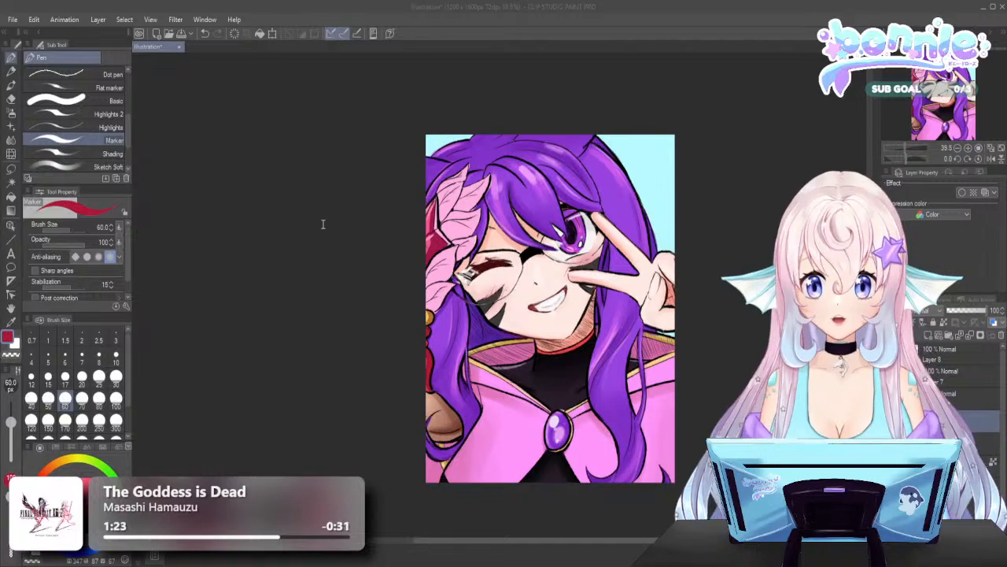
Shade the leaves of the hair ornament in magenta with the Marker at size 60, and open the main colour's settings
click(331, 169)
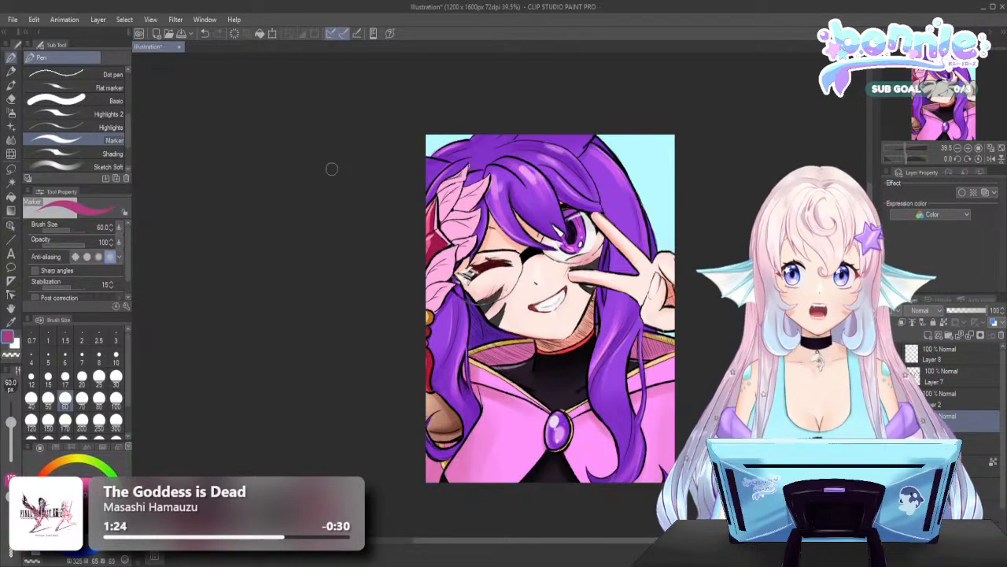
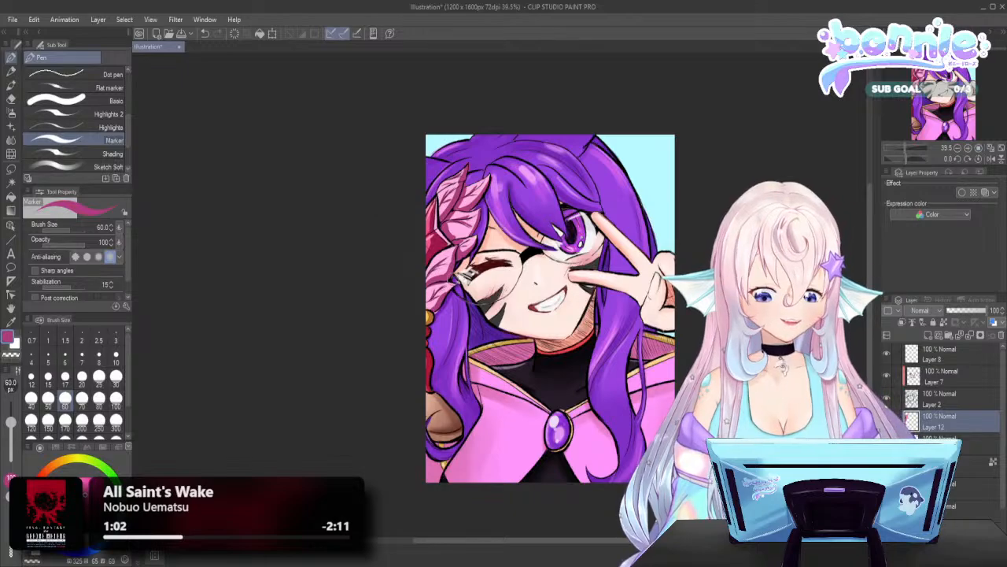
scroll(412, 271, down, 3)
scroll(457, 273, up, 2)
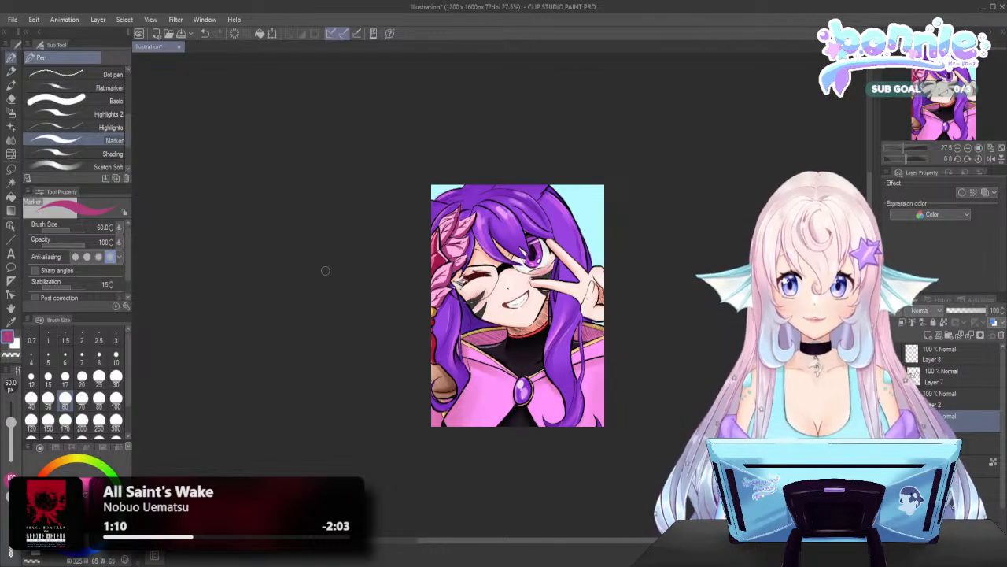
click(10, 340)
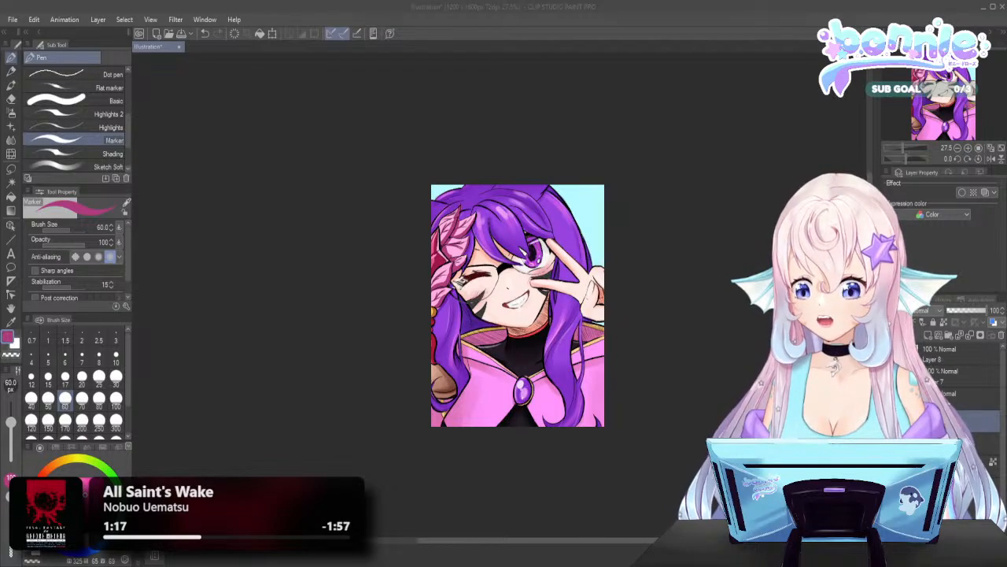
Highlight the leaves of the hair ornament in light pink with the Marker at brush size 60
key(ctrl+plus)
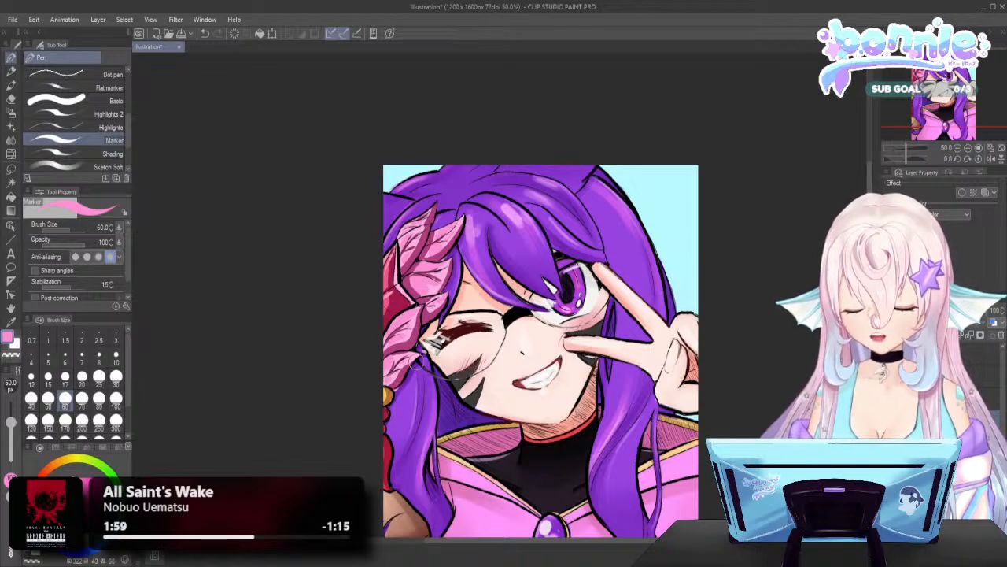
scroll(506, 354, down, 4)
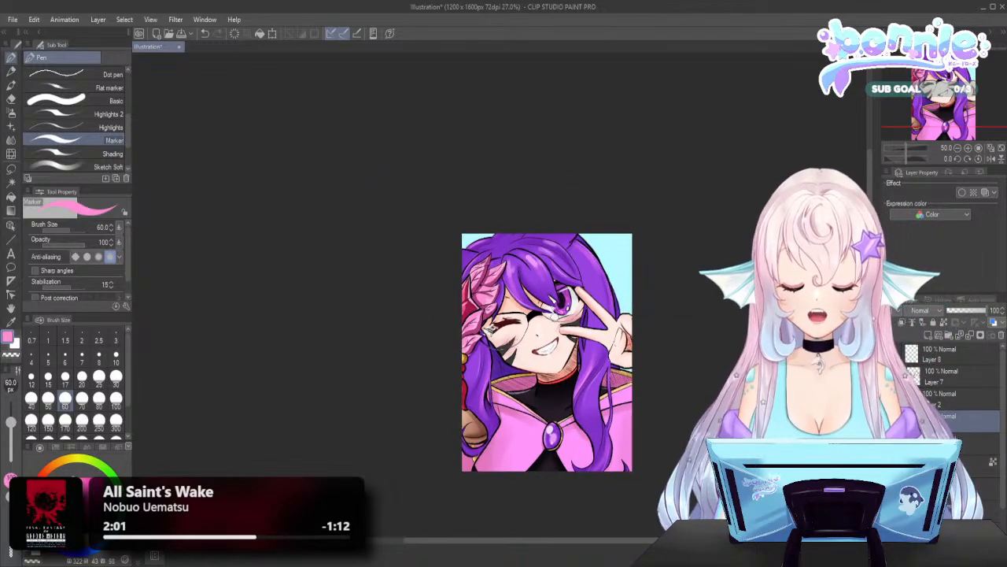
scroll(619, 305, up, 2)
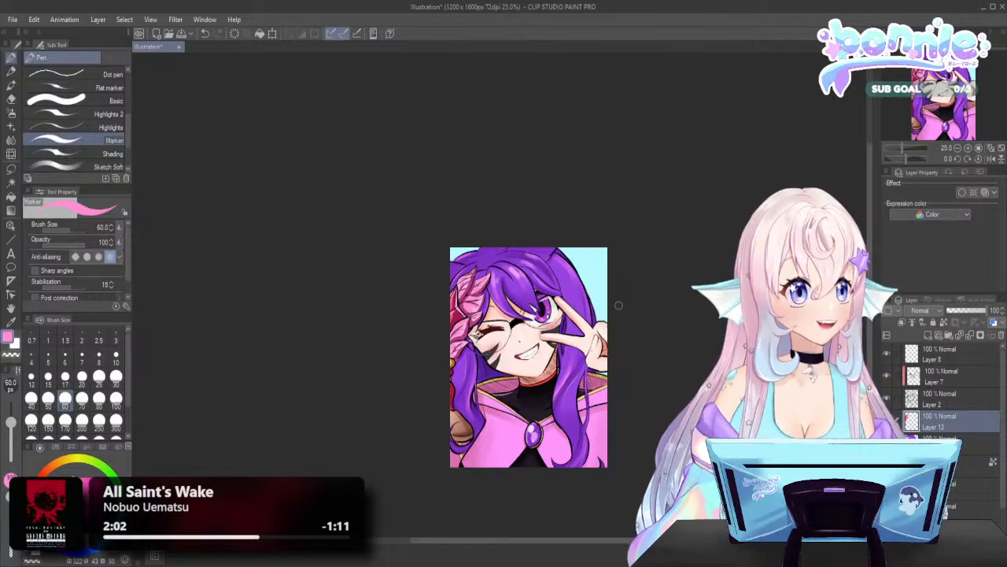
Smooth the shading of the hair ornament with the Blend sub tool at brush size 30
click(12, 141)
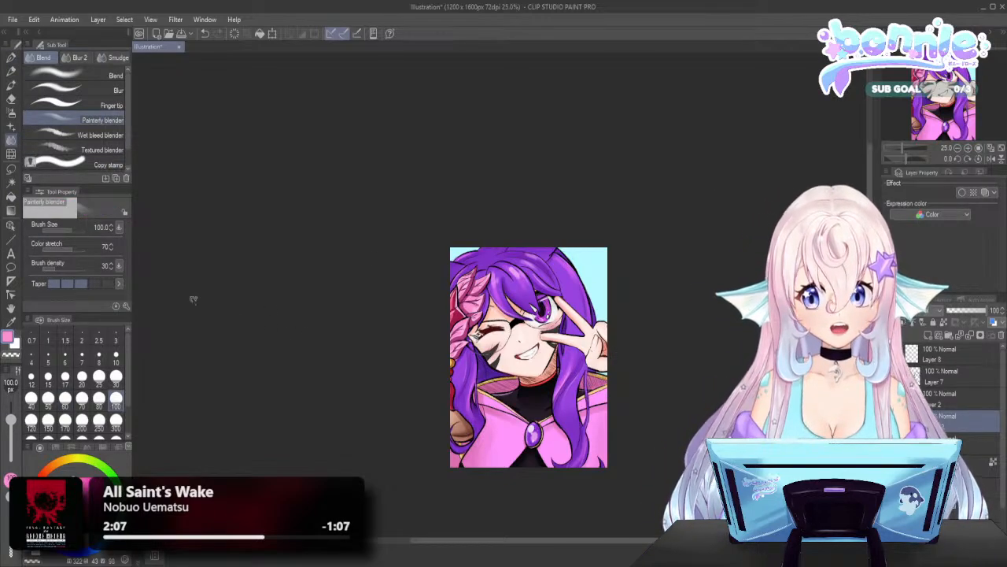
scroll(360, 308, up, 1)
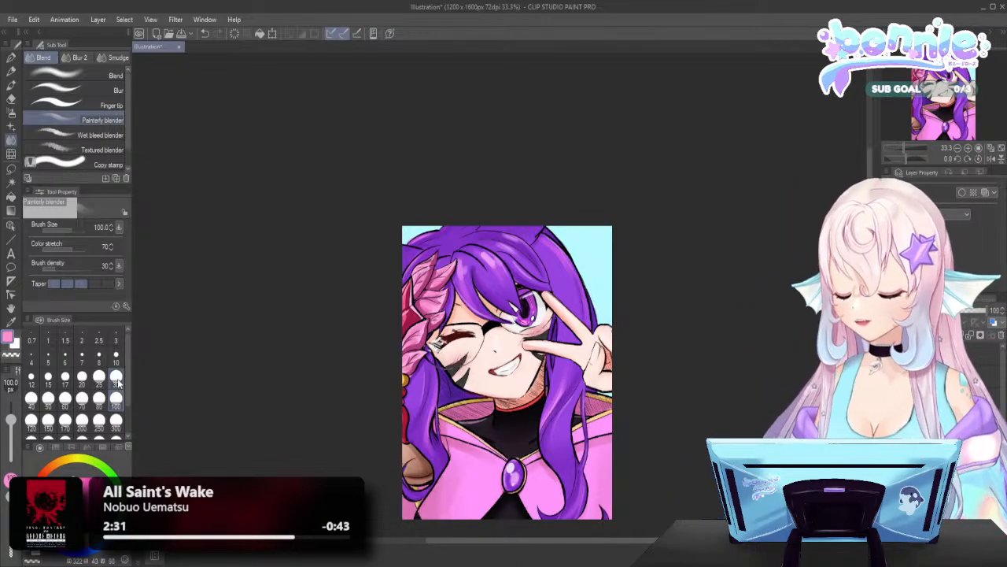
click(116, 376)
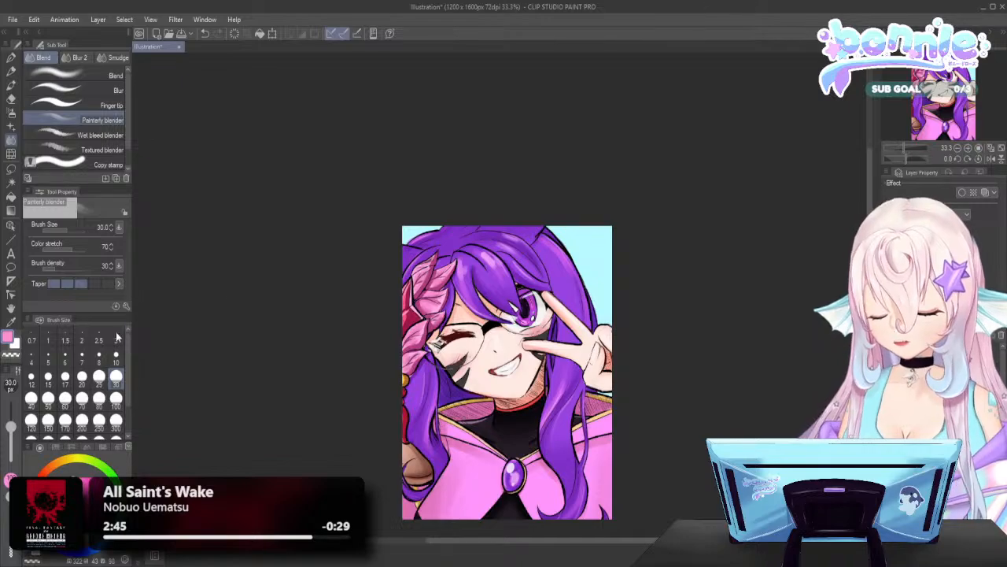
click(117, 79)
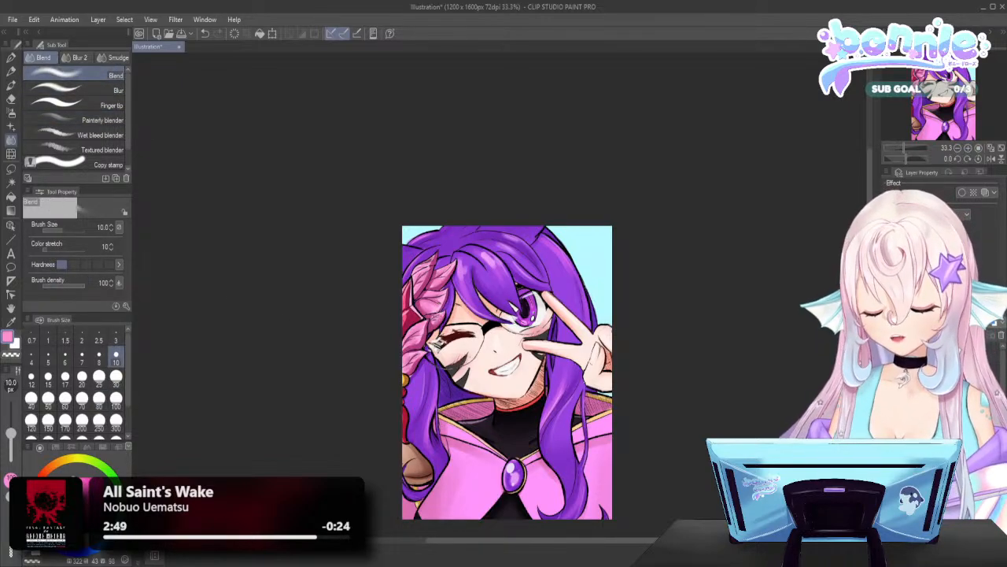
click(115, 376)
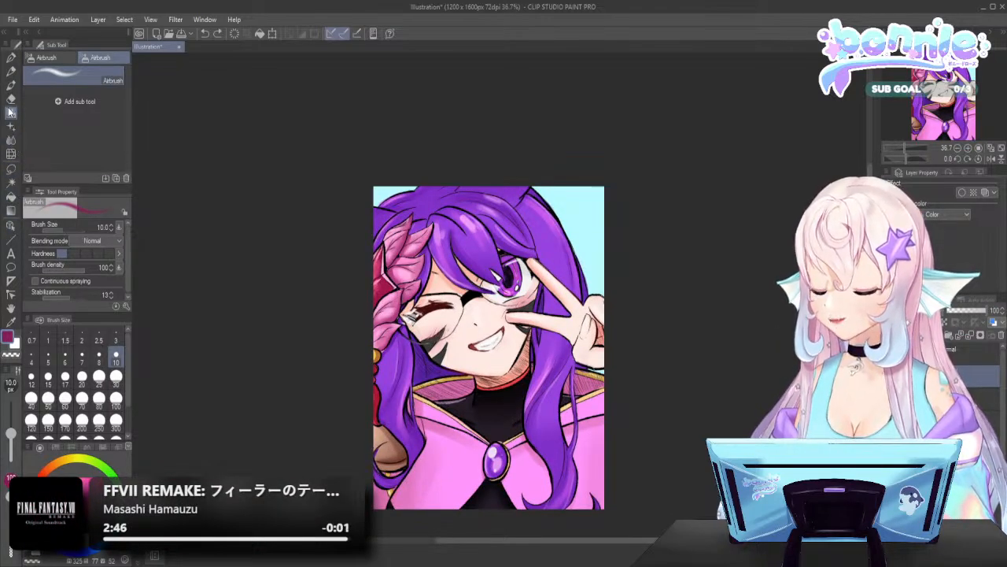
Tint the hair ornament's line art on Layer 7 in dark magenta, dark red and brown with the Airbrush at size 100
click(116, 399)
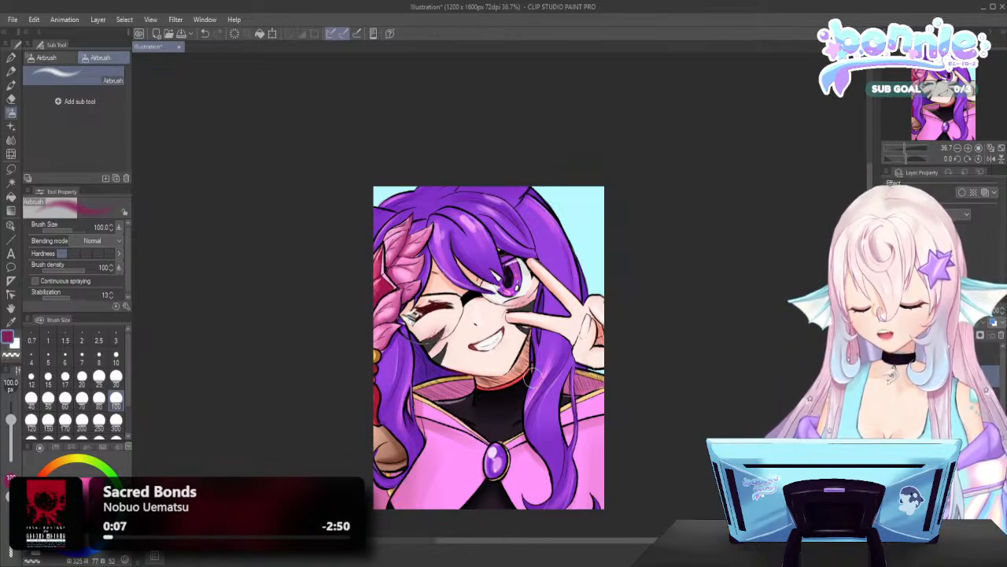
click(9, 337)
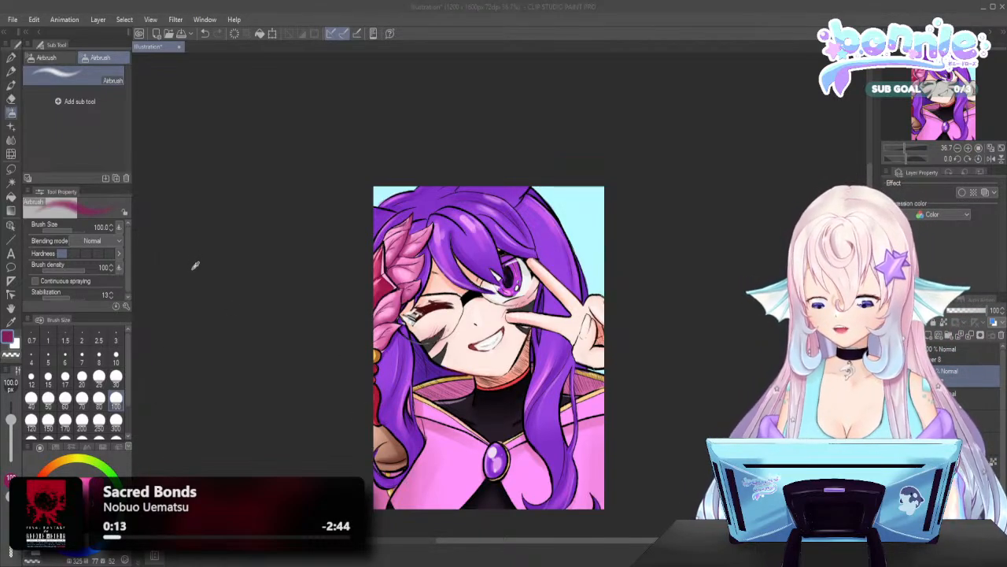
click(328, 161)
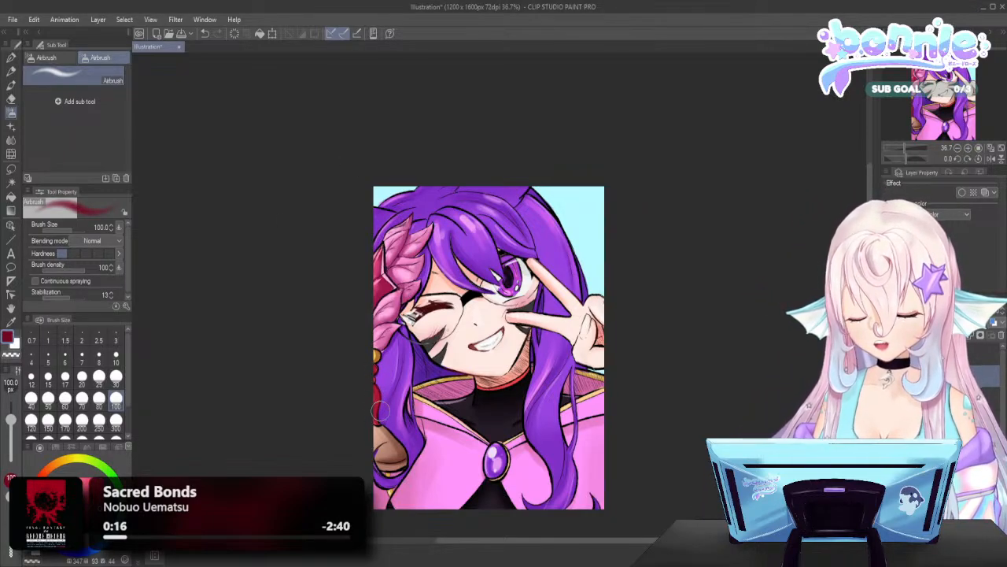
double_click(9, 338)
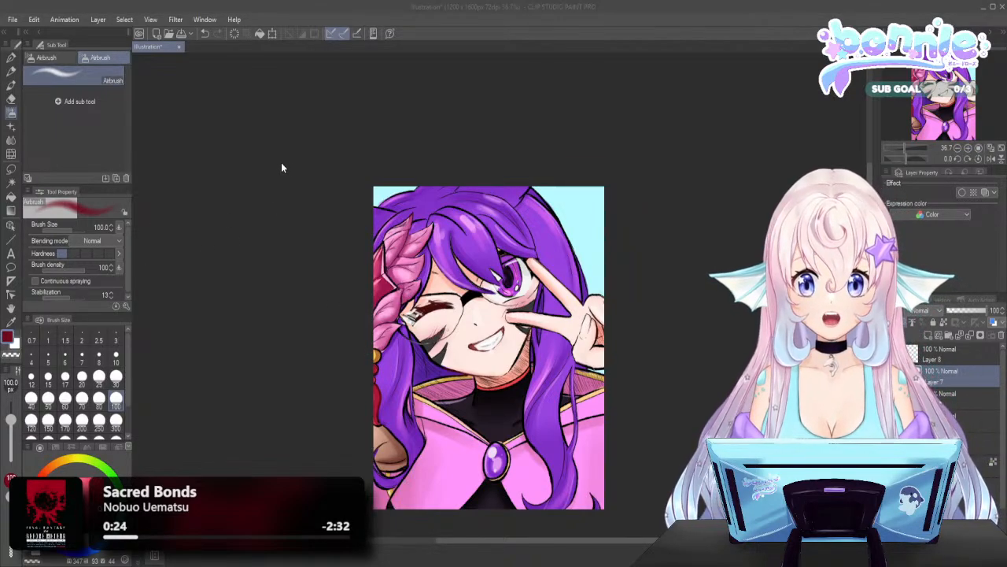
click(310, 164)
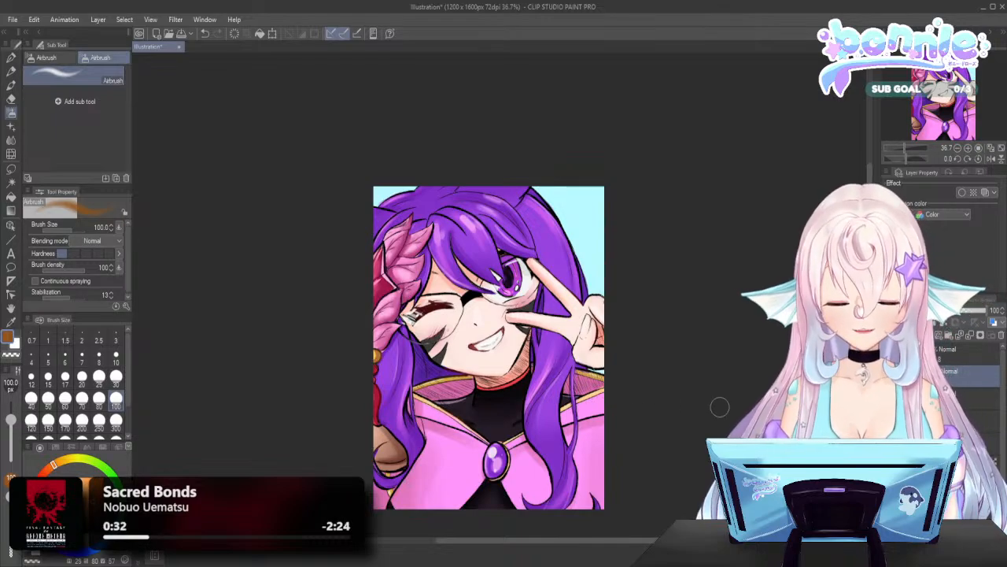
scroll(661, 354, up, 3)
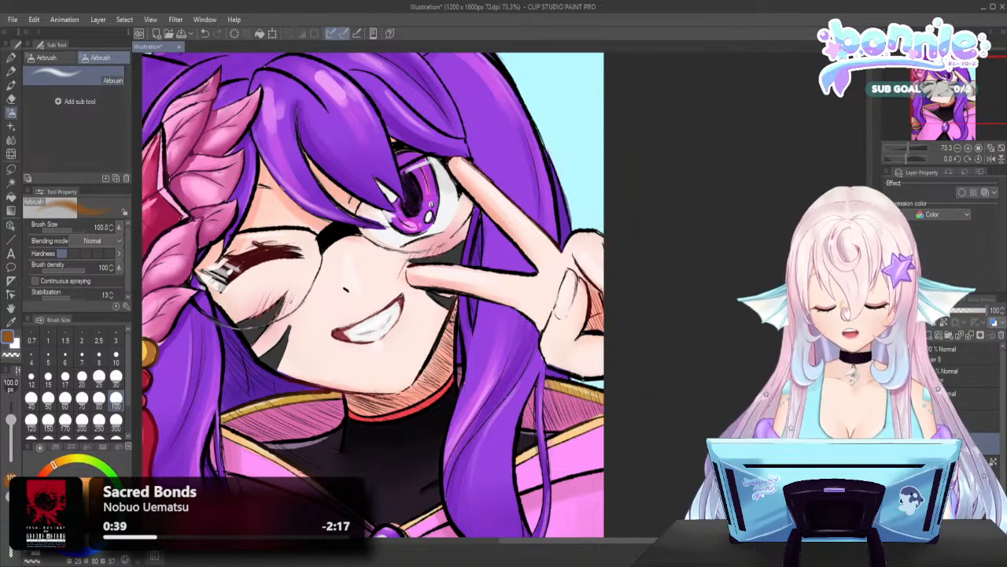
scroll(557, 431, down, 3)
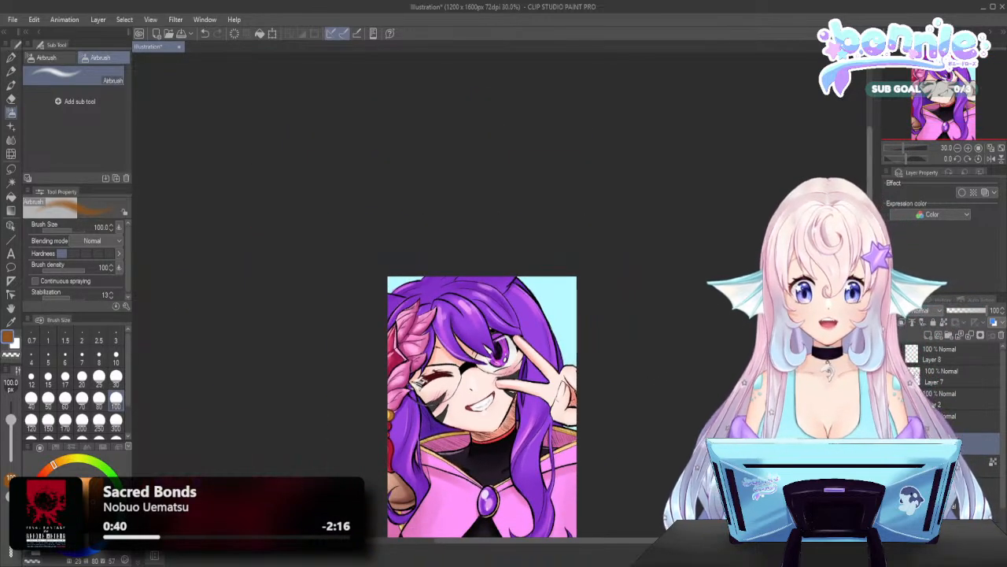
scroll(482, 362, down, 3)
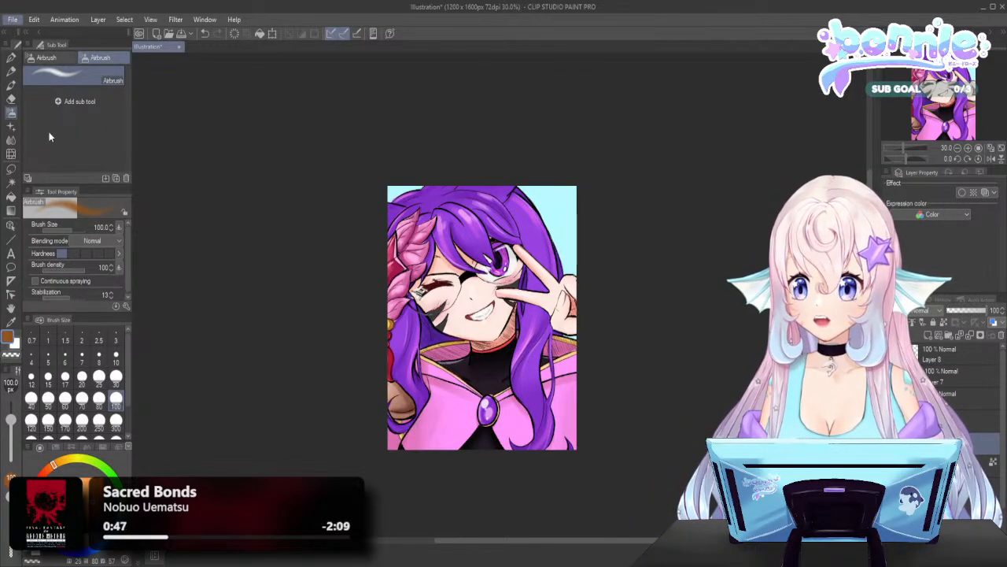
Save the illustration as lunarsketch.jpg
key(alt+Tab)
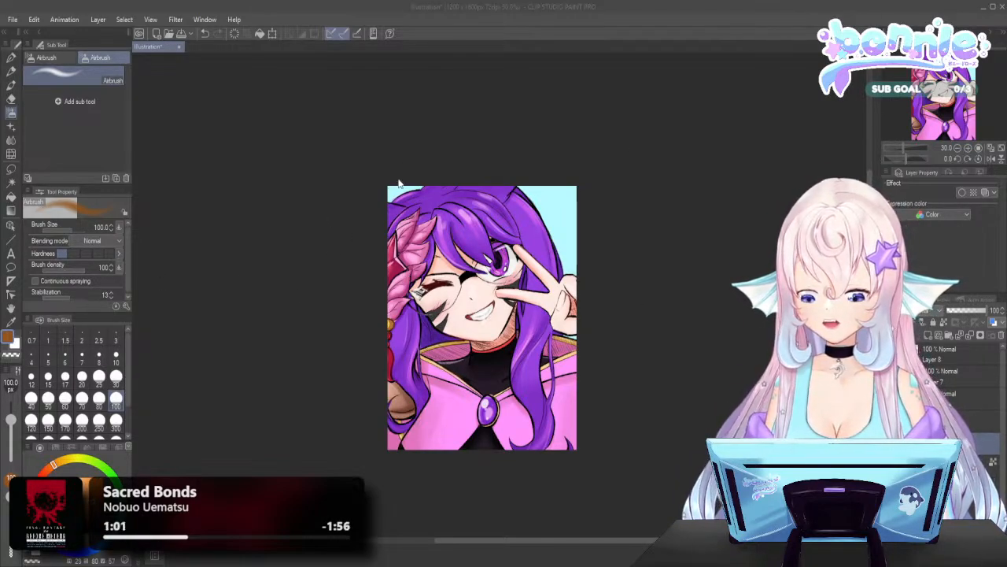
key(Return)
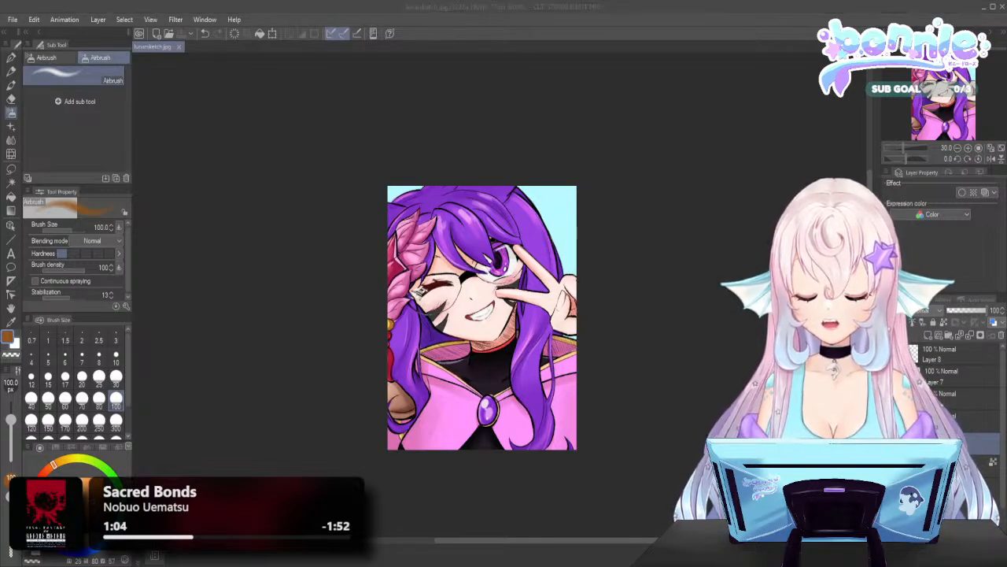
key(Return)
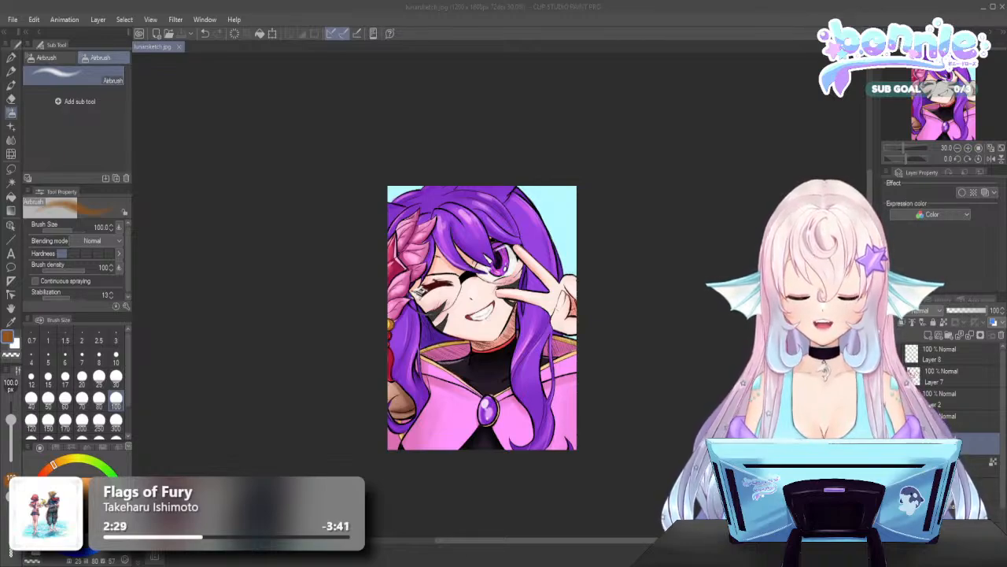
click(65, 45)
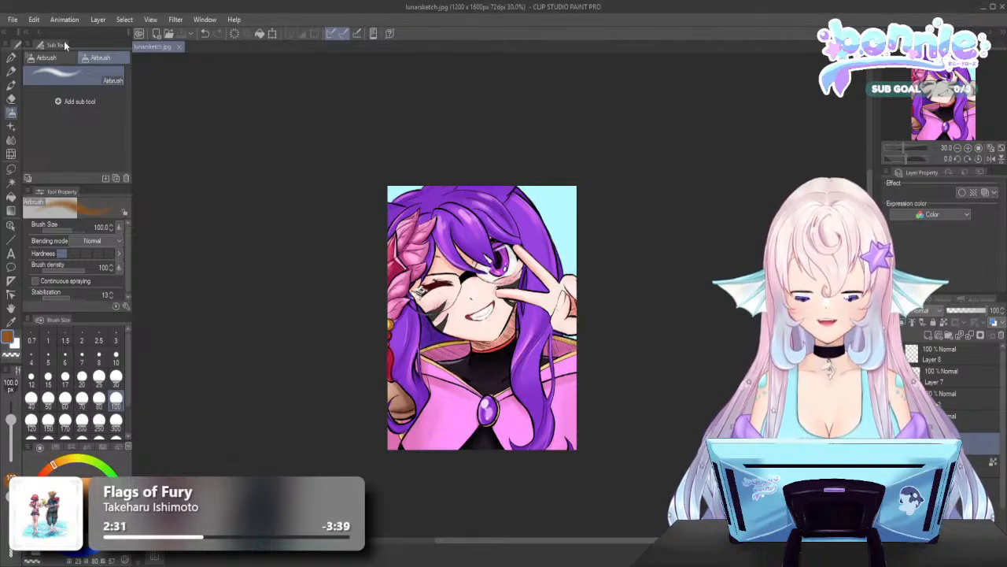
key(alt)
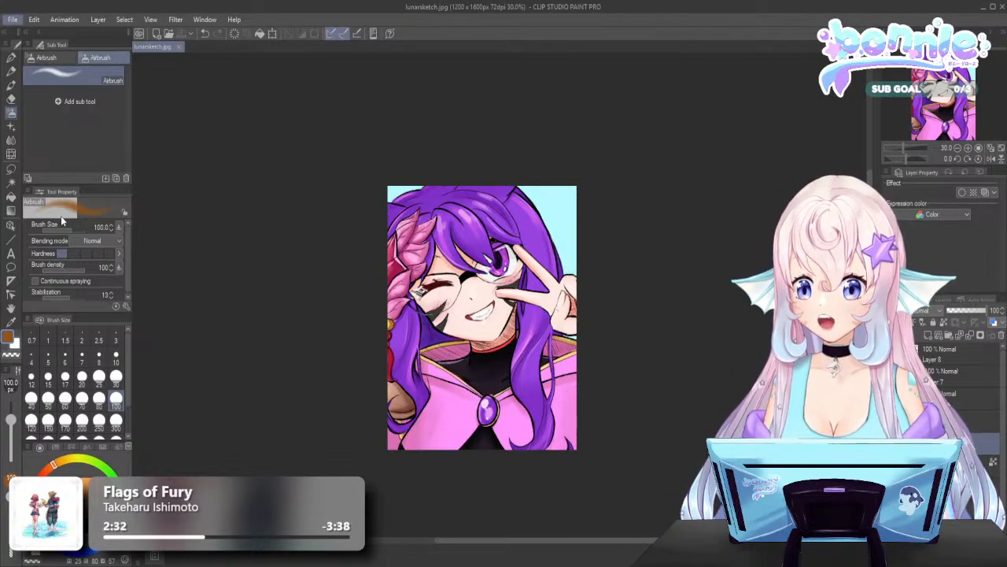
click(577, 222)
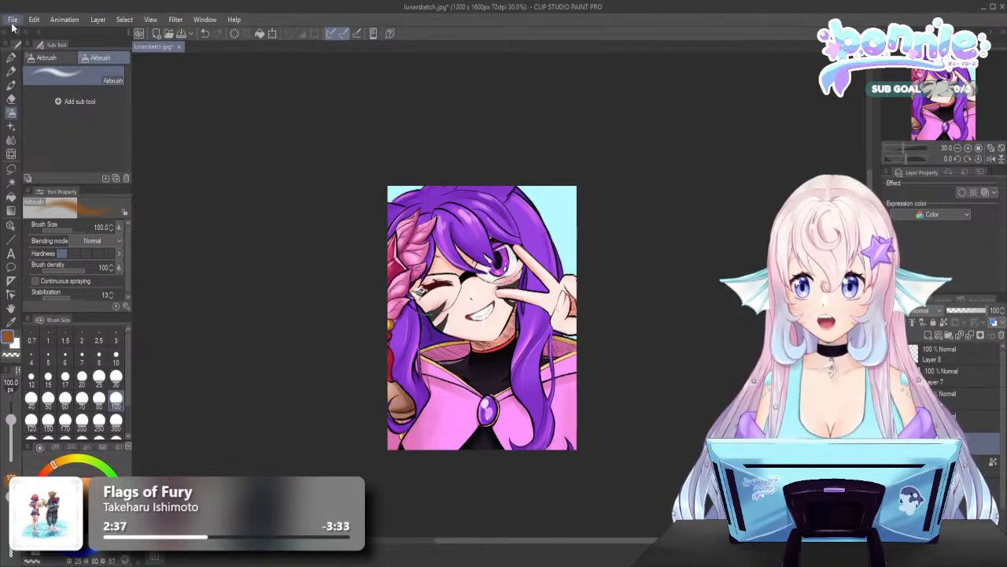
key(alt)
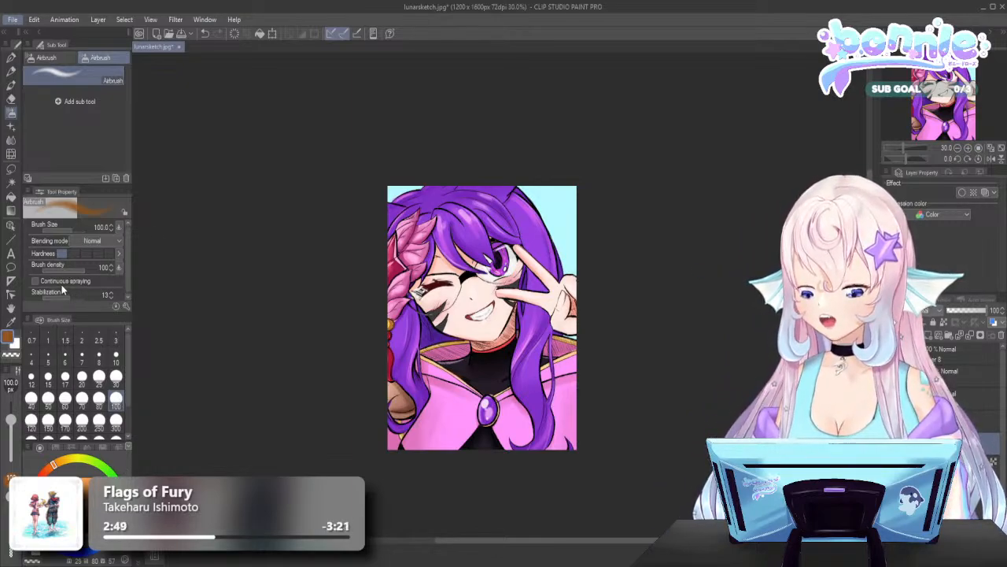
key(alt+Tab)
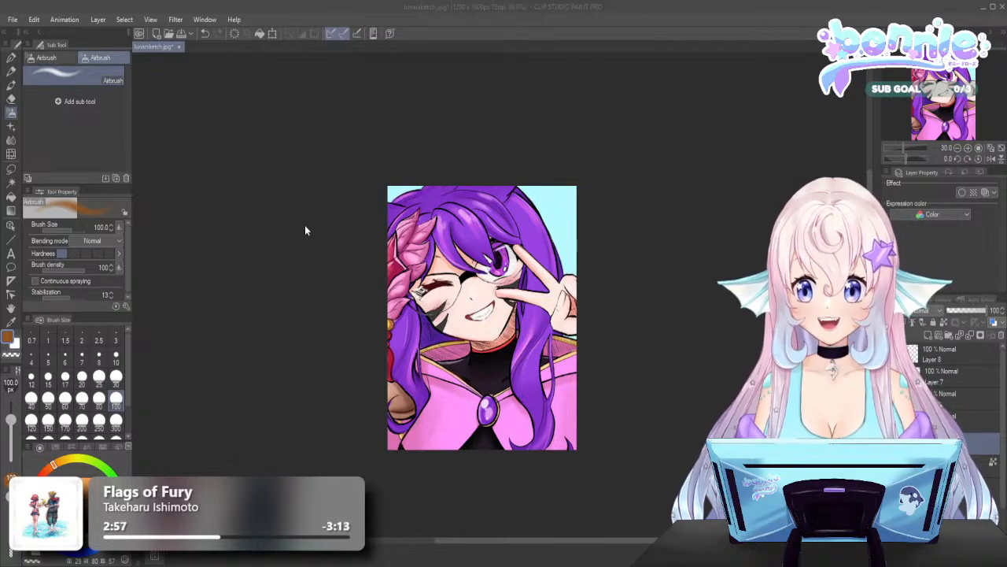
click(681, 186)
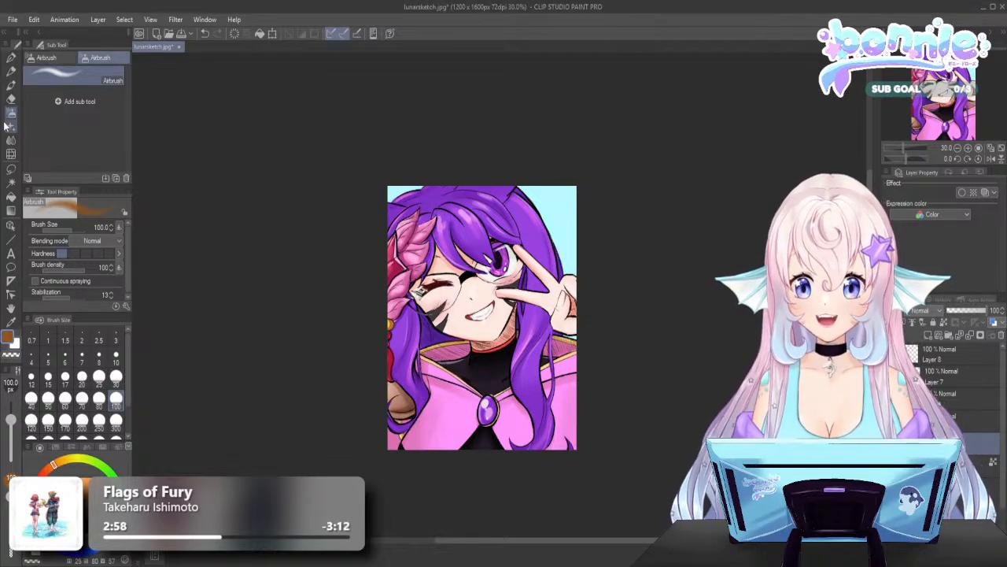
key(Right)
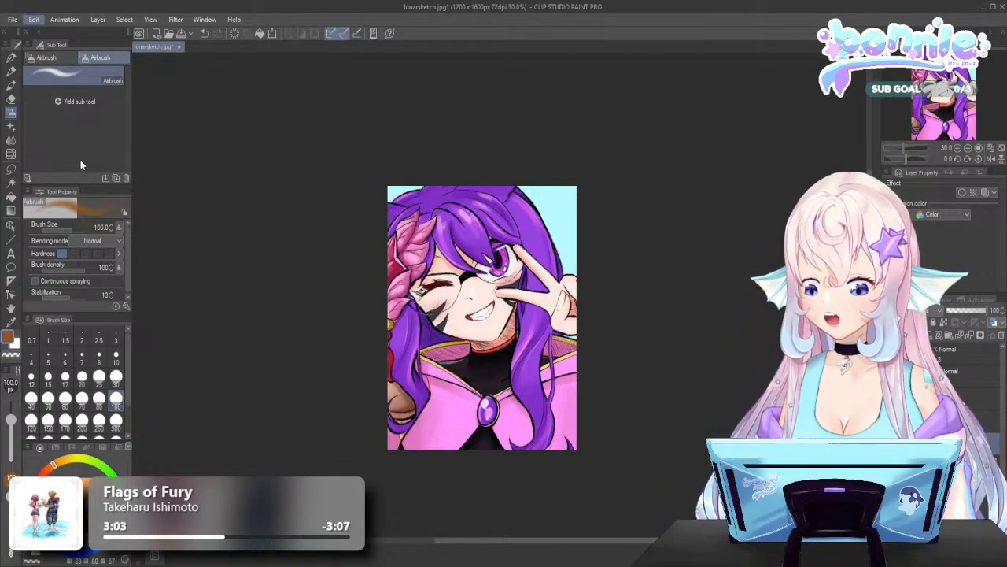
key(Left)
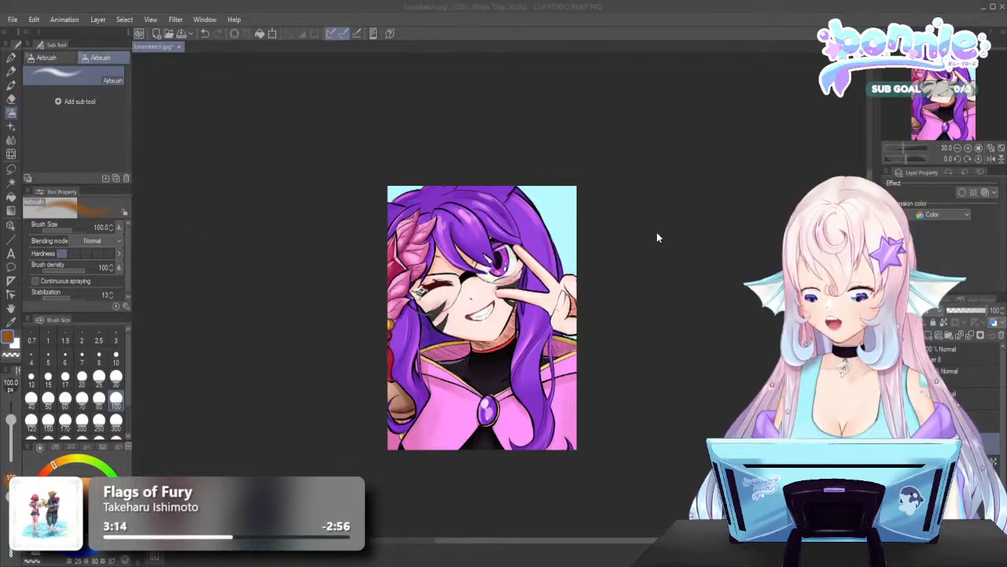
click(2, 33)
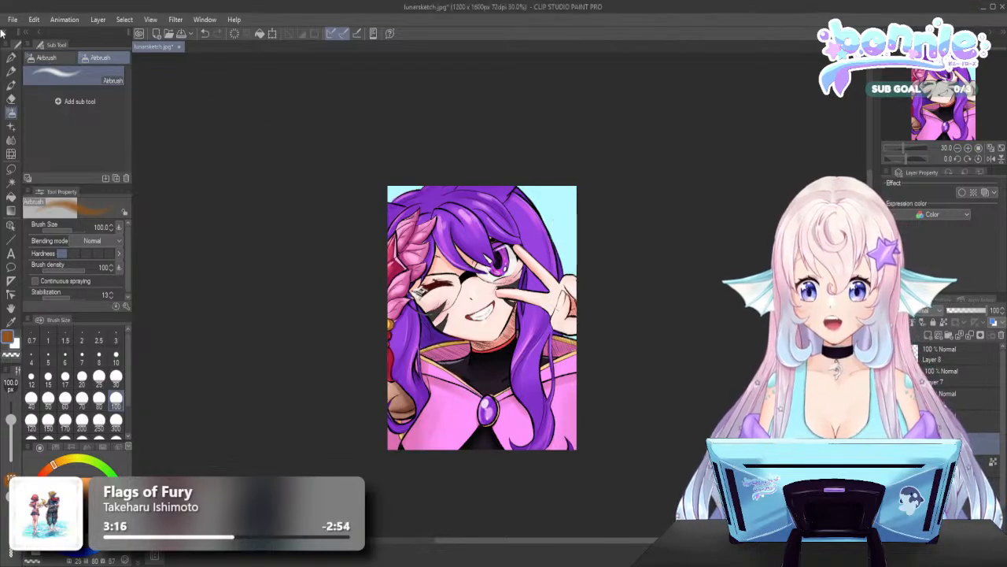